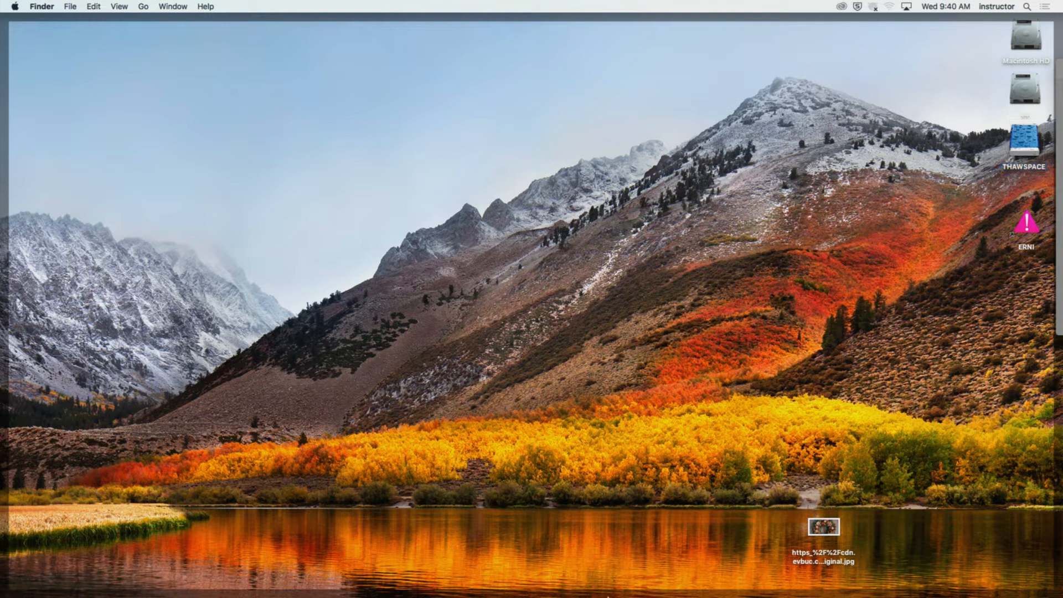
{"action": "mouse_move", "coordinate": [613, 588]}
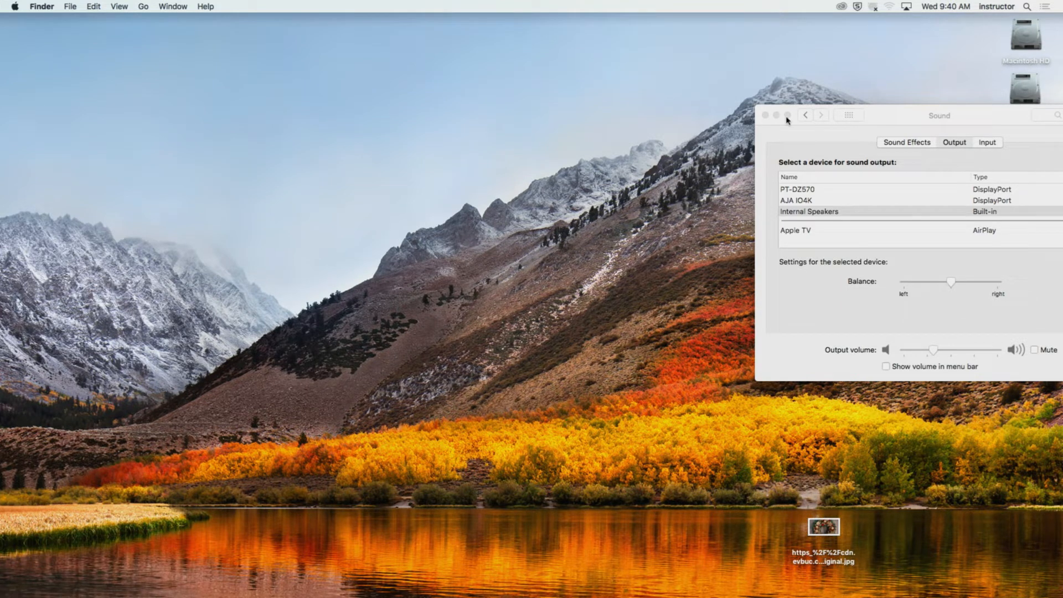
{"action": "left_click", "coordinate": [765, 116]}
{"action": "mouse_move", "coordinate": [494, 588]}
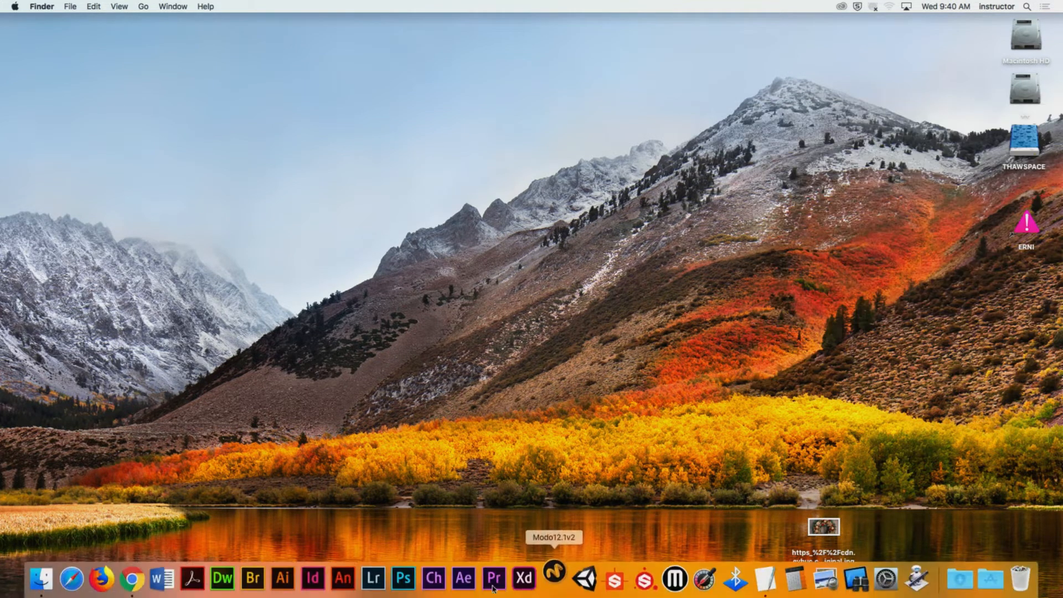
{"action": "left_click", "coordinate": [131, 579]}
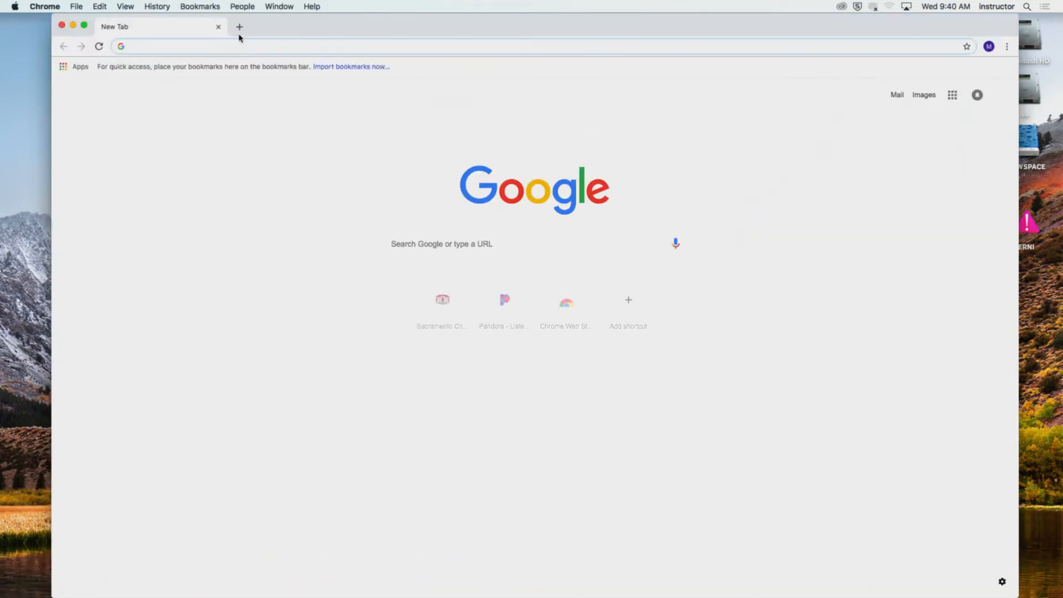
{"action": "type", "text": "scc.losrios.edu"}
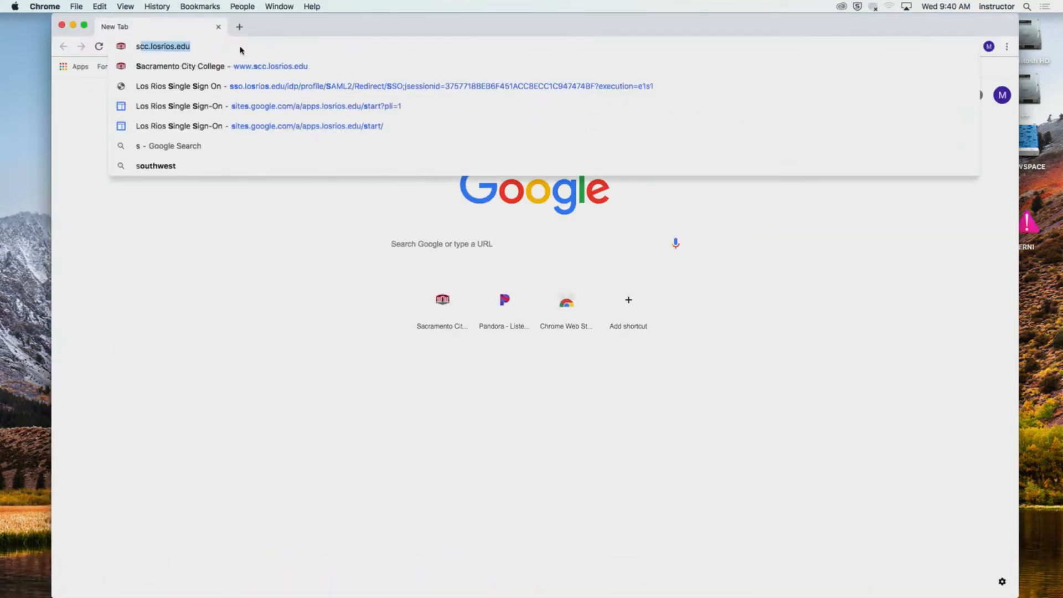
{"action": "key", "text": "Return"}
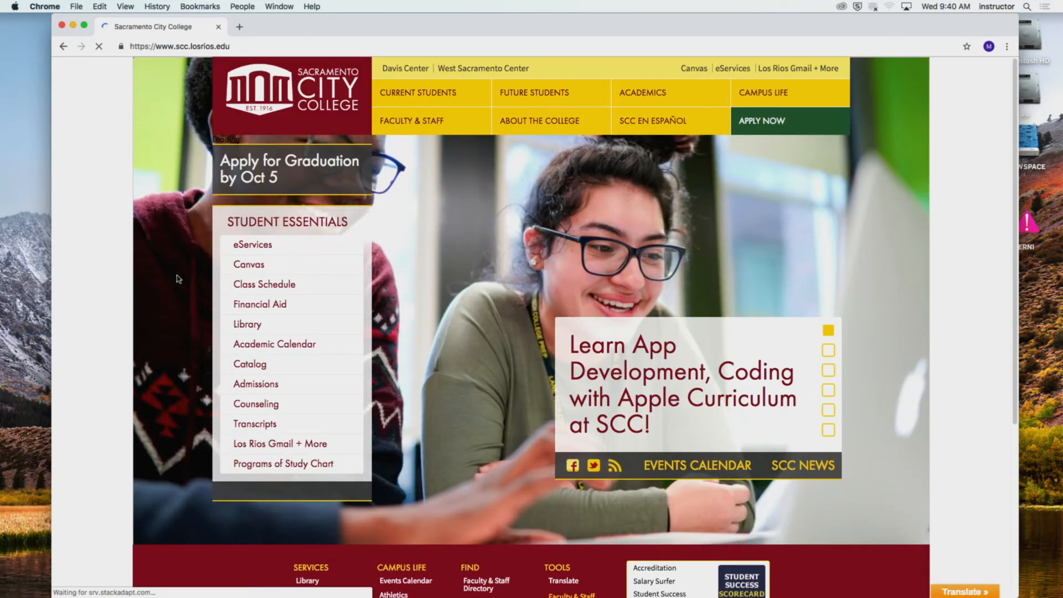
Open the Canvas sign-on page from the college site and log in with the account username and password.
{"action": "left_click", "coordinate": [244, 276]}
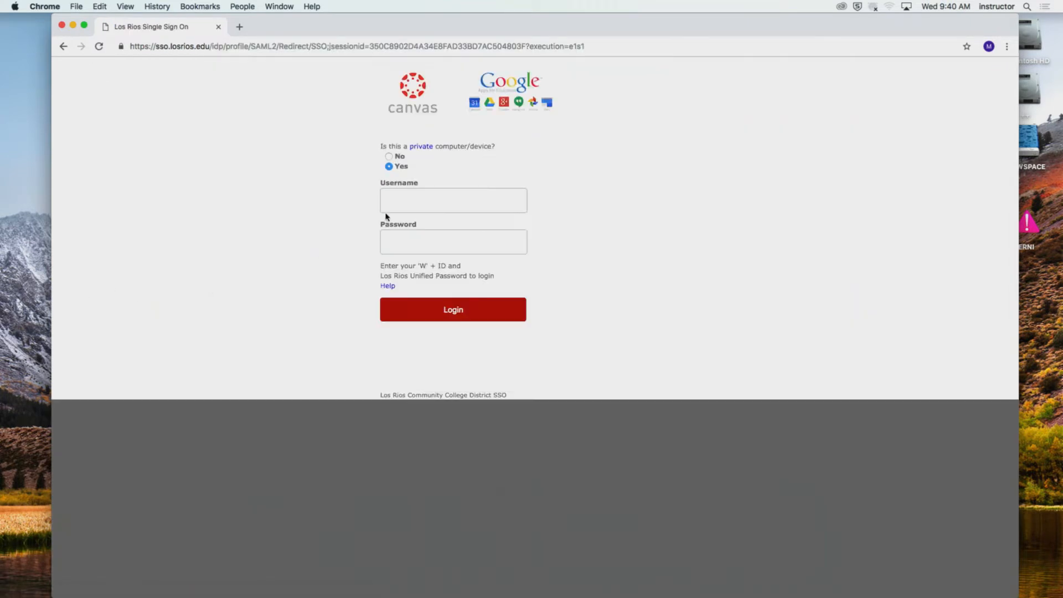
{"action": "left_click", "coordinate": [390, 199]}
{"action": "left_click", "coordinate": [399, 227]}
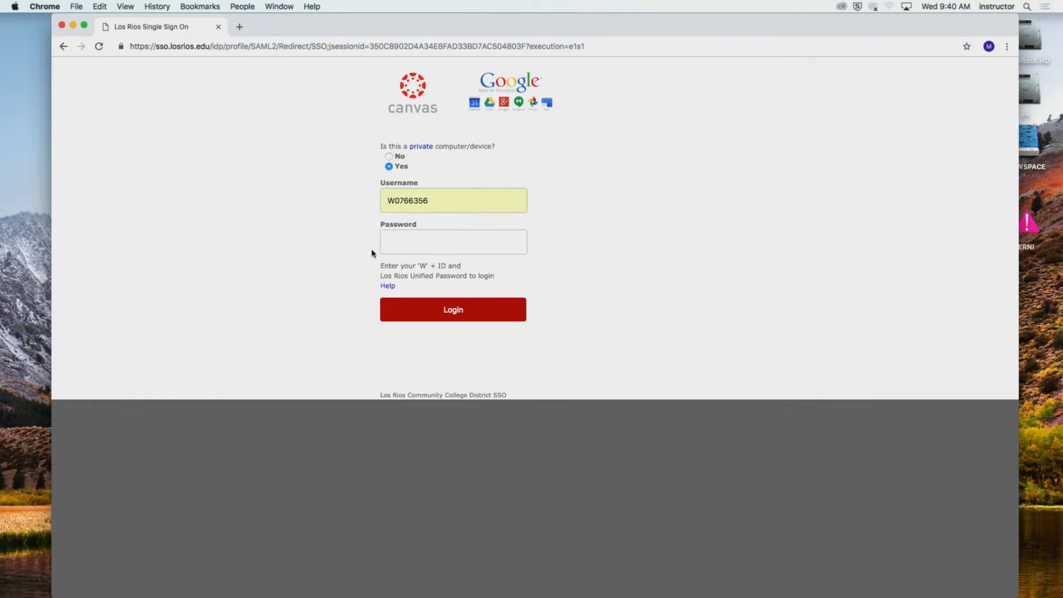
{"action": "left_click", "coordinate": [410, 246]}
{"action": "type", "text": "•••••••••••"}
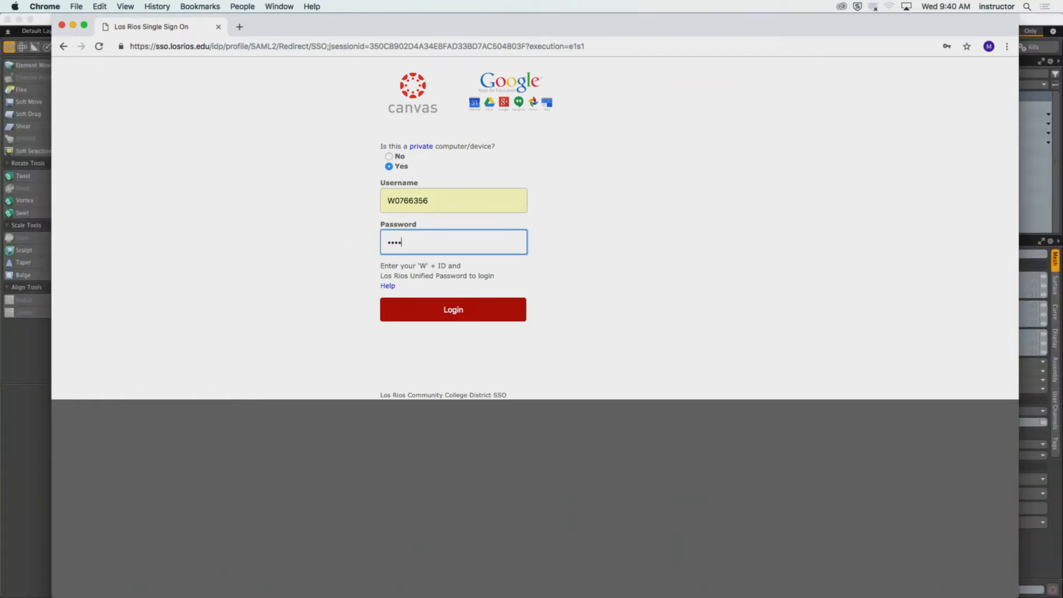
{"action": "key", "text": "Return"}
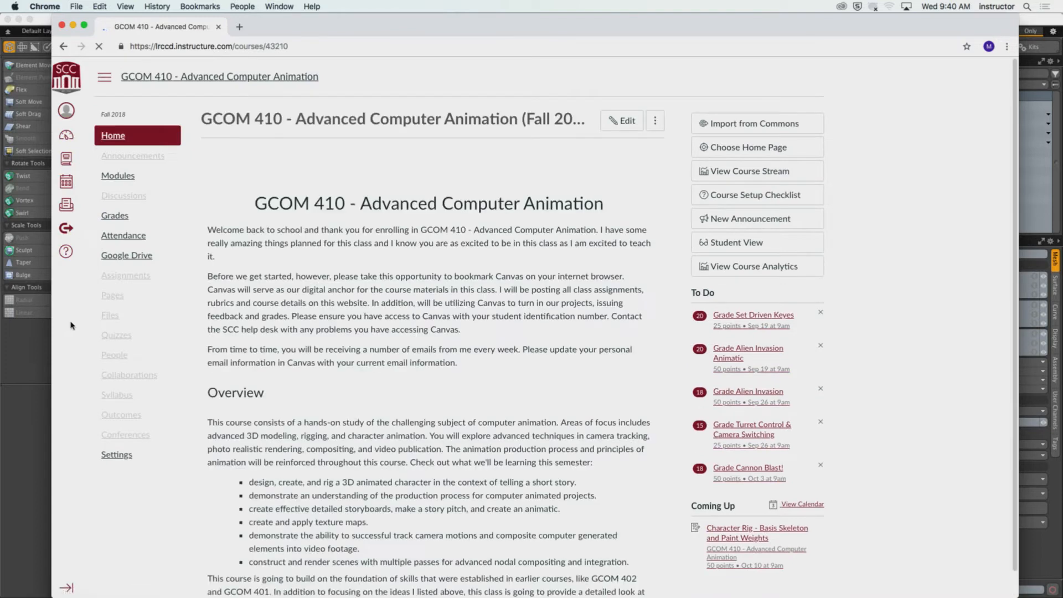
Switch the GCOM 410 course to student view and open the Week 06 assignment "Character Rig - Basis Skeleton and Paint Weights" from Modules.
{"action": "left_click", "coordinate": [124, 458]}
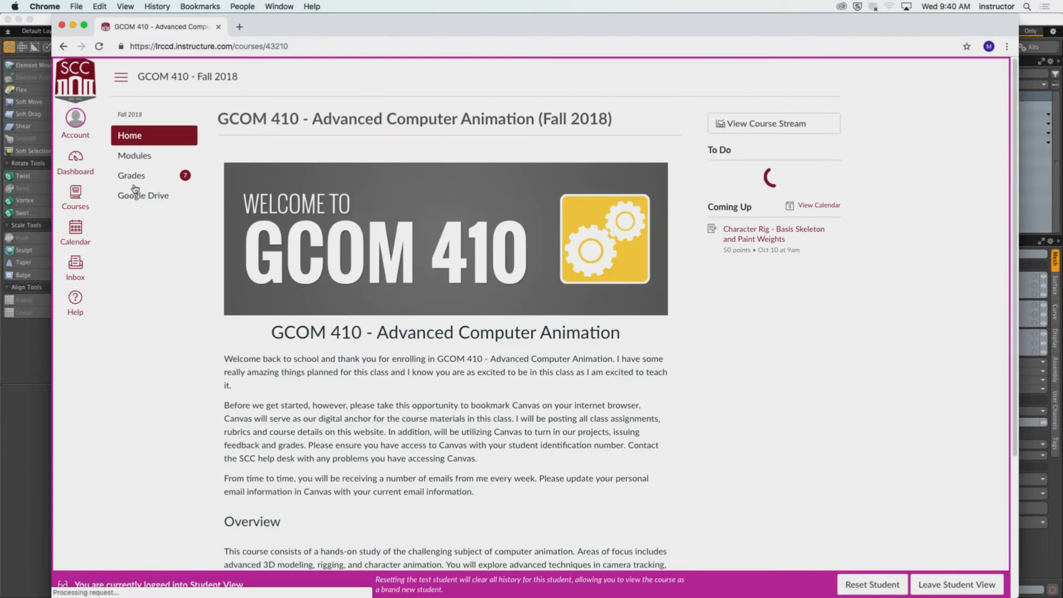
{"action": "left_click", "coordinate": [136, 156]}
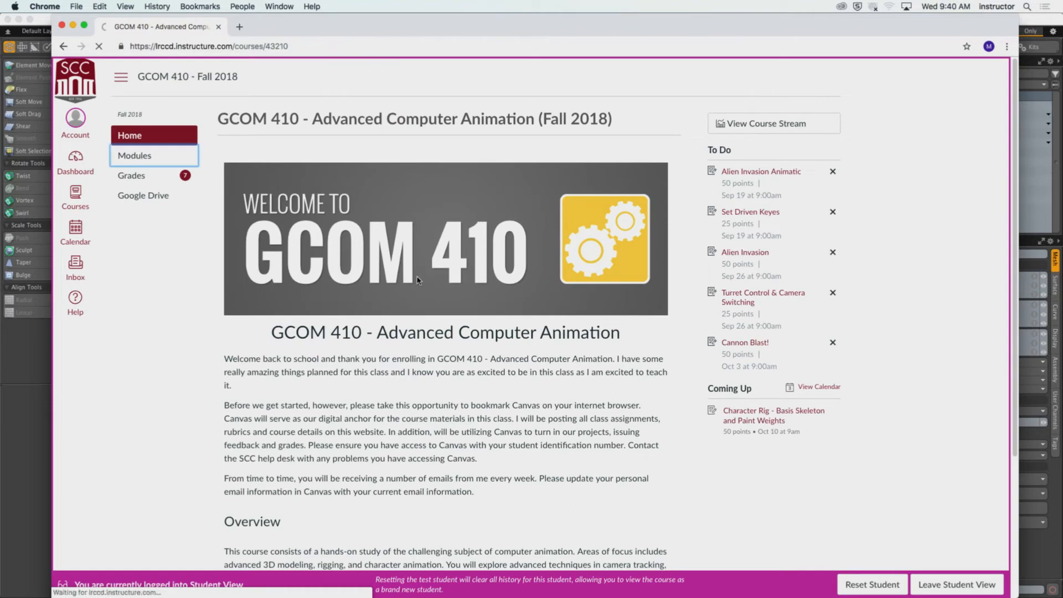
{"action": "scroll", "coordinate": [221, 300], "scroll_direction": "down", "scroll_amount": 2}
{"action": "left_click", "coordinate": [232, 172]}
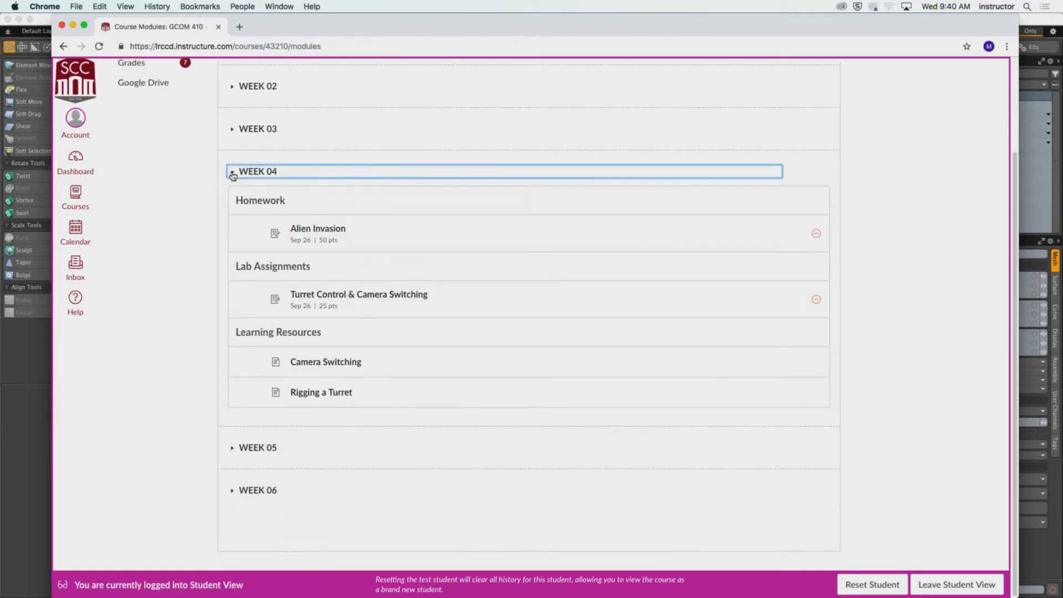
{"action": "left_click", "coordinate": [231, 371]}
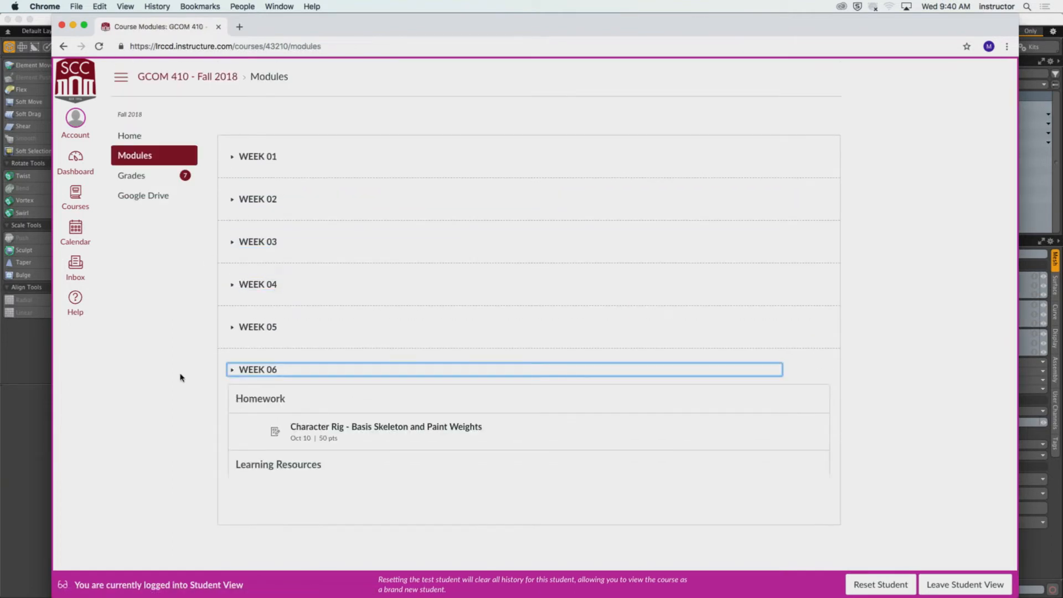
{"action": "scroll", "coordinate": [178, 375], "scroll_direction": "down", "scroll_amount": 1}
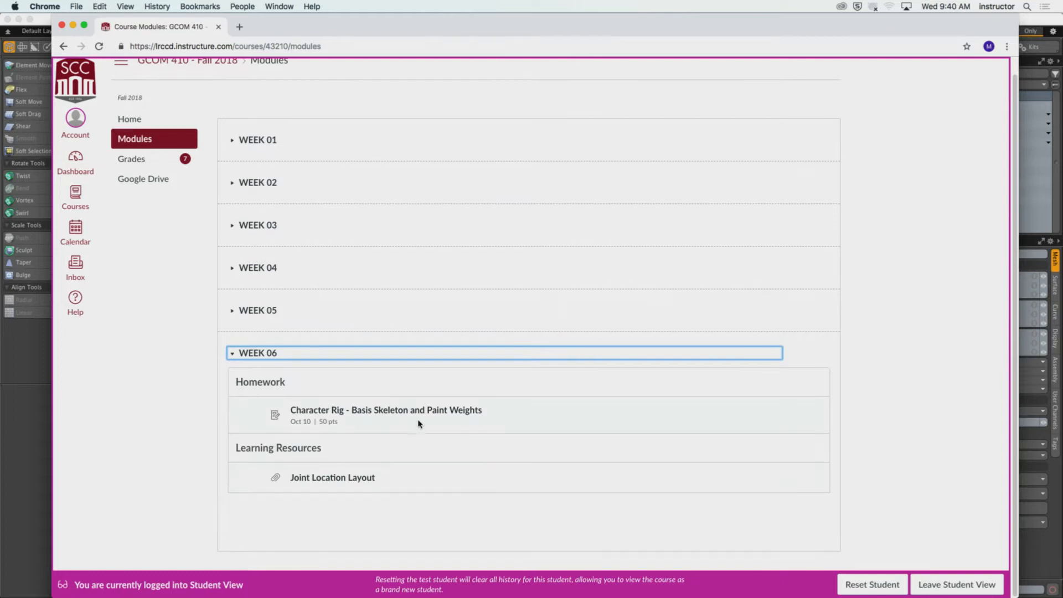
{"action": "left_click", "coordinate": [356, 411]}
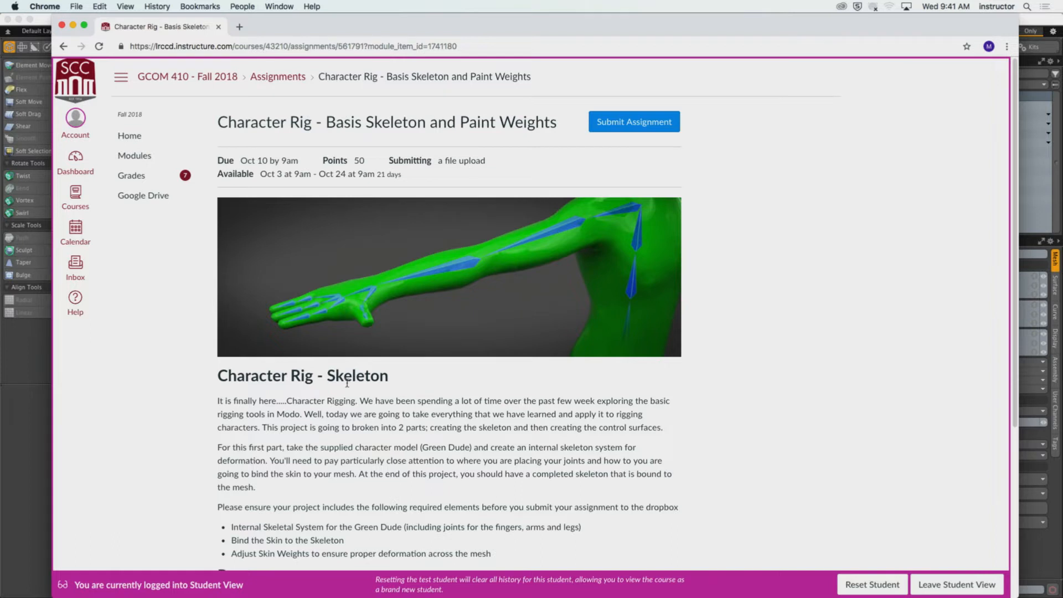
Read the assignment's requirements, the Green Dude Starting File resource and the naming convention in the submission guidelines.
{"action": "scroll", "coordinate": [349, 383], "scroll_direction": "down", "scroll_amount": 4}
{"action": "scroll", "coordinate": [349, 383], "scroll_direction": "down", "scroll_amount": 3}
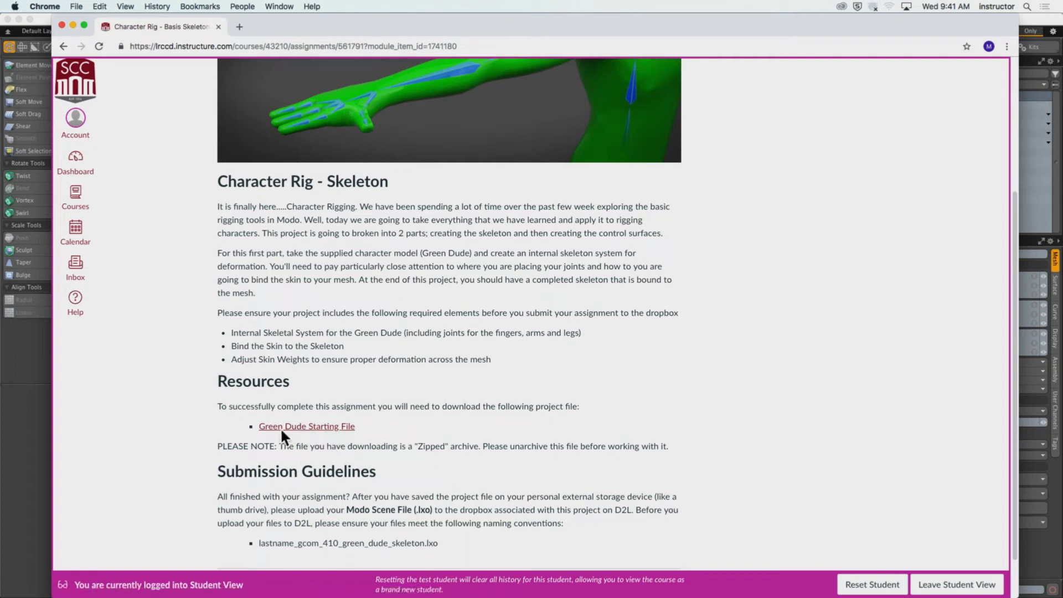
{"action": "scroll", "coordinate": [296, 452], "scroll_direction": "down", "scroll_amount": 1}
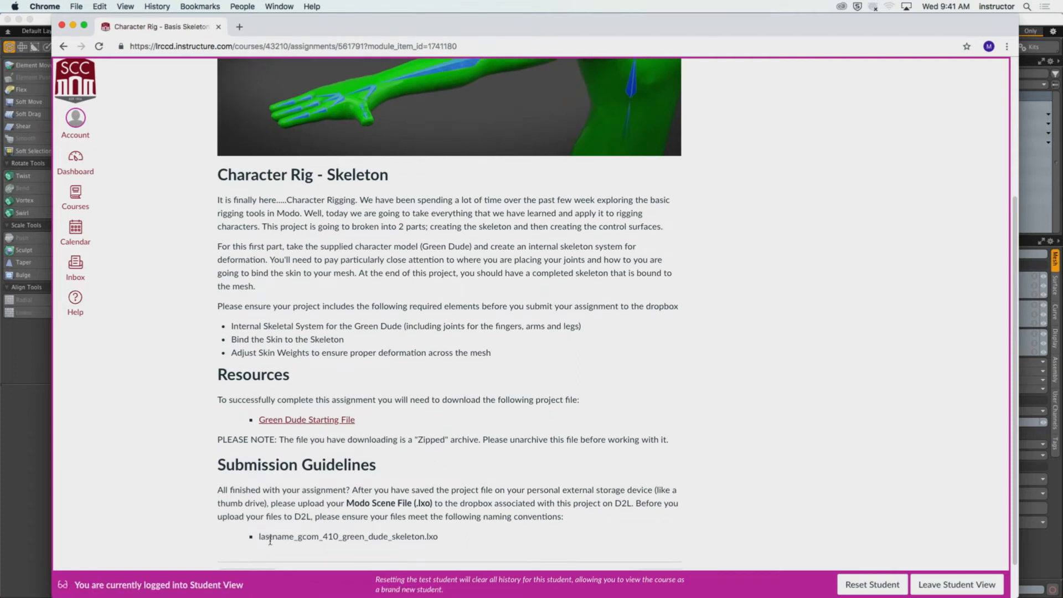
{"action": "left_click_drag", "start_coordinate": [258, 539], "coordinate": [455, 541]}
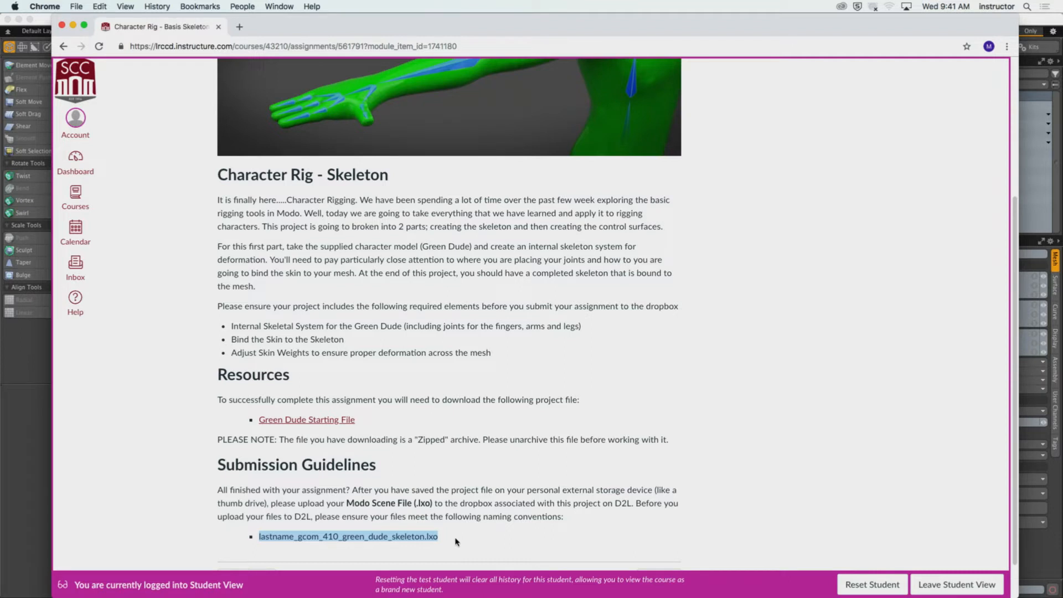
{"action": "left_click", "coordinate": [439, 498]}
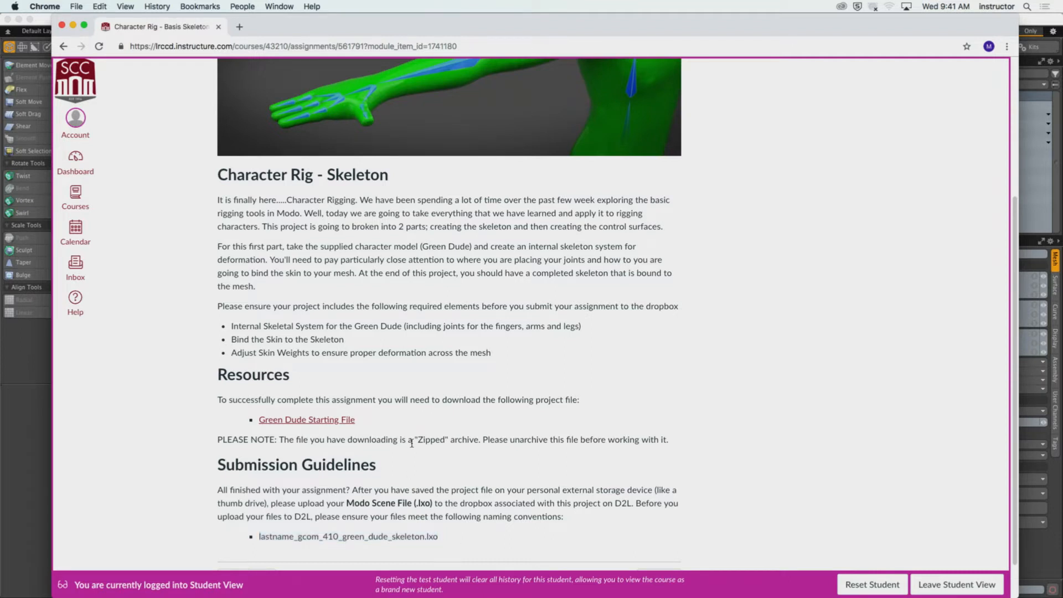
{"action": "scroll", "coordinate": [411, 443], "scroll_direction": "up", "scroll_amount": 3}
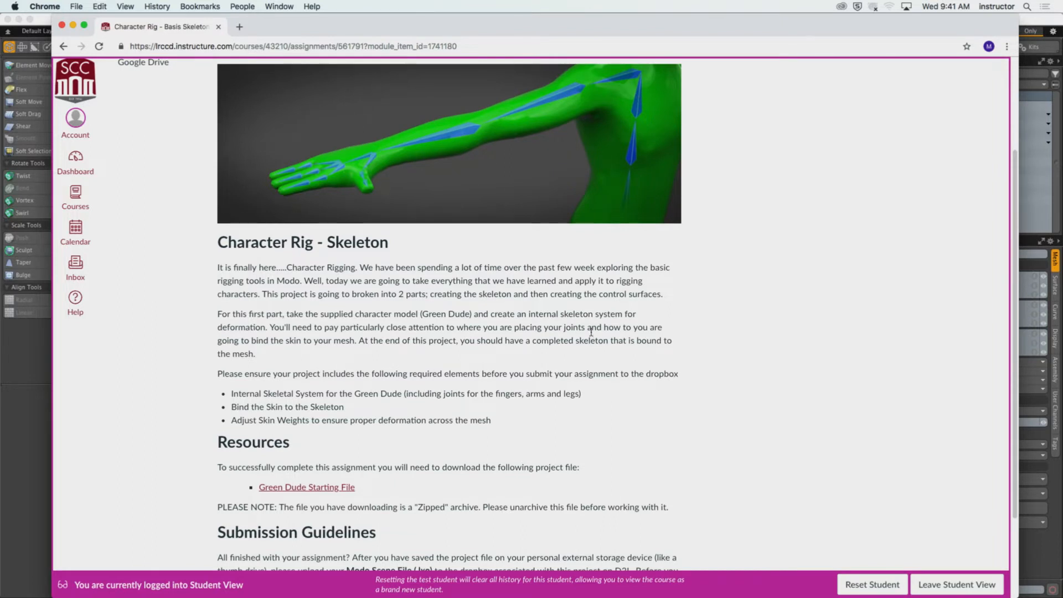
{"action": "scroll", "coordinate": [448, 445], "scroll_direction": "down", "scroll_amount": 4}
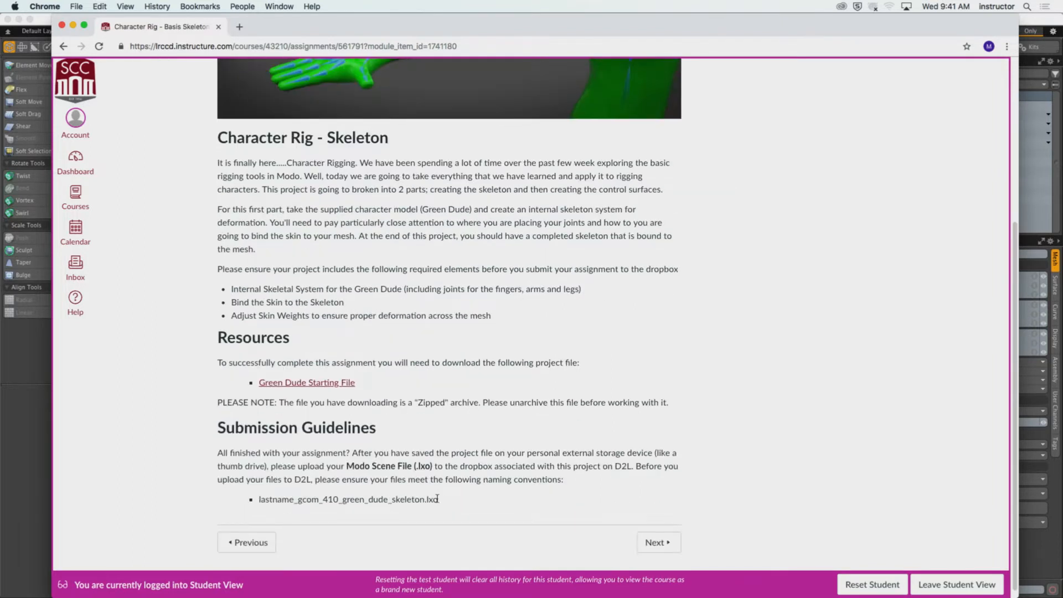
{"action": "left_click_drag", "start_coordinate": [259, 499], "coordinate": [518, 499]}
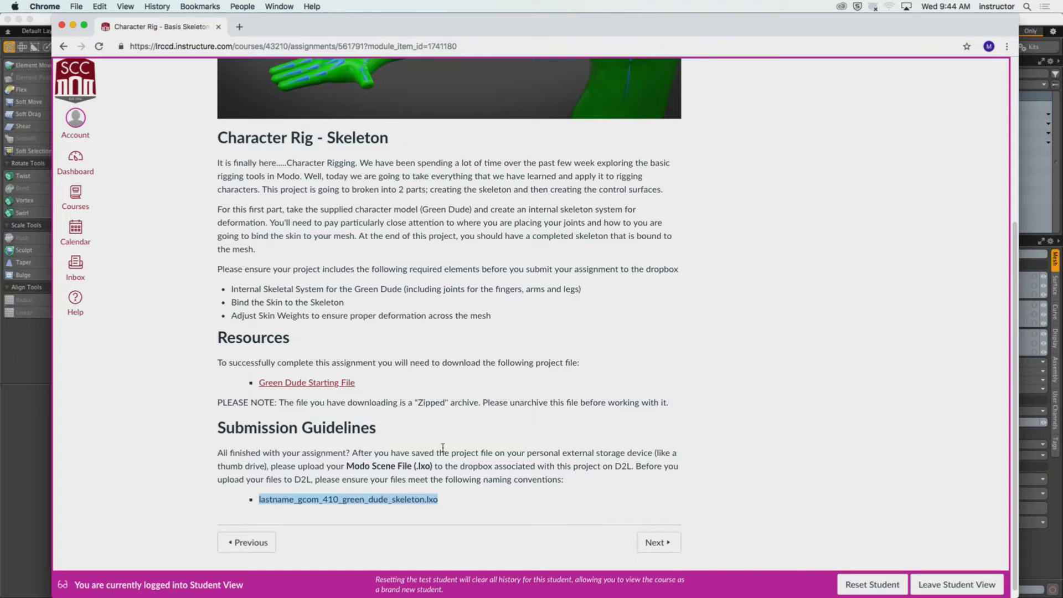
{"action": "left_click", "coordinate": [202, 199]}
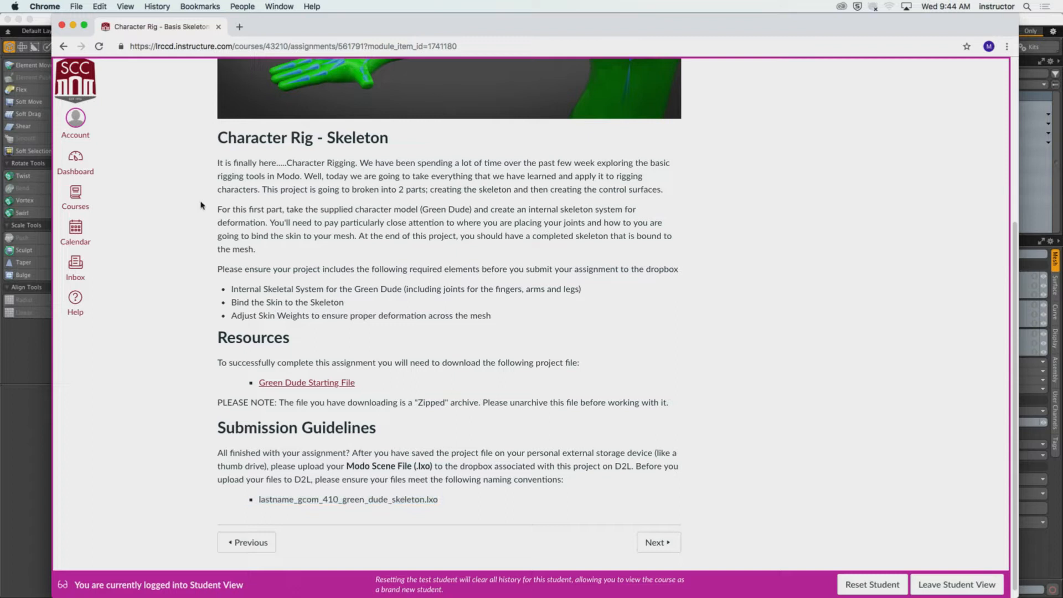
Hide the browser and switch to Modo's empty scene.
{"action": "left_click", "coordinate": [45, 6]}
{"action": "left_click", "coordinate": [67, 103]}
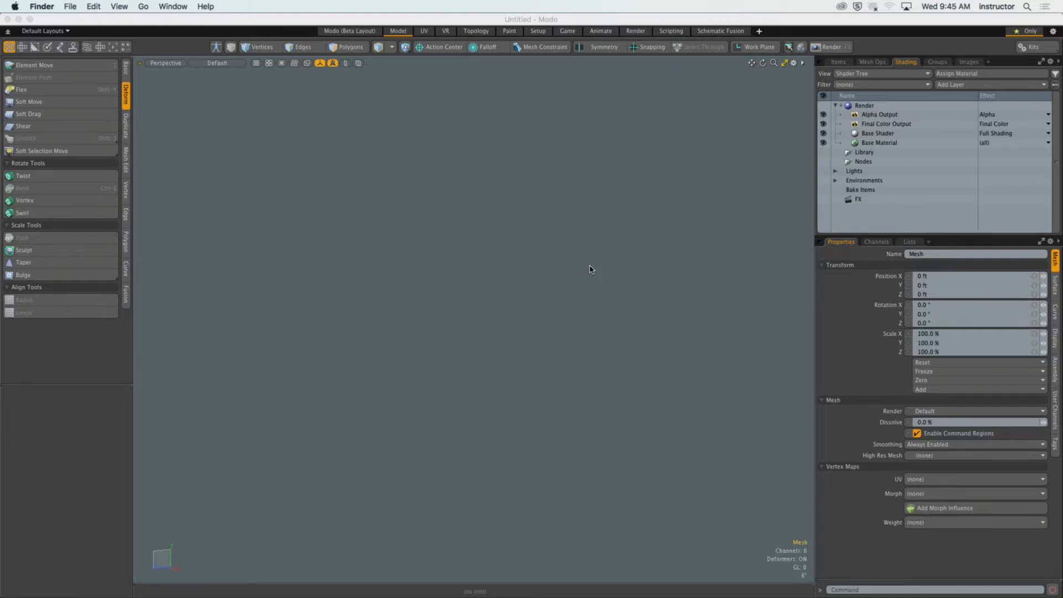
{"action": "left_click", "coordinate": [518, 173]}
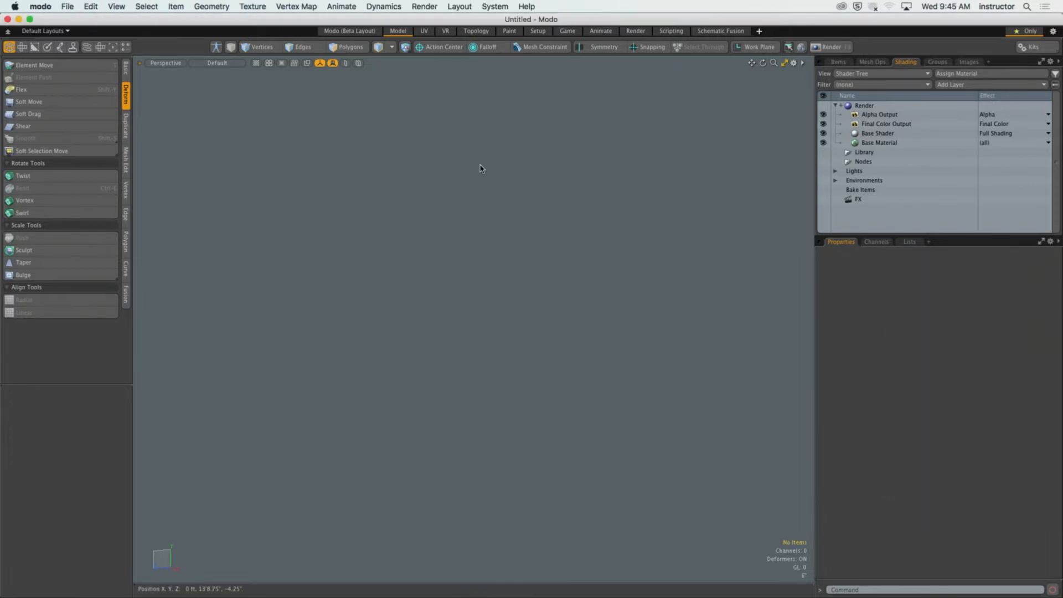
Add the Hand 01 mesh from the Human mesh presets to the scene and frame it in the viewport.
{"action": "key", "text": "F6"}
{"action": "left_click_drag", "start_coordinate": [496, 99], "coordinate": [474, 110]}
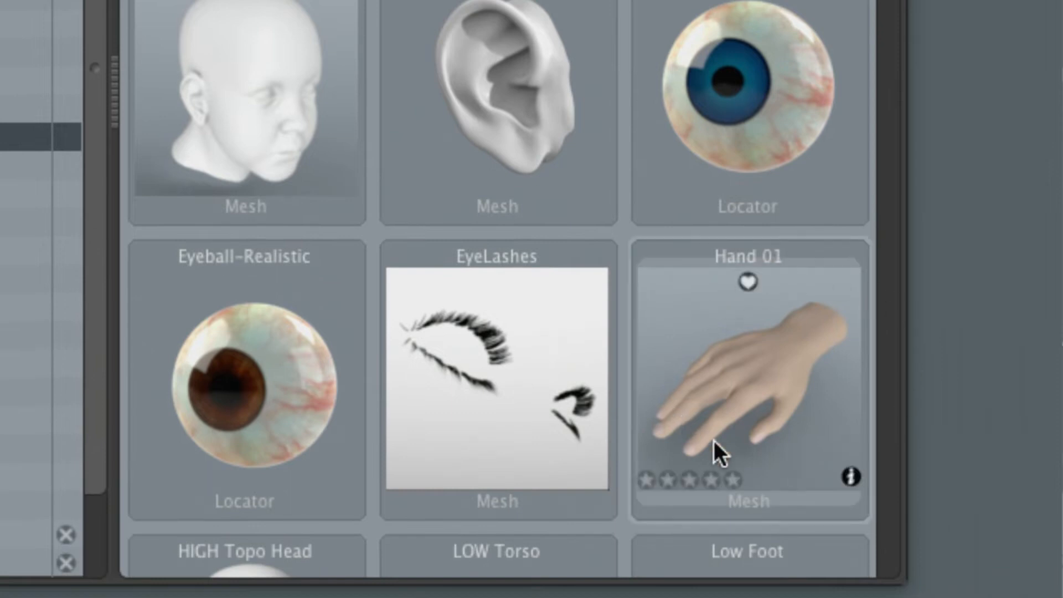
{"action": "mouse_move", "coordinate": [852, 313]}
{"action": "left_click", "coordinate": [807, 350]}
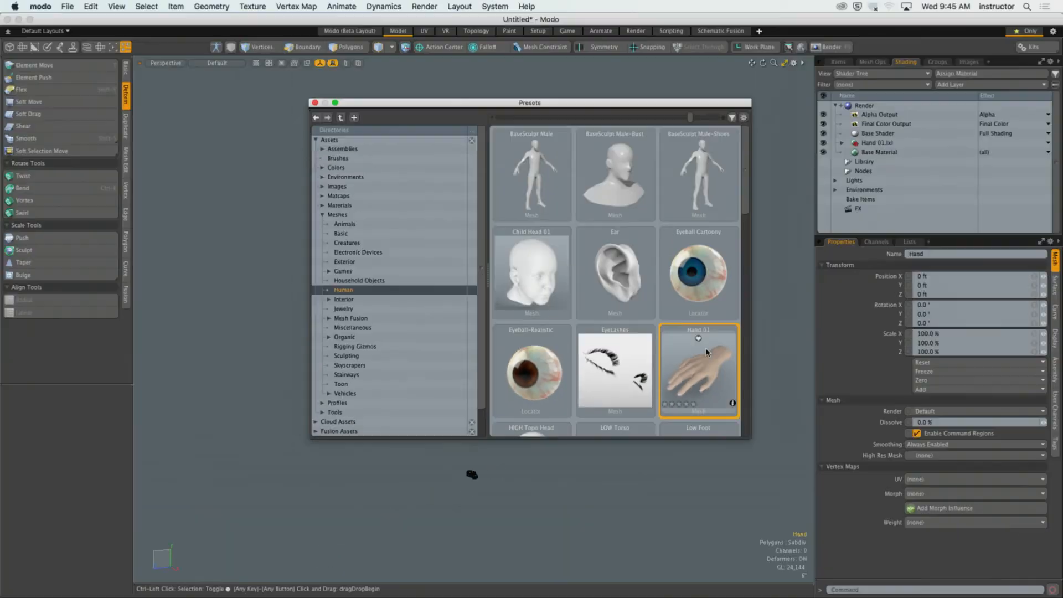
{"action": "left_click", "coordinate": [315, 102]}
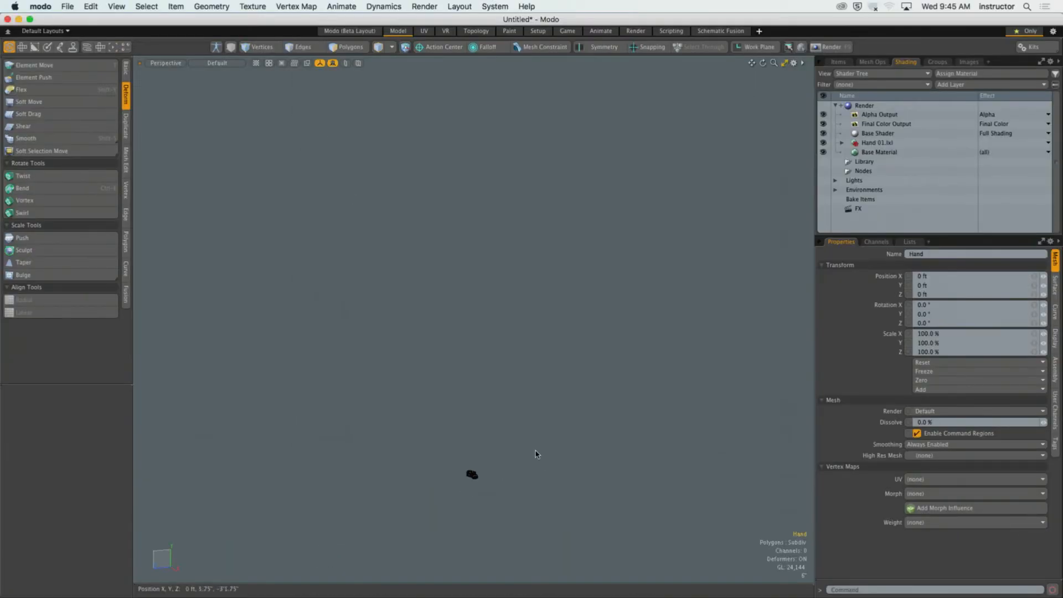
{"action": "key", "text": "a"}
{"action": "left_click_drag", "start_coordinate": [543, 451], "coordinate": [604, 414], "text": "alt"}
{"action": "scroll", "coordinate": [550, 382], "scroll_direction": "up", "scroll_amount": 4}
{"action": "left_click_drag", "start_coordinate": [550, 382], "coordinate": [585, 410], "text": "alt"}
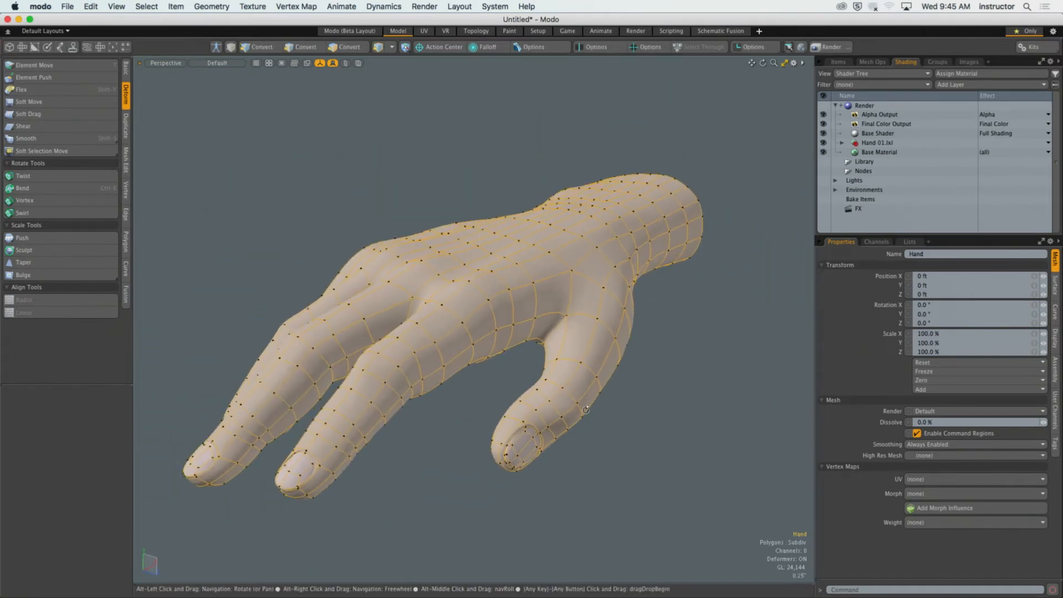
{"action": "left_click", "coordinate": [657, 431]}
{"action": "key", "text": "o"}
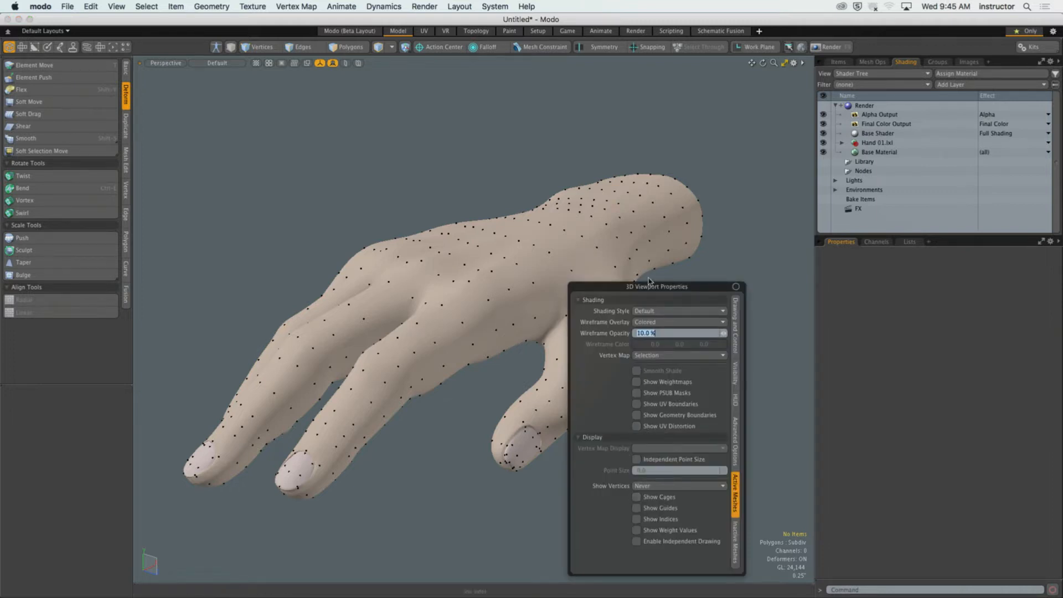
{"action": "left_click_drag", "start_coordinate": [650, 286], "coordinate": [624, 157]}
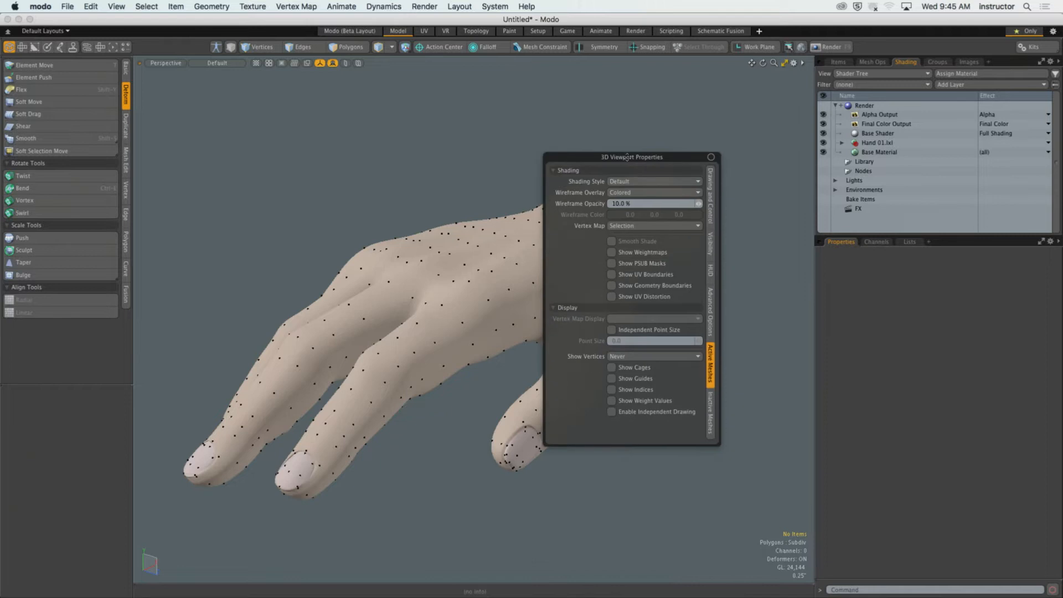
{"action": "left_click", "coordinate": [634, 193]}
{"action": "left_click", "coordinate": [406, 200]}
{"action": "left_click", "coordinate": [545, 310]}
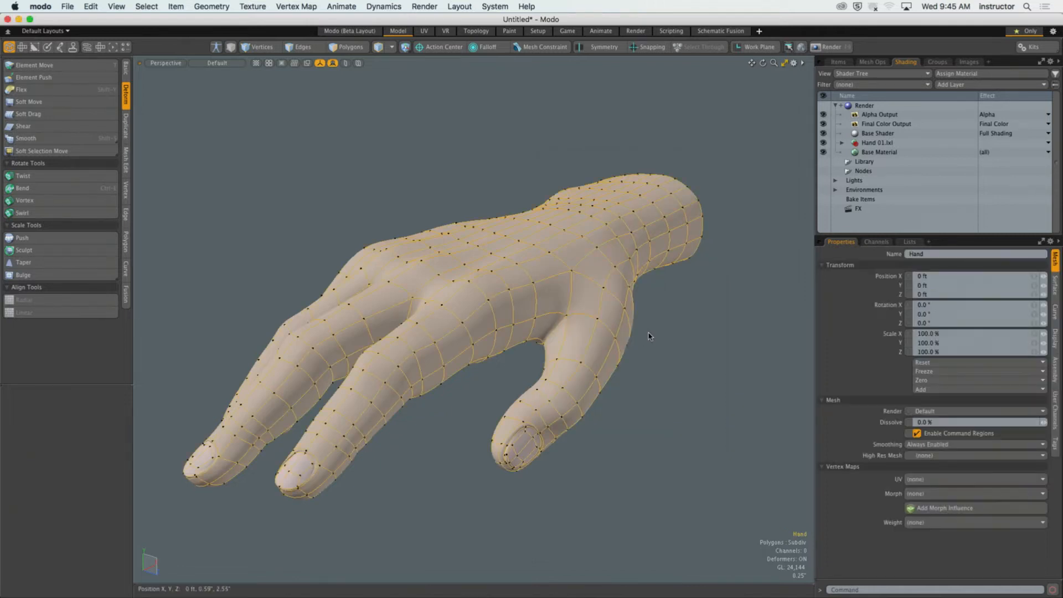
Set Show Vertices to Never for active meshes in the 3D viewport properties.
{"action": "key", "text": "o"}
{"action": "left_click", "coordinate": [659, 391]}
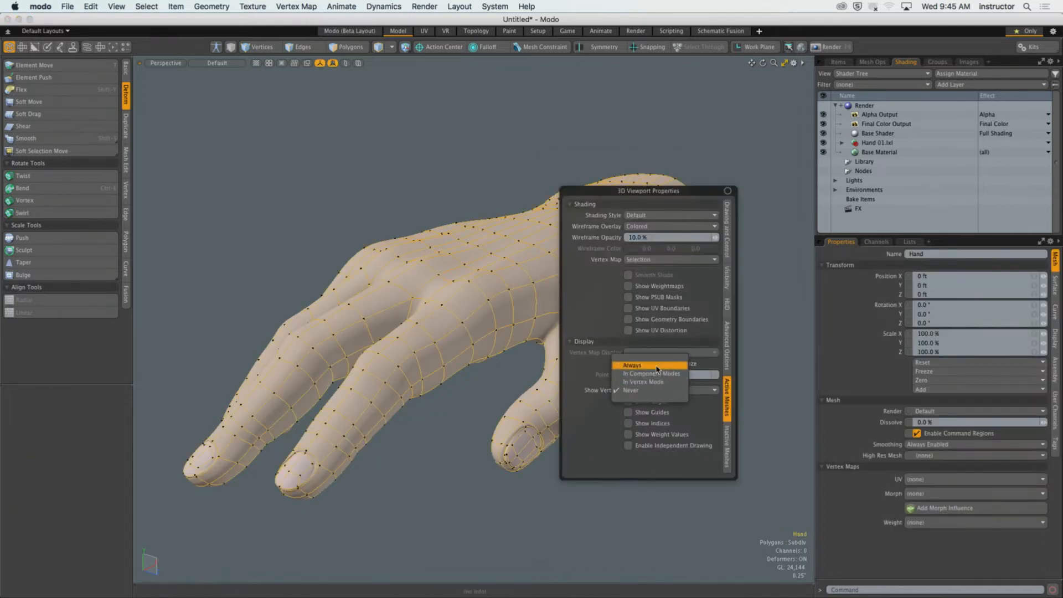
{"action": "left_click", "coordinate": [656, 365]}
{"action": "left_click", "coordinate": [669, 391]}
{"action": "left_click", "coordinate": [670, 419]}
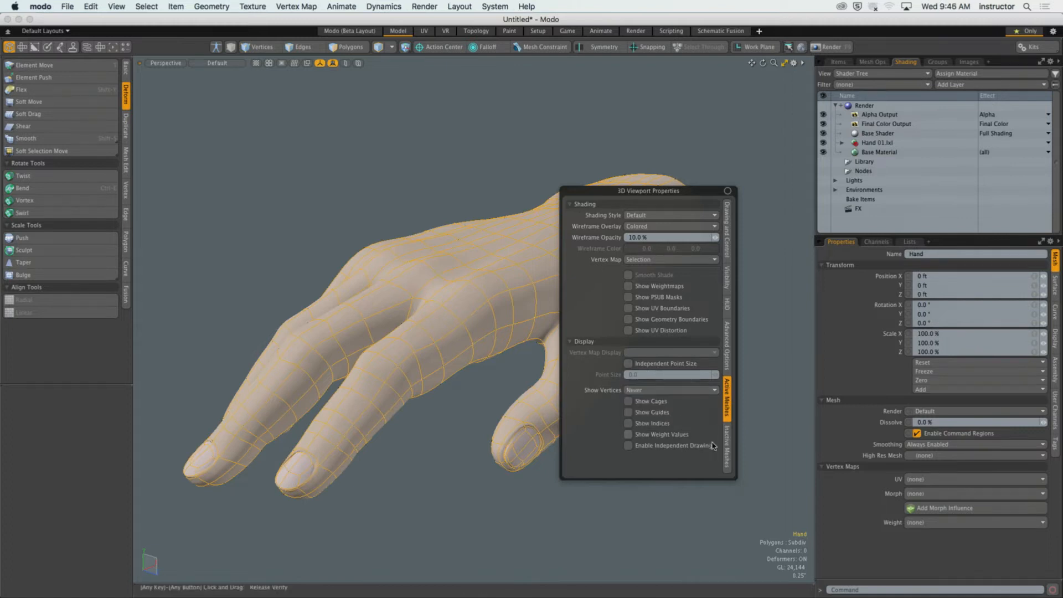
Check the viewport's display settings for inactive meshes, close them, deselect the hand and view it from several angles.
{"action": "left_click", "coordinate": [727, 446]}
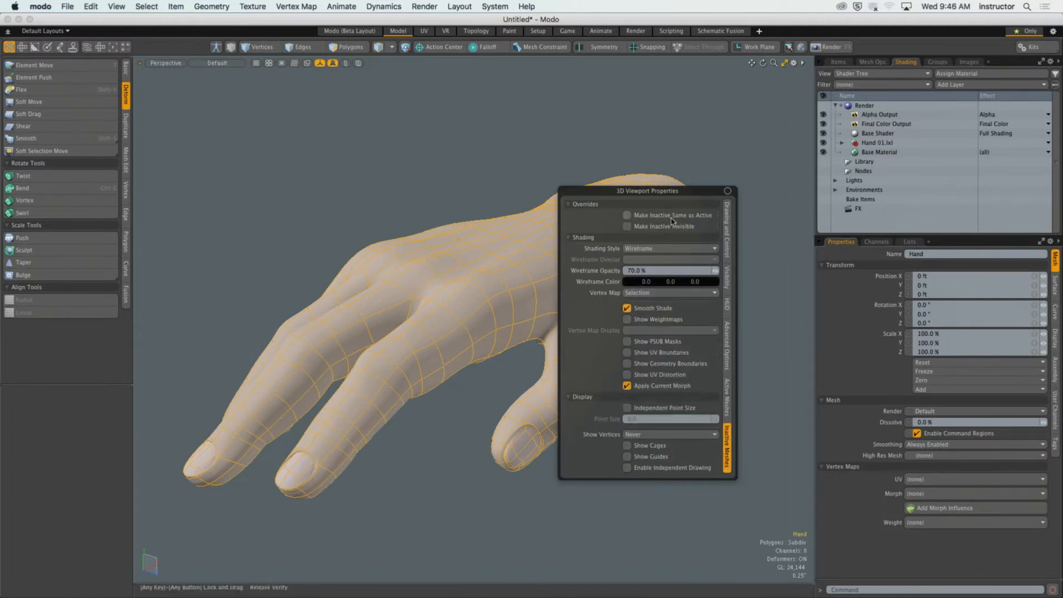
{"action": "left_click", "coordinate": [718, 261]}
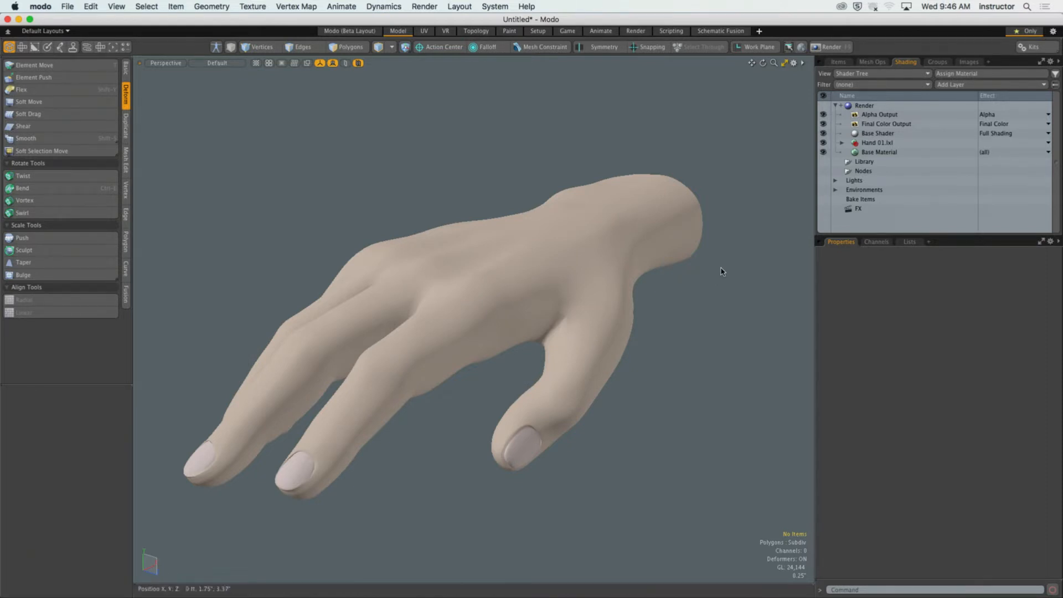
{"action": "left_click_drag", "start_coordinate": [691, 297], "coordinate": [689, 272], "text": "alt"}
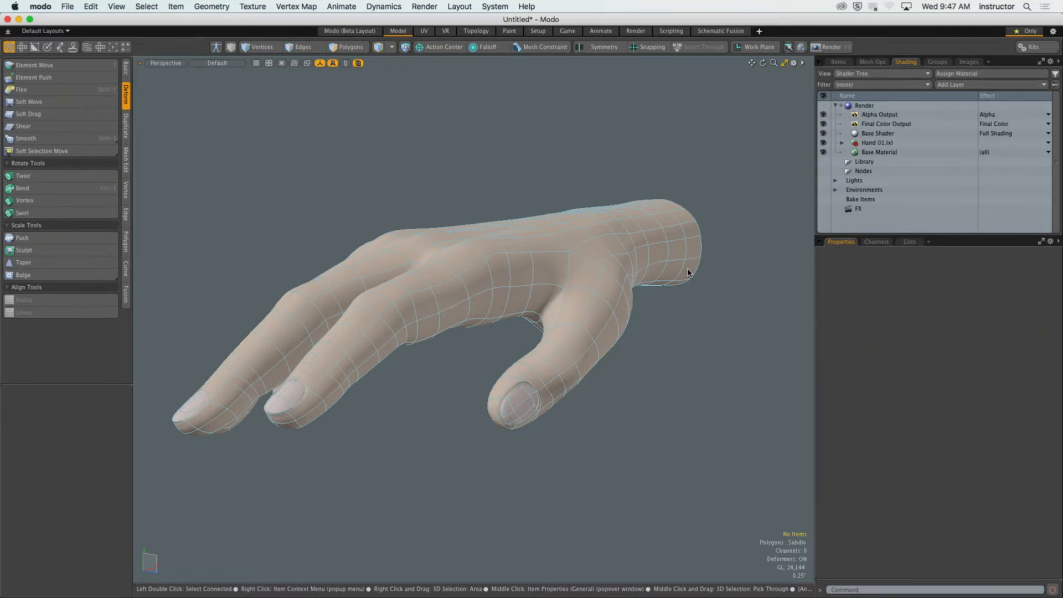
{"action": "left_click_drag", "start_coordinate": [525, 171], "coordinate": [502, 267], "text": "alt"}
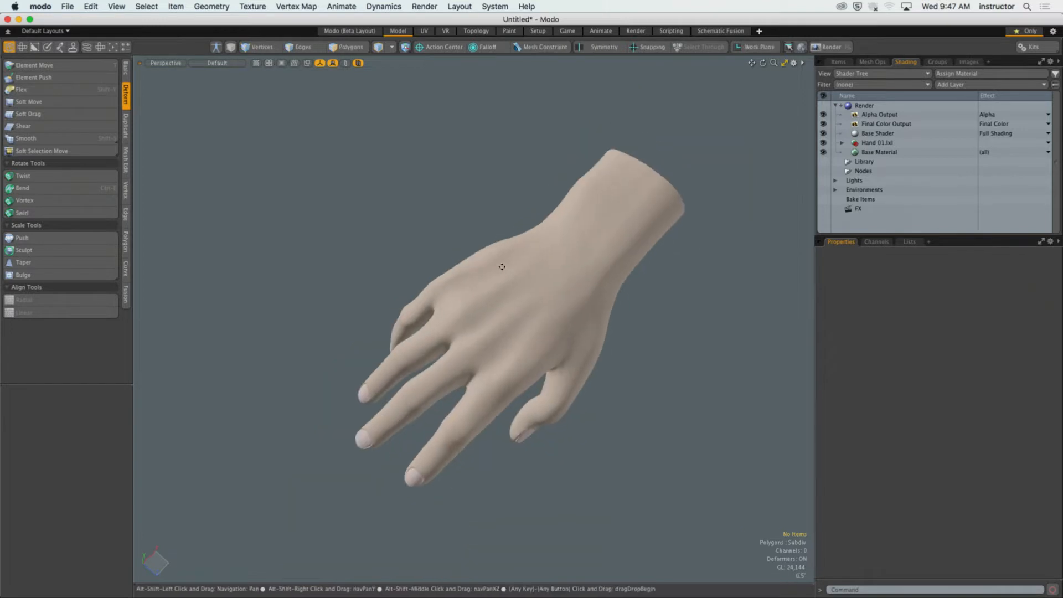
Switch to the Setup layout, frame the hand mesh in the viewport and bring up the setup tools.
{"action": "left_click", "coordinate": [538, 31]}
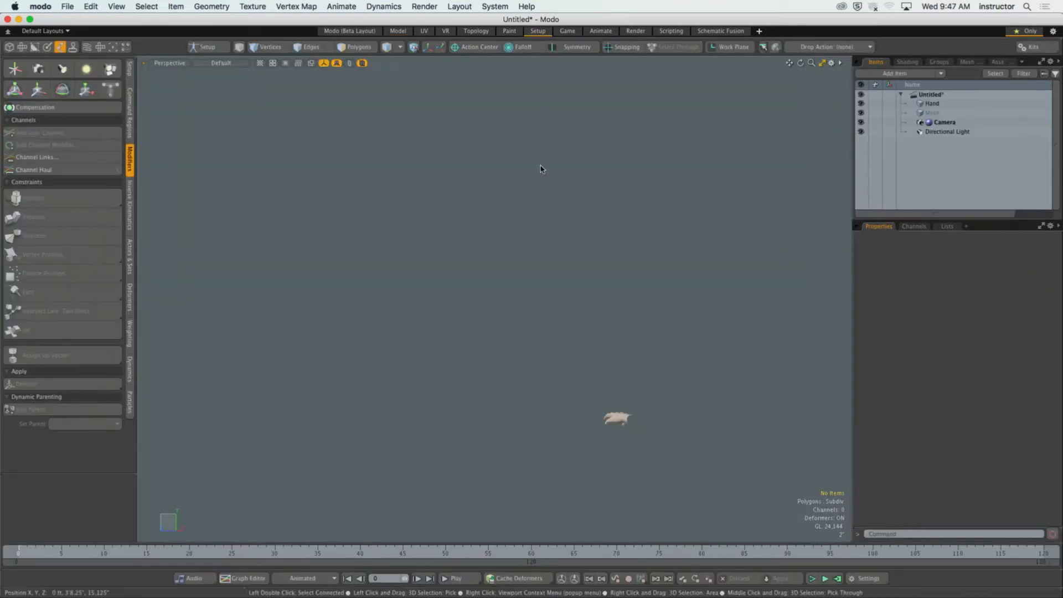
{"action": "key", "text": "a"}
{"action": "left_click_drag", "start_coordinate": [553, 385], "coordinate": [598, 135], "text": "alt"}
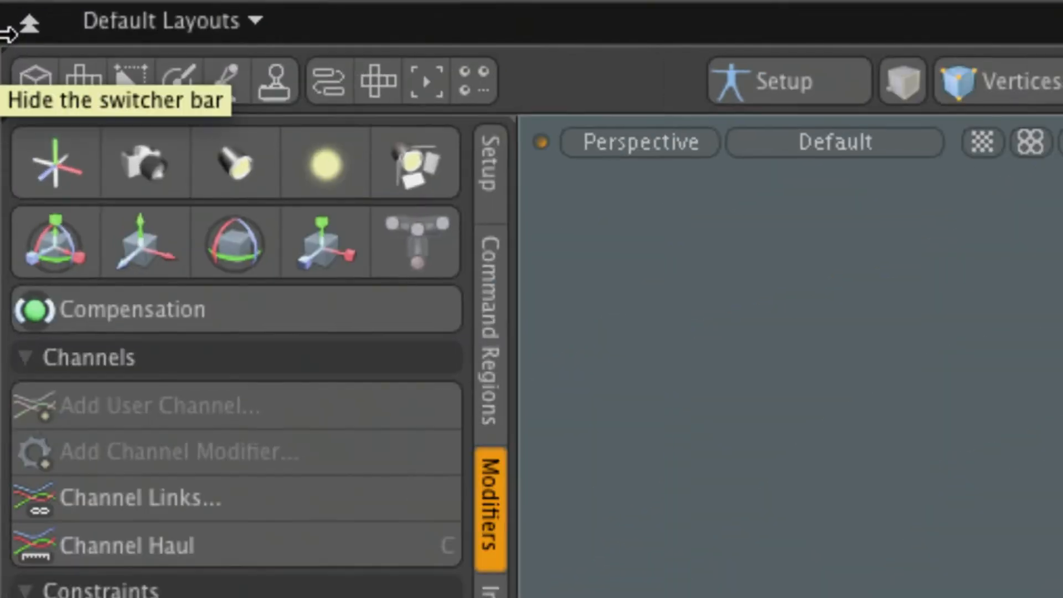
{"action": "left_click", "coordinate": [497, 166]}
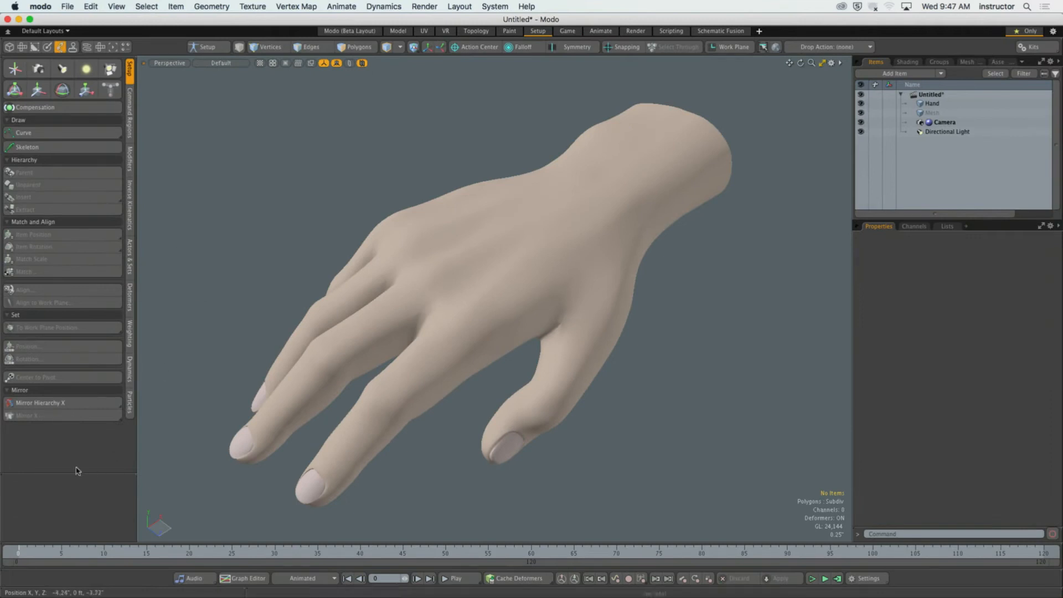
{"action": "left_click_drag", "start_coordinate": [78, 473], "coordinate": [80, 365]}
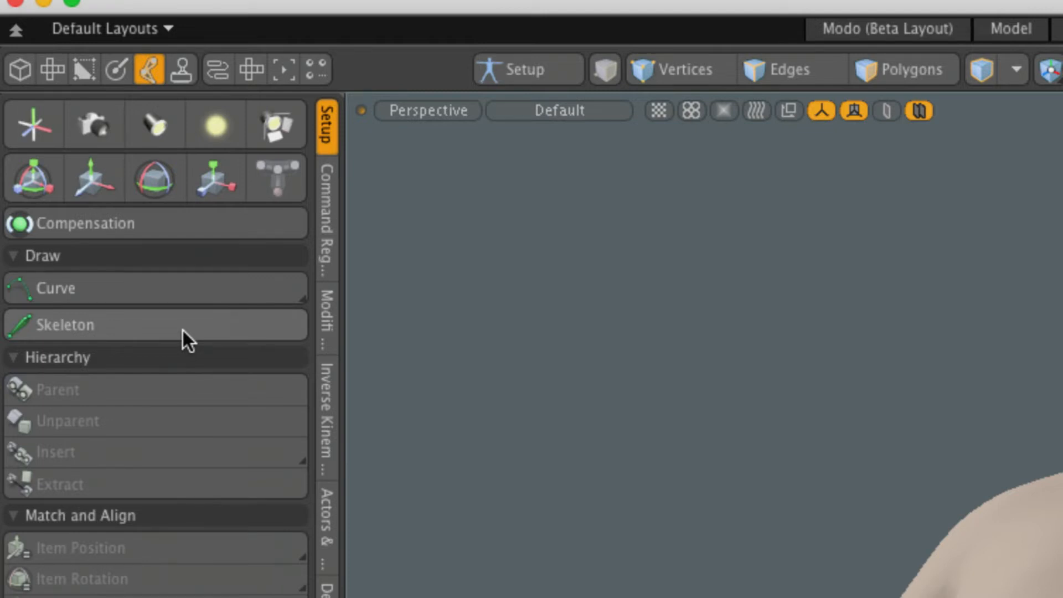
Start the Skeleton tool and, in the top view, place the first joint at the forearm's cut end, about X 4.51", Z -0.28".
{"action": "left_click", "coordinate": [161, 327]}
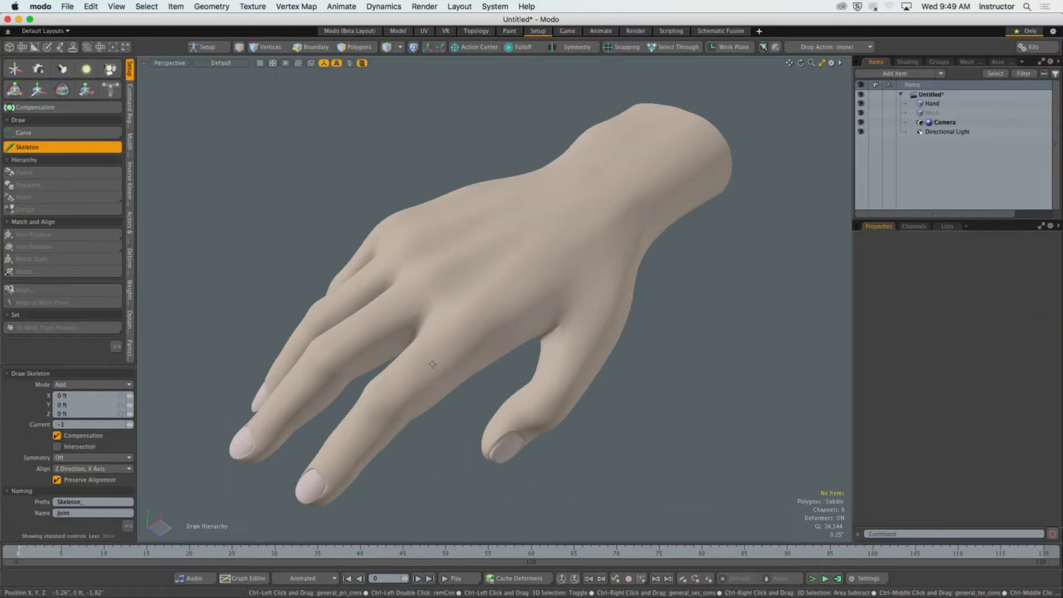
{"action": "left_click_drag", "start_coordinate": [433, 365], "coordinate": [453, 373], "text": "alt"}
{"action": "key", "text": "ctrl+space"}
{"action": "left_click", "coordinate": [443, 328]}
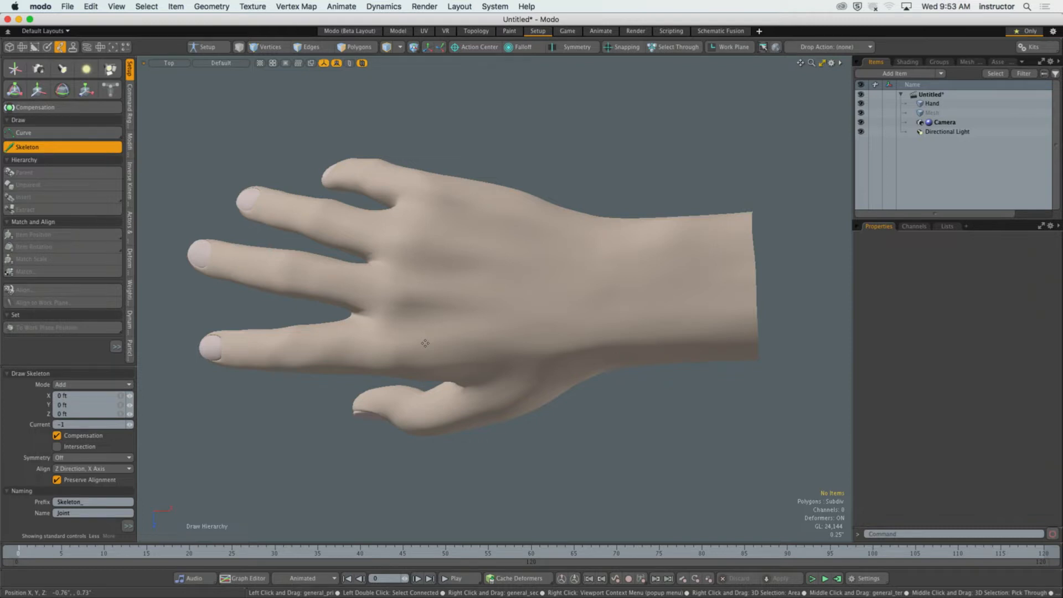
{"action": "left_click_drag", "start_coordinate": [702, 282], "coordinate": [635, 297], "text": "alt+shift"}
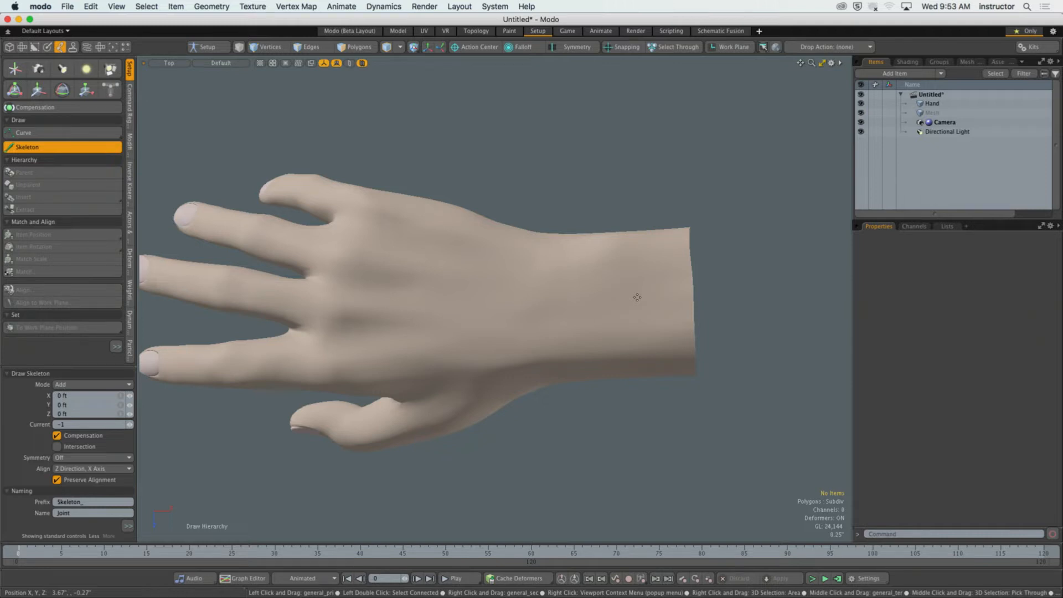
{"action": "left_click", "coordinate": [689, 297]}
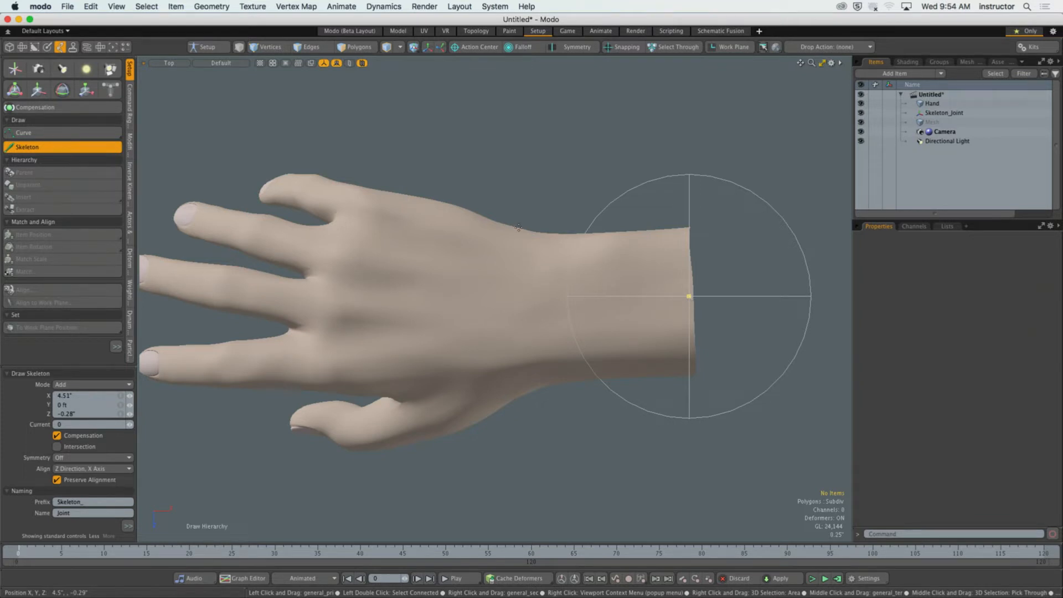
Add a second joint at the wrist, adjust it to about X 2.18", Z -0.24", and finish drawing the skeleton.
{"action": "left_click", "coordinate": [514, 297]}
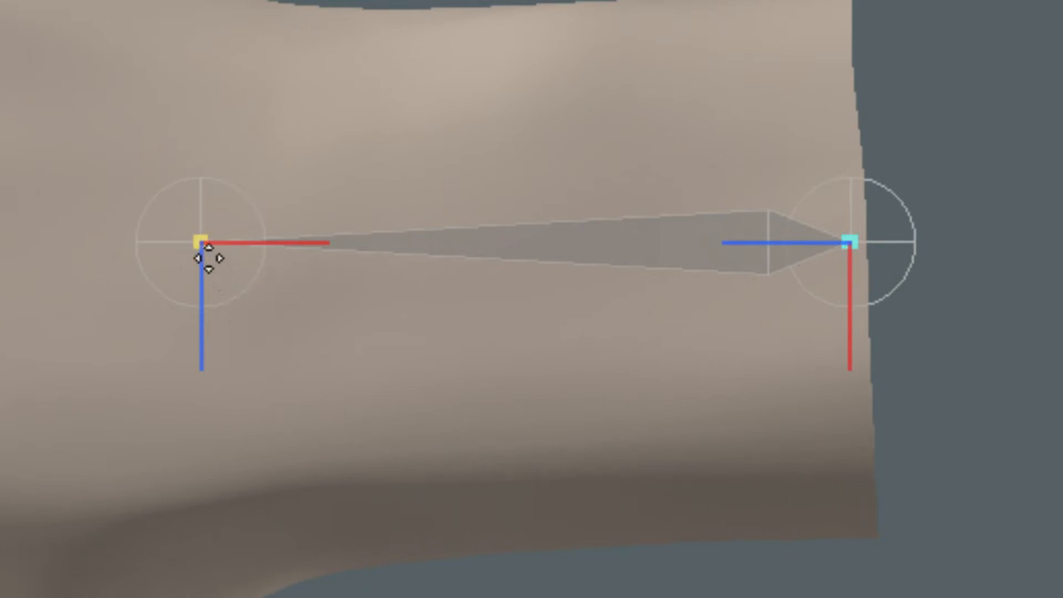
{"action": "left_click", "coordinate": [846, 247]}
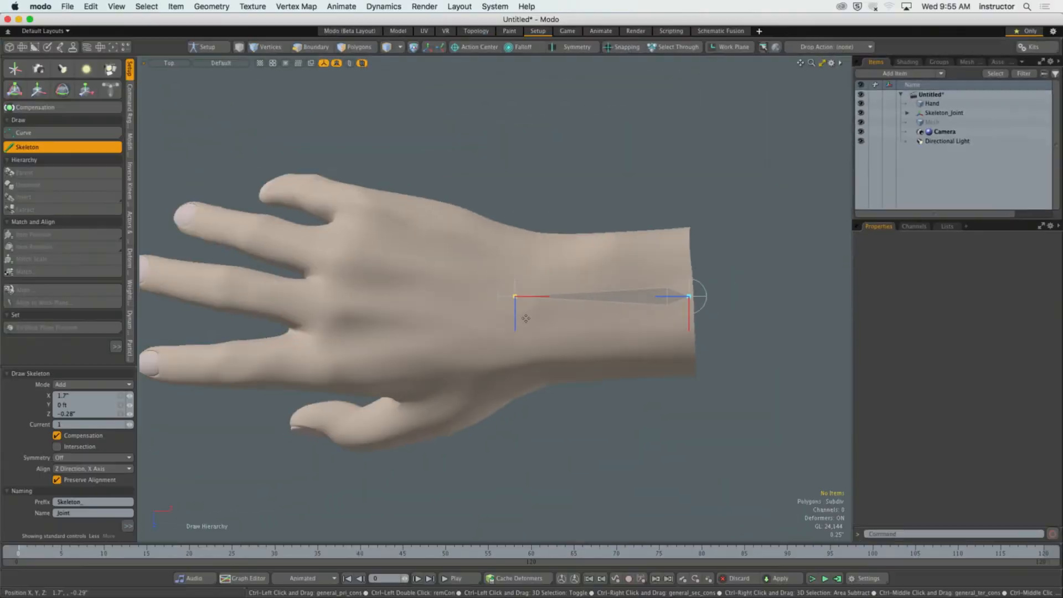
{"action": "left_click_drag", "start_coordinate": [515, 297], "coordinate": [546, 300]}
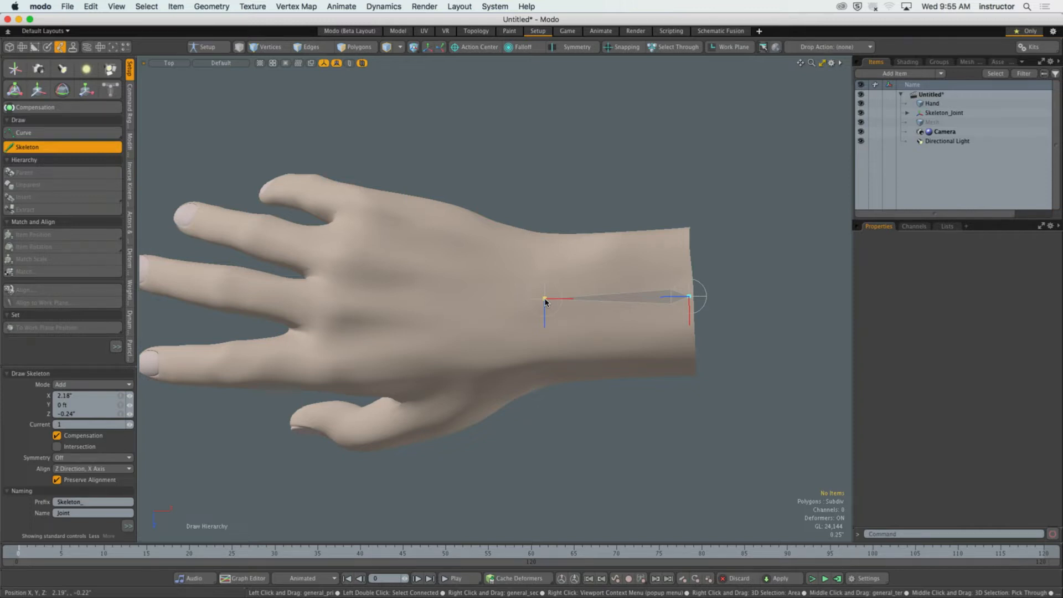
{"action": "key", "text": "space"}
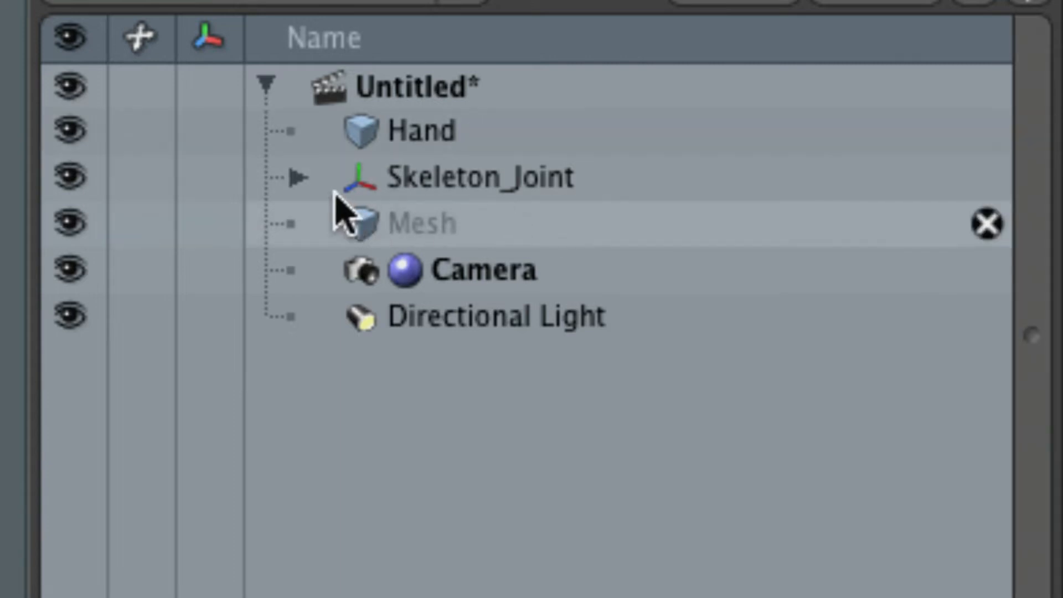
Expand the skeleton hierarchy and select the parent and child joints in turn to identify them in the viewport.
{"action": "left_click", "coordinate": [298, 177]}
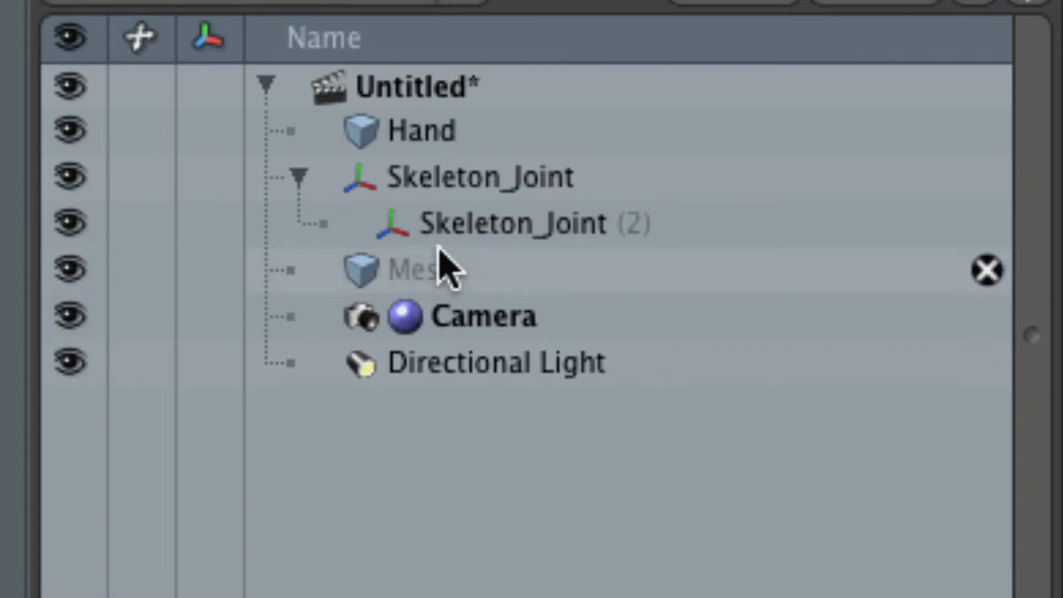
{"action": "left_click", "coordinate": [427, 185]}
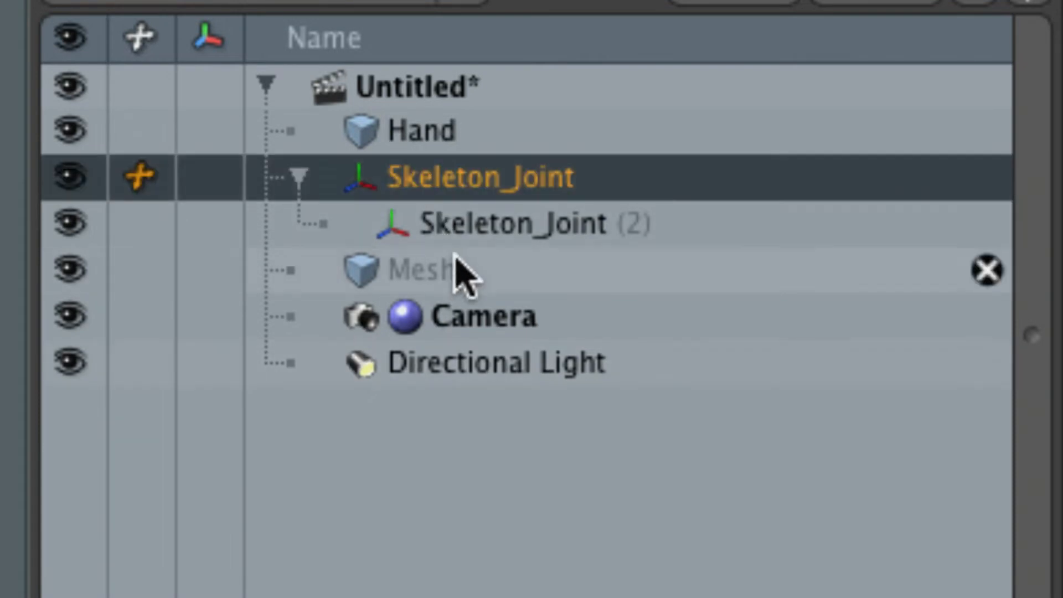
{"action": "left_click", "coordinate": [581, 235]}
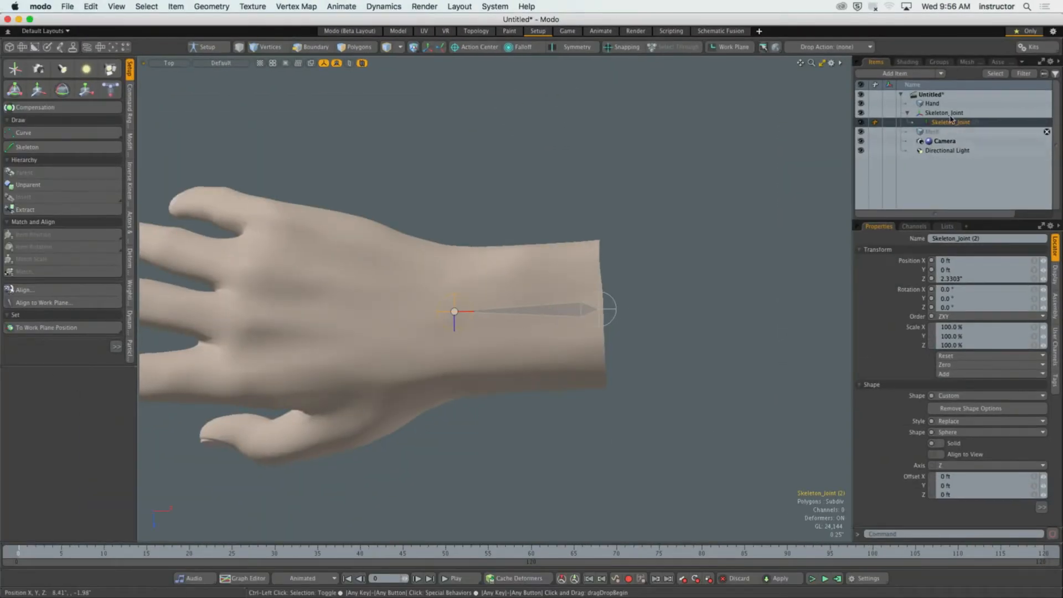
{"action": "left_click", "coordinate": [953, 114]}
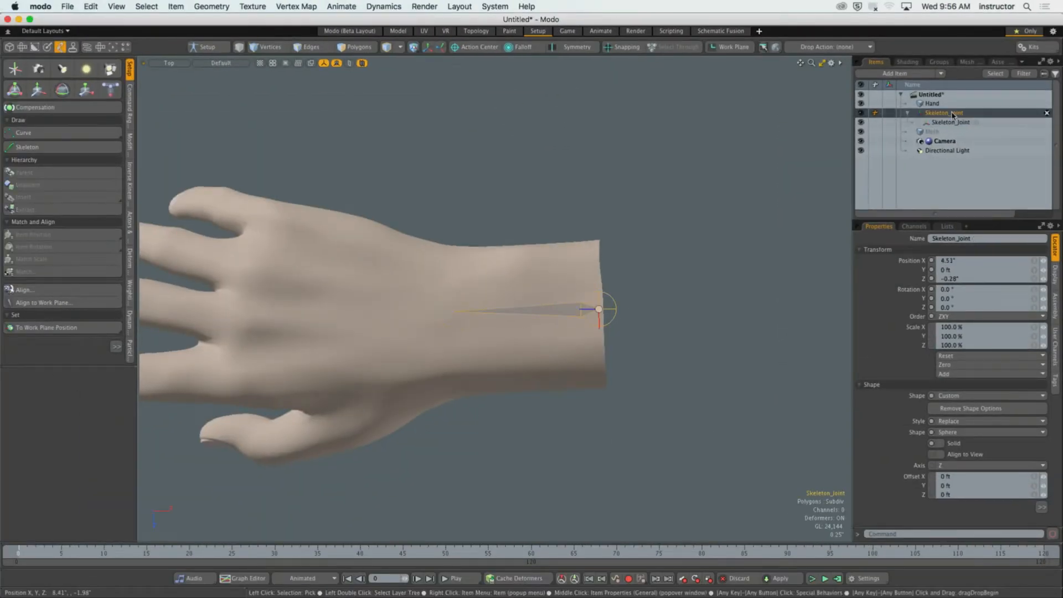
{"action": "left_click", "coordinate": [961, 121]}
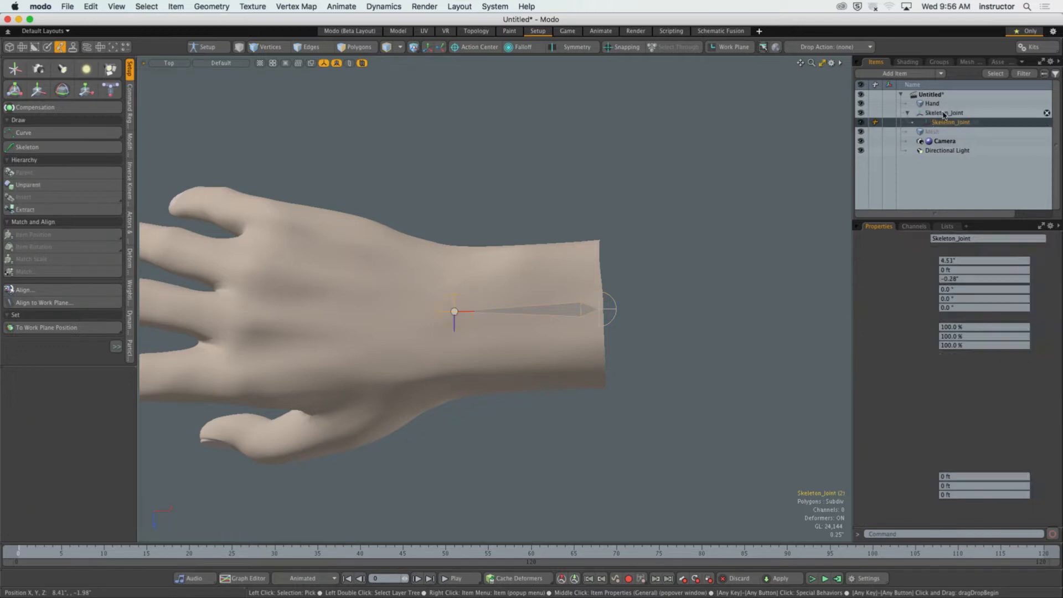
Try moving the parent joint about -2.64" along Z with Transform, undo the move and deselect the joint.
{"action": "left_click", "coordinate": [948, 113]}
{"action": "key", "text": "y"}
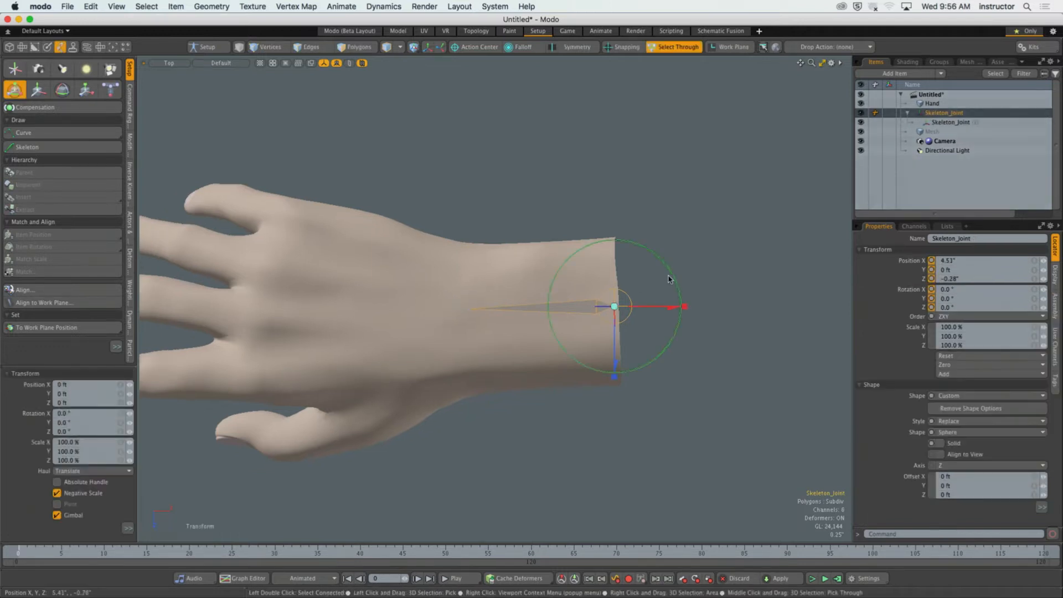
{"action": "left_click_drag", "start_coordinate": [615, 358], "coordinate": [615, 197]}
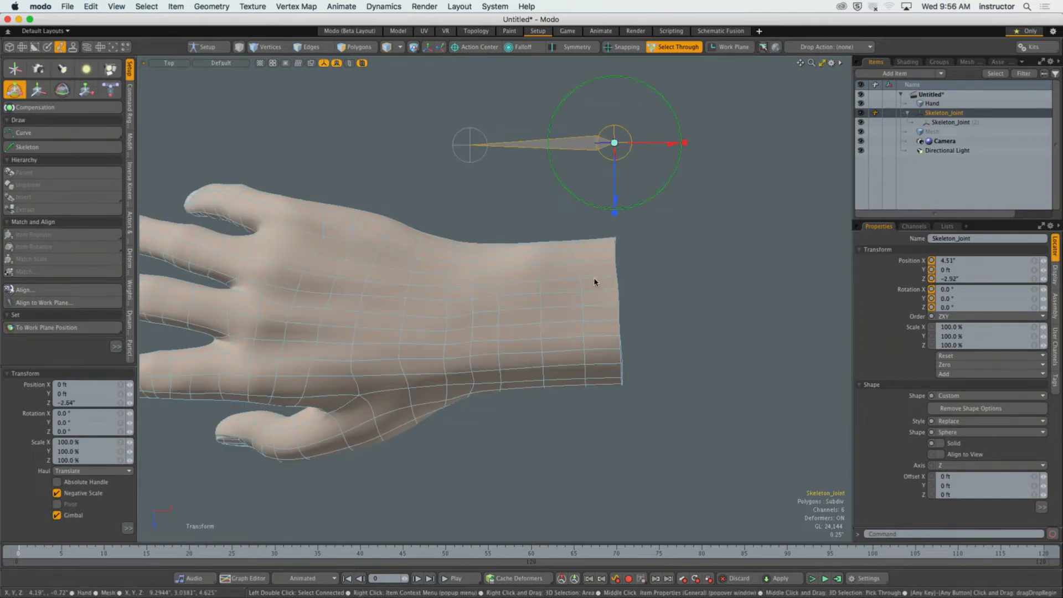
{"action": "key", "text": "super+z"}
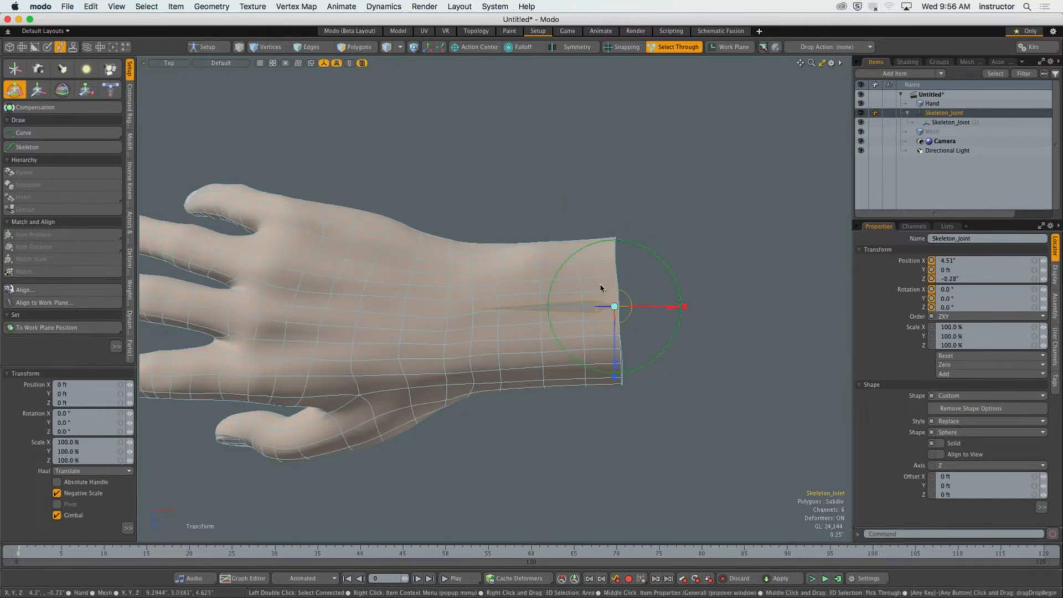
{"action": "left_click", "coordinate": [643, 209]}
Rename the parent joint at the forearm's cut end as Root.
{"action": "left_click_drag", "start_coordinate": [558, 304], "coordinate": [775, 317], "text": "ctrl+alt"}
{"action": "left_click_drag", "start_coordinate": [775, 317], "coordinate": [681, 321], "text": "ctrl+alt"}
{"action": "left_click_drag", "start_coordinate": [681, 322], "coordinate": [722, 322], "text": "alt+shift"}
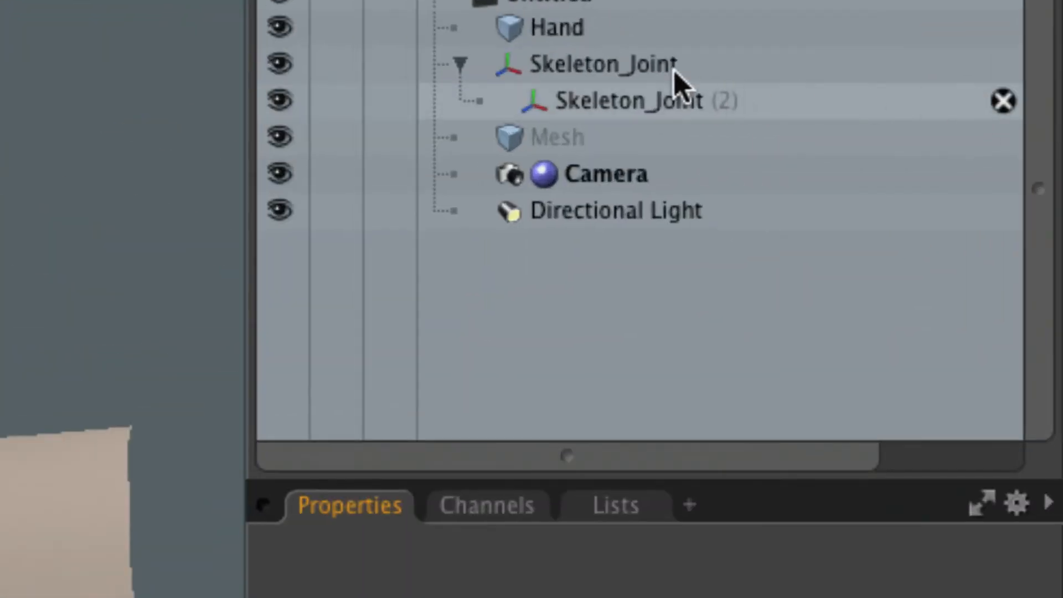
{"action": "left_click", "coordinate": [797, 90]}
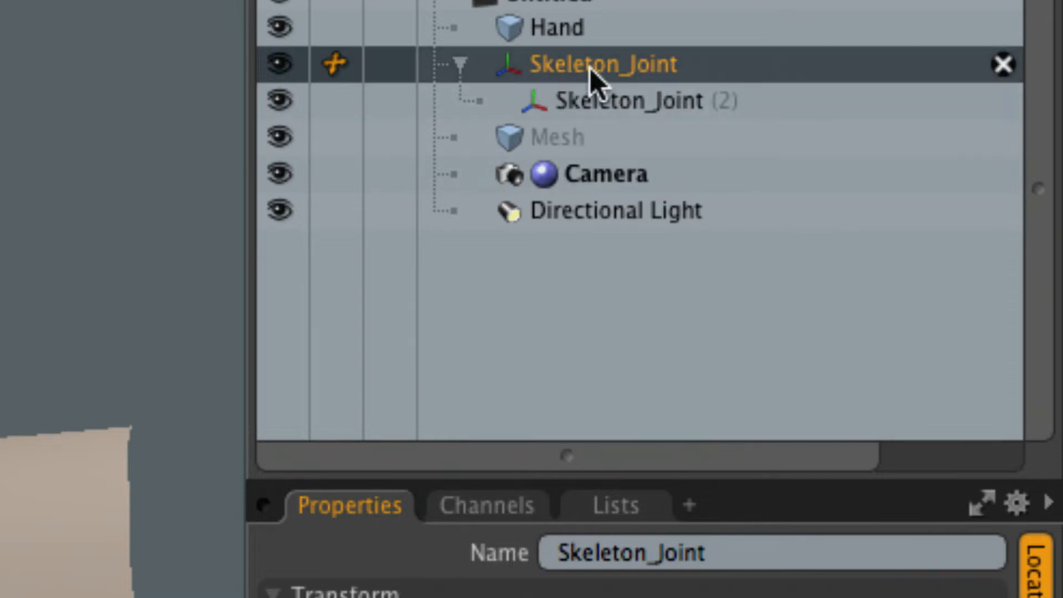
{"action": "left_click_drag", "start_coordinate": [718, 553], "coordinate": [537, 551]}
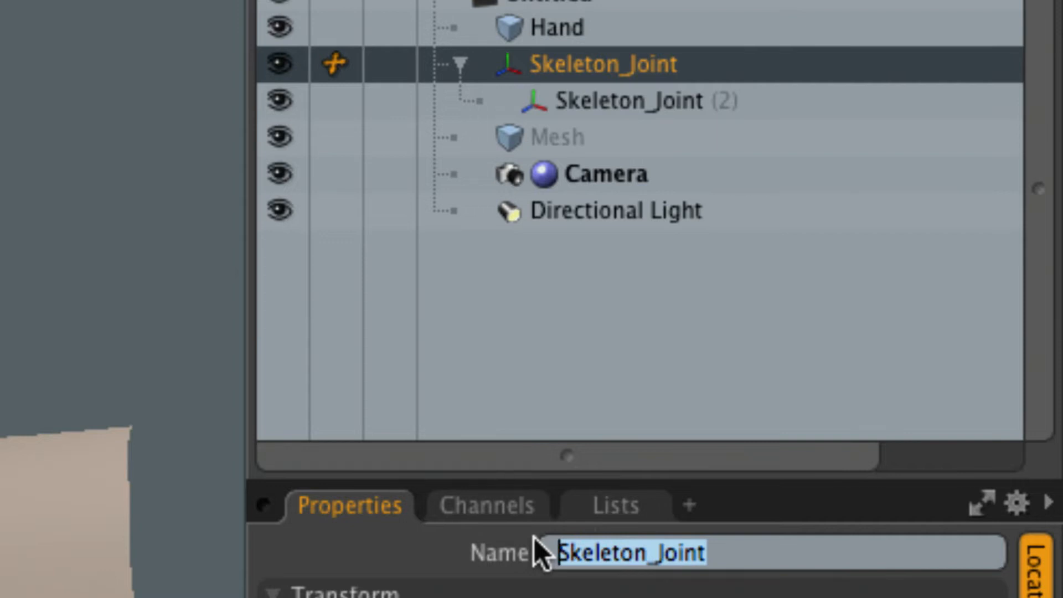
{"action": "type", "text": "Root"}
{"action": "key", "text": "Return"}
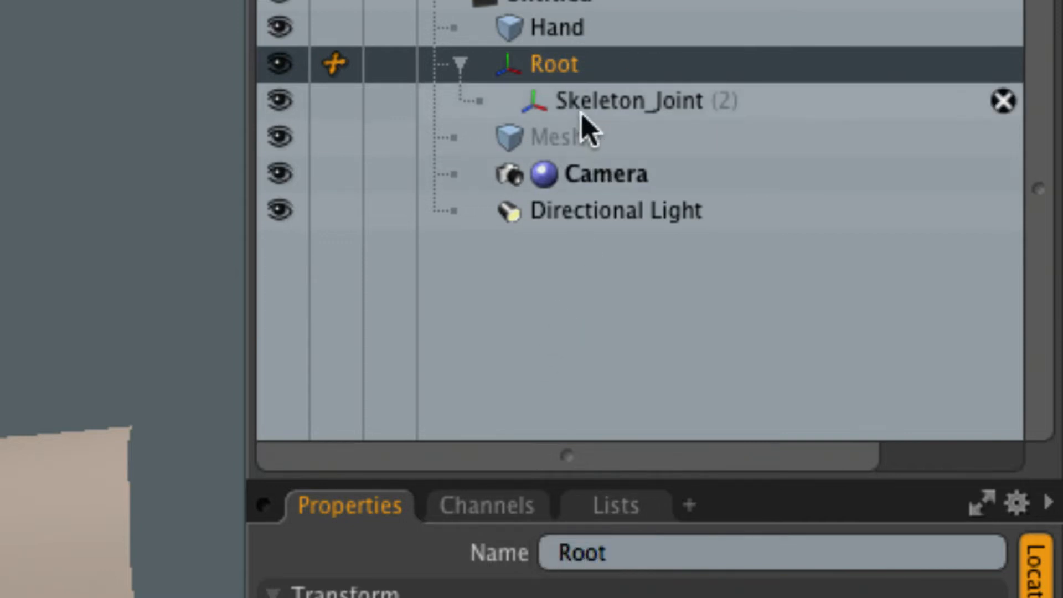
Rename the Root joint as GRoot, then restore its name to Root.
{"action": "left_click", "coordinate": [555, 543]}
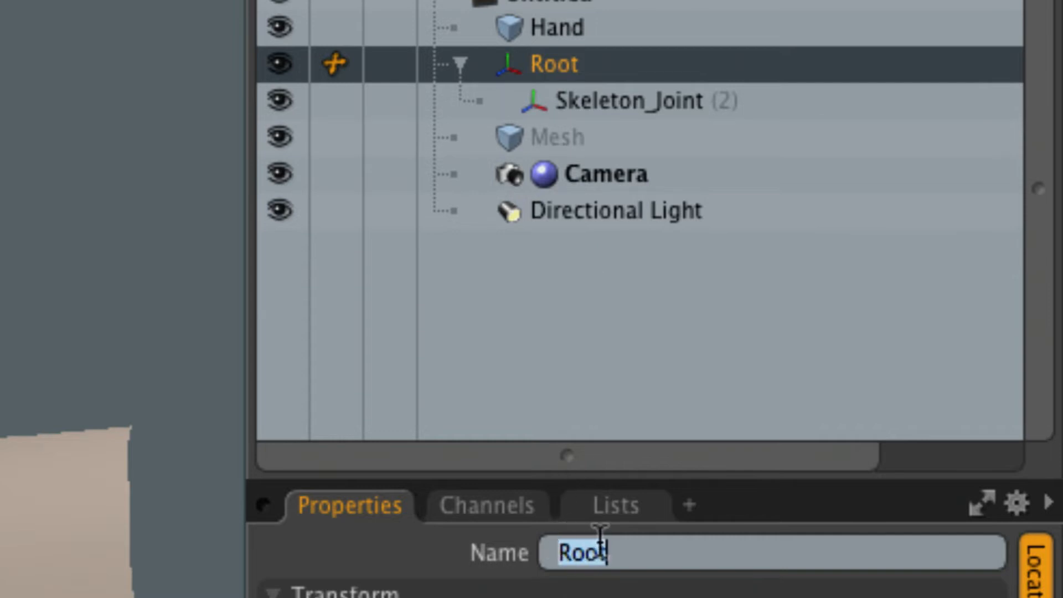
{"action": "key", "text": "Left"}
{"action": "type", "text": "G"}
{"action": "key", "text": "Return"}
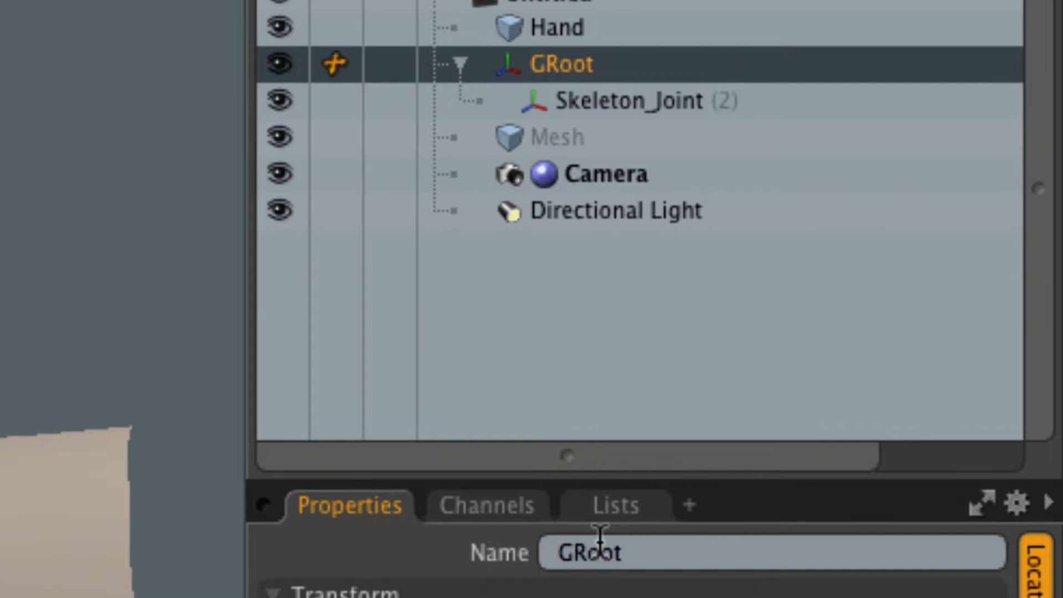
{"action": "left_click", "coordinate": [577, 558]}
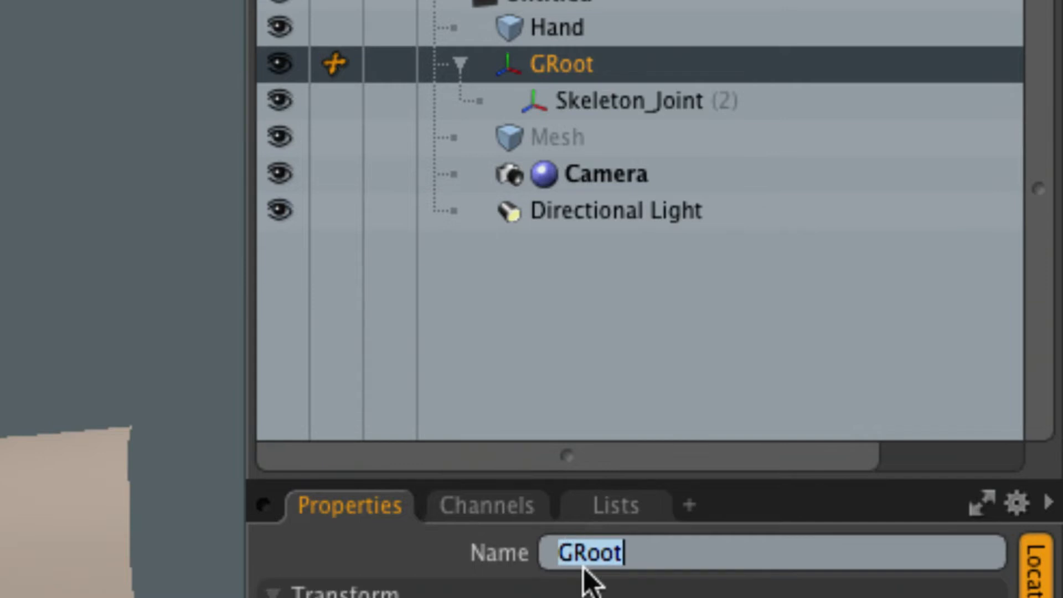
{"action": "left_click", "coordinate": [581, 565]}
{"action": "key", "text": "BackSpace"}
{"action": "key", "text": "Return"}
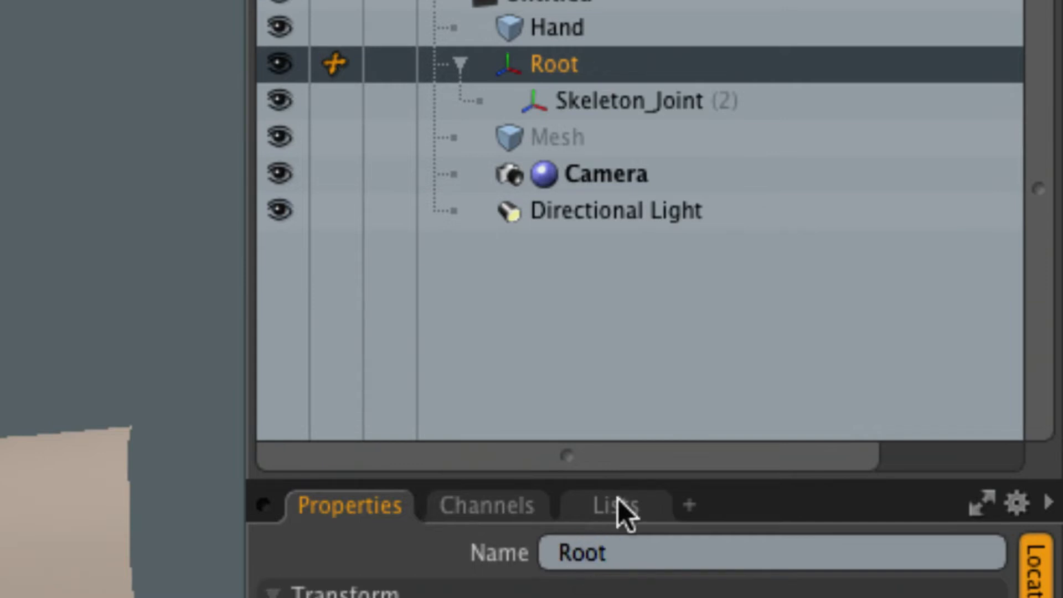
Rename the child joint as Wrist and deselect it.
{"action": "left_click", "coordinate": [618, 103]}
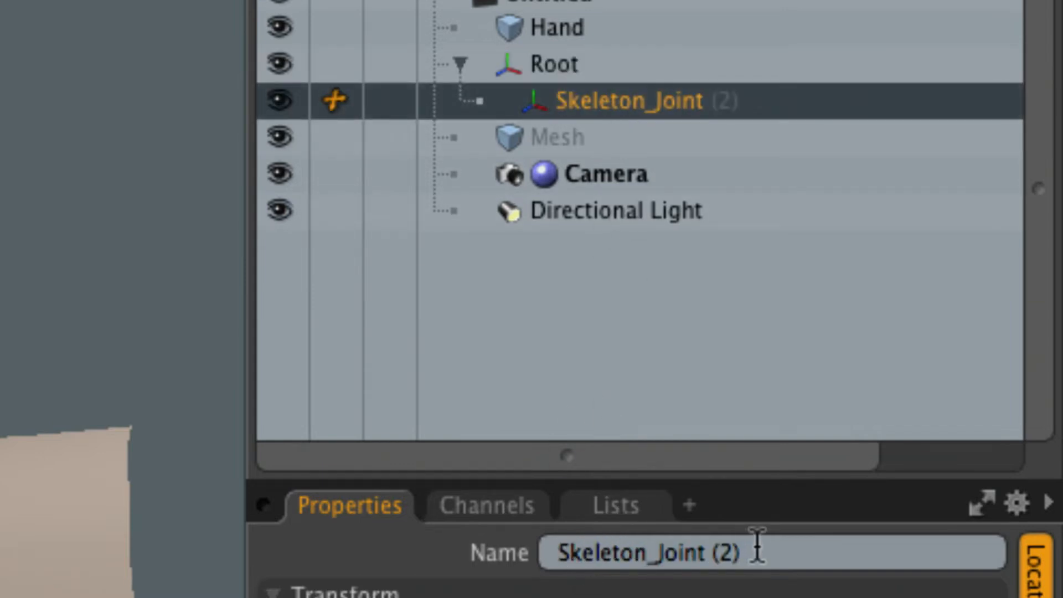
{"action": "left_click", "coordinate": [756, 550]}
{"action": "type", "text": "Wrist"}
{"action": "key", "text": "Return"}
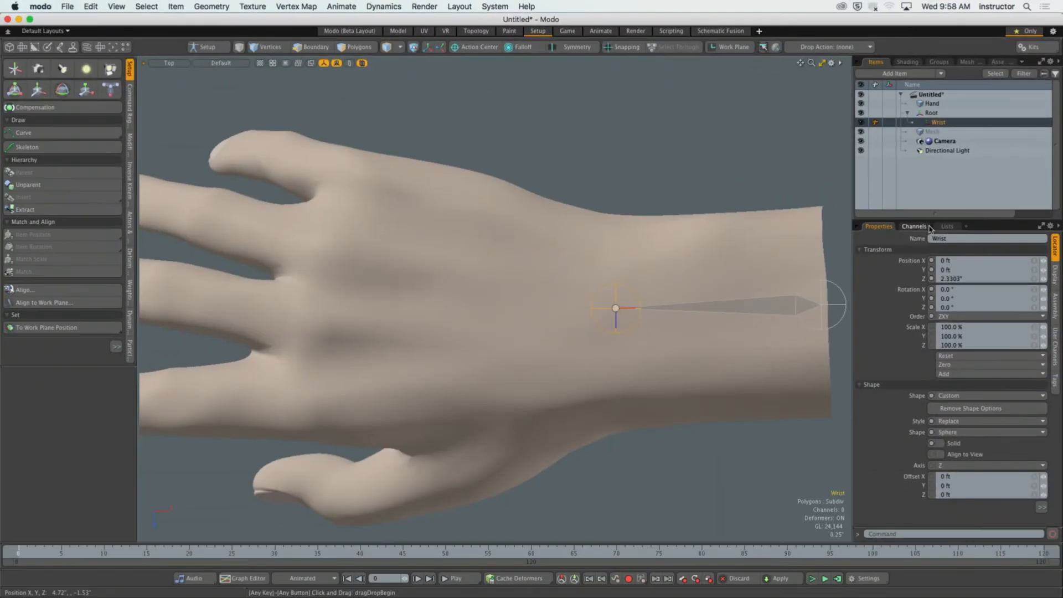
{"action": "left_click", "coordinate": [746, 139]}
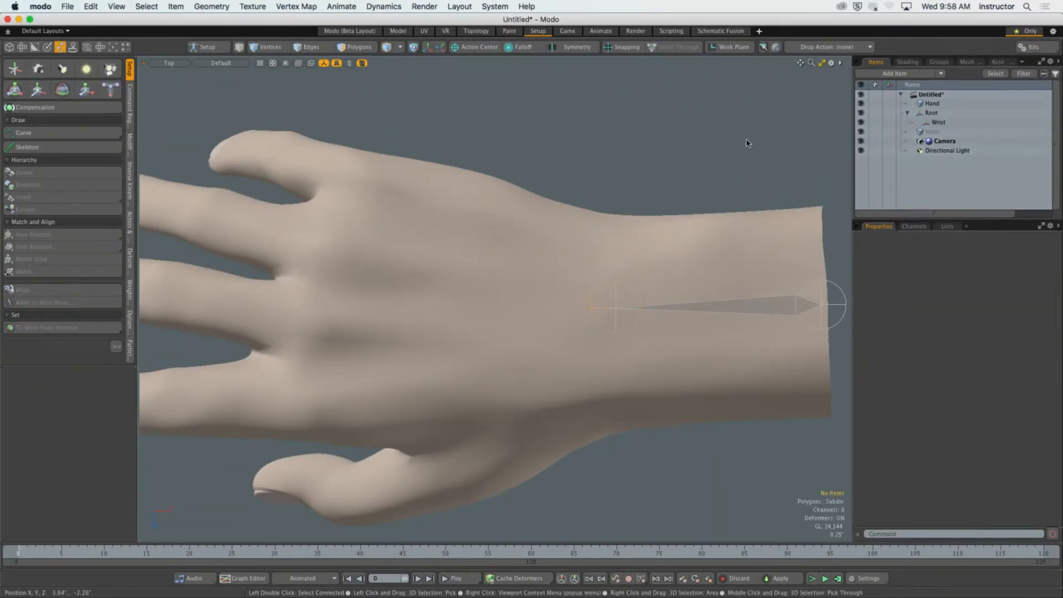
{"action": "left_click_drag", "start_coordinate": [747, 139], "coordinate": [723, 196], "text": "alt+shift"}
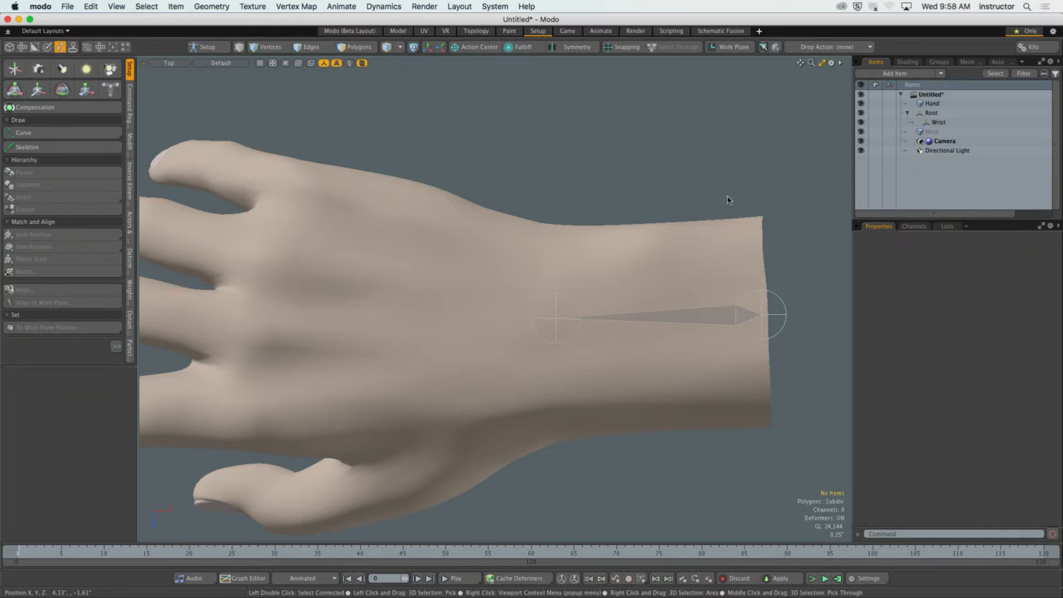
{"action": "left_click", "coordinate": [776, 317]}
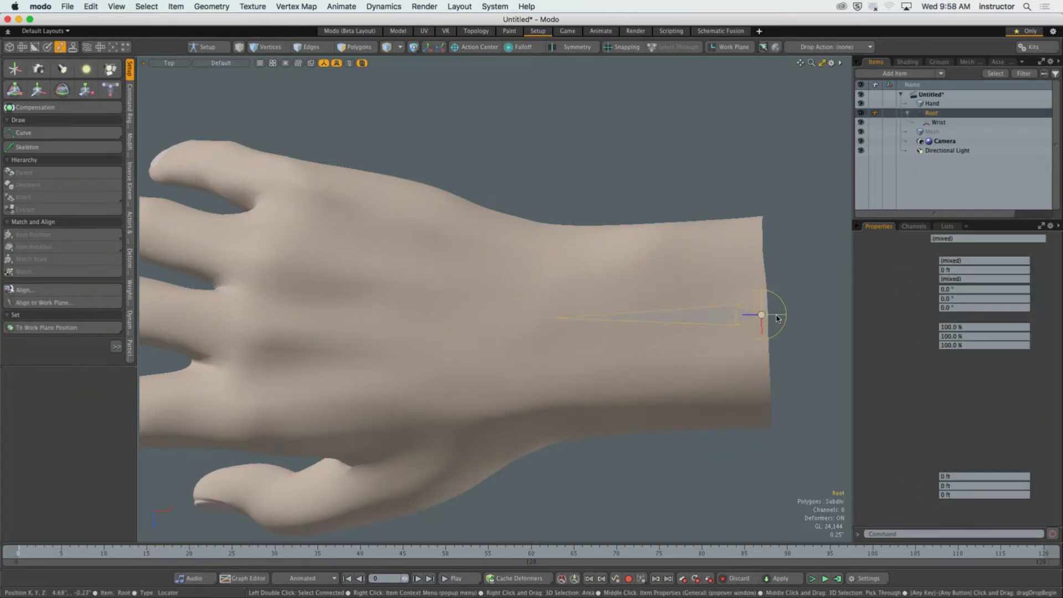
{"action": "double_click", "coordinate": [776, 317]}
{"action": "scroll", "coordinate": [769, 324], "scroll_direction": "up", "scroll_amount": 2}
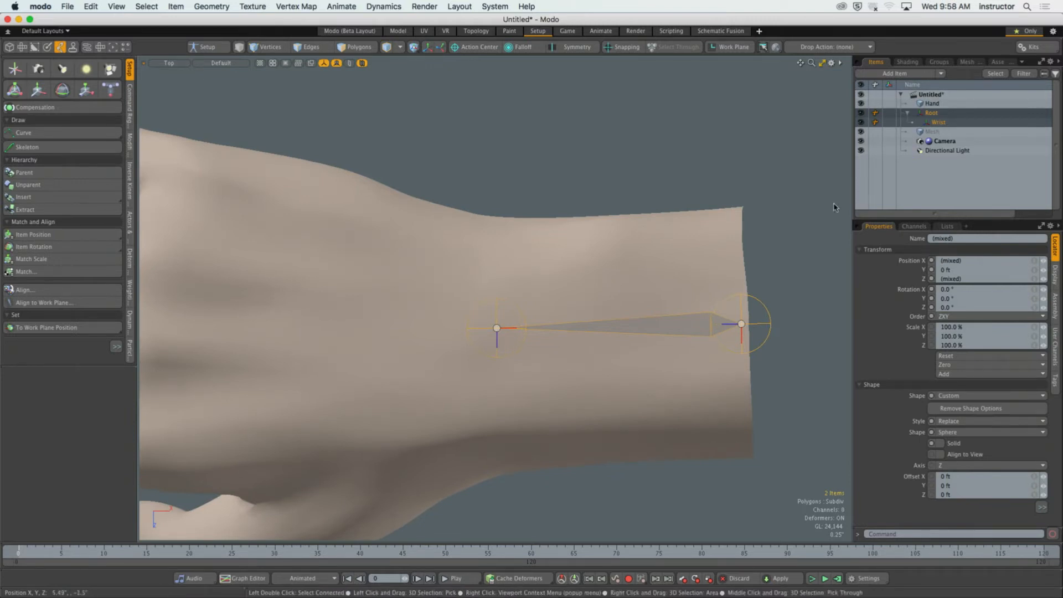
{"action": "left_click", "coordinate": [767, 328]}
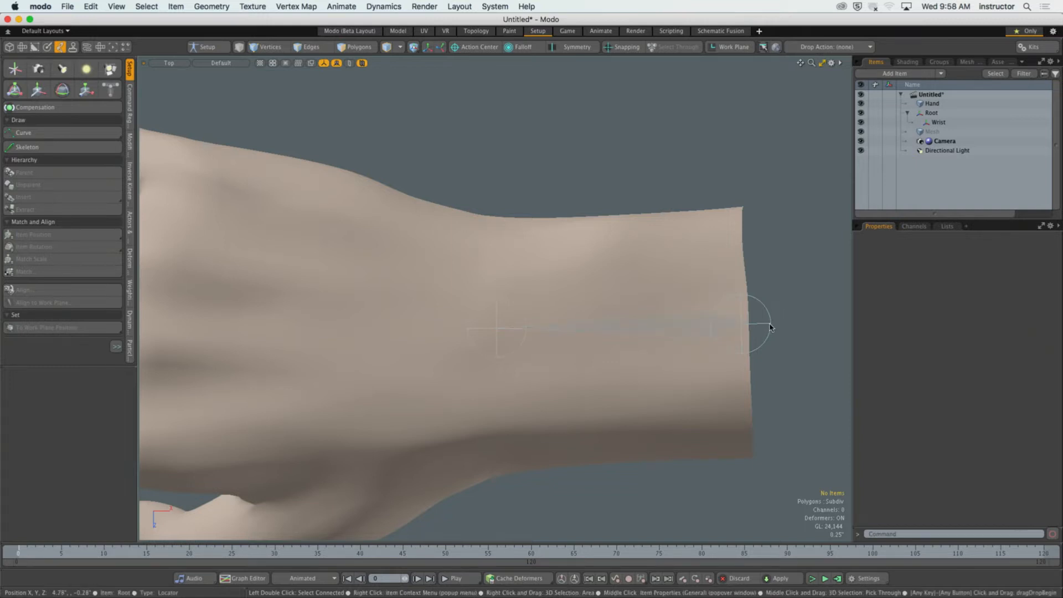
{"action": "double_click", "coordinate": [770, 327]}
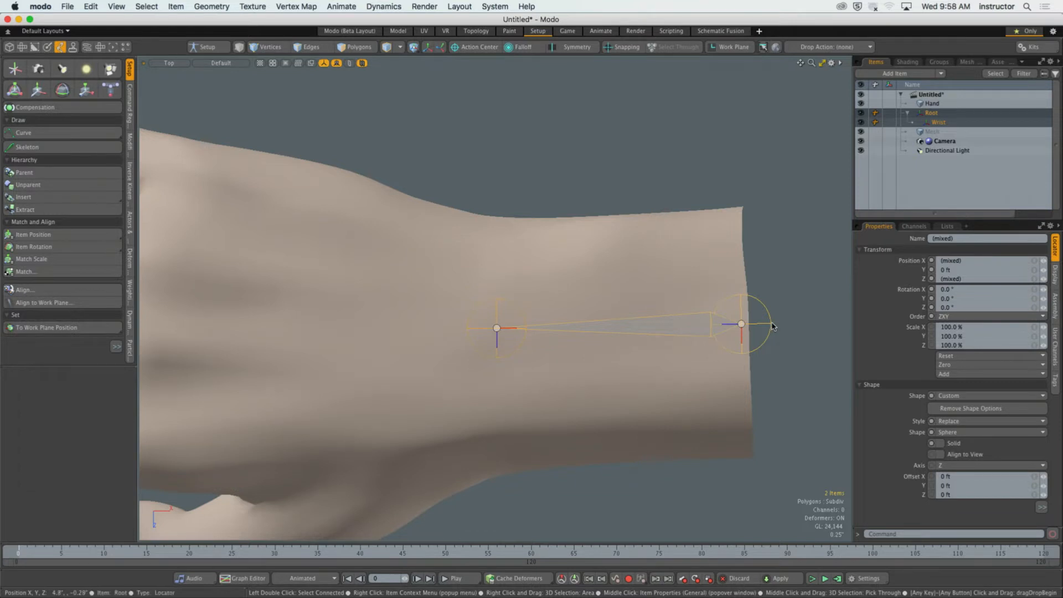
{"action": "left_click", "coordinate": [63, 147]}
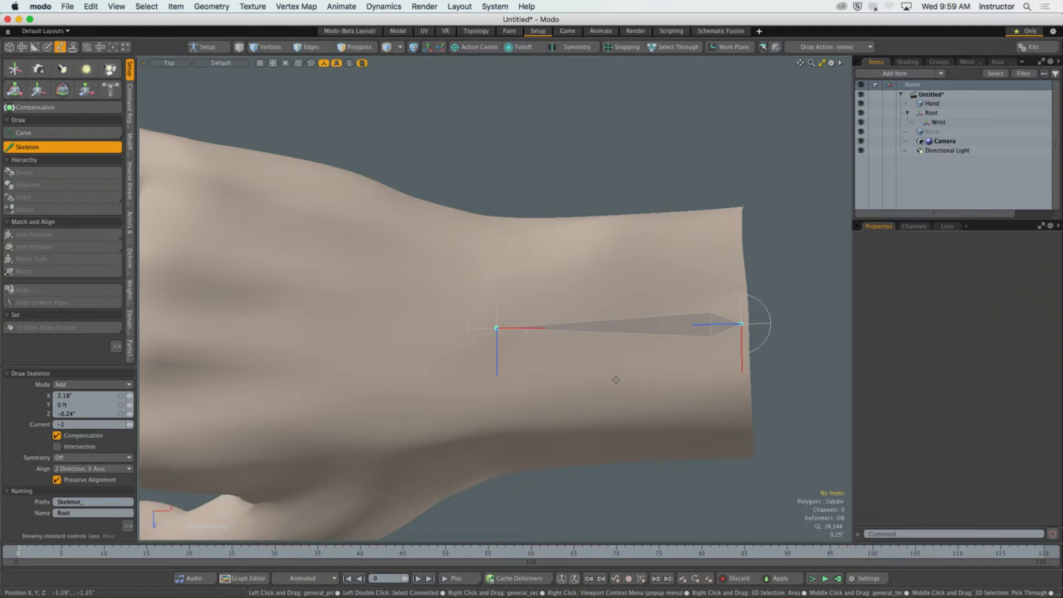
{"action": "left_click", "coordinate": [46, 147]}
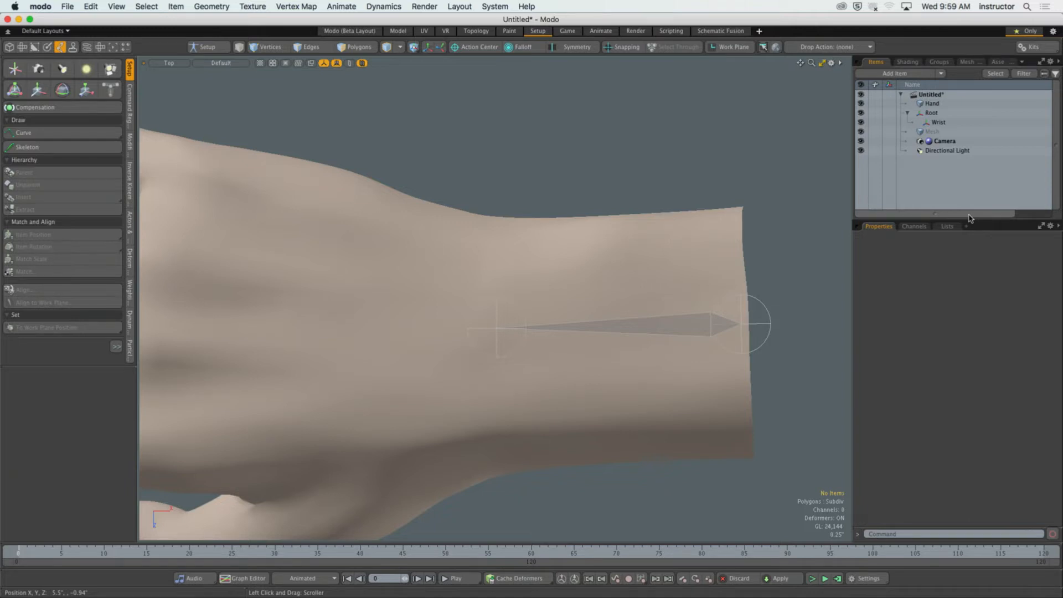
Select the whole Root and Wrist joint hierarchy, activate the Skeleton tool on it and expose all of its naming options.
{"action": "double_click", "coordinate": [740, 324]}
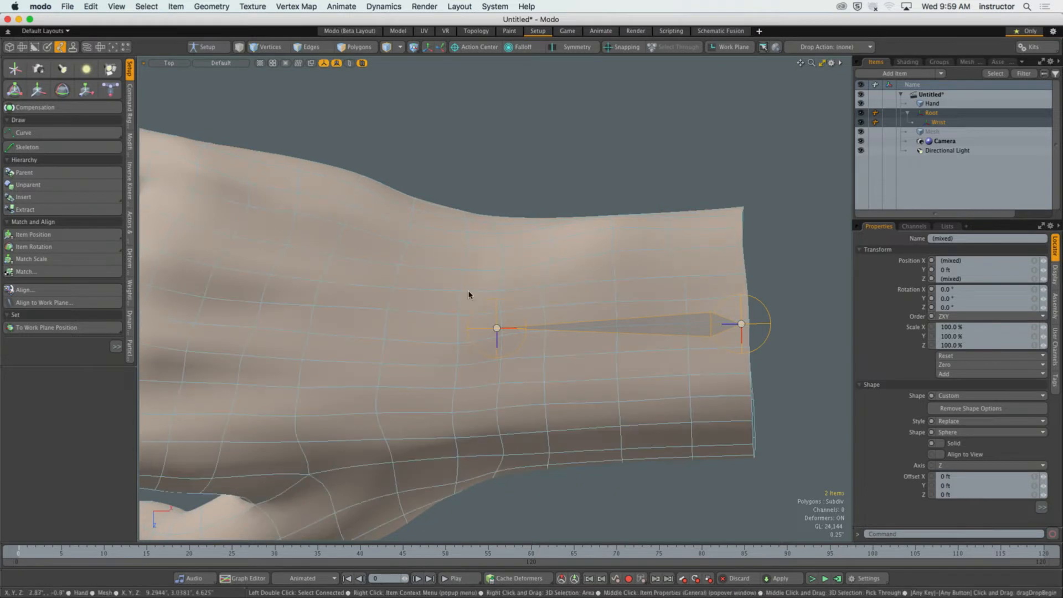
{"action": "left_click", "coordinate": [60, 147]}
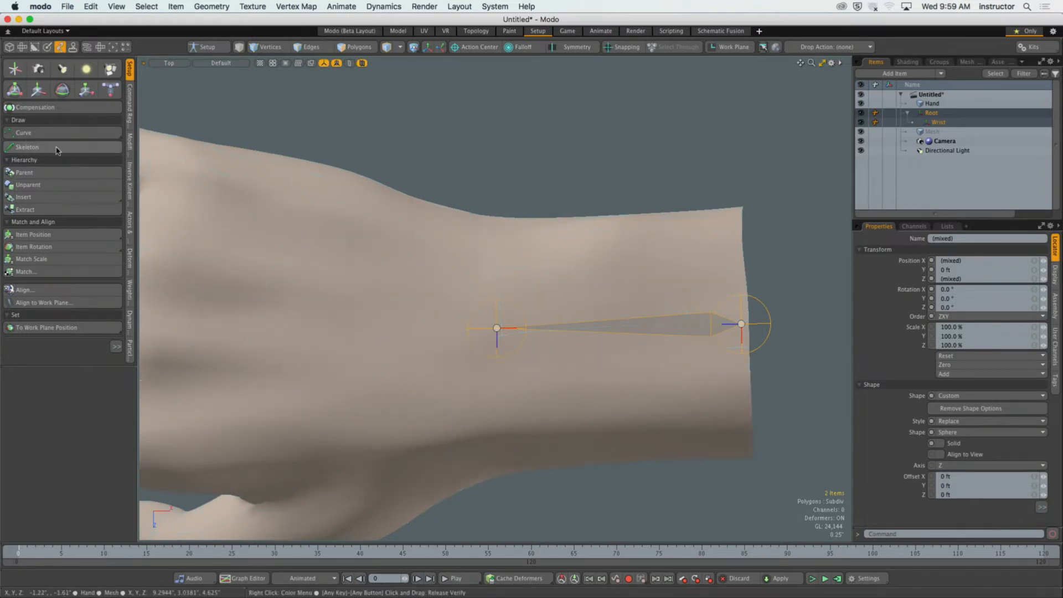
{"action": "left_click_drag", "start_coordinate": [30, 365], "coordinate": [30, 199]}
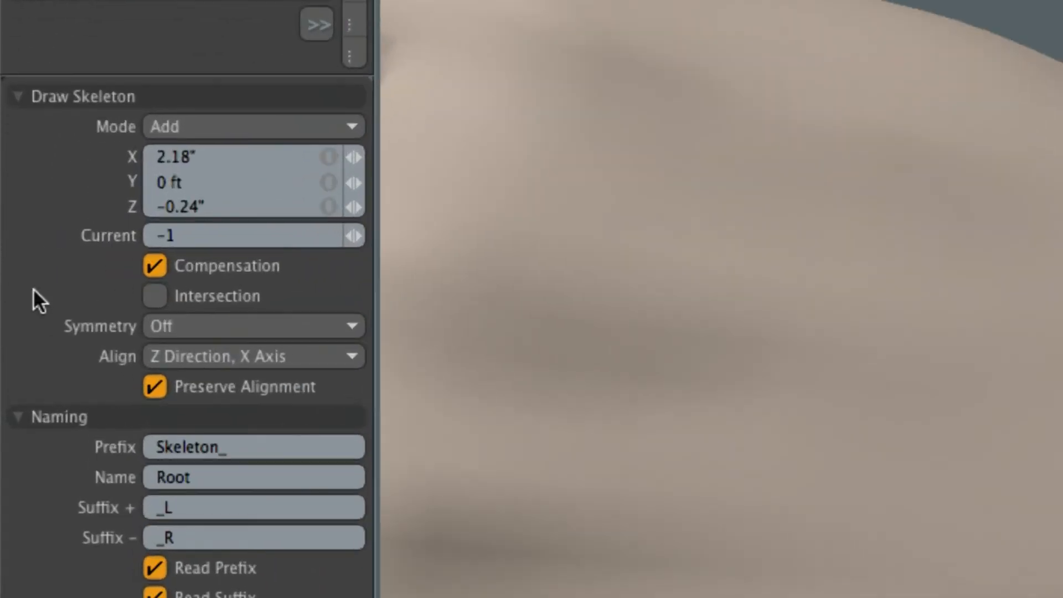
Try replacing the Skeleton tool's naming prefix with Hand.
{"action": "left_click", "coordinate": [234, 445]}
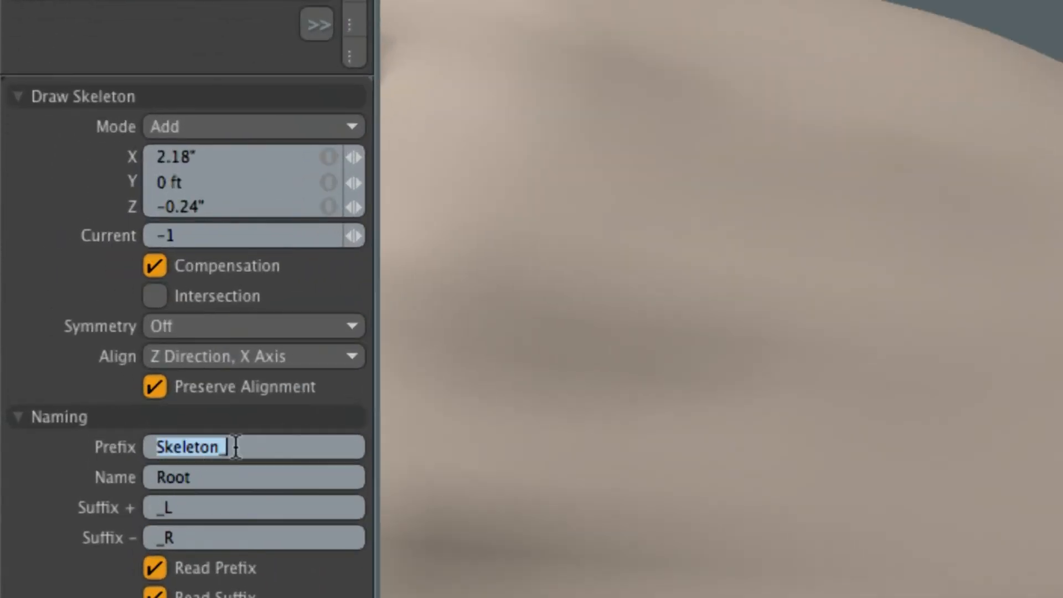
{"action": "left_click", "coordinate": [260, 481]}
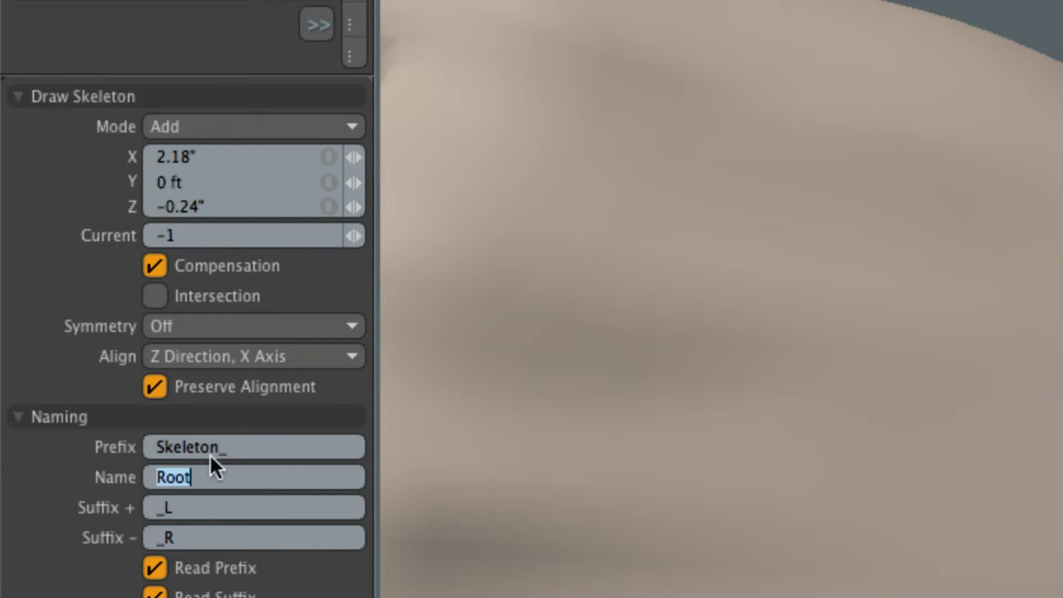
{"action": "left_click_drag", "start_coordinate": [220, 447], "coordinate": [114, 443]}
{"action": "type", "text": "Hand"}
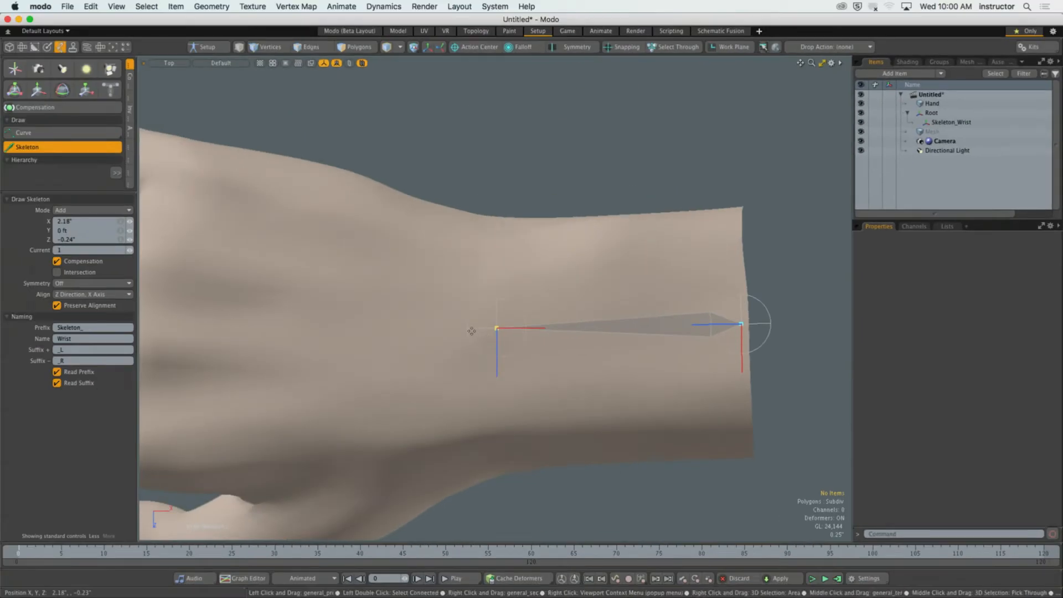
Extend the chain from the wrist with a mid-palm joint and three index finger joints at the knuckle, middle and last bend.
{"action": "left_click_drag", "start_coordinate": [61, 303], "coordinate": [433, 280], "text": "alt+shift"}
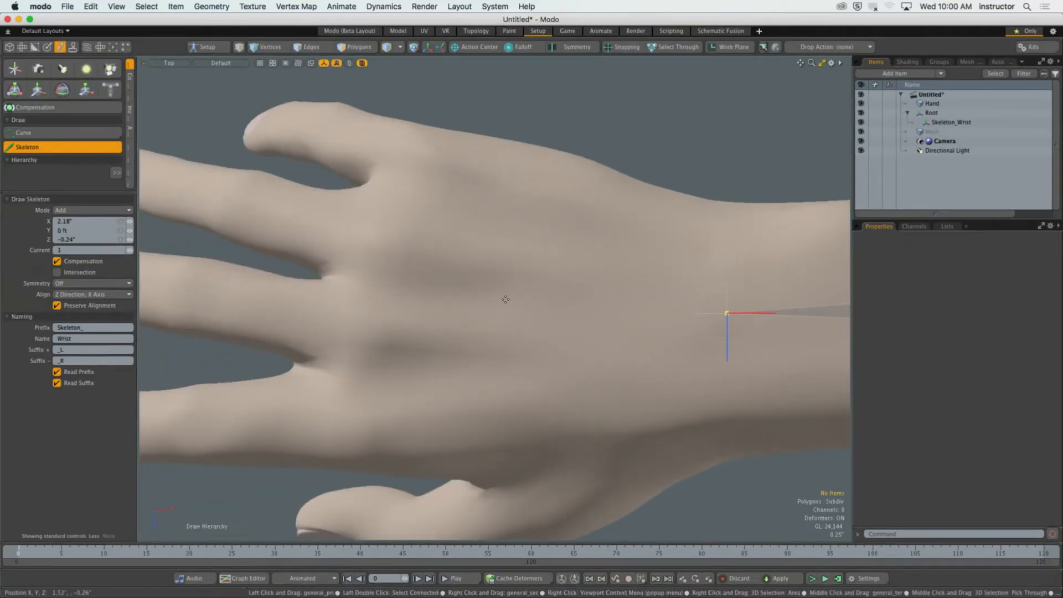
{"action": "left_click", "coordinate": [505, 299]}
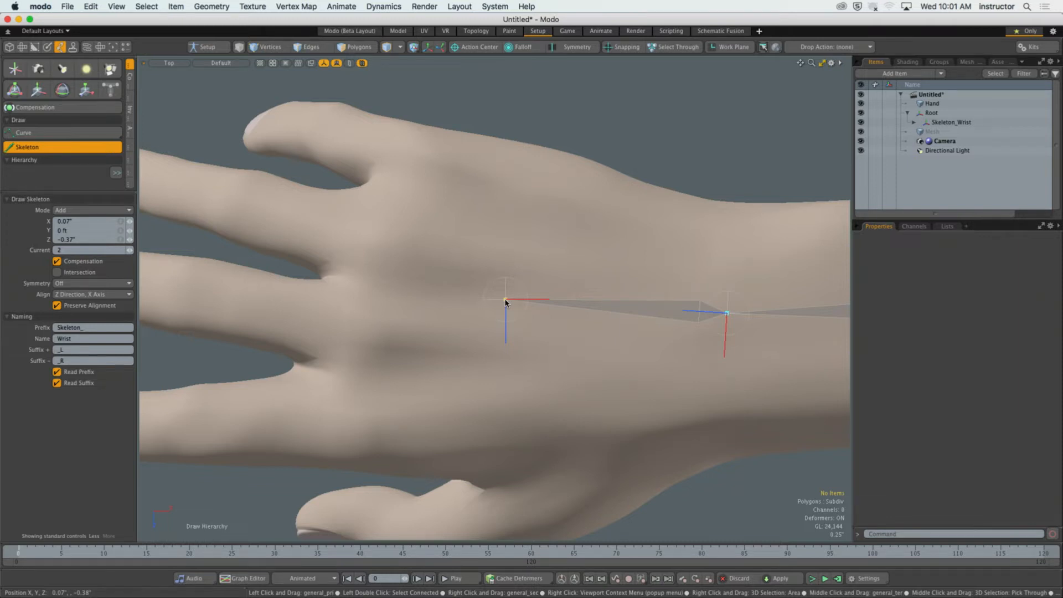
{"action": "left_click_drag", "start_coordinate": [470, 316], "coordinate": [559, 285], "text": "alt+shift"}
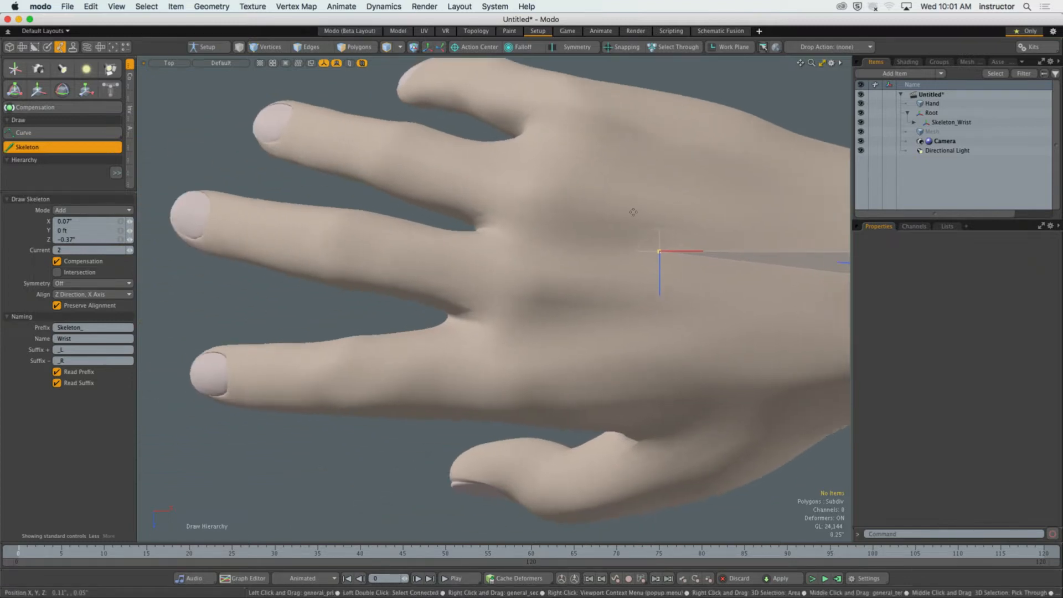
{"action": "left_click", "coordinate": [494, 376]}
{"action": "left_click", "coordinate": [340, 380]}
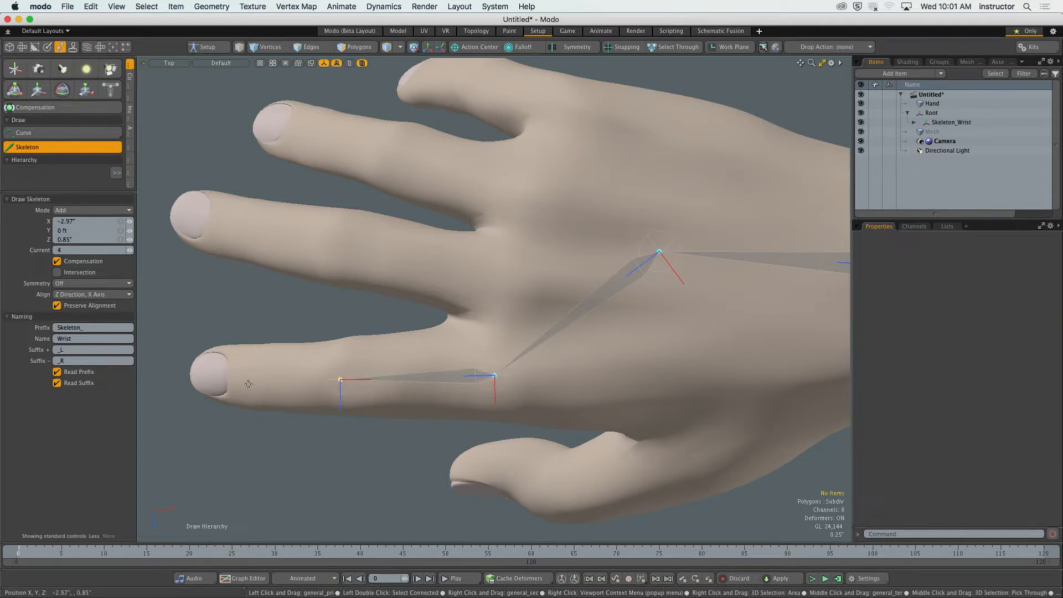
{"action": "left_click", "coordinate": [253, 378]}
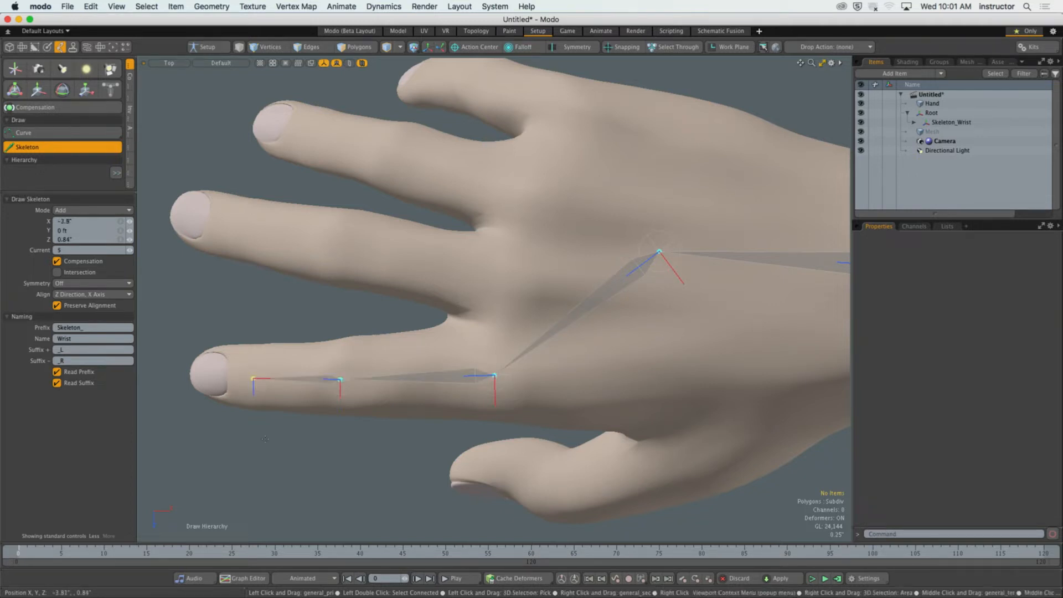
Add the end joint at the tip of the index finger, at about X -4.402", Z 0.808".
{"action": "left_click_drag", "start_coordinate": [400, 392], "coordinate": [551, 393], "text": "alt+shift"}
{"action": "scroll", "coordinate": [350, 388], "scroll_direction": "up", "scroll_amount": 8}
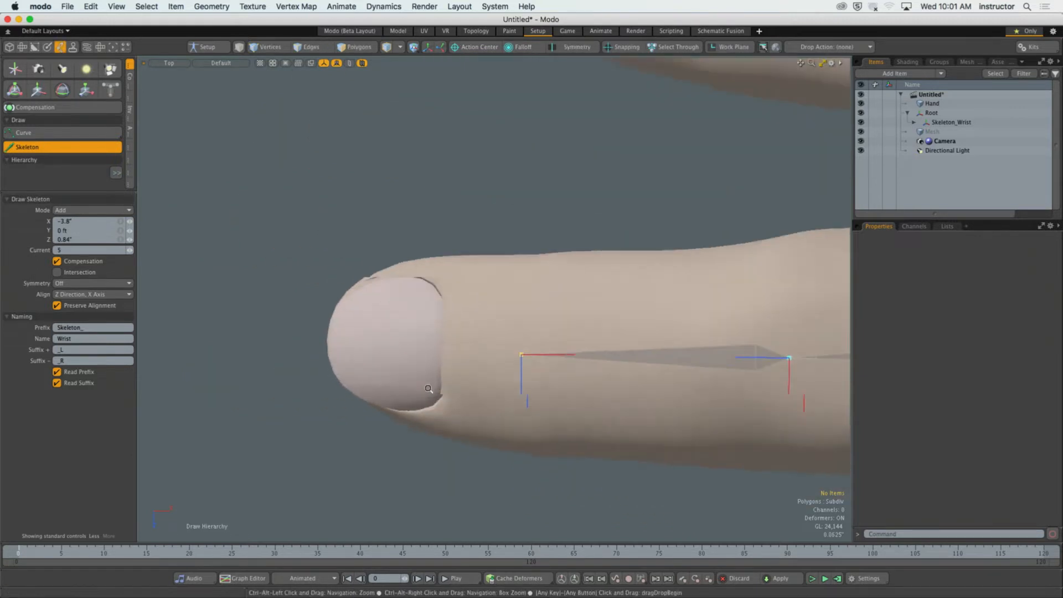
{"action": "scroll", "coordinate": [295, 315], "scroll_direction": "down", "scroll_amount": 6}
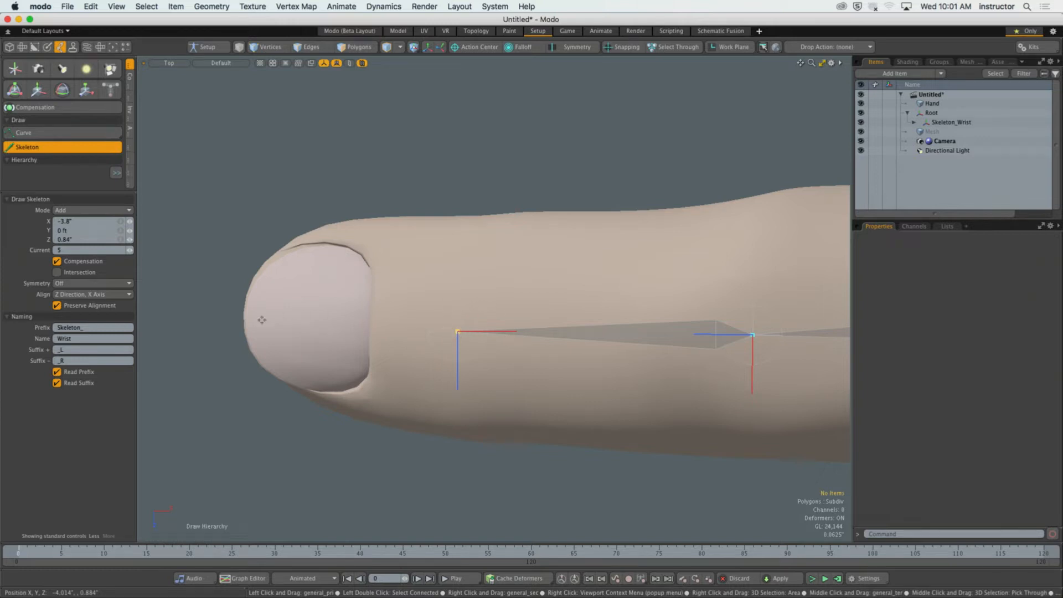
{"action": "left_click", "coordinate": [244, 321]}
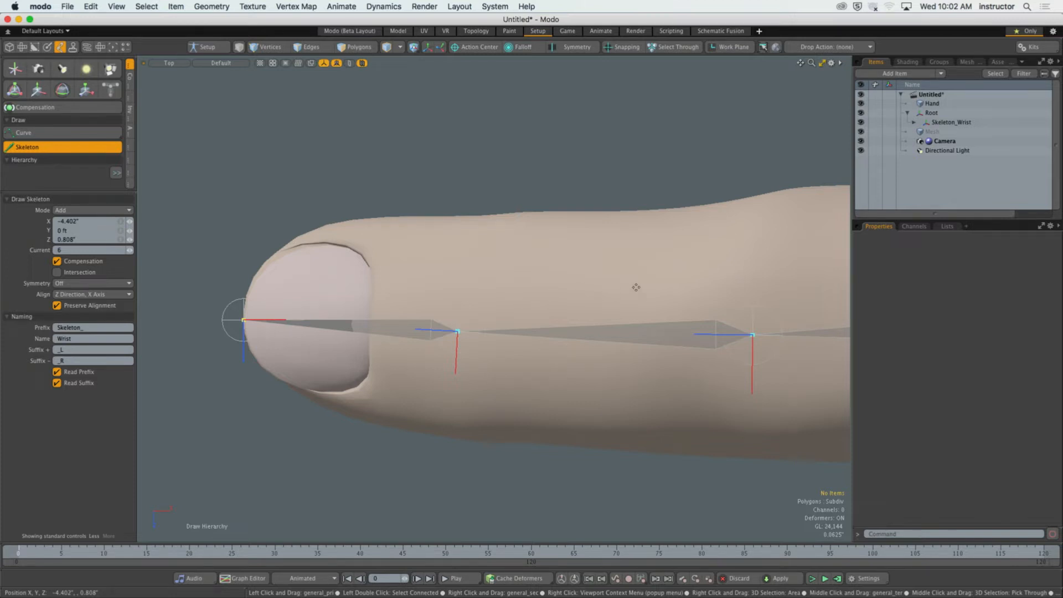
In the front view, raise the root and wrist joints to about Y 0.93" and the palm joint to about Y 0.97", inside the mesh.
{"action": "left_click_drag", "start_coordinate": [634, 285], "coordinate": [368, 366], "text": "ctrl+alt"}
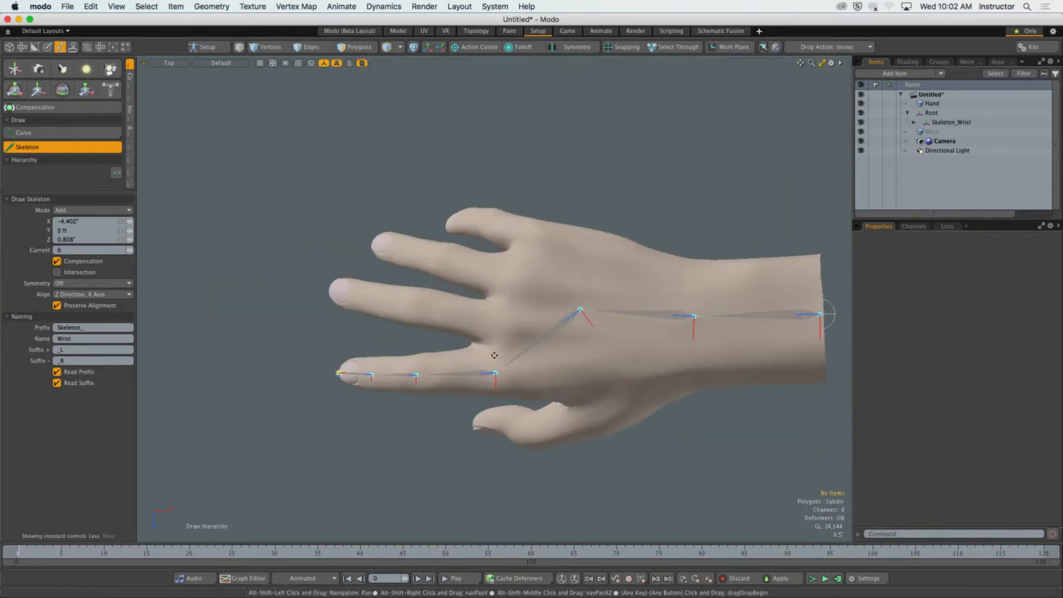
{"action": "left_click_drag", "start_coordinate": [431, 372], "coordinate": [472, 262], "text": "ctrl+alt"}
{"action": "key", "text": "ctrl+space"}
{"action": "left_click", "coordinate": [505, 366]}
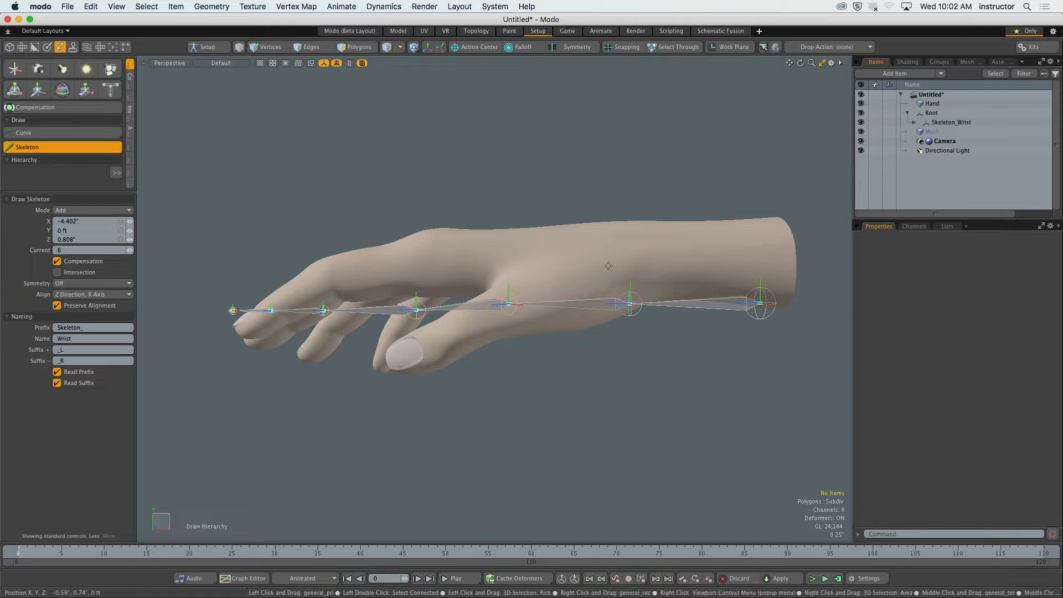
{"action": "left_click_drag", "start_coordinate": [471, 262], "coordinate": [663, 295], "text": "alt"}
{"action": "key", "text": "ctrl+space"}
{"action": "left_click", "coordinate": [720, 301]}
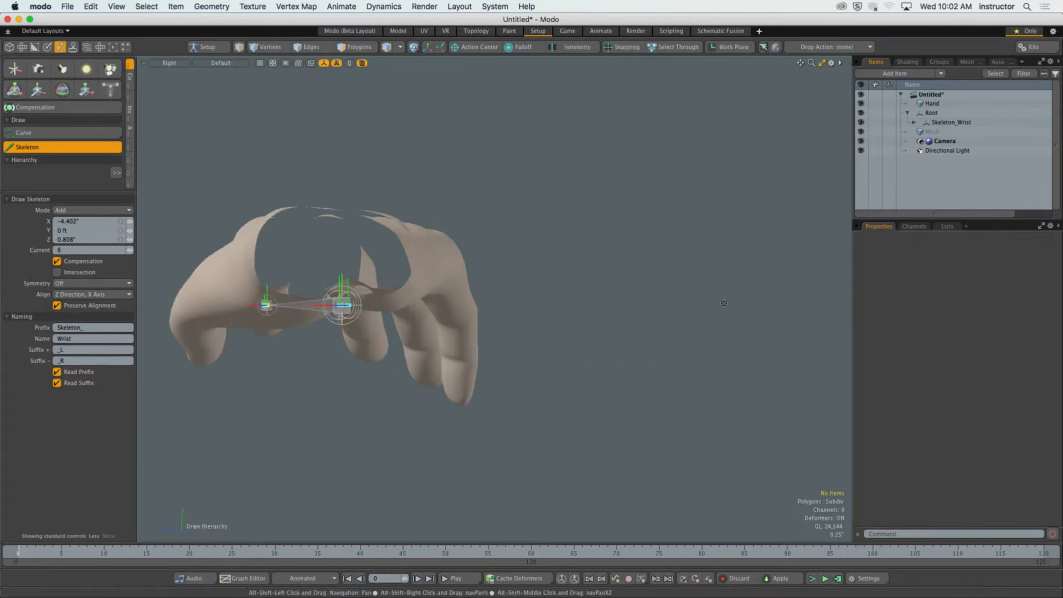
{"action": "key", "text": "ctrl+space"}
{"action": "left_click", "coordinate": [678, 348]}
{"action": "left_click_drag", "start_coordinate": [760, 325], "coordinate": [752, 249], "text": "alt+shift"}
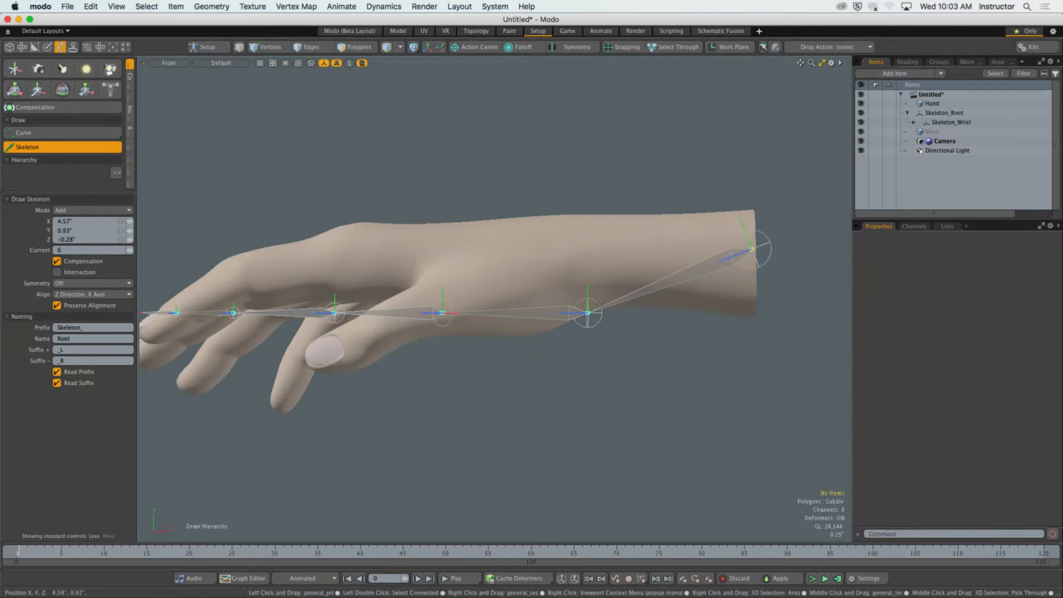
{"action": "left_click_drag", "start_coordinate": [587, 313], "coordinate": [581, 250]}
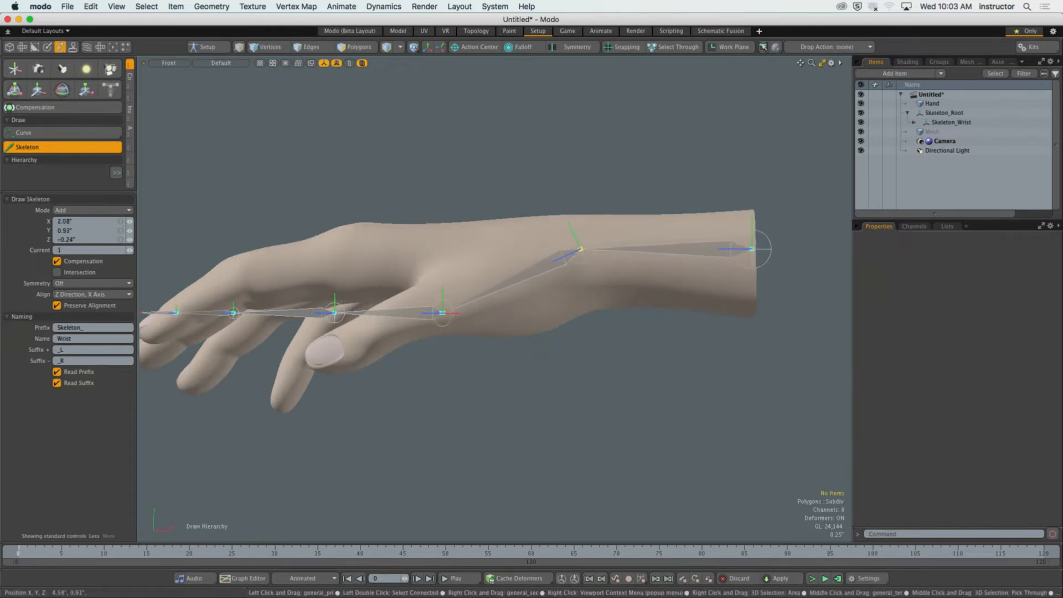
{"action": "left_click_drag", "start_coordinate": [443, 313], "coordinate": [438, 245]}
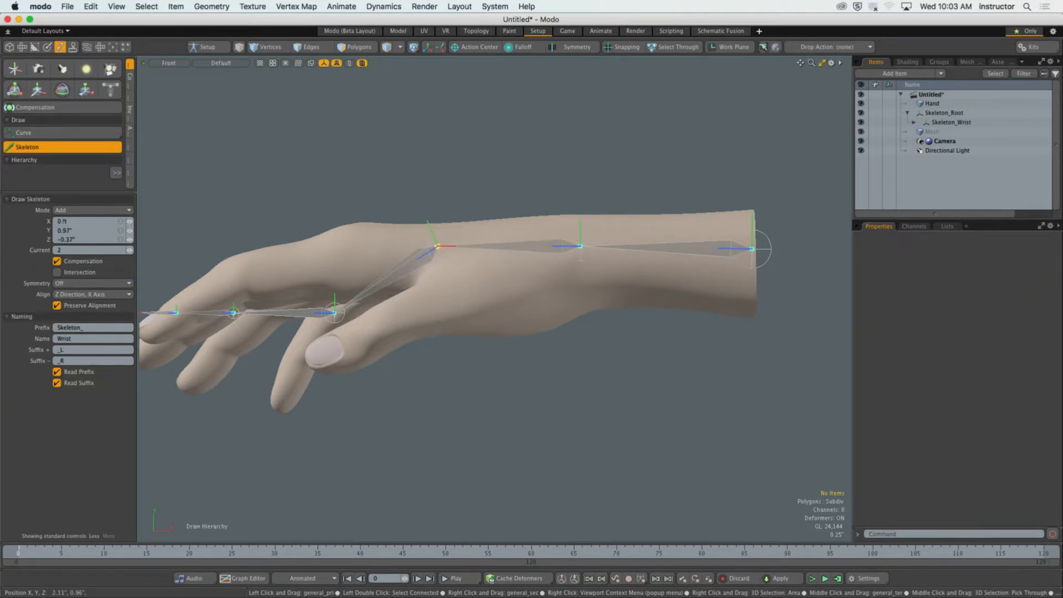
Reposition the index finger's knuckle, middle, last and tip joints along the finger's bend, with the tip at about X -4.3", Y -0.35".
{"action": "left_click_drag", "start_coordinate": [380, 262], "coordinate": [598, 280], "text": "alt+shift"}
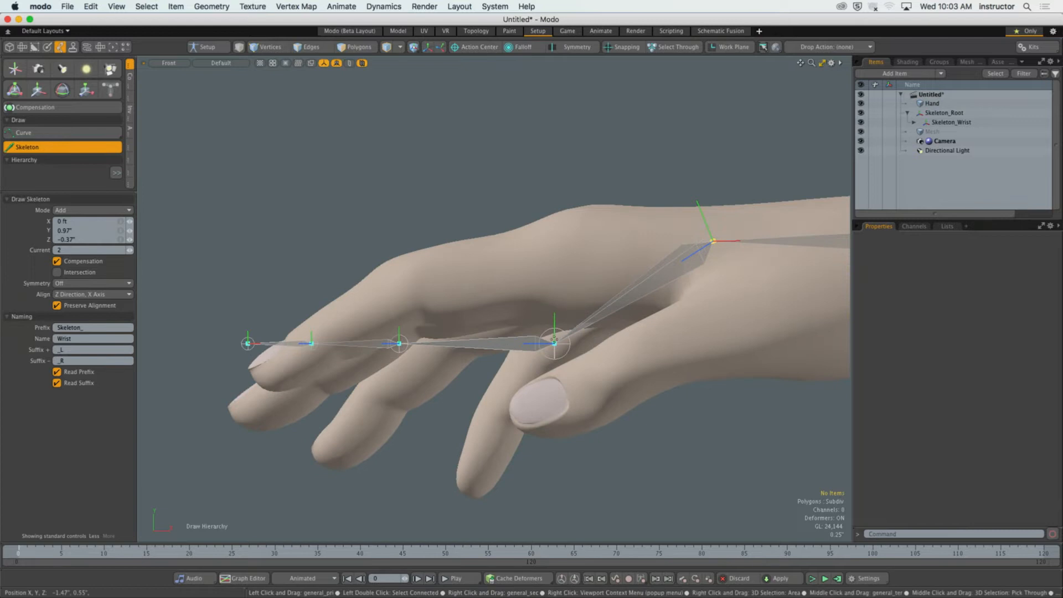
{"action": "left_click_drag", "start_coordinate": [554, 338], "coordinate": [575, 237]}
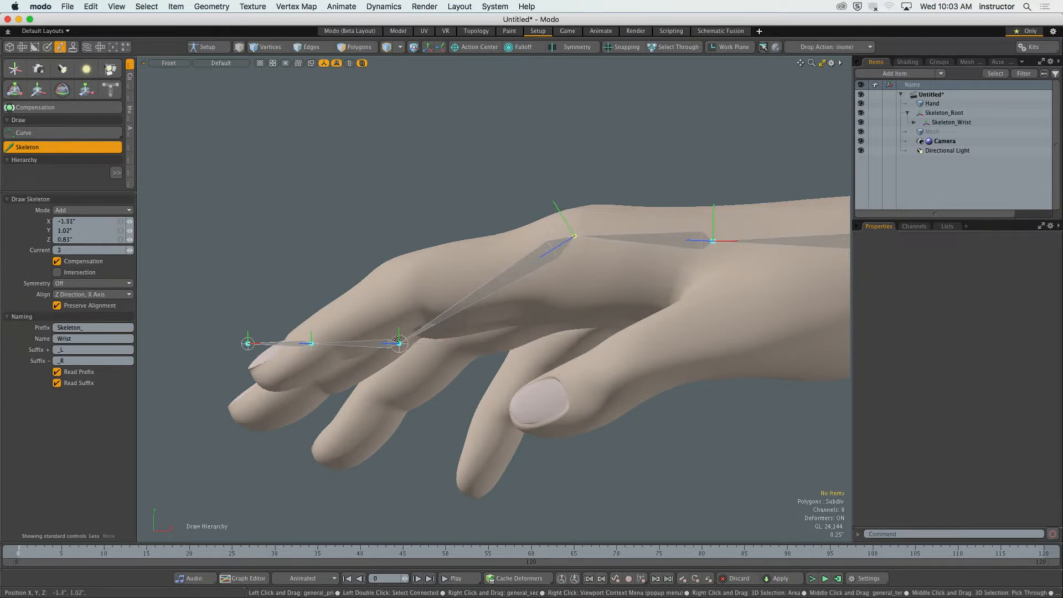
{"action": "left_click_drag", "start_coordinate": [398, 343], "coordinate": [403, 273]}
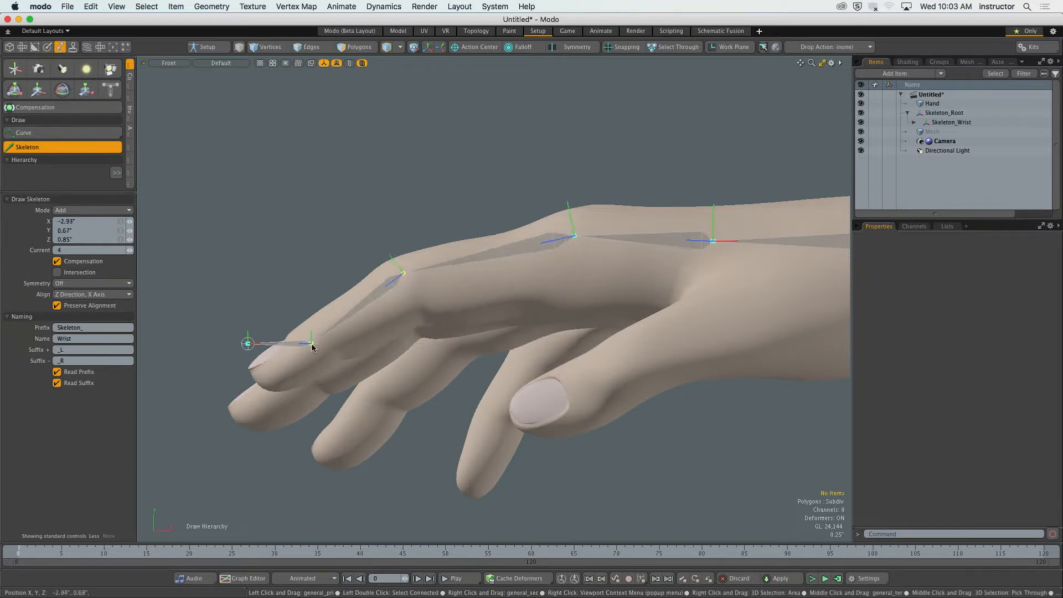
{"action": "left_click_drag", "start_coordinate": [313, 347], "coordinate": [326, 331]}
{"action": "left_click_drag", "start_coordinate": [248, 343], "coordinate": [249, 392]}
{"action": "scroll", "coordinate": [290, 379], "scroll_direction": "down", "scroll_amount": 1}
{"action": "left_click_drag", "start_coordinate": [550, 285], "coordinate": [534, 283], "text": "alt+shift"}
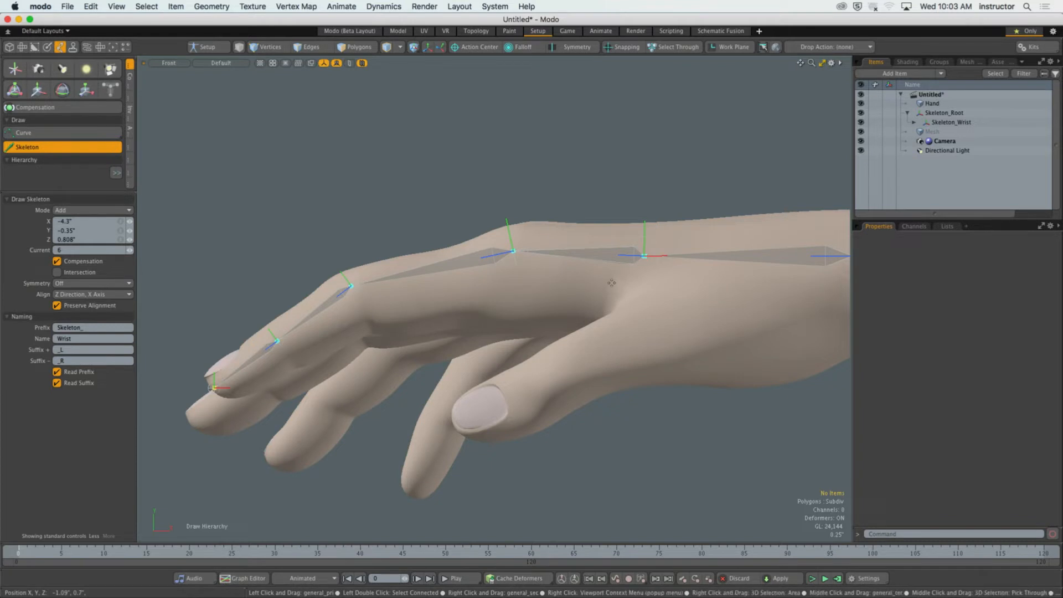
Turn Show Locators off and back on in the 3D viewport's visibility properties.
{"action": "key", "text": "o"}
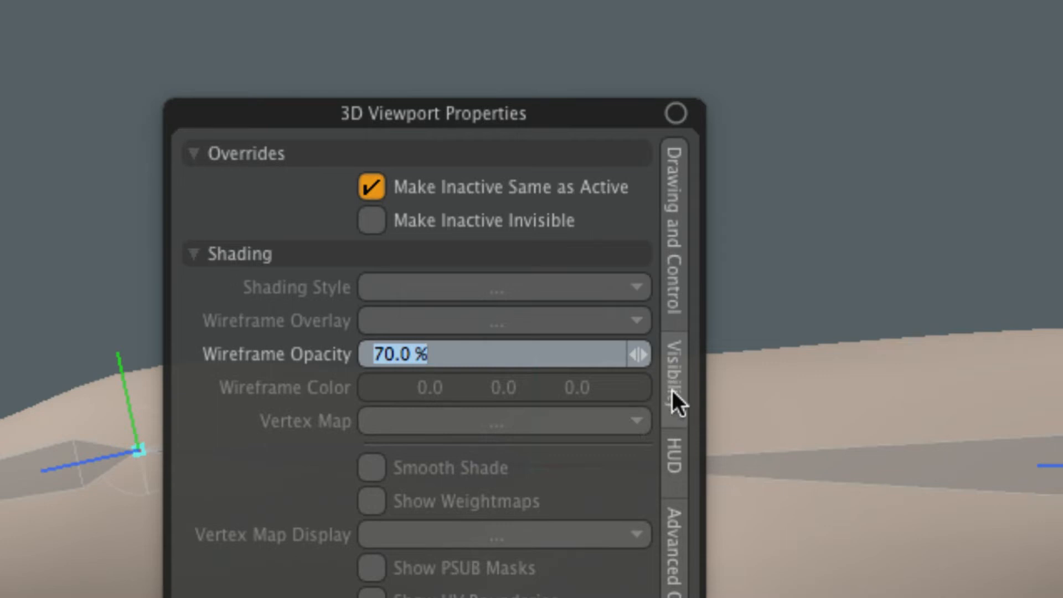
{"action": "left_click", "coordinate": [672, 391]}
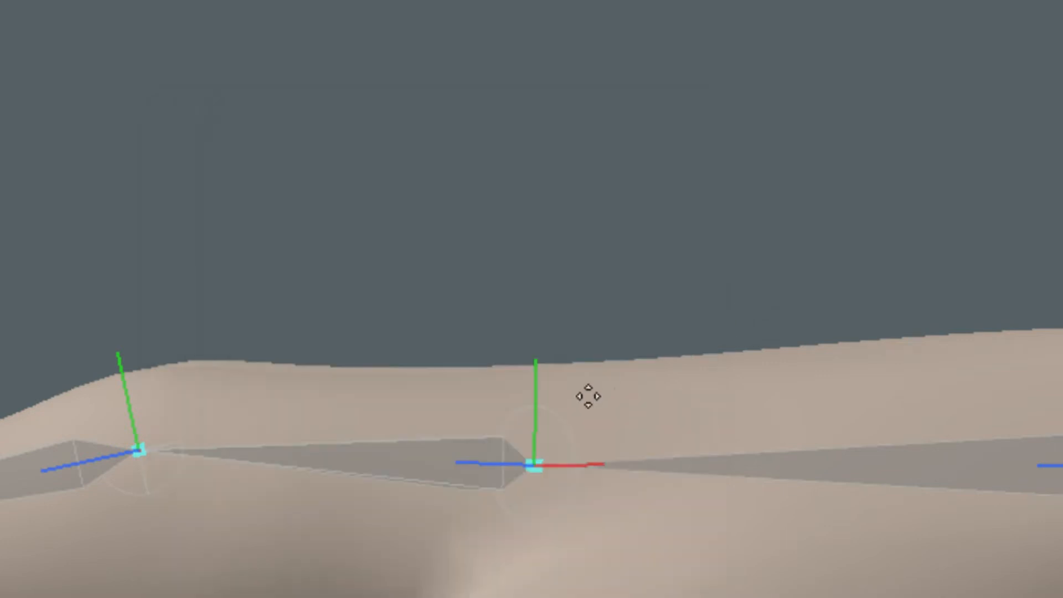
{"action": "key", "text": "o"}
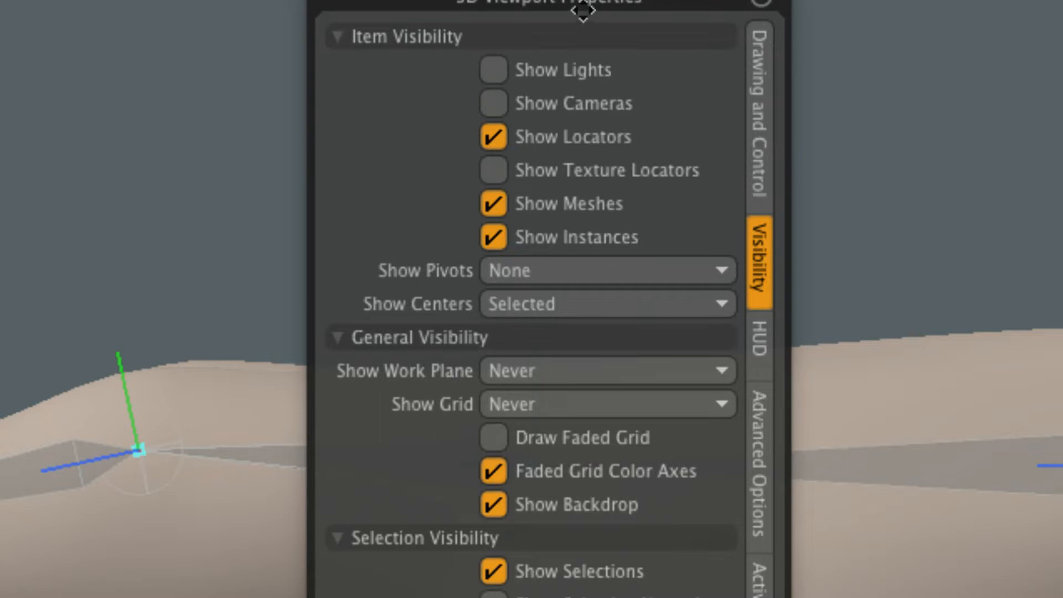
{"action": "left_click_drag", "start_coordinate": [578, 5], "coordinate": [553, 69]}
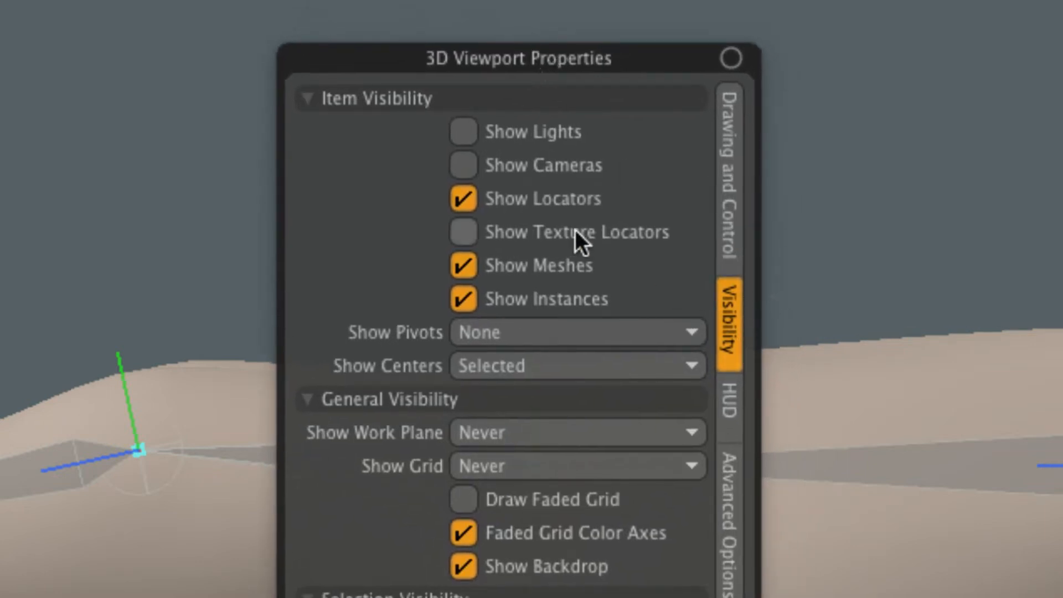
{"action": "left_click", "coordinate": [535, 201]}
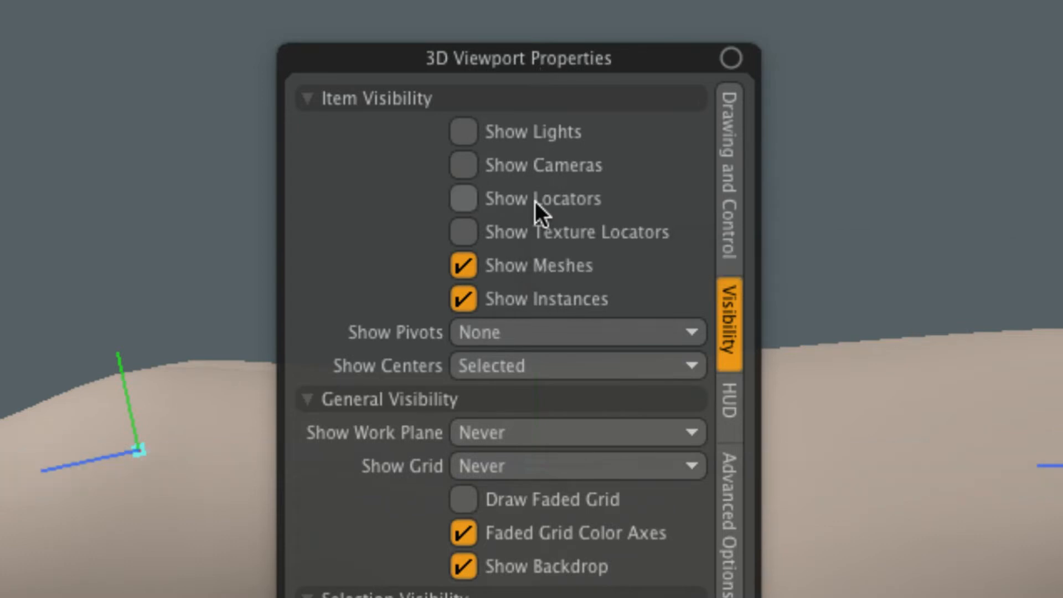
{"action": "left_click", "coordinate": [535, 201]}
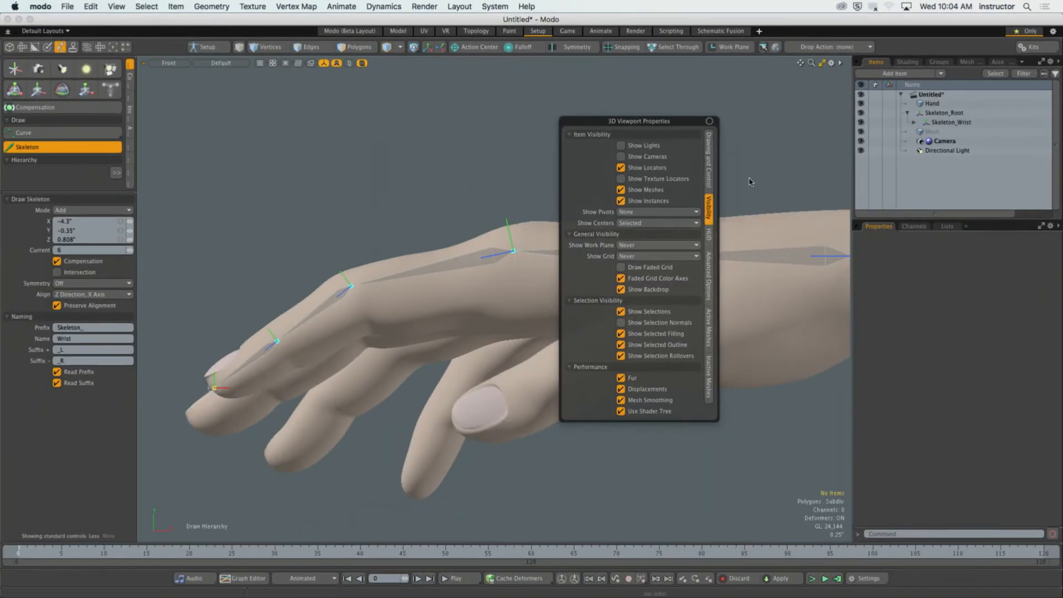
Examine the joint chain from forearm to index fingertip inside the hand in the perspective view.
{"action": "scroll", "coordinate": [620, 227], "scroll_direction": "down", "scroll_amount": 6}
{"action": "left_click_drag", "start_coordinate": [705, 209], "coordinate": [506, 311], "text": "alt+shift"}
{"action": "scroll", "coordinate": [573, 302], "scroll_direction": "up", "scroll_amount": 3}
{"action": "key", "text": "KP_Decimal"}
{"action": "left_click_drag", "start_coordinate": [506, 311], "coordinate": [482, 283], "text": "alt+shift"}
{"action": "scroll", "coordinate": [483, 283], "scroll_direction": "up", "scroll_amount": 5}
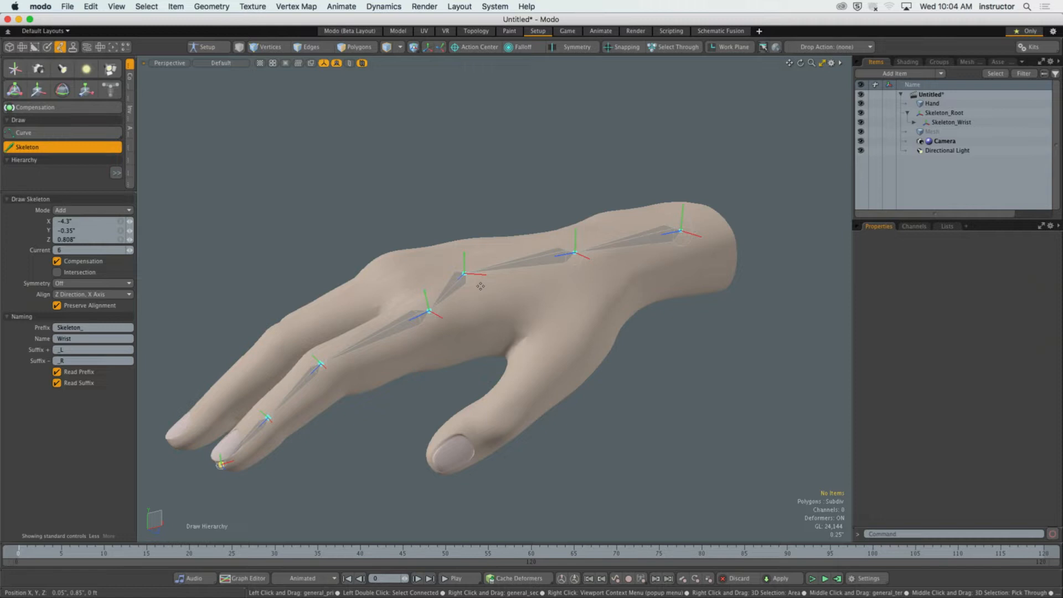
{"action": "left_click_drag", "start_coordinate": [481, 287], "coordinate": [442, 300], "text": "alt"}
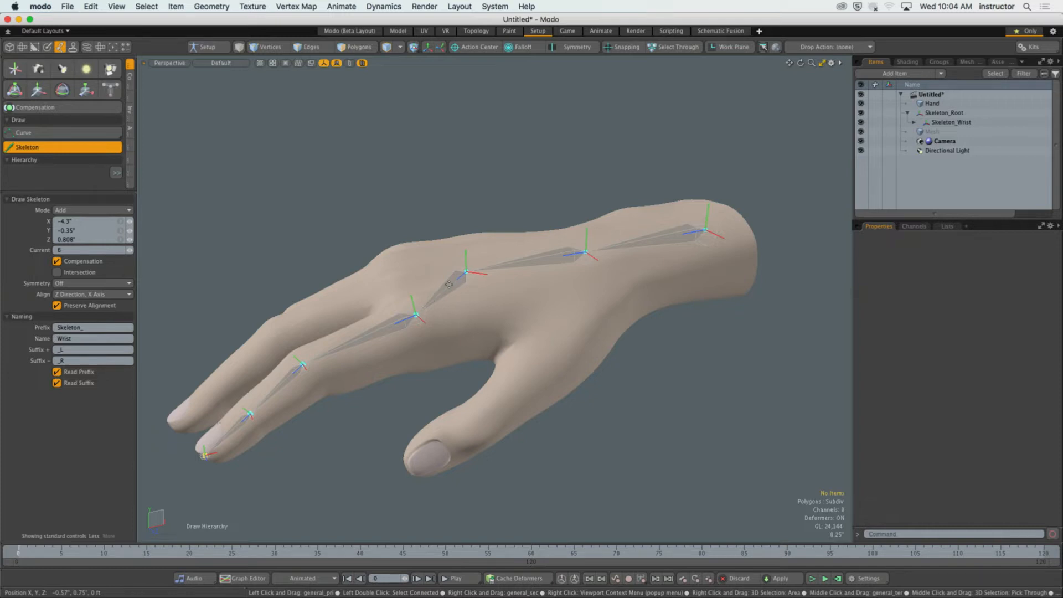
{"action": "left_click_drag", "start_coordinate": [449, 284], "coordinate": [463, 288], "text": "alt"}
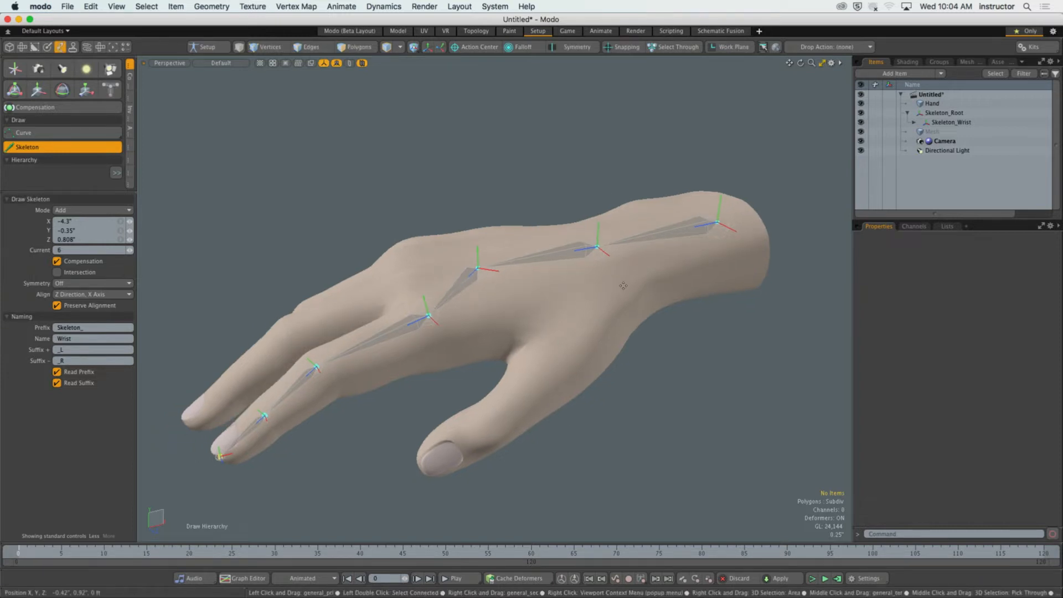
Open the 3D viewport properties, pin the window so it stays open, and move it clear of the wrist.
{"action": "key", "text": "o"}
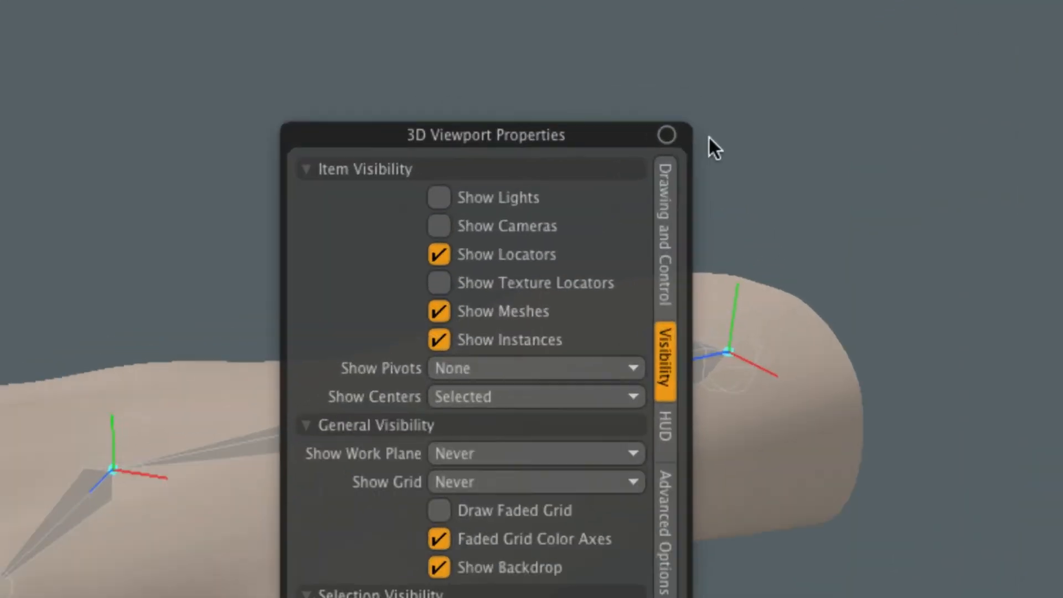
{"action": "mouse_move", "coordinate": [533, 138]}
{"action": "left_mouse_down"}
{"action": "mouse_move", "coordinate": [552, 153]}
{"action": "mouse_move", "coordinate": [572, 149]}
{"action": "mouse_move", "coordinate": [550, 146]}
{"action": "left_mouse_up"}
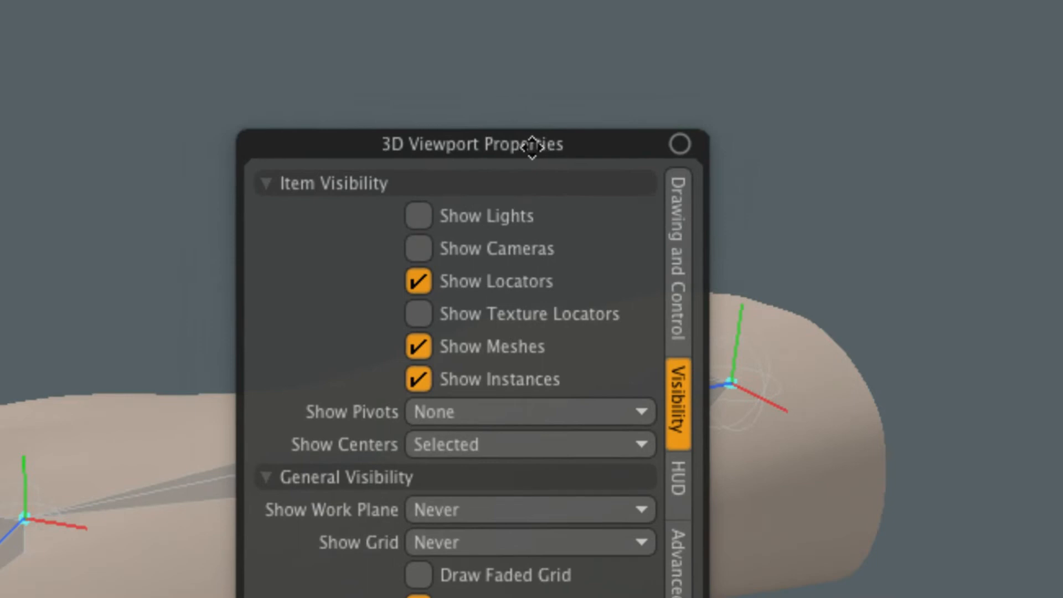
{"action": "left_click", "coordinate": [679, 144]}
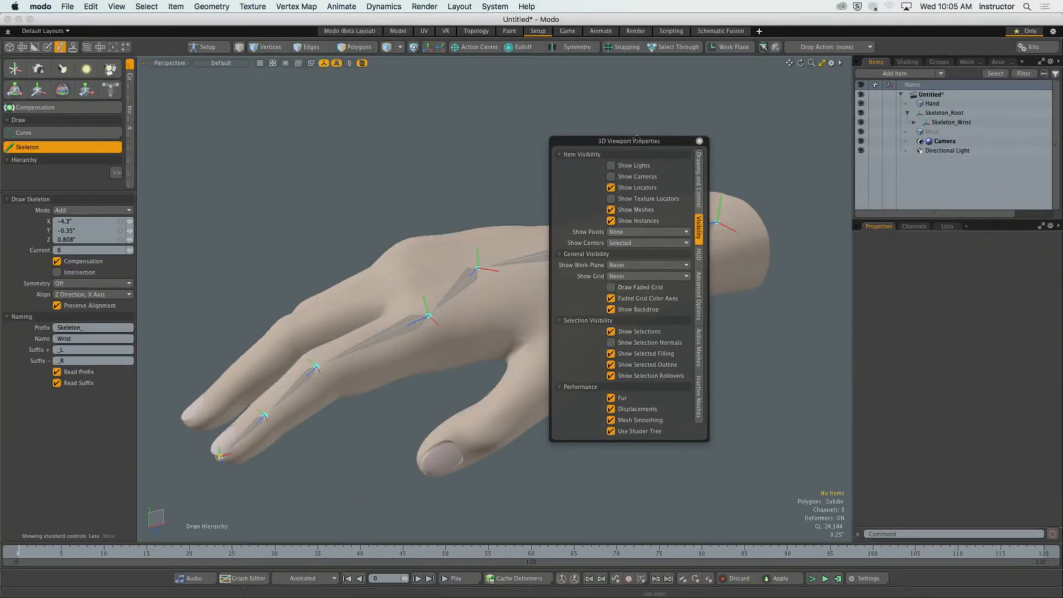
{"action": "left_click_drag", "start_coordinate": [648, 148], "coordinate": [244, 94]}
Undo the stray joint added above the hand and leave the Skeleton drawing tool.
{"action": "left_click", "coordinate": [395, 96]}
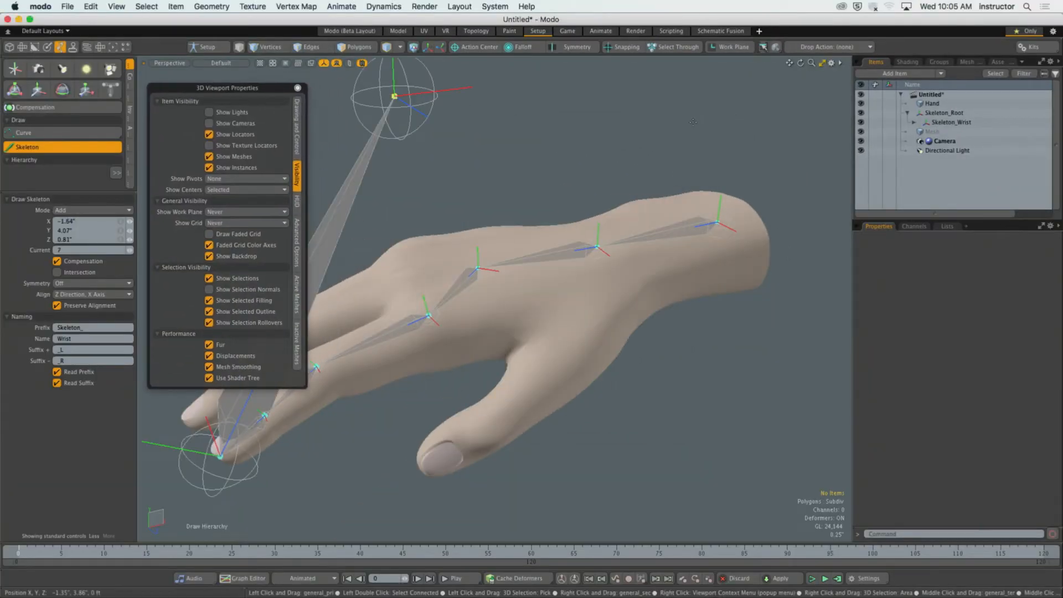
{"action": "key", "text": "super+z"}
{"action": "key", "text": "space"}
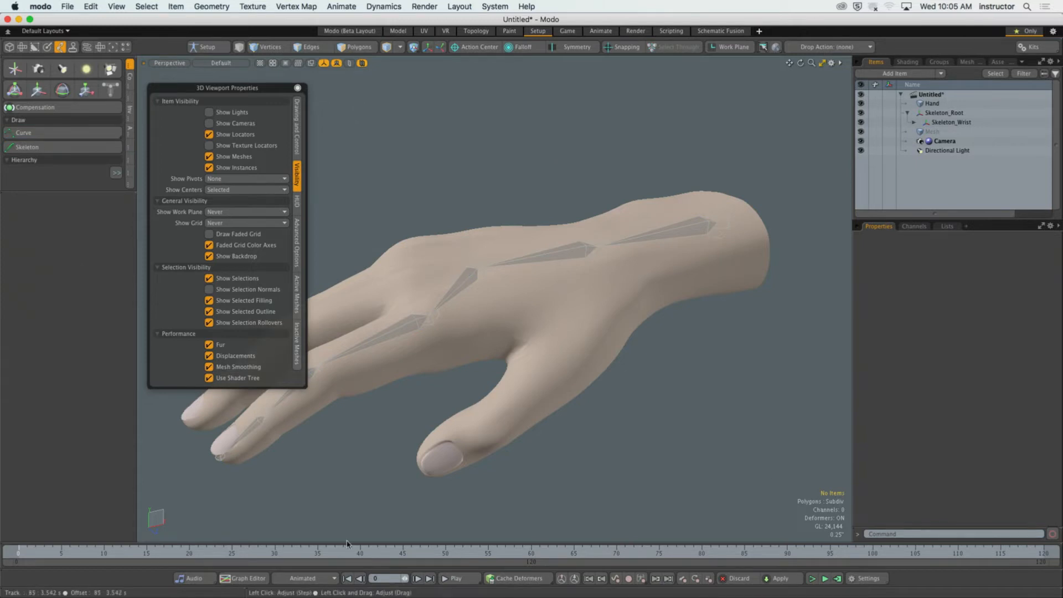
Enlarge the timeline area so that it shows the summary track.
{"action": "left_click_drag", "start_coordinate": [347, 545], "coordinate": [350, 527]}
{"action": "left_click", "coordinate": [507, 259]}
{"action": "left_click", "coordinate": [464, 163]}
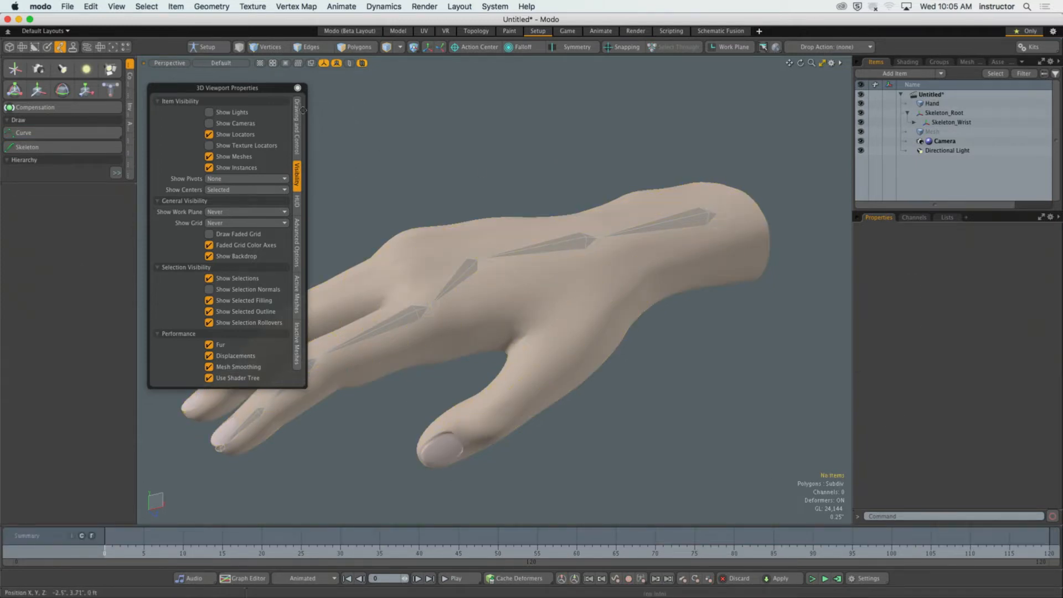
Unpin and close the 3D viewport properties window, and reopen it to review its visibility options.
{"action": "left_click", "coordinate": [297, 88]}
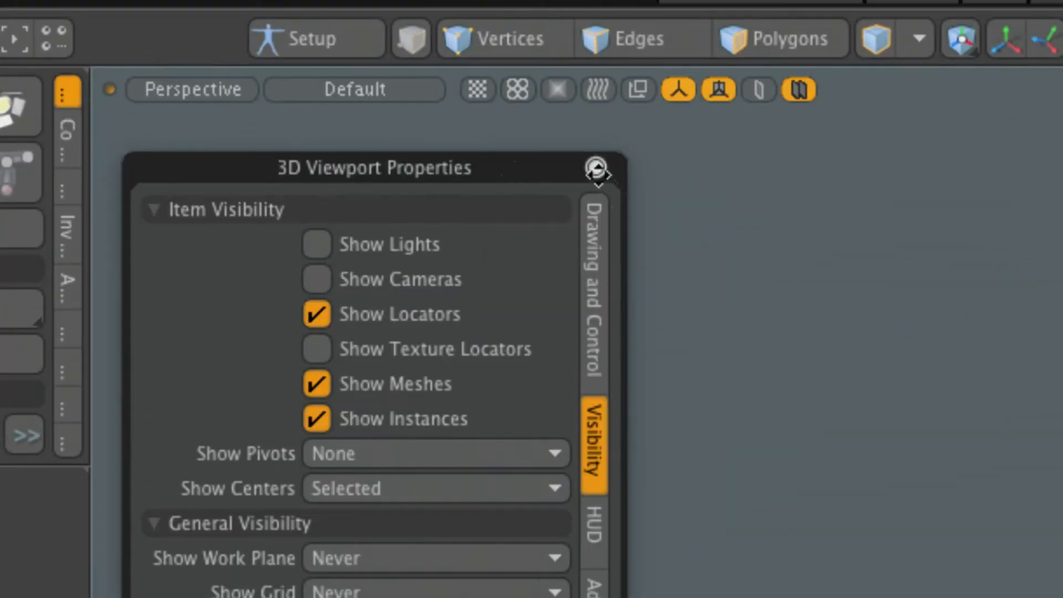
{"action": "left_click", "coordinate": [596, 168]}
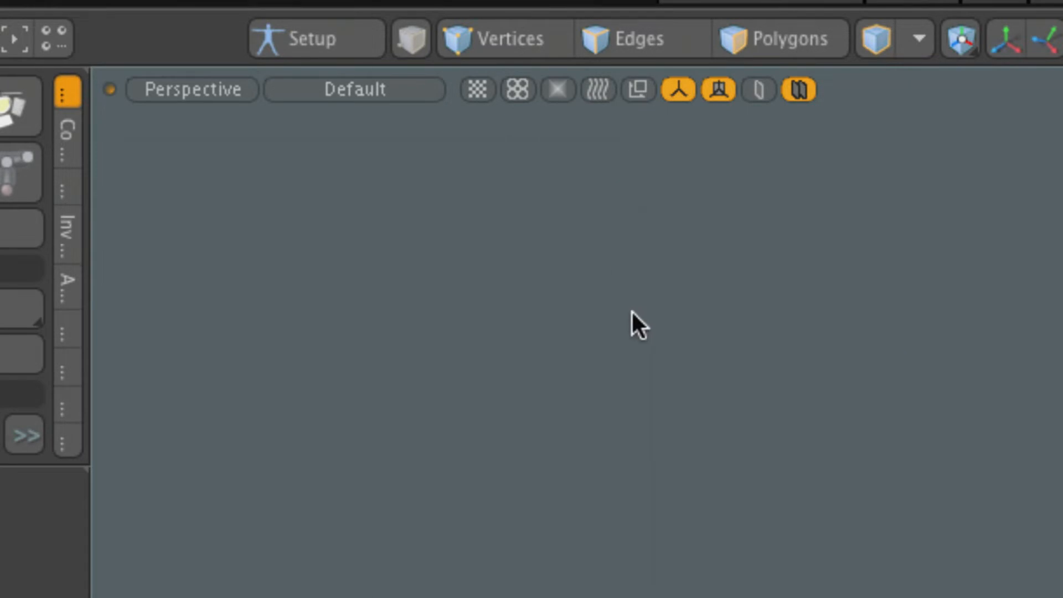
{"action": "key", "text": "o"}
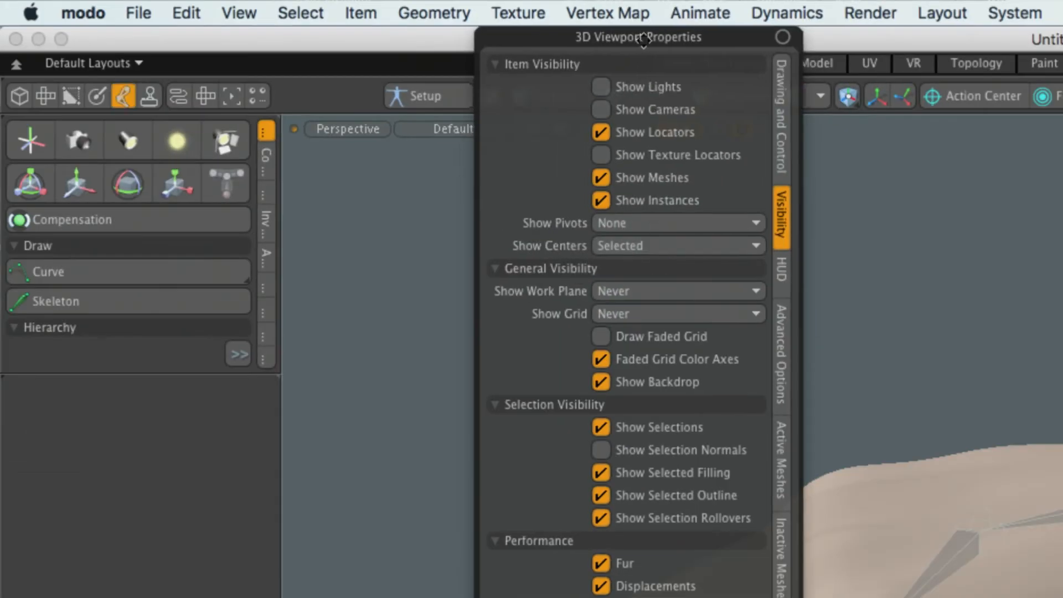
{"action": "left_click_drag", "start_coordinate": [636, 37], "coordinate": [567, 166]}
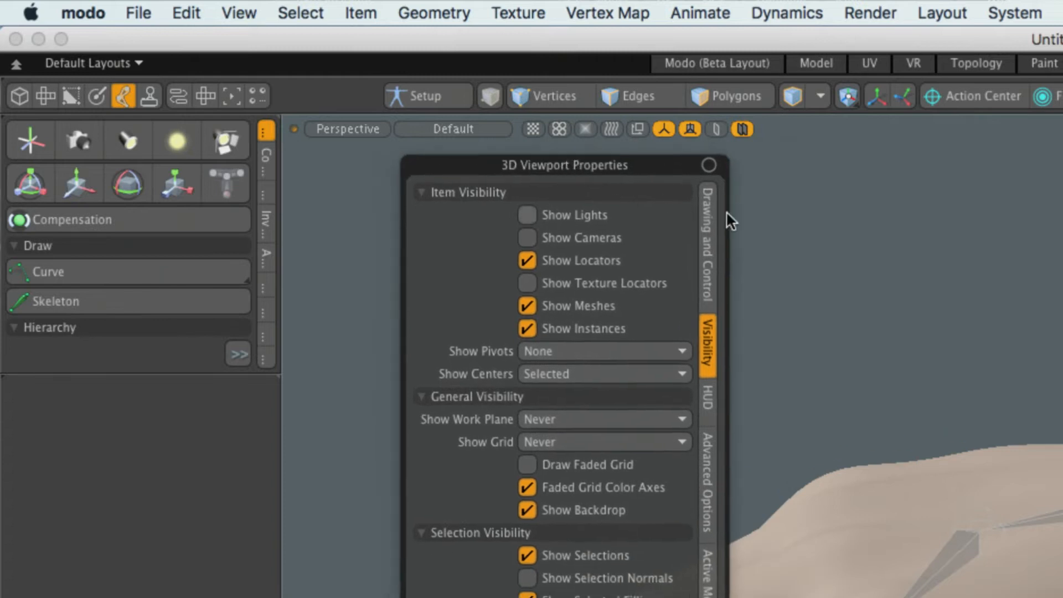
{"action": "left_click", "coordinate": [806, 215]}
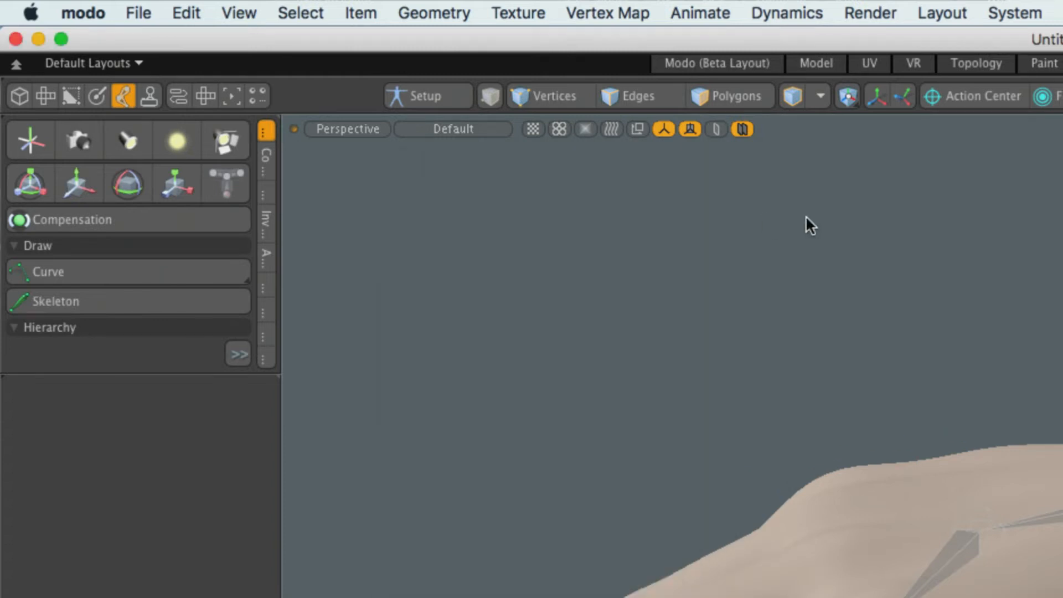
{"action": "key", "text": "o"}
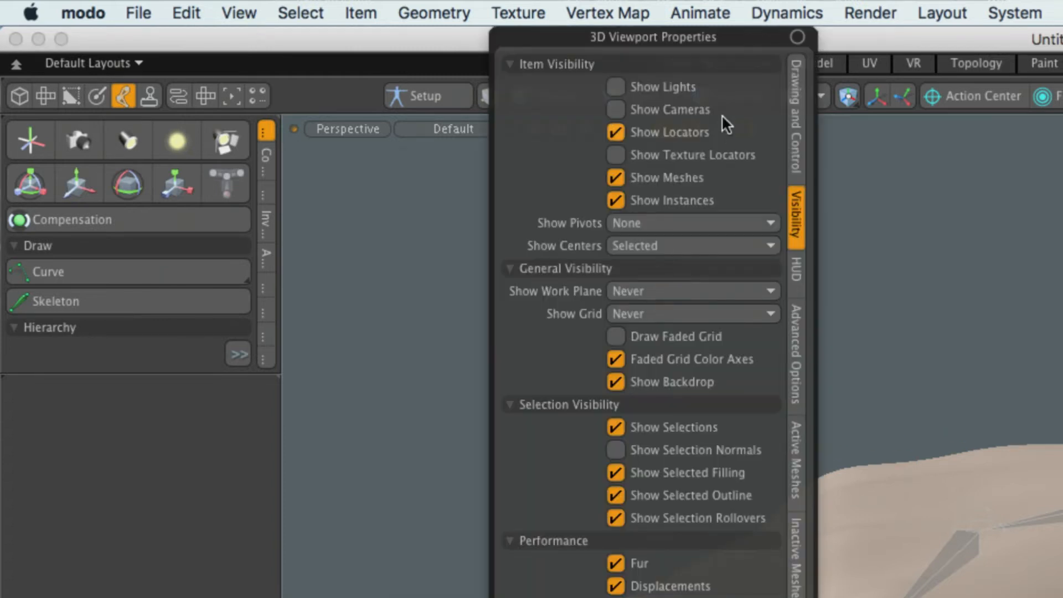
{"action": "left_click_drag", "start_coordinate": [636, 38], "coordinate": [616, 224]}
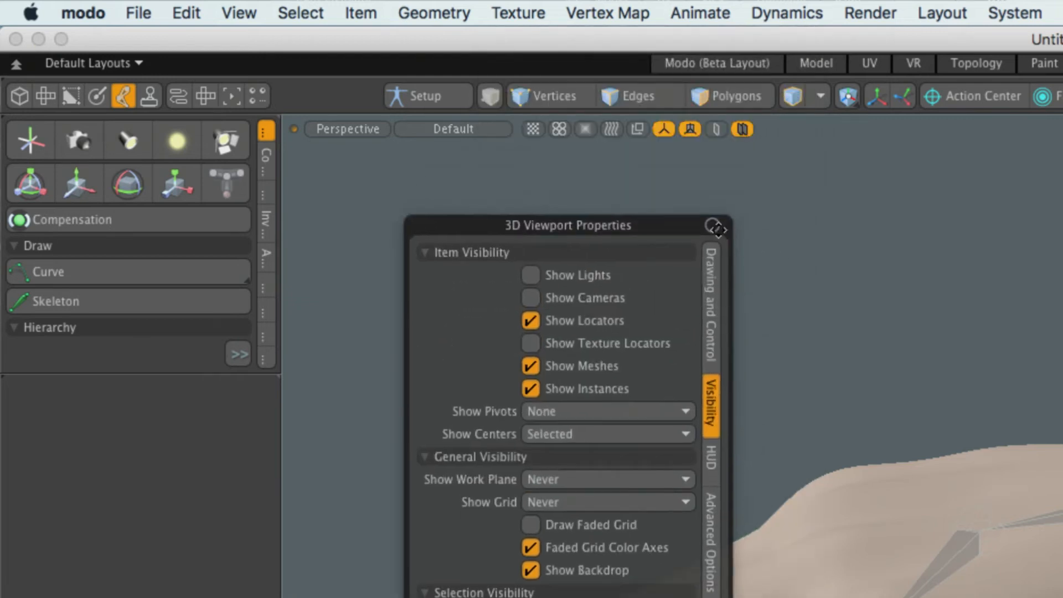
{"action": "left_click", "coordinate": [716, 213]}
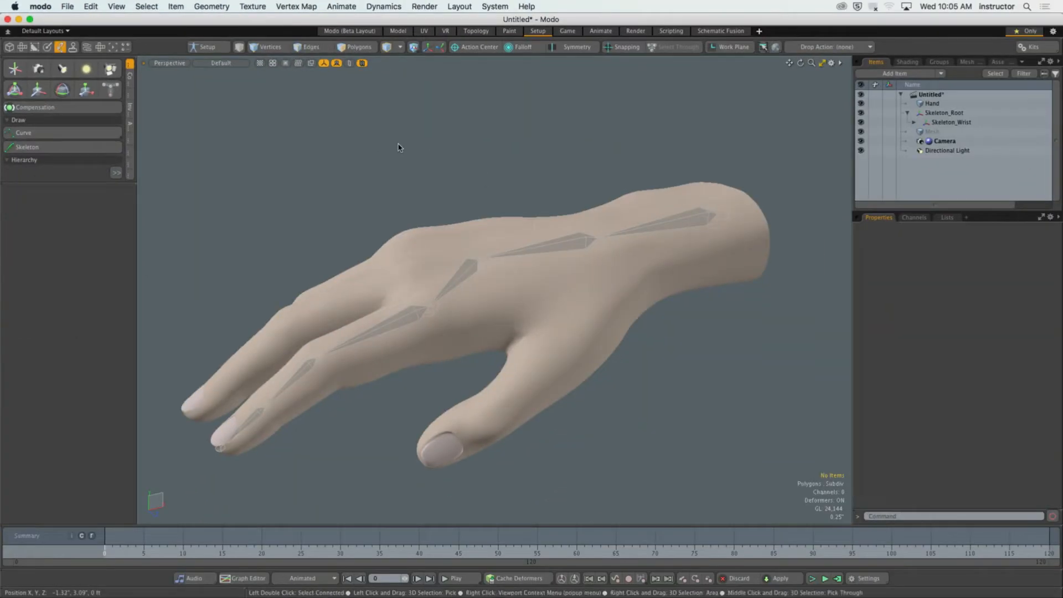
{"action": "key", "text": "o"}
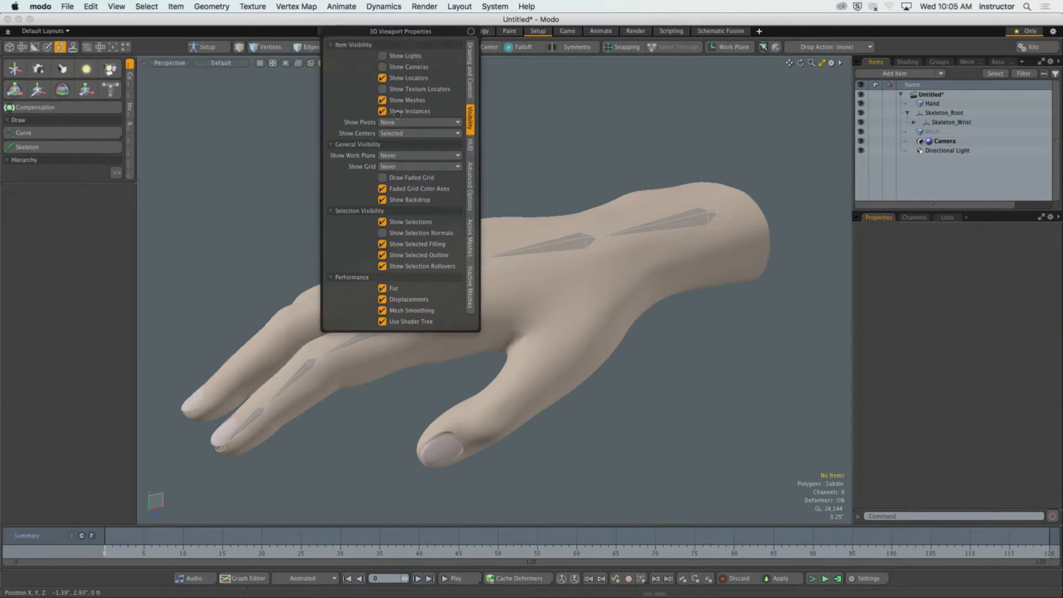
{"action": "left_click_drag", "start_coordinate": [382, 29], "coordinate": [266, 86]}
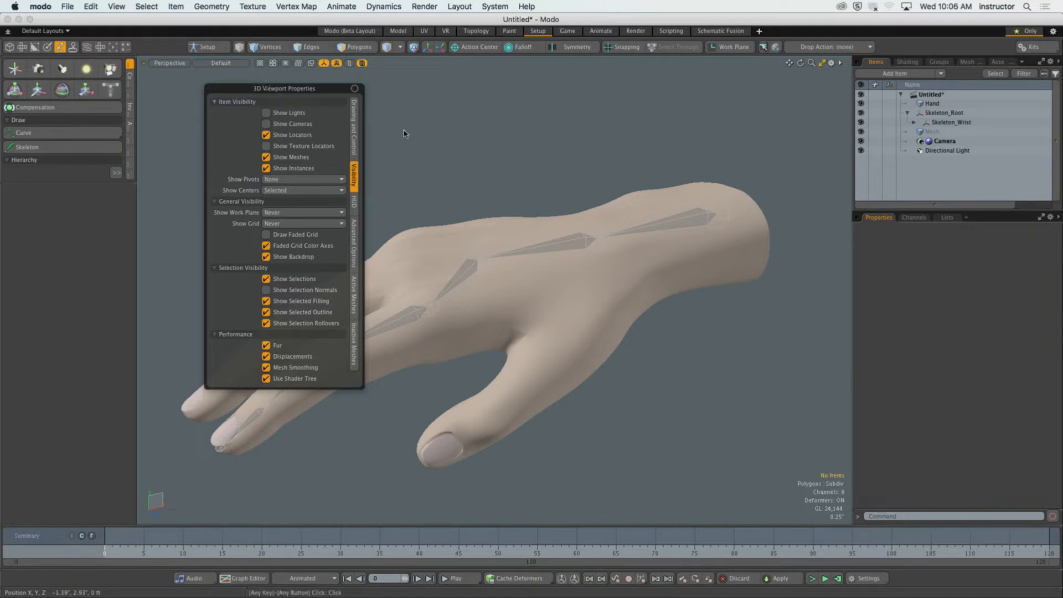
Inspect how the joints sit within the hand mesh from the side and from above.
{"action": "left_click_drag", "start_coordinate": [500, 164], "coordinate": [511, 239], "text": "alt"}
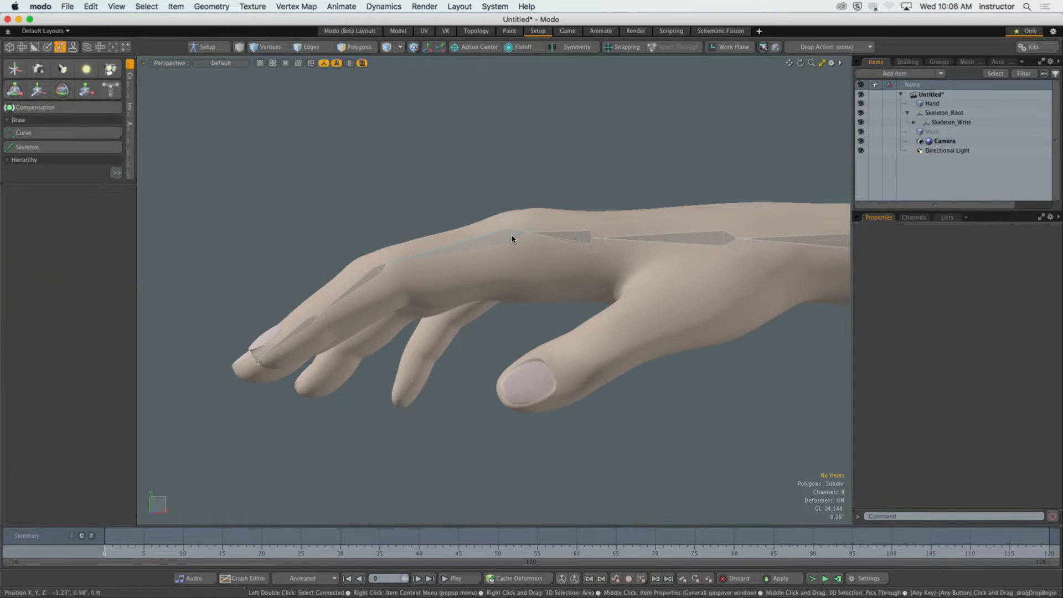
{"action": "left_click_drag", "start_coordinate": [511, 239], "coordinate": [444, 228], "text": "alt"}
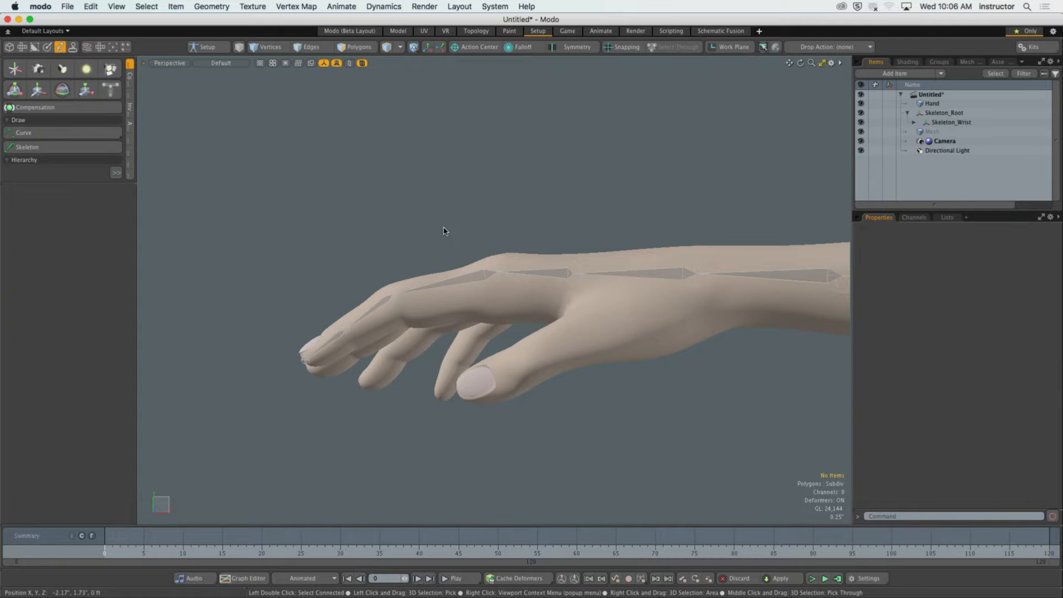
{"action": "left_click_drag", "start_coordinate": [488, 230], "coordinate": [593, 318], "text": "alt"}
{"action": "left_click_drag", "start_coordinate": [592, 318], "coordinate": [540, 333], "text": "ctrl+alt"}
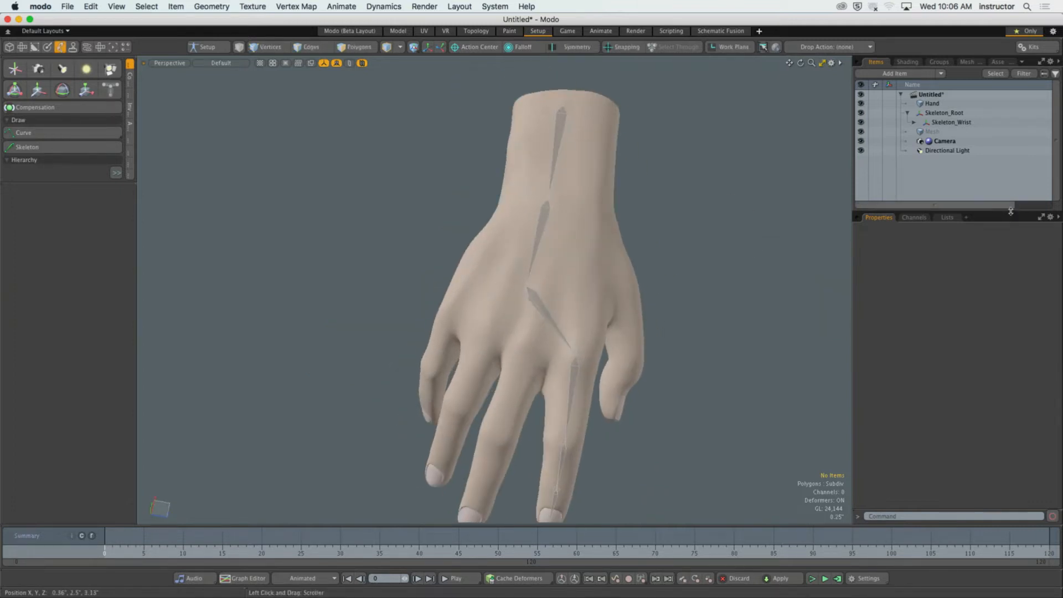
Enlarge the item list, select Skeleton_Root and expand its entire joint hierarchy.
{"action": "left_click_drag", "start_coordinate": [1012, 210], "coordinate": [1012, 359]}
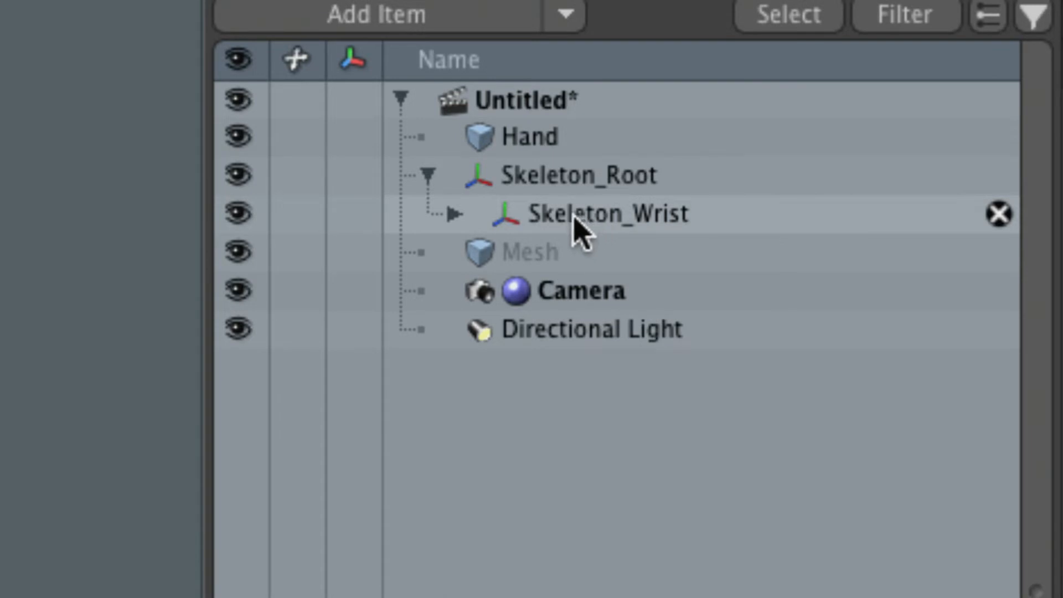
{"action": "left_click", "coordinate": [429, 176]}
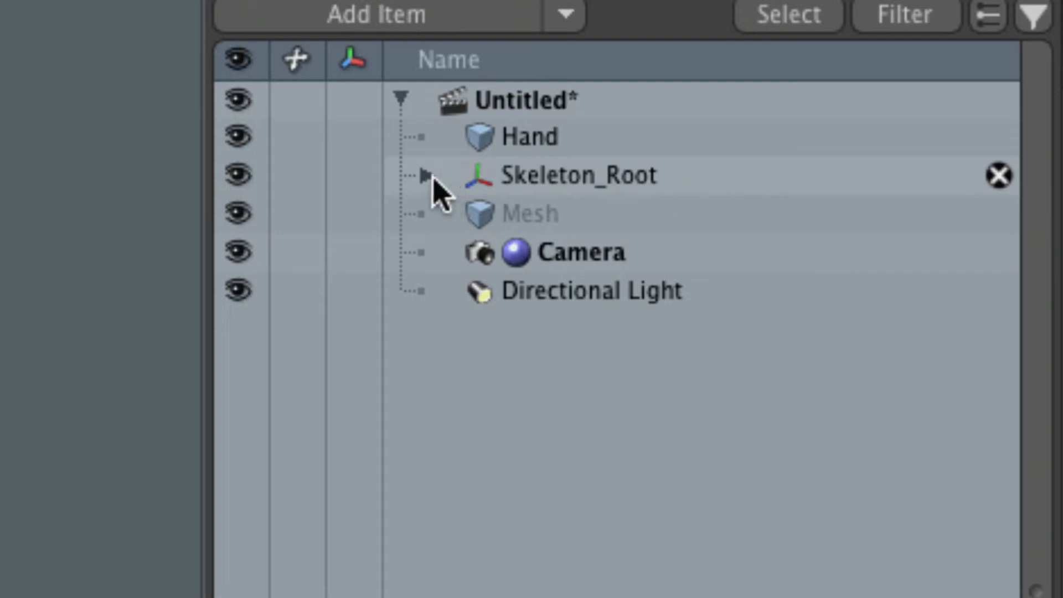
{"action": "left_click", "coordinate": [545, 183]}
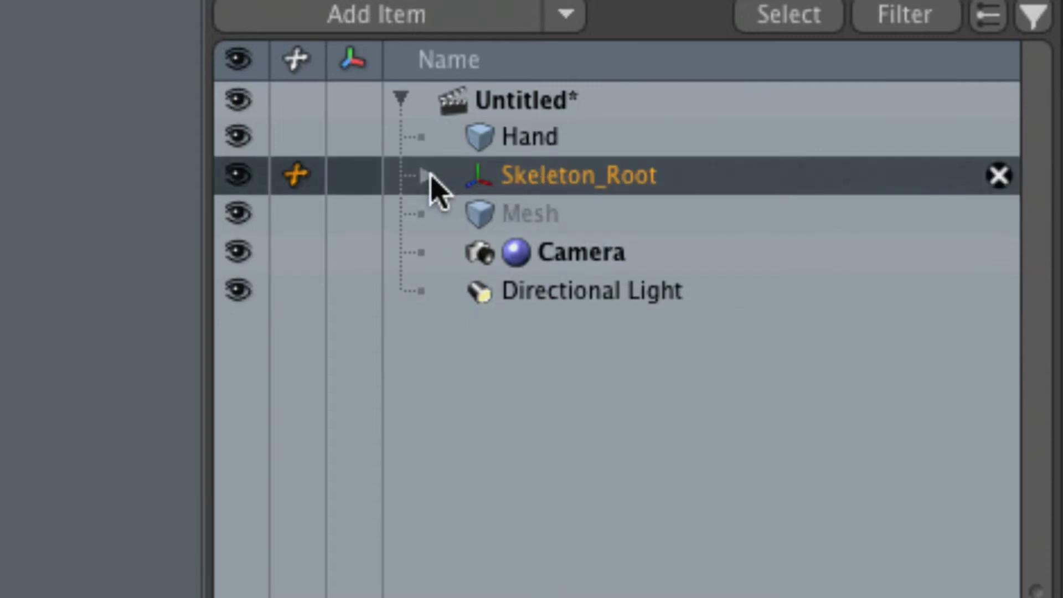
{"action": "left_click", "coordinate": [428, 176]}
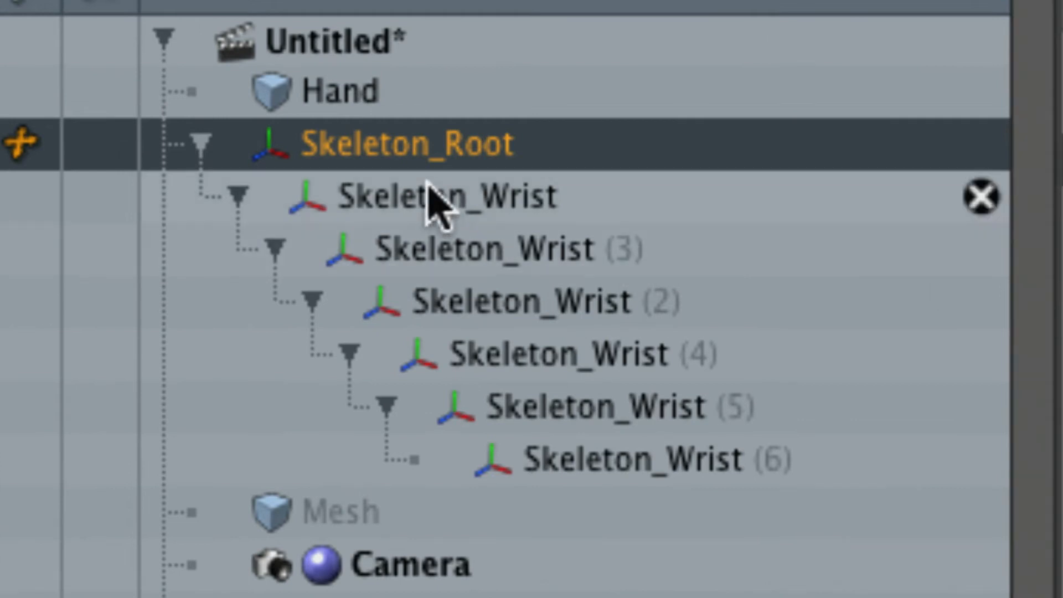
Select each child joint in turn down the hierarchy, from Skeleton_Wrist to the end joint Skeleton_Wrist (6).
{"action": "left_click", "coordinate": [432, 194]}
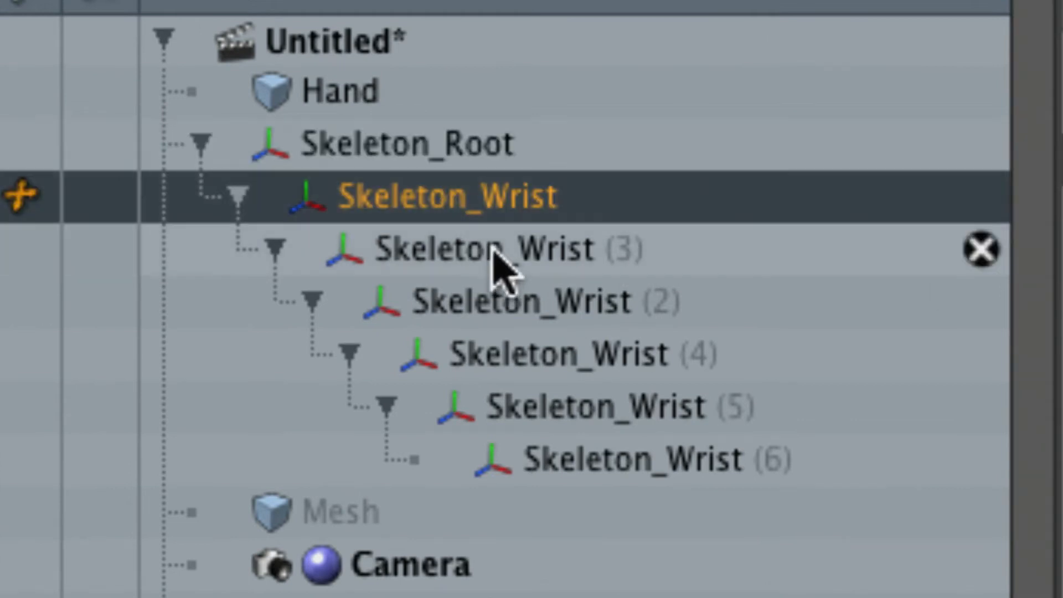
{"action": "left_click", "coordinate": [490, 249]}
{"action": "left_click", "coordinate": [530, 302]}
{"action": "left_click", "coordinate": [578, 353]}
{"action": "left_click", "coordinate": [635, 425]}
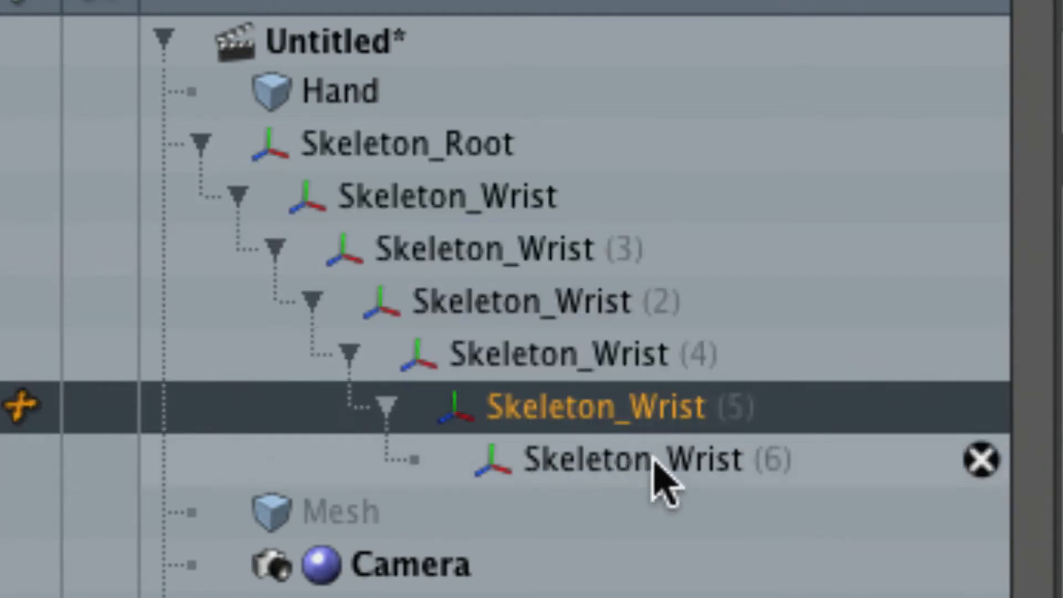
{"action": "left_click", "coordinate": [641, 462]}
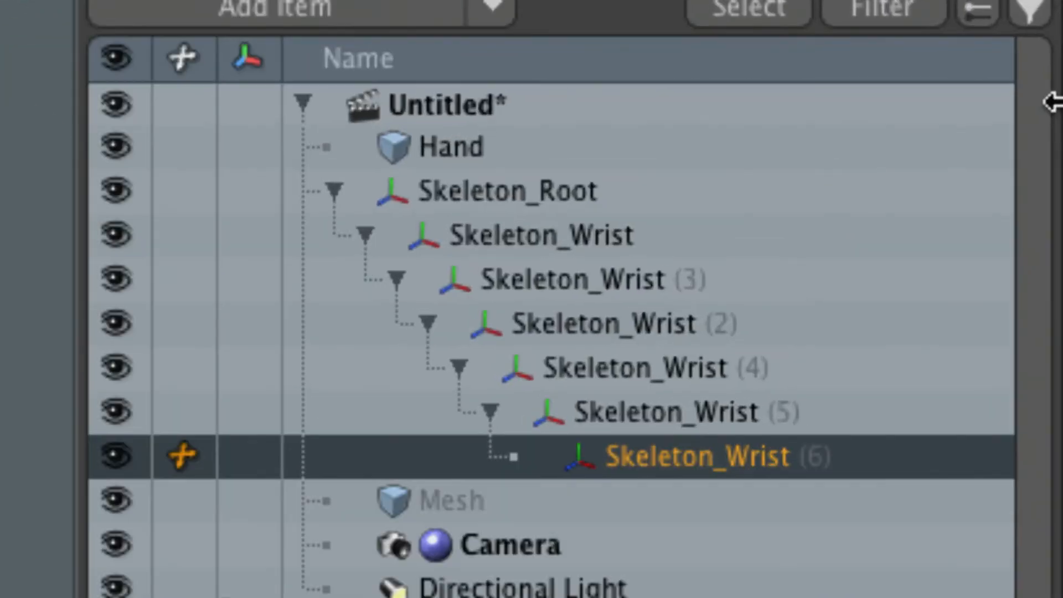
Select the joints down from Skeleton_Root and rename Skeleton_Wrist (3) as Palm.
{"action": "left_click", "coordinate": [712, 159]}
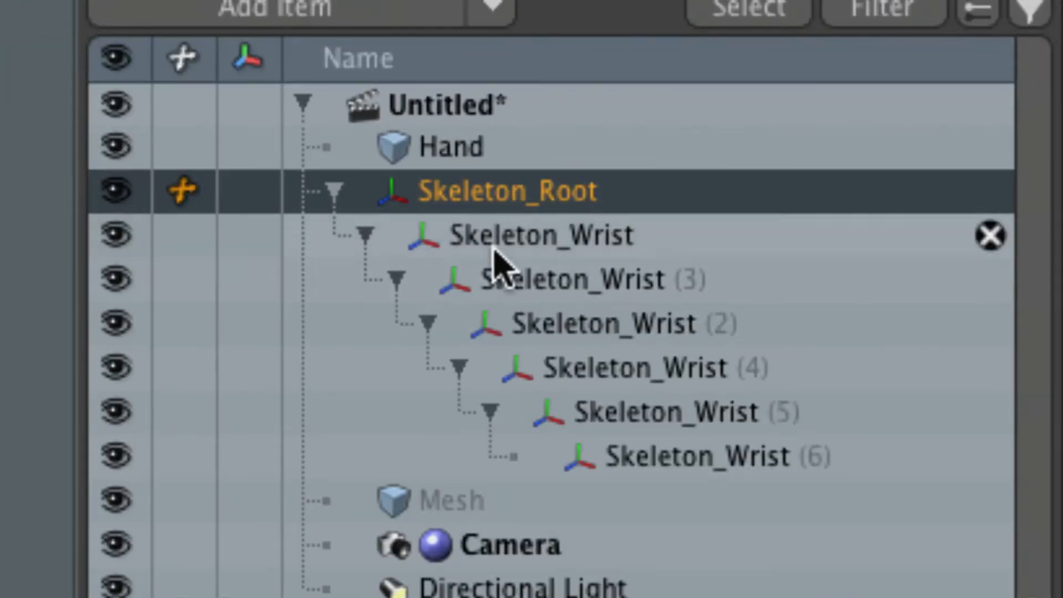
{"action": "left_click", "coordinate": [535, 238]}
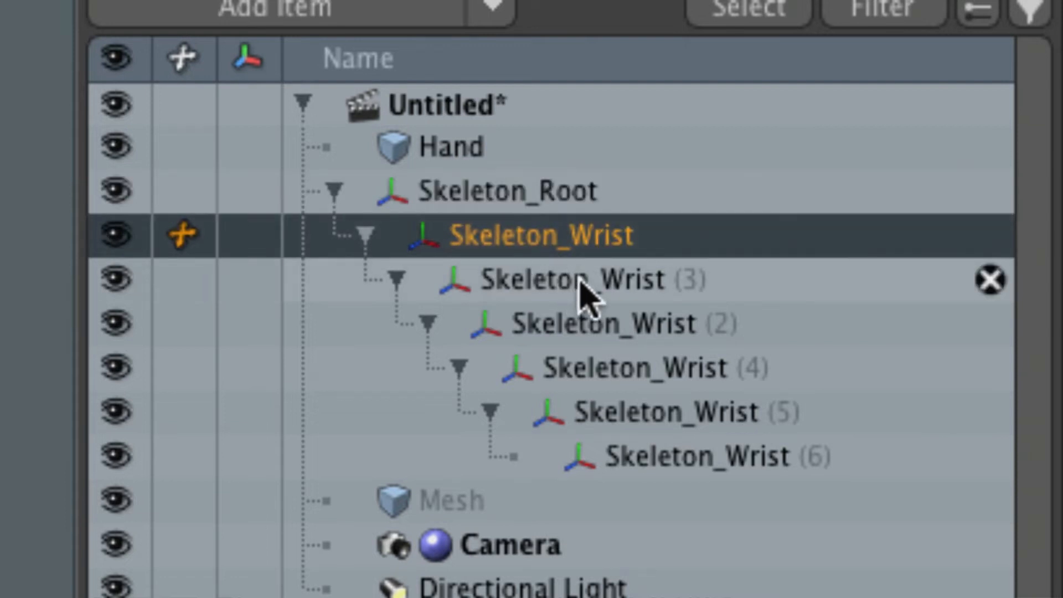
{"action": "left_click", "coordinate": [574, 290]}
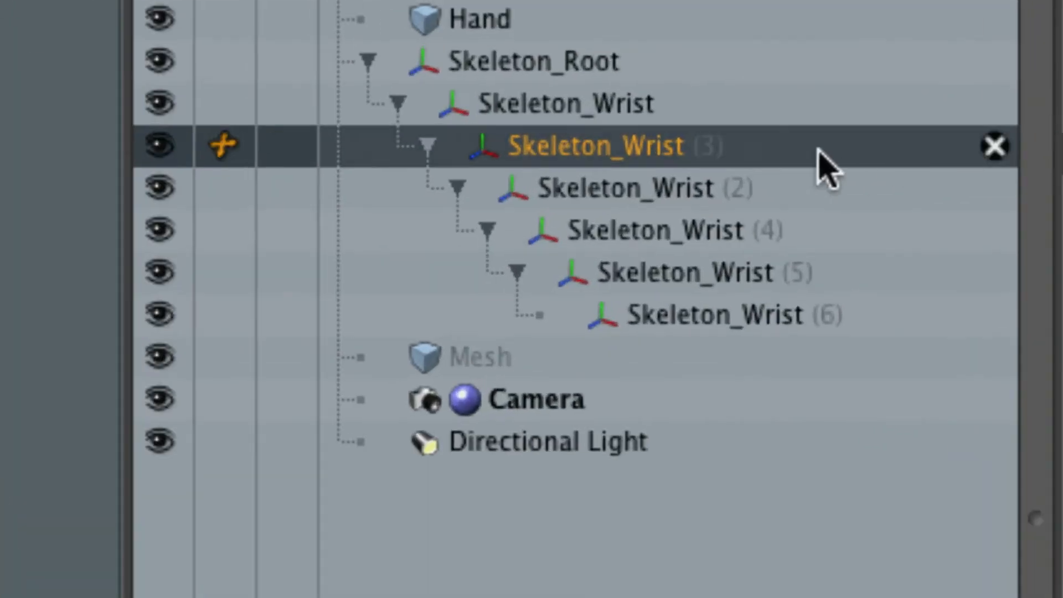
{"action": "double_click", "coordinate": [732, 150]}
{"action": "left_click", "coordinate": [583, 148]}
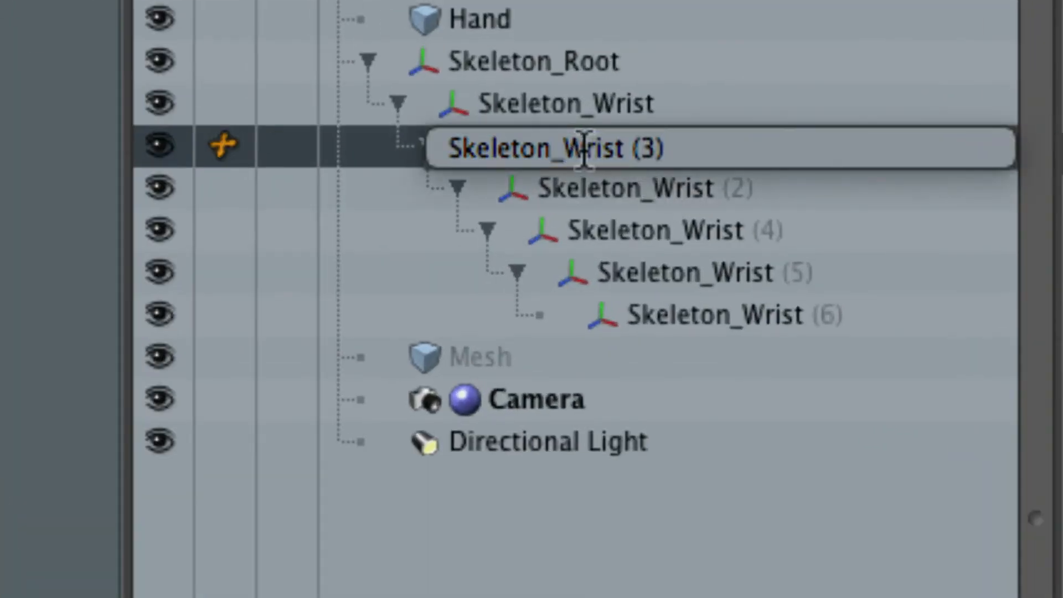
{"action": "left_click_drag", "start_coordinate": [564, 147], "coordinate": [703, 145]}
{"action": "key", "text": "BackSpace"}
{"action": "key", "text": "BackSpace"}
{"action": "key", "text": "BackSpace"}
{"action": "key", "text": "BackSpace"}
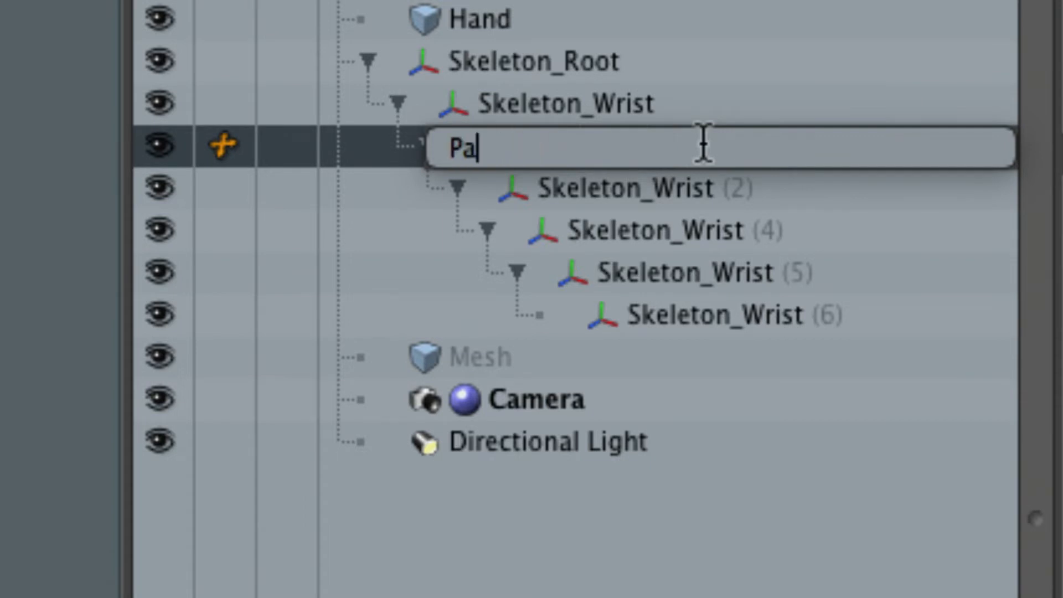
{"action": "key", "text": "Return"}
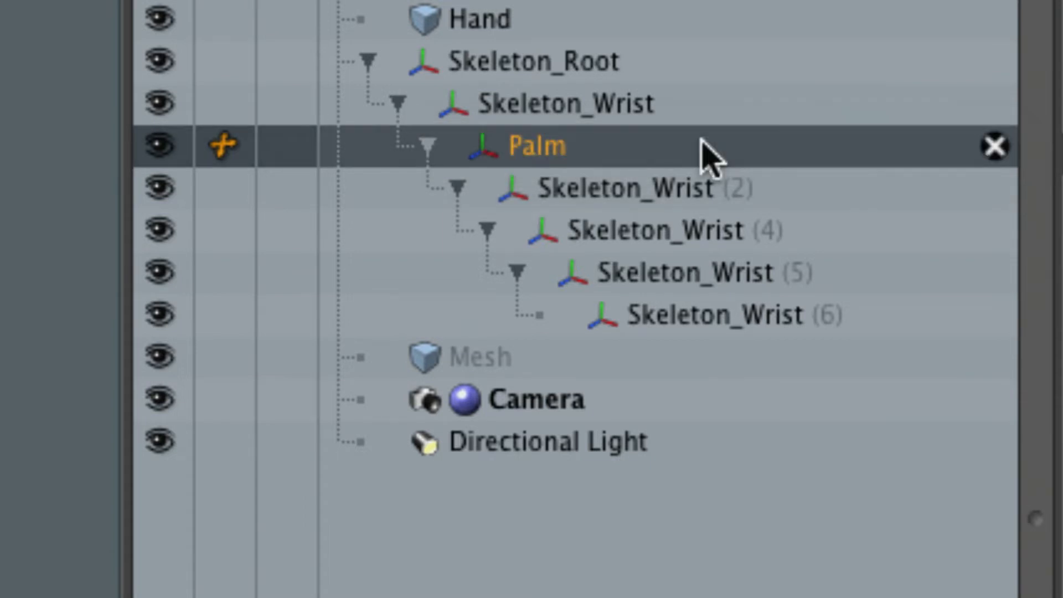
Rename the joint Skeleton_Wrist (2) below Palm as Index.
{"action": "left_click", "coordinate": [692, 199]}
{"action": "double_click", "coordinate": [652, 197]}
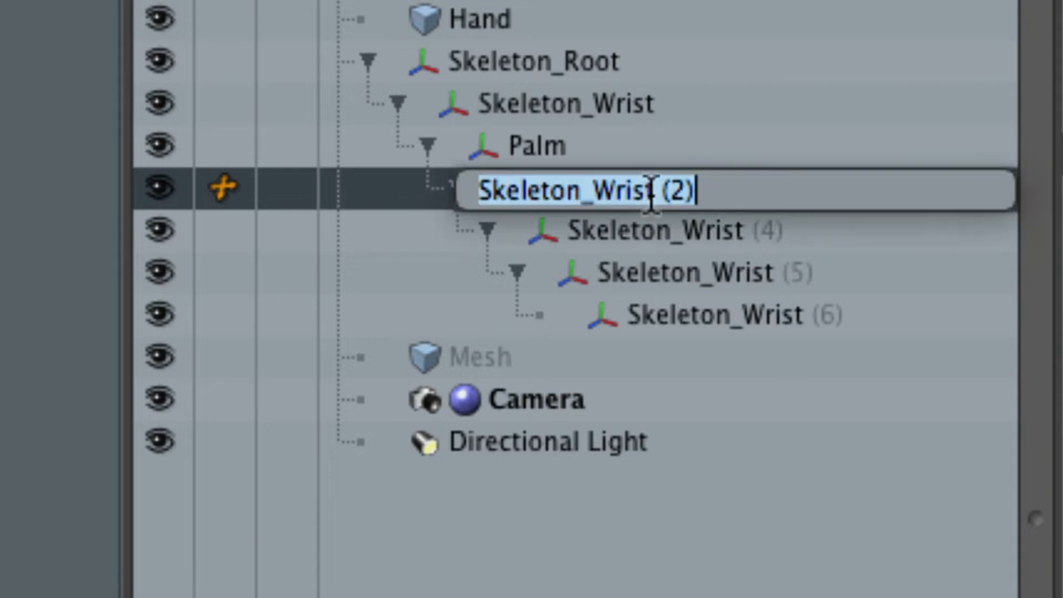
{"action": "type", "text": "Index"}
{"action": "key", "text": "Return"}
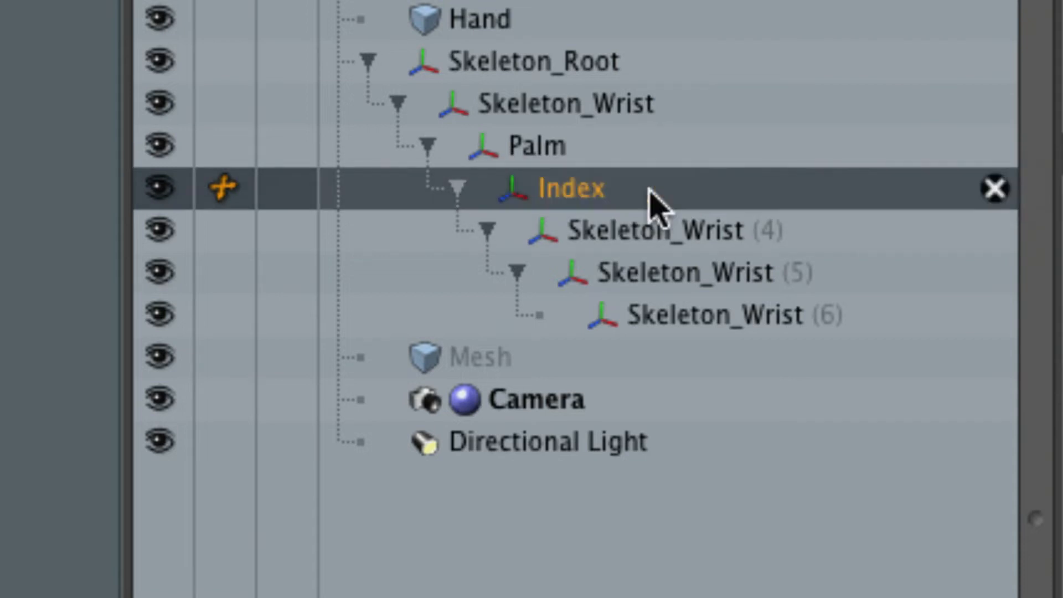
Select the finger joints below Index in turn, and collapse the Index branch of the hierarchy.
{"action": "left_click", "coordinate": [656, 231]}
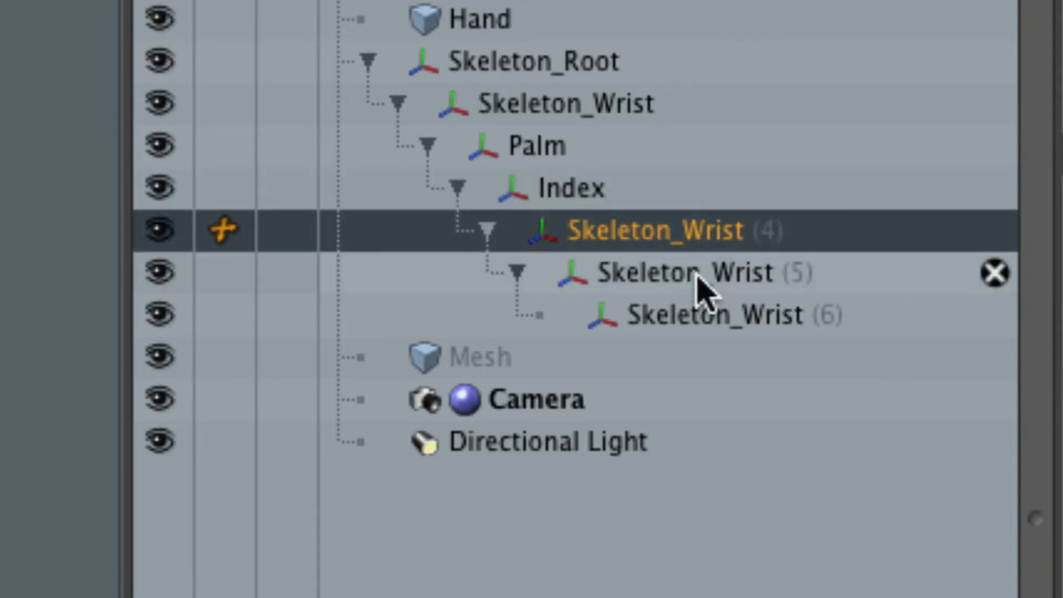
{"action": "left_click", "coordinate": [647, 275]}
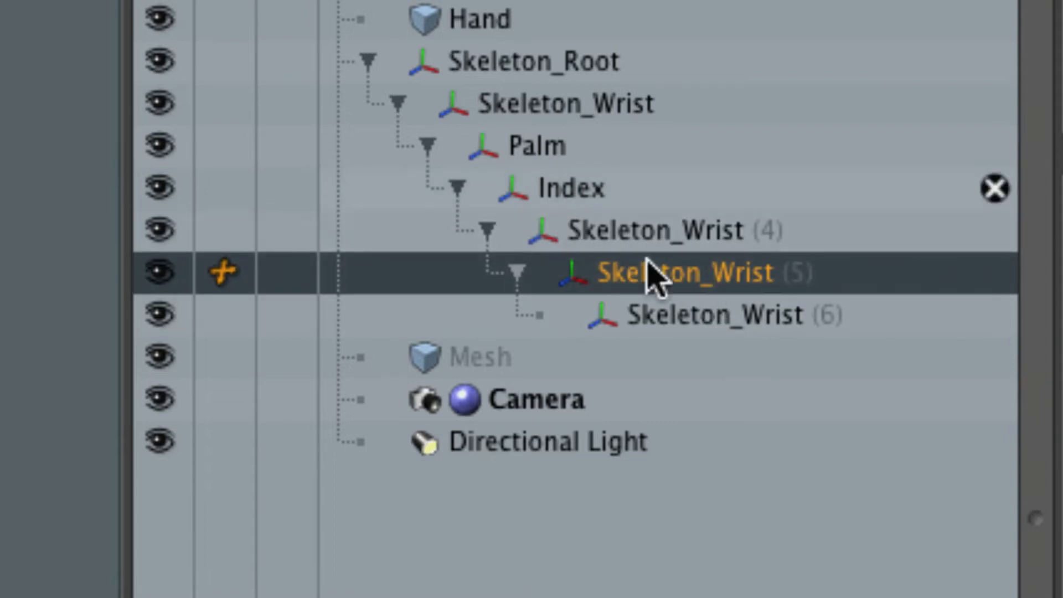
{"action": "left_click", "coordinate": [588, 190]}
{"action": "left_click", "coordinate": [458, 189]}
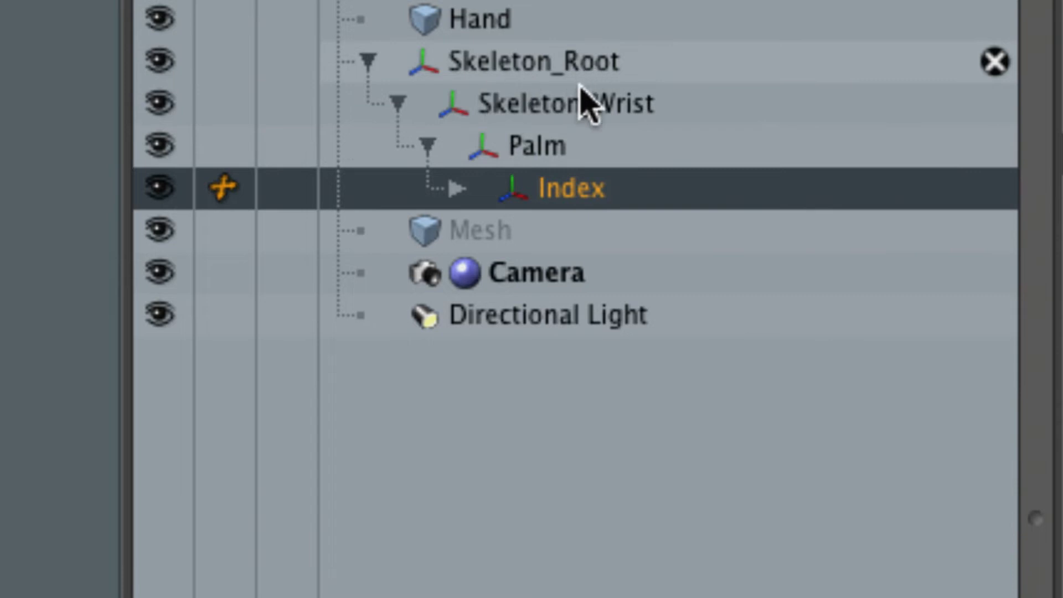
Remove the Skeleton_ prefix from the top joint so that it is named Root.
{"action": "left_click", "coordinate": [540, 64]}
{"action": "left_click", "coordinate": [542, 64]}
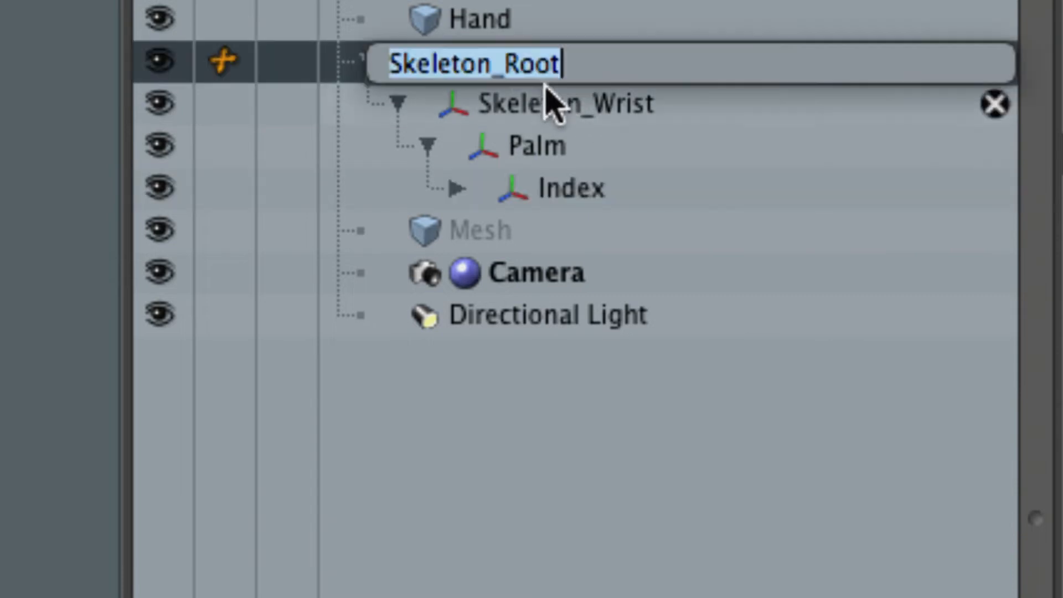
{"action": "left_click", "coordinate": [522, 67]}
{"action": "left_click_drag", "start_coordinate": [506, 64], "coordinate": [407, 69]}
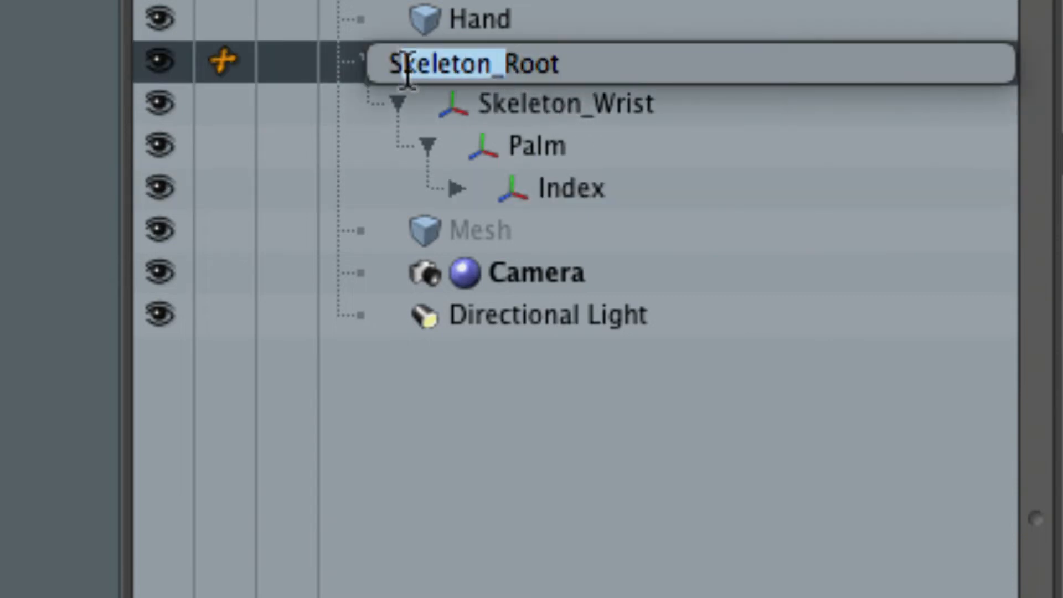
{"action": "key", "text": "BackSpace"}
{"action": "key", "text": "Return"}
{"action": "left_click", "coordinate": [461, 63]}
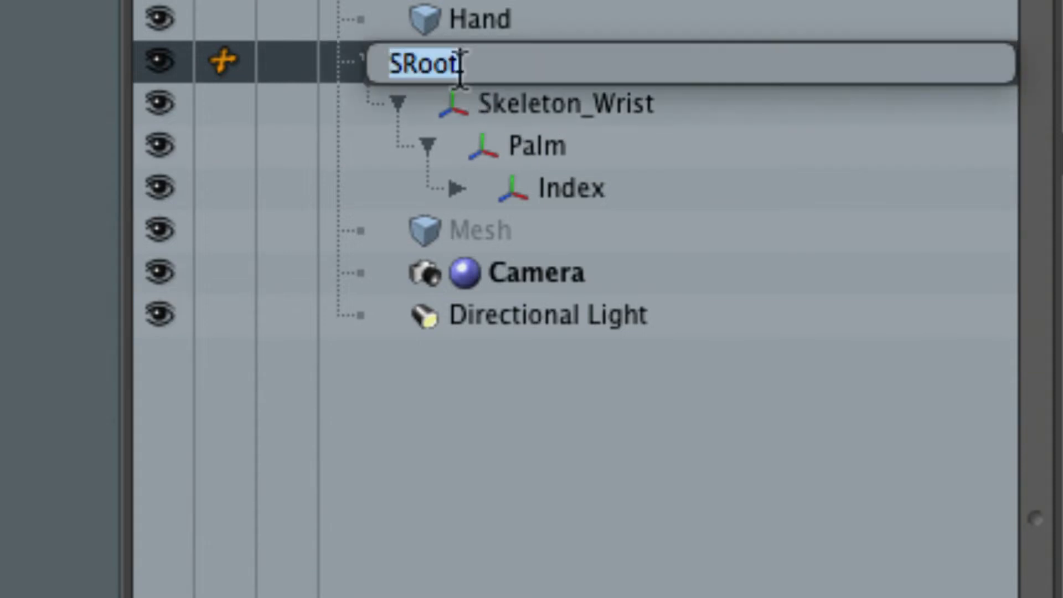
{"action": "left_click_drag", "start_coordinate": [460, 63], "coordinate": [395, 64]}
{"action": "left_click", "coordinate": [395, 64]}
{"action": "key", "text": "BackSpace"}
{"action": "key", "text": "Return"}
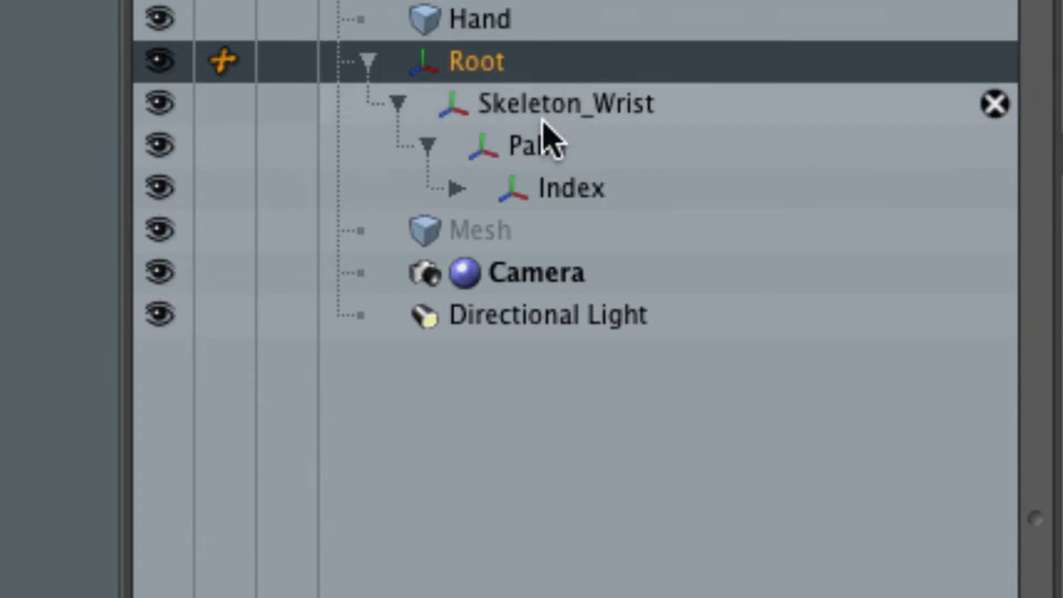
Rename the joint Skeleton_Wrist directly under Root as Wrist.
{"action": "left_click", "coordinate": [545, 110]}
{"action": "left_click", "coordinate": [563, 119]}
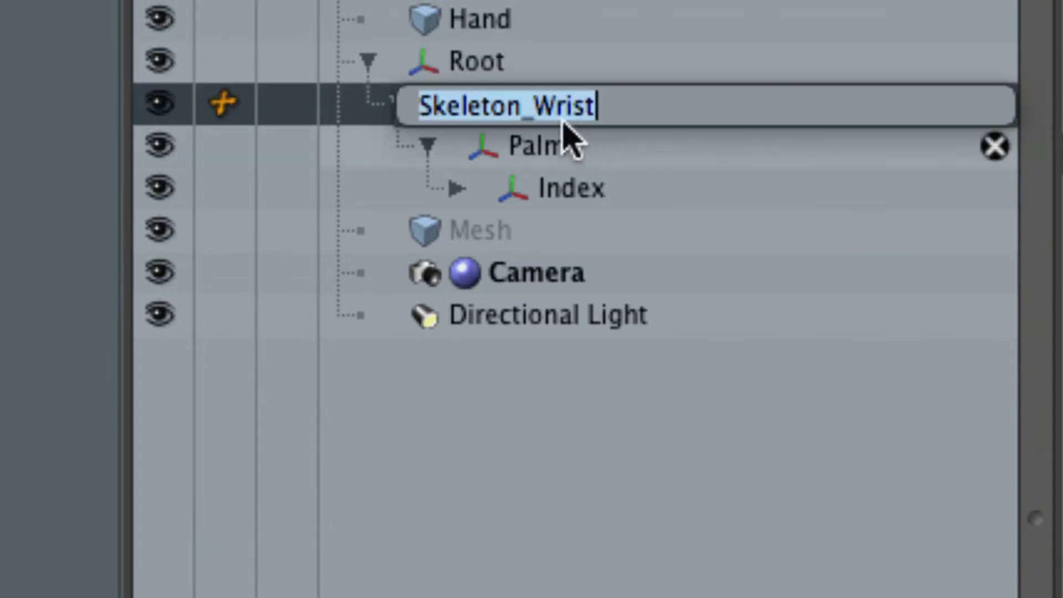
{"action": "left_click_drag", "start_coordinate": [536, 106], "coordinate": [408, 105]}
{"action": "key", "text": "BackSpace"}
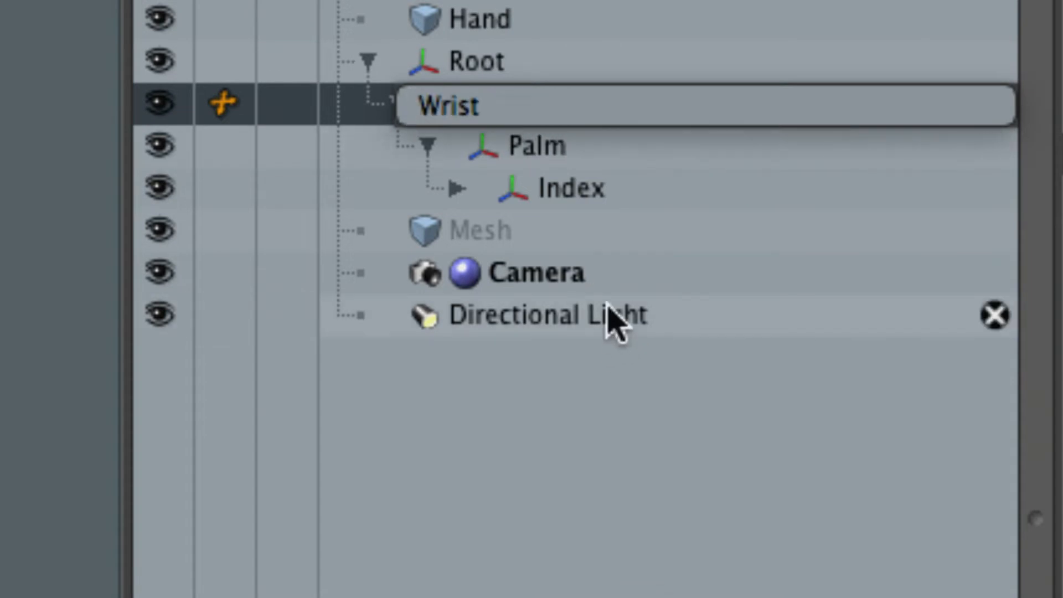
{"action": "key", "text": "Return"}
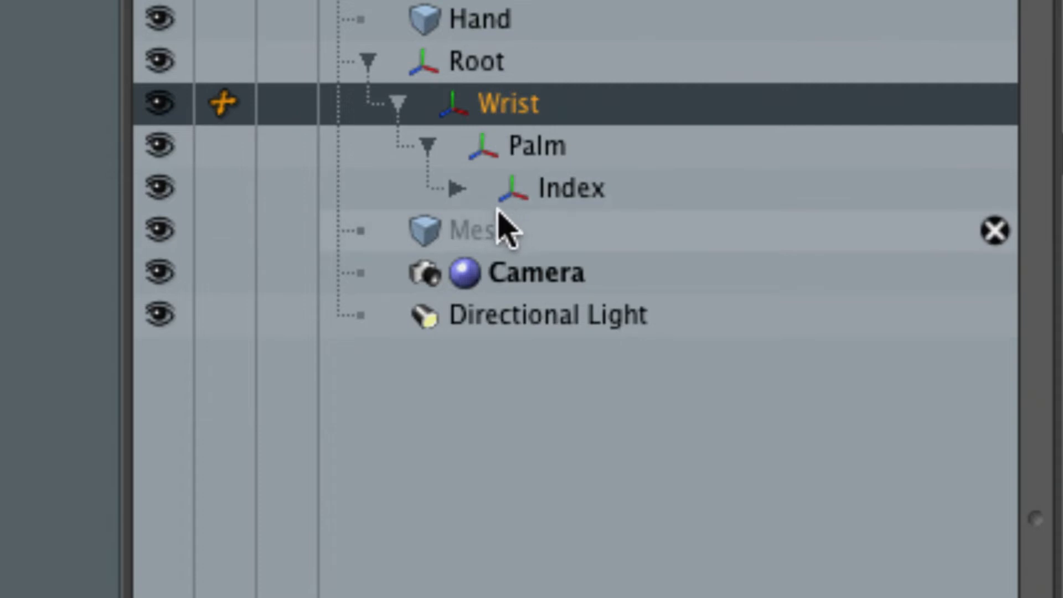
Select Root, Wrist, Palm and Index in turn, and briefly expand Index to review its child joints.
{"action": "left_click", "coordinate": [487, 66]}
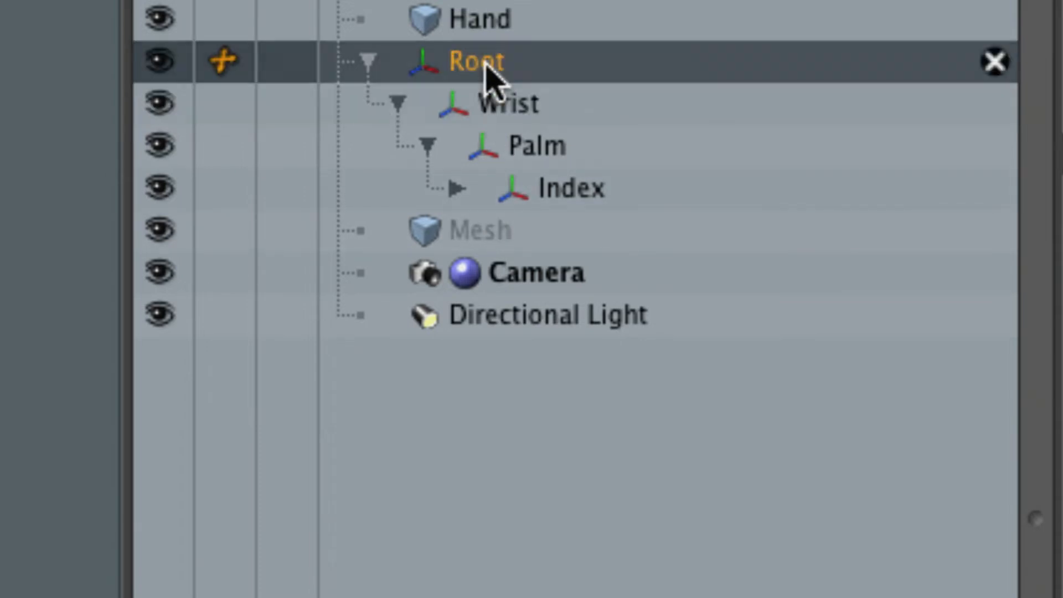
{"action": "left_click", "coordinate": [521, 108]}
{"action": "left_click", "coordinate": [537, 149]}
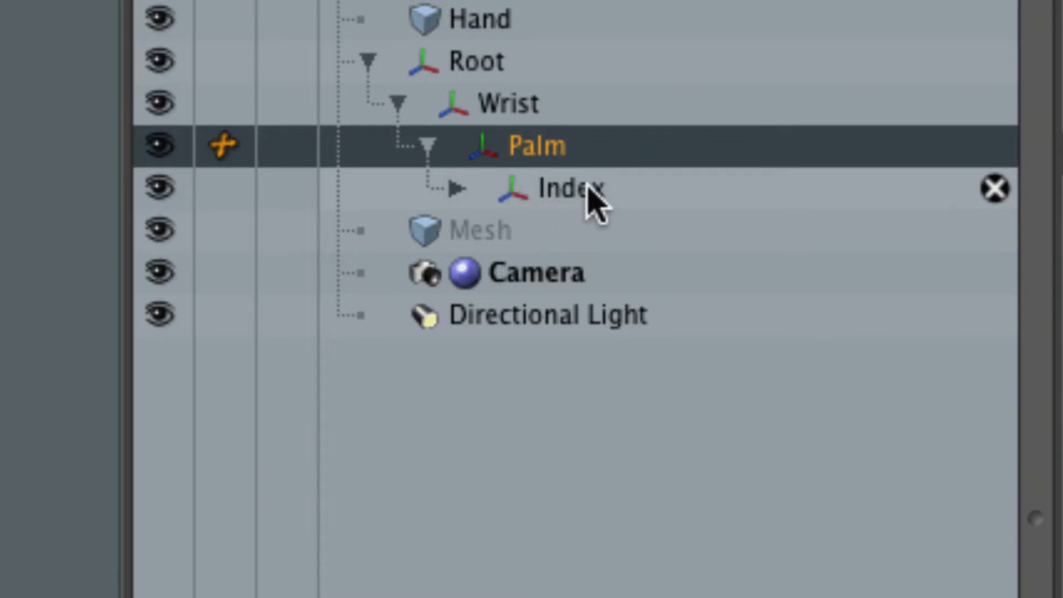
{"action": "left_click", "coordinate": [523, 187]}
{"action": "left_click", "coordinate": [456, 189]}
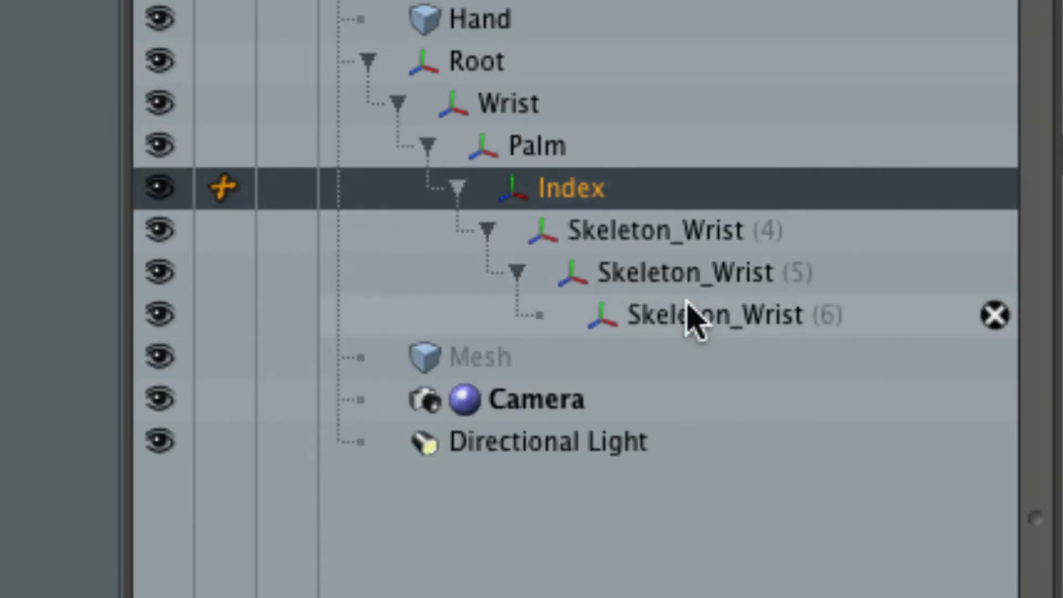
{"action": "left_click", "coordinate": [457, 189]}
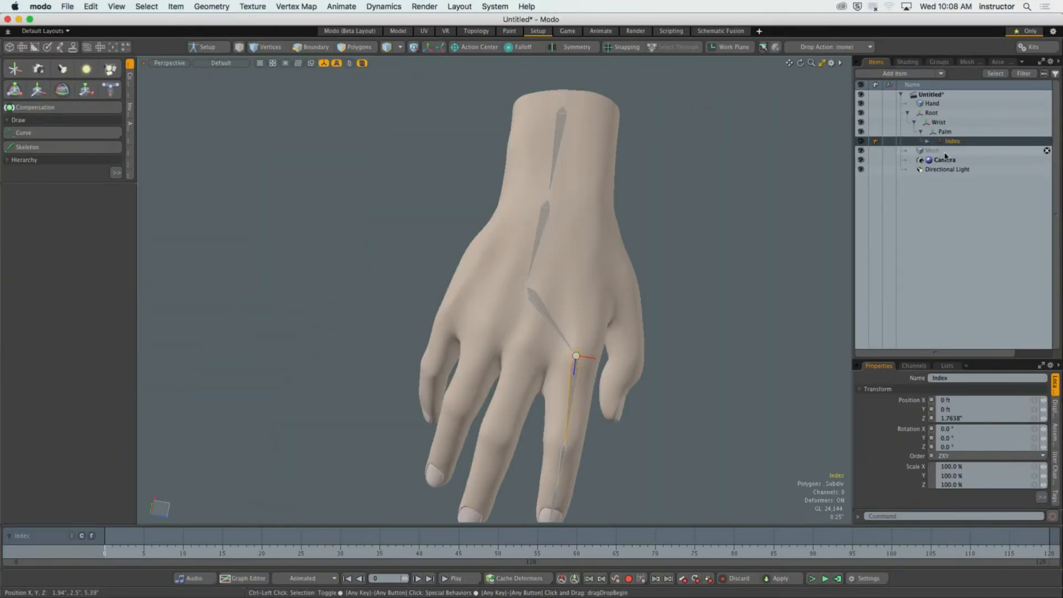
Clear the item selection and activate the Skeleton drawing tool with the whole hand in view.
{"action": "left_click_drag", "start_coordinate": [702, 270], "coordinate": [562, 248], "text": "alt"}
{"action": "double_click", "coordinate": [762, 170]}
{"action": "left_click", "coordinate": [57, 149]}
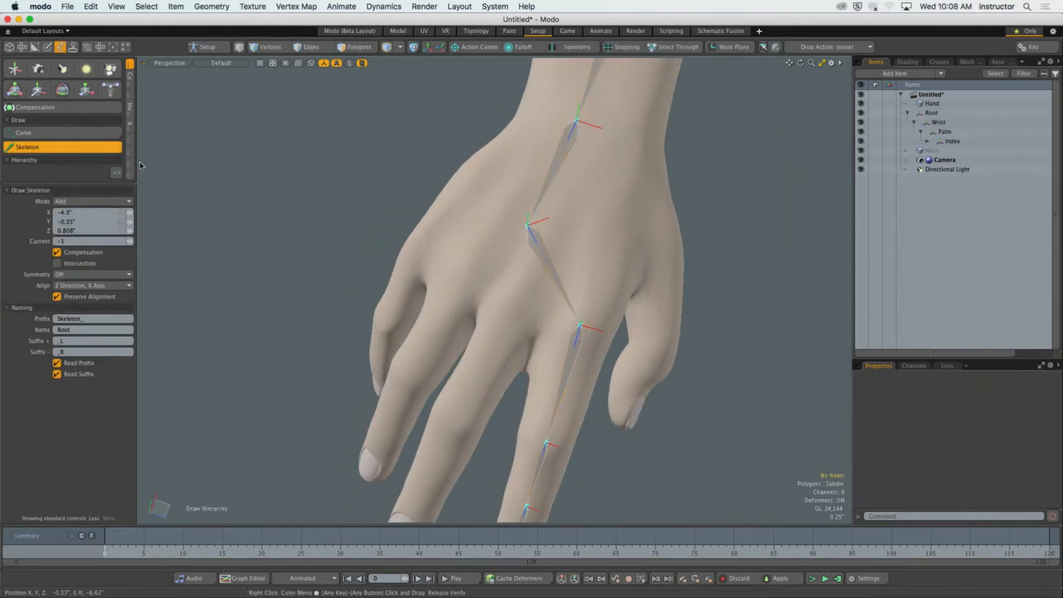
{"action": "left_click_drag", "start_coordinate": [609, 166], "coordinate": [633, 110], "text": "ctrl+alt"}
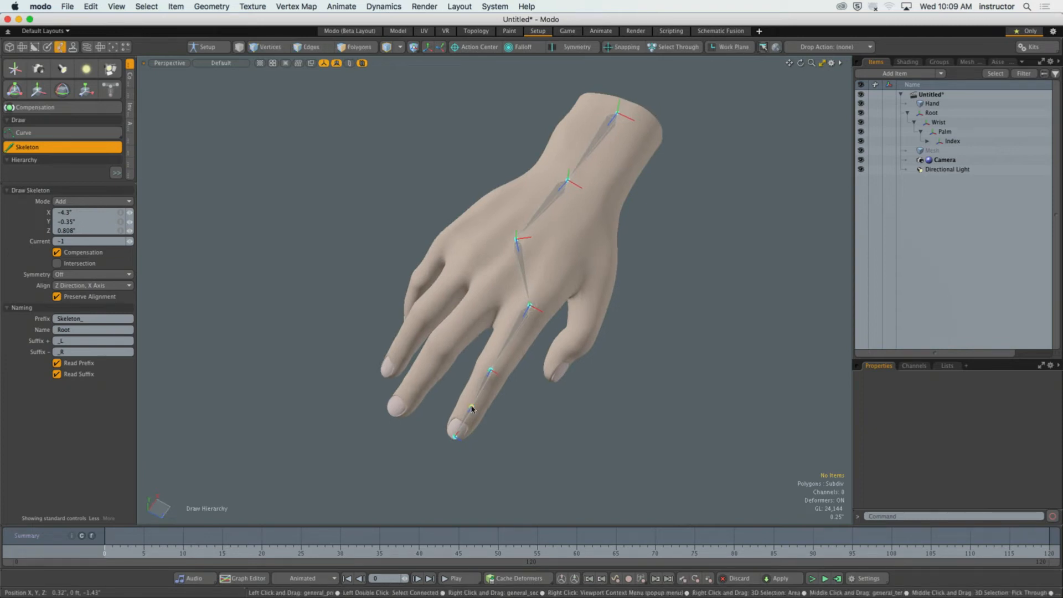
{"action": "left_click_drag", "start_coordinate": [470, 251], "coordinate": [583, 239], "text": "ctrl+alt"}
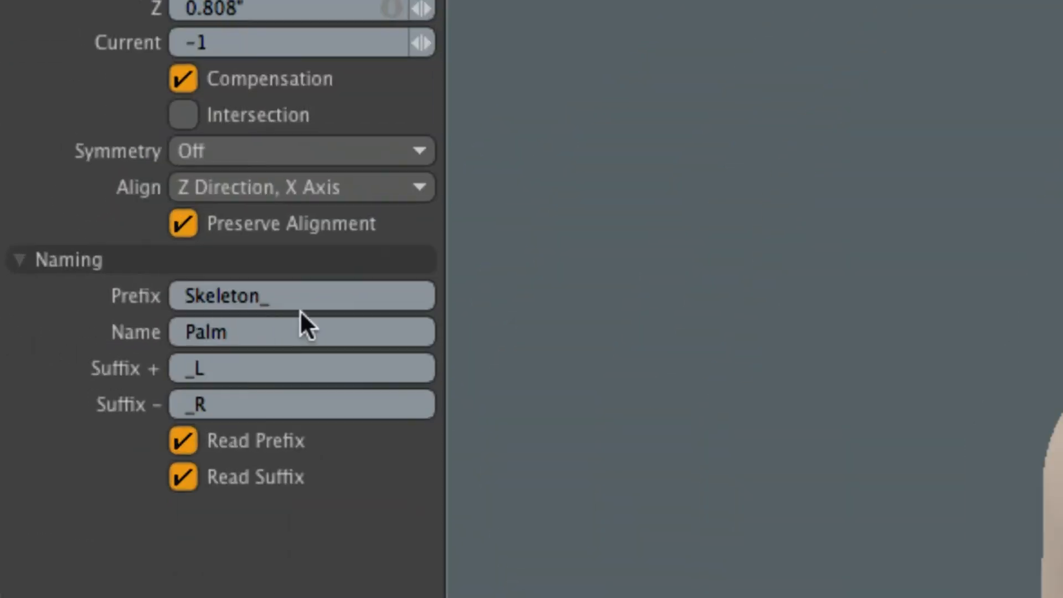
Clear the Skeleton tool's naming prefix and set the joint name to Finger.
{"action": "left_click_drag", "start_coordinate": [300, 307], "coordinate": [48, 292]}
{"action": "key", "text": "BackSpace"}
{"action": "left_click", "coordinate": [266, 332]}
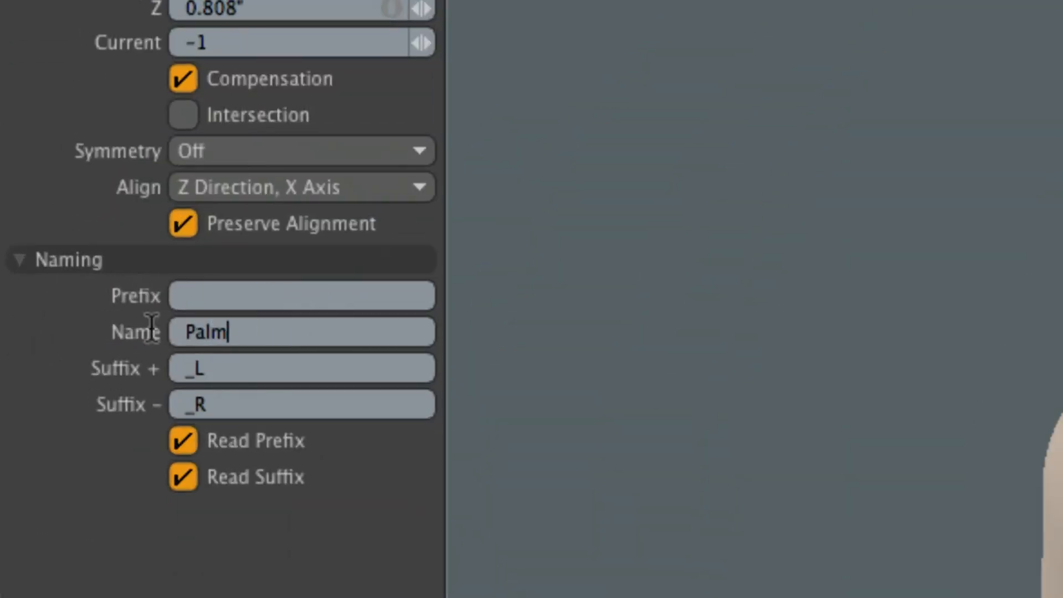
{"action": "key", "text": "super+a"}
{"action": "type", "text": "Fing"}
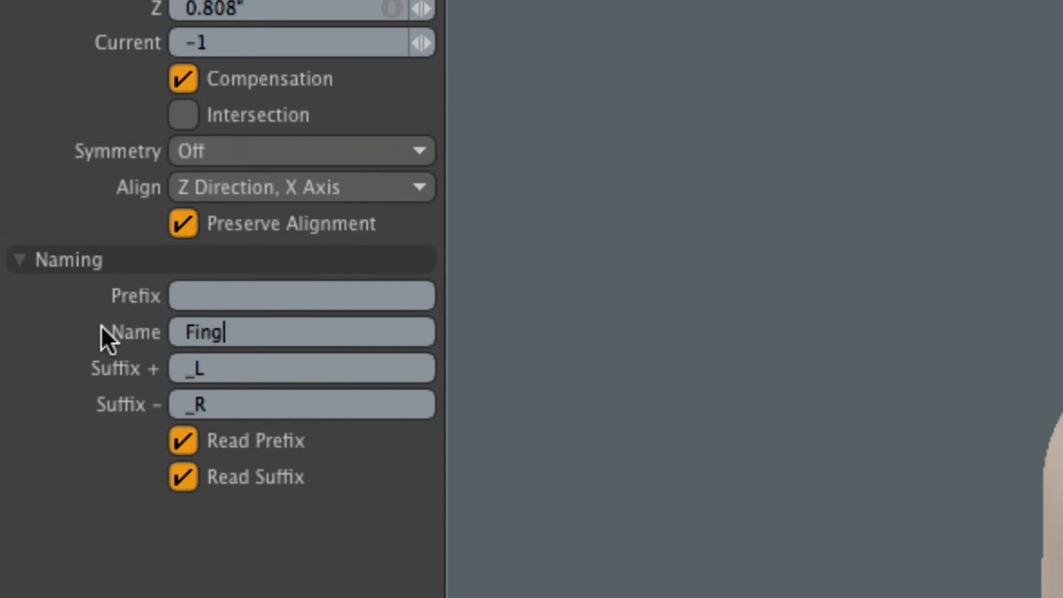
{"action": "type", "text": "er"}
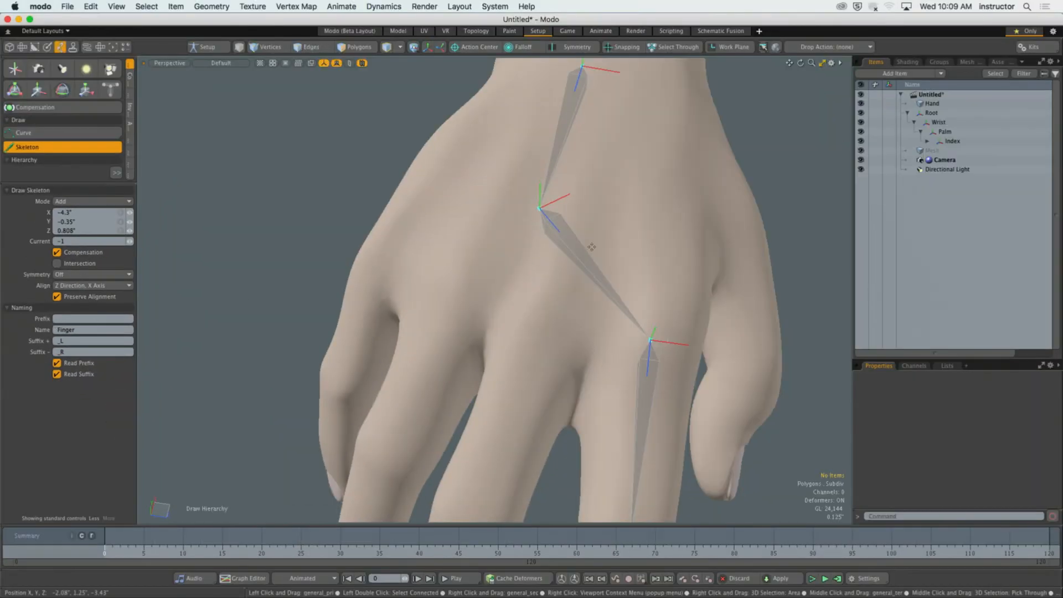
Make the palm joint current as the parent for the next chain and switch the viewport to the Top view.
{"action": "left_click_drag", "start_coordinate": [592, 247], "coordinate": [579, 264], "text": "alt"}
{"action": "scroll", "coordinate": [556, 236], "scroll_direction": "down", "scroll_amount": 3}
{"action": "left_click_drag", "start_coordinate": [579, 265], "coordinate": [553, 201], "text": "ctrl+alt"}
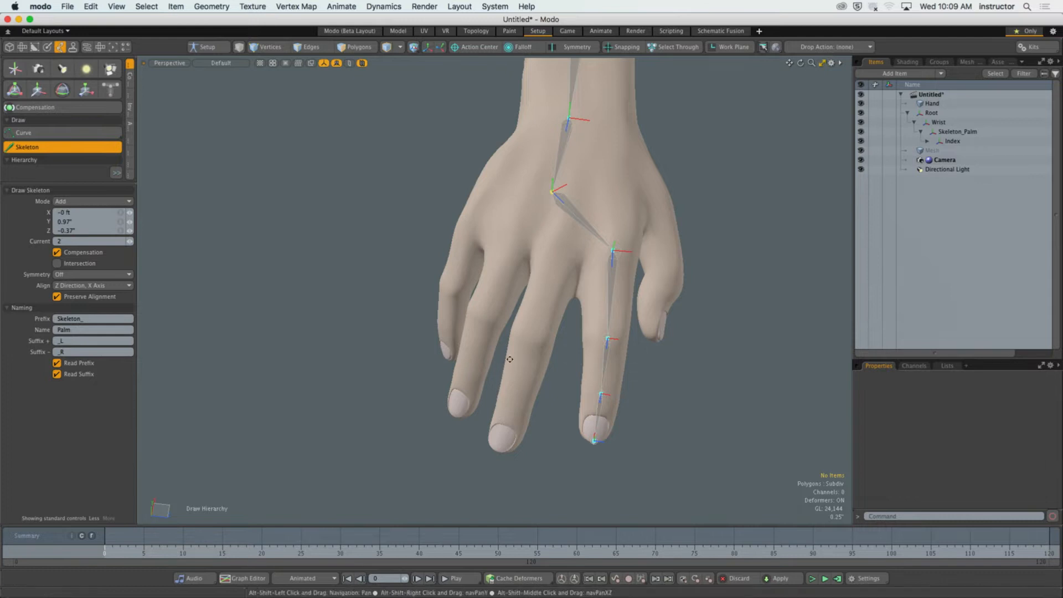
{"action": "left_click_drag", "start_coordinate": [505, 356], "coordinate": [522, 344], "text": "alt"}
{"action": "left_click_drag", "start_coordinate": [548, 305], "coordinate": [544, 313], "text": "alt"}
{"action": "key", "text": "ctrl+space"}
{"action": "left_click", "coordinate": [543, 244]}
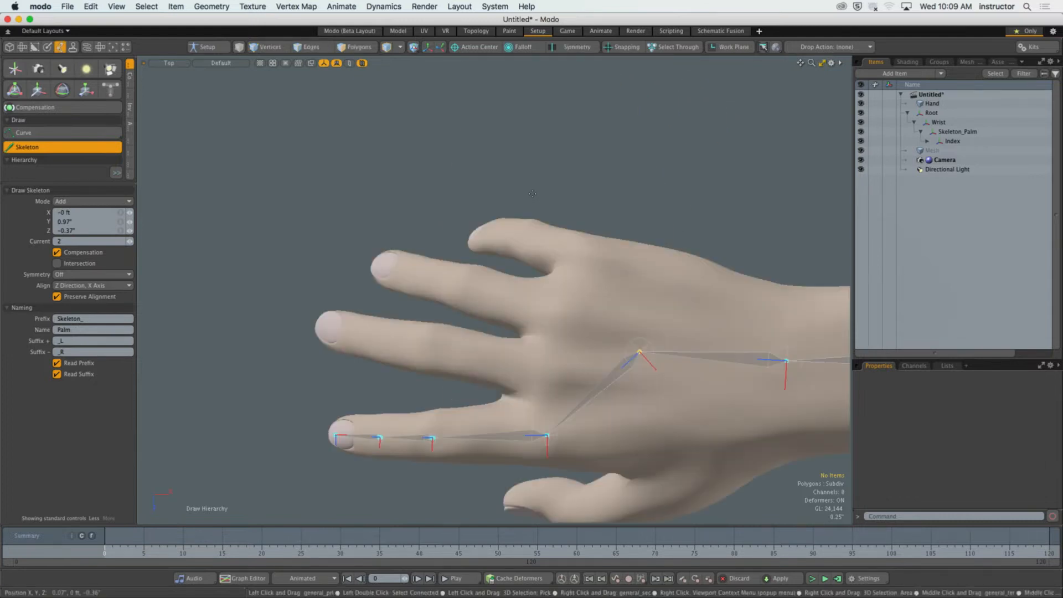
Draw a joint chain branching from the palm joint along the middle finger, from its knuckle towards the fingertip.
{"action": "left_click_drag", "start_coordinate": [576, 355], "coordinate": [560, 305], "text": "alt+shift"}
{"action": "scroll", "coordinate": [571, 305], "scroll_direction": "up", "scroll_amount": 3}
{"action": "left_click_drag", "start_coordinate": [621, 271], "coordinate": [581, 264], "text": "alt+shift"}
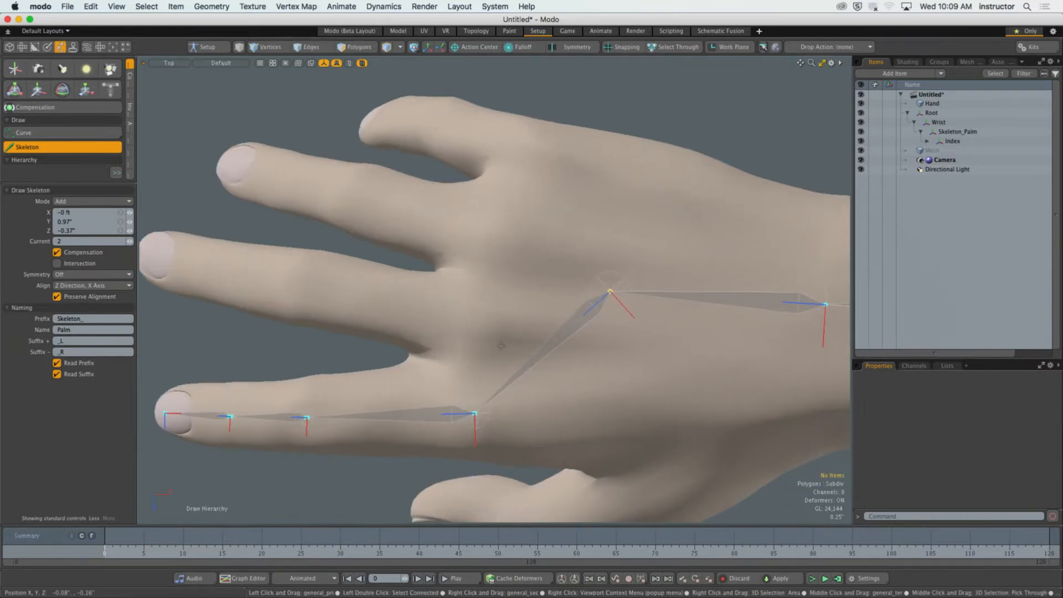
{"action": "left_click", "coordinate": [469, 316]}
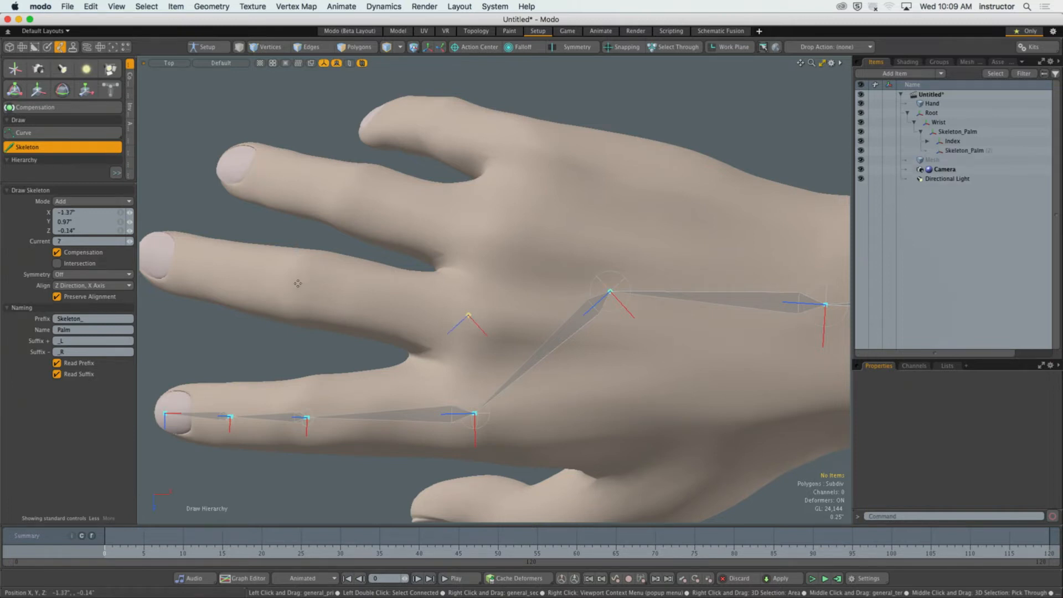
{"action": "left_click", "coordinate": [298, 285]}
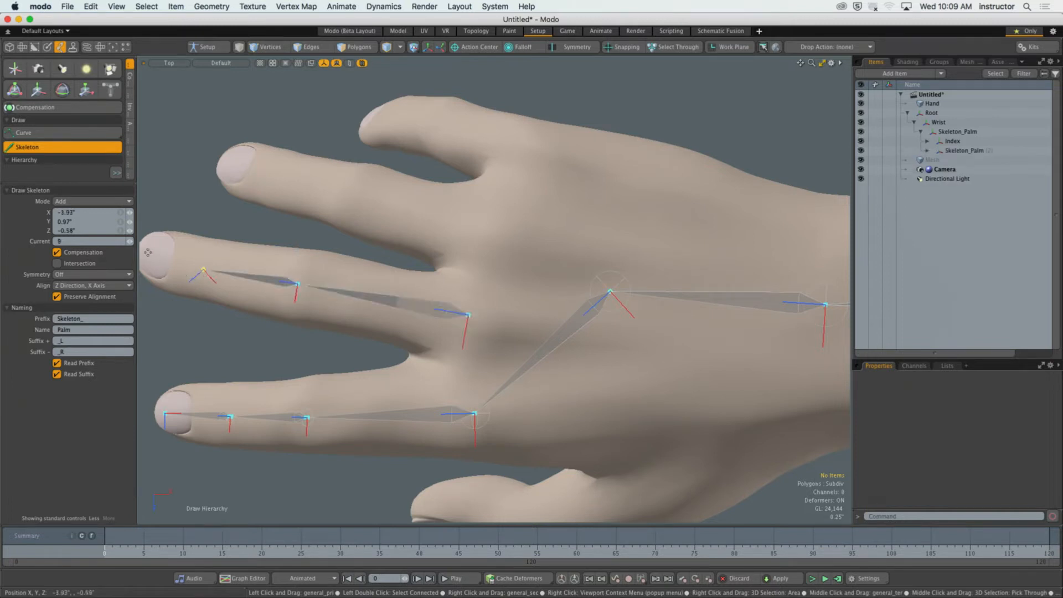
{"action": "left_click_drag", "start_coordinate": [175, 264], "coordinate": [215, 271], "text": "alt+shift"}
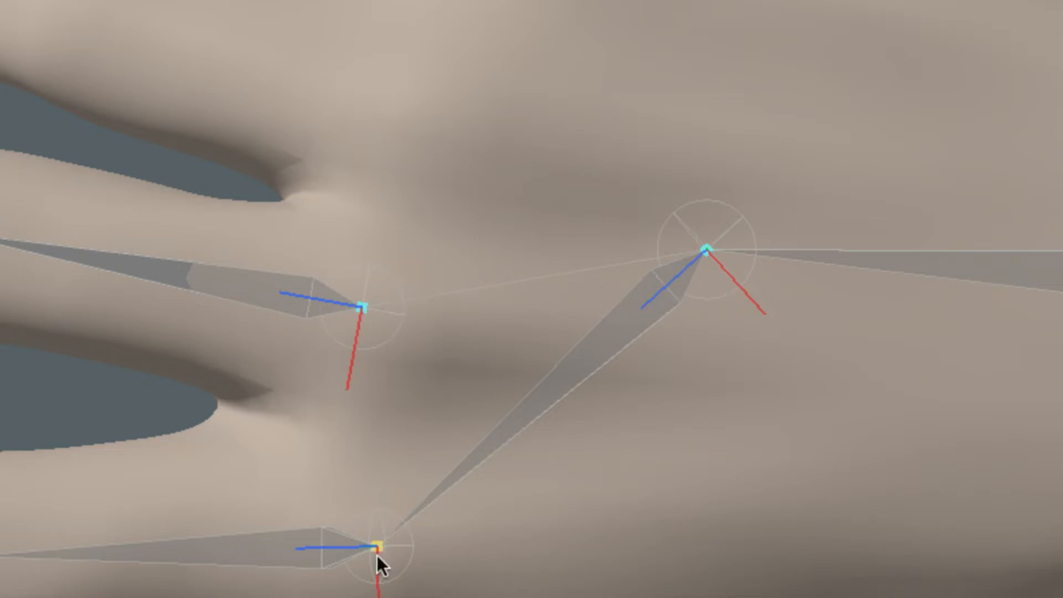
Examine how the palm joint links to the base joints of the index and middle fingers.
{"action": "left_click", "coordinate": [425, 524]}
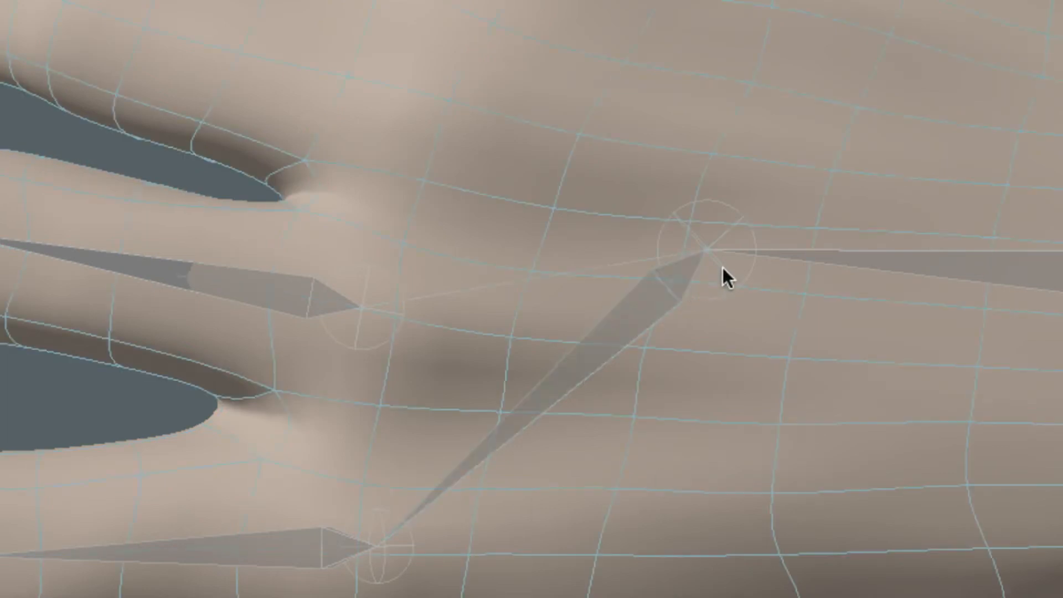
{"action": "left_click", "coordinate": [631, 324]}
{"action": "left_click", "coordinate": [415, 527]}
{"action": "left_click", "coordinate": [379, 546]}
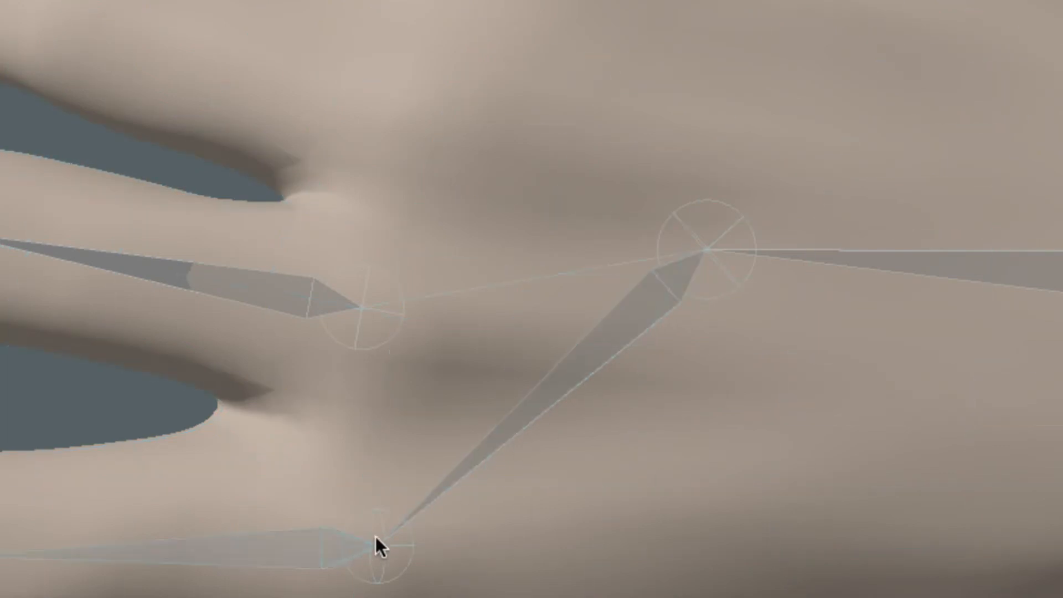
{"action": "left_click", "coordinate": [657, 268]}
{"action": "left_click", "coordinate": [627, 301]}
{"action": "left_click", "coordinate": [383, 505]}
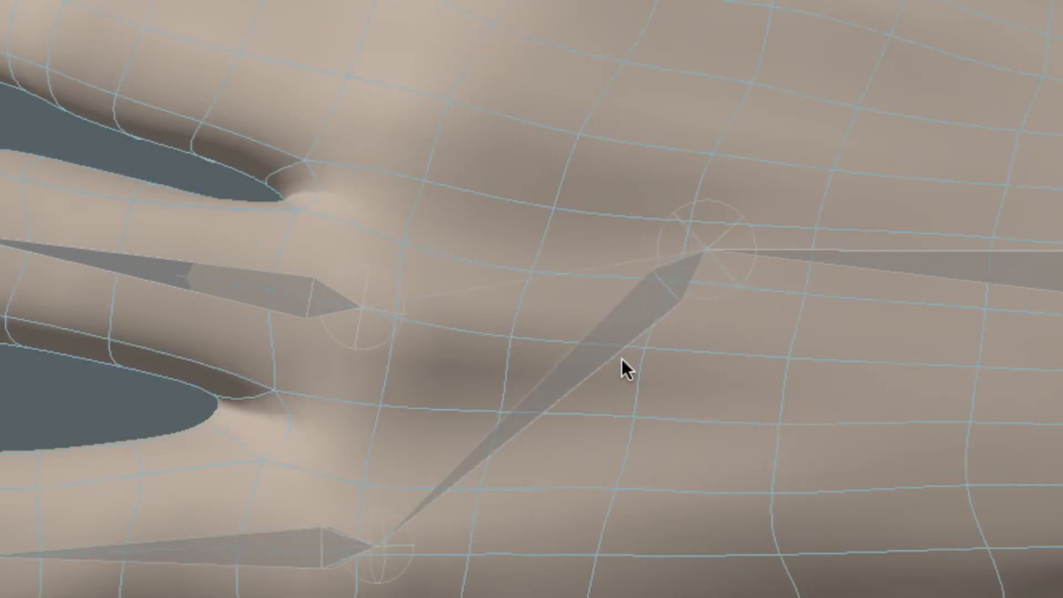
{"action": "left_click", "coordinate": [697, 239]}
{"action": "left_click", "coordinate": [499, 246]}
{"action": "left_click", "coordinate": [691, 268]}
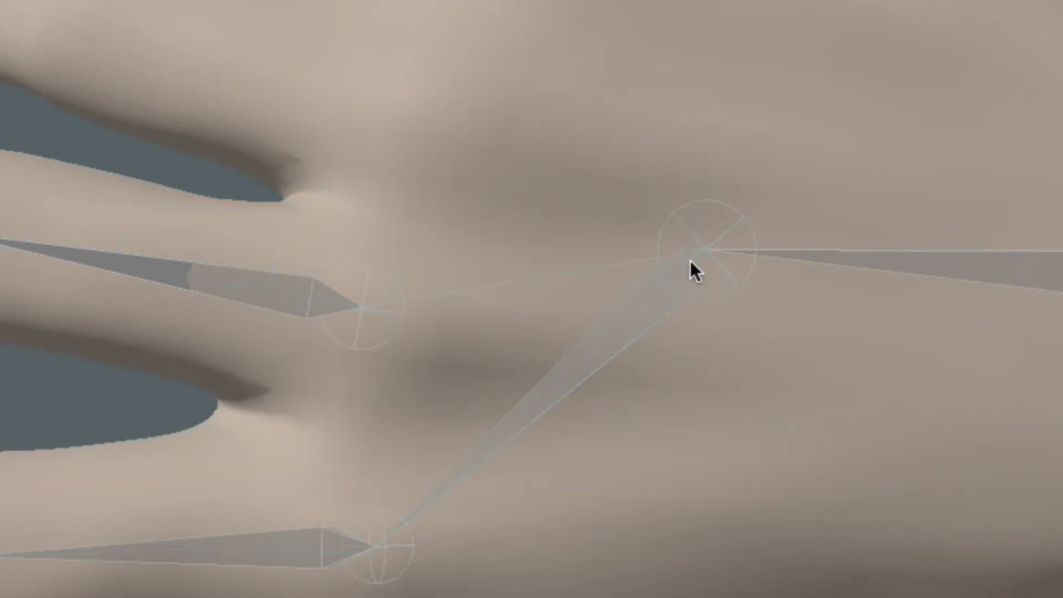
{"action": "left_click", "coordinate": [444, 304]}
{"action": "left_click", "coordinate": [358, 310]}
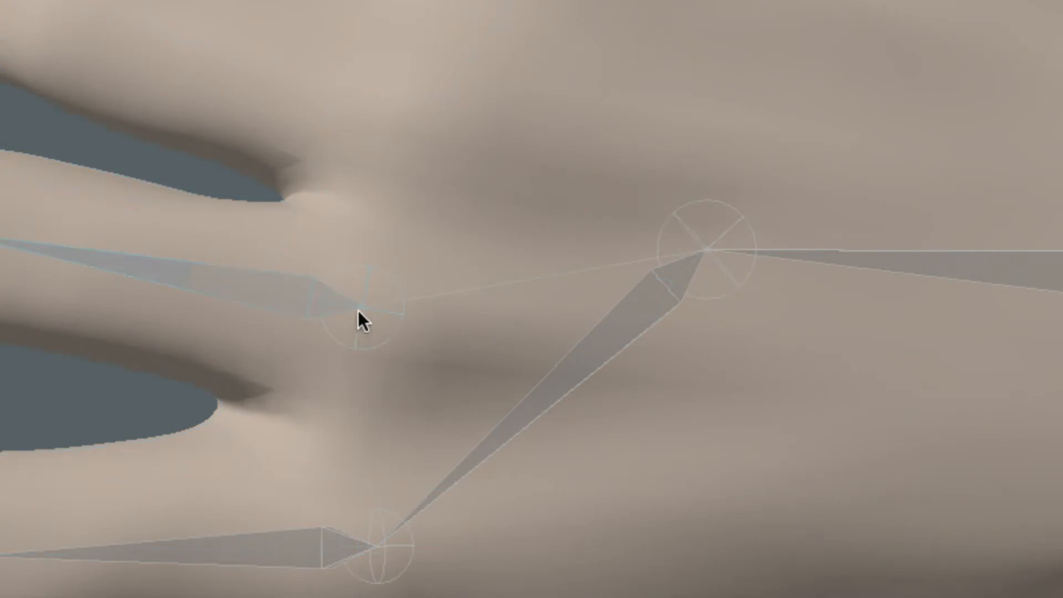
{"action": "left_click", "coordinate": [457, 303]}
{"action": "left_click", "coordinate": [640, 257]}
{"action": "left_click", "coordinate": [469, 151]}
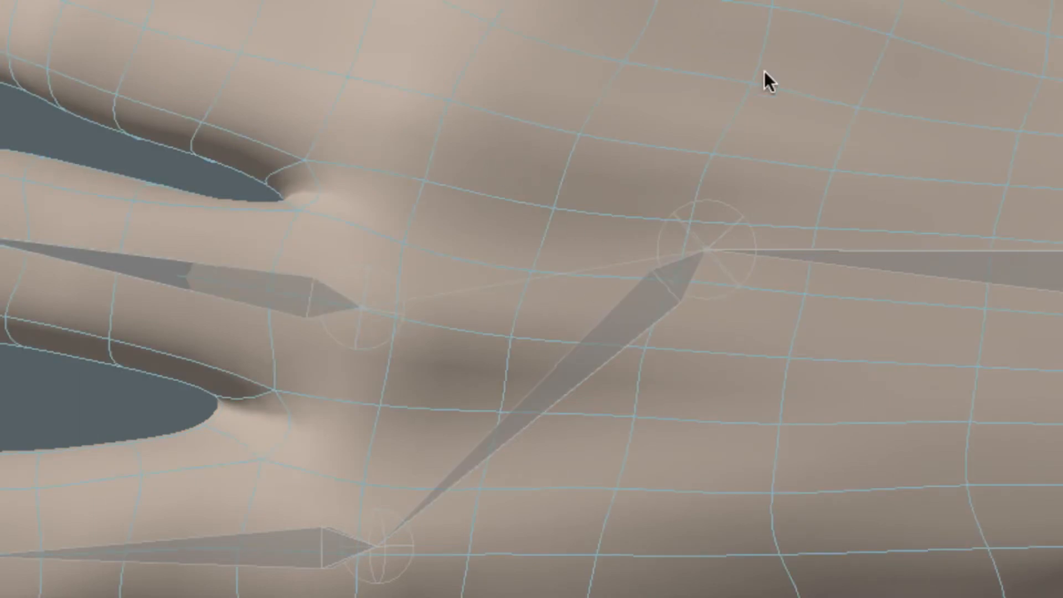
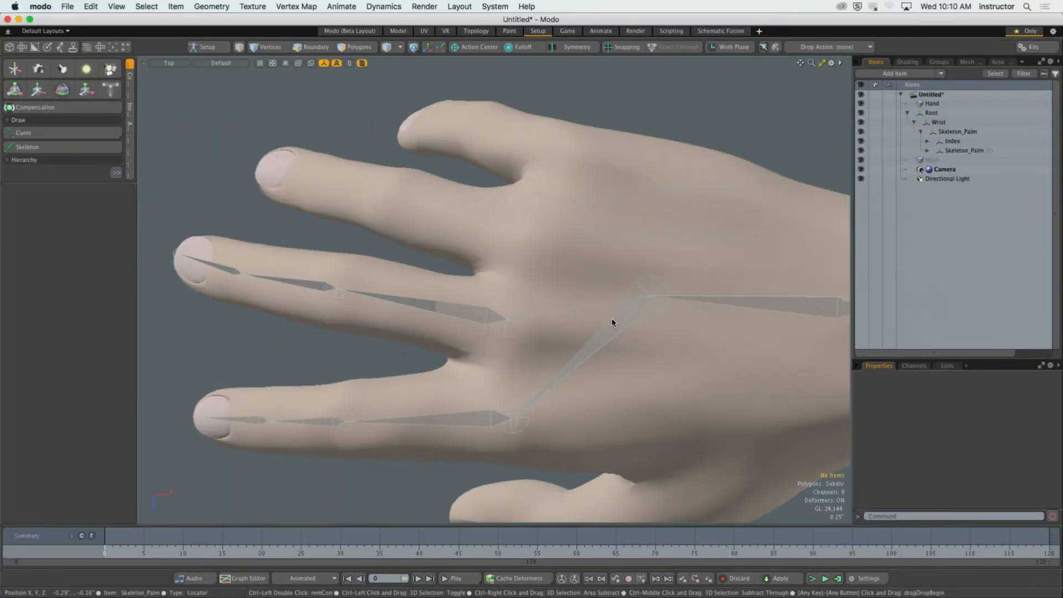
Draw a four-joint chain branching from the palm joint along the ring finger, from its knuckle to the fingertip.
{"action": "left_click_drag", "start_coordinate": [559, 312], "coordinate": [570, 325], "text": "alt+shift"}
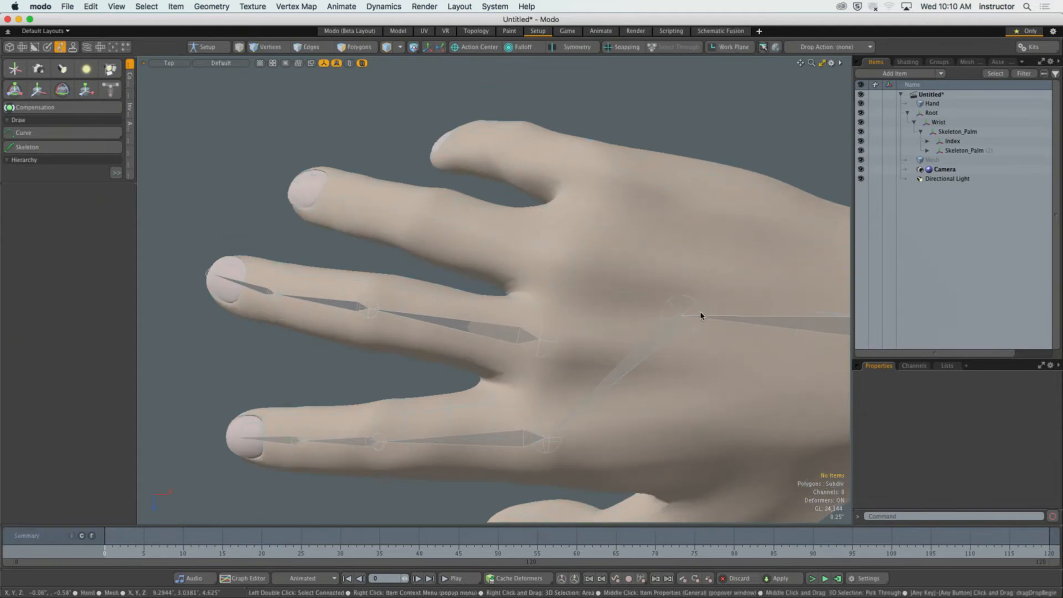
{"action": "key", "text": "a"}
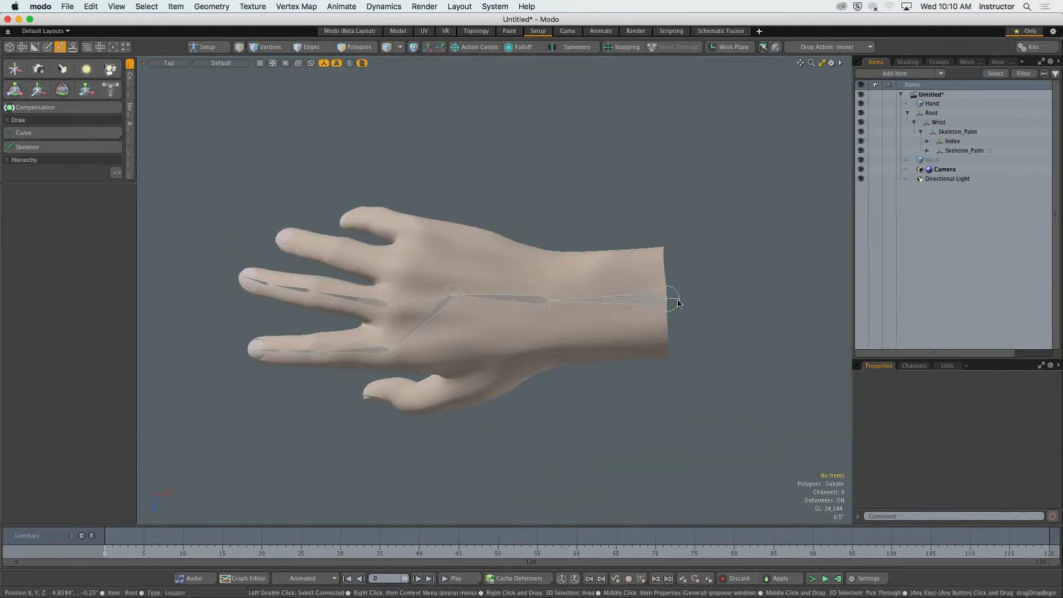
{"action": "double_click", "coordinate": [586, 304]}
{"action": "left_click_drag", "start_coordinate": [469, 290], "coordinate": [593, 325], "text": "alt+shift"}
{"action": "left_click_drag", "start_coordinate": [593, 325], "coordinate": [608, 312], "text": "alt+shift"}
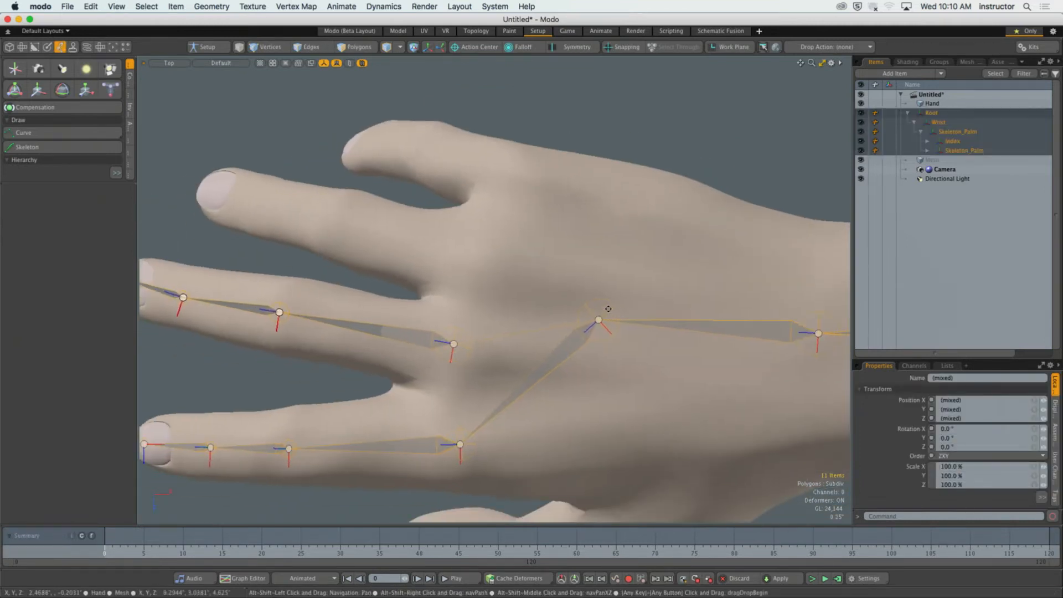
{"action": "left_click", "coordinate": [84, 148]}
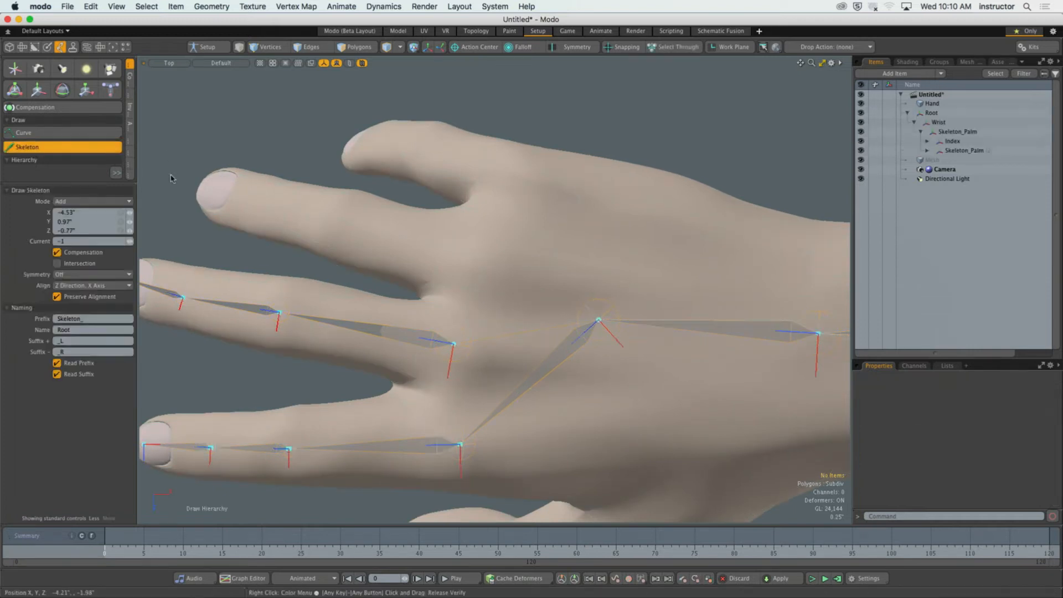
{"action": "left_click", "coordinate": [599, 321]}
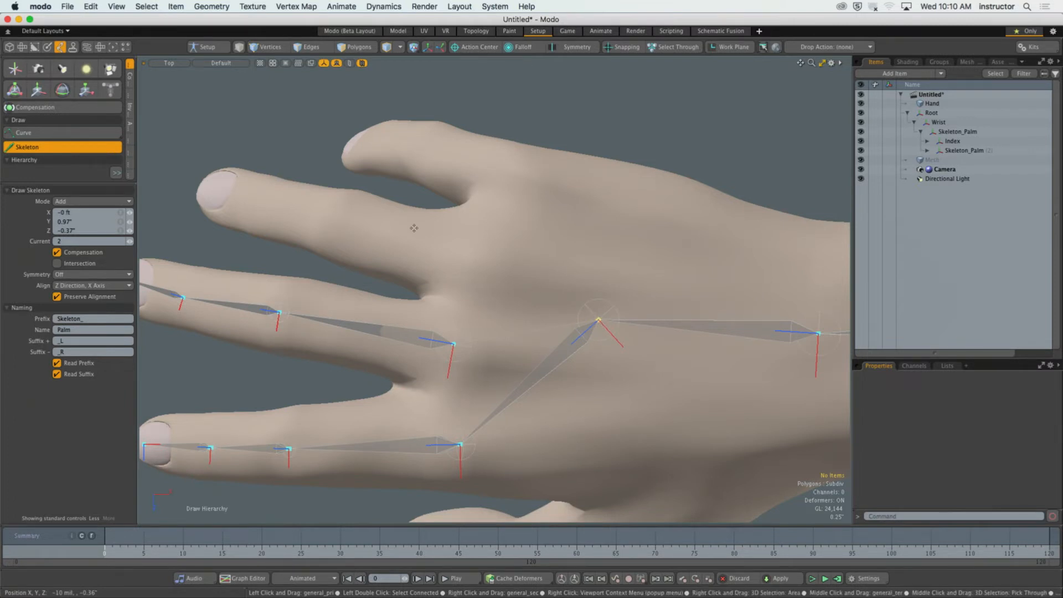
{"action": "left_click", "coordinate": [486, 260]}
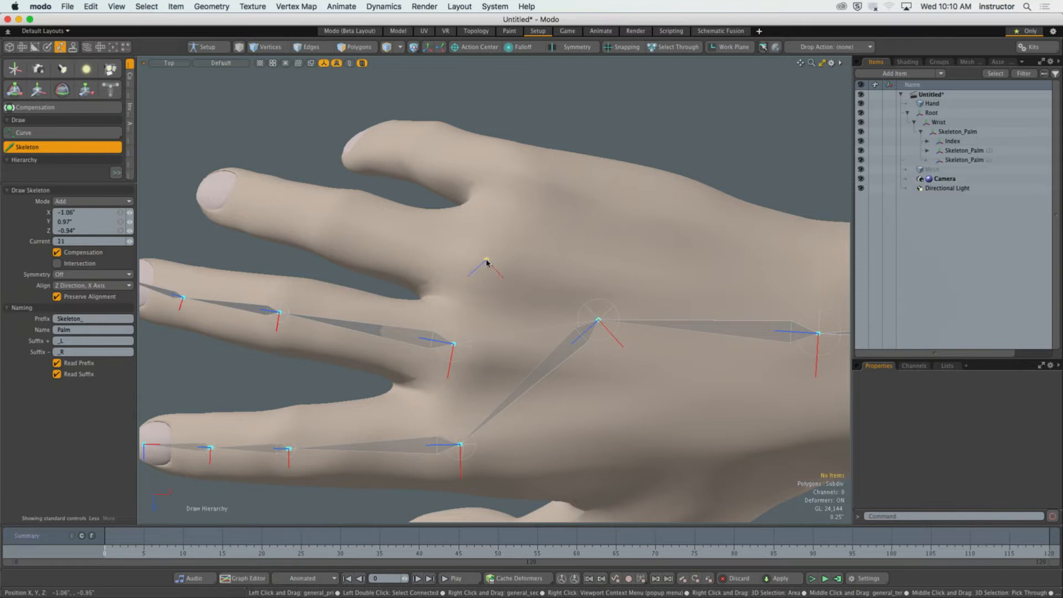
{"action": "left_click", "coordinate": [334, 223]}
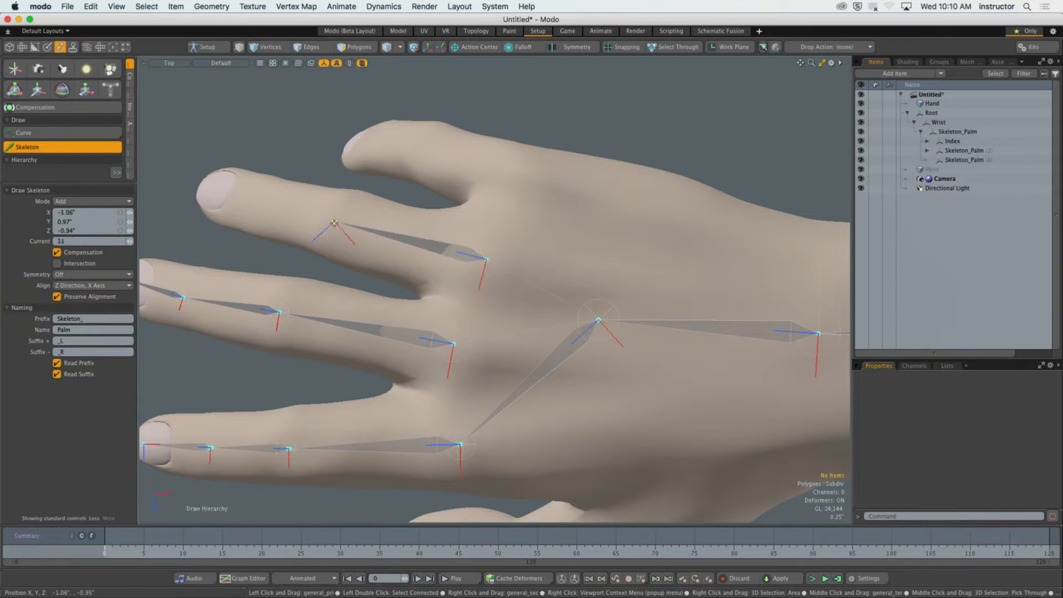
{"action": "left_click", "coordinate": [255, 199]}
{"action": "left_click", "coordinate": [198, 184]}
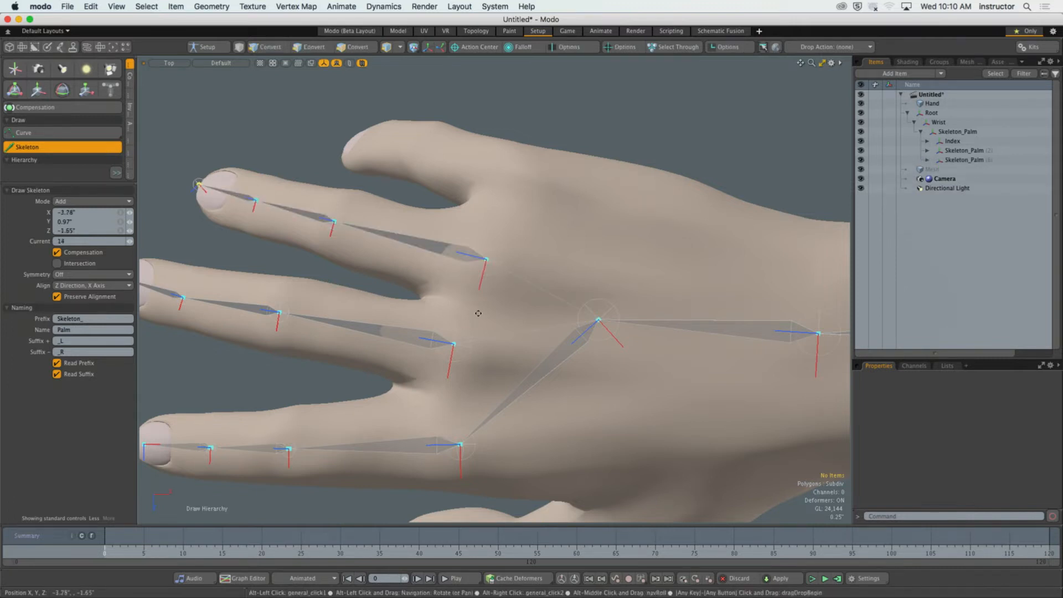
Examine how the middle and ring finger joint chains fit inside the fingers from the Left, Front and Perspective views.
{"action": "left_click_drag", "start_coordinate": [477, 322], "coordinate": [584, 398], "text": "alt+shift"}
{"action": "scroll", "coordinate": [557, 315], "scroll_direction": "up", "scroll_amount": 3}
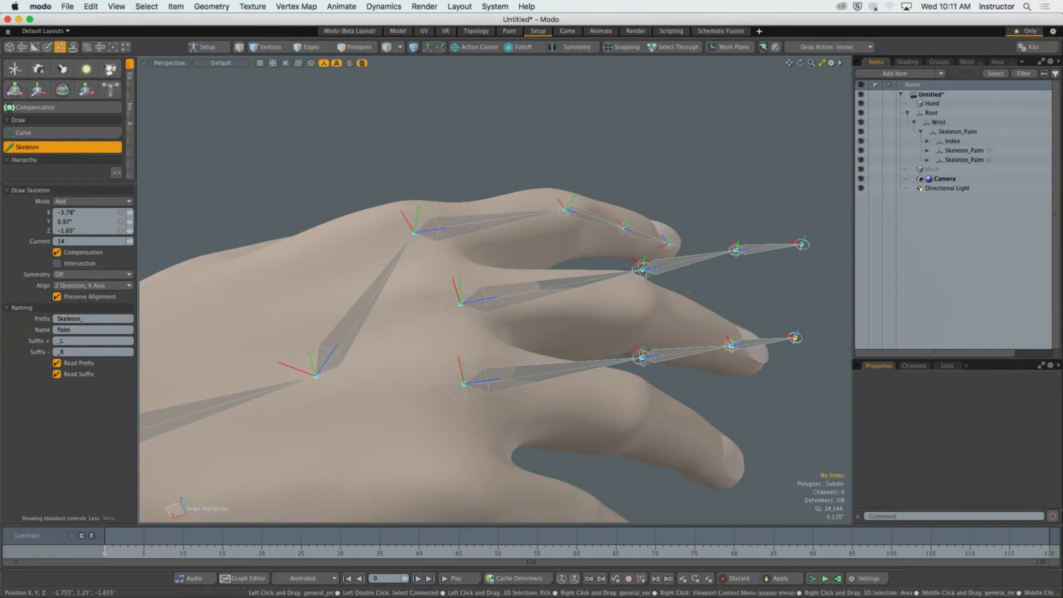
{"action": "key", "text": "ctrl+space"}
{"action": "left_click", "coordinate": [631, 301]}
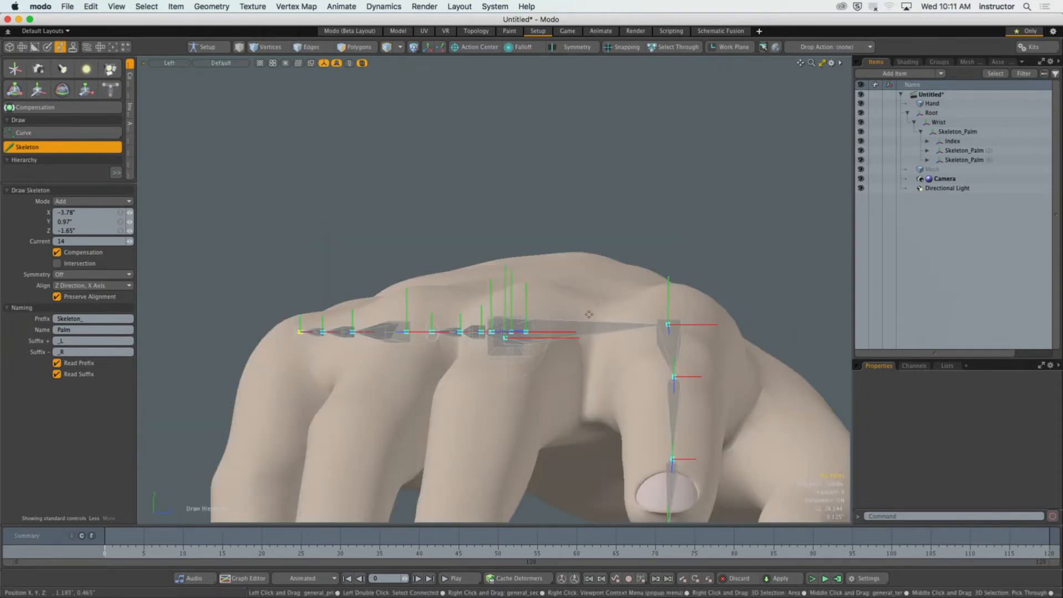
{"action": "key", "text": "ctrl+space"}
{"action": "left_click", "coordinate": [637, 358]}
{"action": "left_click_drag", "start_coordinate": [587, 369], "coordinate": [643, 300], "text": "alt+shift"}
{"action": "scroll", "coordinate": [642, 300], "scroll_direction": "down", "scroll_amount": 5}
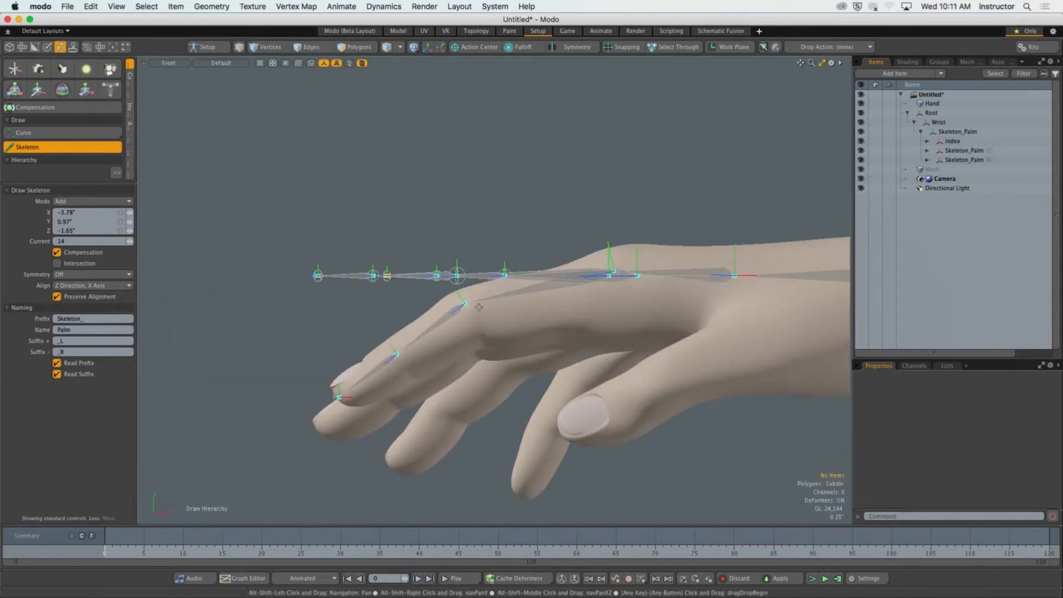
{"action": "scroll", "coordinate": [501, 296], "scroll_direction": "up", "scroll_amount": 4}
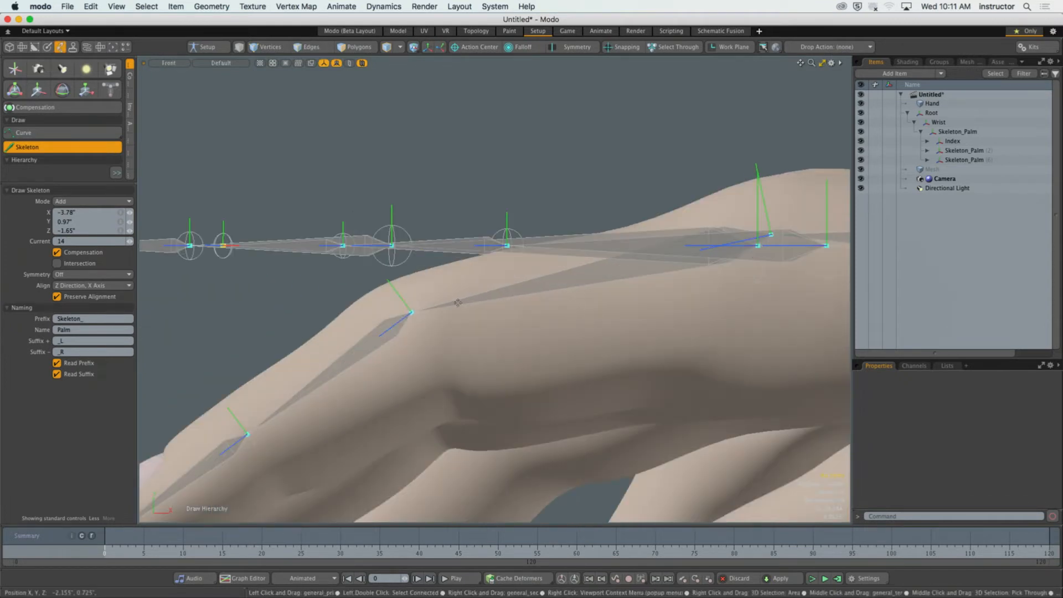
{"action": "scroll", "coordinate": [457, 303], "scroll_direction": "down", "scroll_amount": 3}
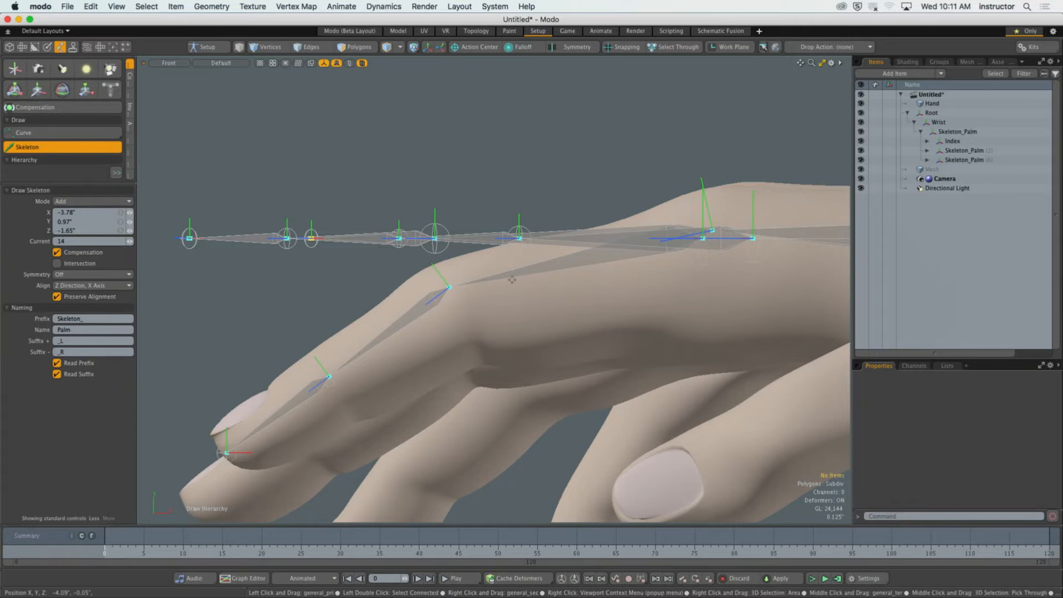
{"action": "left_click_drag", "start_coordinate": [491, 276], "coordinate": [436, 330], "text": "alt+shift"}
{"action": "key", "text": "ctrl+space"}
{"action": "left_click", "coordinate": [539, 240]}
{"action": "left_click_drag", "start_coordinate": [554, 382], "coordinate": [520, 316], "text": "alt+shift"}
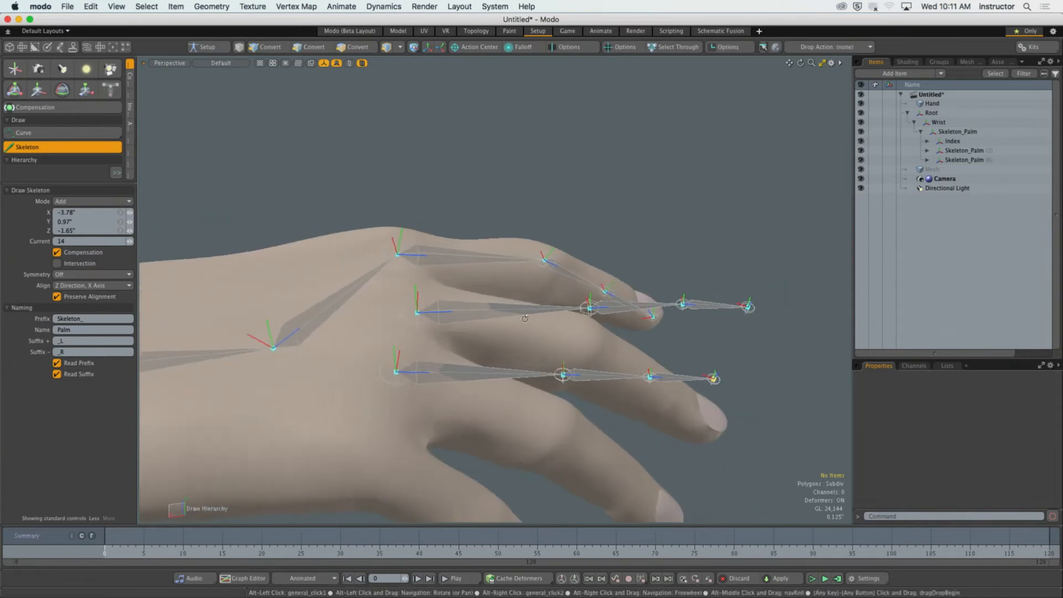
Undo the joints drawn for the ring and middle fingers, keeping only the index finger chain.
{"action": "key", "text": "super+z"}
{"action": "key", "text": "super+z"}
{"action": "key", "text": "super+z"}
{"action": "key", "text": "super+z"}
{"action": "key", "text": "super+z"}
{"action": "key", "text": "super+z"}
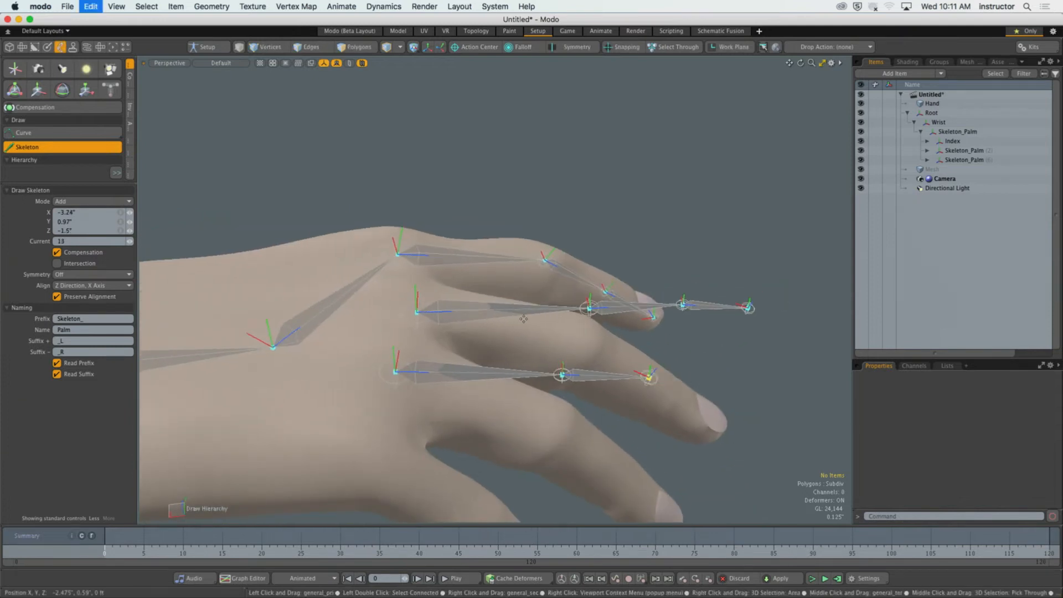
{"action": "key", "text": "super+z"}
{"action": "key", "text": "super+z"}
{"action": "key", "text": "super+z"}
{"action": "key", "text": "super+z"}
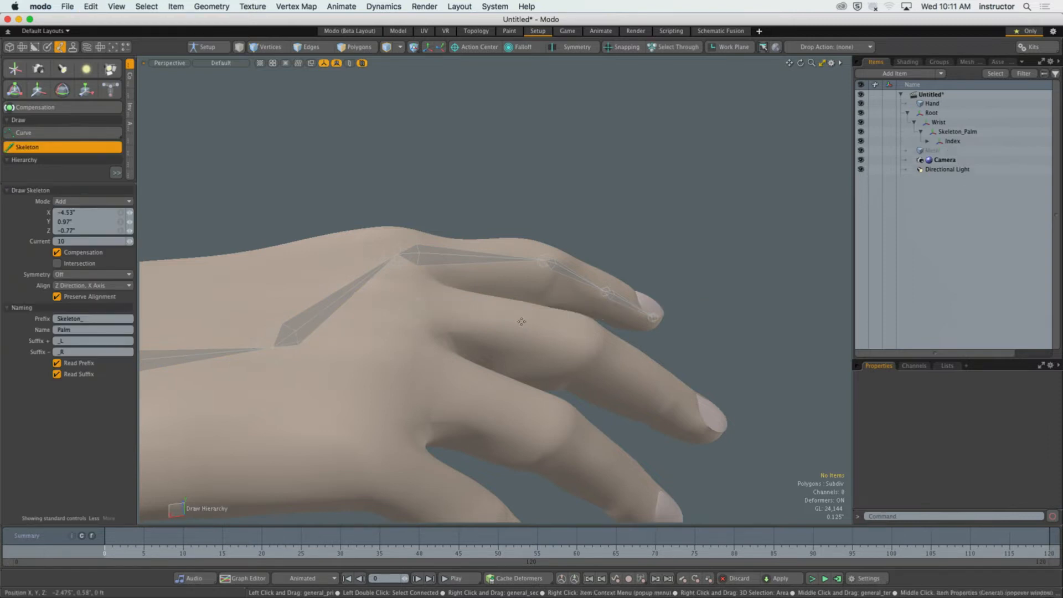
Restart the Skeleton tool with the palm joint as the current parent and enable the Intersection option.
{"action": "left_click_drag", "start_coordinate": [498, 310], "coordinate": [576, 293], "text": "alt+shift"}
{"action": "left_click_drag", "start_coordinate": [576, 294], "coordinate": [472, 228], "text": "ctrl+alt"}
{"action": "key", "text": "space"}
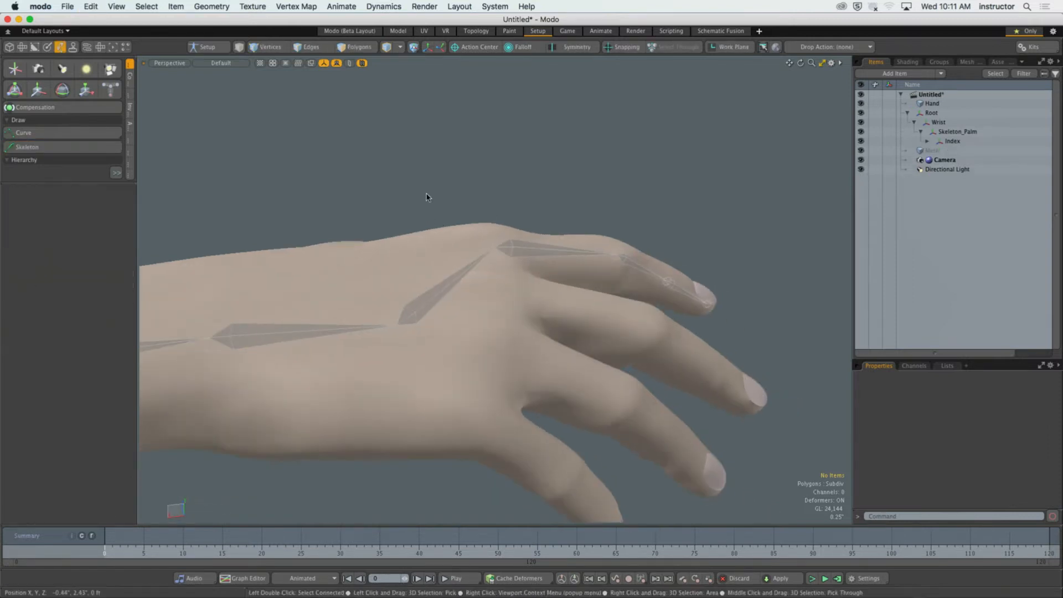
{"action": "mouse_move", "coordinate": [354, 306]}
{"action": "left_mouse_down", "text": "ctrl+alt"}
{"action": "mouse_move", "coordinate": [332, 308]}
{"action": "mouse_move", "coordinate": [361, 269]}
{"action": "left_mouse_up", "text": "ctrl+alt"}
{"action": "double_click", "coordinate": [342, 318]}
{"action": "left_click", "coordinate": [27, 148]}
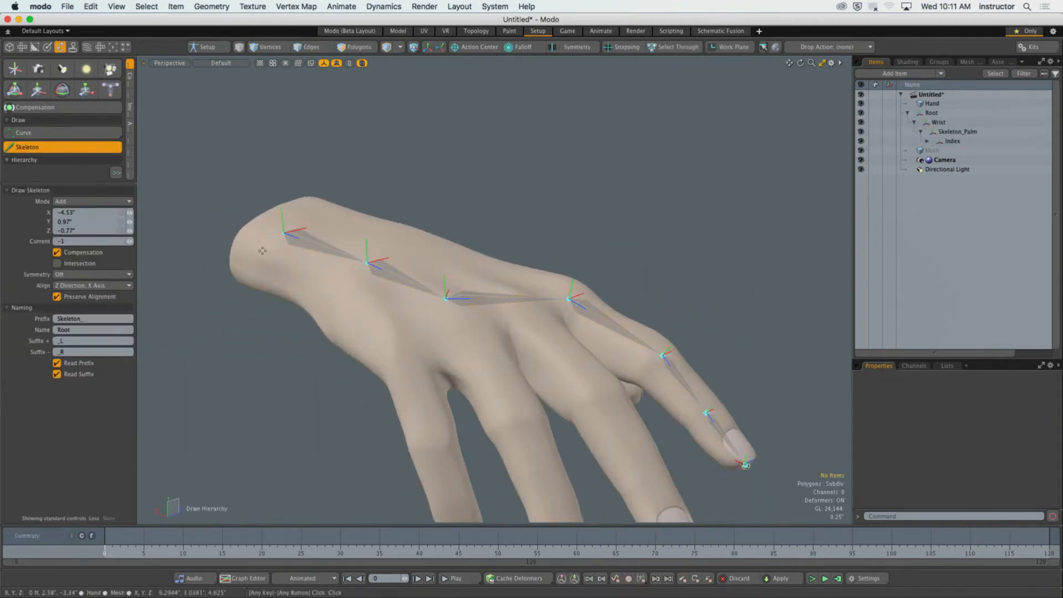
{"action": "left_click", "coordinate": [446, 297]}
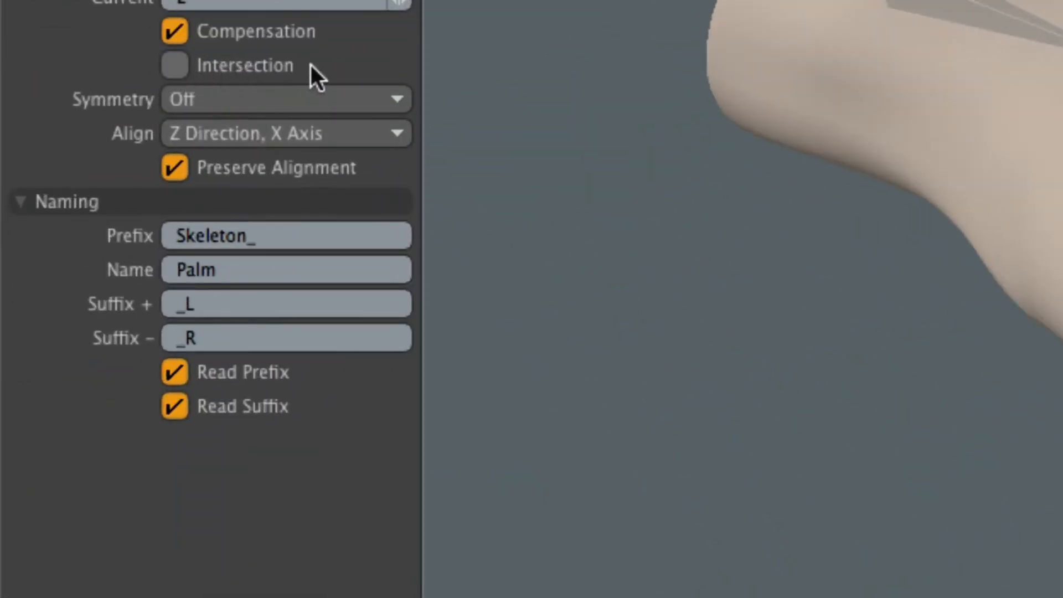
{"action": "left_click", "coordinate": [238, 66]}
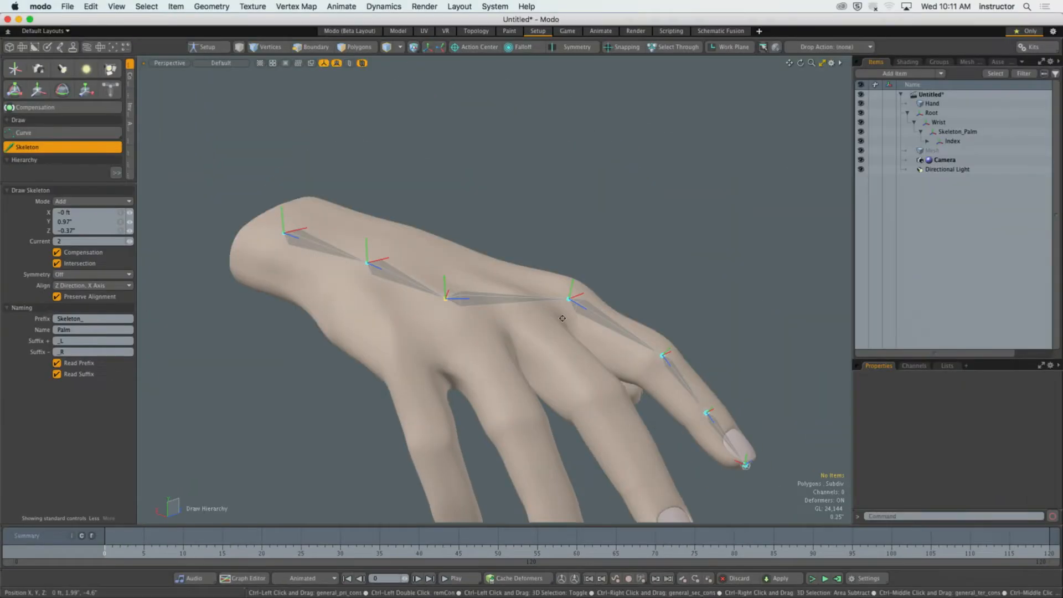
Draw a four-joint chain inside the middle finger in the Perspective view, branching from the palm joint and running from knuckle to fingertip.
{"action": "left_click_drag", "start_coordinate": [581, 349], "coordinate": [539, 273], "text": "alt+shift"}
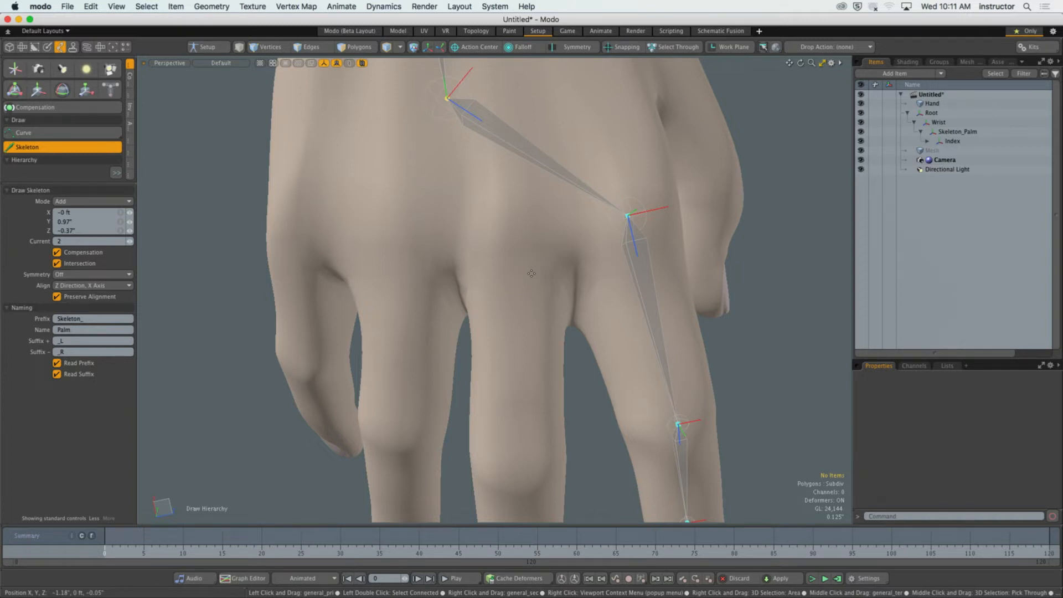
{"action": "left_click", "coordinate": [512, 235]}
{"action": "left_click_drag", "start_coordinate": [512, 234], "coordinate": [509, 270], "text": "alt"}
{"action": "left_click", "coordinate": [502, 327]}
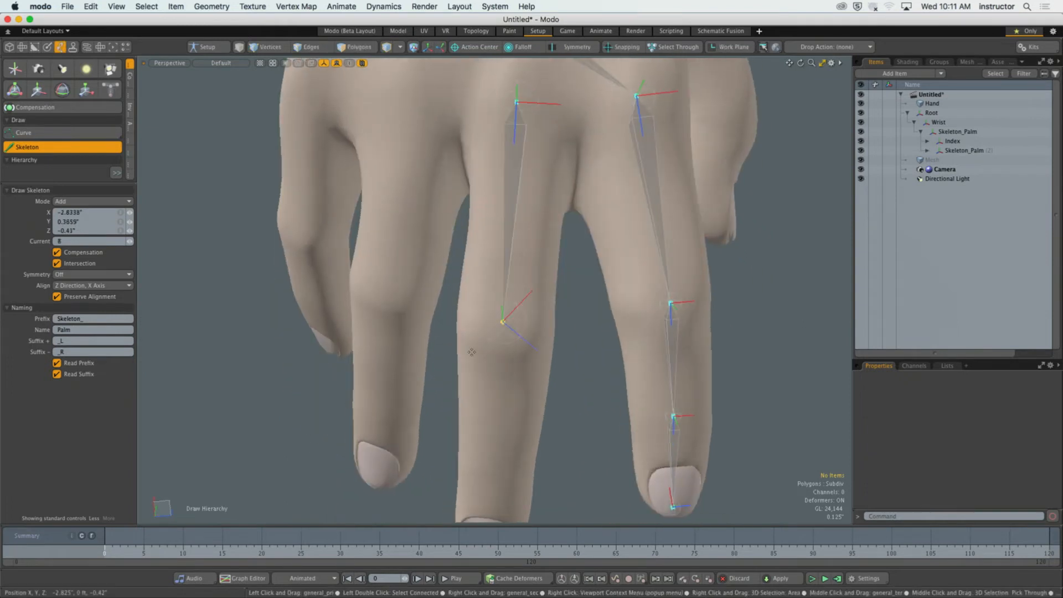
{"action": "mouse_move", "coordinate": [503, 326]}
{"action": "left_mouse_down", "text": "alt"}
{"action": "mouse_move", "coordinate": [516, 221]}
{"action": "mouse_move", "coordinate": [406, 231]}
{"action": "left_mouse_up", "text": "alt"}
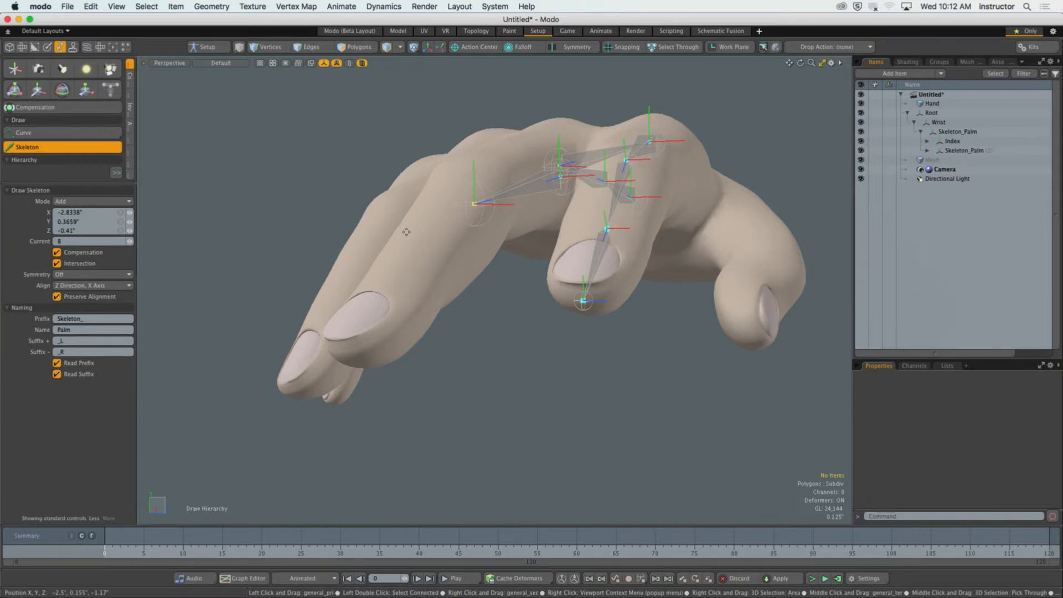
{"action": "left_click_drag", "start_coordinate": [441, 281], "coordinate": [558, 337], "text": "alt"}
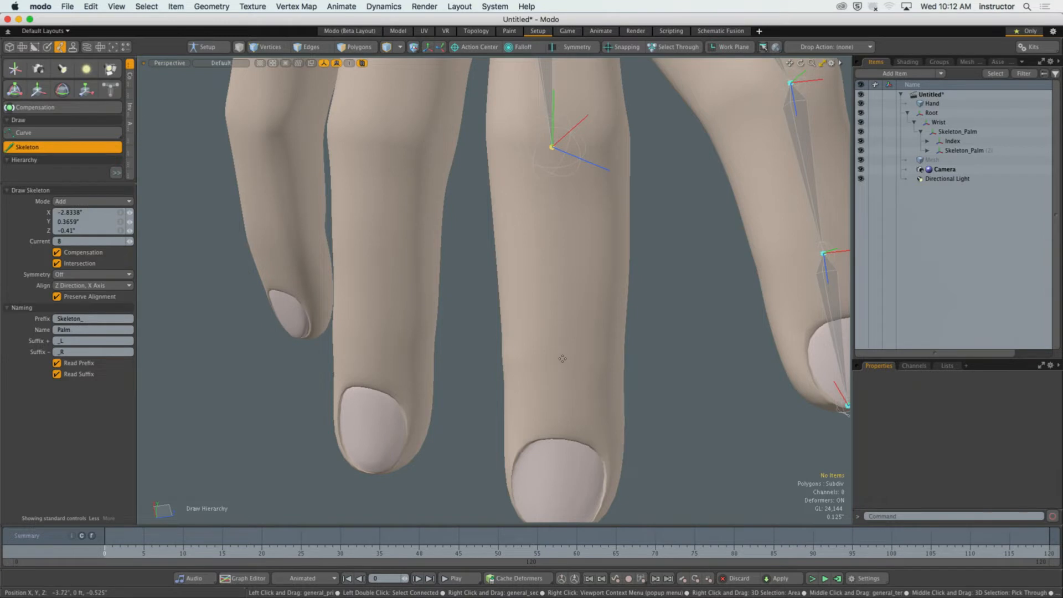
{"action": "left_click", "coordinate": [562, 359]}
{"action": "left_click", "coordinate": [567, 439]}
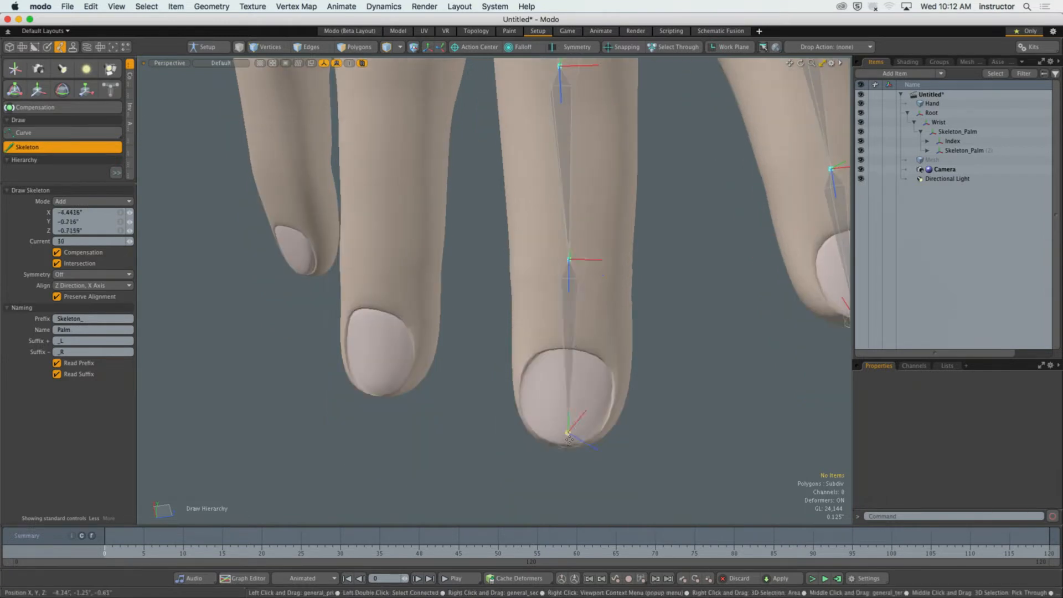
{"action": "left_click_drag", "start_coordinate": [568, 439], "coordinate": [566, 313], "text": "alt"}
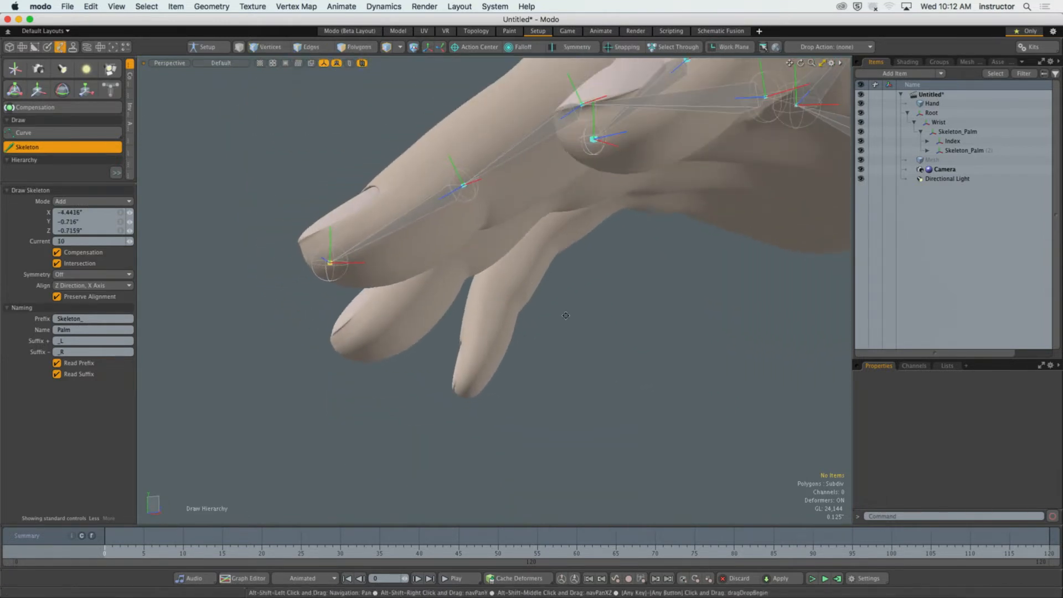
{"action": "scroll", "coordinate": [469, 178], "scroll_direction": "up", "scroll_amount": 5}
{"action": "left_click_drag", "start_coordinate": [471, 183], "coordinate": [498, 265], "text": "alt"}
{"action": "scroll", "coordinate": [672, 325], "scroll_direction": "down", "scroll_amount": 5}
{"action": "left_click_drag", "start_coordinate": [498, 266], "coordinate": [493, 331], "text": "alt"}
Draw a four-joint chain from the palm joint through the ring finger to its tip and adjust its third joint to about Y -0.35".
{"action": "left_click", "coordinate": [453, 122]}
{"action": "left_click_drag", "start_coordinate": [442, 158], "coordinate": [579, 255], "text": "alt"}
{"action": "left_click_drag", "start_coordinate": [530, 227], "coordinate": [619, 296], "text": "alt"}
{"action": "left_click", "coordinate": [529, 239]}
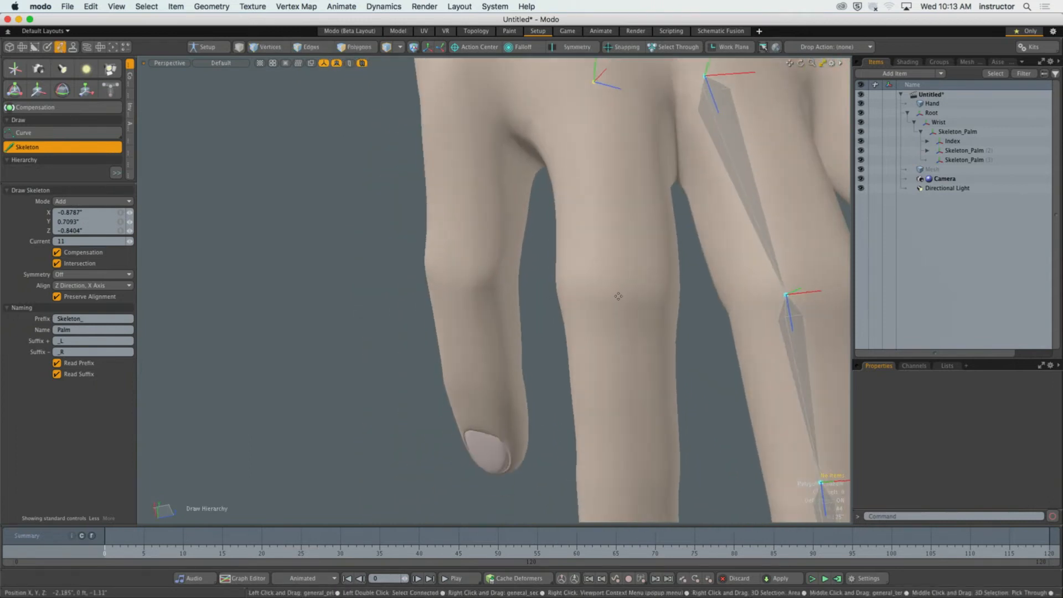
{"action": "left_click", "coordinate": [618, 285]}
{"action": "left_click_drag", "start_coordinate": [618, 336], "coordinate": [613, 180], "text": "alt+shift"}
{"action": "left_click", "coordinate": [592, 287]}
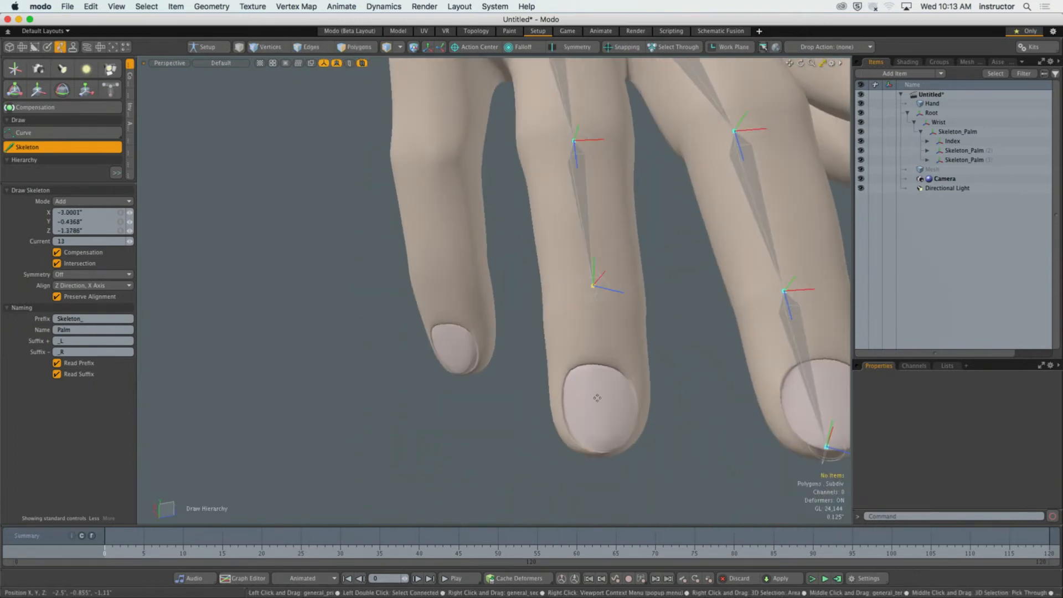
{"action": "left_click", "coordinate": [604, 445]}
{"action": "left_click_drag", "start_coordinate": [604, 445], "coordinate": [577, 352], "text": "alt"}
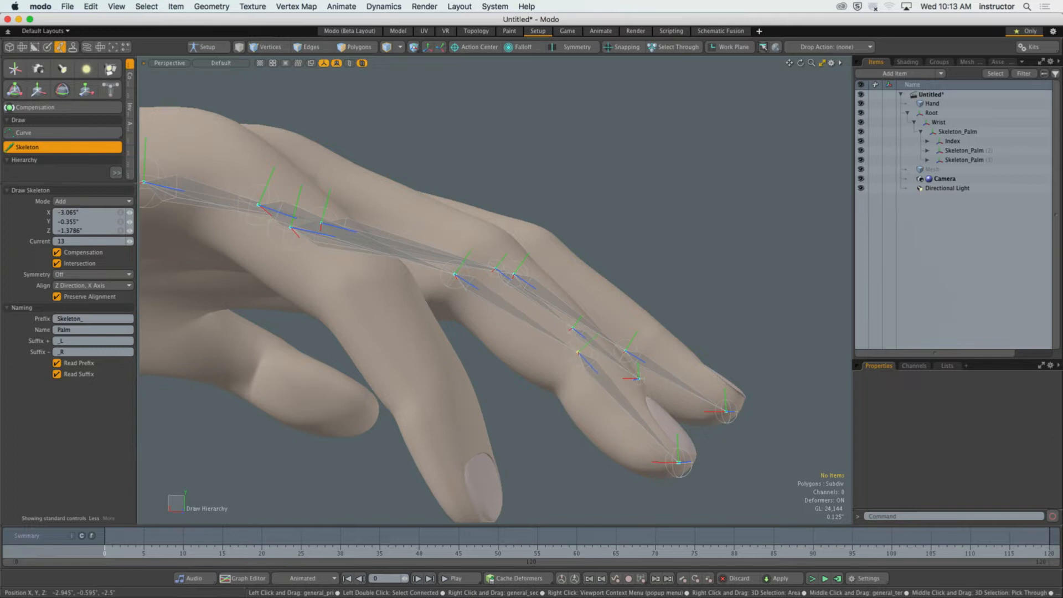
Draw a four-joint chain from the palm joint through the little finger, from its knuckle to the fingertip.
{"action": "left_click", "coordinate": [453, 276]}
{"action": "left_click_drag", "start_coordinate": [476, 261], "coordinate": [547, 341], "text": "alt"}
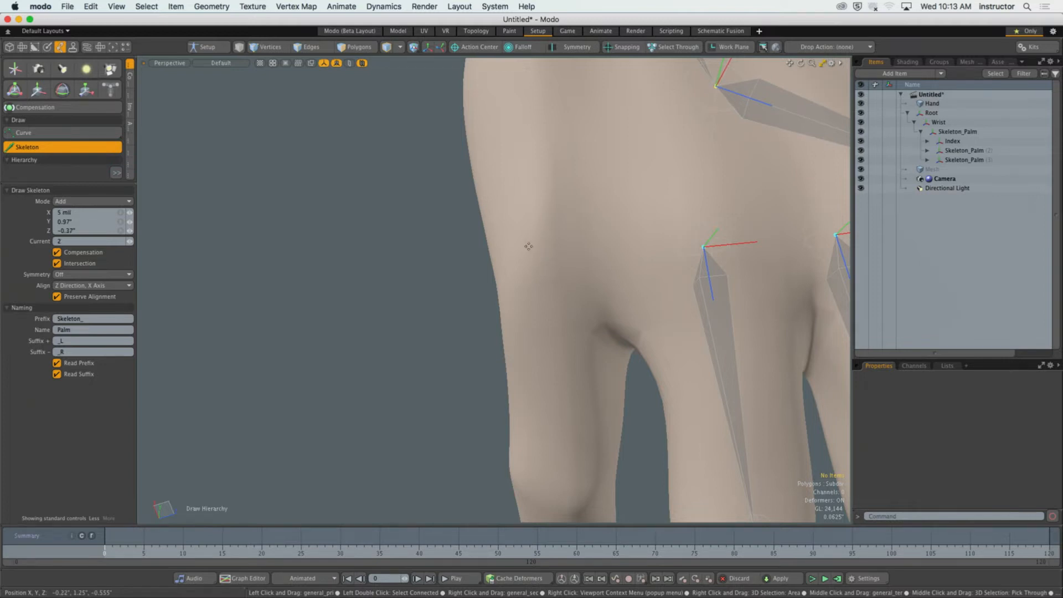
{"action": "left_click", "coordinate": [556, 248]}
{"action": "left_click_drag", "start_coordinate": [615, 318], "coordinate": [579, 360], "text": "alt"}
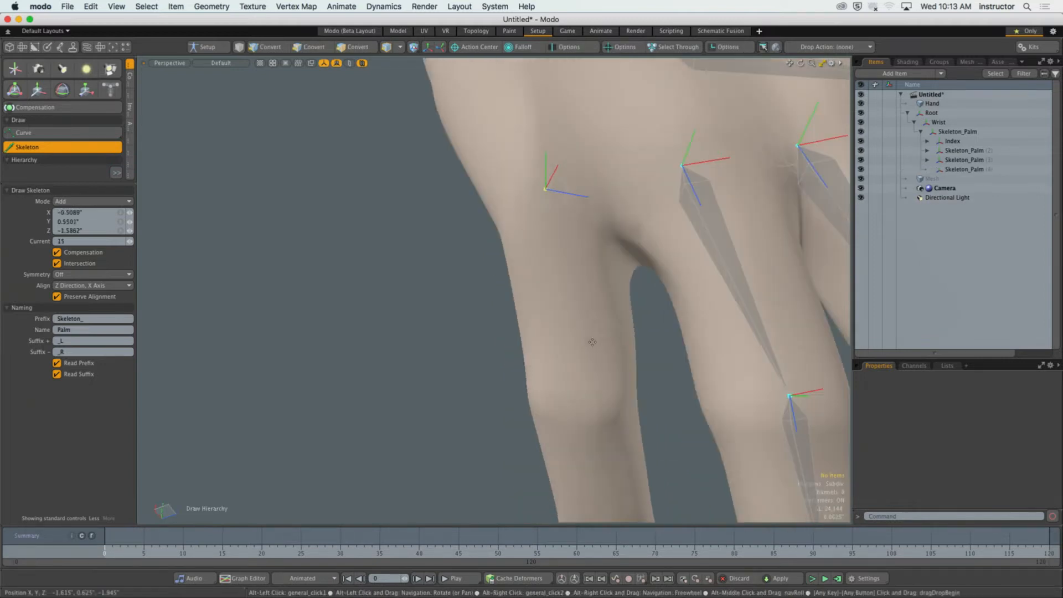
{"action": "left_click_drag", "start_coordinate": [589, 301], "coordinate": [549, 372], "text": "alt"}
{"action": "left_click", "coordinate": [549, 375]}
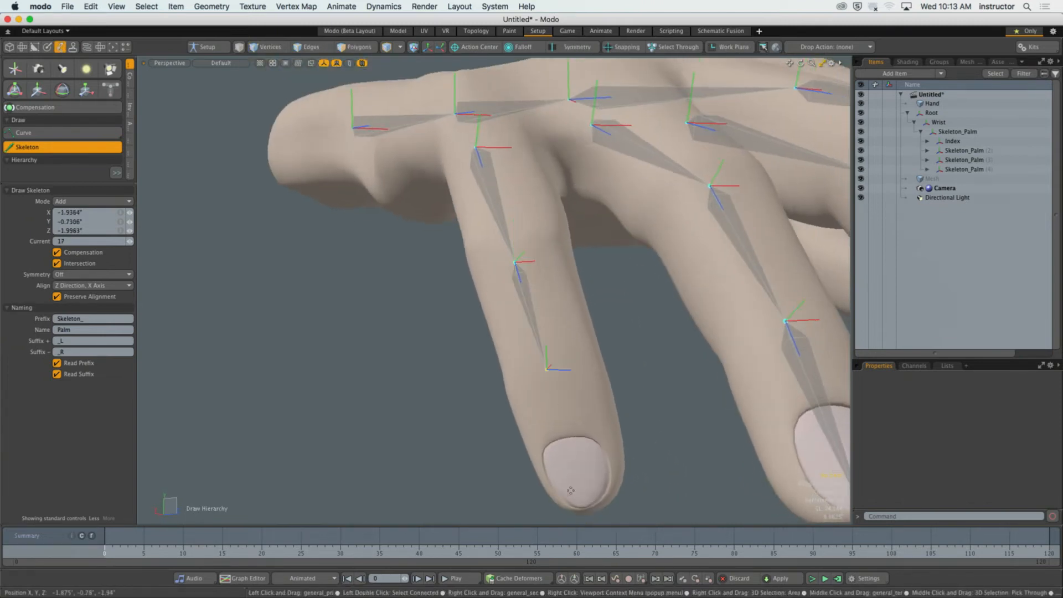
{"action": "left_click", "coordinate": [587, 502]}
{"action": "left_click_drag", "start_coordinate": [559, 481], "coordinate": [568, 443], "text": "alt"}
{"action": "mouse_move", "coordinate": [568, 443]}
{"action": "left_mouse_down", "text": "alt+shift"}
{"action": "mouse_move", "coordinate": [592, 445]}
{"action": "mouse_move", "coordinate": [576, 440]}
{"action": "left_mouse_up", "text": "alt+shift"}
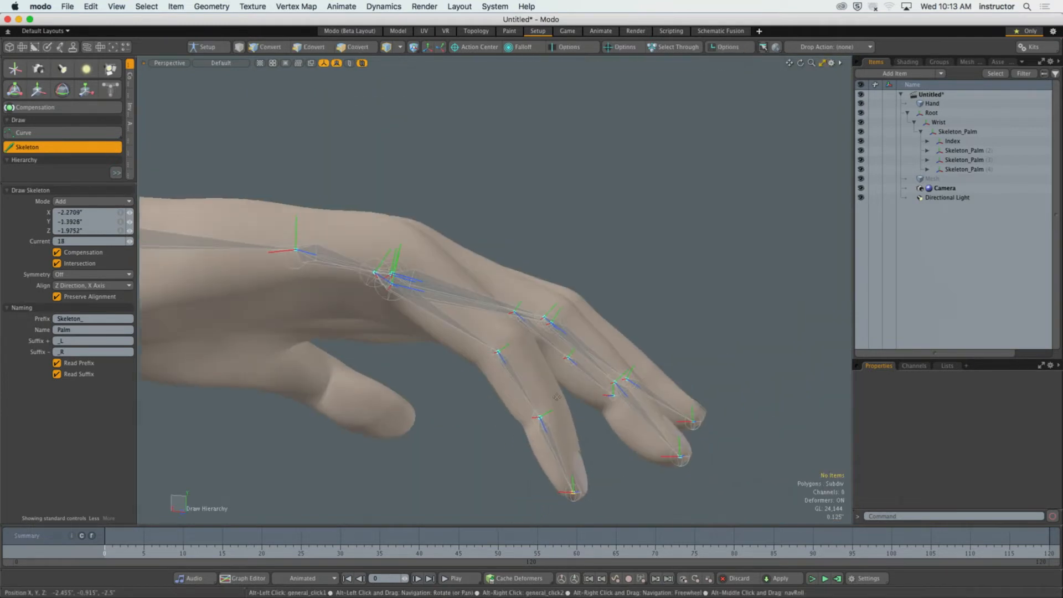
Reposition the little finger's third joint to about Y -0.65" and its knuckle joint to about Y 0.85".
{"action": "scroll", "coordinate": [531, 383], "scroll_direction": "up", "scroll_amount": 3}
{"action": "left_click_drag", "start_coordinate": [530, 381], "coordinate": [570, 376]}
{"action": "left_click_drag", "start_coordinate": [591, 423], "coordinate": [606, 417]}
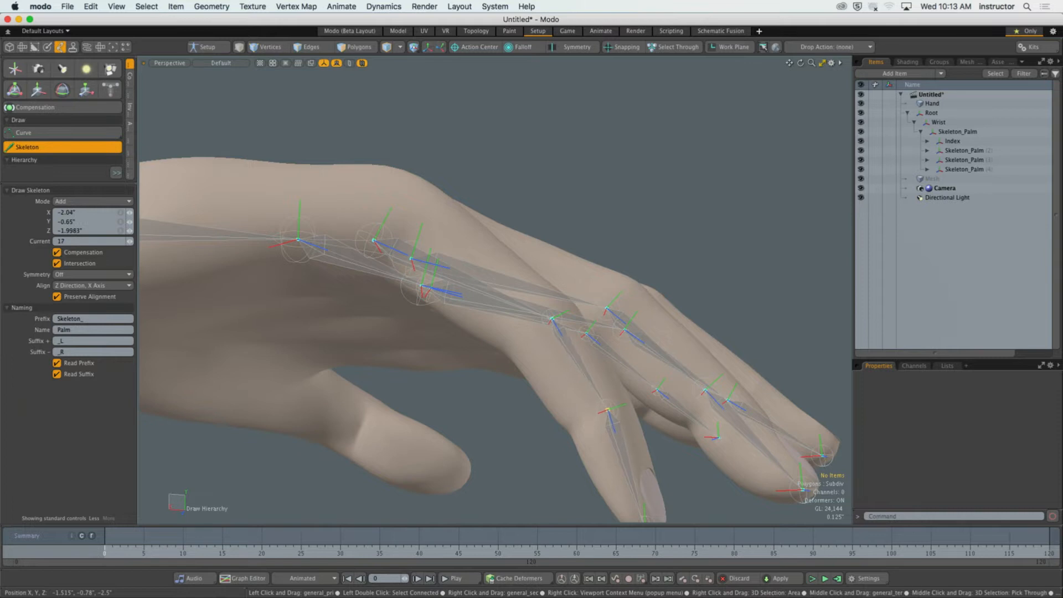
{"action": "left_click_drag", "start_coordinate": [576, 354], "coordinate": [523, 339]}
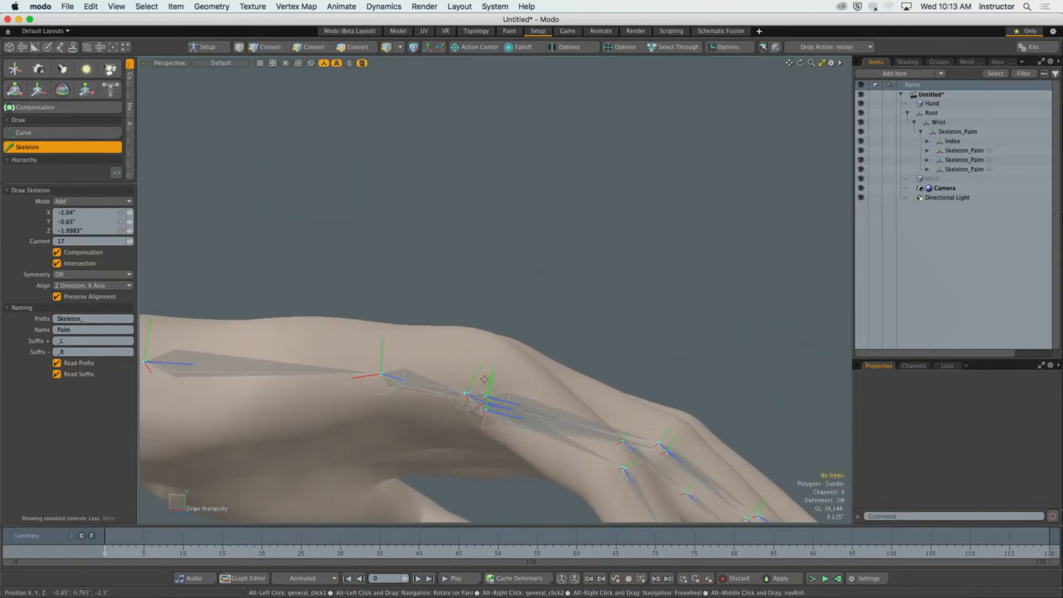
{"action": "left_click_drag", "start_coordinate": [468, 395], "coordinate": [334, 442]}
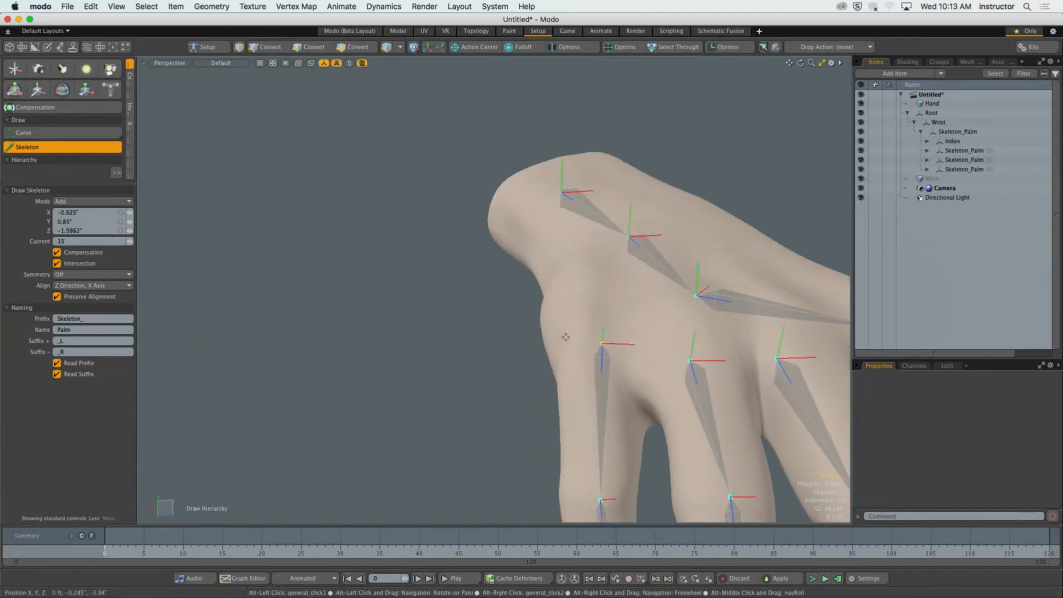
Adjust the little finger's knuckle joint to about Y 0.825", Z -1.715".
{"action": "left_click_drag", "start_coordinate": [603, 346], "coordinate": [608, 317]}
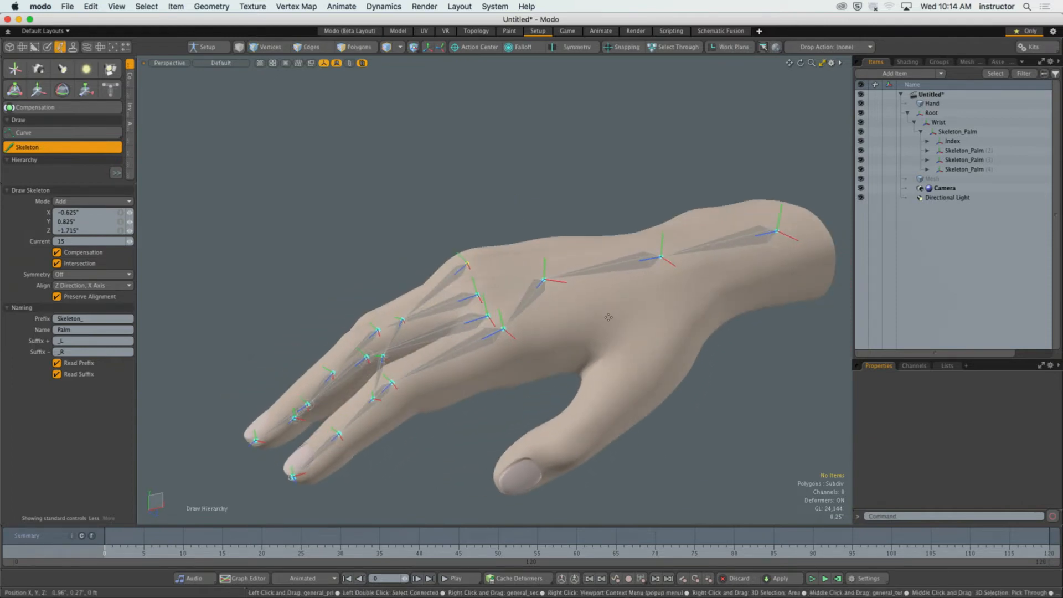
{"action": "left_click_drag", "start_coordinate": [639, 303], "coordinate": [531, 355], "text": "alt+shift"}
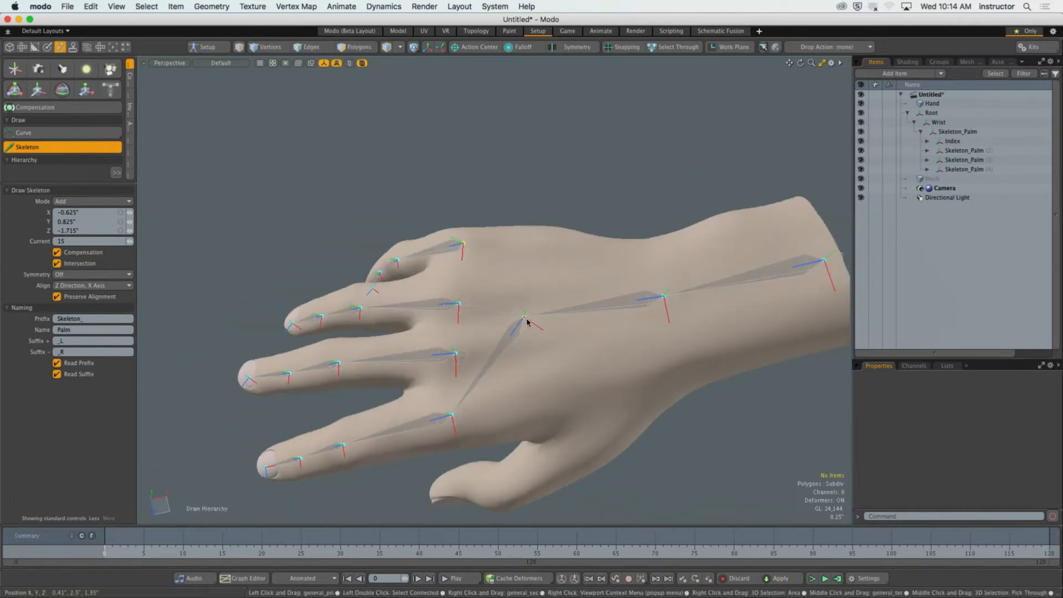
Draw a three-joint thumb chain branching from the wrist joint, running from the thumb's base to its tip.
{"action": "left_click", "coordinate": [664, 296]}
{"action": "left_click_drag", "start_coordinate": [653, 407], "coordinate": [656, 249], "text": "alt+shift"}
{"action": "left_click_drag", "start_coordinate": [612, 329], "coordinate": [549, 323], "text": "alt"}
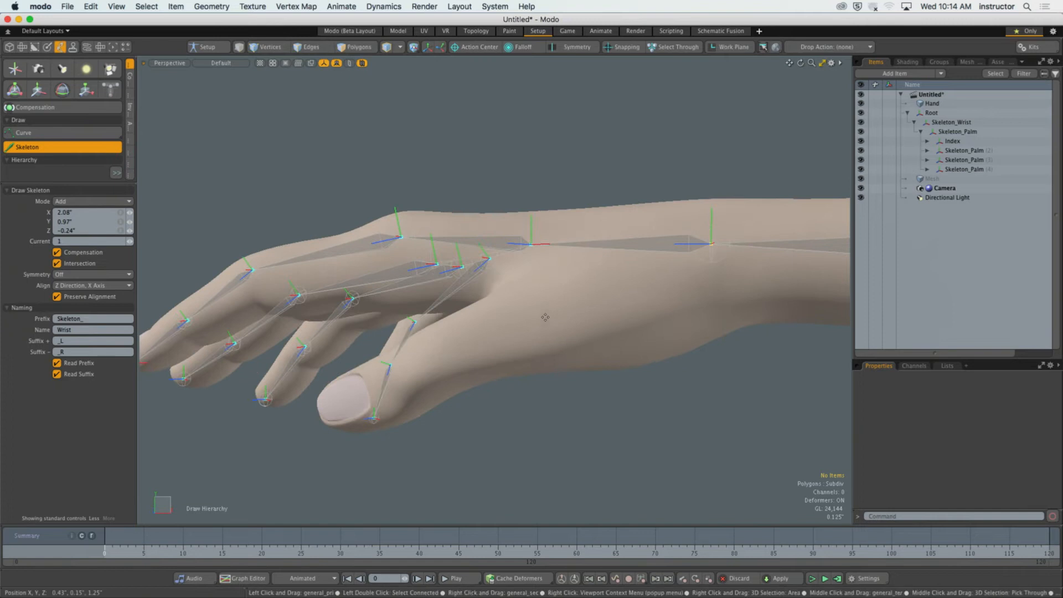
{"action": "left_click", "coordinate": [575, 303]}
{"action": "left_click", "coordinate": [439, 356]}
{"action": "left_click", "coordinate": [330, 410]}
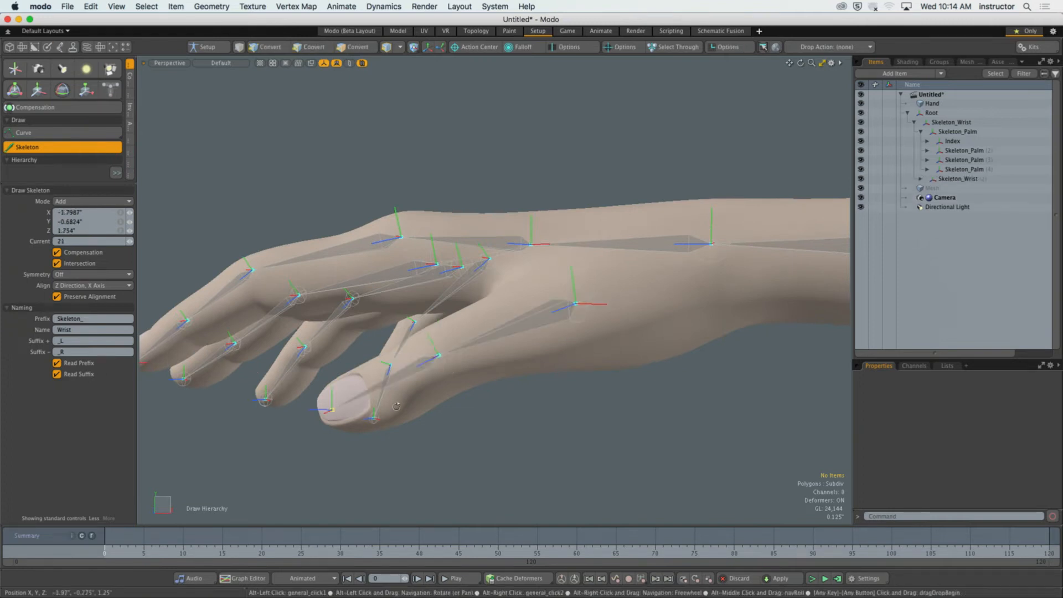
Center the thumb's base joint at about X 1.015", Z 1.515" and its middle joint at about X -0.97", Z 2.075", then exit skeleton drawing.
{"action": "left_click_drag", "start_coordinate": [437, 321], "coordinate": [554, 350], "text": "alt"}
{"action": "left_click_drag", "start_coordinate": [497, 251], "coordinate": [590, 313], "text": "alt"}
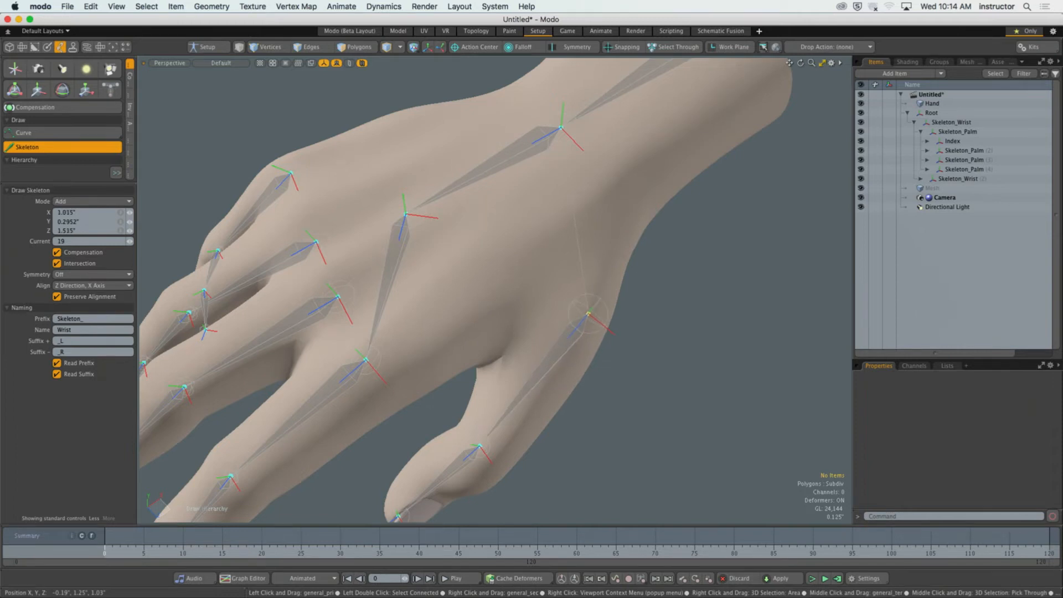
{"action": "left_click_drag", "start_coordinate": [470, 498], "coordinate": [530, 383], "text": "alt+shift"}
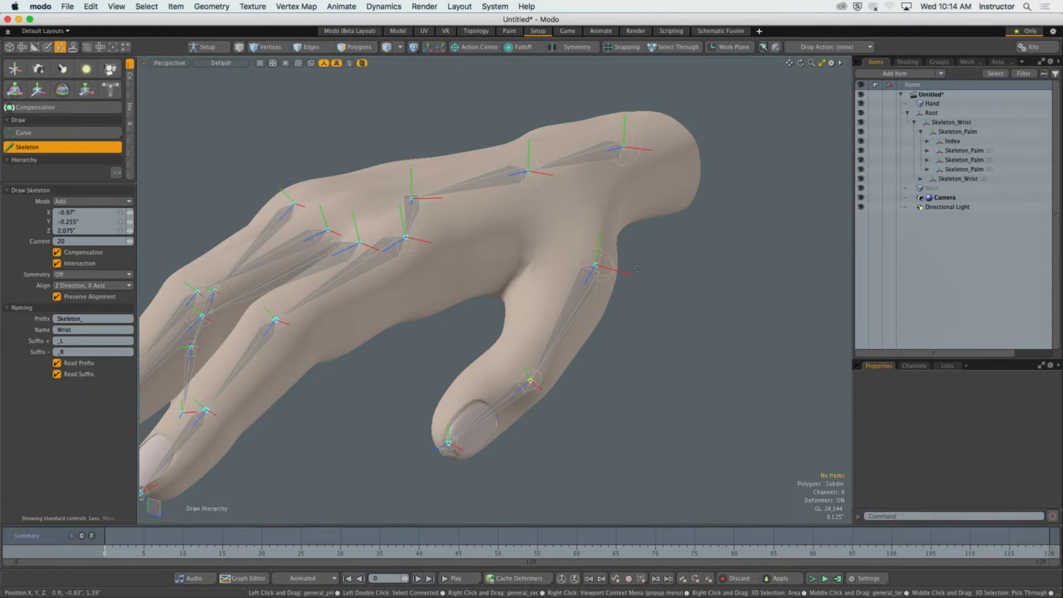
{"action": "left_click_drag", "start_coordinate": [530, 382], "coordinate": [597, 224], "text": "alt"}
{"action": "scroll", "coordinate": [569, 362], "scroll_direction": "down", "scroll_amount": 5}
{"action": "key", "text": "space"}
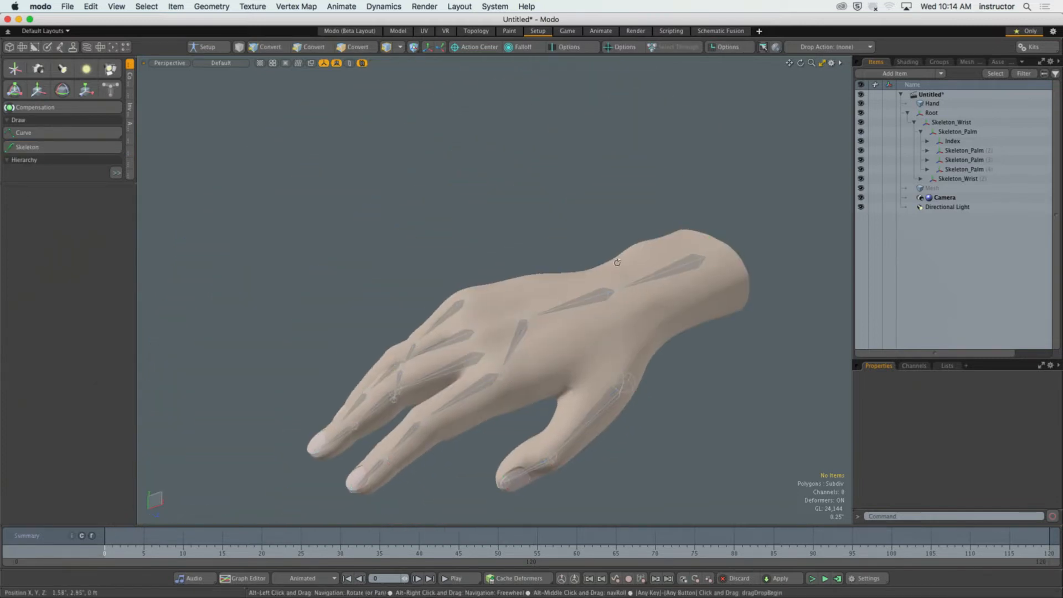
Select the entire skeleton hierarchy in the Perspective view, from the root joint to all fingertips, to inspect the rig.
{"action": "left_click_drag", "start_coordinate": [618, 260], "coordinate": [613, 224], "text": "alt"}
{"action": "left_click_drag", "start_coordinate": [585, 294], "coordinate": [611, 299], "text": "alt+shift"}
{"action": "scroll", "coordinate": [584, 244], "scroll_direction": "up", "scroll_amount": 5}
{"action": "left_click_drag", "start_coordinate": [610, 298], "coordinate": [613, 275], "text": "alt+shift"}
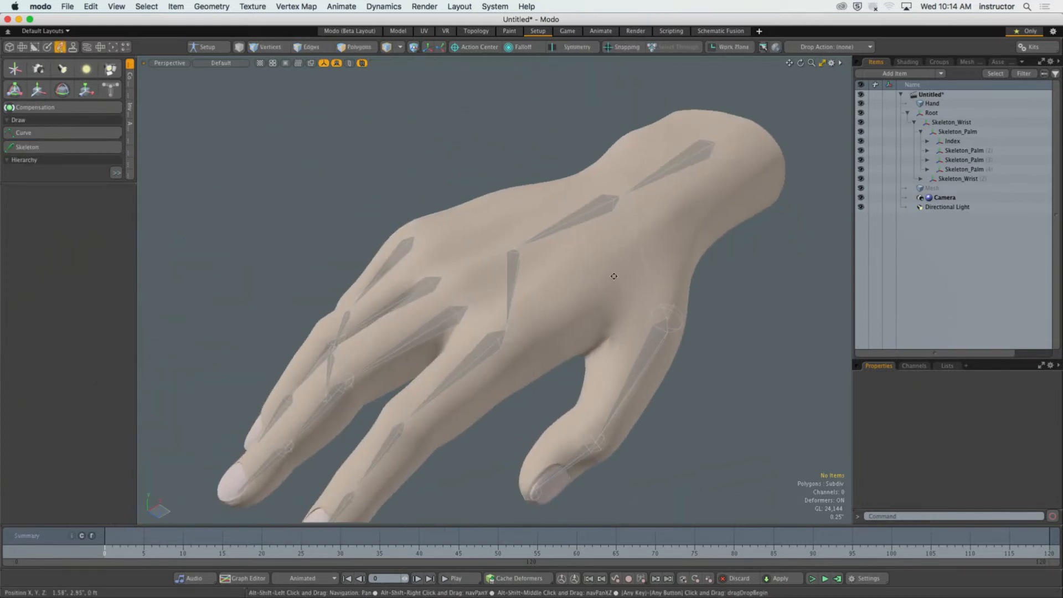
{"action": "double_click", "coordinate": [712, 153]}
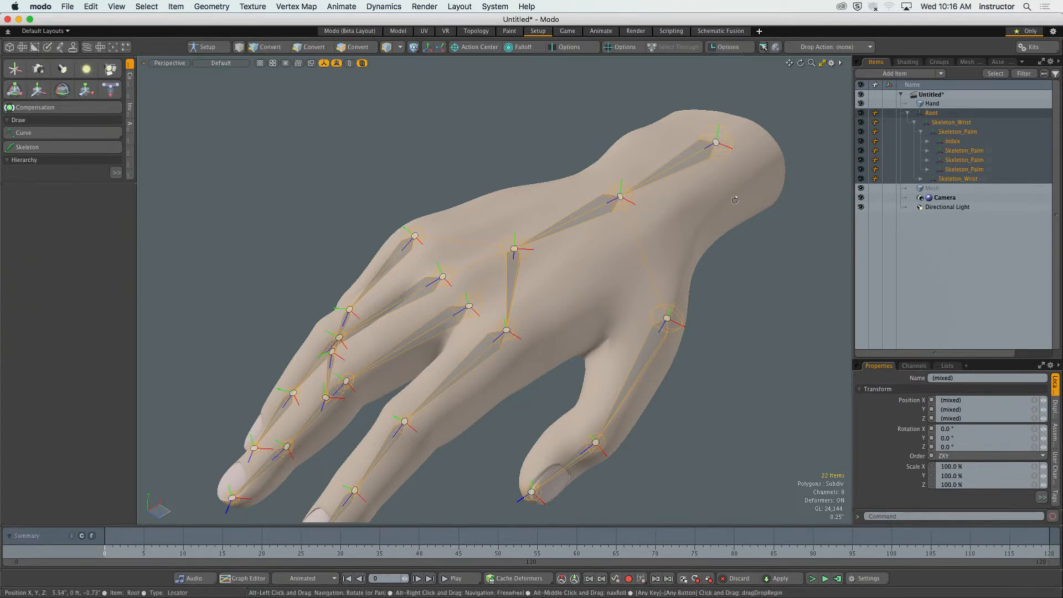
{"action": "left_click_drag", "start_coordinate": [727, 214], "coordinate": [719, 248], "text": "alt"}
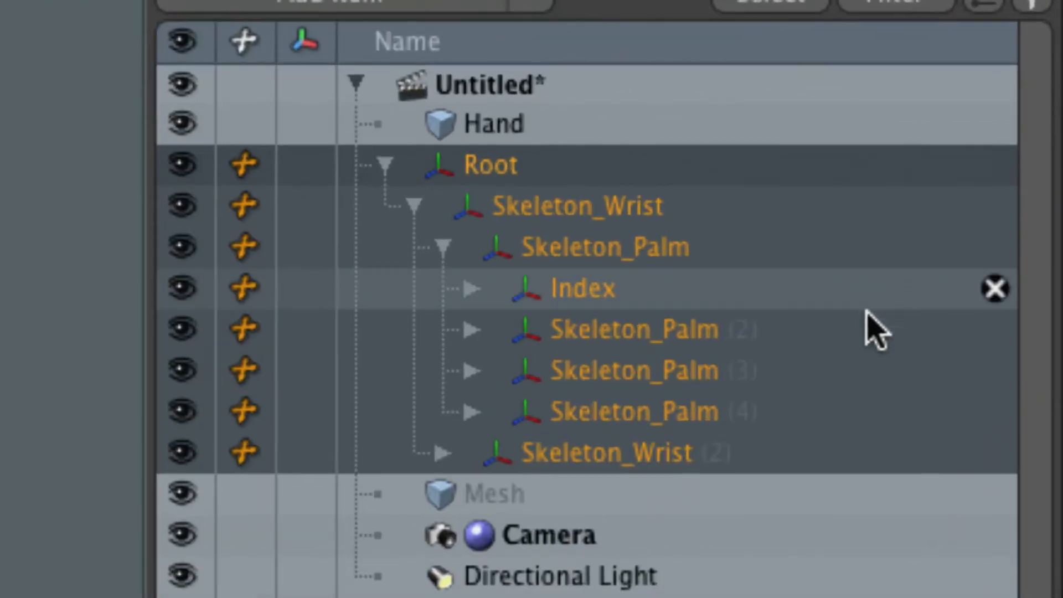
Select the finger and thumb branches one after another in the item hierarchy to review their names.
{"action": "left_click", "coordinate": [821, 276]}
{"action": "left_click", "coordinate": [734, 371]}
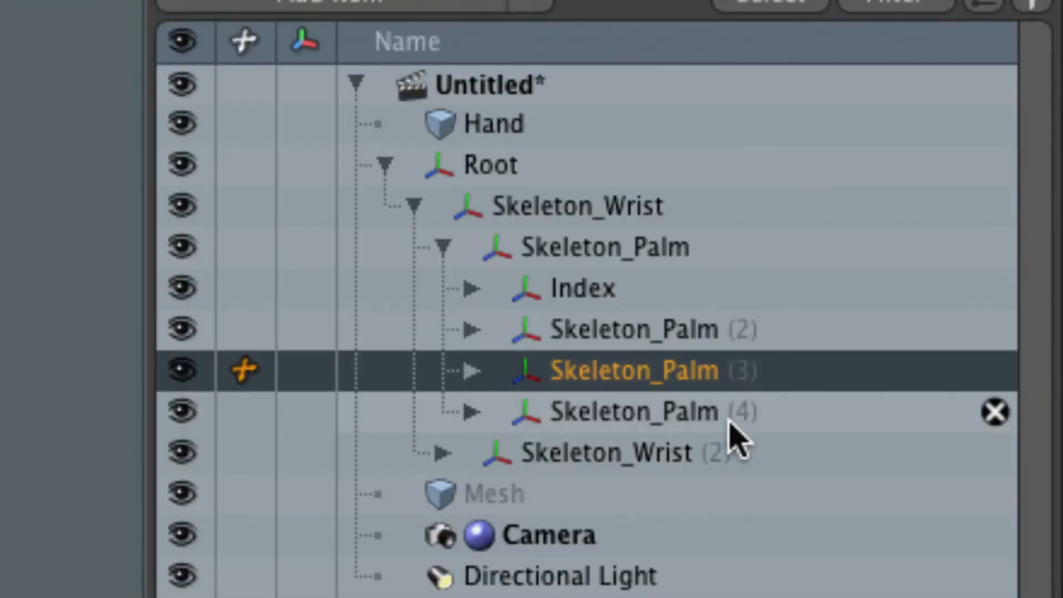
{"action": "left_click", "coordinate": [722, 413]}
{"action": "left_click", "coordinate": [736, 454]}
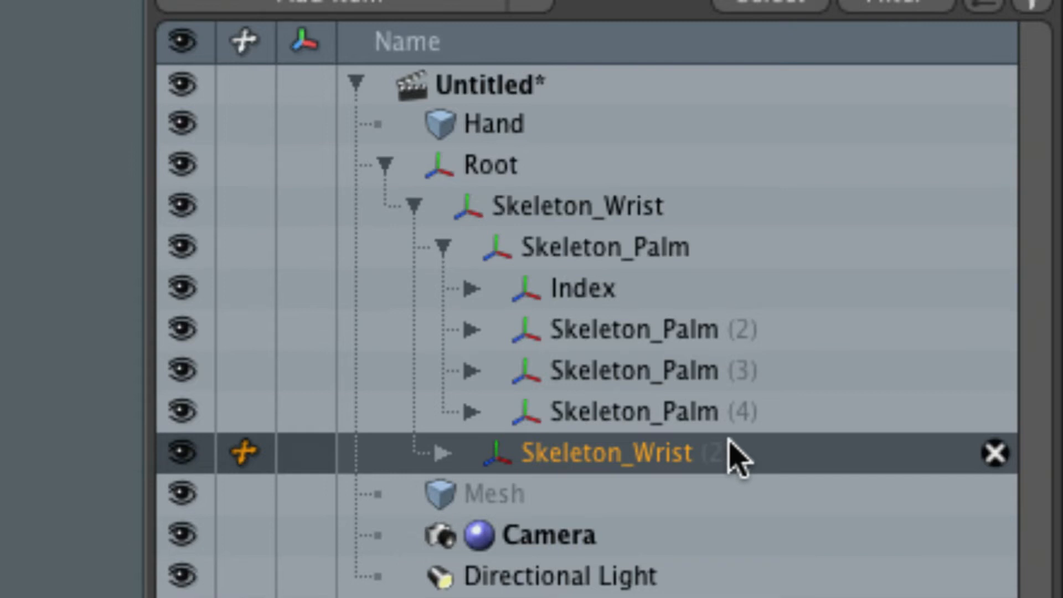
Rename the Skeleton_Palm (2) branch as "Middle".
{"action": "left_click", "coordinate": [682, 334]}
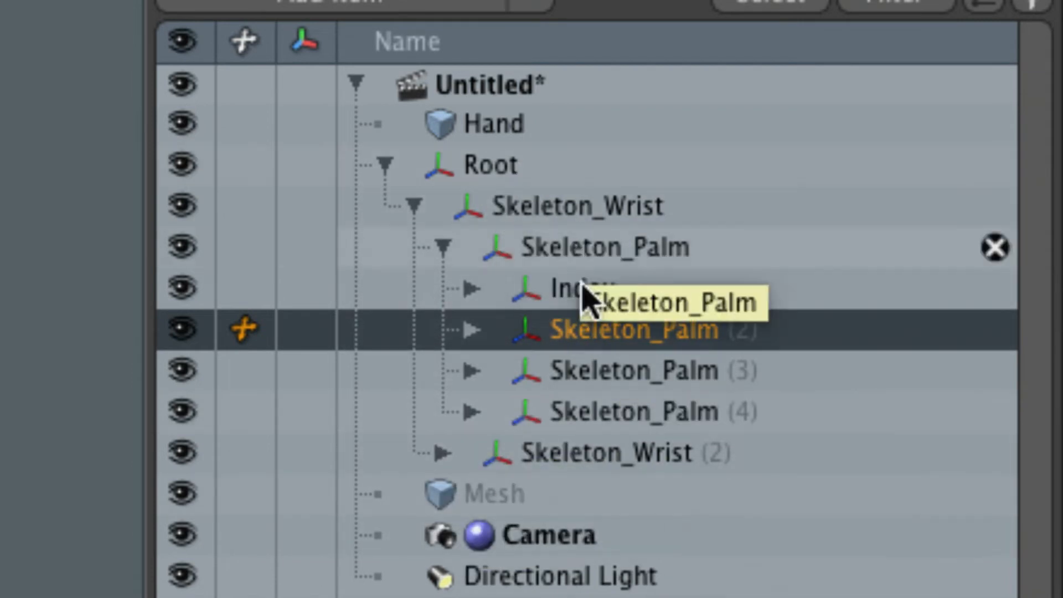
{"action": "left_click", "coordinate": [586, 340]}
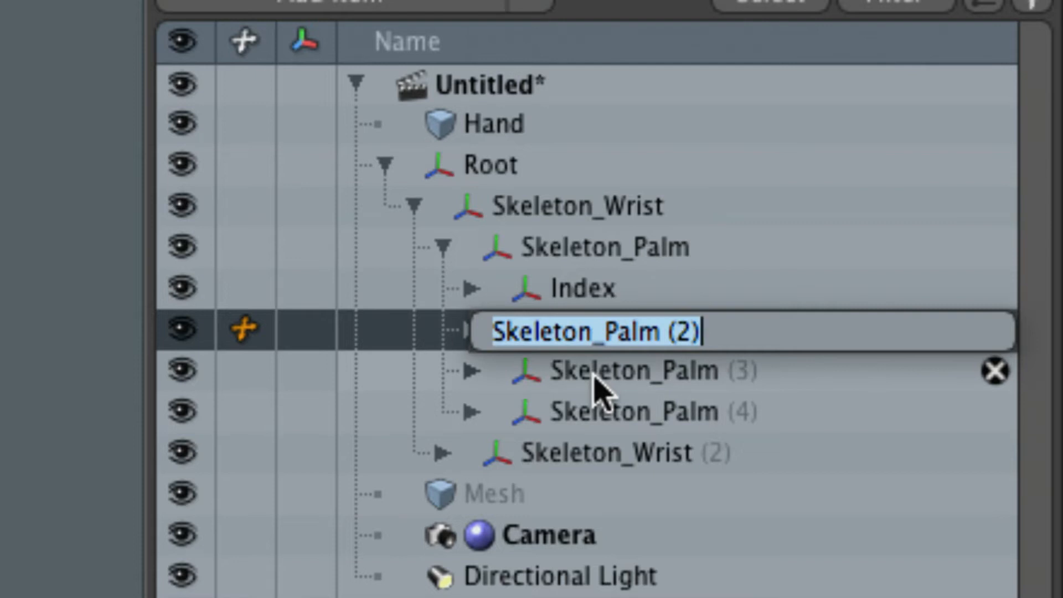
{"action": "type", "text": "Midd"}
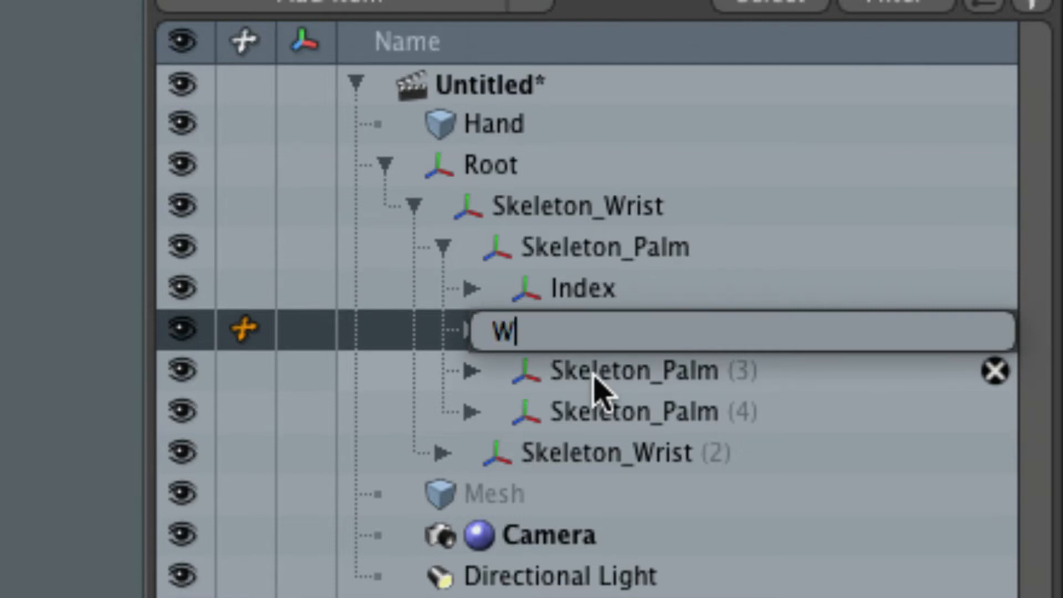
{"action": "type", "text": "le"}
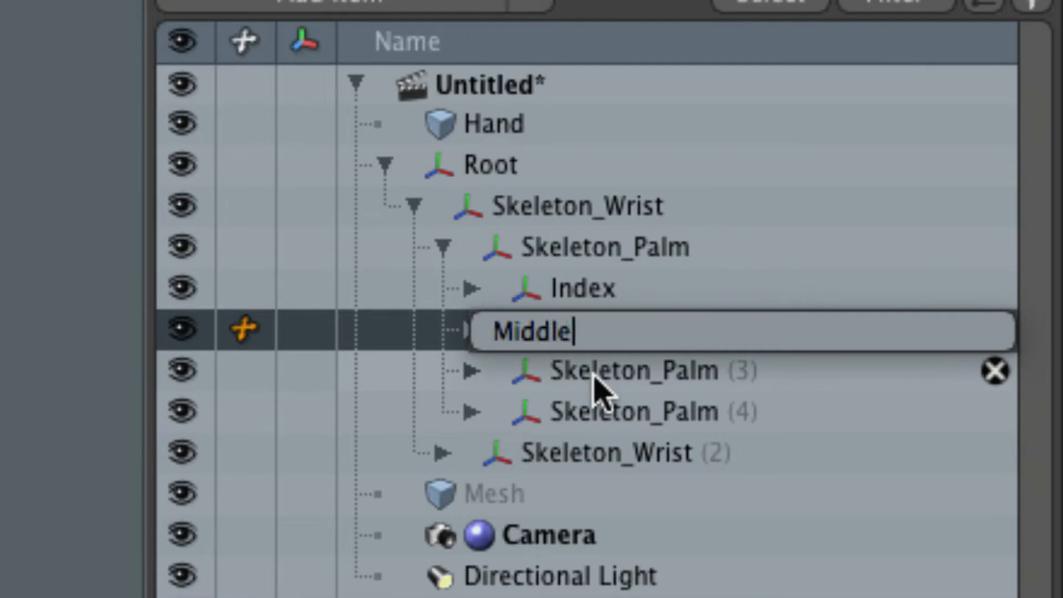
{"action": "key", "text": "Return"}
Rename the Skeleton_Palm (3) branch as "Ring Finger".
{"action": "left_click", "coordinate": [597, 388]}
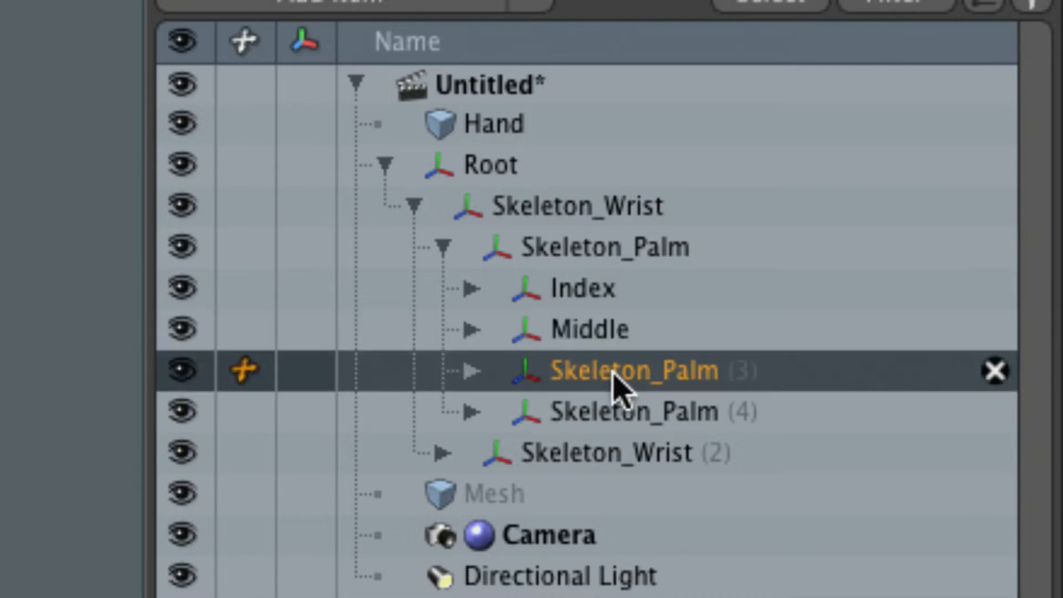
{"action": "left_click", "coordinate": [615, 387]}
{"action": "type", "text": "Ring Finger"}
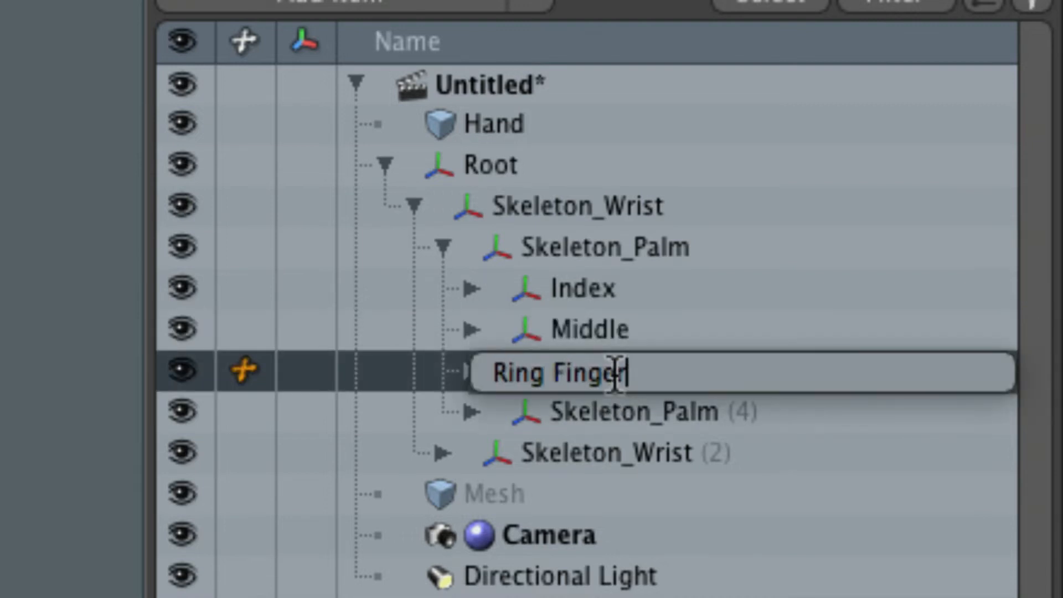
{"action": "key", "text": "Return"}
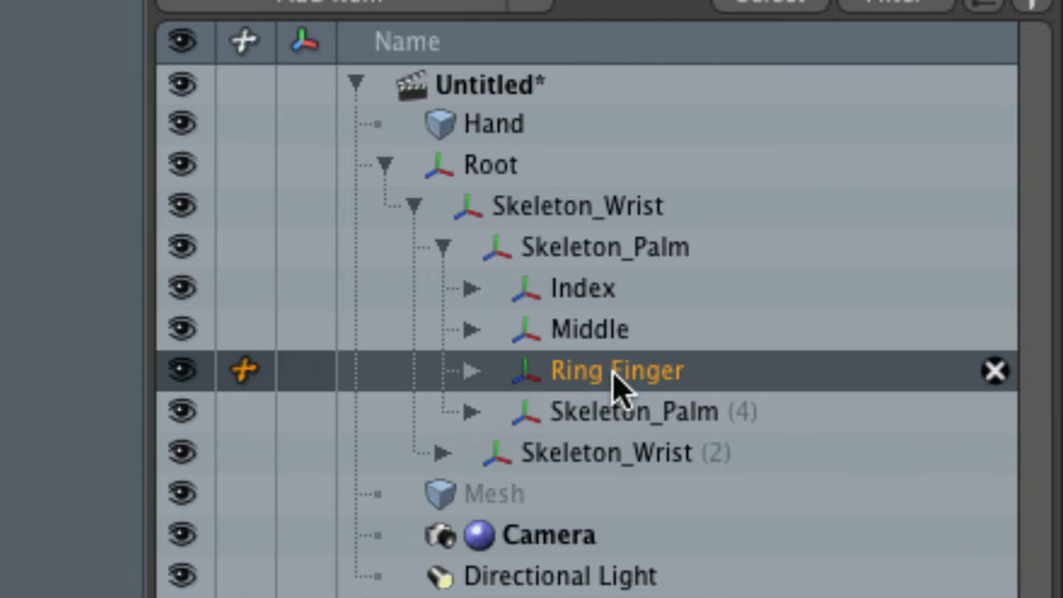
Extend the Middle branch's name to "Middle Finger" and correct its spelling.
{"action": "left_click", "coordinate": [599, 334]}
{"action": "left_click", "coordinate": [613, 332]}
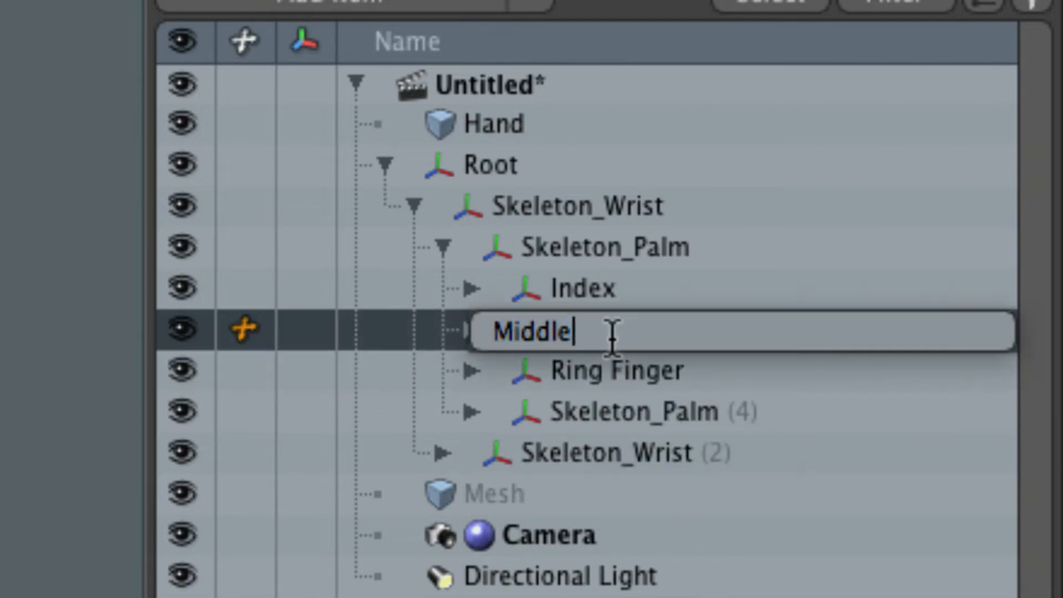
{"action": "type", "text": "Figner"}
{"action": "key", "text": "Return"}
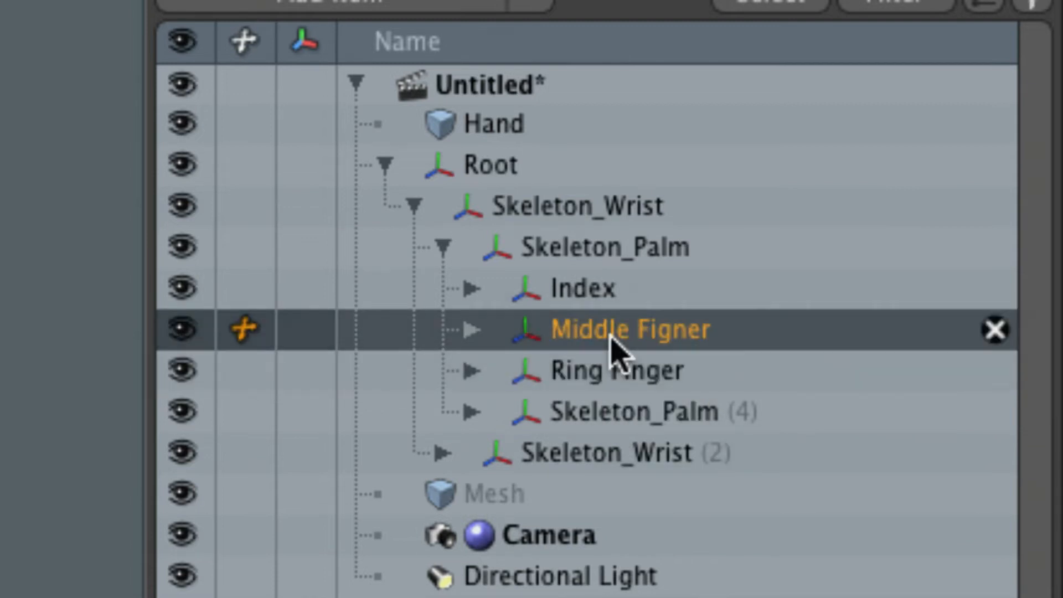
{"action": "left_click", "coordinate": [632, 340]}
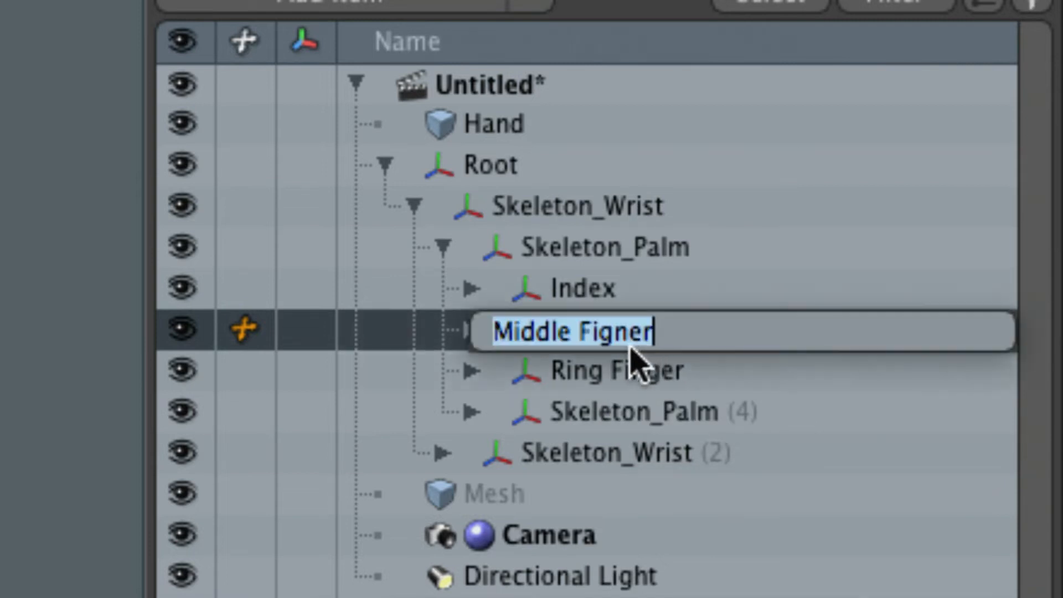
{"action": "left_click", "coordinate": [602, 331]}
{"action": "key", "text": "Delete"}
{"action": "key", "text": "Right"}
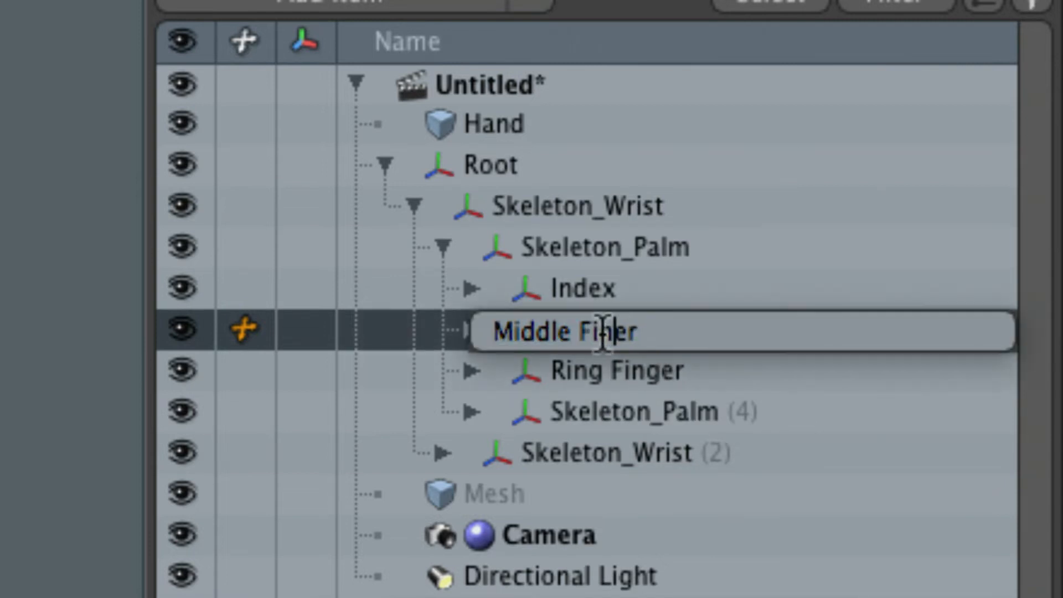
{"action": "type", "text": "g"}
{"action": "key", "text": "Return"}
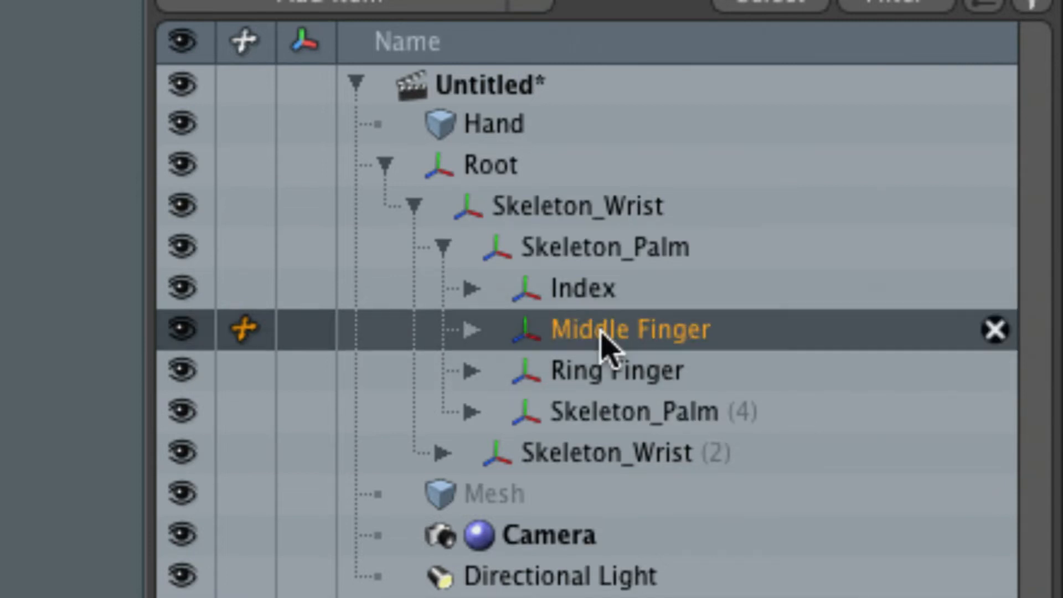
Extend the Index branch's name to "Index Finger".
{"action": "left_click", "coordinate": [582, 303]}
{"action": "double_click", "coordinate": [578, 305]}
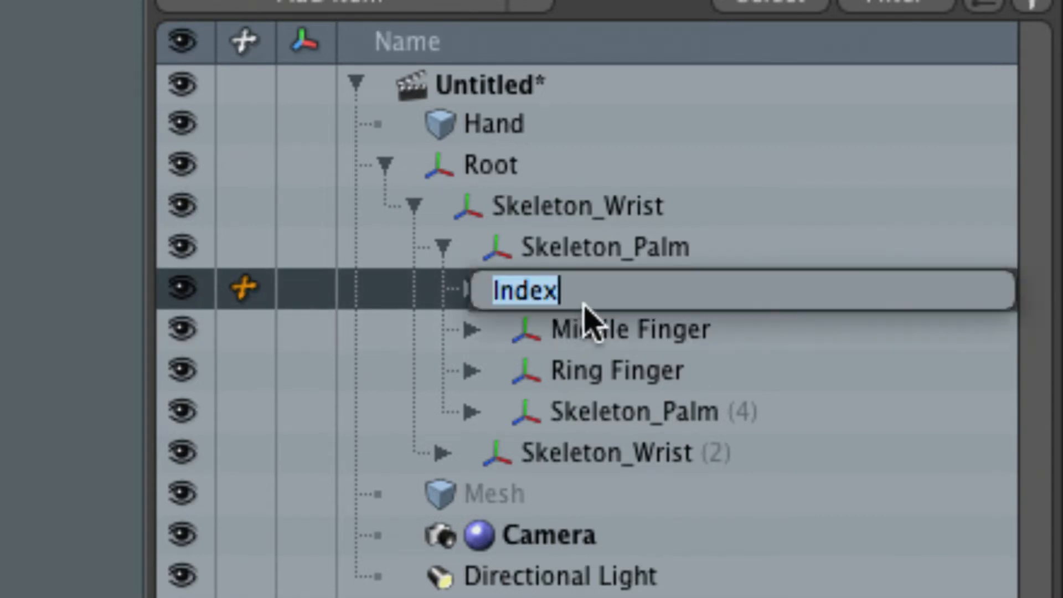
{"action": "left_click", "coordinate": [586, 290]}
{"action": "type", "text": "Finger"}
{"action": "key", "text": "Return"}
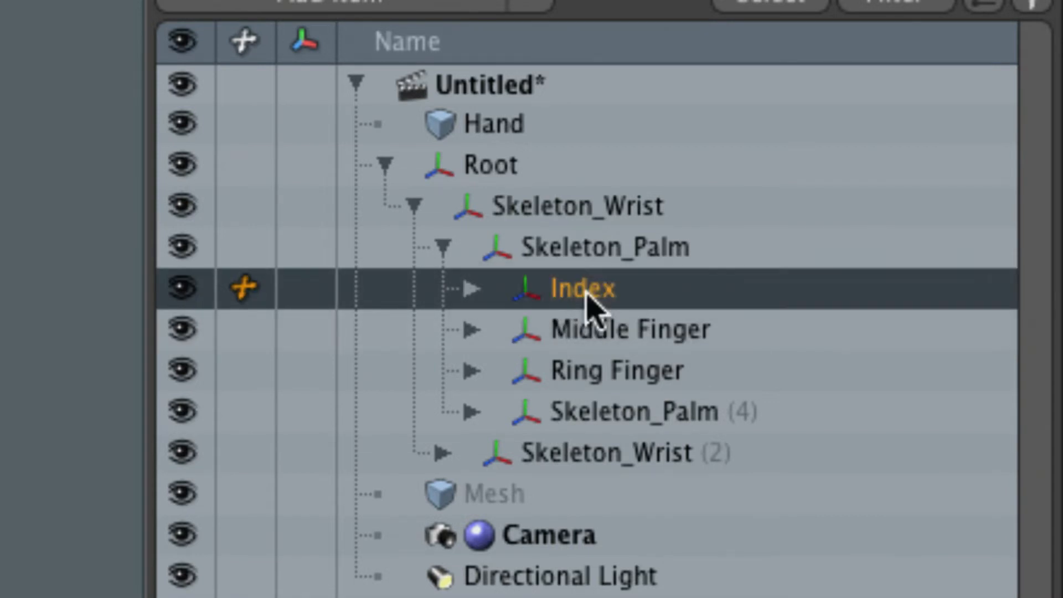
Rename the Skeleton_Palm (4) branch as "Pinky Finger".
{"action": "left_click", "coordinate": [603, 422]}
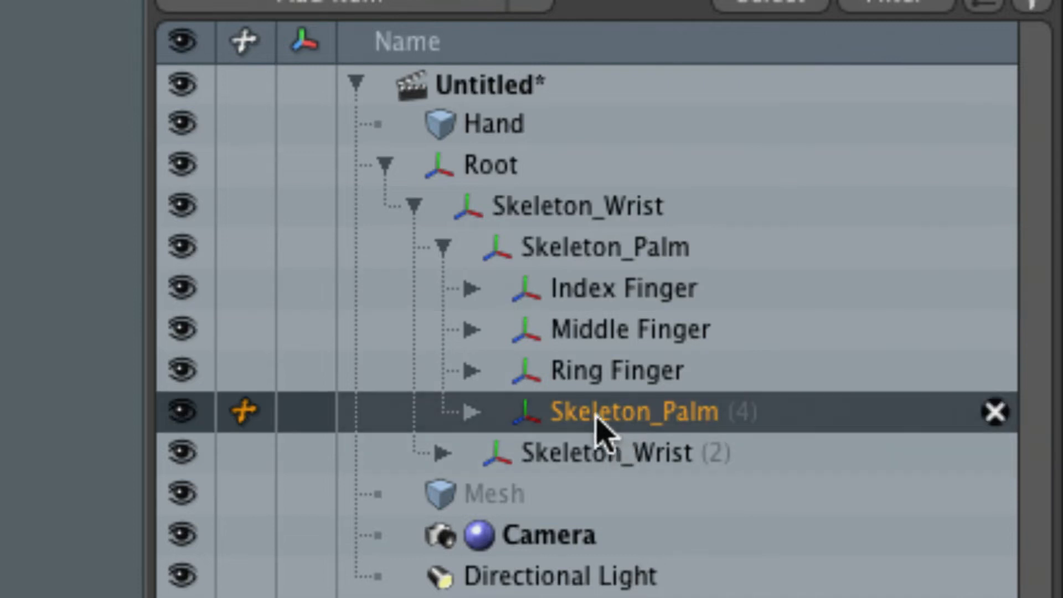
{"action": "double_click", "coordinate": [607, 421]}
{"action": "type", "text": "Pink"}
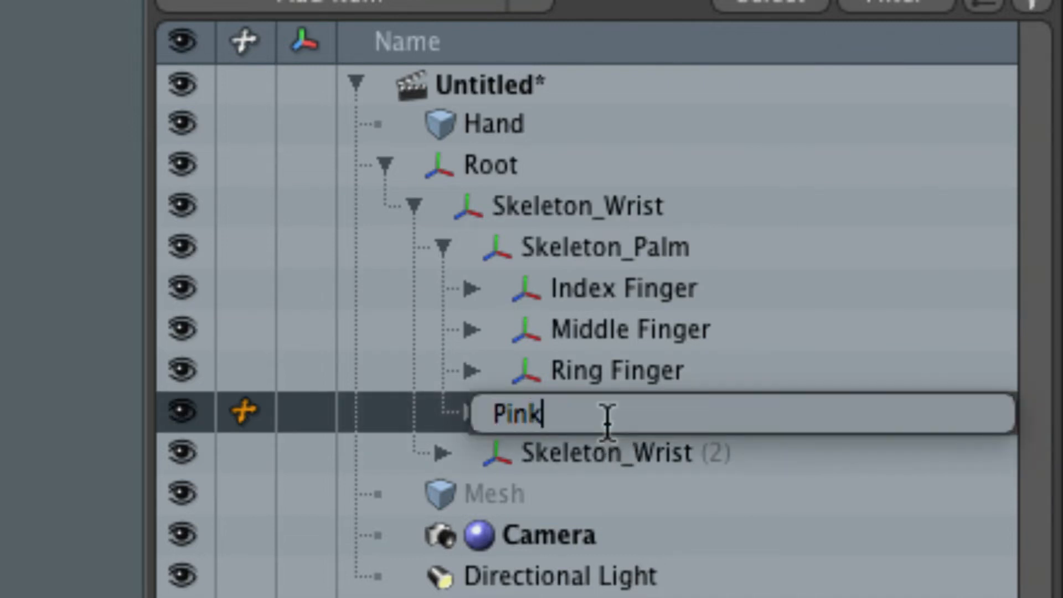
{"action": "type", "text": "y Finger"}
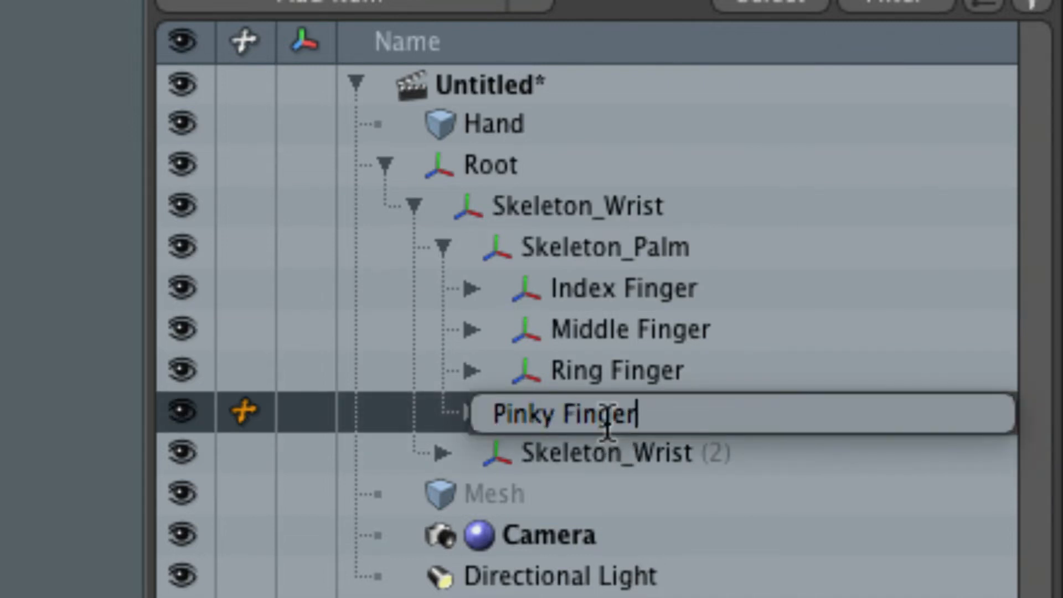
{"action": "key", "text": "Return"}
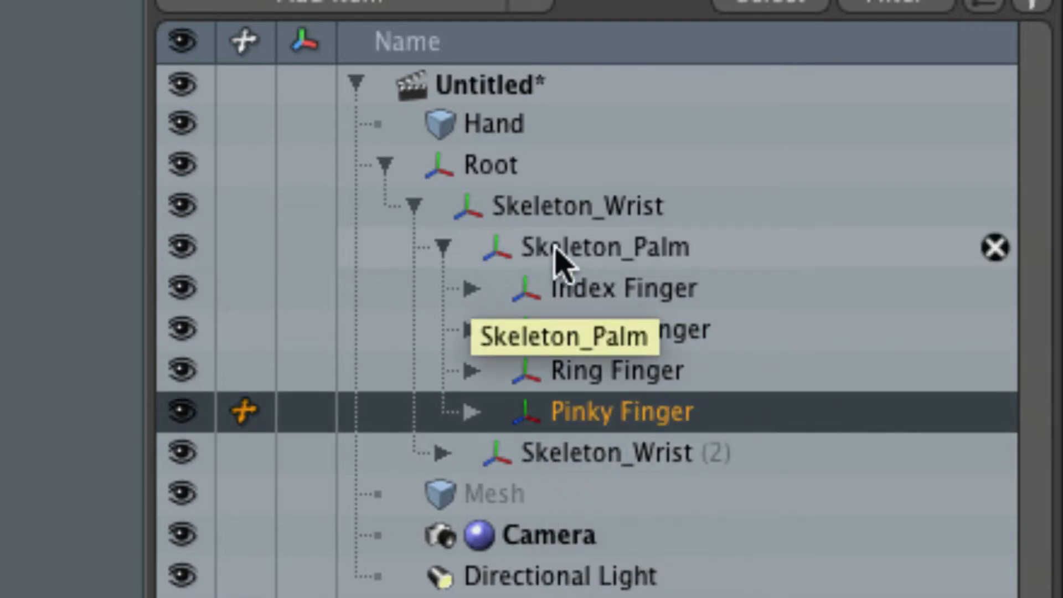
Remove the "Skeleton_" prefix from the palm joint so that it is named "Palm".
{"action": "left_click", "coordinate": [576, 256]}
{"action": "left_click", "coordinate": [582, 256]}
{"action": "left_click_drag", "start_coordinate": [574, 261], "coordinate": [434, 266]}
{"action": "key", "text": "BackSpace"}
{"action": "key", "text": "Return"}
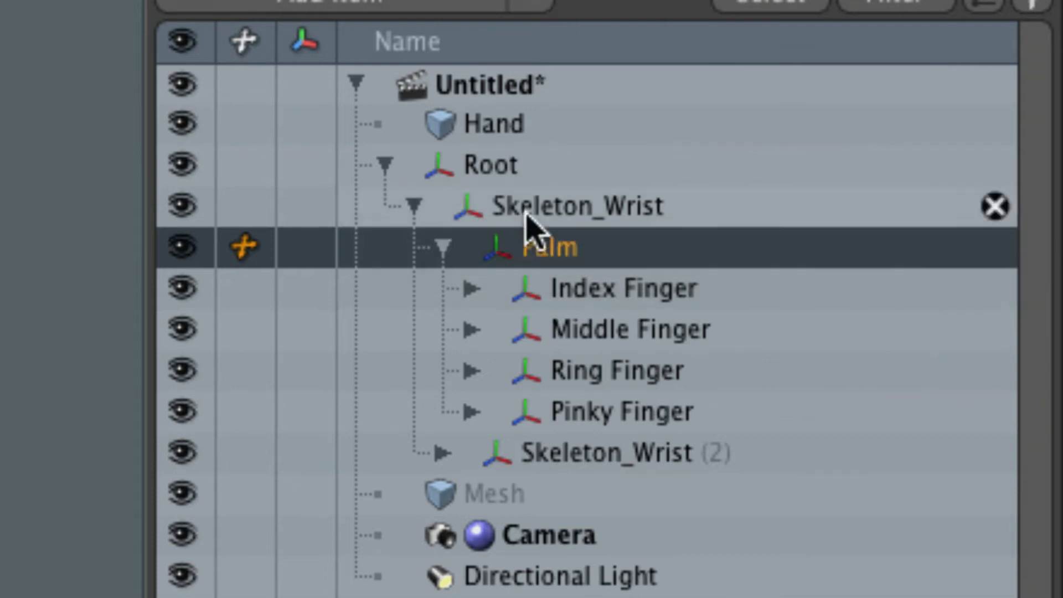
Remove the "Skeleton_" prefix from the main wrist joint so that it is named "Wrist".
{"action": "left_click", "coordinate": [552, 224]}
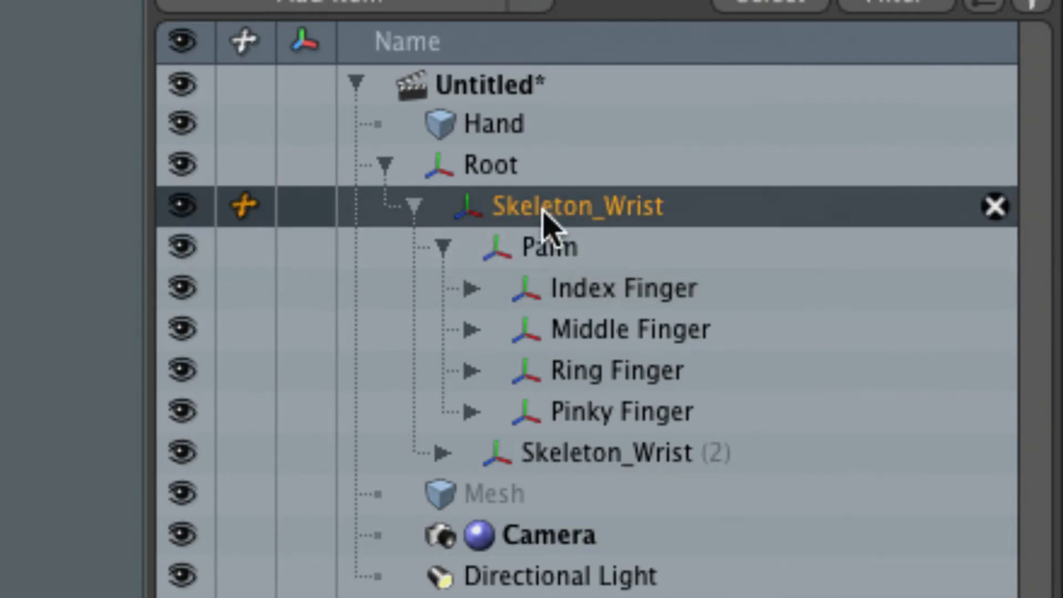
{"action": "left_click", "coordinate": [544, 210]}
{"action": "left_click_drag", "start_coordinate": [548, 221], "coordinate": [408, 207]}
{"action": "key", "text": "BackSpace"}
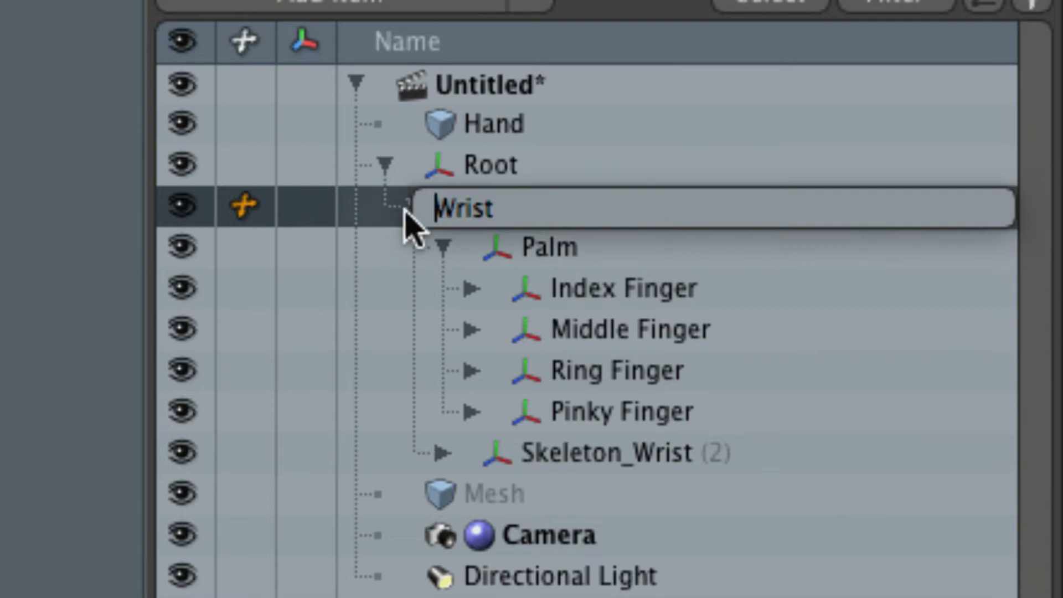
{"action": "key", "text": "Return"}
Rename the Skeleton_Wrist (2) branch as "Thumb".
{"action": "left_click", "coordinate": [595, 465]}
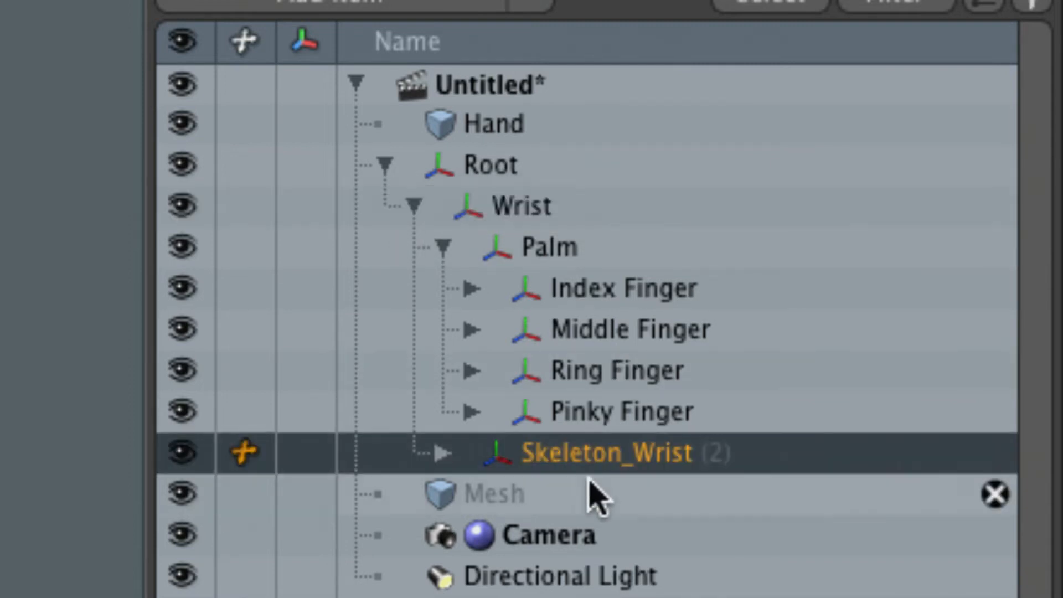
{"action": "left_click", "coordinate": [550, 454]}
{"action": "type", "text": "Thumb"}
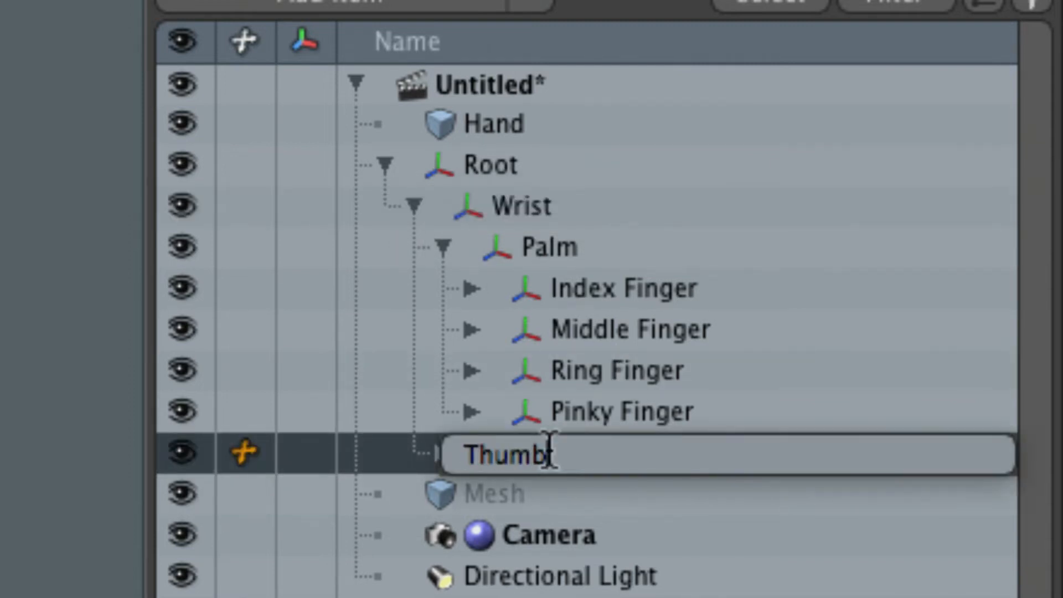
{"action": "key", "text": "Return"}
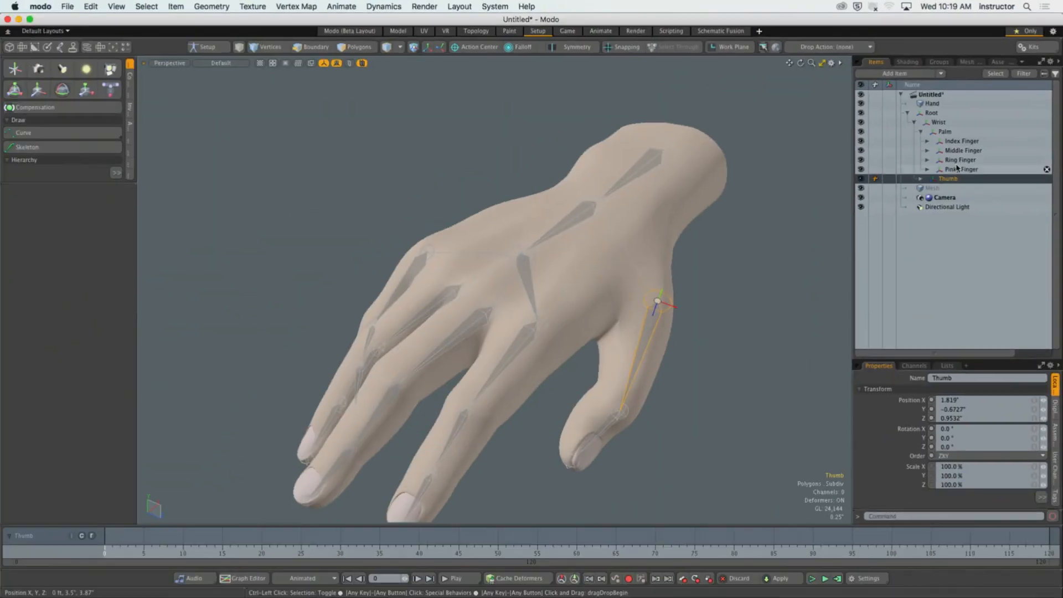
Delete the empty Mesh item from the scene.
{"action": "left_click", "coordinate": [788, 266]}
{"action": "left_click_drag", "start_coordinate": [787, 266], "coordinate": [735, 233], "text": "alt"}
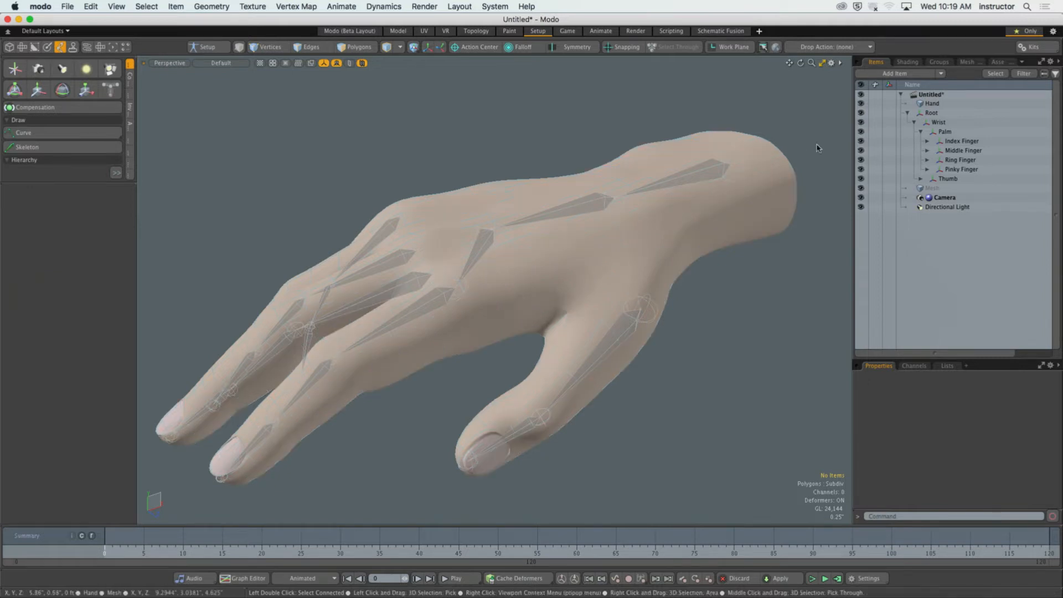
{"action": "left_click", "coordinate": [1045, 188]}
{"action": "key", "text": "Delete"}
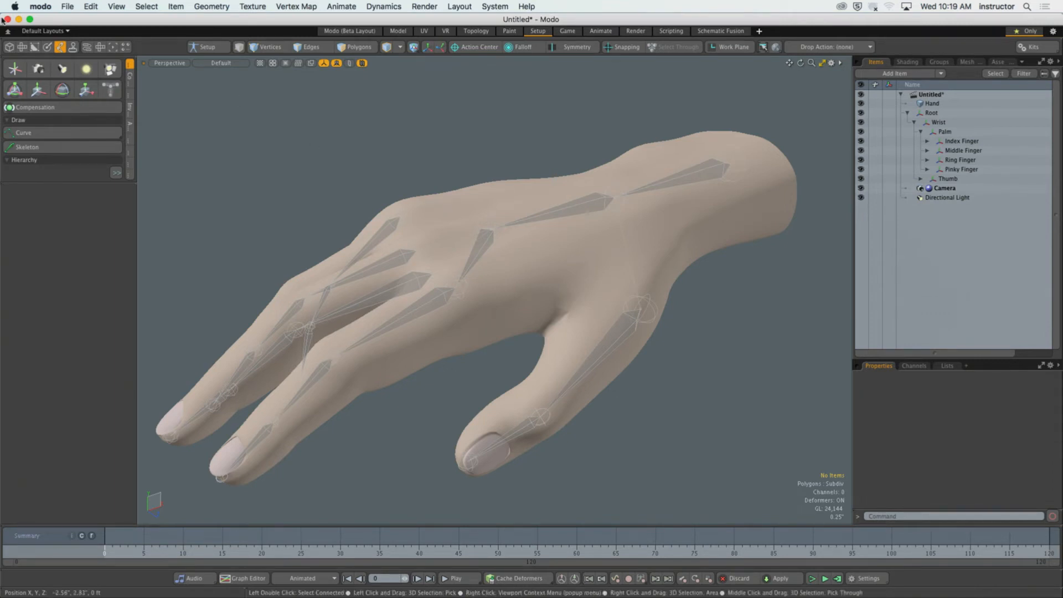
Save the scene as a MODO Scene on the Desktop under the name "hand_rig".
{"action": "left_click", "coordinate": [67, 6]}
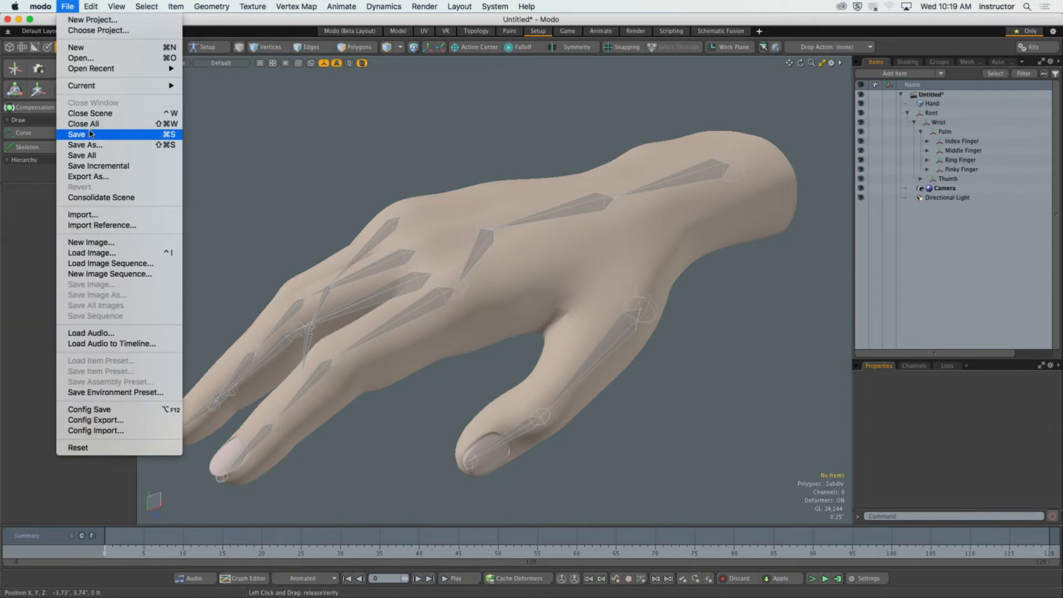
{"action": "left_click", "coordinate": [93, 135]}
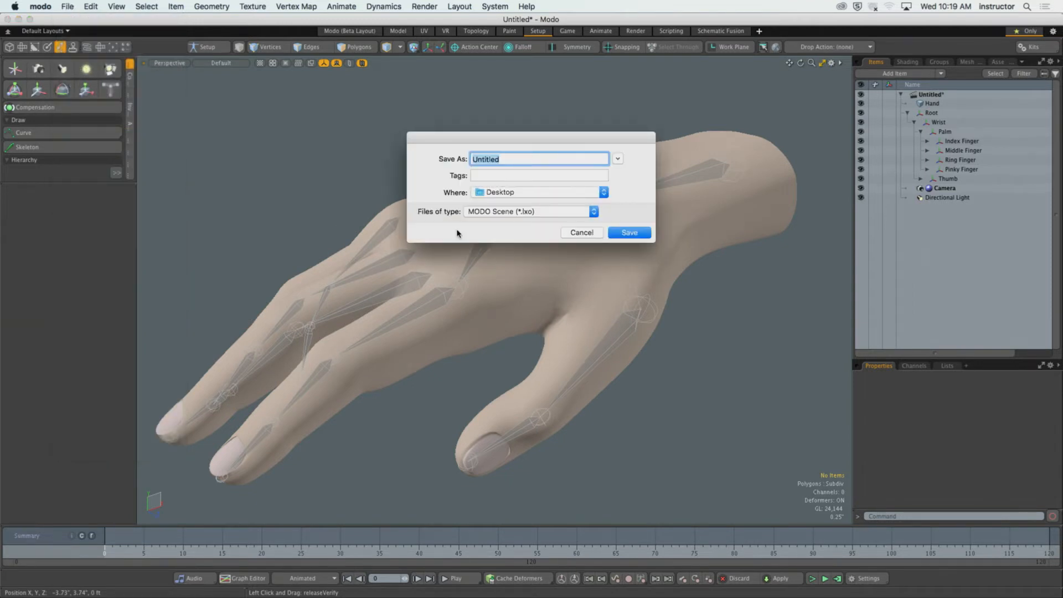
{"action": "type", "text": "hand_rig"}
{"action": "key", "text": "Return"}
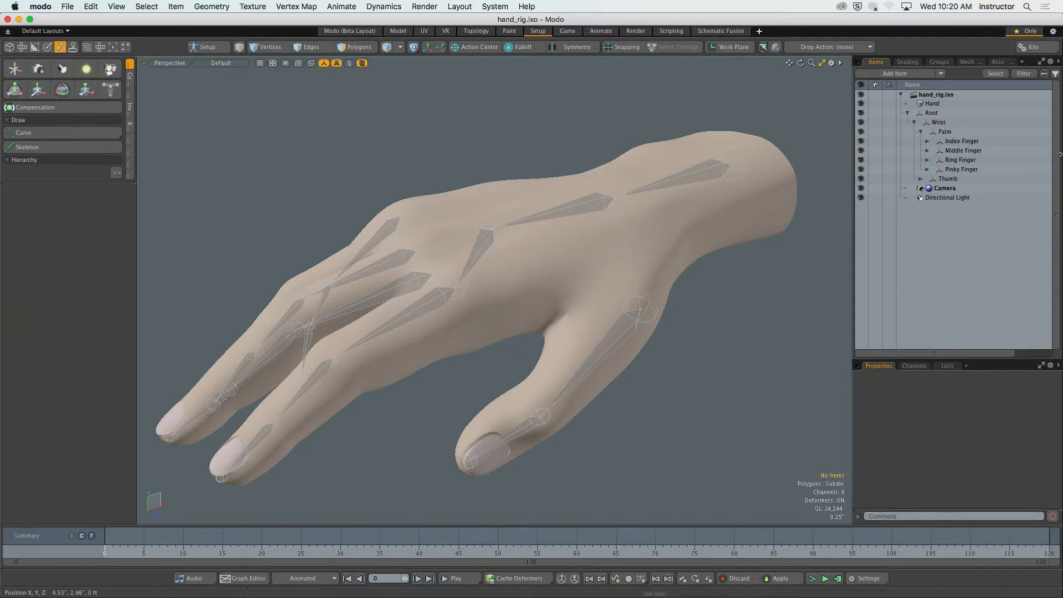
Collapse the Palm, Wrist and Root branches of the skeleton hierarchy and select Root.
{"action": "left_click_drag", "start_coordinate": [706, 169], "coordinate": [748, 198], "text": "alt"}
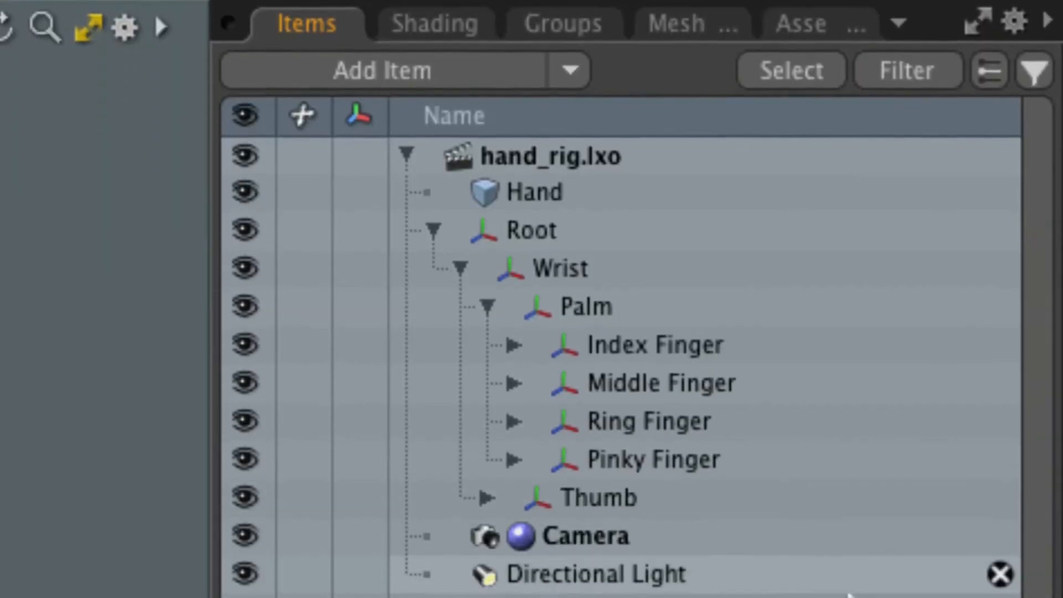
{"action": "left_click", "coordinate": [479, 192]}
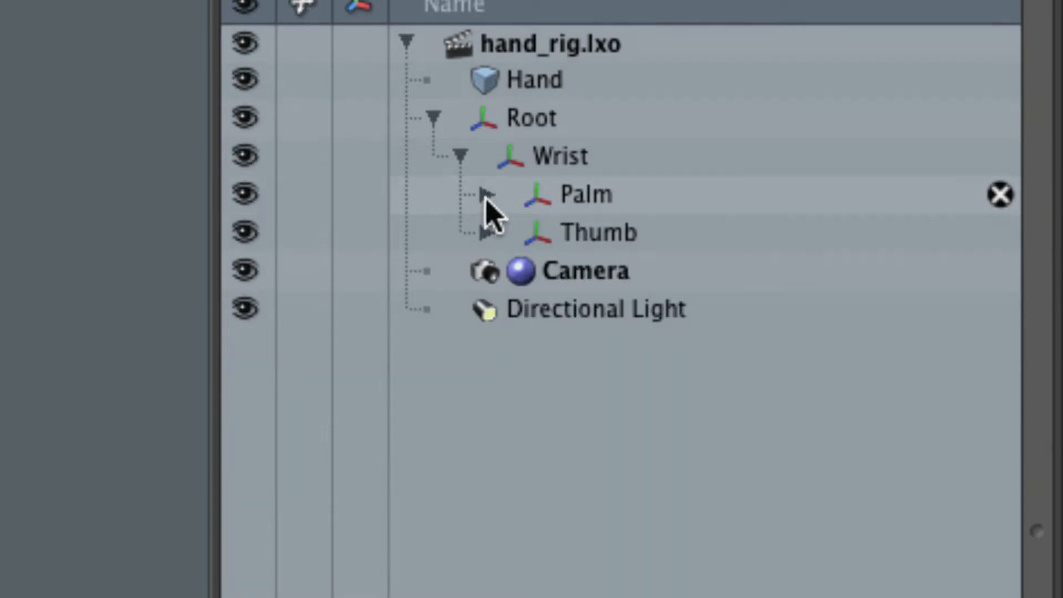
{"action": "left_click", "coordinate": [460, 155]}
{"action": "left_click", "coordinate": [433, 118]}
{"action": "left_click", "coordinate": [570, 123]}
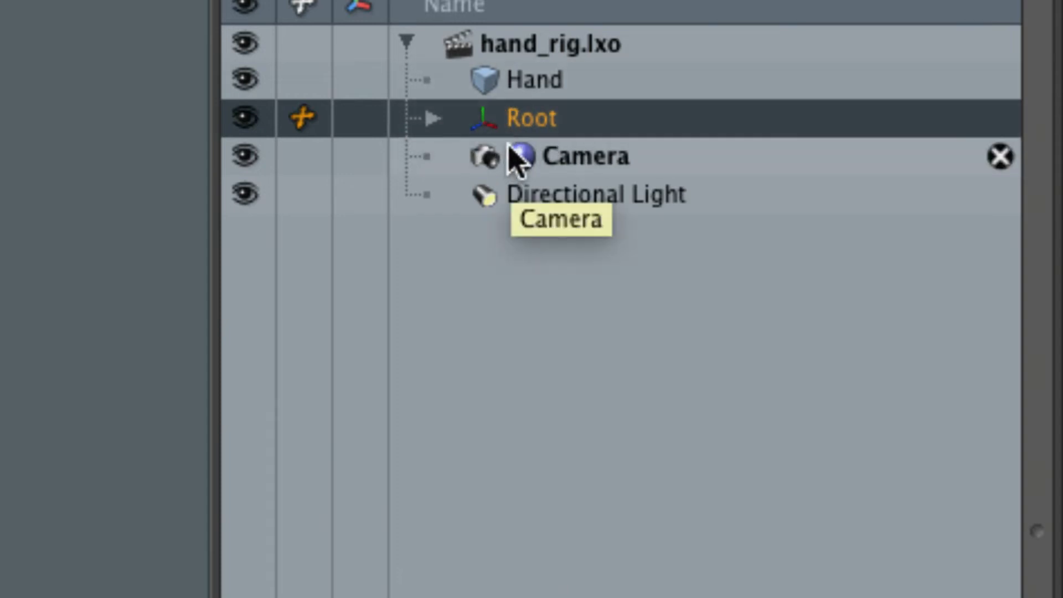
Expand Root and Wrist, and review the hierarchy by selecting Wrist, Palm and Thumb in turn.
{"action": "left_click", "coordinate": [434, 120]}
{"action": "left_click", "coordinate": [576, 162]}
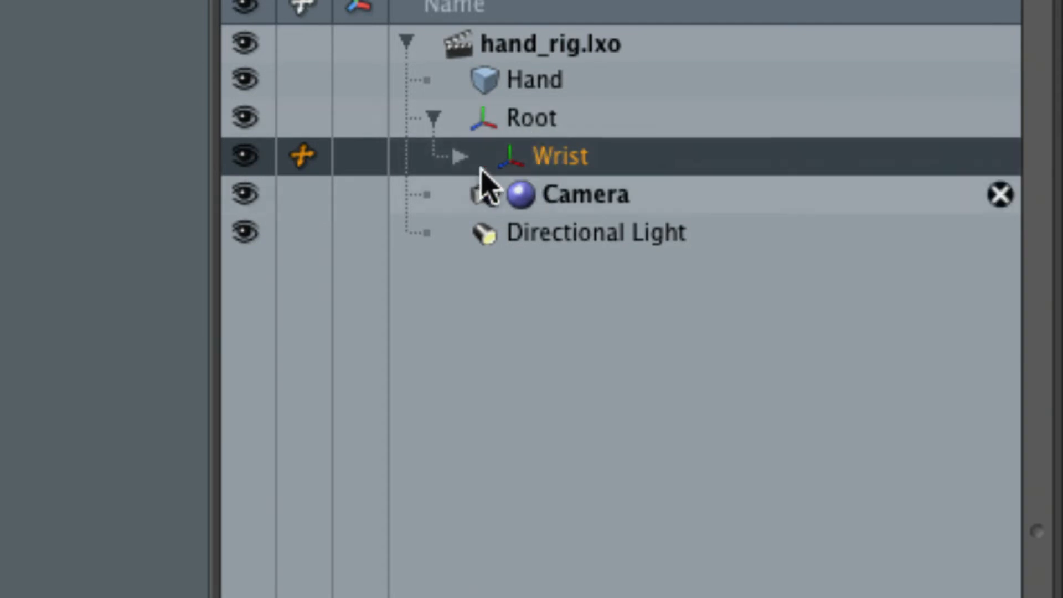
{"action": "left_click", "coordinate": [460, 158]}
{"action": "left_click", "coordinate": [594, 200]}
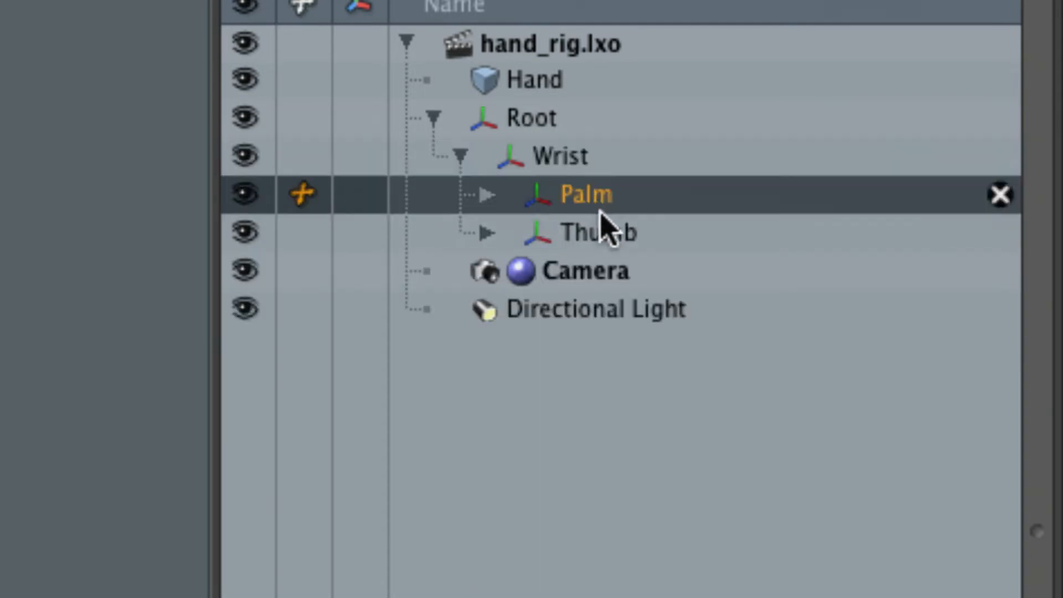
{"action": "left_click", "coordinate": [606, 232]}
{"action": "left_click", "coordinate": [593, 207]}
{"action": "left_click", "coordinate": [603, 240]}
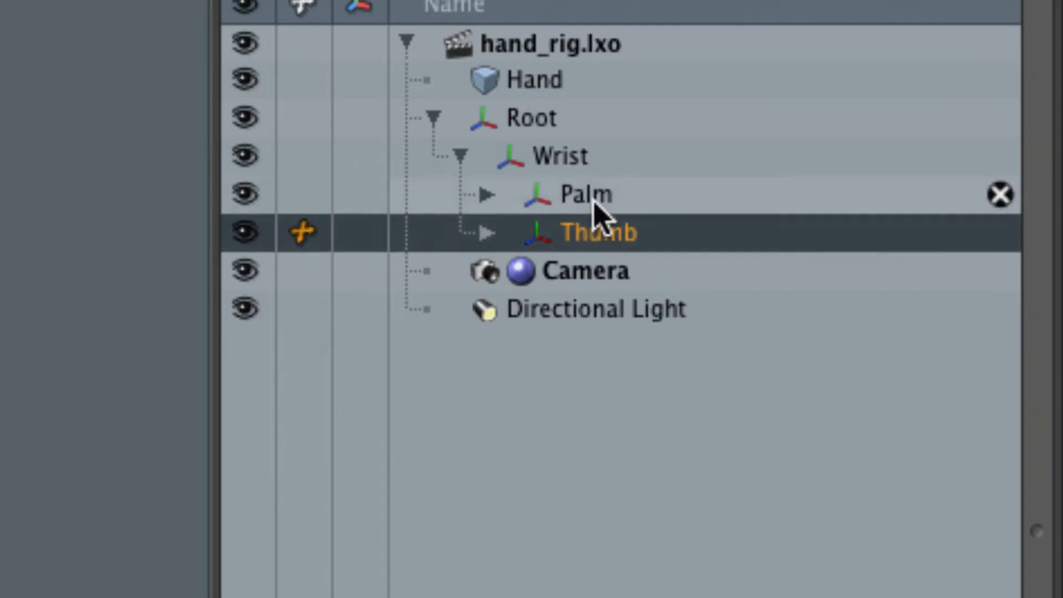
{"action": "left_click", "coordinate": [596, 211]}
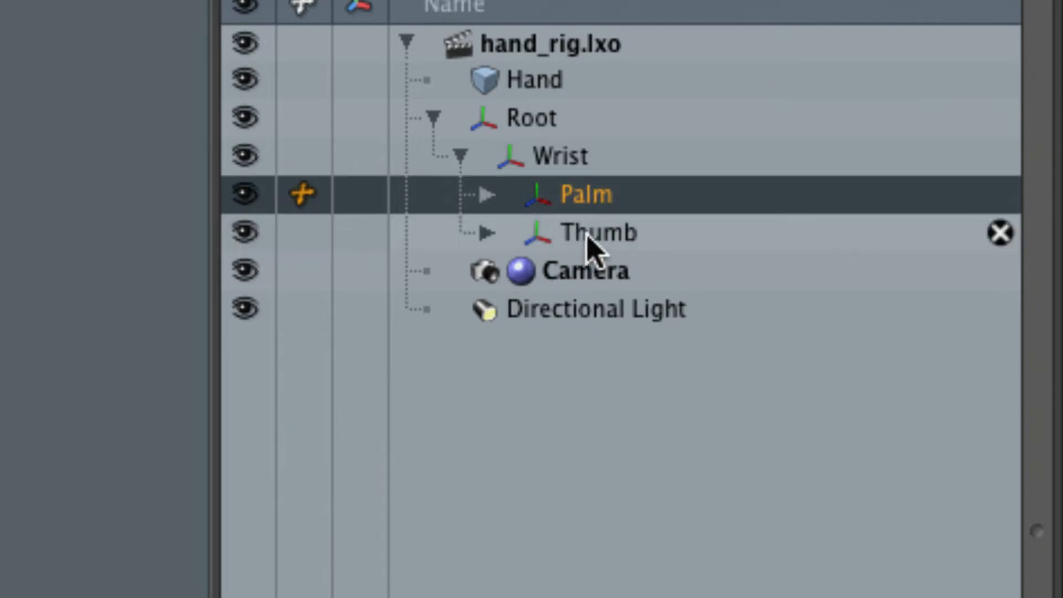
{"action": "left_click", "coordinate": [589, 244]}
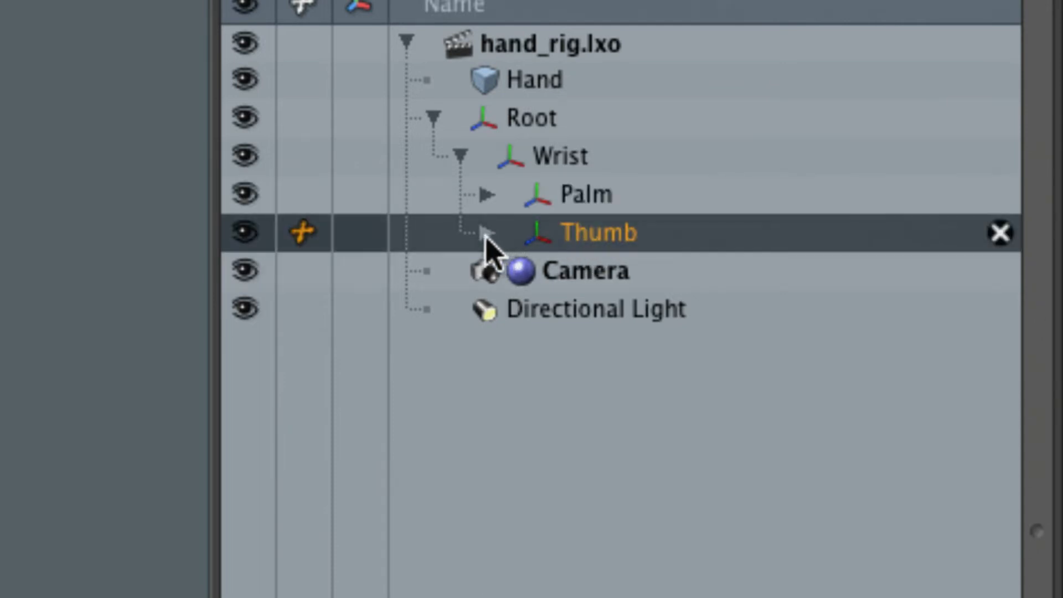
Examine the joints nested under the Thumb branch and collapse it again.
{"action": "left_click", "coordinate": [486, 232]}
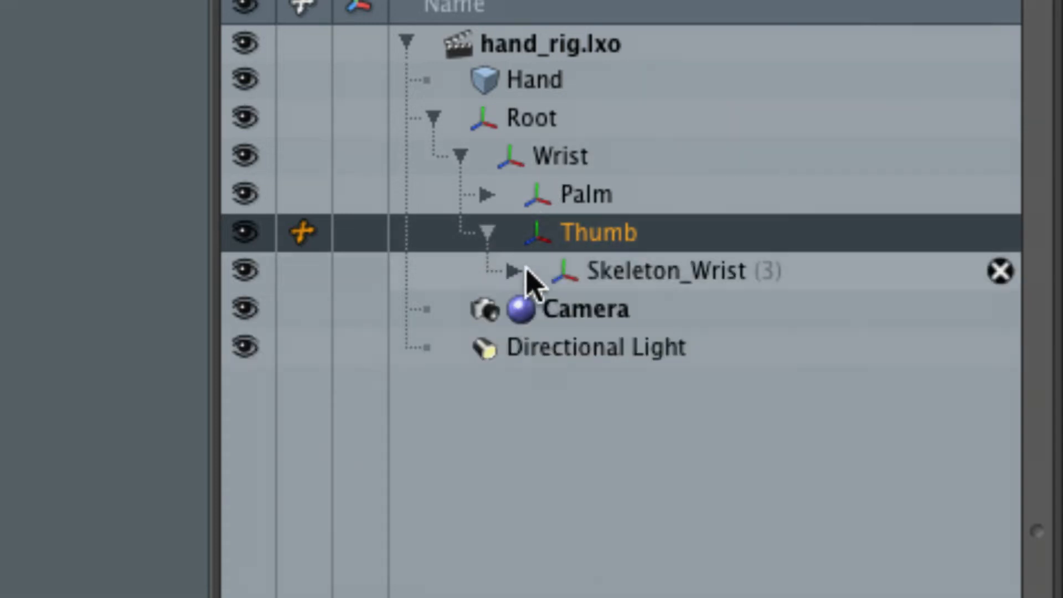
{"action": "left_click", "coordinate": [515, 270]}
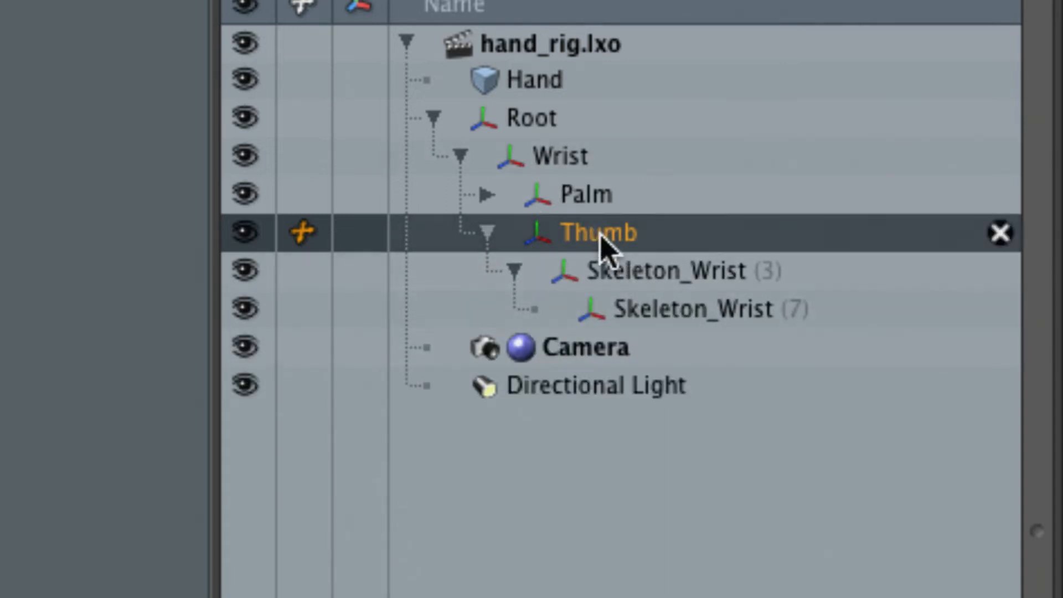
{"action": "left_click", "coordinate": [485, 235]}
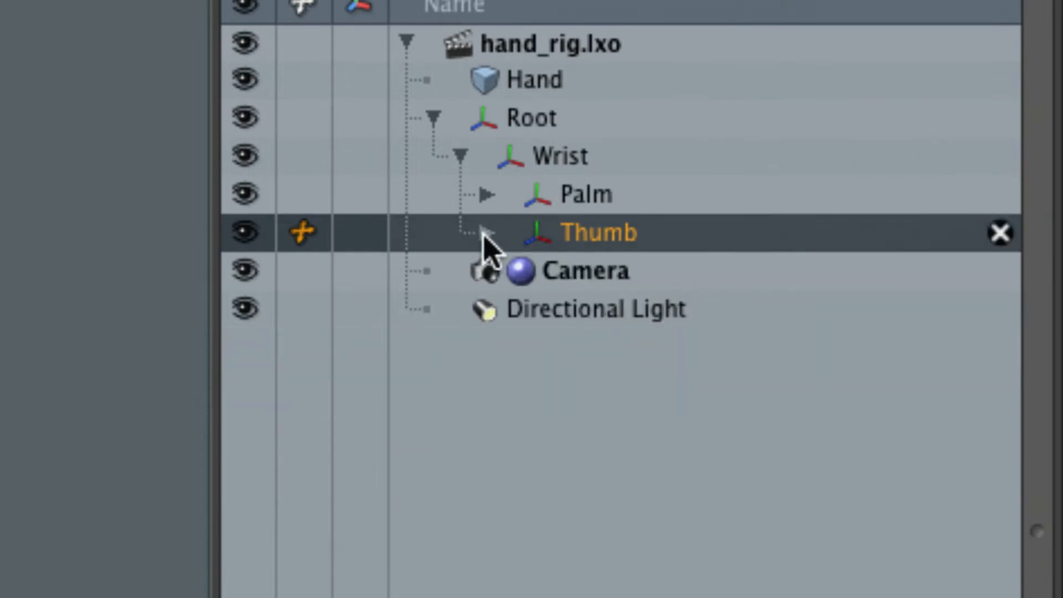
Expand Palm and review the Index, Middle, Ring and Pinky Finger branches by selecting each in turn.
{"action": "left_click", "coordinate": [578, 202]}
{"action": "left_click", "coordinate": [486, 196]}
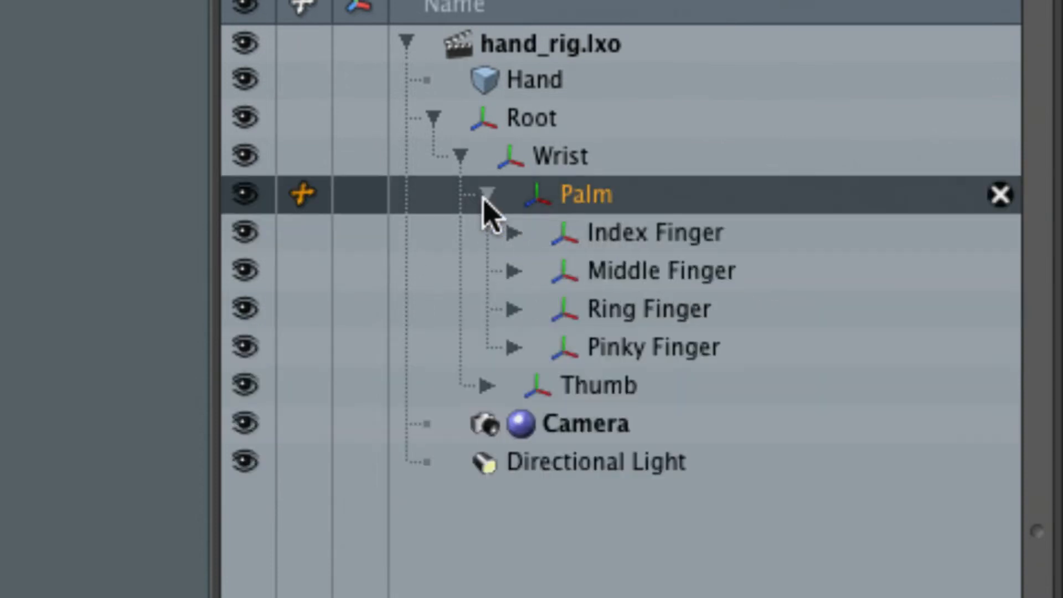
{"action": "left_click", "coordinate": [656, 244]}
{"action": "left_click", "coordinate": [671, 277]}
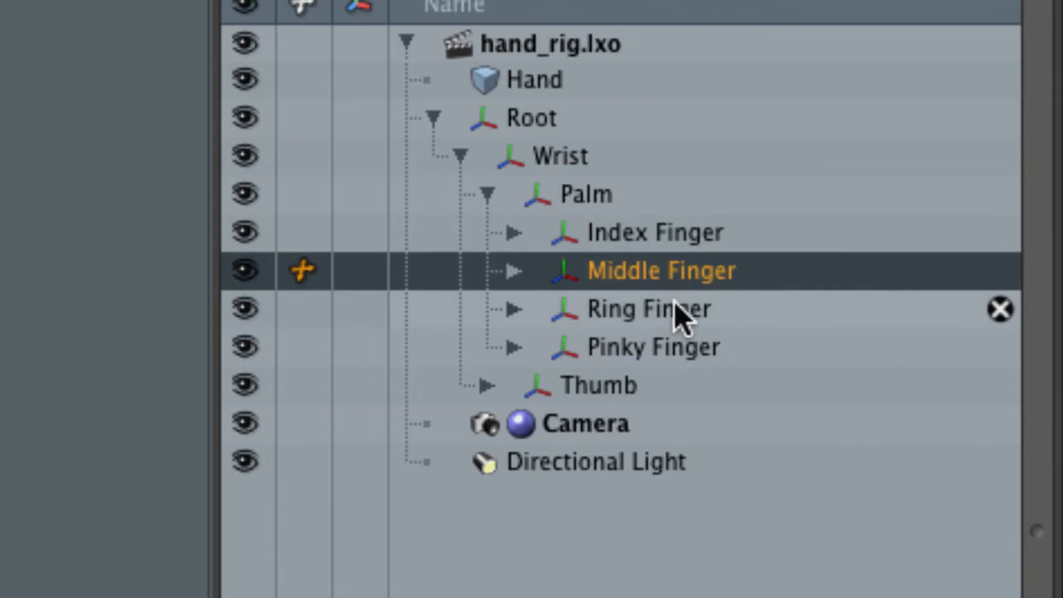
{"action": "left_click", "coordinate": [677, 306]}
{"action": "left_click", "coordinate": [678, 344]}
{"action": "left_click", "coordinate": [689, 238]}
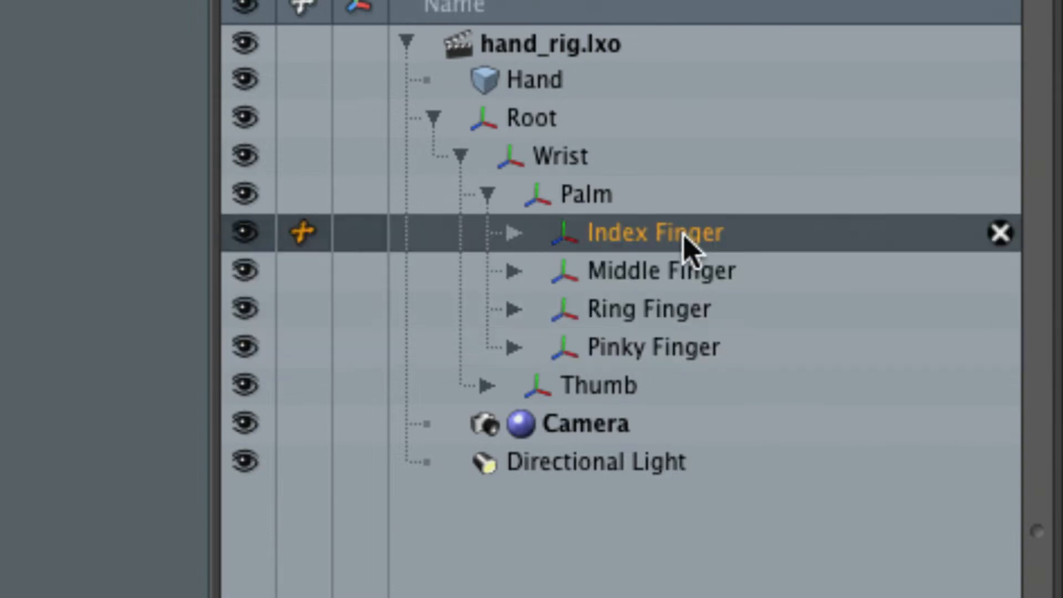
{"action": "left_click", "coordinate": [693, 280]}
{"action": "left_click", "coordinate": [687, 312]}
{"action": "left_click", "coordinate": [681, 350]}
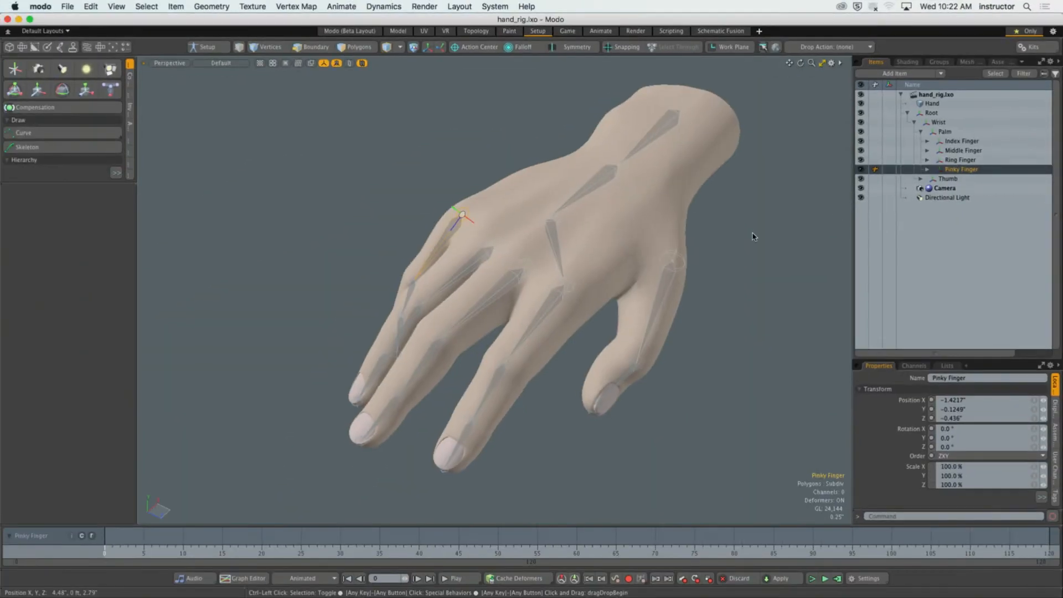
Clear the selection and examine how the finger and thumb joint chains sit inside the hand from several angles.
{"action": "left_click_drag", "start_coordinate": [754, 237], "coordinate": [819, 225], "text": "alt"}
{"action": "left_click_drag", "start_coordinate": [702, 211], "coordinate": [487, 177], "text": "alt+shift"}
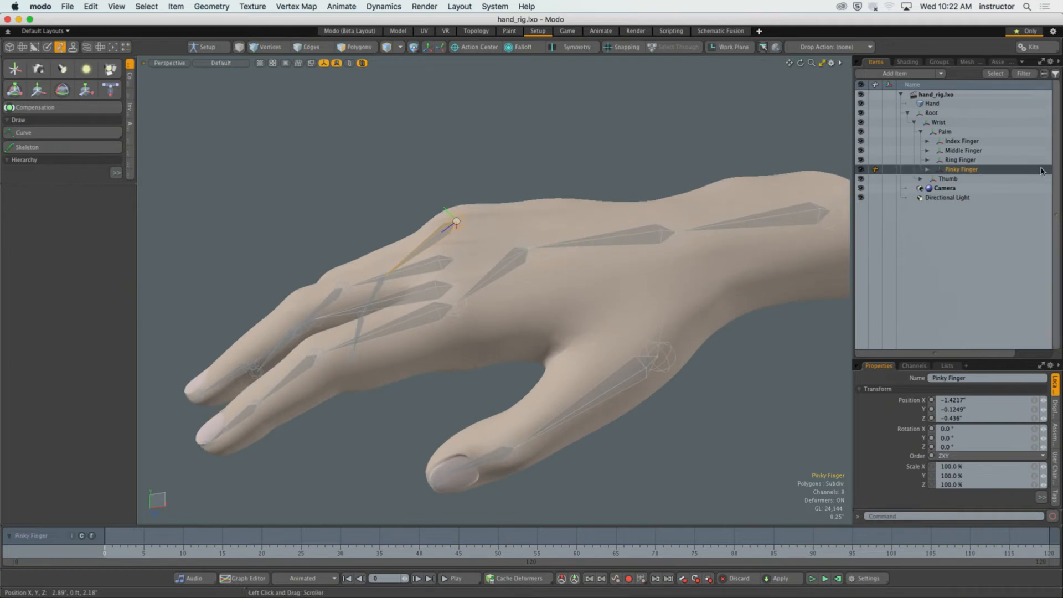
{"action": "left_click_drag", "start_coordinate": [661, 190], "coordinate": [651, 221], "text": "alt"}
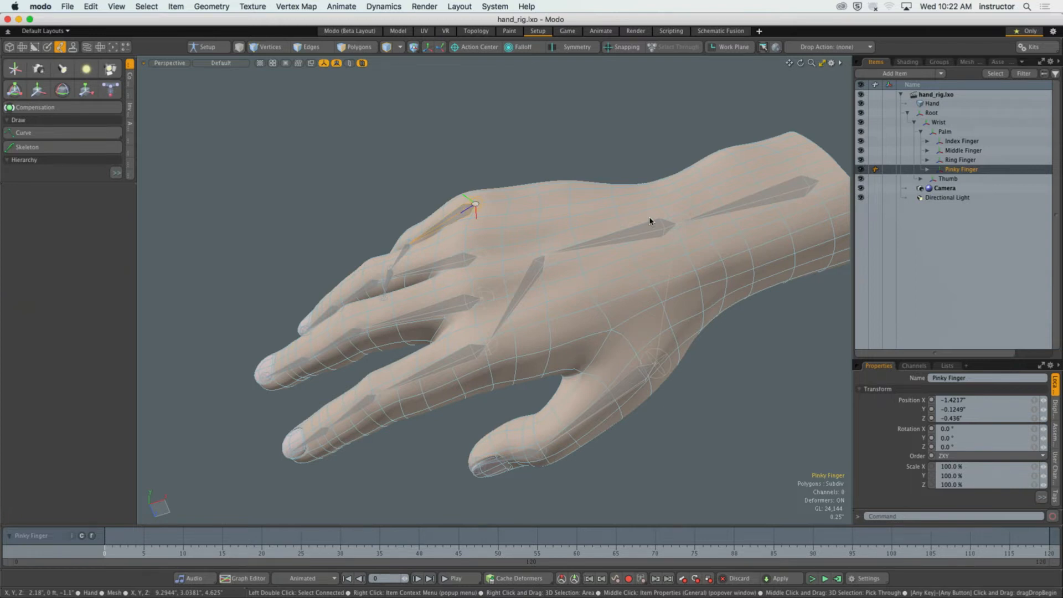
{"action": "left_click", "coordinate": [645, 147]}
{"action": "left_click_drag", "start_coordinate": [563, 190], "coordinate": [532, 131], "text": "alt"}
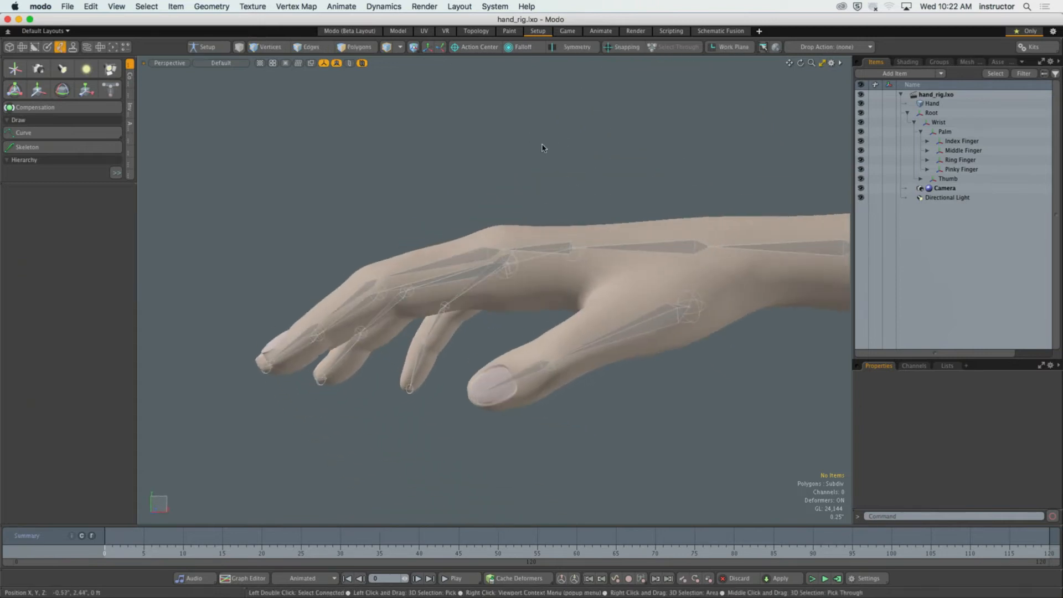
{"action": "left_click_drag", "start_coordinate": [593, 197], "coordinate": [593, 224], "text": "alt"}
{"action": "scroll", "coordinate": [633, 320], "scroll_direction": "up", "scroll_amount": 4, "text": "alt"}
{"action": "left_click_drag", "start_coordinate": [636, 261], "coordinate": [546, 238], "text": "alt"}
Activate the Transform tool on the Thumb branch's base joint and undo a trial move of about 0.165" up along Y.
{"action": "left_click", "coordinate": [610, 303]}
{"action": "key", "text": "y"}
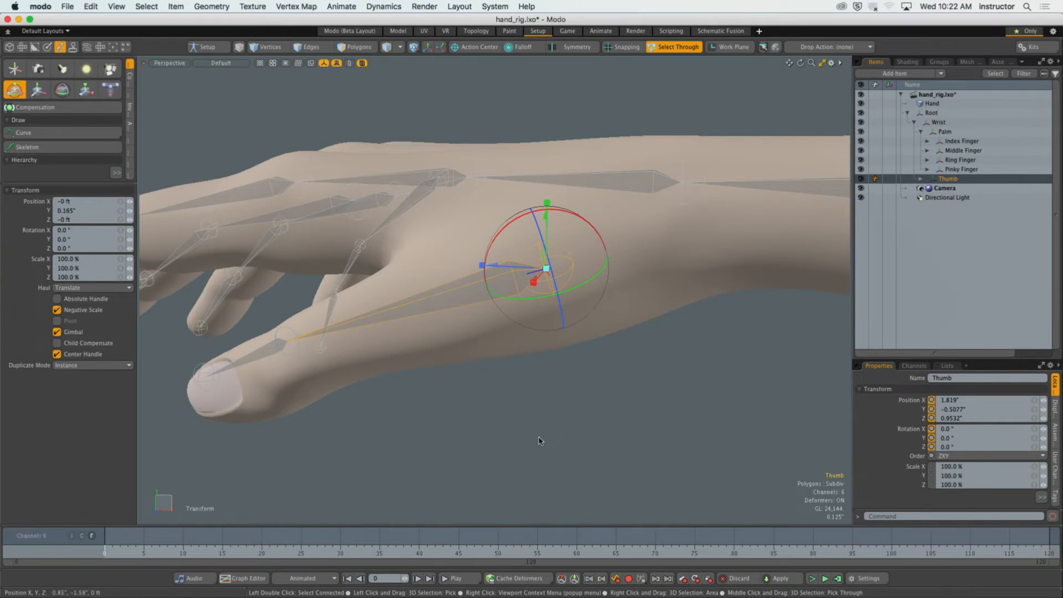
{"action": "key", "text": "super+z"}
{"action": "left_click_drag", "start_coordinate": [543, 439], "coordinate": [572, 419], "text": "alt"}
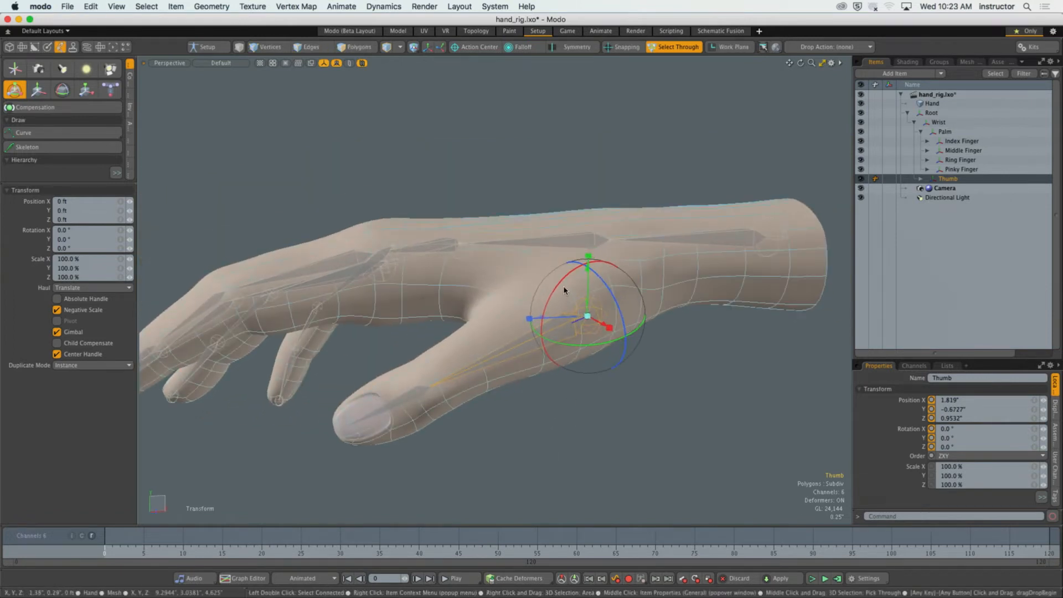
{"action": "mouse_move", "coordinate": [567, 290]}
{"action": "left_mouse_down", "text": "alt"}
{"action": "mouse_move", "coordinate": [578, 291]}
{"action": "mouse_move", "coordinate": [565, 299]}
{"action": "left_mouse_up", "text": "alt"}
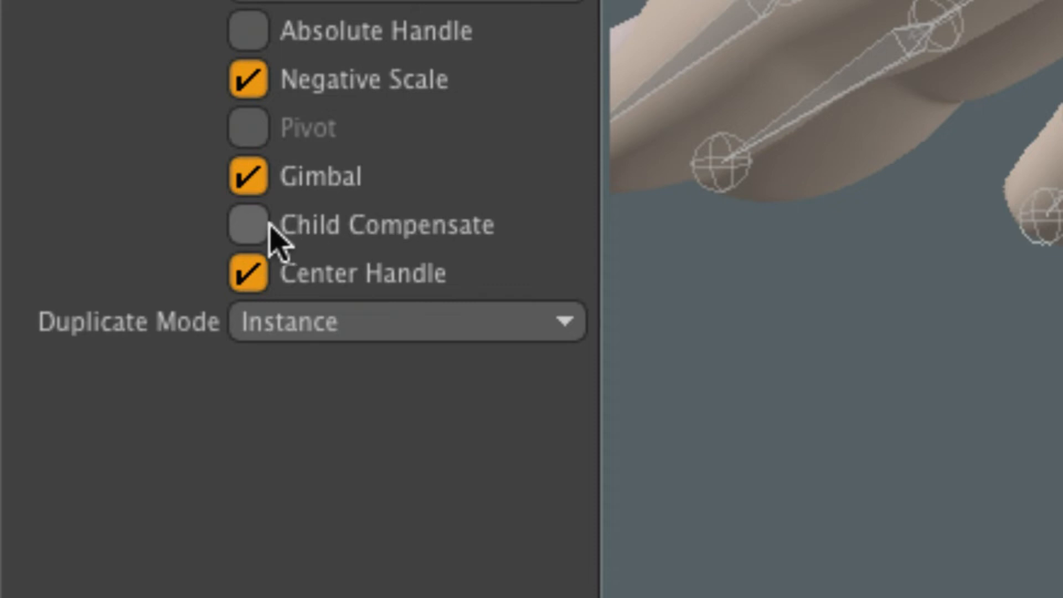
Enable Child Compensate for the Transform tool and undo a trial move of the Thumb branch's base joint.
{"action": "left_click", "coordinate": [299, 227]}
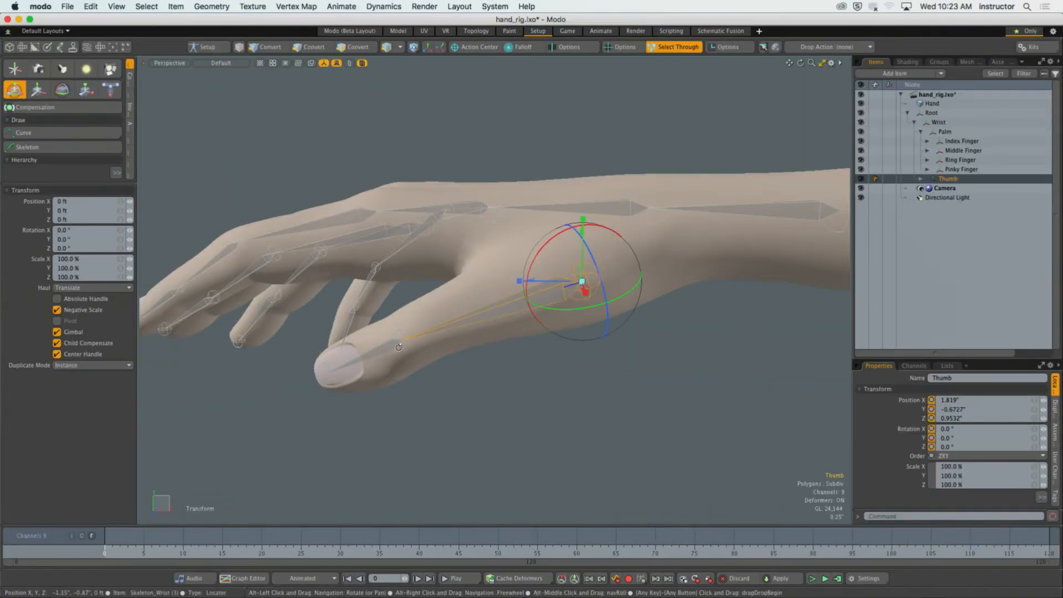
{"action": "left_click_drag", "start_coordinate": [400, 354], "coordinate": [454, 365], "text": "alt"}
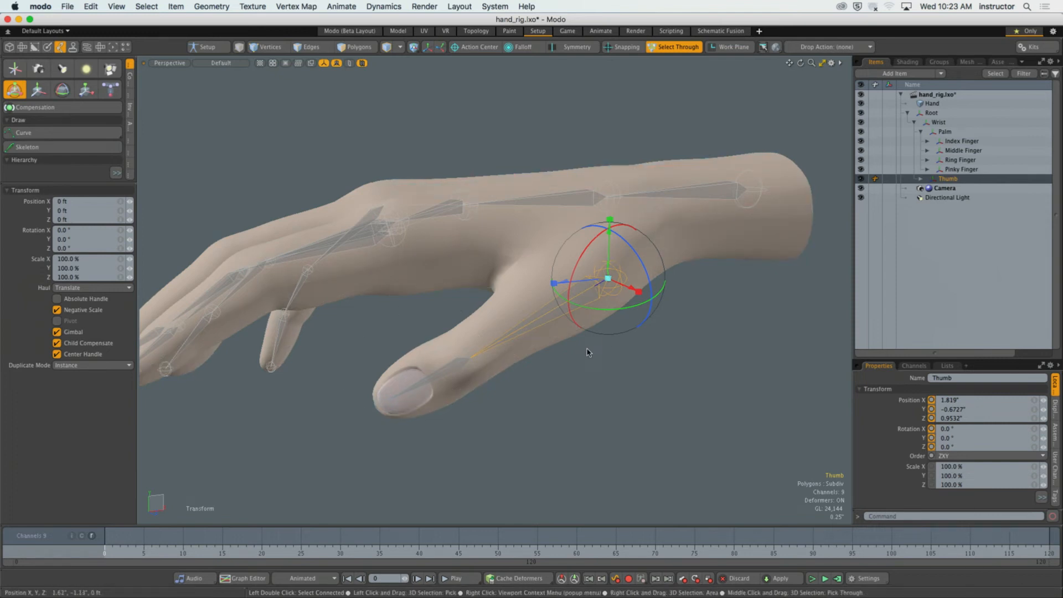
{"action": "left_click_drag", "start_coordinate": [588, 352], "coordinate": [598, 290]}
{"action": "key", "text": "super+z"}
Try to move the Wrist joint about 1.91" up along Y with Child Compensate enabled.
{"action": "left_click", "coordinate": [611, 256]}
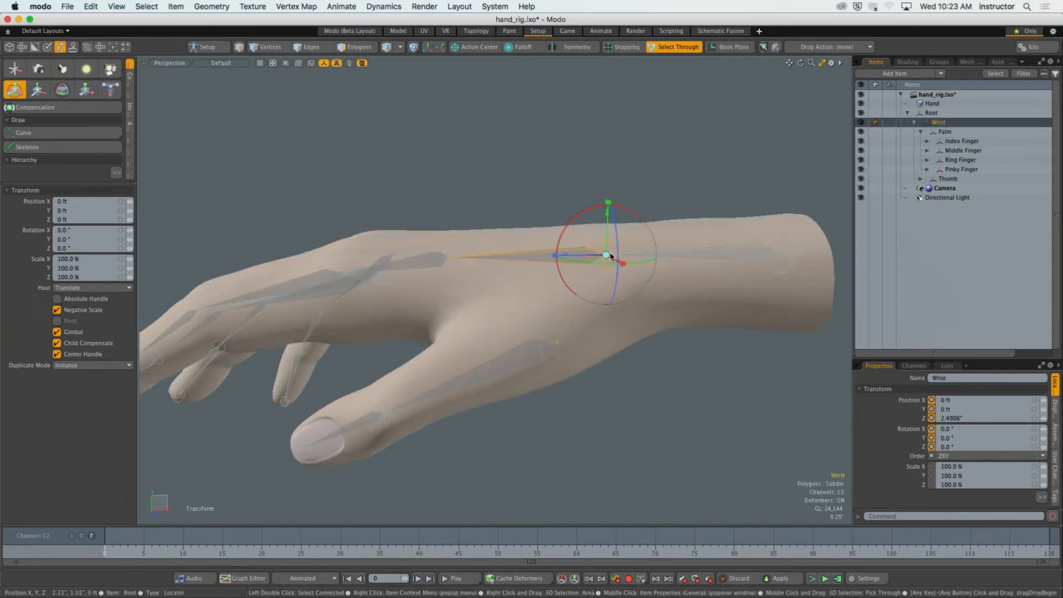
{"action": "left_click_drag", "start_coordinate": [608, 232], "coordinate": [613, 84]}
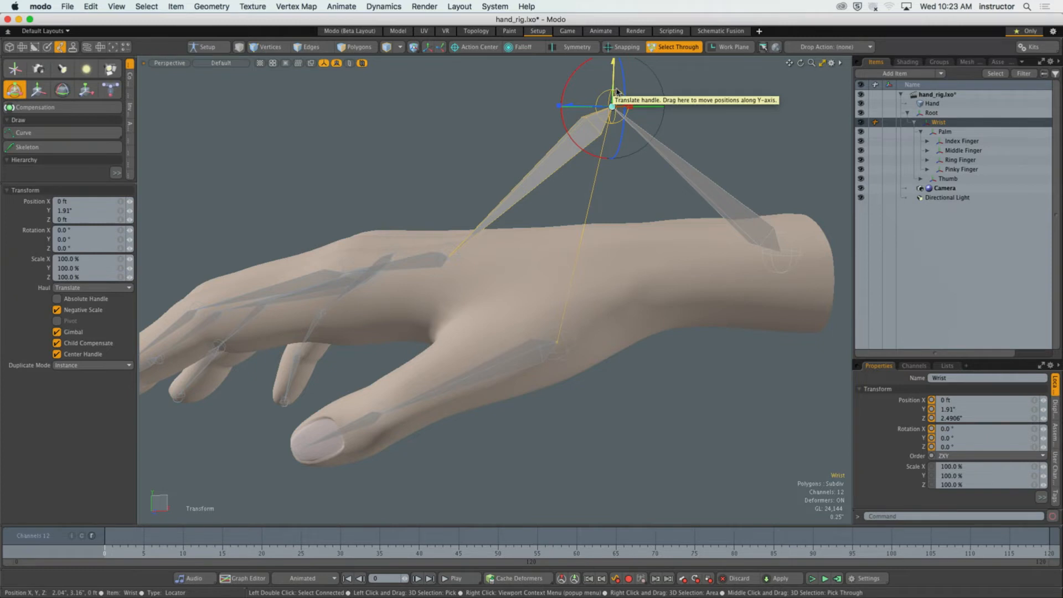
{"action": "key", "text": "super+z"}
{"action": "key", "text": "space"}
{"action": "left_click", "coordinate": [523, 199]}
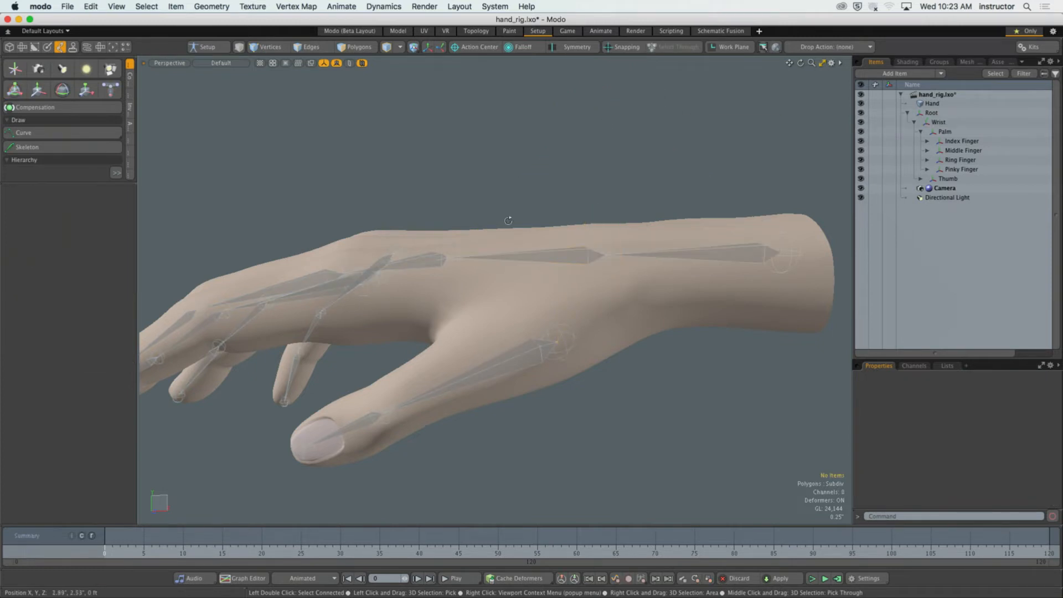
Enable Child Compensate for the Move tool and raise the Thumb branch's base joint slightly along Y.
{"action": "left_click_drag", "start_coordinate": [508, 219], "coordinate": [542, 215], "text": "alt"}
{"action": "left_click", "coordinate": [623, 313]}
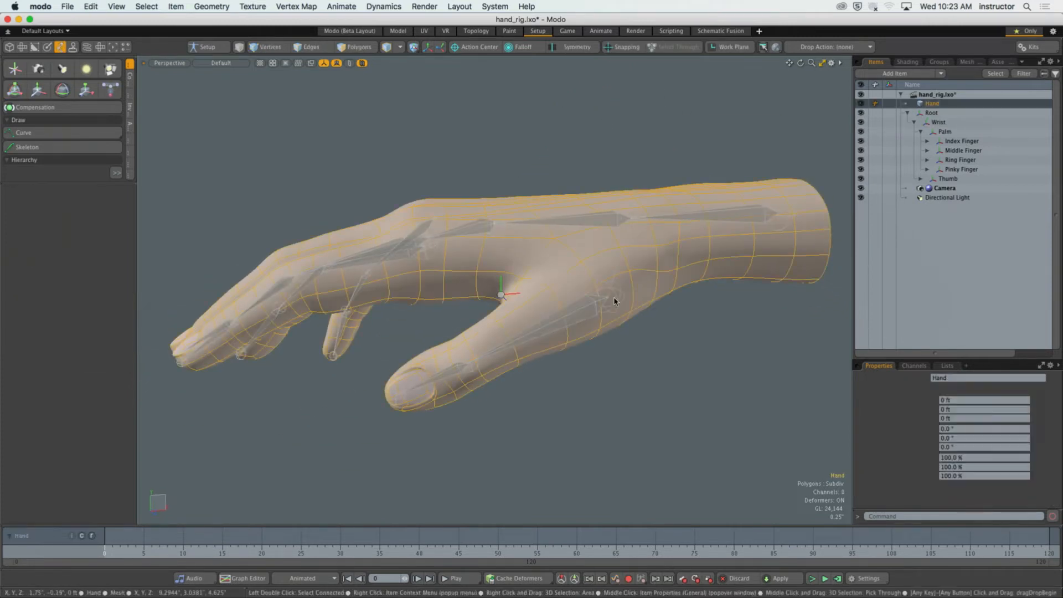
{"action": "left_click", "coordinate": [615, 299]}
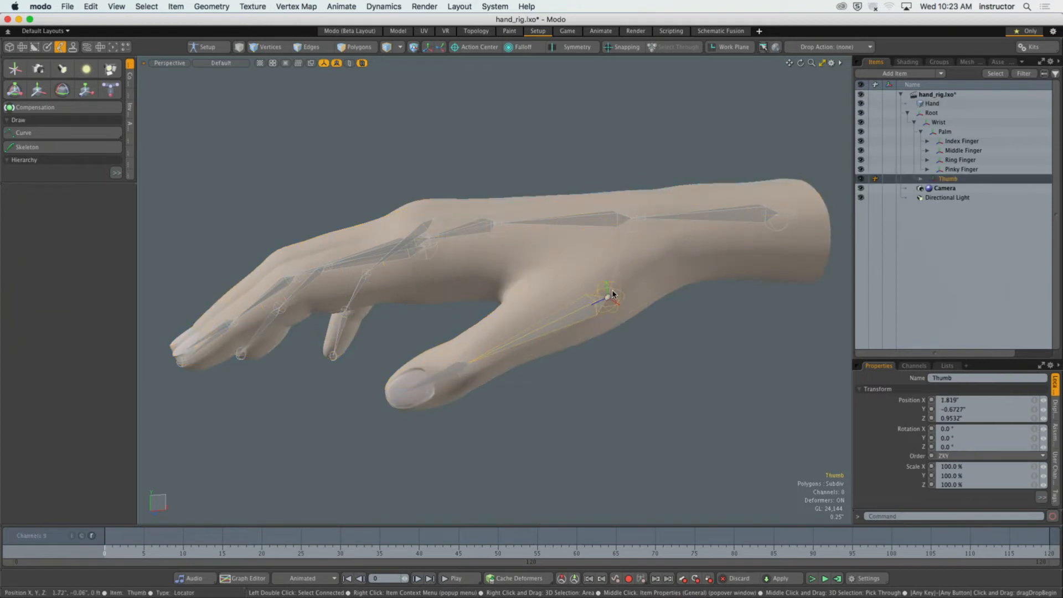
{"action": "key", "text": "y"}
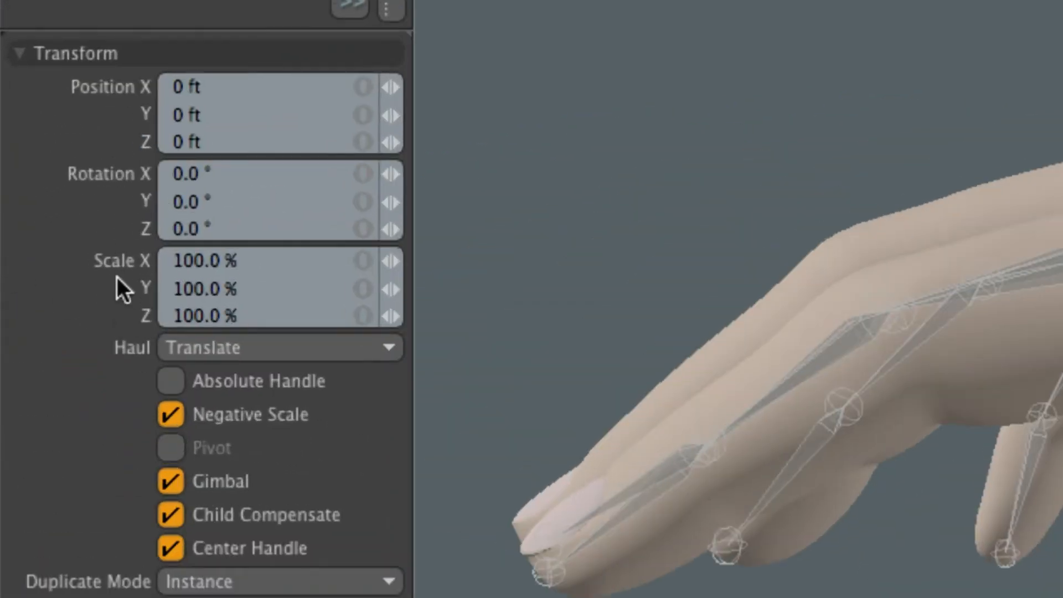
{"action": "key", "text": "w"}
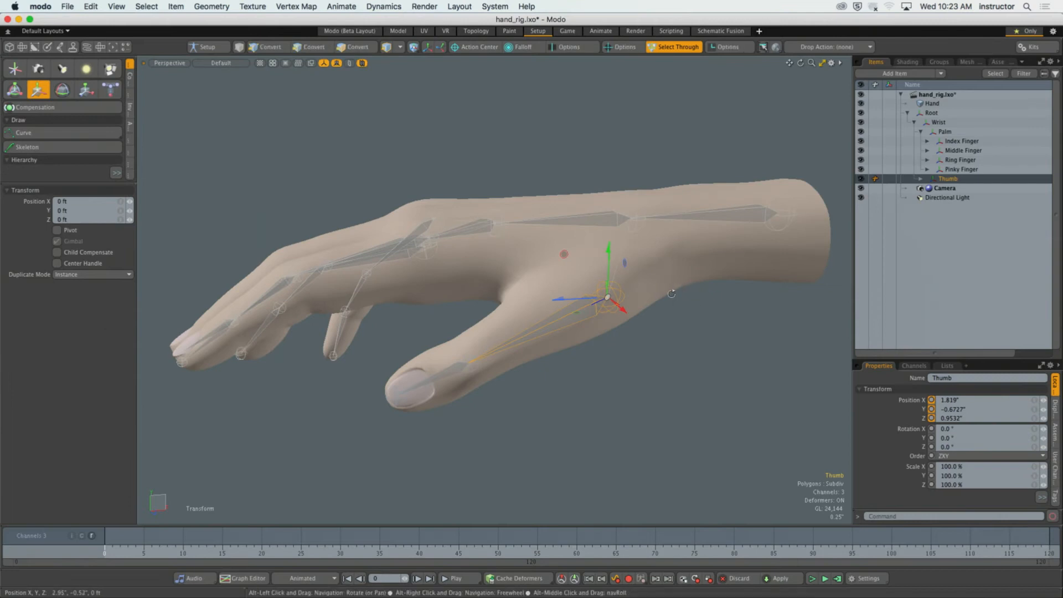
{"action": "left_click_drag", "start_coordinate": [672, 294], "coordinate": [619, 311], "text": "alt"}
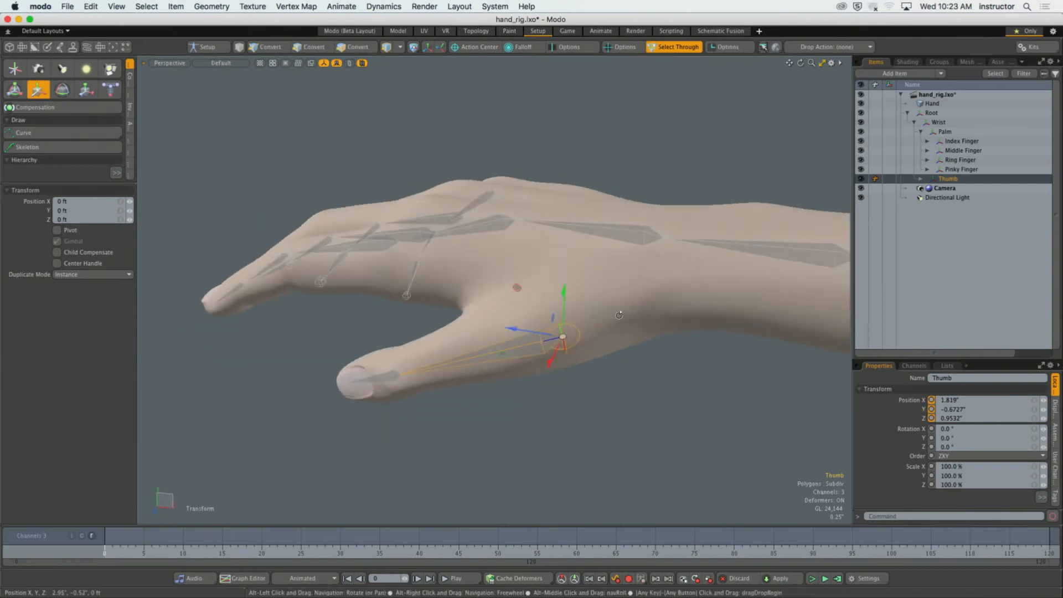
{"action": "left_click", "coordinate": [69, 255]}
{"action": "mouse_move", "coordinate": [566, 293]}
{"action": "left_mouse_down"}
{"action": "mouse_move", "coordinate": [566, 258]}
{"action": "mouse_move", "coordinate": [565, 275]}
{"action": "left_mouse_up"}
{"action": "key", "text": "space"}
{"action": "left_click", "coordinate": [624, 410]}
Undo a trial move of the whole joint hierarchy and disable Child Compensate for the Transform tool.
{"action": "mouse_move", "coordinate": [624, 410]}
{"action": "left_mouse_down", "text": "alt"}
{"action": "mouse_move", "coordinate": [685, 371]}
{"action": "mouse_move", "coordinate": [637, 417]}
{"action": "left_mouse_up", "text": "alt"}
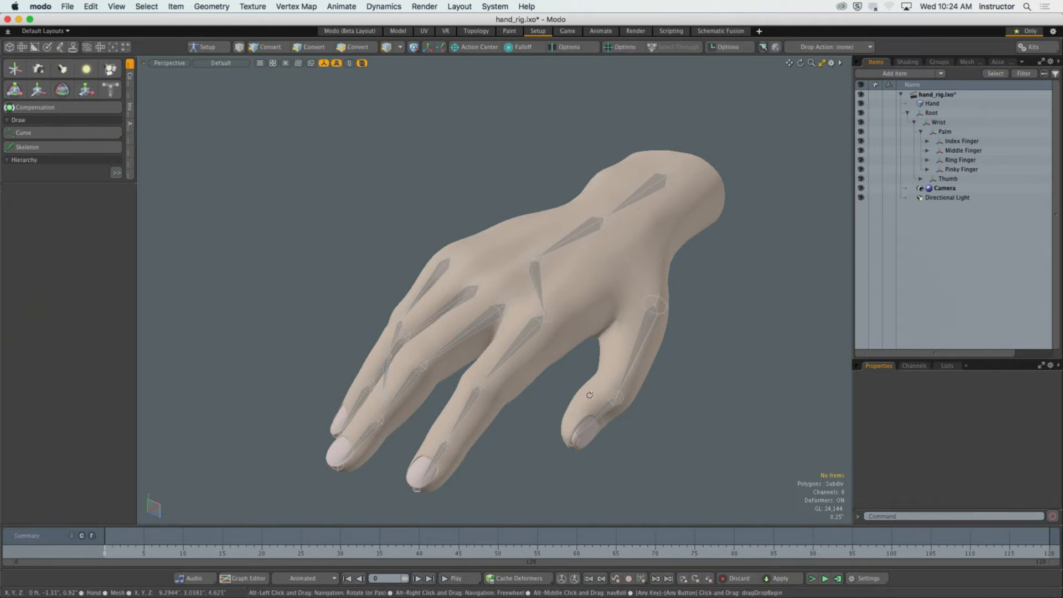
{"action": "left_click_drag", "start_coordinate": [590, 390], "coordinate": [510, 310], "text": "alt"}
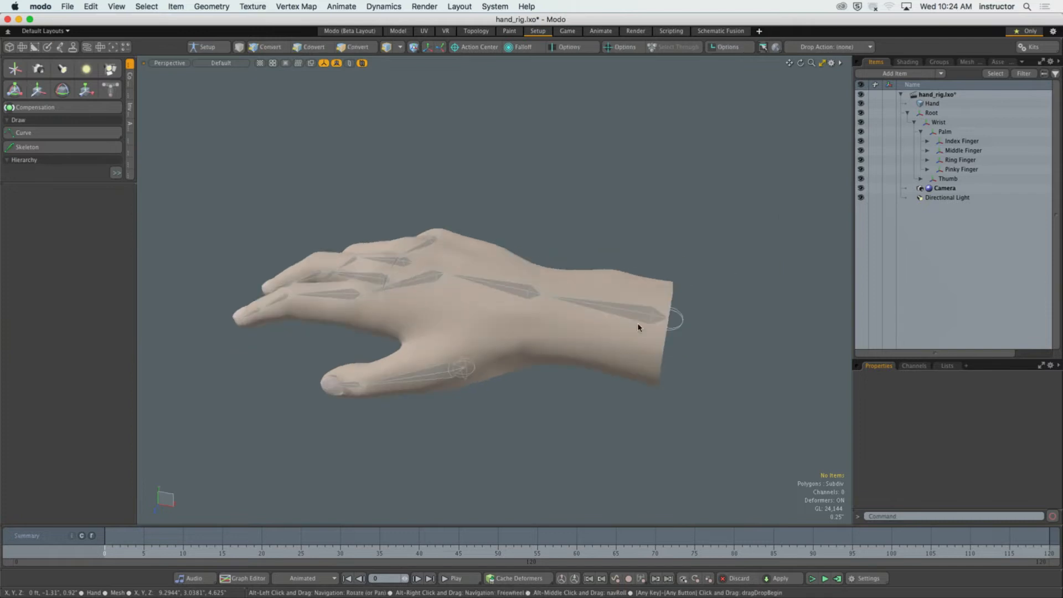
{"action": "double_click", "coordinate": [681, 318]}
{"action": "left_click_drag", "start_coordinate": [681, 318], "coordinate": [706, 321], "text": "alt"}
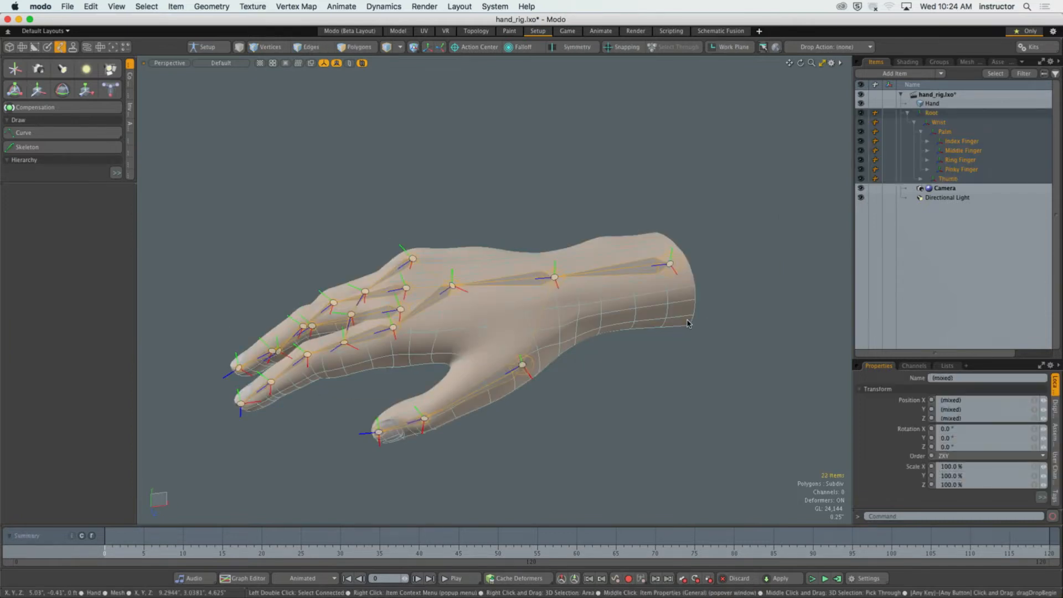
{"action": "key", "text": "y"}
{"action": "left_click_drag", "start_coordinate": [372, 429], "coordinate": [358, 388], "text": "alt"}
{"action": "key", "text": "super+z"}
{"action": "left_click", "coordinate": [57, 343]}
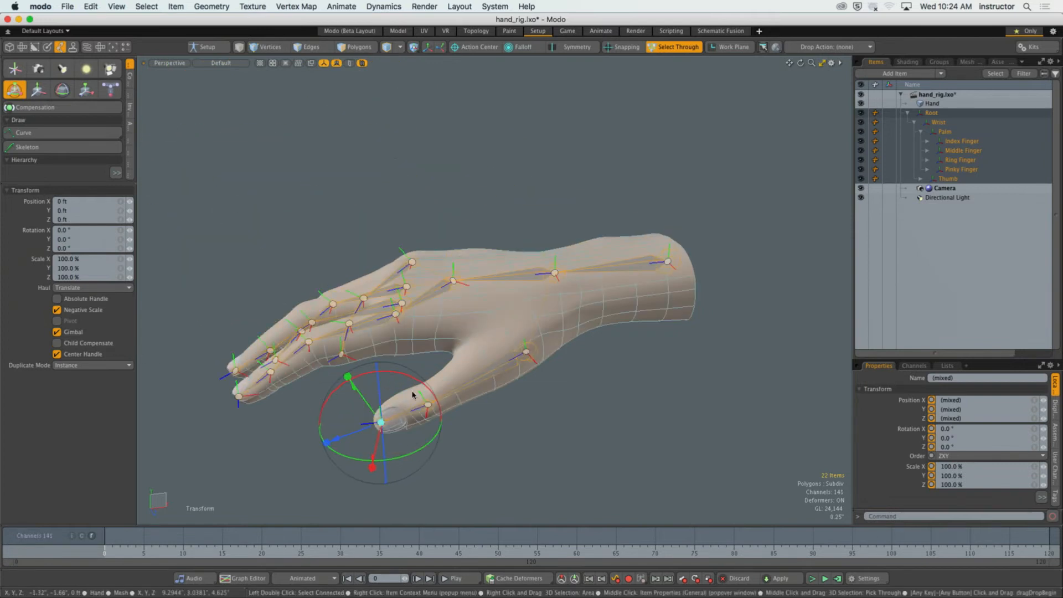
{"action": "left_click", "coordinate": [727, 246]}
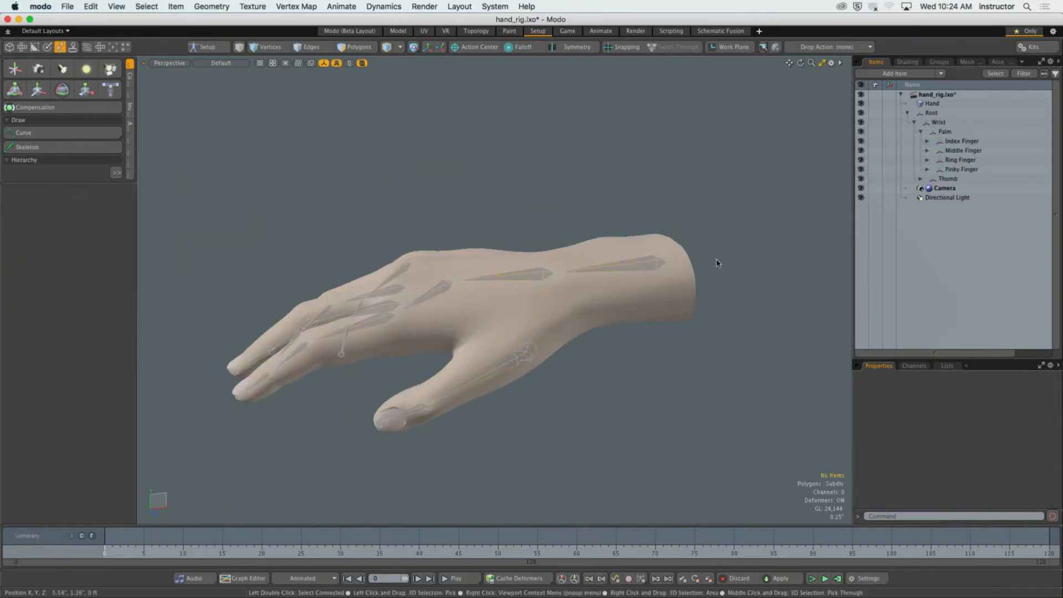
Try moving the Root joint 1.57" up along Y and rotating it -14.5° about X, and undo the trial transform.
{"action": "left_click", "coordinate": [686, 271]}
{"action": "left_click", "coordinate": [672, 267]}
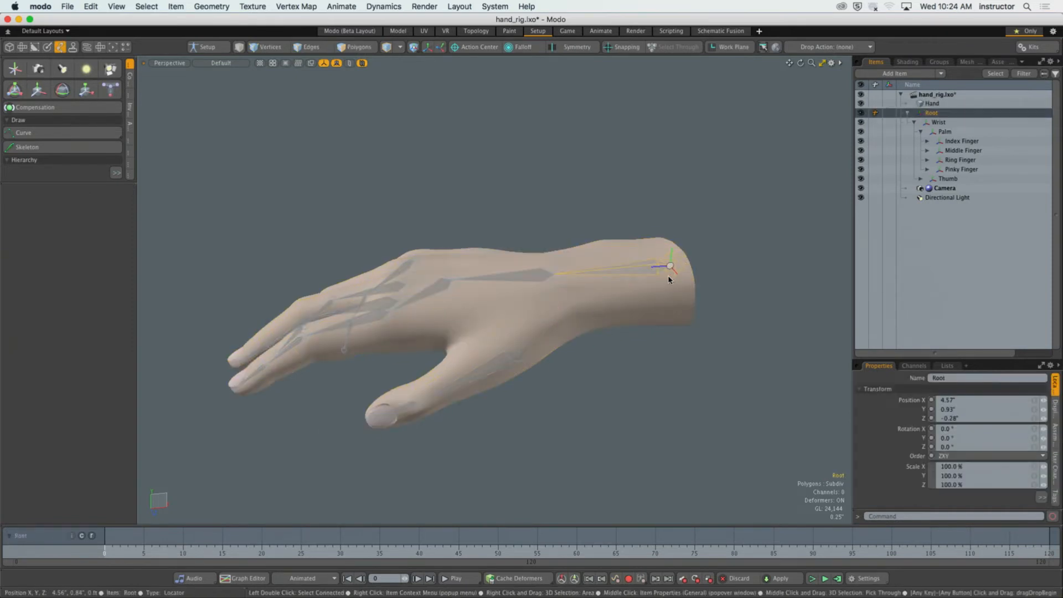
{"action": "key", "text": "y"}
{"action": "left_click_drag", "start_coordinate": [674, 222], "coordinate": [742, 144]}
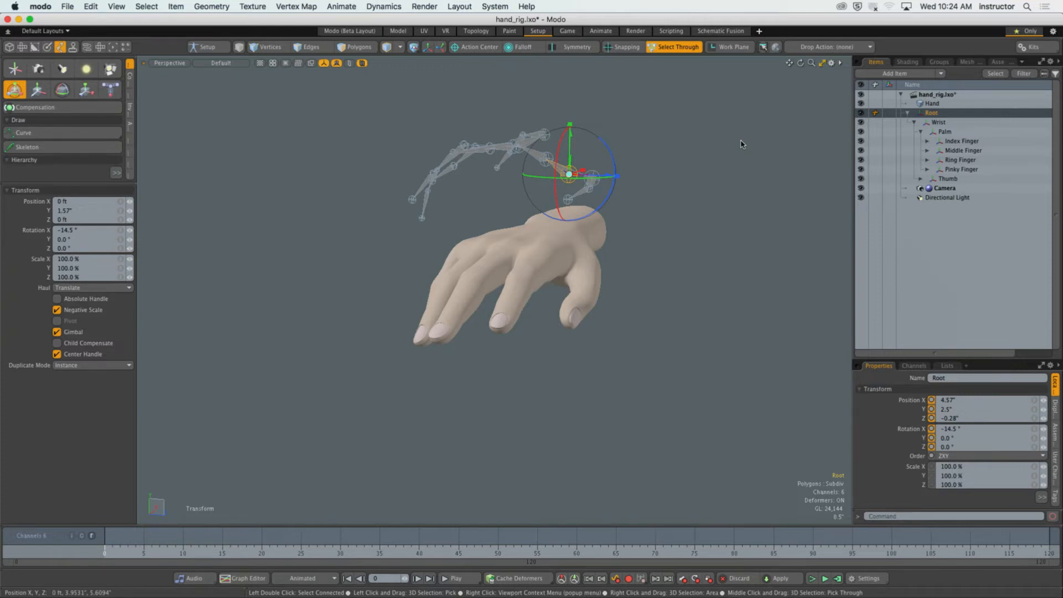
{"action": "key", "text": "super+z"}
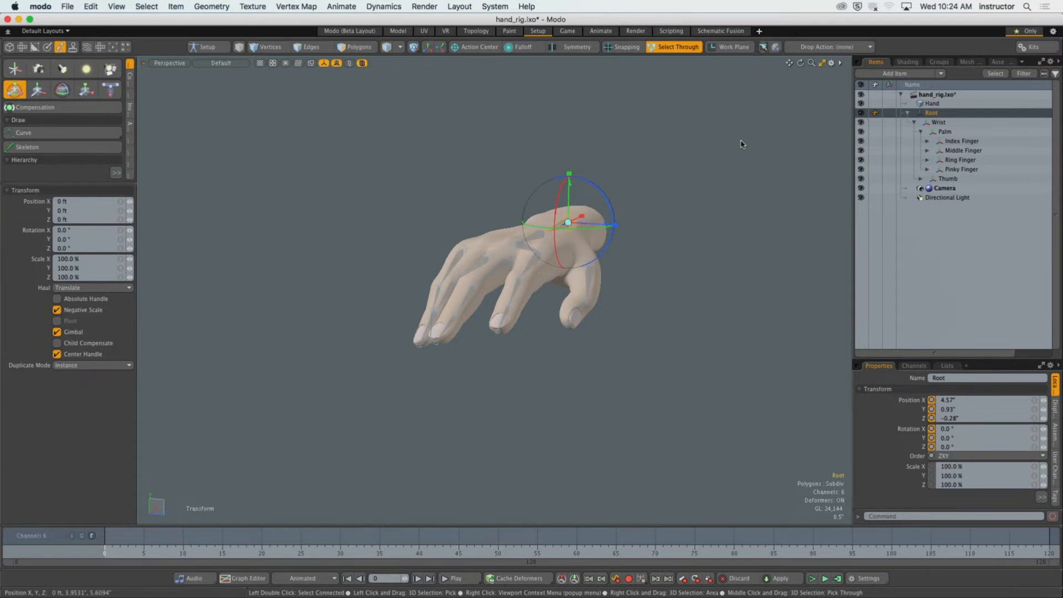
{"action": "key", "text": "q"}
{"action": "left_click", "coordinate": [673, 213]}
Examine the Pinky Finger branch's child joints in the item list with the full skeleton selected, and collapse the hierarchy under Root.
{"action": "left_click_drag", "start_coordinate": [545, 235], "coordinate": [614, 238], "text": "ctrl+alt"}
{"action": "mouse_move", "coordinate": [615, 238]}
{"action": "left_mouse_down", "text": "alt"}
{"action": "mouse_move", "coordinate": [579, 244]}
{"action": "mouse_move", "coordinate": [613, 230]}
{"action": "mouse_move", "coordinate": [626, 244]}
{"action": "left_mouse_up", "text": "alt"}
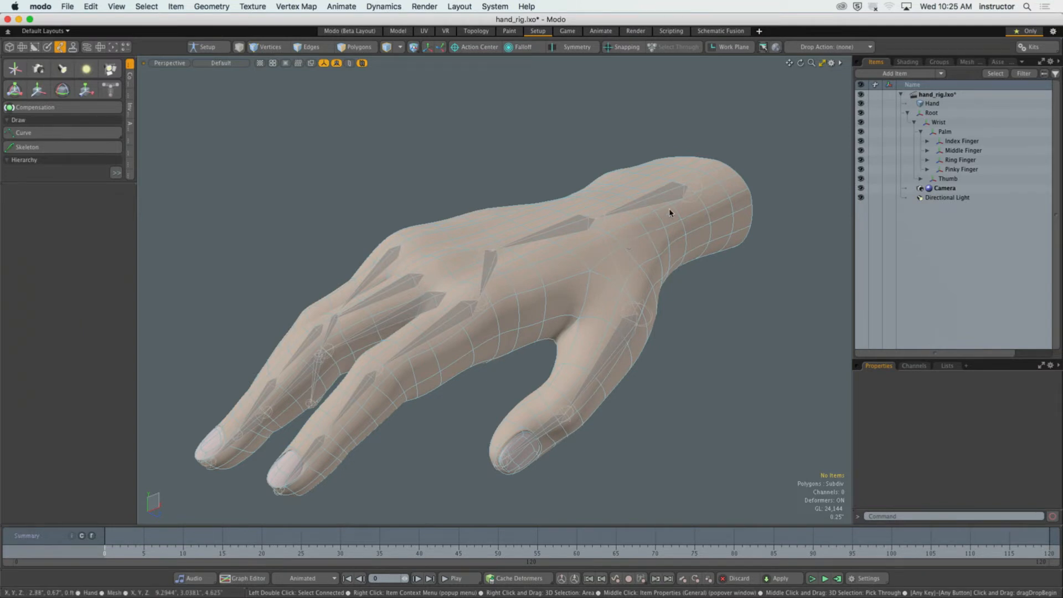
{"action": "double_click", "coordinate": [680, 189]}
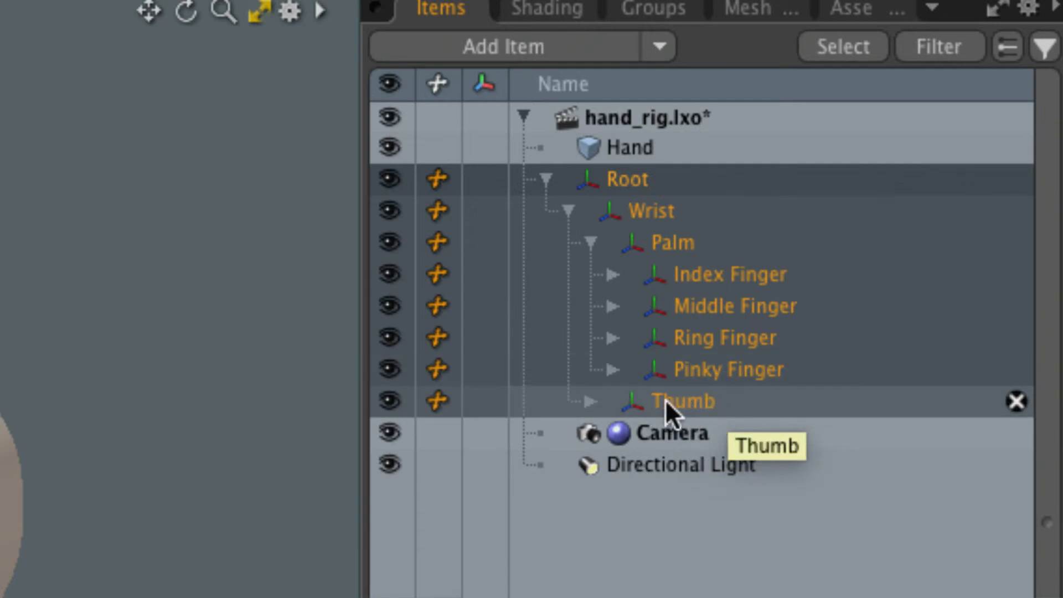
{"action": "left_click", "coordinate": [613, 371]}
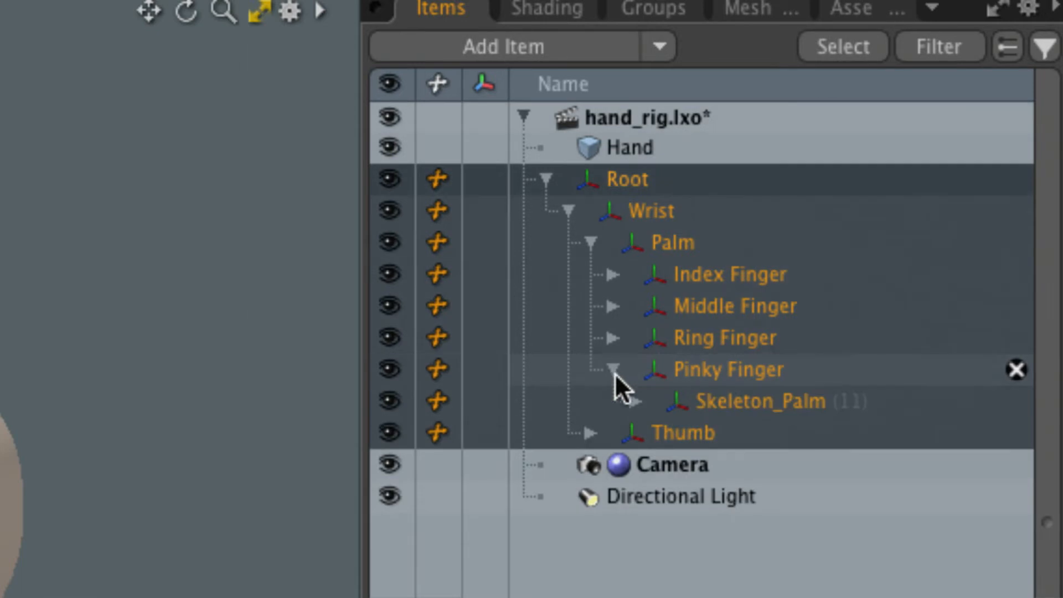
{"action": "left_click", "coordinate": [634, 402]}
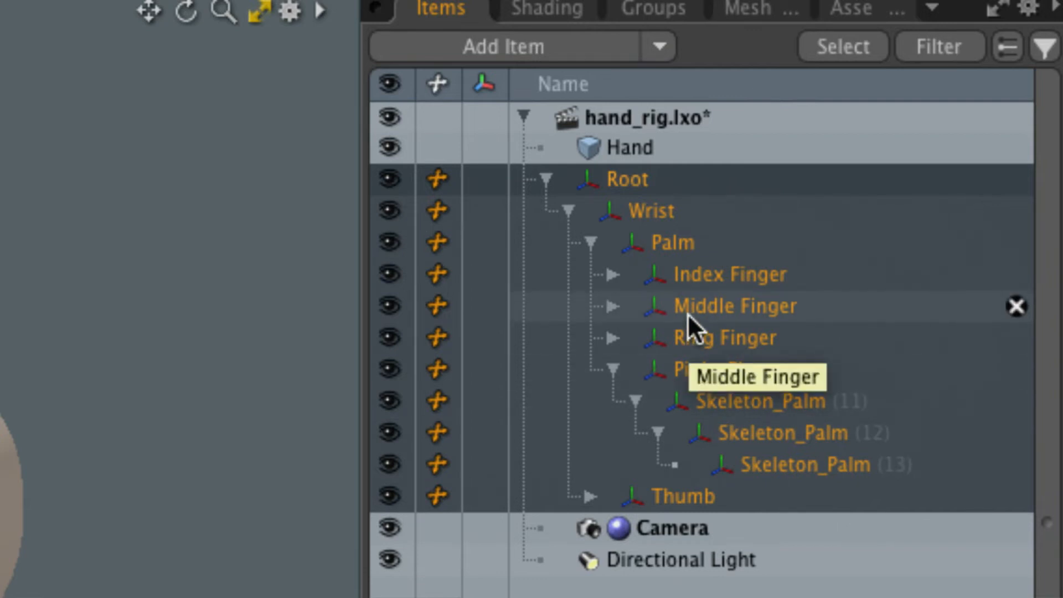
{"action": "left_click", "coordinate": [147, 284]}
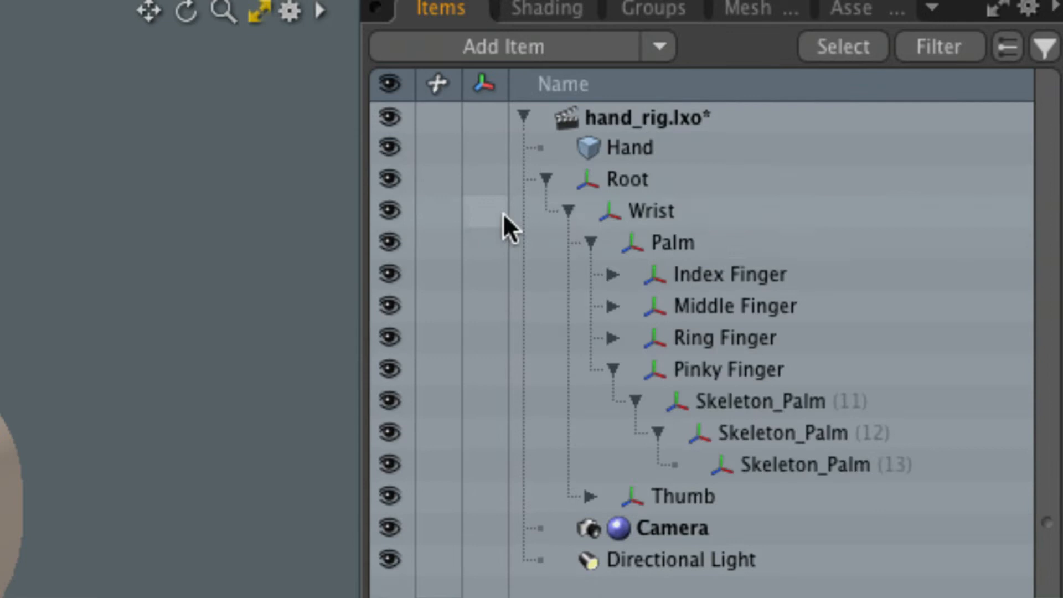
{"action": "left_click", "coordinate": [546, 178]}
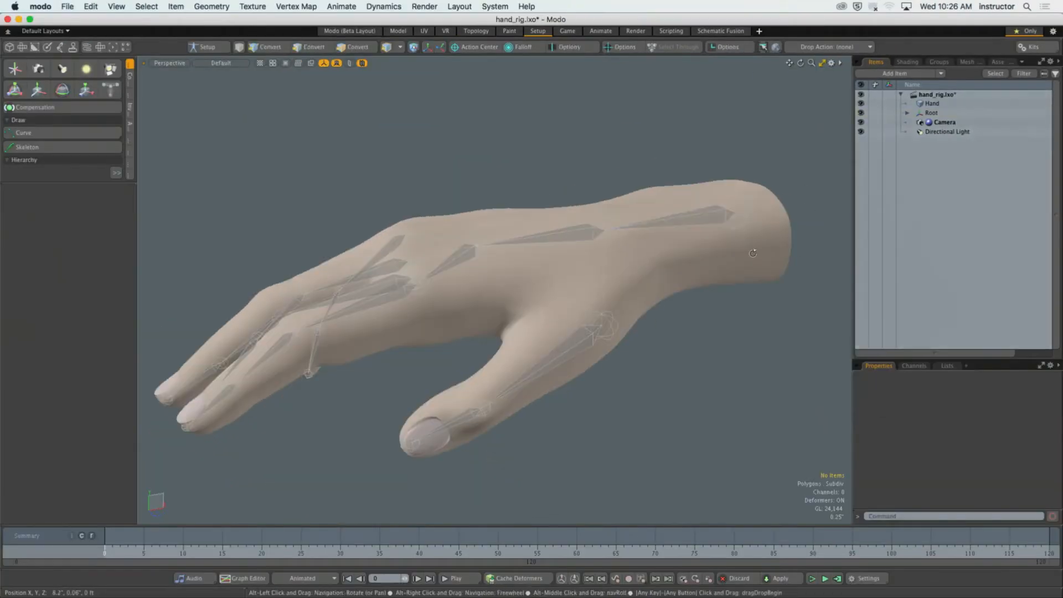
Undo a trial move of the Root joint 1.57" up along Y and clear the selection.
{"action": "left_click", "coordinate": [737, 215]}
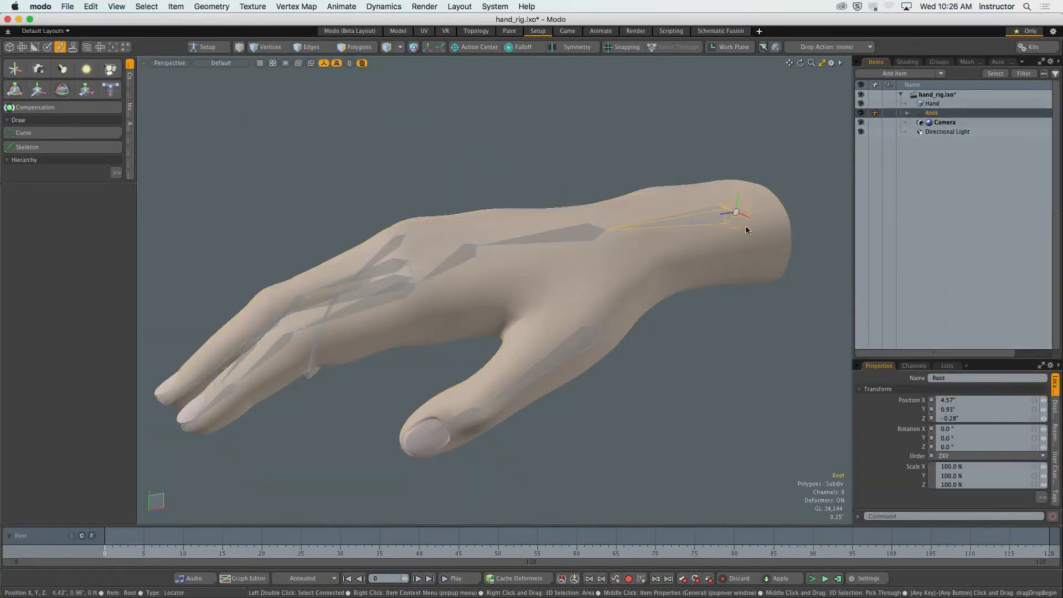
{"action": "key", "text": "y"}
{"action": "left_click_drag", "start_coordinate": [746, 230], "coordinate": [747, 131]}
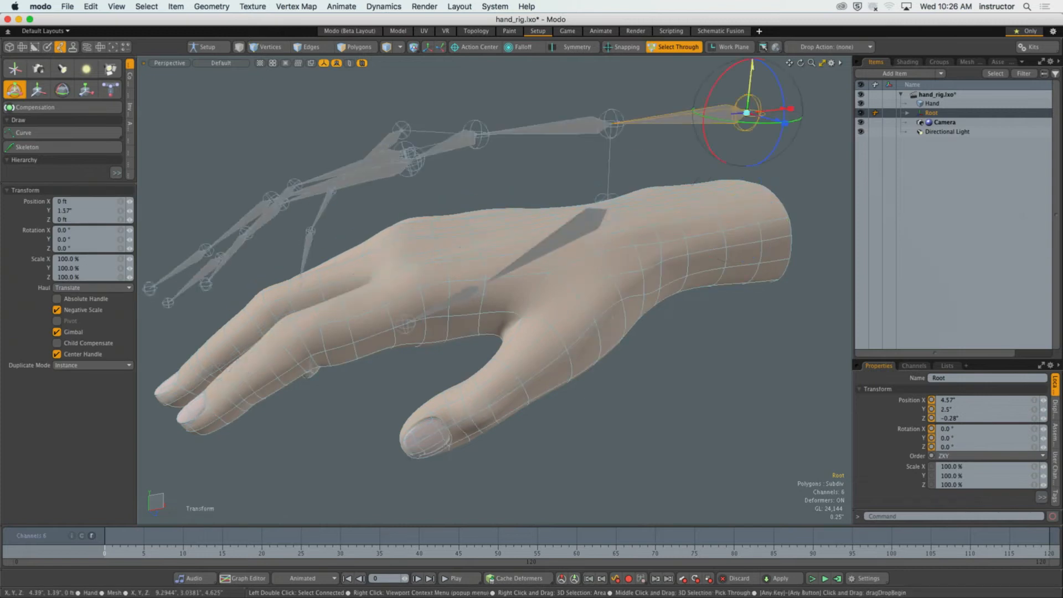
{"action": "left_click_drag", "start_coordinate": [751, 72], "coordinate": [741, 160]}
{"action": "key", "text": "super+z"}
{"action": "key", "text": "space"}
{"action": "left_click", "coordinate": [596, 196]}
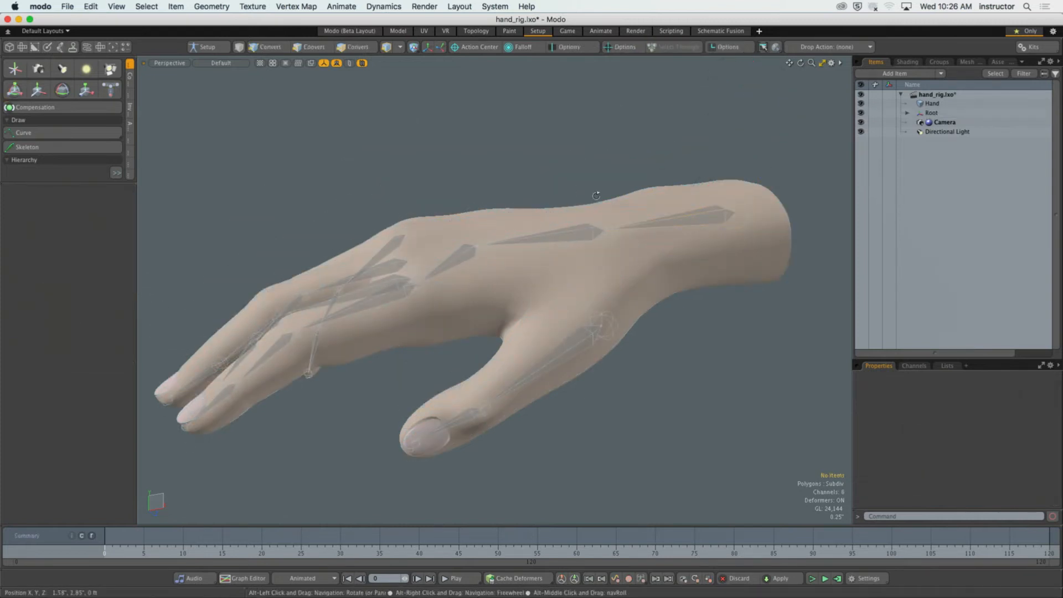
Turn on Setup mode to edit items in their setup poses.
{"action": "left_click_drag", "start_coordinate": [596, 196], "coordinate": [572, 244], "text": "alt"}
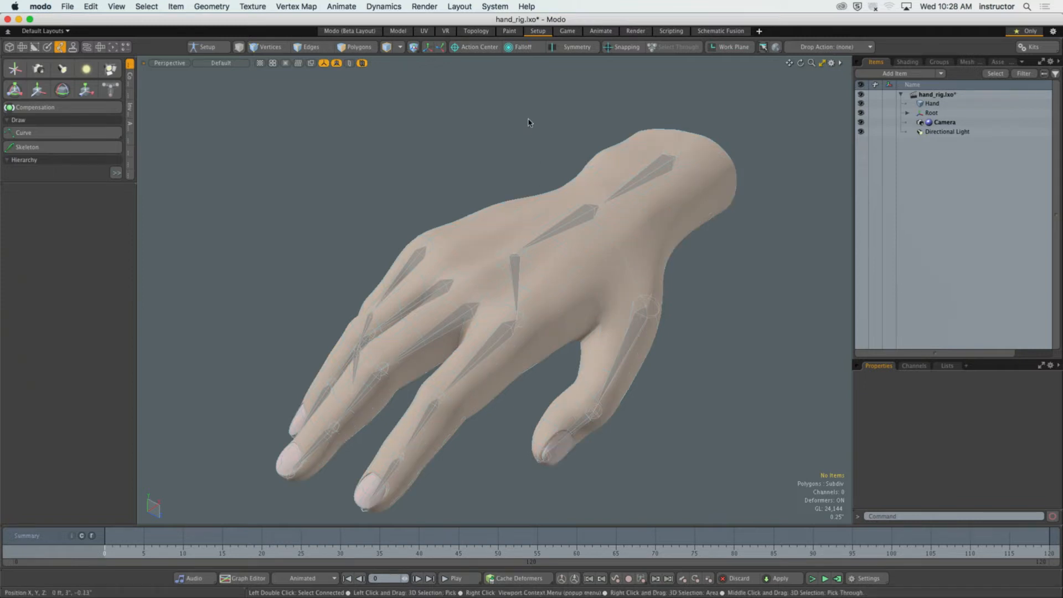
{"action": "left_click_drag", "start_coordinate": [535, 135], "coordinate": [502, 172], "text": "alt"}
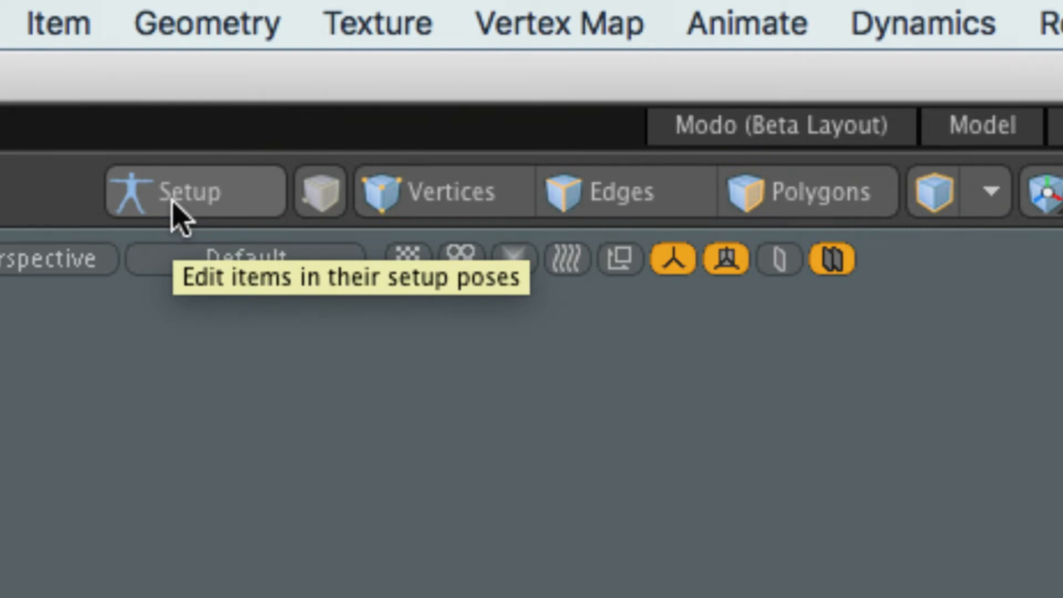
{"action": "left_click", "coordinate": [176, 213]}
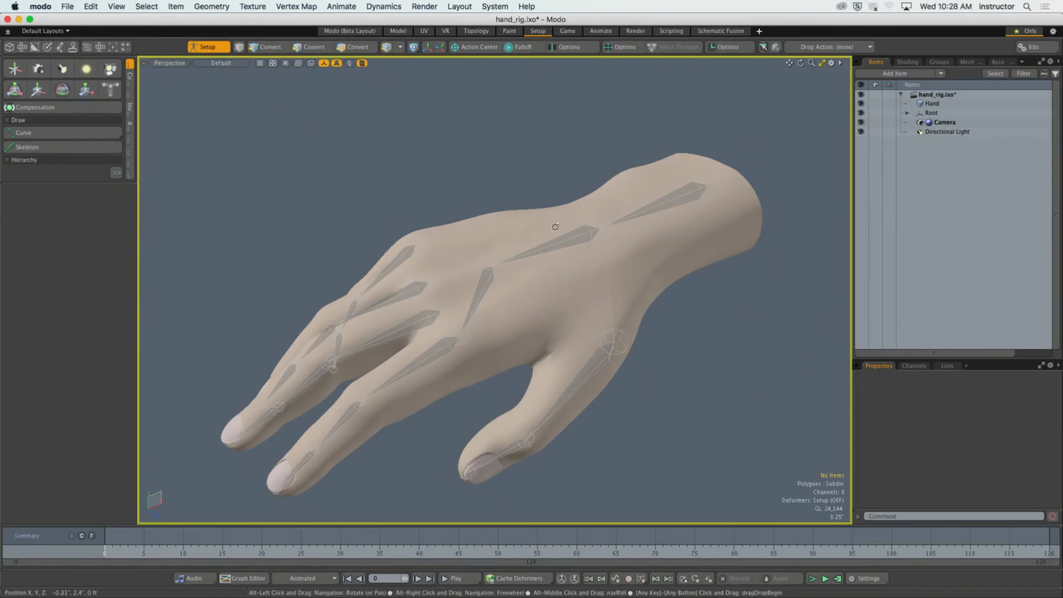
Select the complete joint hierarchy starting from the Root joint at the wrist end of the hand.
{"action": "left_click_drag", "start_coordinate": [556, 226], "coordinate": [577, 209], "text": "alt"}
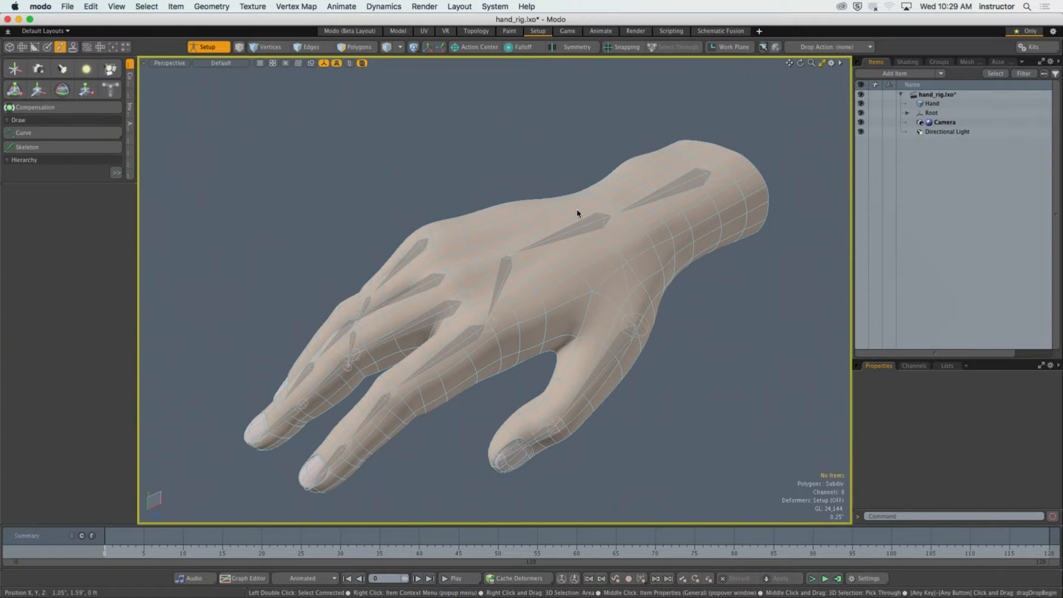
{"action": "left_click_drag", "start_coordinate": [577, 208], "coordinate": [742, 368], "text": "alt"}
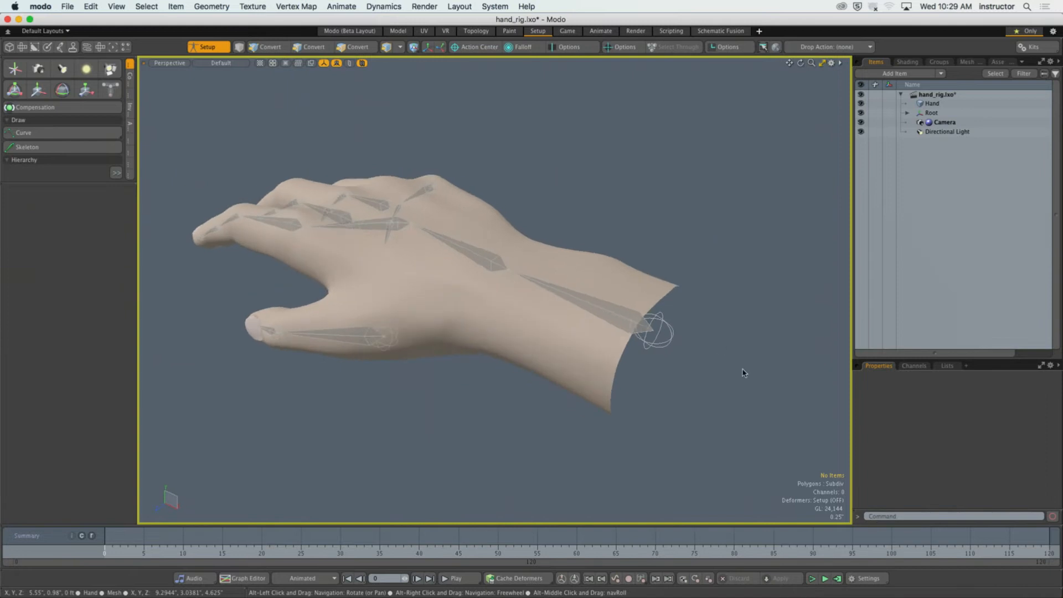
{"action": "double_click", "coordinate": [670, 334]}
{"action": "left_click_drag", "start_coordinate": [671, 334], "coordinate": [623, 313], "text": "alt"}
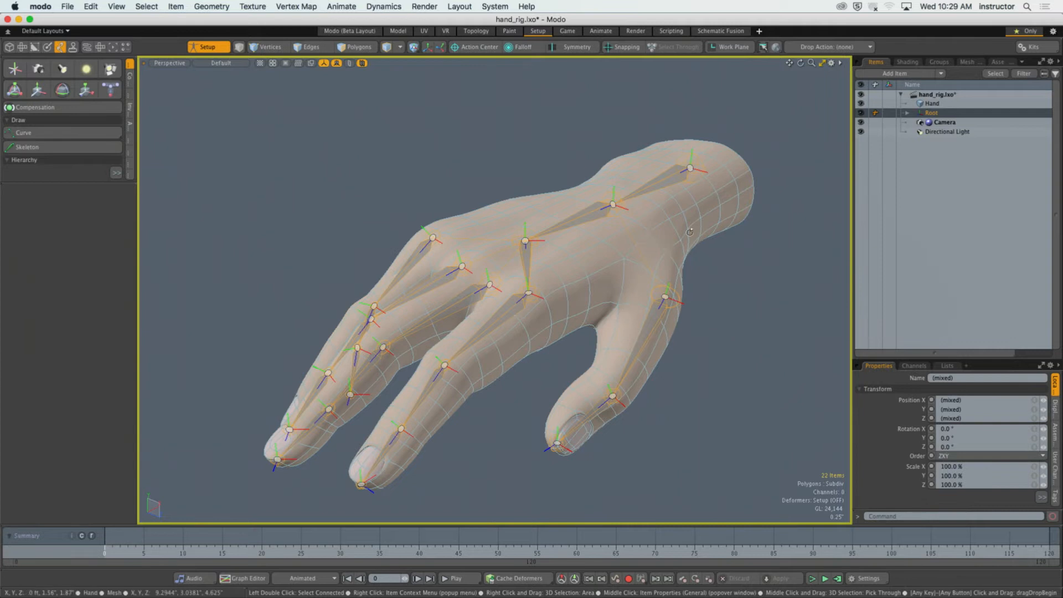
{"action": "left_click_drag", "start_coordinate": [622, 310], "coordinate": [603, 277], "text": "alt"}
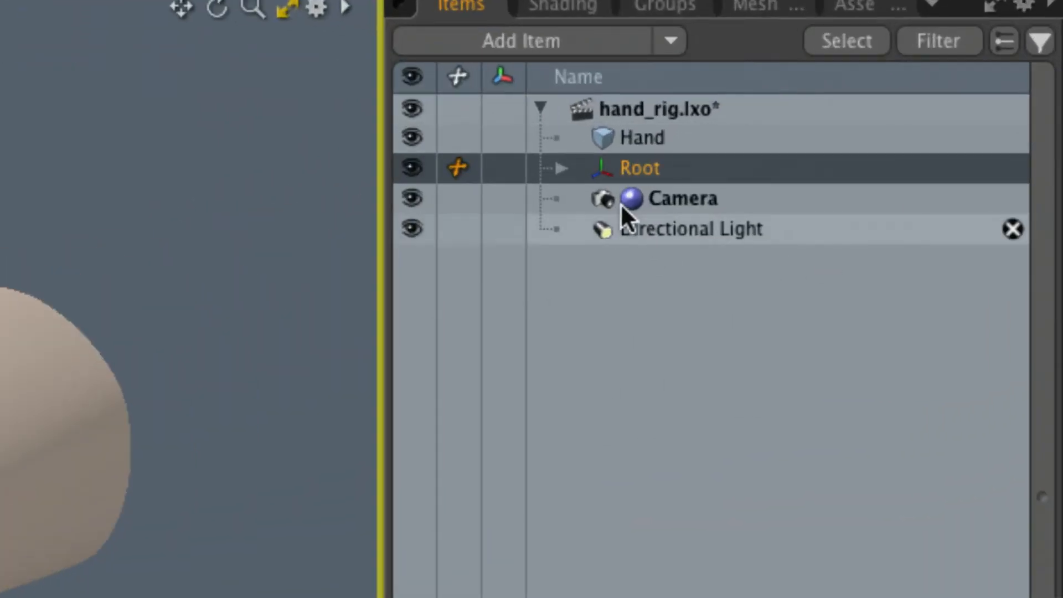
Review the nested joints under Root in the item list and add the Hand mesh to the selection.
{"action": "left_click", "coordinate": [708, 144]}
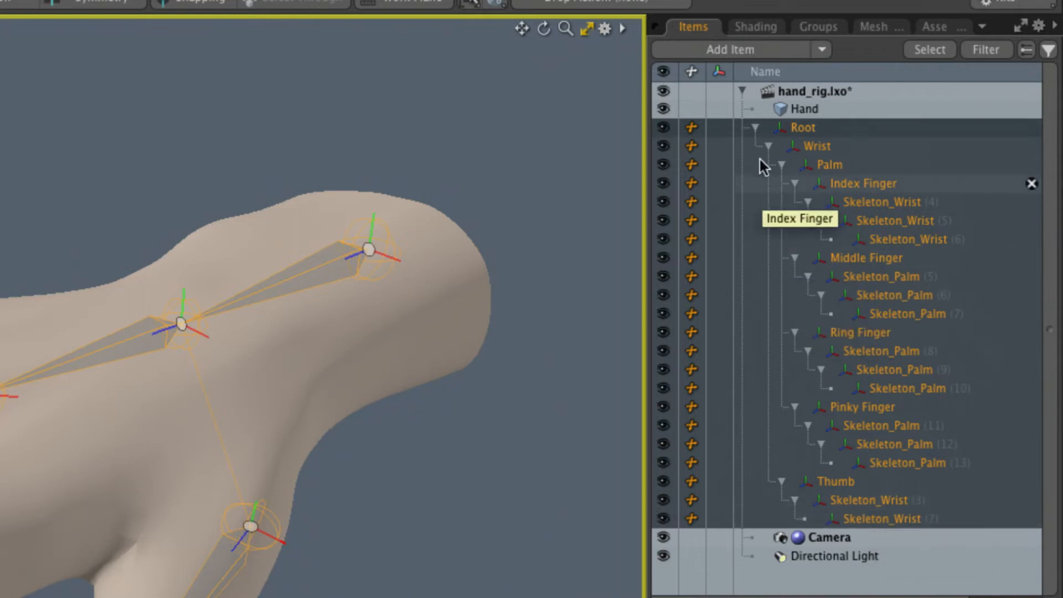
{"action": "left_click", "coordinate": [755, 127]}
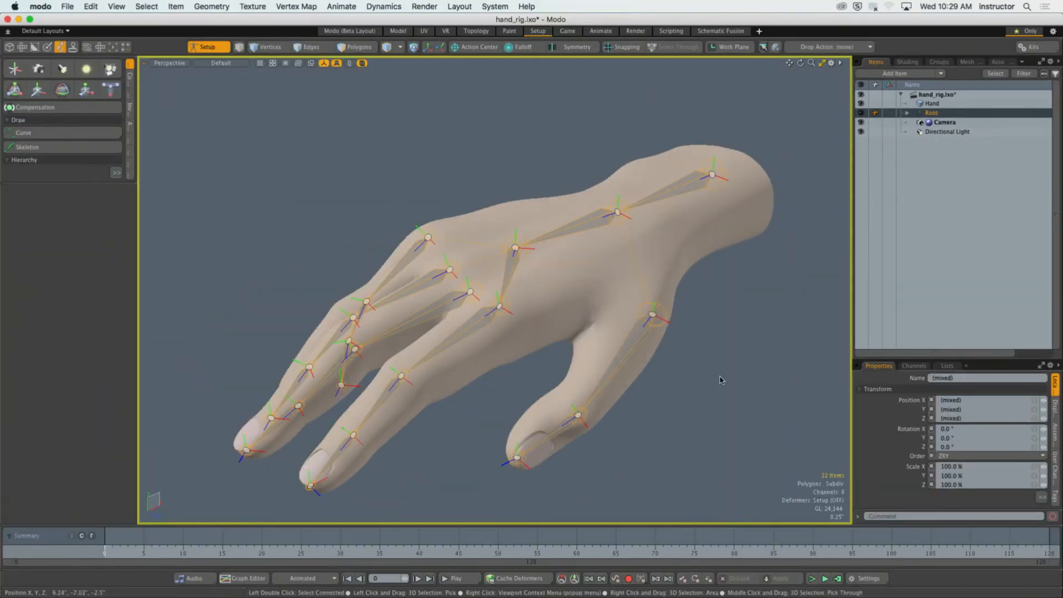
{"action": "left_click", "coordinate": [745, 238], "text": "shift"}
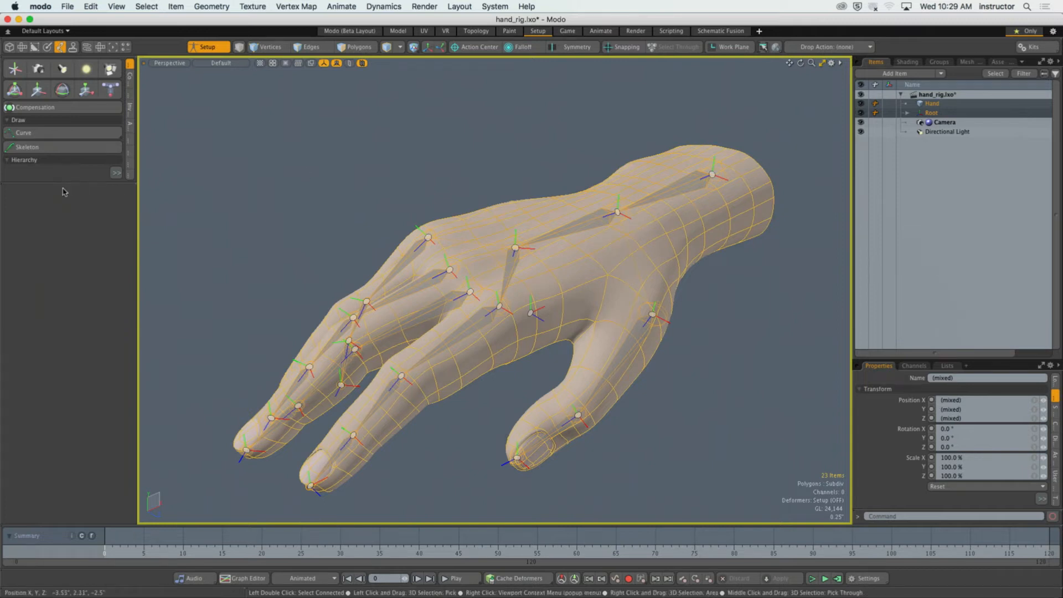
Display the deformer tools with the Bind command and turn off Setup mode.
{"action": "left_click_drag", "start_coordinate": [91, 292], "coordinate": [104, 440]}
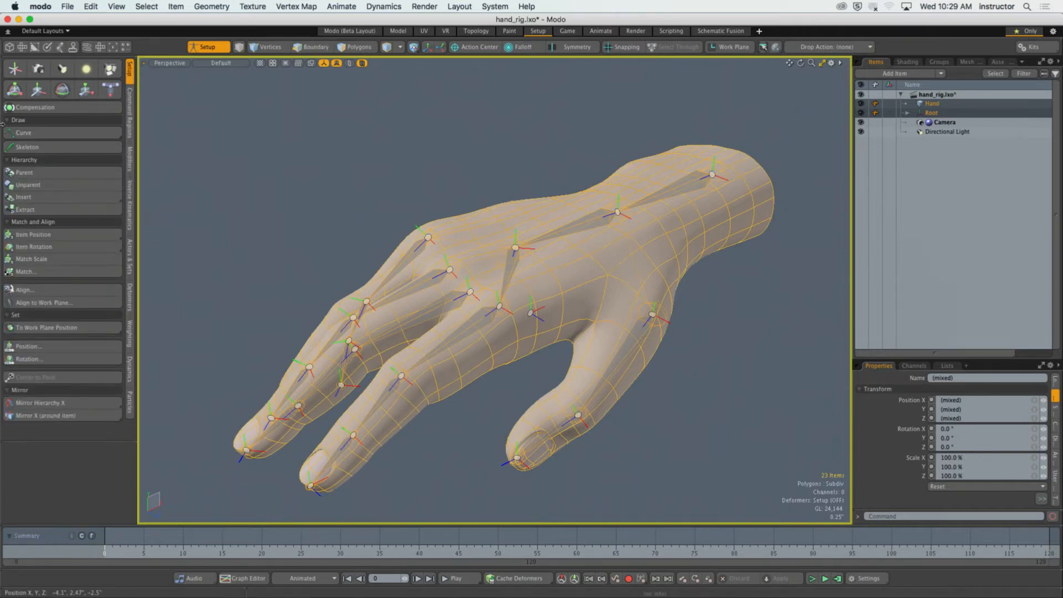
{"action": "left_click", "coordinate": [129, 297]}
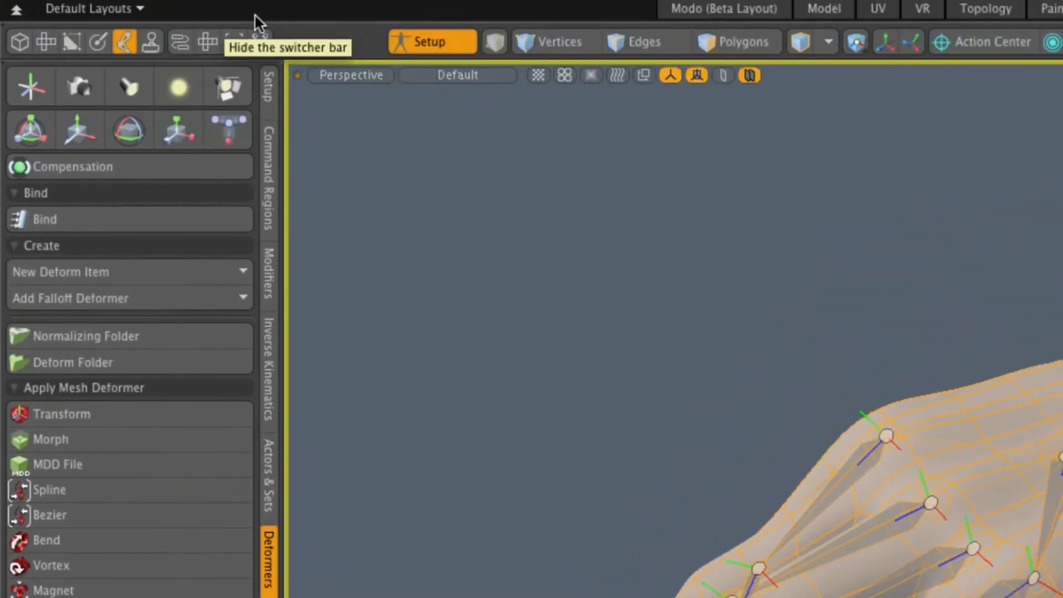
{"action": "left_click", "coordinate": [435, 41]}
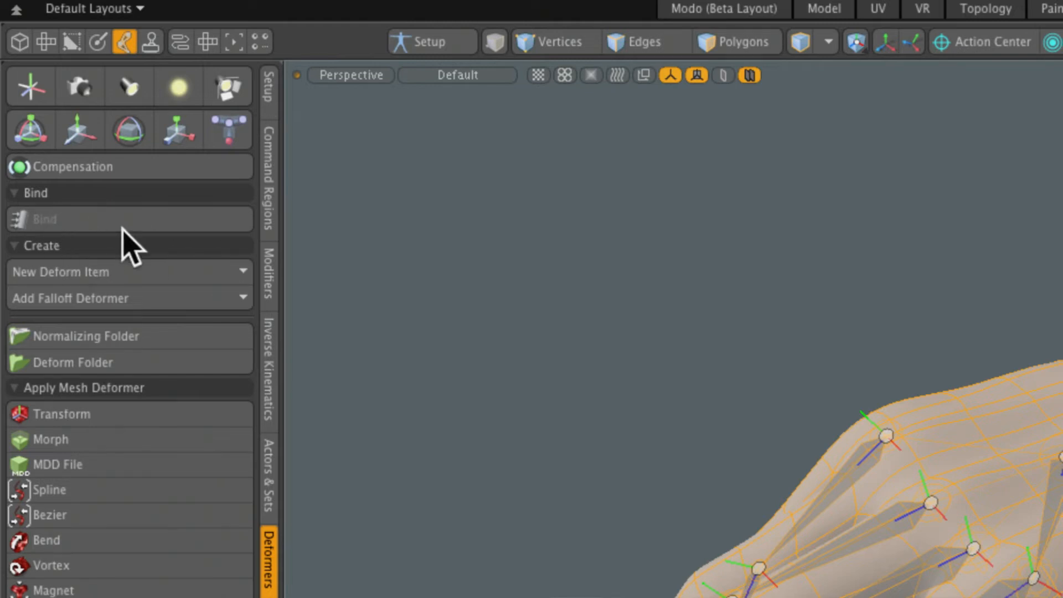
Turn on Setup mode and bind the Hand mesh to the selected joints with the Heat bind type.
{"action": "left_click", "coordinate": [459, 38]}
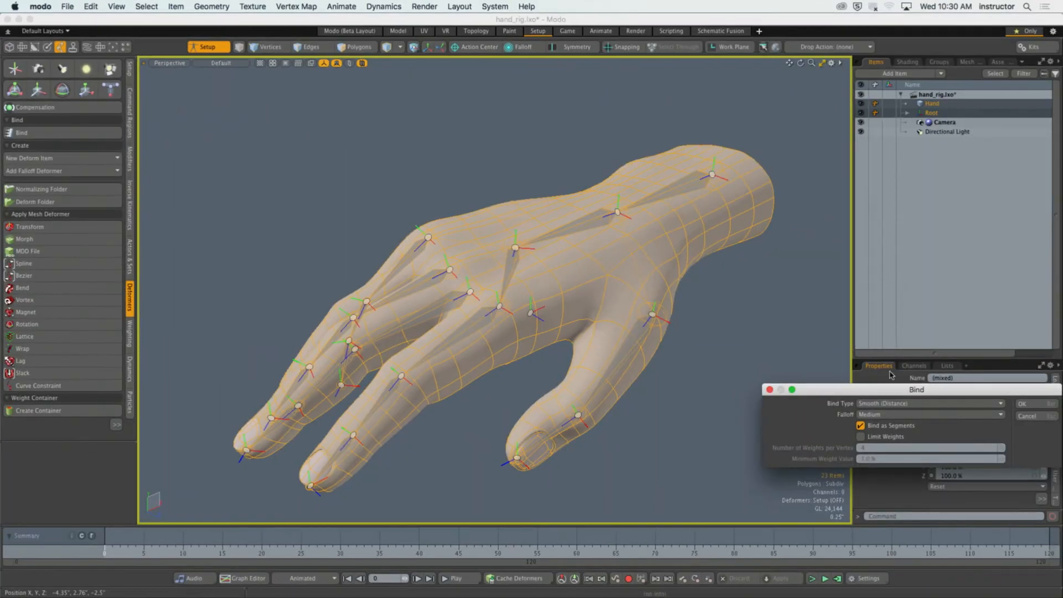
{"action": "left_click_drag", "start_coordinate": [965, 389], "coordinate": [613, 166]}
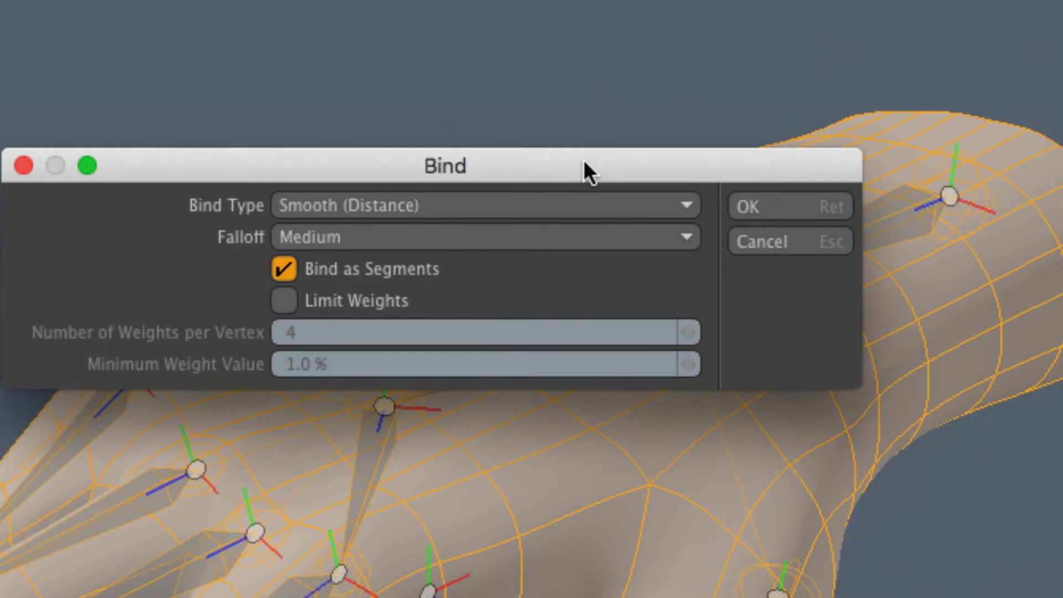
{"action": "left_click", "coordinate": [571, 206]}
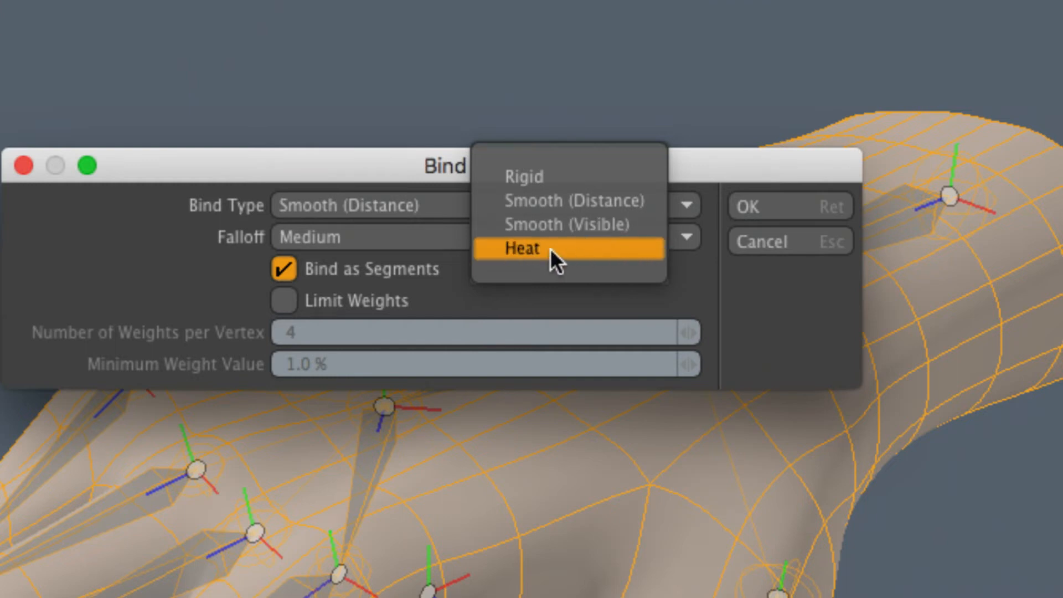
{"action": "left_click", "coordinate": [581, 255]}
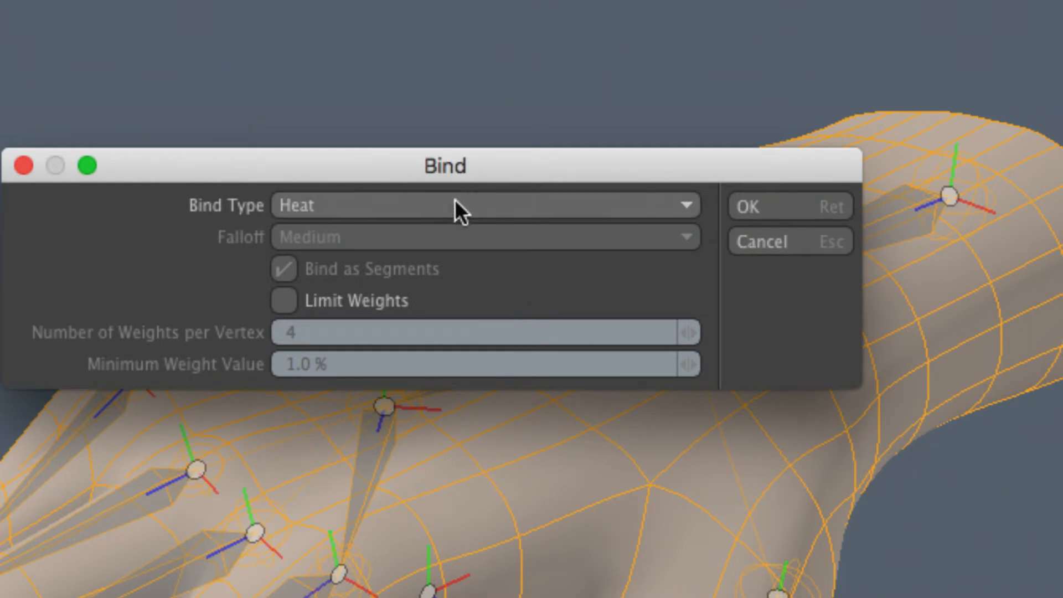
{"action": "left_click", "coordinate": [487, 203]}
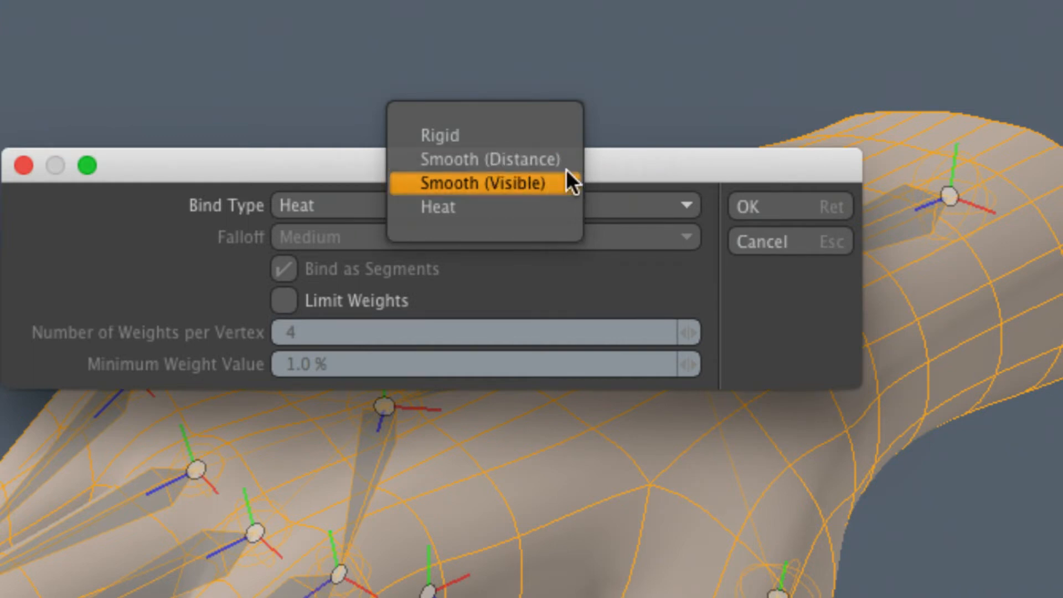
{"action": "left_click", "coordinate": [509, 203]}
{"action": "left_click_drag", "start_coordinate": [441, 165], "coordinate": [487, 161]}
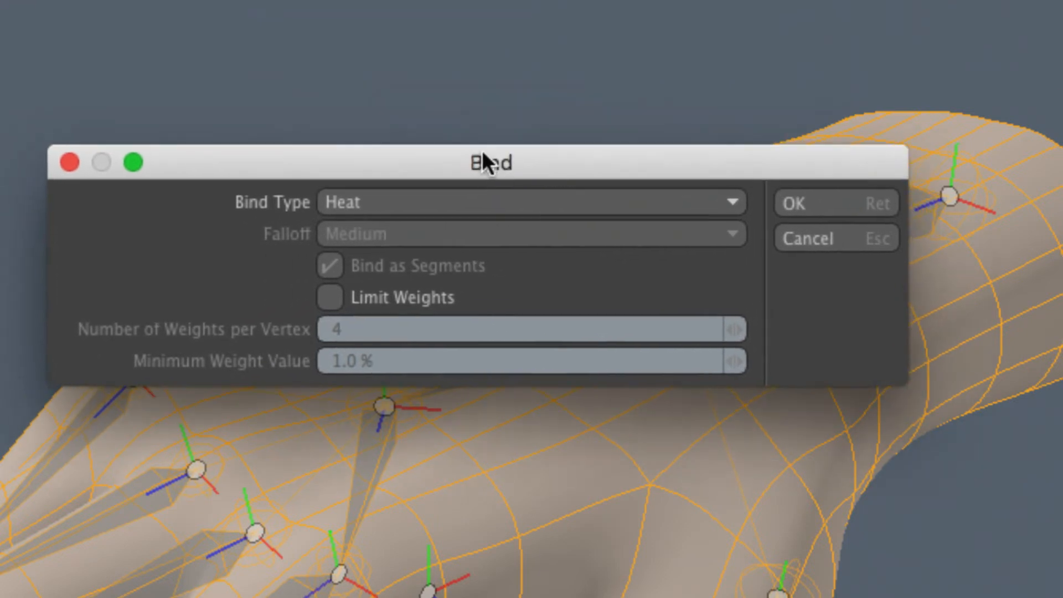
{"action": "left_click", "coordinate": [807, 209]}
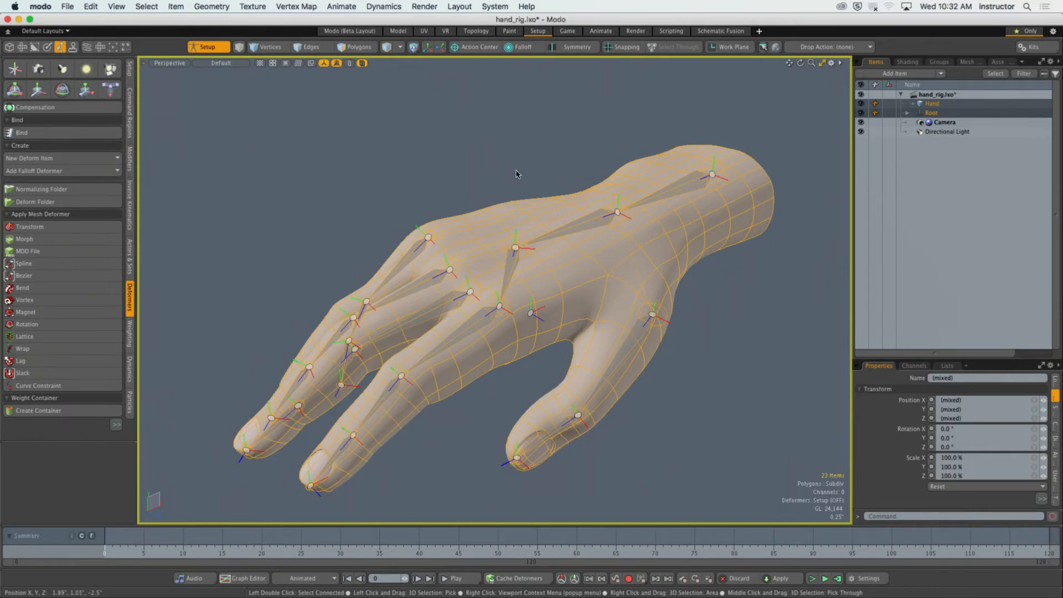
Enable Show Weightmaps for active meshes in the 3D viewport properties.
{"action": "key", "text": "o"}
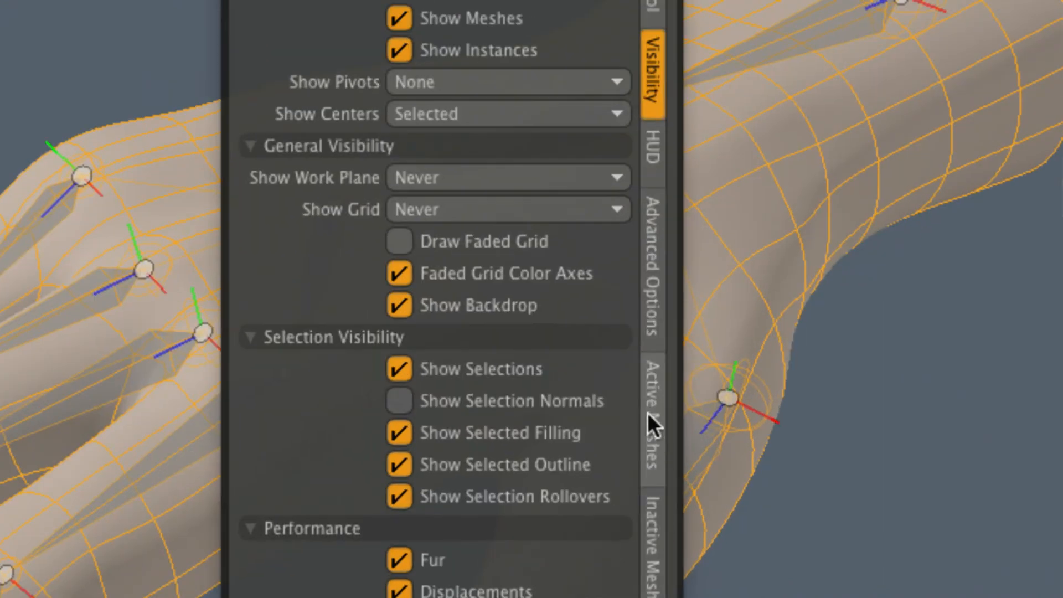
{"action": "left_click", "coordinate": [646, 416]}
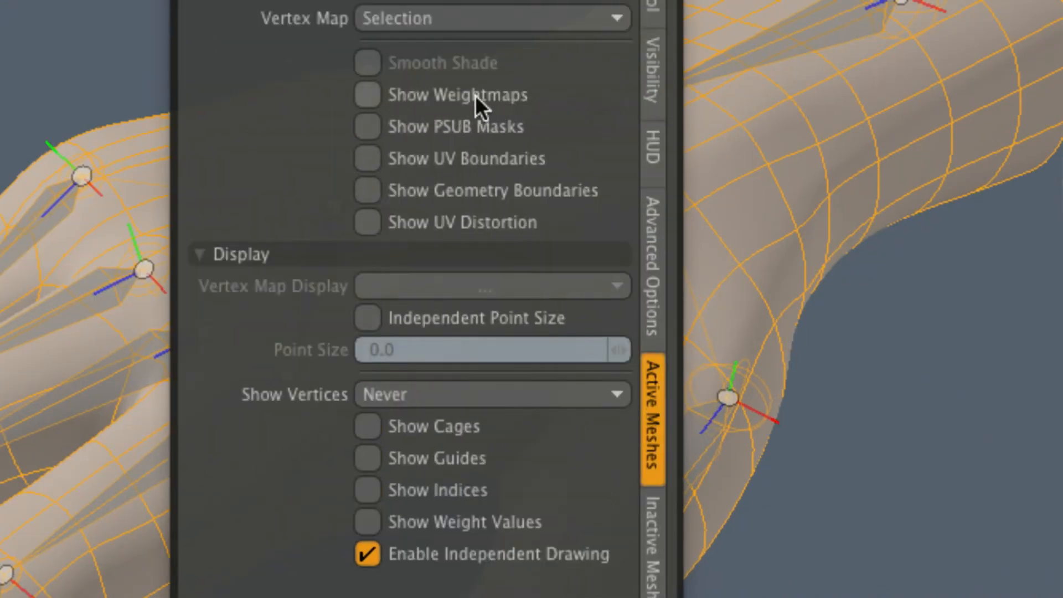
{"action": "left_click", "coordinate": [449, 95]}
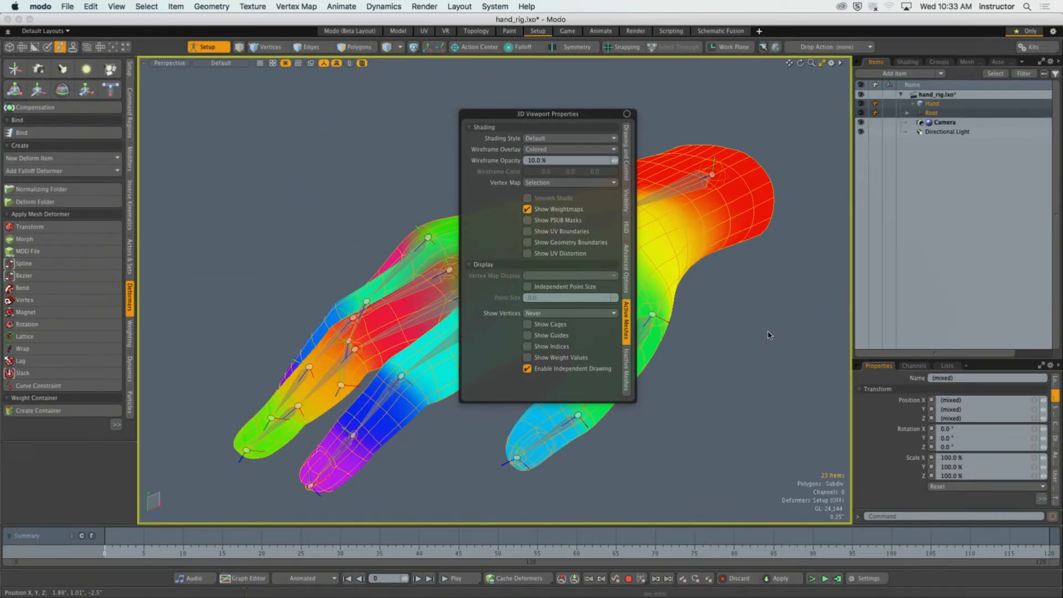
{"action": "left_click", "coordinate": [754, 356]}
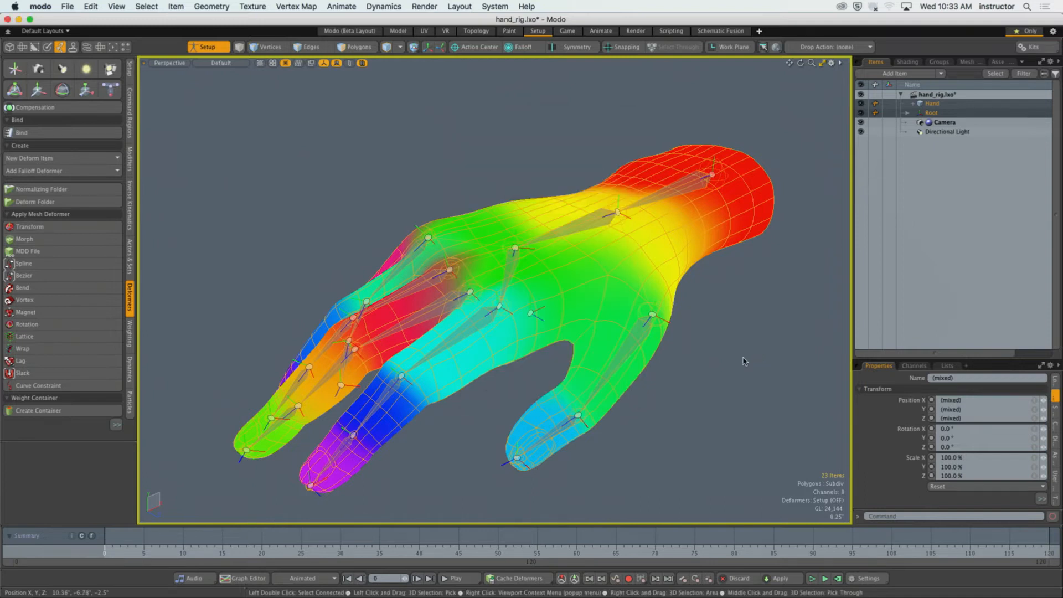
{"action": "left_click_drag", "start_coordinate": [743, 361], "coordinate": [682, 325], "text": "alt"}
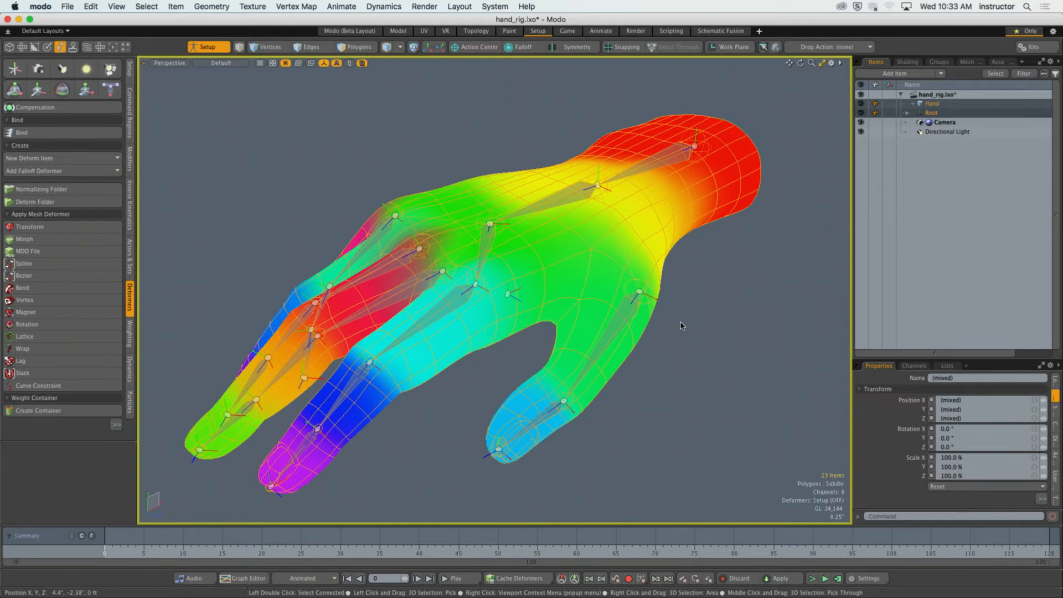
Clear the selection and pick only the Index Finger joint to inspect its weight influence on the mesh.
{"action": "left_click", "coordinate": [750, 273]}
{"action": "left_click_drag", "start_coordinate": [749, 272], "coordinate": [721, 294], "text": "alt"}
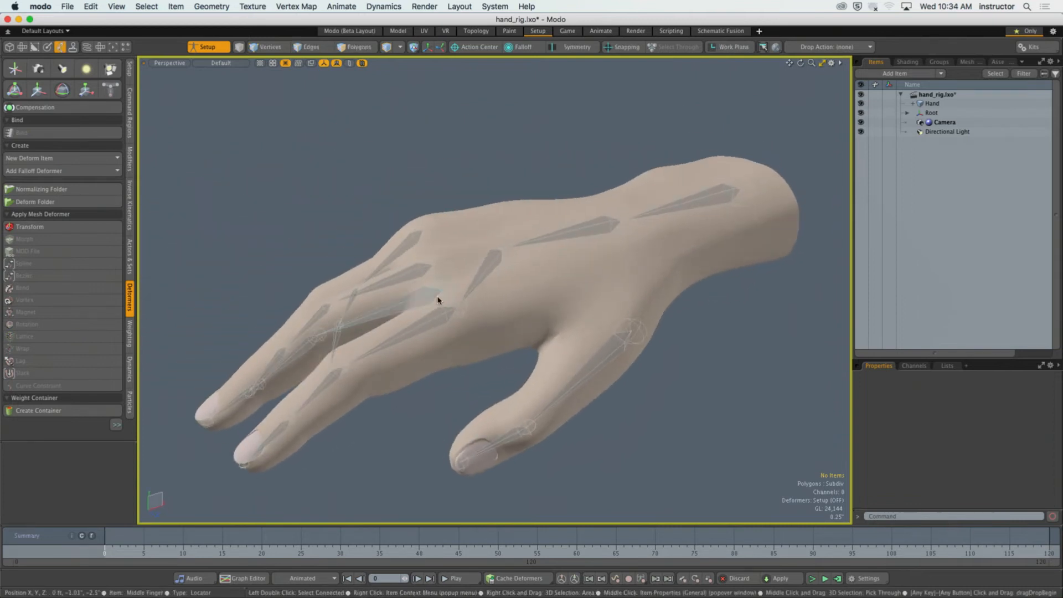
{"action": "left_click_drag", "start_coordinate": [437, 301], "coordinate": [493, 308], "text": "alt"}
{"action": "left_click", "coordinate": [493, 308]}
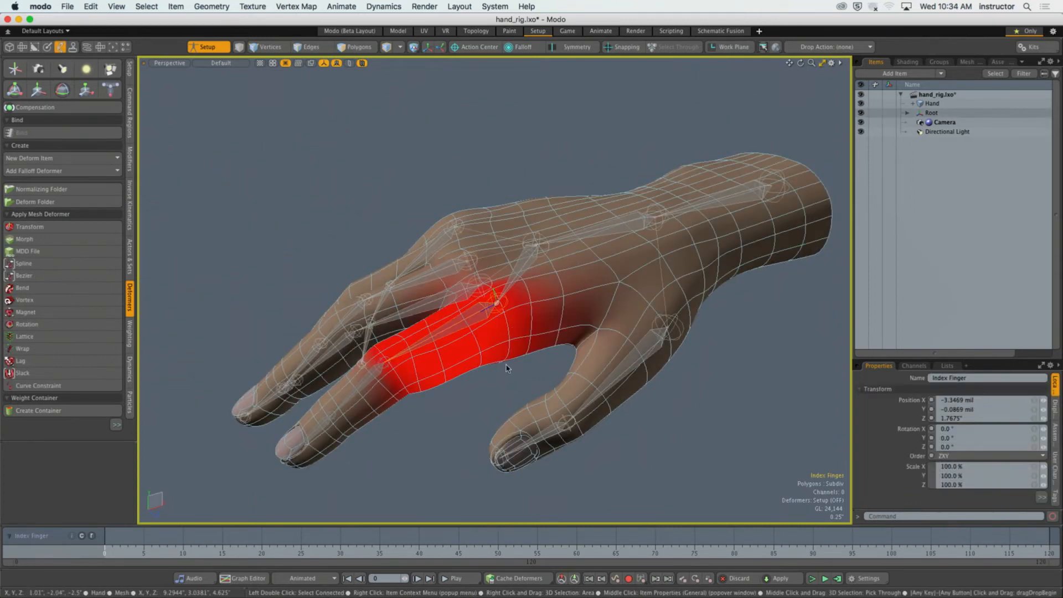
{"action": "mouse_move", "coordinate": [506, 364]}
{"action": "left_mouse_down", "text": "alt"}
{"action": "mouse_move", "coordinate": [465, 289]}
{"action": "mouse_move", "coordinate": [506, 352]}
{"action": "mouse_move", "coordinate": [522, 353]}
{"action": "left_mouse_up", "text": "alt"}
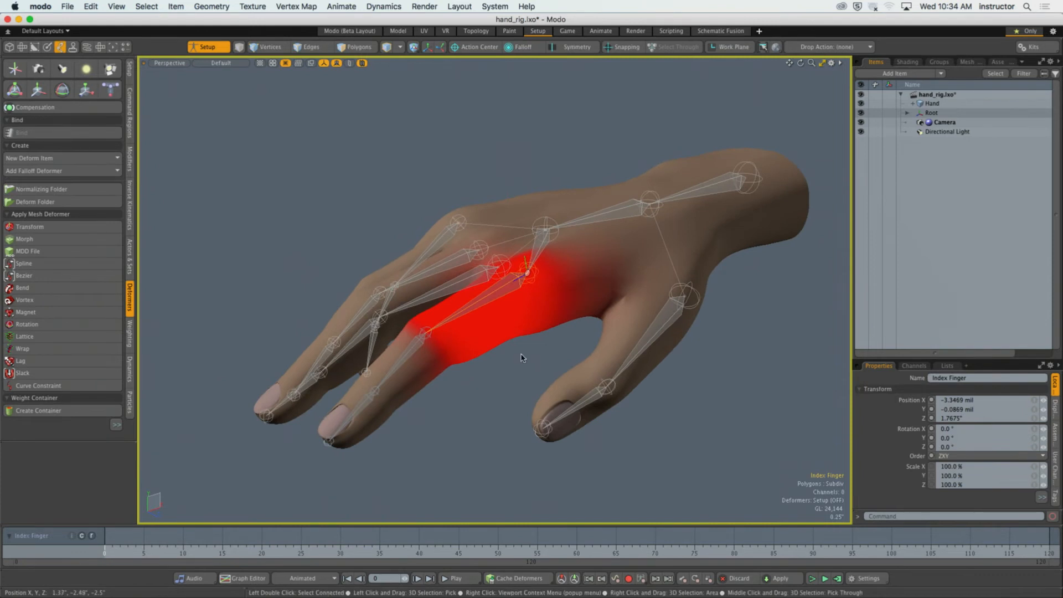
{"action": "key", "text": "y"}
{"action": "left_click_drag", "start_coordinate": [498, 249], "coordinate": [503, 273], "text": "alt"}
{"action": "key", "text": "super+z"}
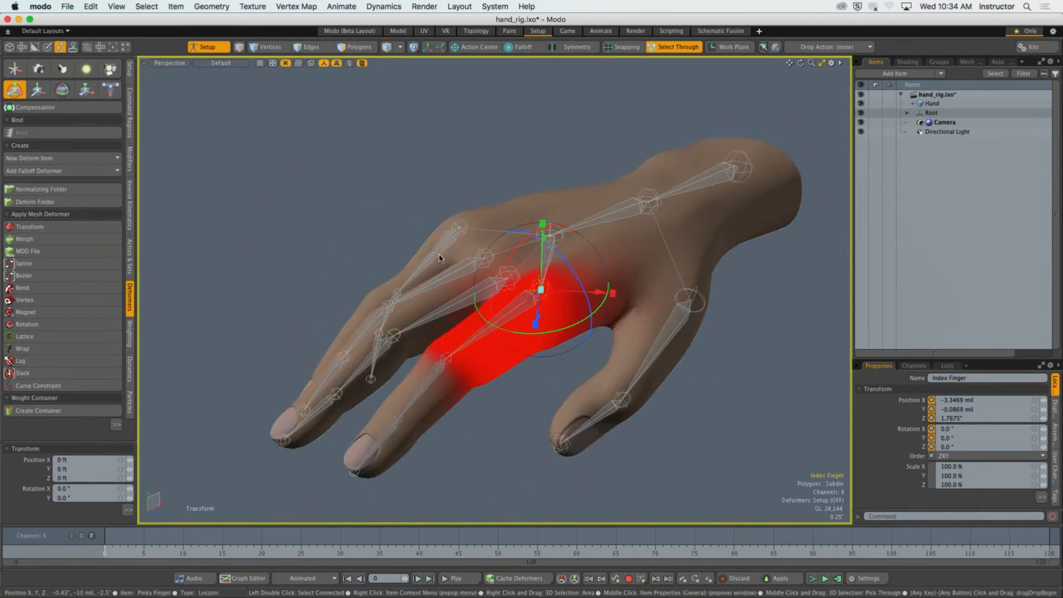
{"action": "key", "text": "space"}
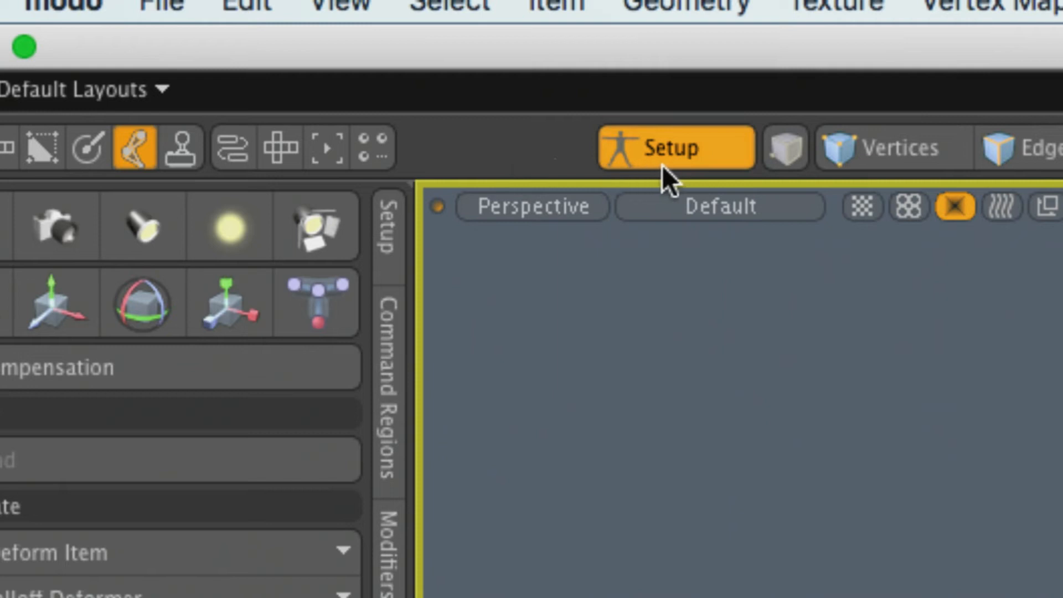
Turn off Setup mode and test the Index Finger joint with a -64° X rotation about the Selection action center, undoing the rotation.
{"action": "left_click", "coordinate": [663, 162]}
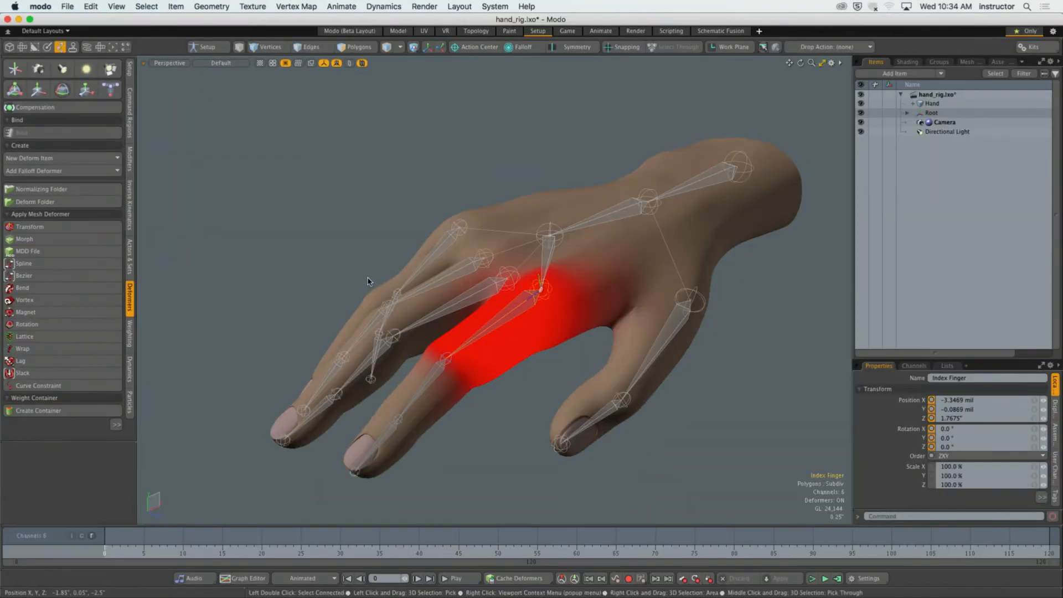
{"action": "key", "text": "y"}
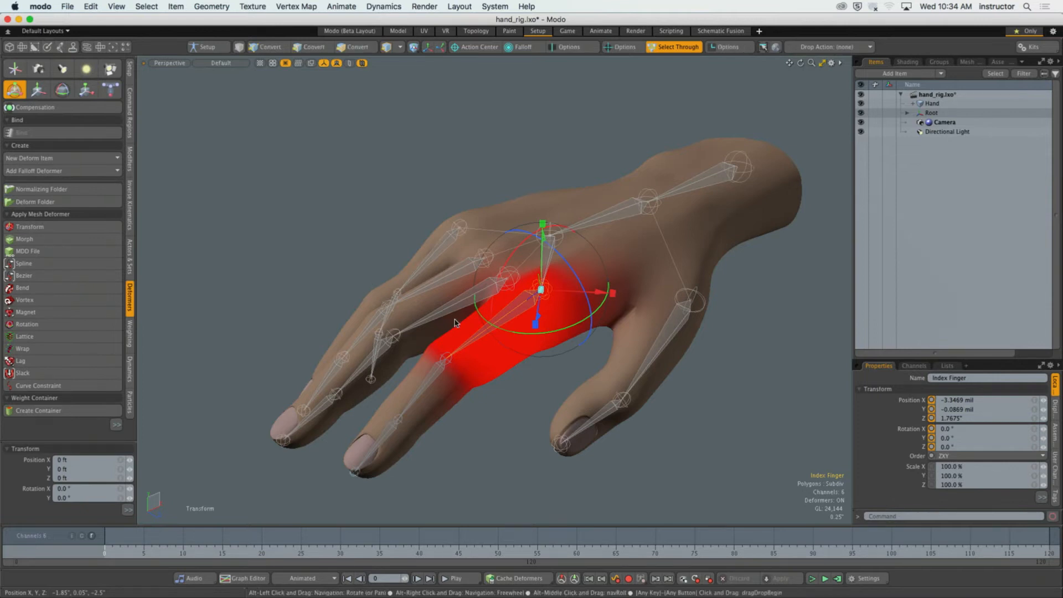
{"action": "key", "text": "alt+a"}
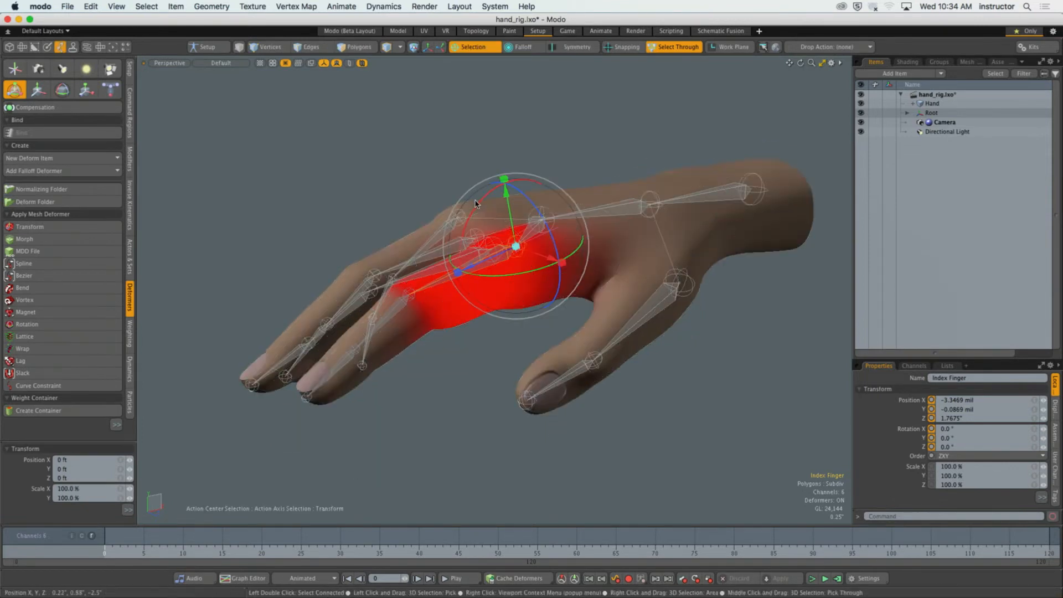
{"action": "left_click_drag", "start_coordinate": [491, 307], "coordinate": [572, 60]}
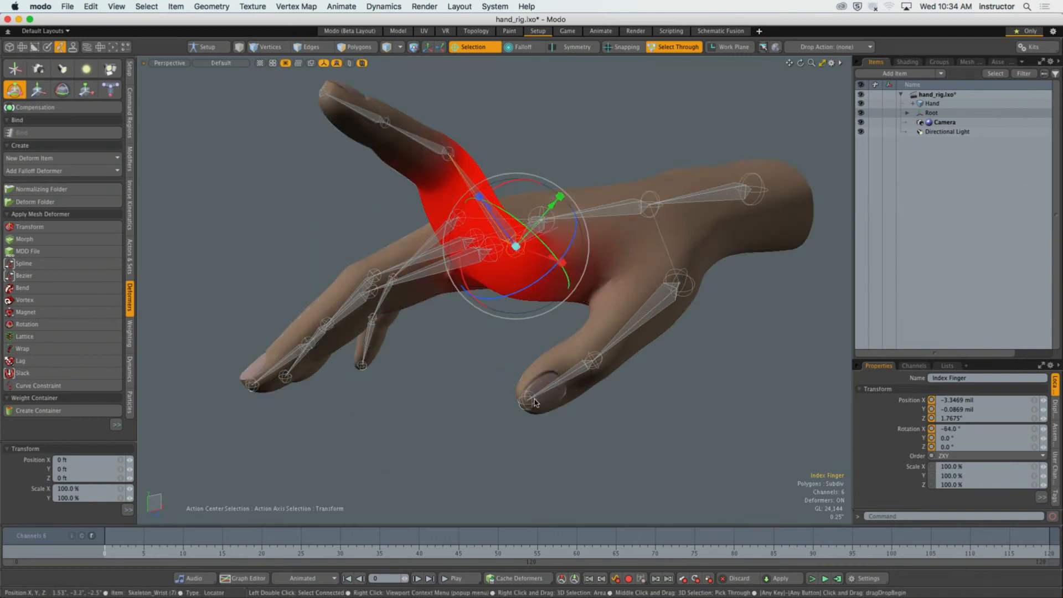
{"action": "key", "text": "super+z"}
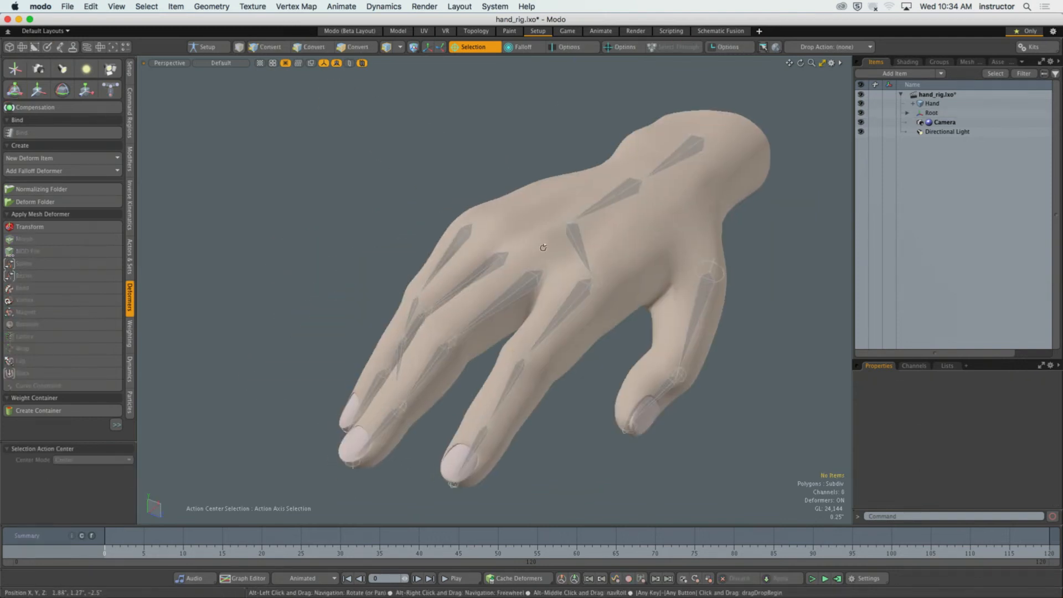
Reselect the Index Finger joint and activate Transform with the Pivot action center and Local action axis.
{"action": "left_click", "coordinate": [528, 292]}
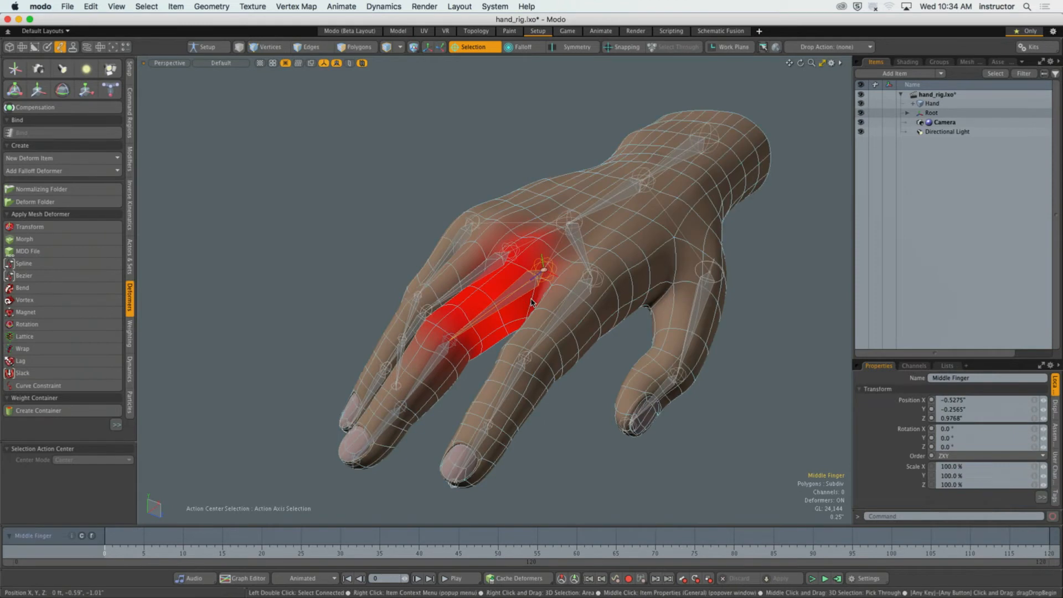
{"action": "left_click", "coordinate": [581, 289]}
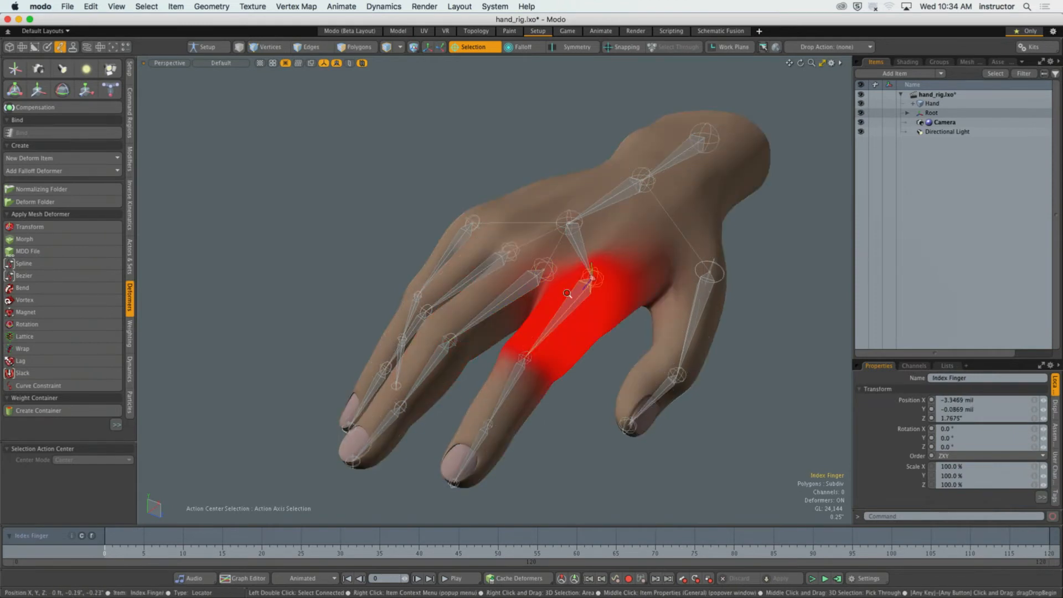
{"action": "scroll", "coordinate": [582, 295], "scroll_direction": "up", "scroll_amount": 5}
{"action": "key", "text": "Escape"}
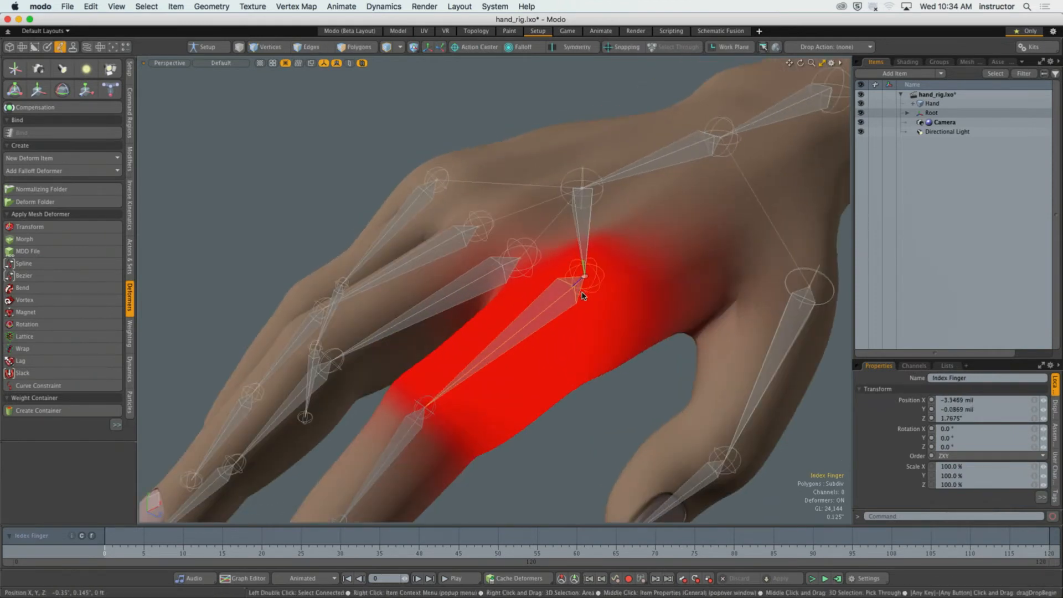
{"action": "key", "text": "y"}
{"action": "left_click_drag", "start_coordinate": [600, 278], "coordinate": [635, 255], "text": "alt"}
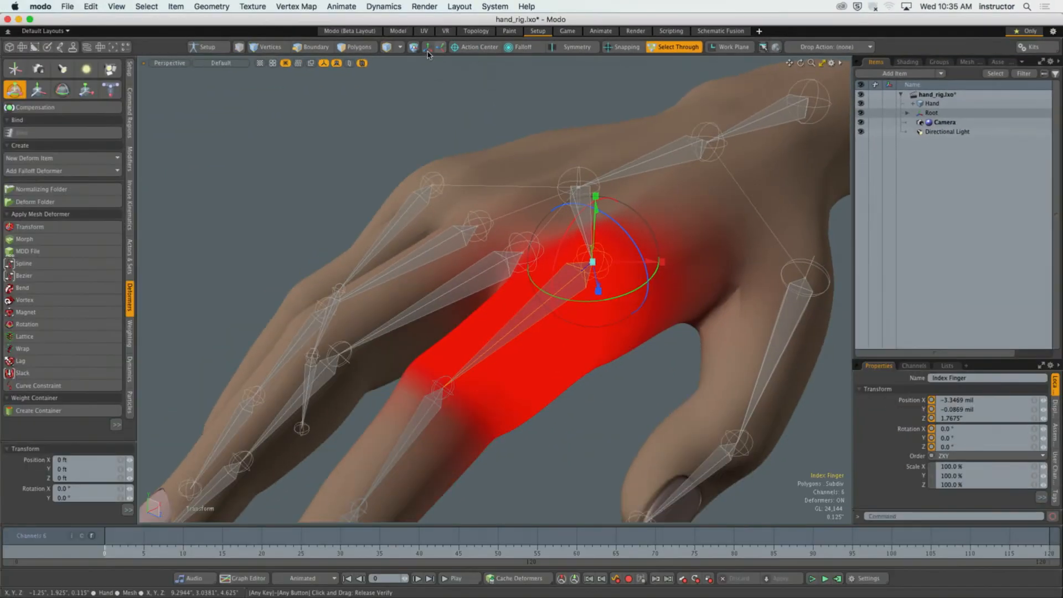
{"action": "left_click", "coordinate": [440, 47]}
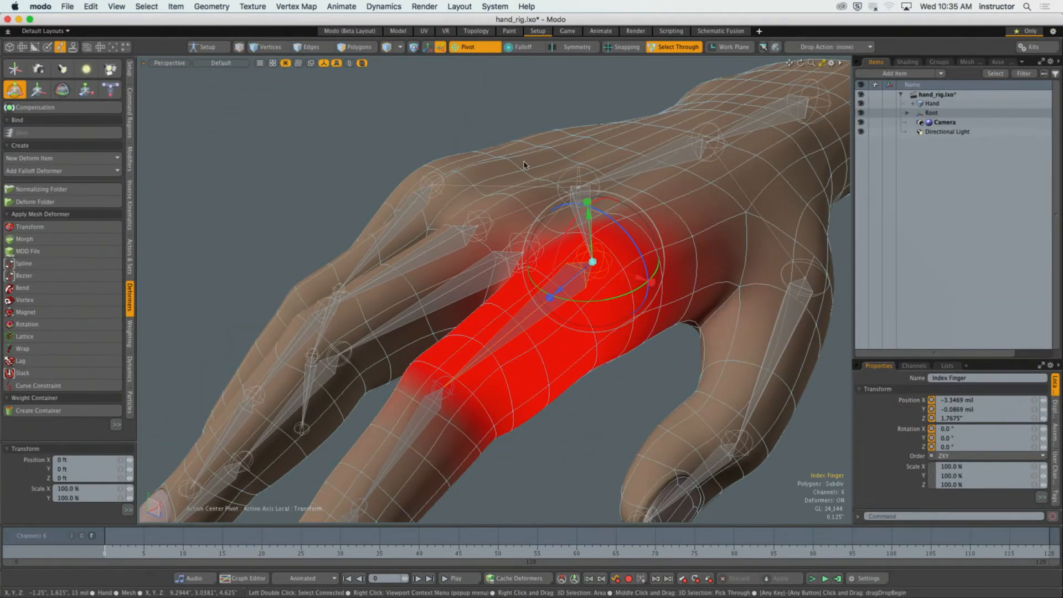
Rotate the Index Finger joint to about 34.5° around its local X axis.
{"action": "left_click_drag", "start_coordinate": [585, 239], "coordinate": [483, 200], "text": "alt"}
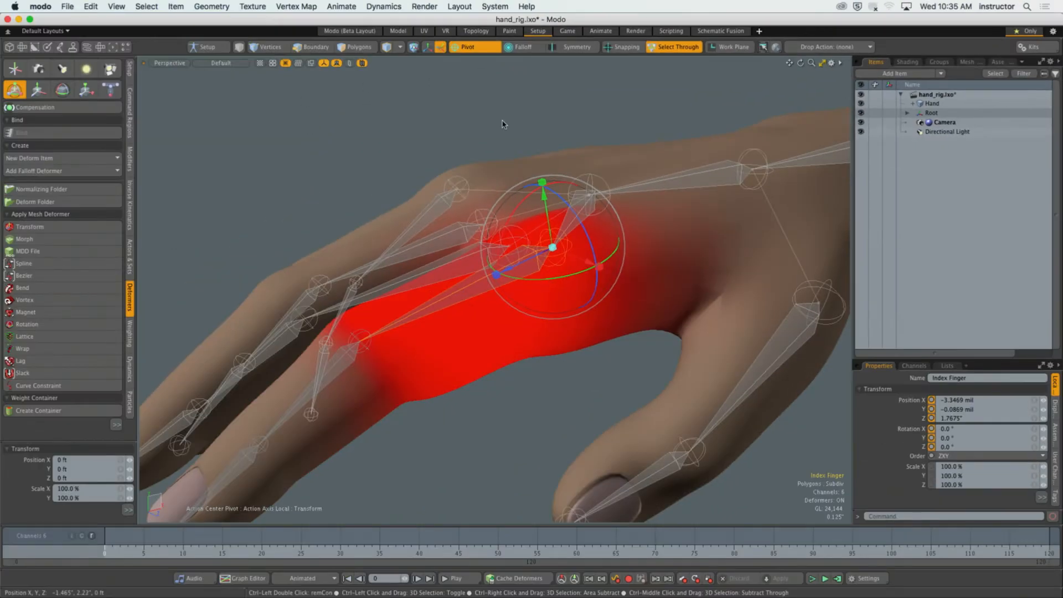
{"action": "left_click_drag", "start_coordinate": [503, 124], "coordinate": [548, 152], "text": "alt"}
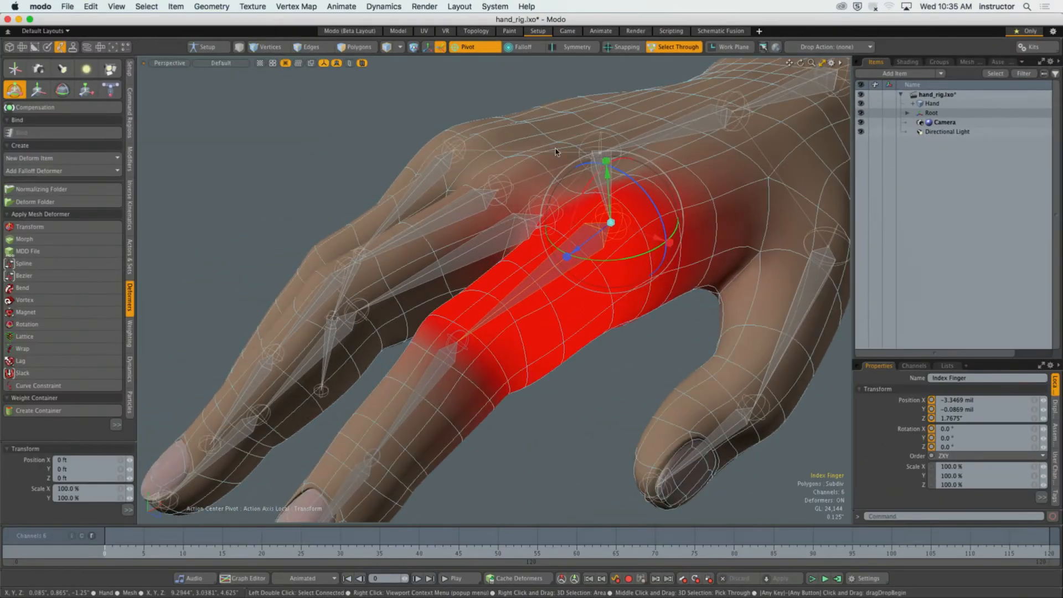
{"action": "left_click_drag", "start_coordinate": [587, 182], "coordinate": [475, 191]}
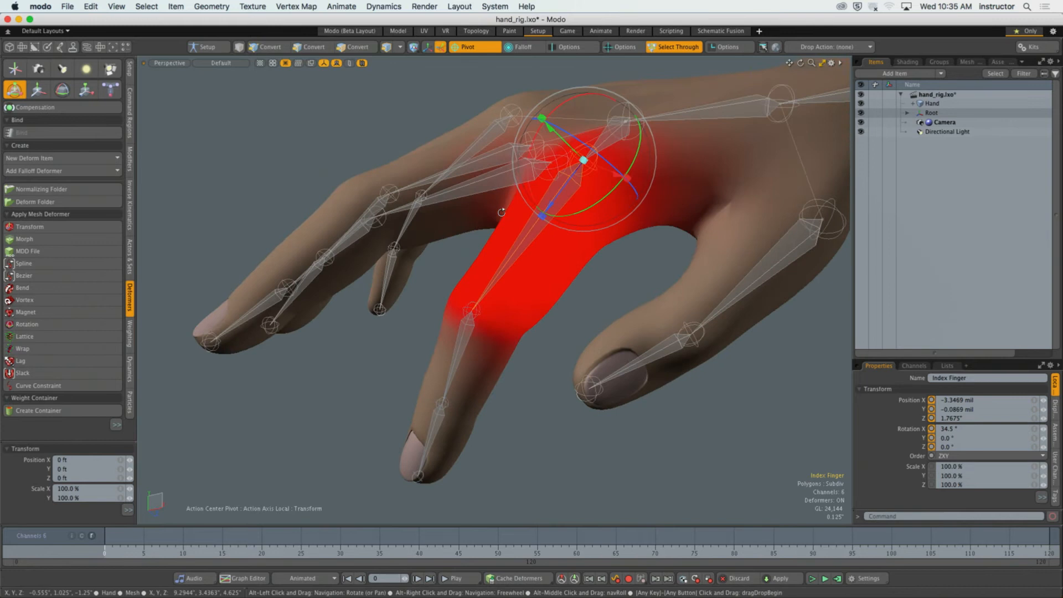
Curl the index finger further by rotating its second joint to about 47° in X and bending its fingertip joint.
{"action": "left_click", "coordinate": [470, 315]}
{"action": "left_click_drag", "start_coordinate": [468, 311], "coordinate": [470, 288], "text": "alt+shift"}
{"action": "left_click_drag", "start_coordinate": [427, 247], "coordinate": [415, 270]}
{"action": "left_click_drag", "start_coordinate": [451, 327], "coordinate": [430, 245], "text": "alt+shift"}
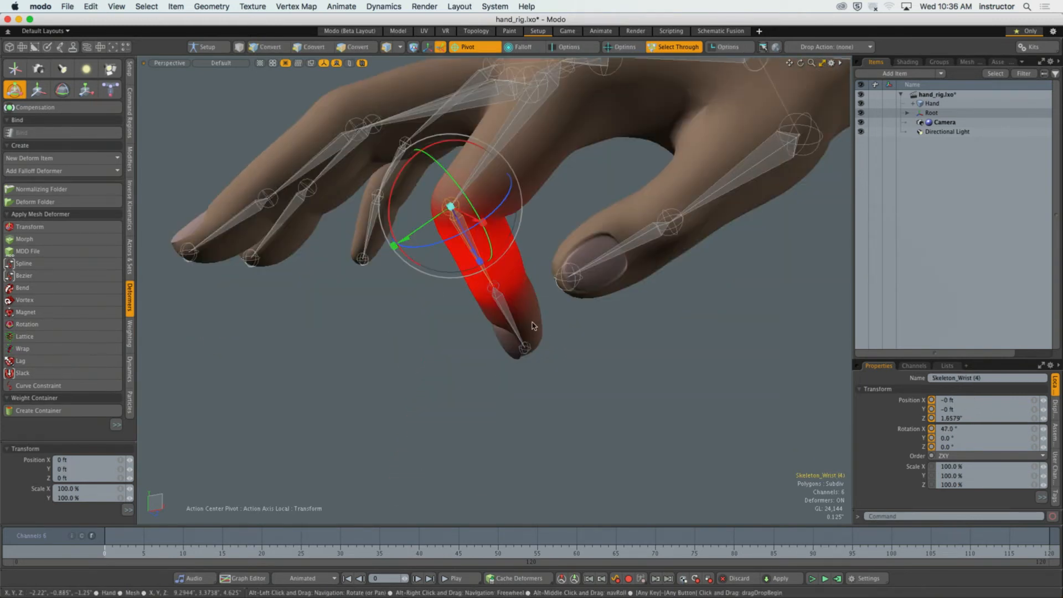
{"action": "left_click", "coordinate": [508, 320]}
{"action": "left_click_drag", "start_coordinate": [508, 320], "coordinate": [406, 303]}
{"action": "left_click_drag", "start_coordinate": [406, 303], "coordinate": [423, 268], "text": "alt"}
{"action": "scroll", "coordinate": [534, 305], "scroll_direction": "down", "scroll_amount": 3}
Select the Ring Finger joint and examine its weight influence alongside the curled index finger.
{"action": "left_click", "coordinate": [521, 268]}
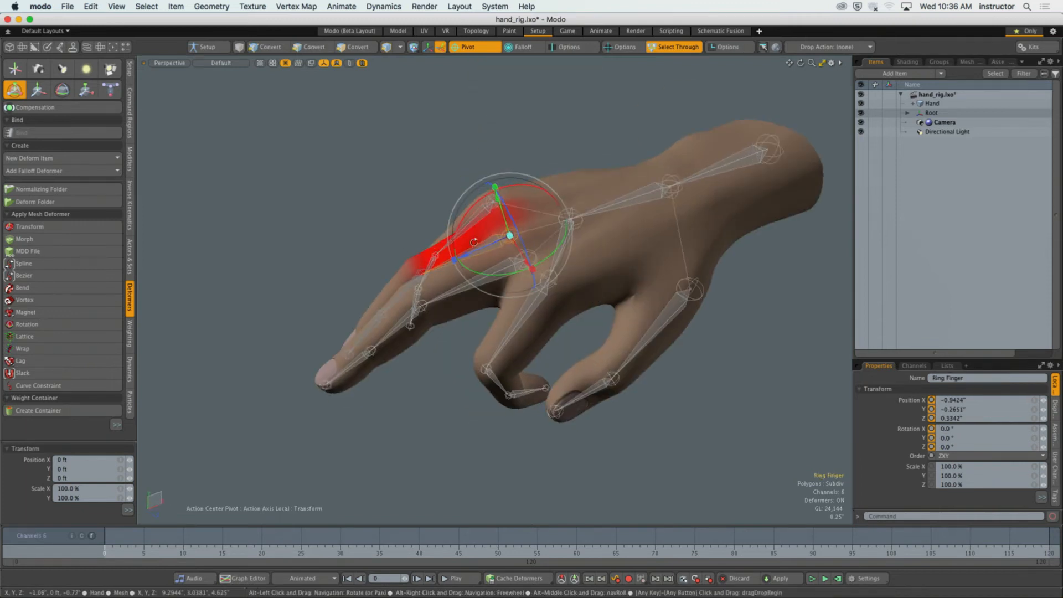
{"action": "left_click_drag", "start_coordinate": [462, 221], "coordinate": [601, 201]}
{"action": "left_click_drag", "start_coordinate": [658, 300], "coordinate": [608, 378], "text": "alt"}
{"action": "scroll", "coordinate": [526, 229], "scroll_direction": "down", "scroll_amount": 3}
Undo the test rotations of the index finger joints to restore the original hand pose.
{"action": "key", "text": "super+z"}
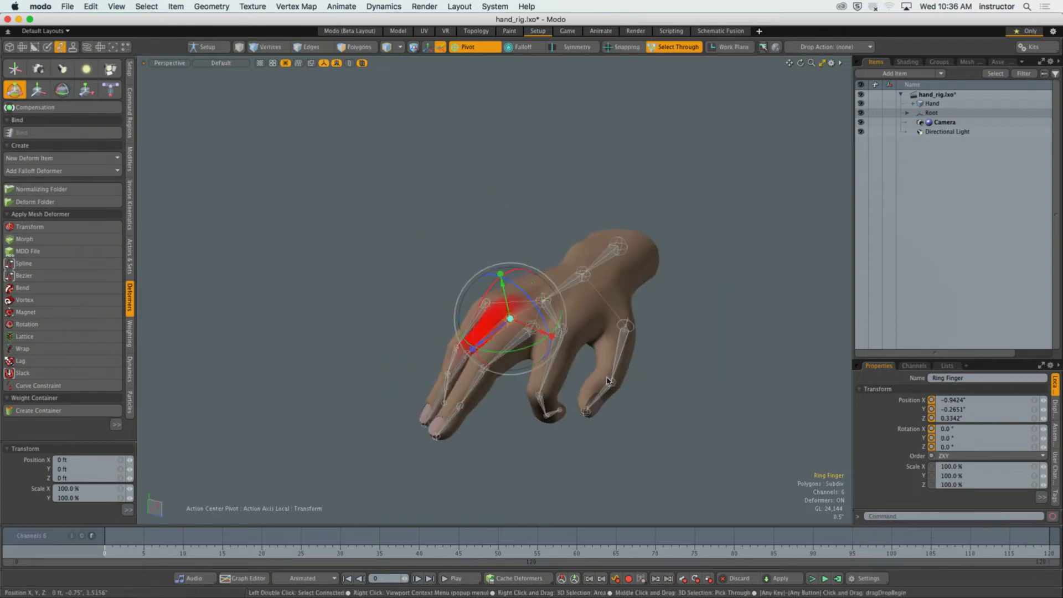
{"action": "key", "text": "super+z"}
{"action": "key", "text": "super+z"}
{"action": "key", "text": "super+z"}
{"action": "key", "text": "super+z"}
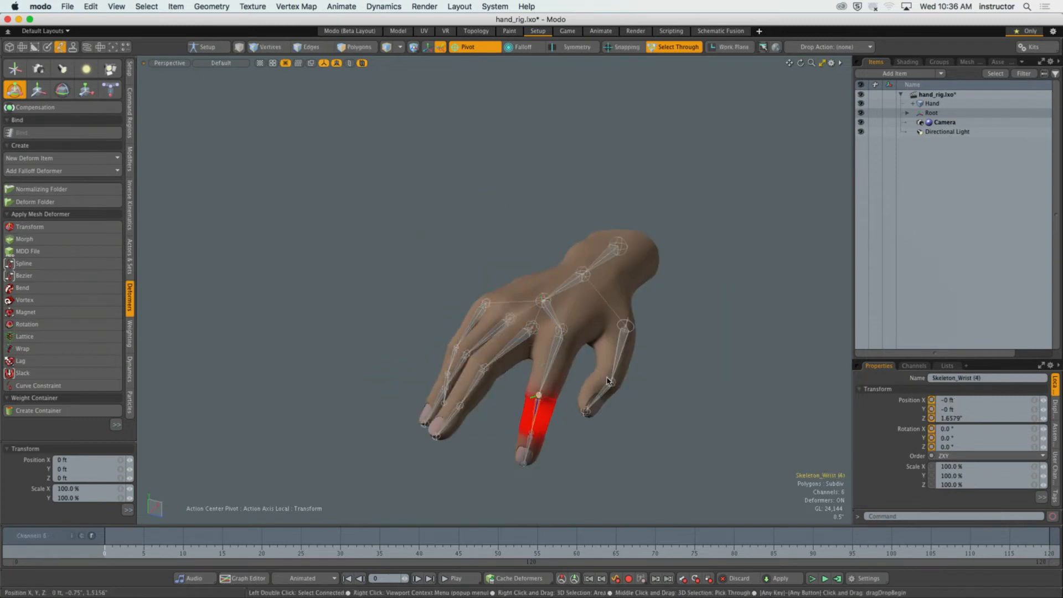
{"action": "key", "text": "super+z"}
Drop the Transform tool and clear the joint selection, framing the whole hand in the viewport.
{"action": "key", "text": "q"}
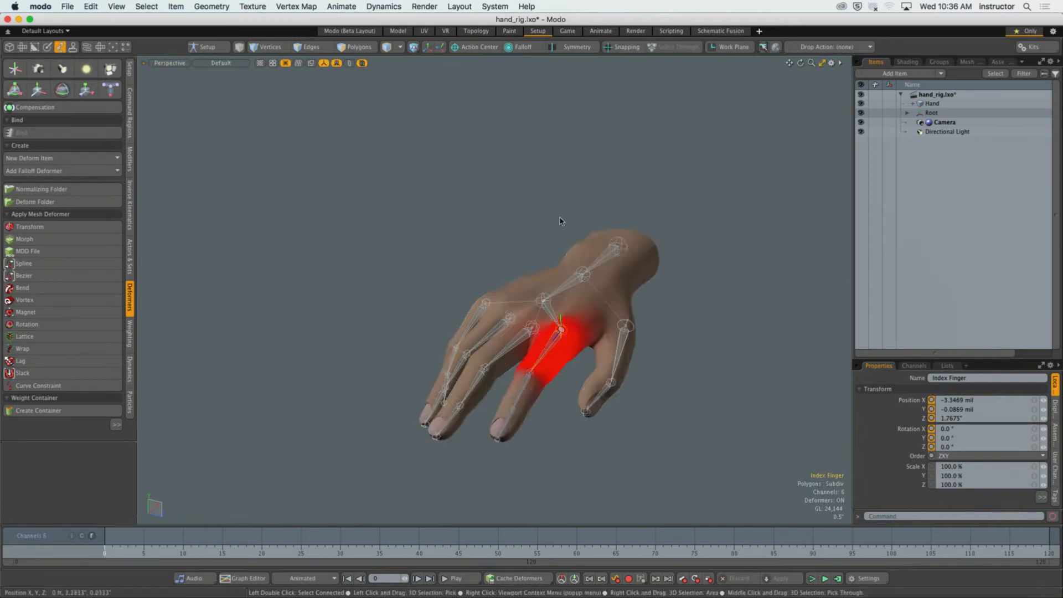
{"action": "left_click", "coordinate": [560, 219]}
{"action": "mouse_move", "coordinate": [575, 314]}
{"action": "left_mouse_down", "text": "alt+shift"}
{"action": "mouse_move", "coordinate": [575, 282]}
{"action": "mouse_move", "coordinate": [567, 288]}
{"action": "mouse_move", "coordinate": [616, 306]}
{"action": "mouse_move", "coordinate": [577, 304]}
{"action": "left_mouse_up", "text": "alt+shift"}
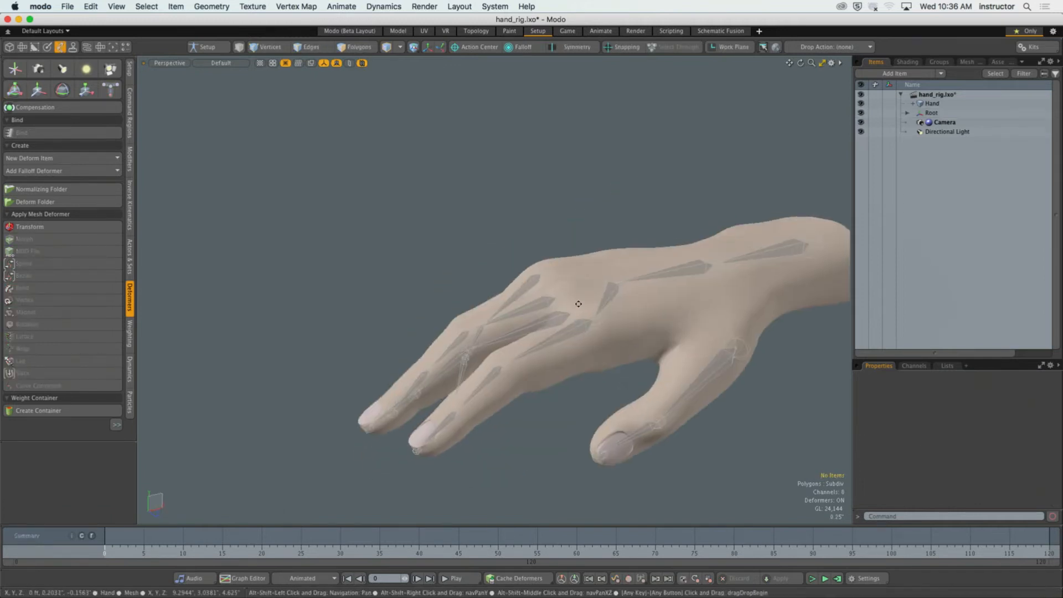
{"action": "left_click_drag", "start_coordinate": [642, 320], "coordinate": [582, 322], "text": "alt+shift"}
{"action": "mouse_move", "coordinate": [529, 283]}
{"action": "left_mouse_down", "text": "alt"}
{"action": "mouse_move", "coordinate": [524, 308]}
{"action": "mouse_move", "coordinate": [524, 298]}
{"action": "left_mouse_up", "text": "alt"}
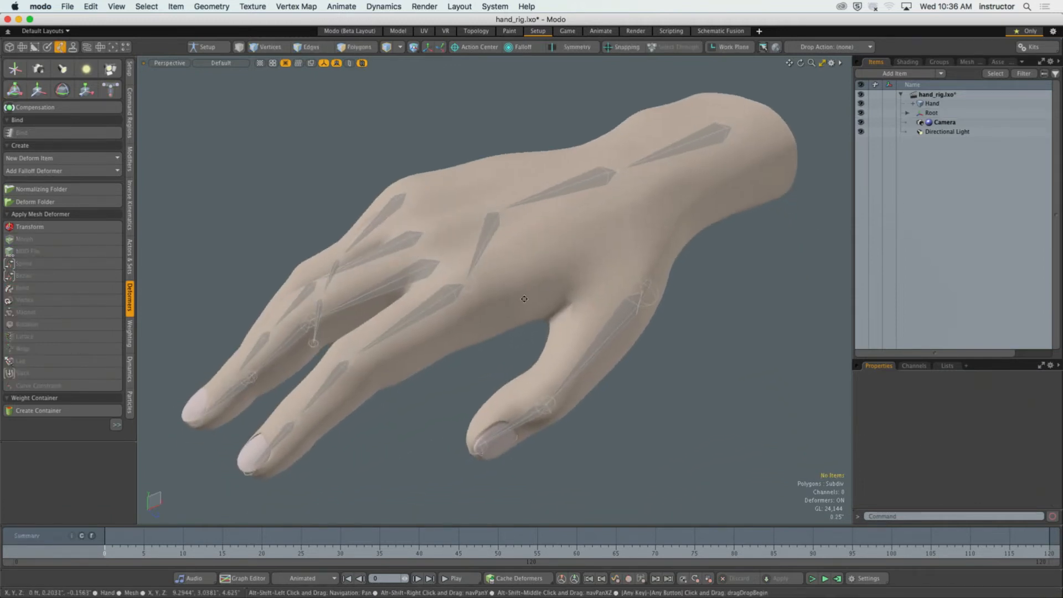
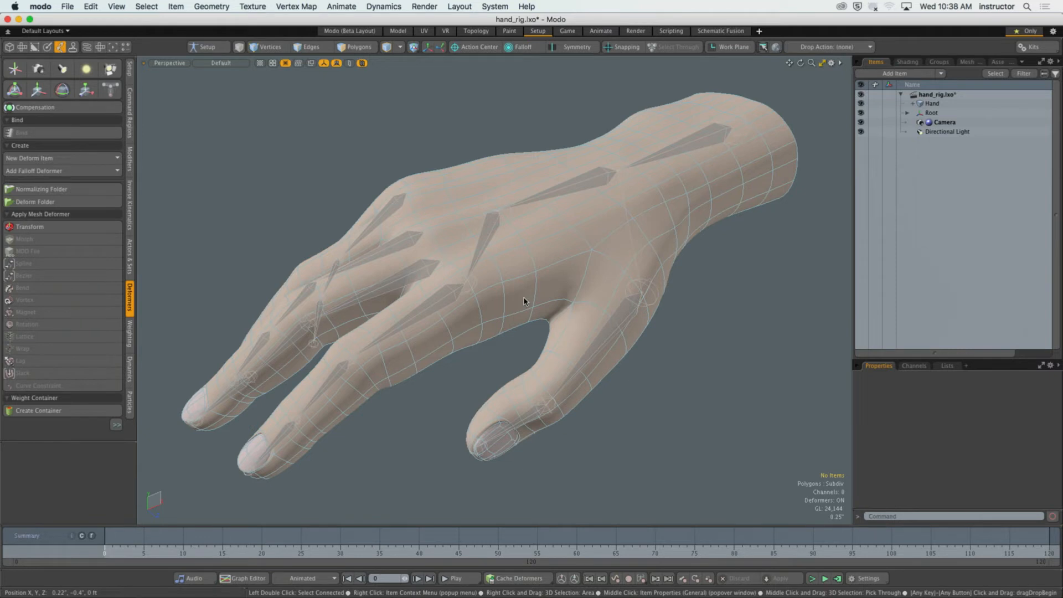
Widen the item list, expand the Hand mesh and select its Normalizing Folder.
{"action": "left_click_drag", "start_coordinate": [681, 270], "coordinate": [626, 337], "text": "alt"}
{"action": "left_click_drag", "start_coordinate": [852, 245], "coordinate": [811, 251]}
{"action": "left_click_drag", "start_coordinate": [696, 313], "coordinate": [662, 301], "text": "alt"}
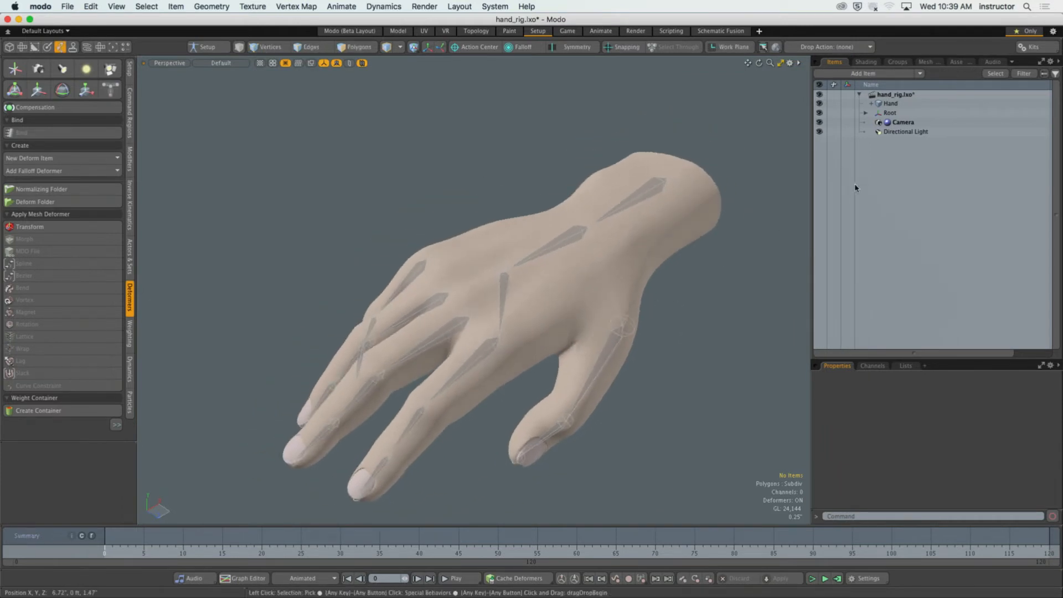
{"action": "left_click_drag", "start_coordinate": [812, 182], "coordinate": [723, 172]}
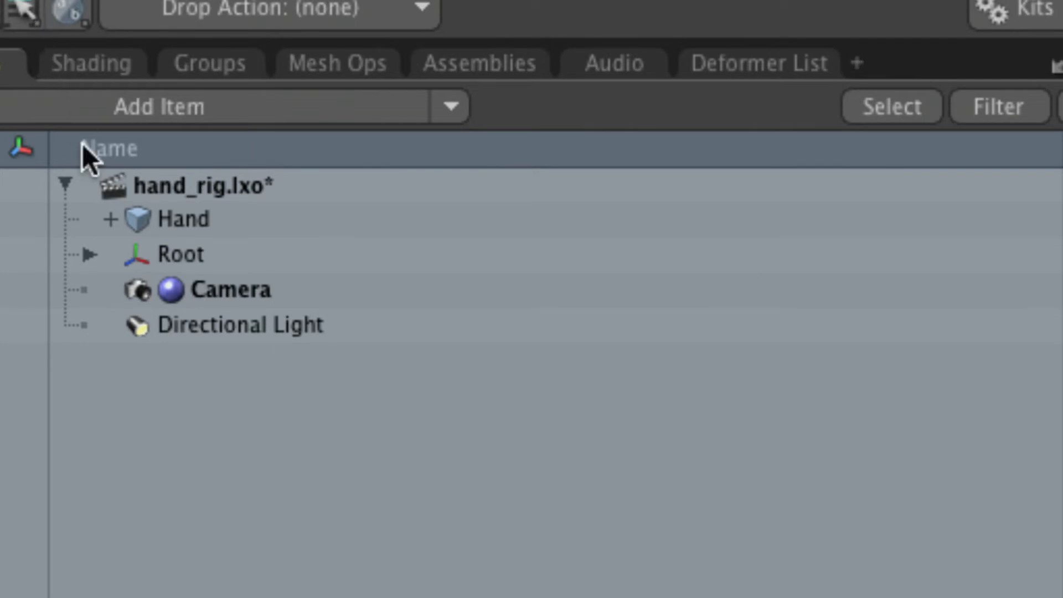
{"action": "left_click", "coordinate": [110, 219]}
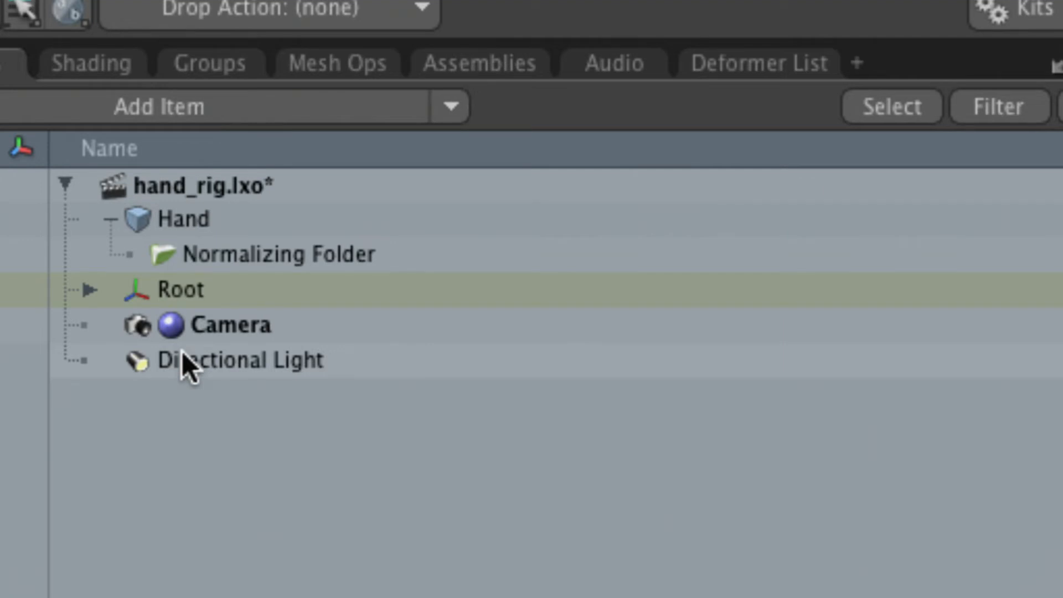
{"action": "left_click", "coordinate": [198, 254]}
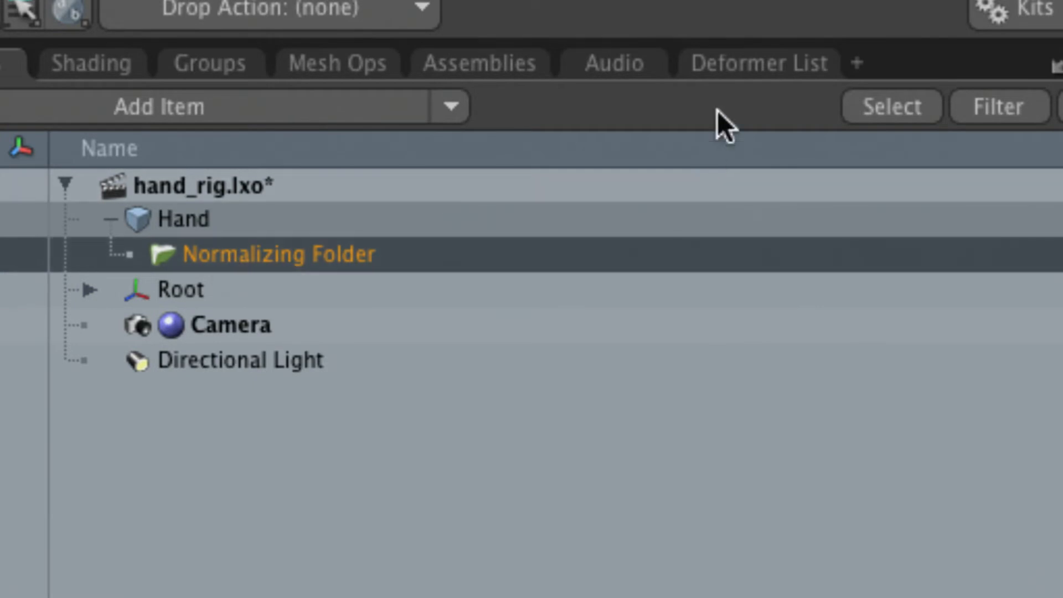
Open the deformer list and examine which geometry the Normalizing Folder affects.
{"action": "left_click", "coordinate": [729, 63]}
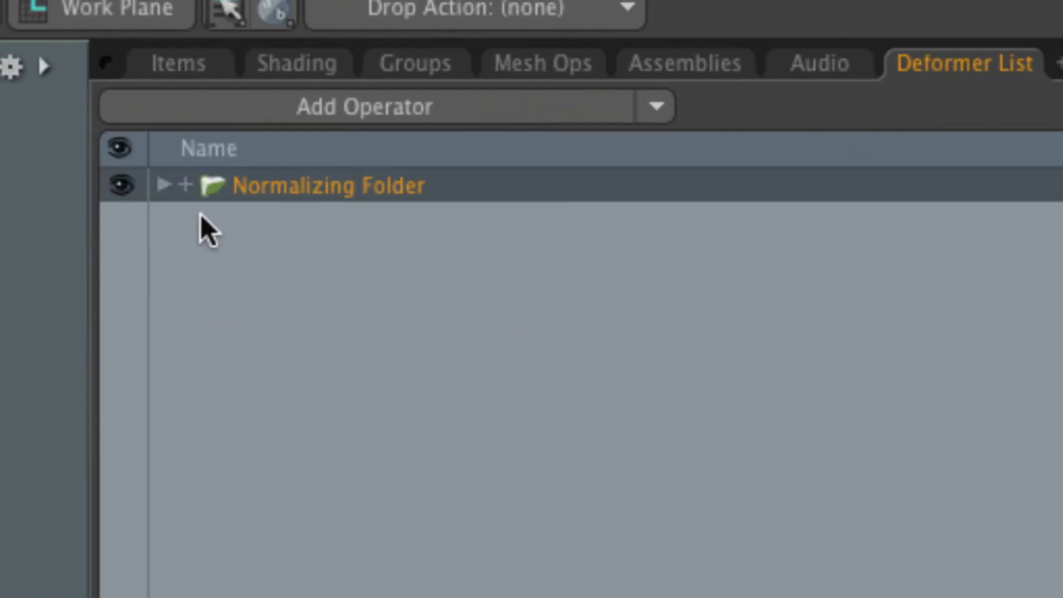
{"action": "left_click", "coordinate": [186, 185]}
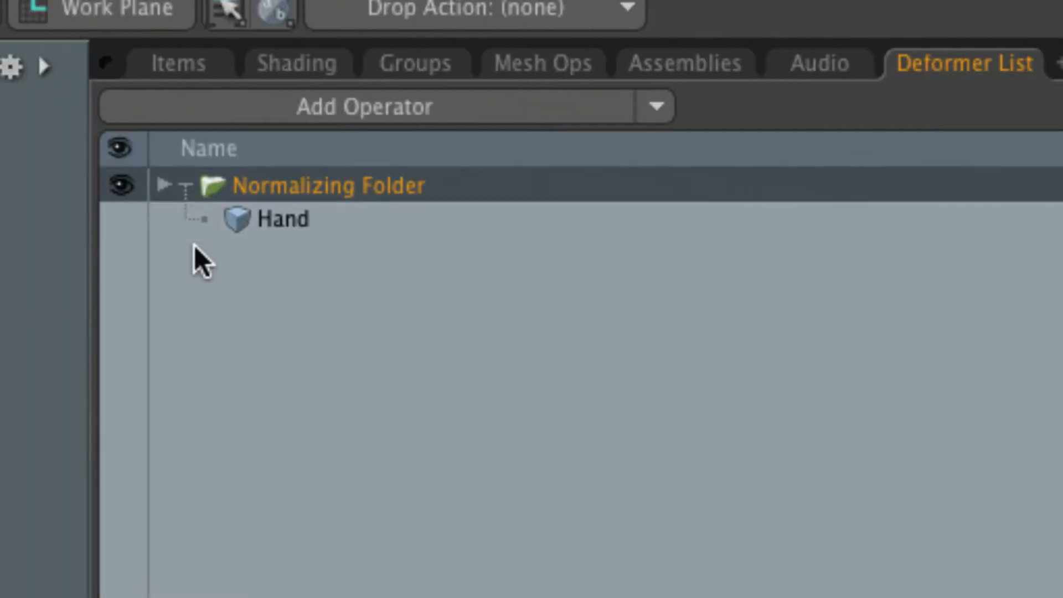
{"action": "left_click", "coordinate": [186, 186]}
{"action": "left_click", "coordinate": [186, 187]}
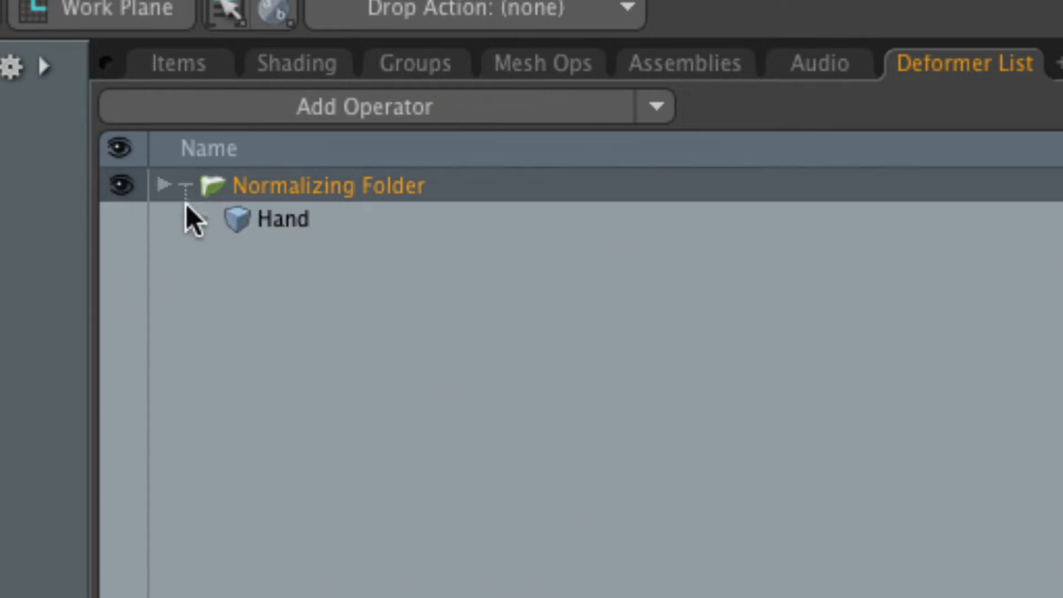
{"action": "left_click", "coordinate": [274, 230]}
{"action": "left_click", "coordinate": [271, 187]}
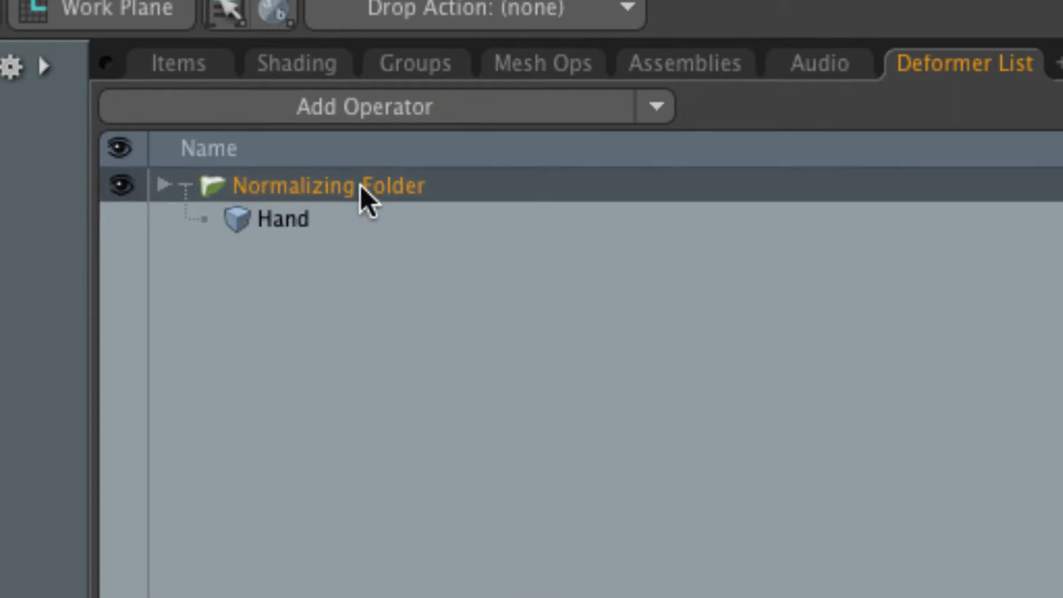
Expand the Normalizing Folder's deformers and collapse the individual joint Transform entries, starting with Root, into a compact list.
{"action": "left_click", "coordinate": [164, 186]}
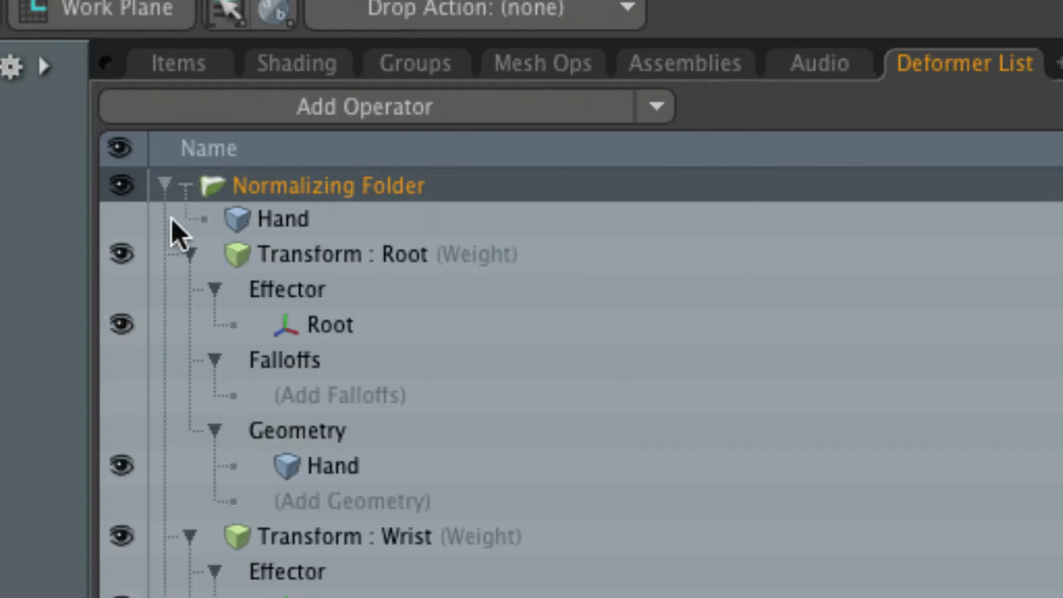
{"action": "left_click", "coordinate": [191, 253]}
{"action": "left_click", "coordinate": [190, 285]}
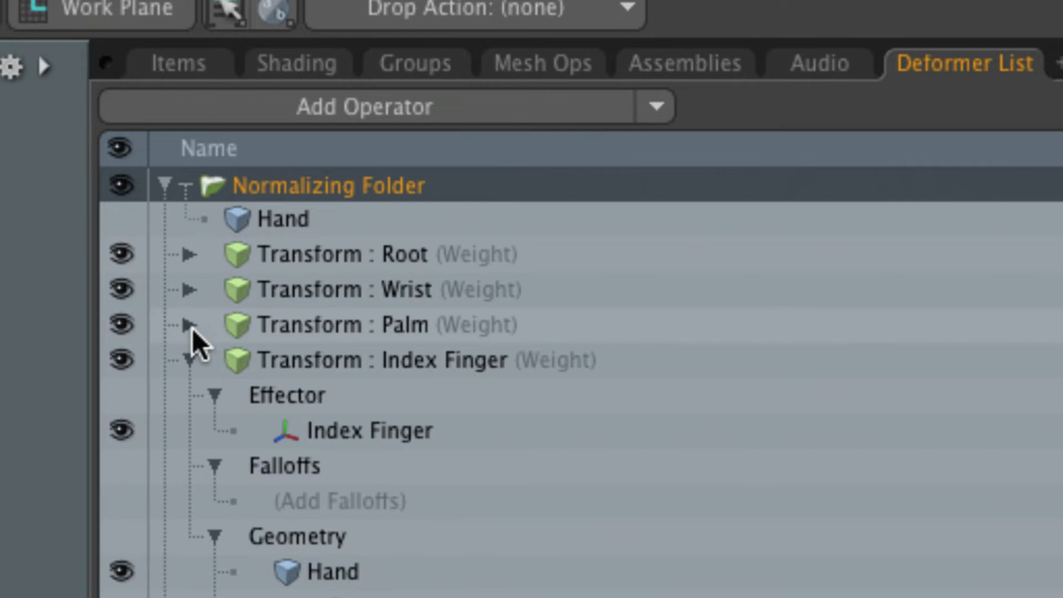
{"action": "left_click", "coordinate": [190, 358]}
{"action": "left_click", "coordinate": [190, 395]}
{"action": "left_click", "coordinate": [190, 430]}
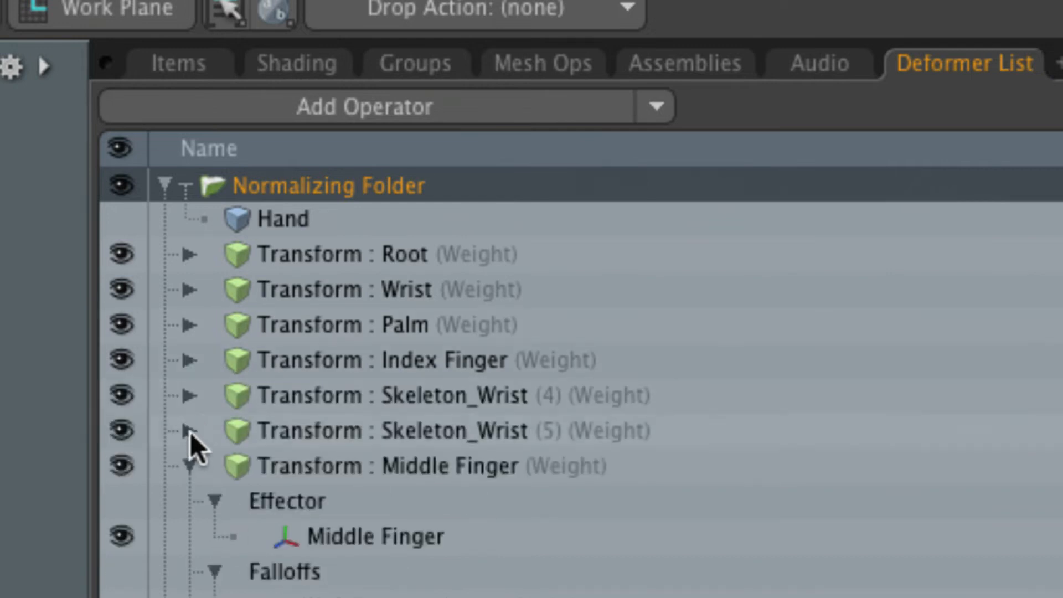
{"action": "left_click", "coordinate": [190, 466]}
{"action": "left_click", "coordinate": [190, 501]}
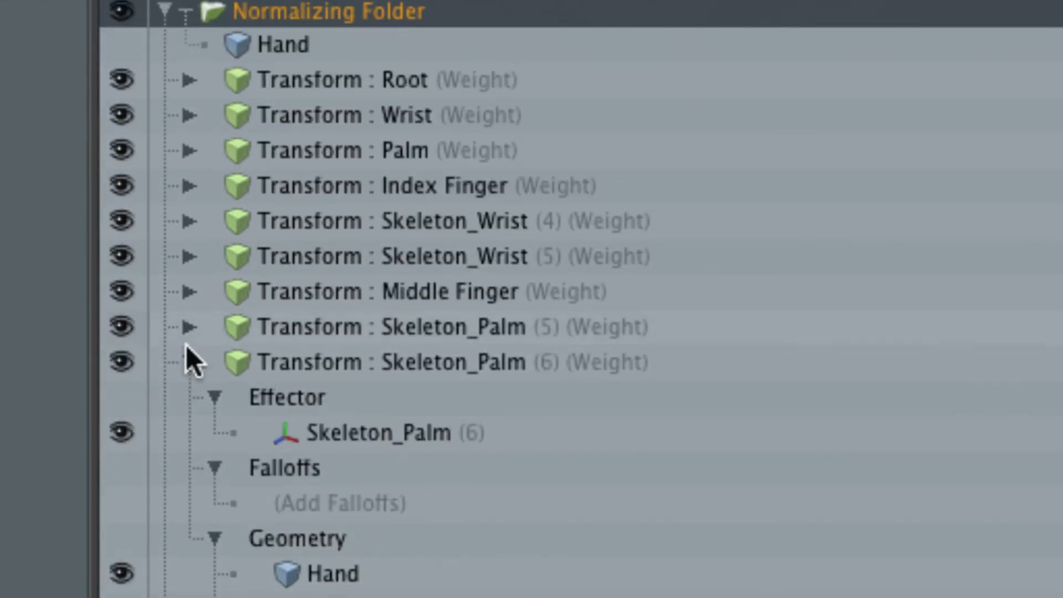
{"action": "left_click", "coordinate": [190, 362]}
{"action": "left_click", "coordinate": [190, 397]}
{"action": "left_click", "coordinate": [190, 434]}
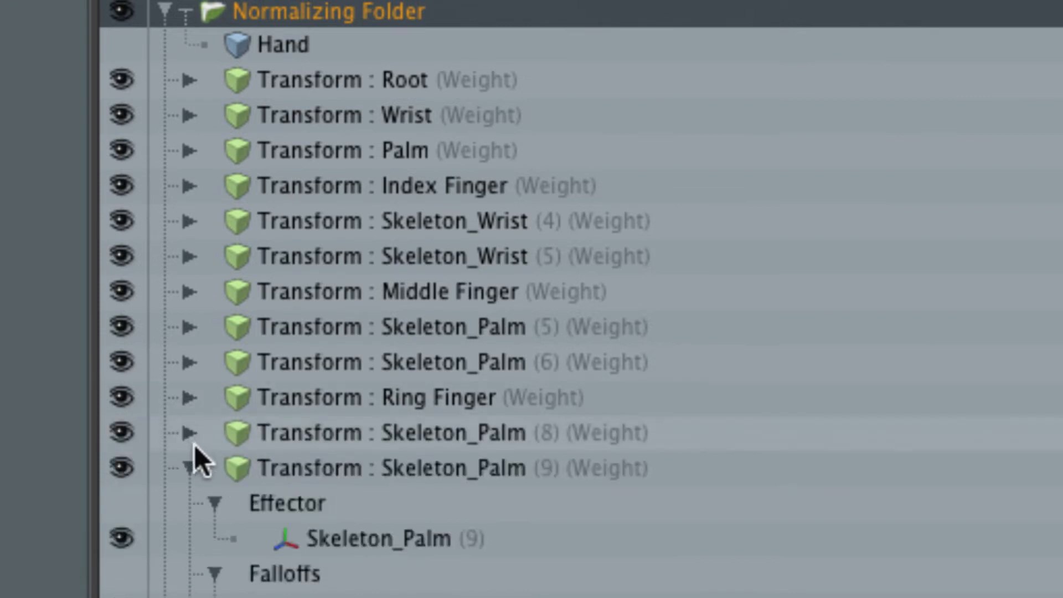
{"action": "left_click", "coordinate": [191, 469]}
{"action": "left_click", "coordinate": [191, 503]}
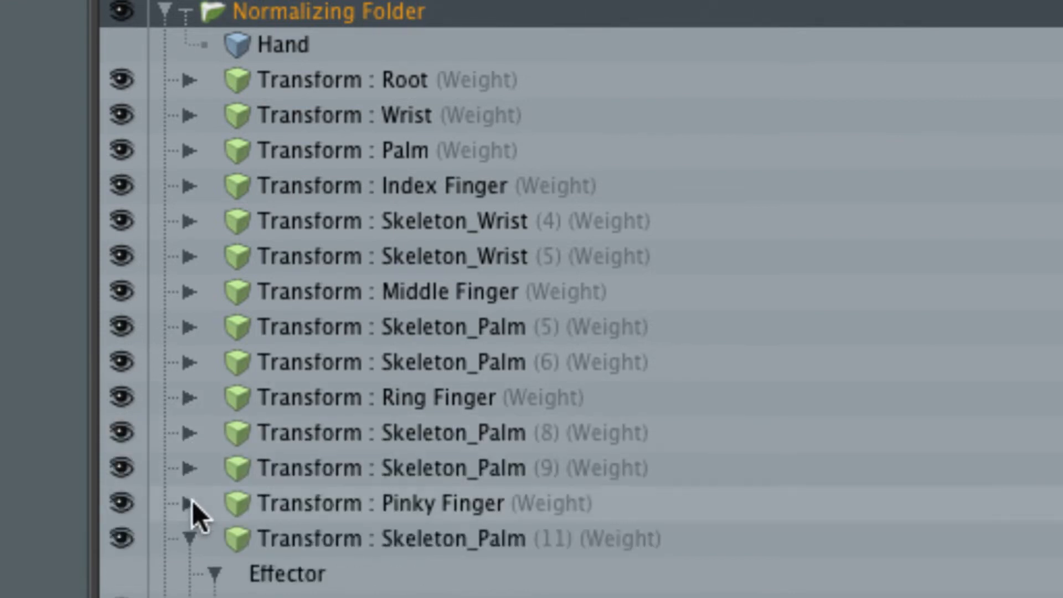
{"action": "left_click", "coordinate": [192, 536]}
{"action": "scroll", "coordinate": [232, 521], "scroll_direction": "down", "scroll_amount": 4}
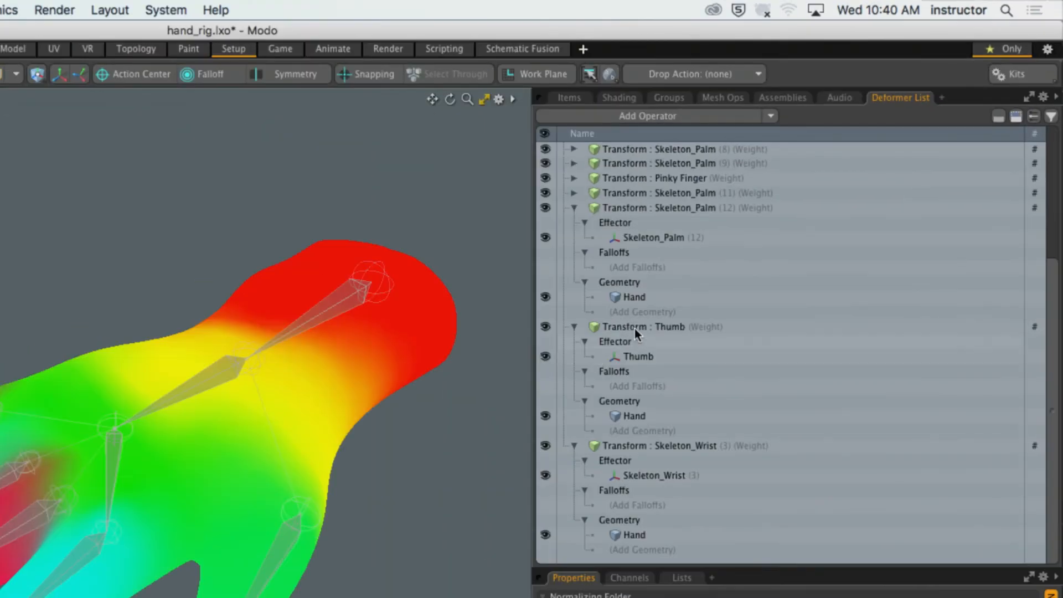
{"action": "scroll", "coordinate": [746, 250], "scroll_direction": "up", "scroll_amount": 4}
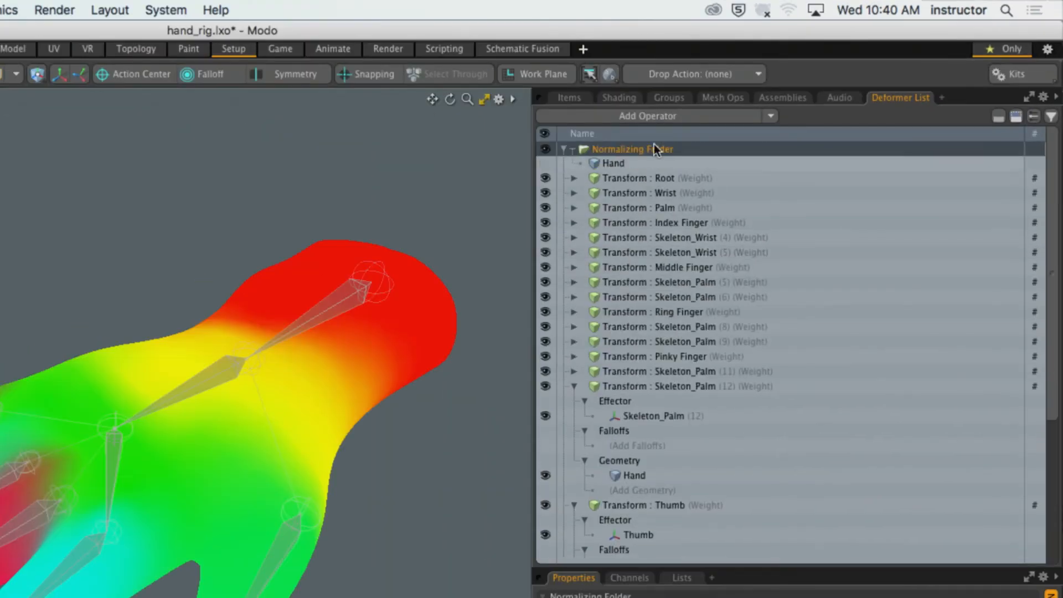
{"action": "left_click", "coordinate": [563, 149]}
{"action": "left_click", "coordinate": [564, 149]}
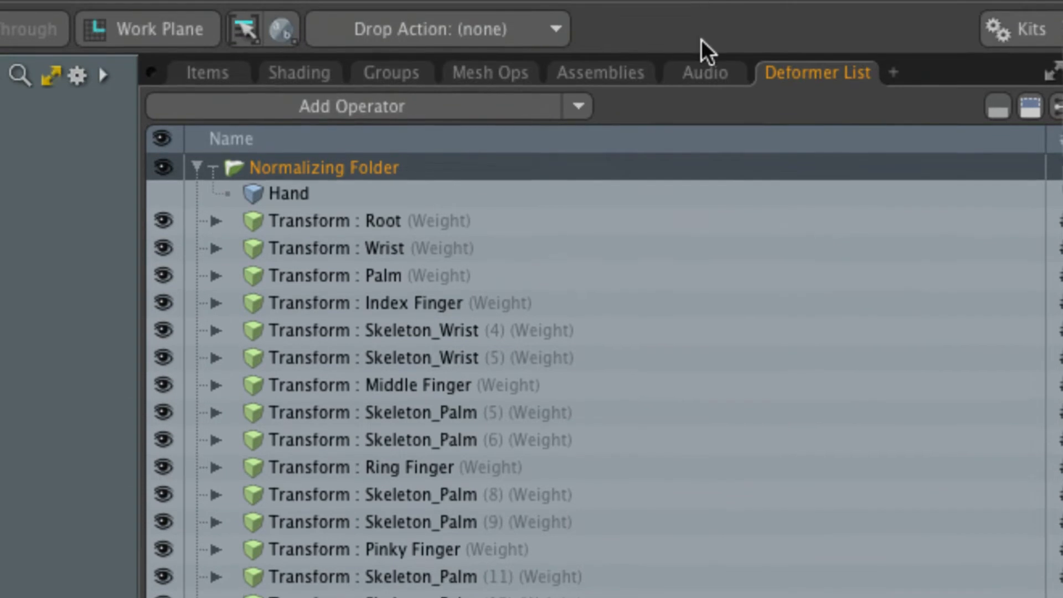
Return to the item list, collapse the Hand mesh, and examine the colored weight regions around the Wrist joint.
{"action": "left_click", "coordinate": [209, 51]}
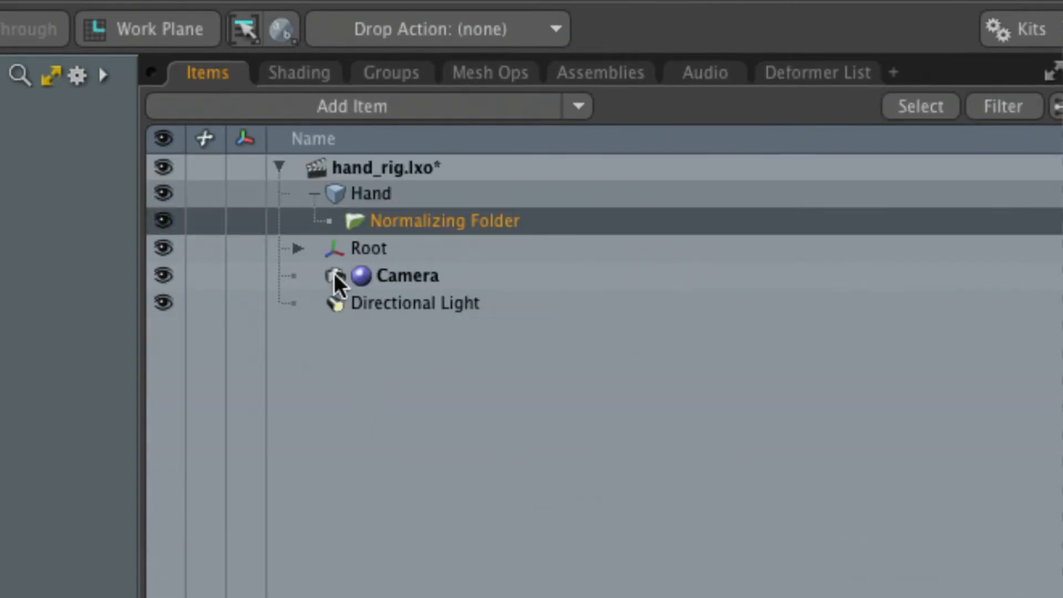
{"action": "left_click", "coordinate": [314, 193]}
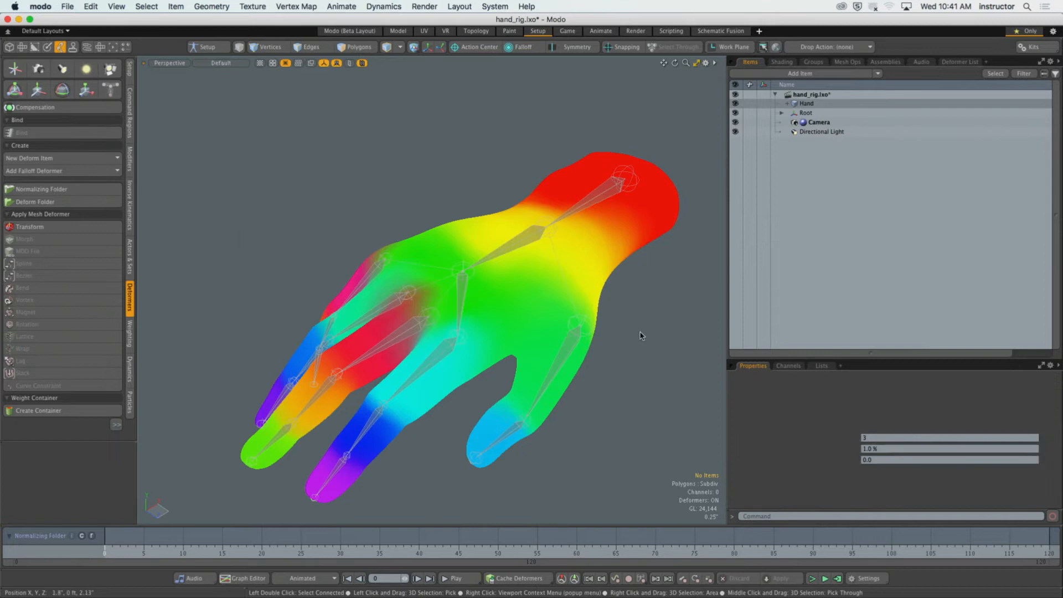
{"action": "mouse_move", "coordinate": [641, 334]}
{"action": "left_mouse_down", "text": "ctrl+alt"}
{"action": "mouse_move", "coordinate": [633, 331]}
{"action": "mouse_move", "coordinate": [655, 333]}
{"action": "left_mouse_up", "text": "ctrl+alt"}
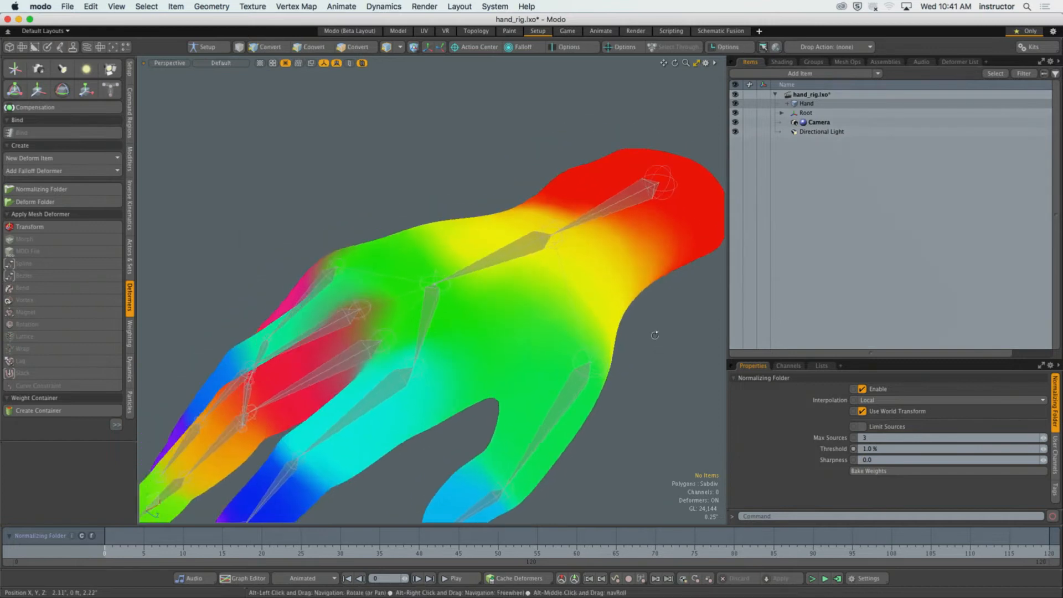
{"action": "left_click", "coordinate": [536, 252]}
{"action": "left_click_drag", "start_coordinate": [546, 261], "coordinate": [532, 239], "text": "alt"}
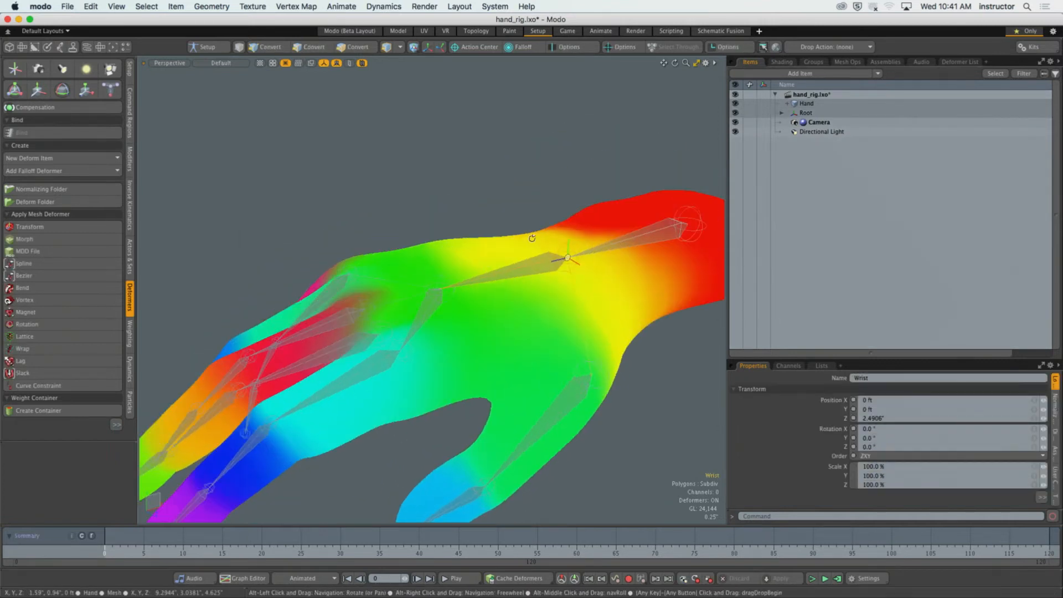
{"action": "left_click", "coordinate": [500, 194]}
{"action": "left_click_drag", "start_coordinate": [498, 192], "coordinate": [529, 184], "text": "alt"}
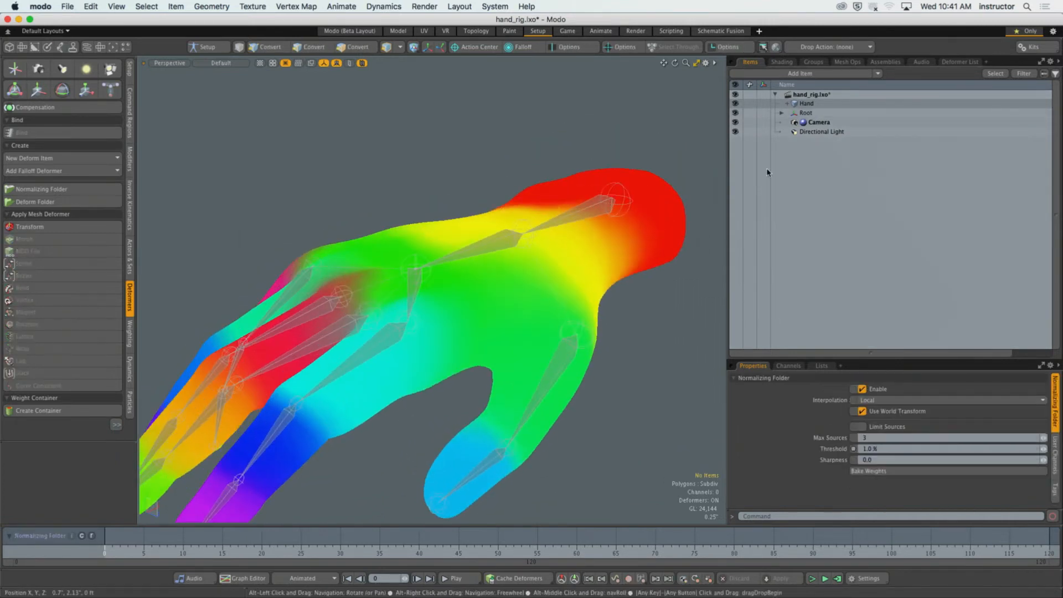
Deselect the Normalizing Folder in the deformer list and collapse both its geometry and its deformer entries.
{"action": "left_click", "coordinate": [959, 61]}
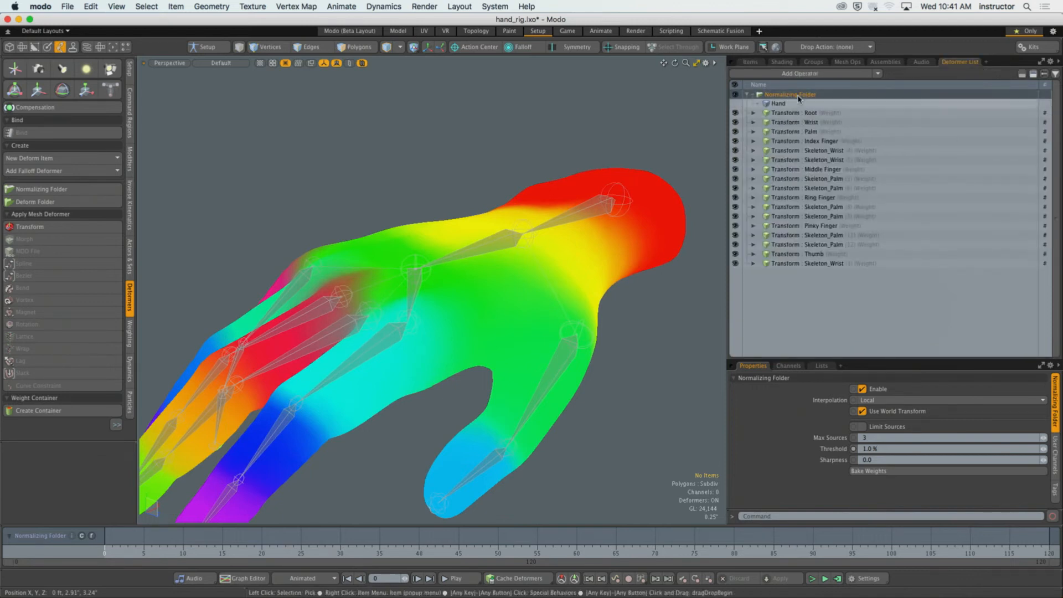
{"action": "left_click_drag", "start_coordinate": [574, 167], "coordinate": [561, 143], "text": "alt"}
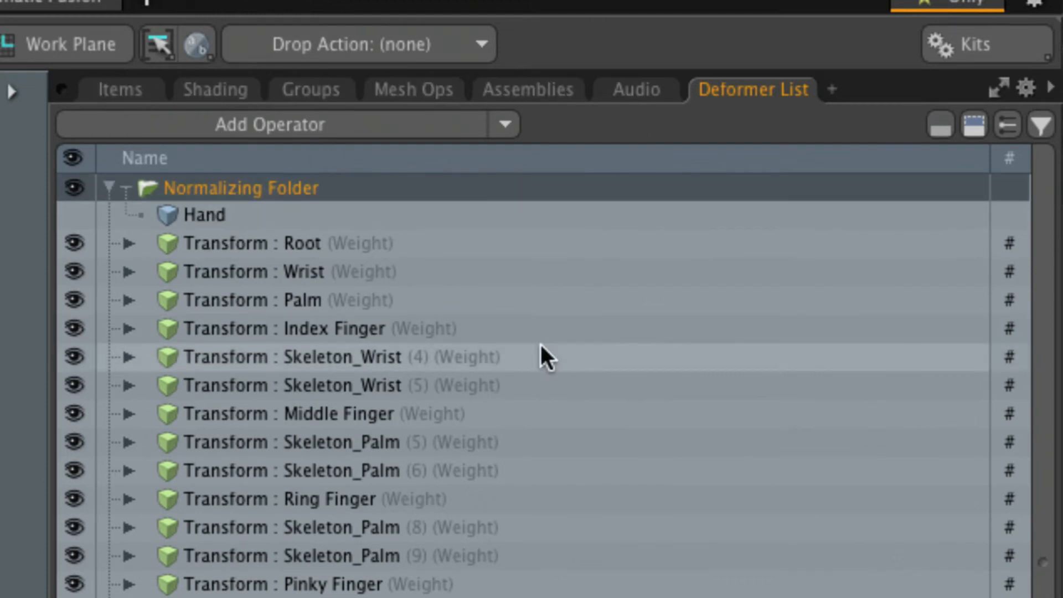
{"action": "left_click", "coordinate": [247, 191]}
{"action": "left_click", "coordinate": [125, 189]}
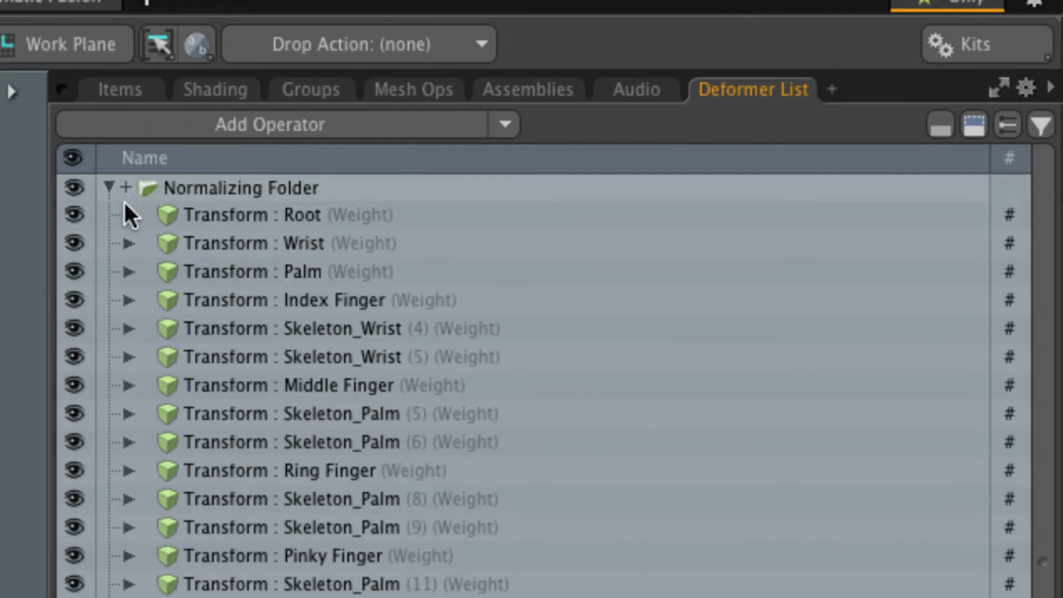
{"action": "left_click", "coordinate": [111, 188]}
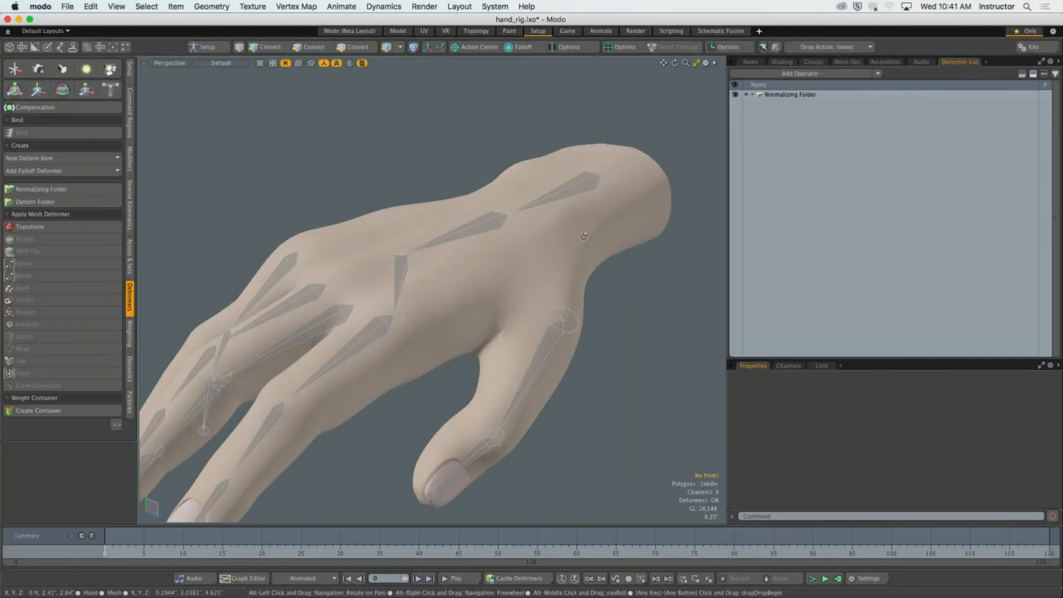
Select the Wrist joint and finally the Thumb joint to examine their weight influence on the hand.
{"action": "mouse_move", "coordinate": [547, 251]}
{"action": "left_mouse_down", "text": "alt"}
{"action": "mouse_move", "coordinate": [554, 237]}
{"action": "mouse_move", "coordinate": [548, 258]}
{"action": "left_mouse_up", "text": "alt"}
{"action": "scroll", "coordinate": [559, 247], "scroll_direction": "down", "scroll_amount": 3}
{"action": "left_click", "coordinate": [598, 198]}
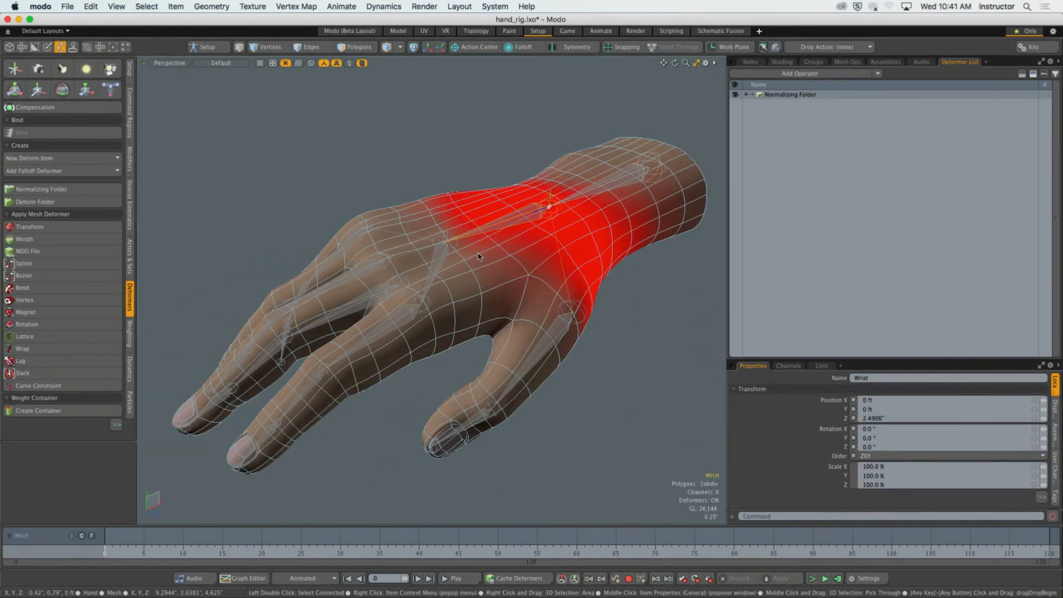
{"action": "left_click", "coordinate": [435, 271]}
{"action": "left_click_drag", "start_coordinate": [435, 272], "coordinate": [525, 274], "text": "alt"}
{"action": "left_click", "coordinate": [530, 325]}
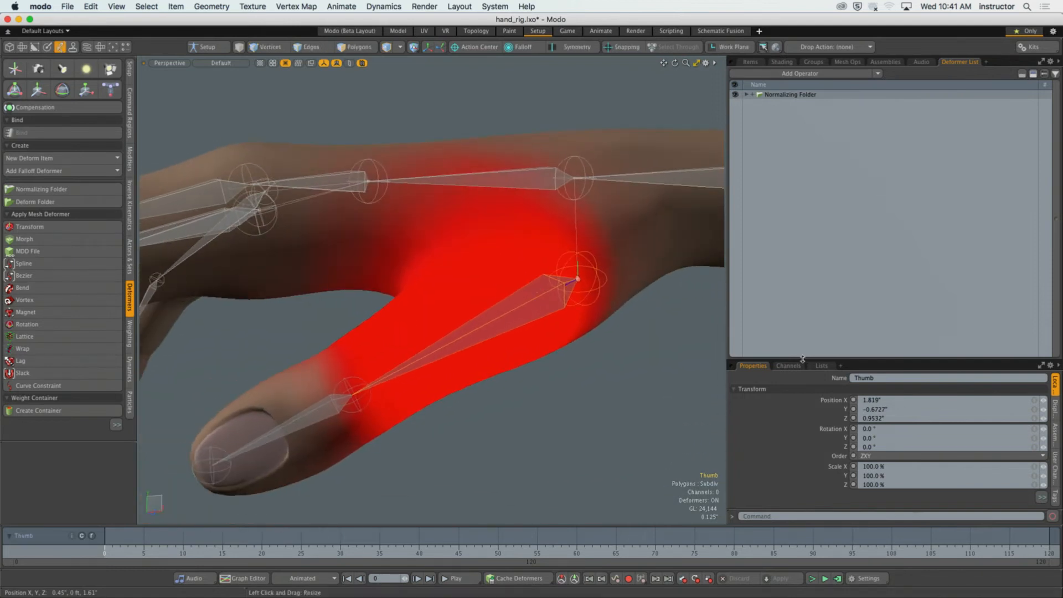
Enlarge the vertex map lists and expand Weight Maps, inspecting the Thumb joint's weight falloff up close.
{"action": "left_click_drag", "start_coordinate": [804, 360], "coordinate": [841, 114]}
{"action": "left_click", "coordinate": [822, 128]}
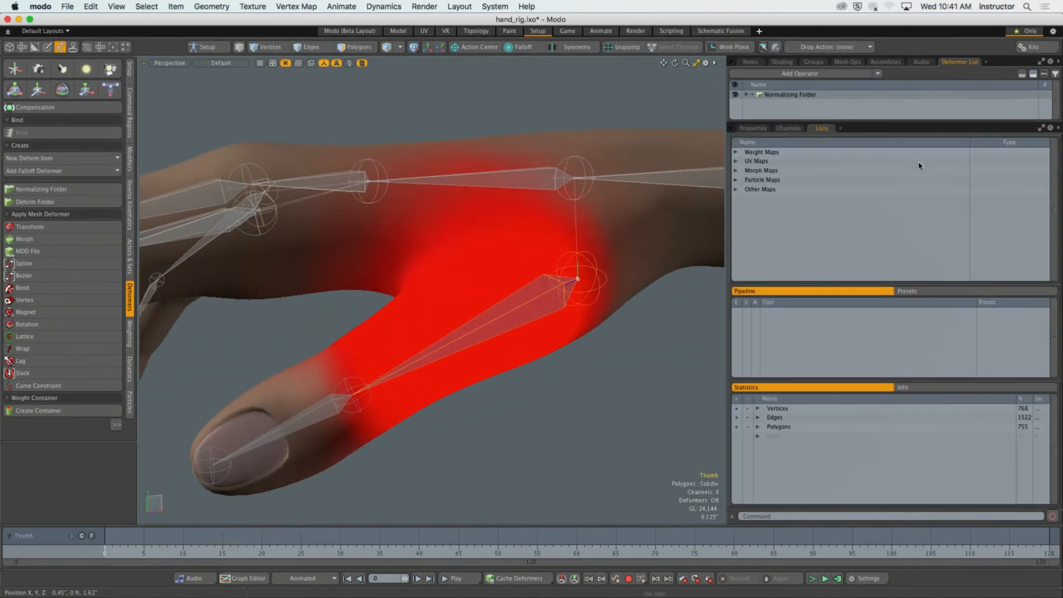
{"action": "left_click_drag", "start_coordinate": [535, 242], "coordinate": [578, 233], "text": "alt"}
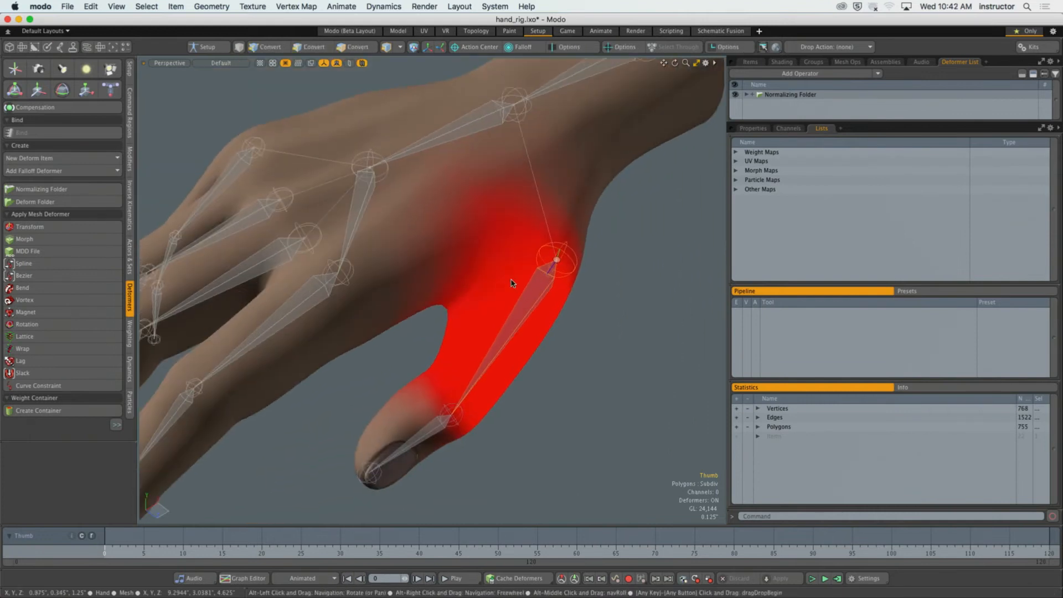
{"action": "key", "text": "alt"}
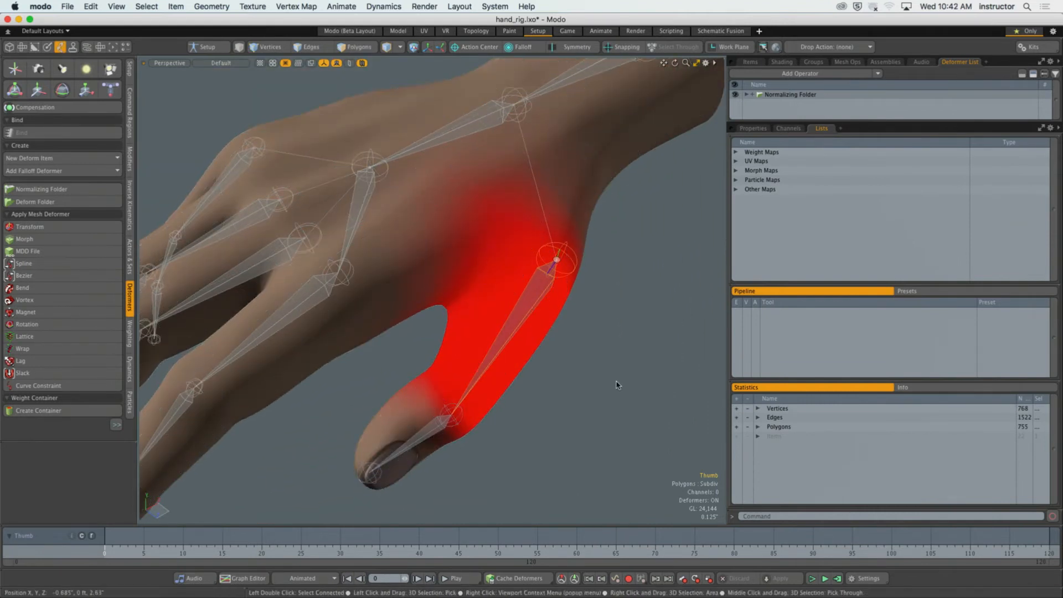
{"action": "left_click_drag", "start_coordinate": [515, 260], "coordinate": [562, 268], "text": "alt"}
{"action": "scroll", "coordinate": [565, 271], "scroll_direction": "up", "scroll_amount": 5}
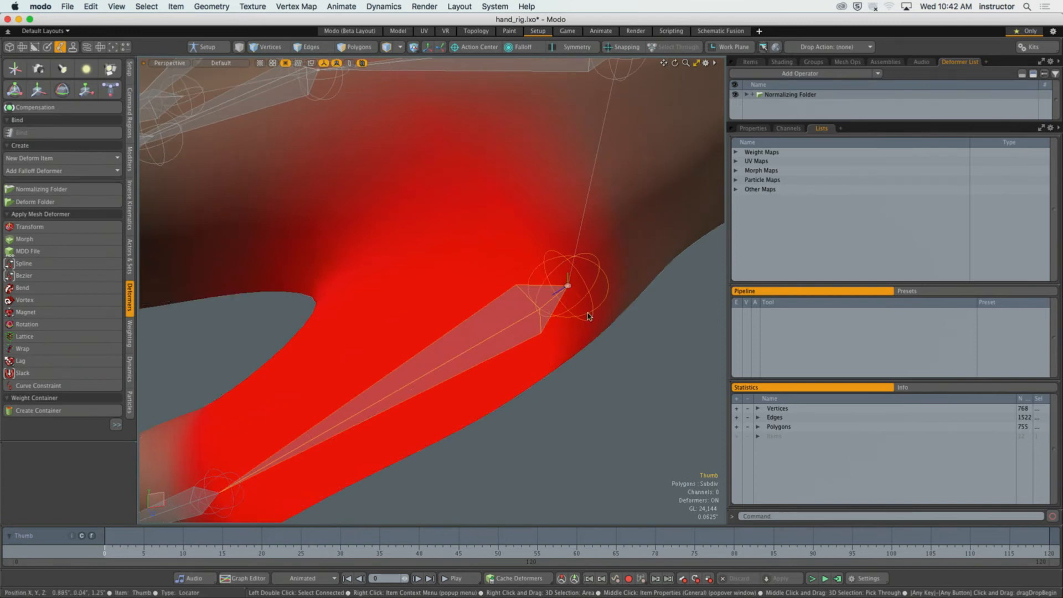
{"action": "scroll", "coordinate": [550, 326], "scroll_direction": "down", "scroll_amount": 3}
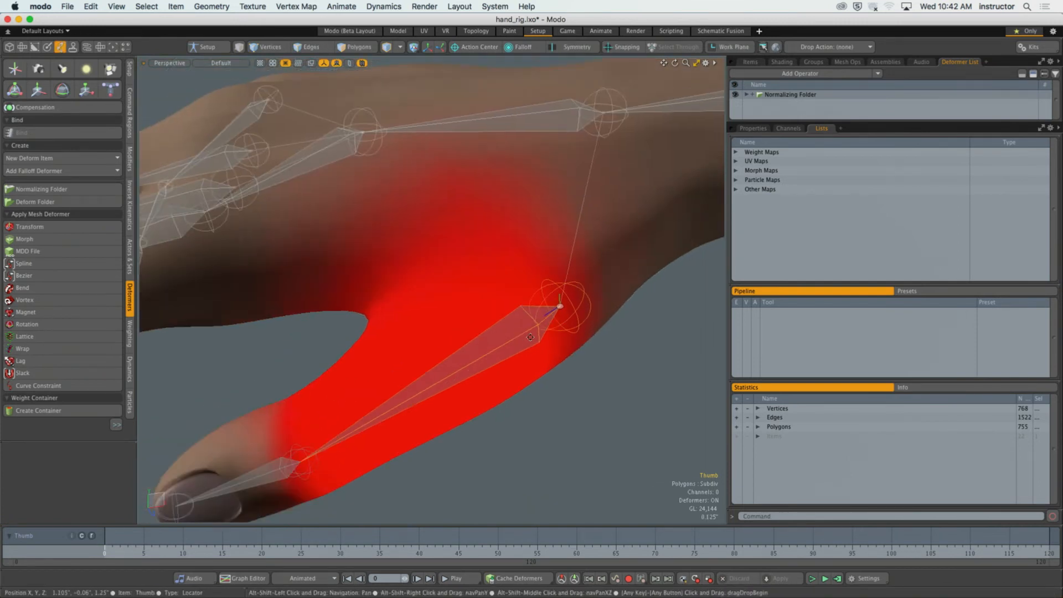
{"action": "left_click_drag", "start_coordinate": [504, 274], "coordinate": [573, 302], "text": "alt"}
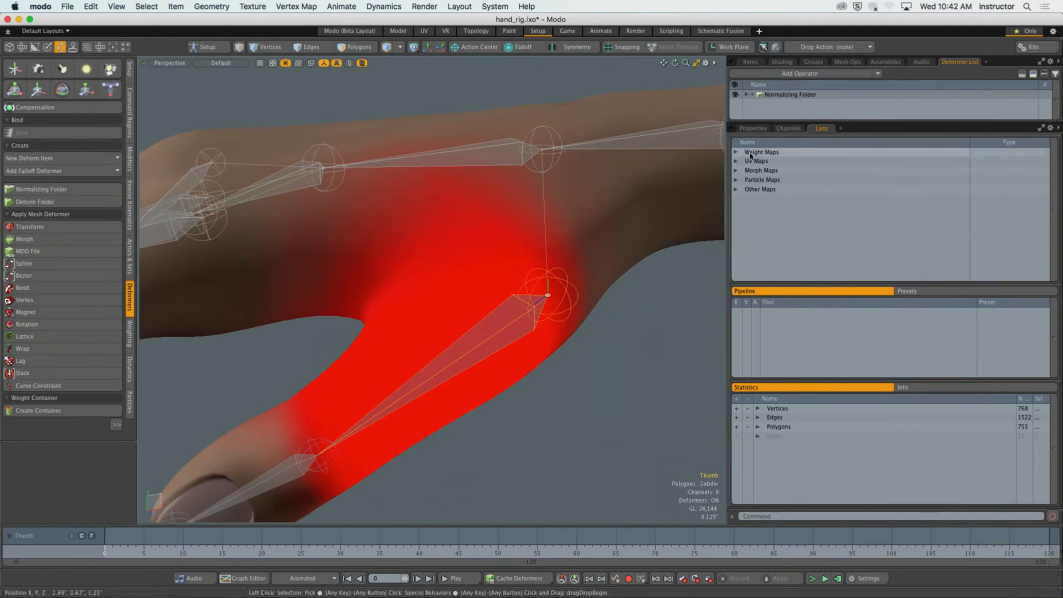
{"action": "left_click", "coordinate": [736, 152]}
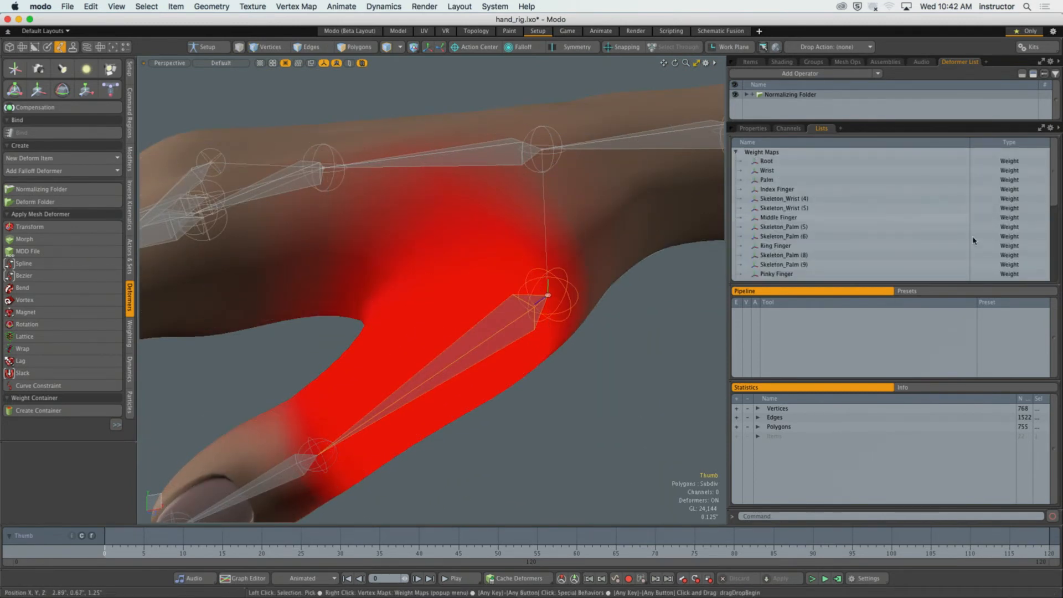
Examine the Thumb joint's weight falloff from another angle and select the Wrist joint to view its influence on the hand.
{"action": "mouse_move", "coordinate": [1055, 188]}
{"action": "left_mouse_down"}
{"action": "mouse_move", "coordinate": [1055, 247]}
{"action": "mouse_move", "coordinate": [1054, 183]}
{"action": "left_mouse_up"}
{"action": "left_click_drag", "start_coordinate": [654, 348], "coordinate": [616, 373], "text": "alt"}
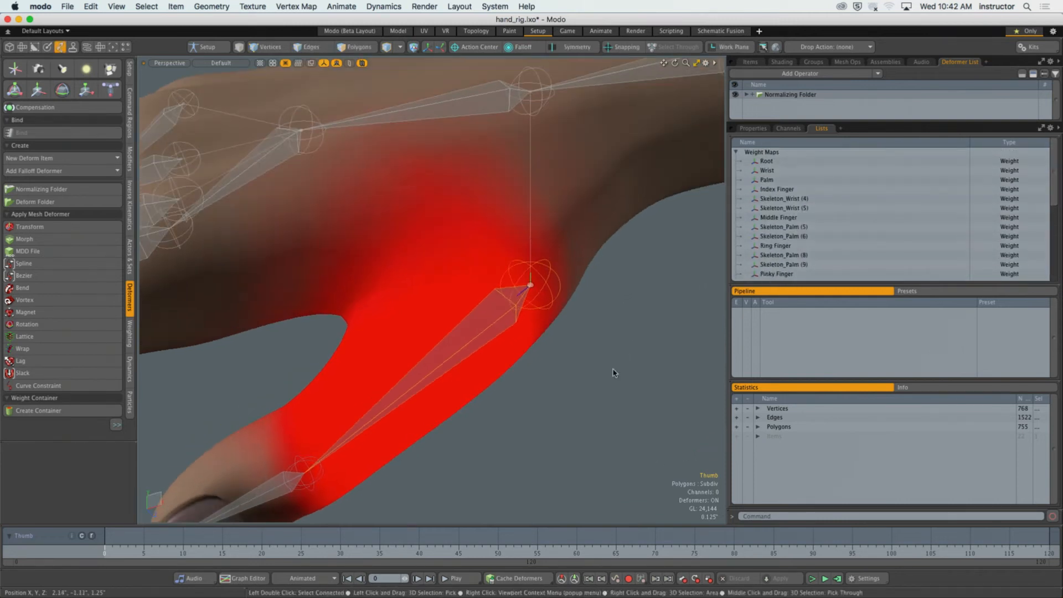
{"action": "left_click", "coordinate": [616, 373]}
{"action": "left_click", "coordinate": [494, 337]}
{"action": "left_click_drag", "start_coordinate": [494, 336], "coordinate": [532, 355], "text": "alt"}
{"action": "left_click", "coordinate": [537, 155]}
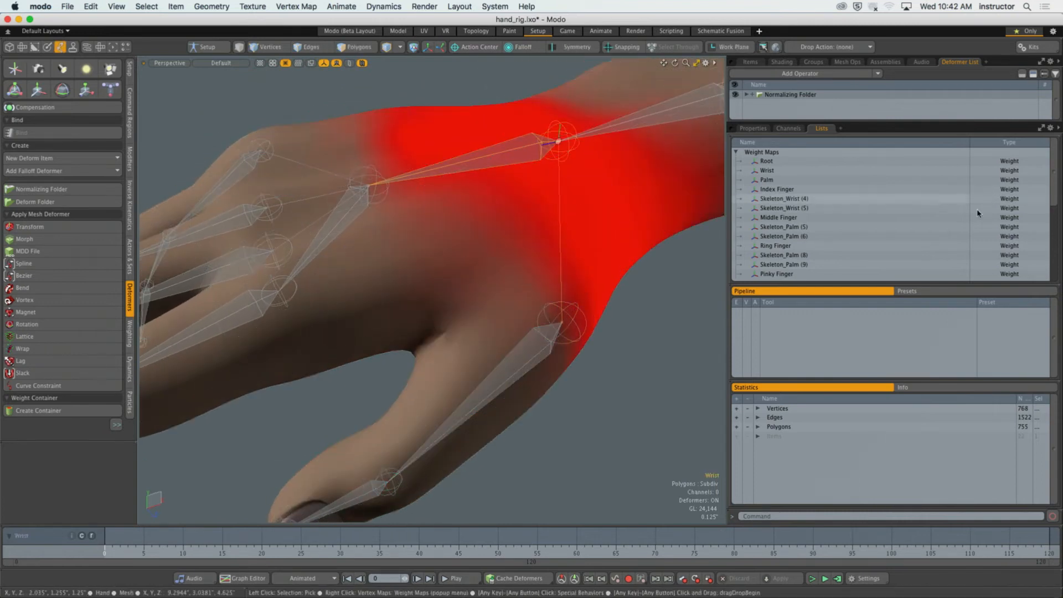
Select the Thumb joint, step through the finger and palm weight maps, and select the Thumb weight map to inspect it.
{"action": "left_click_drag", "start_coordinate": [1058, 195], "coordinate": [1057, 223]}
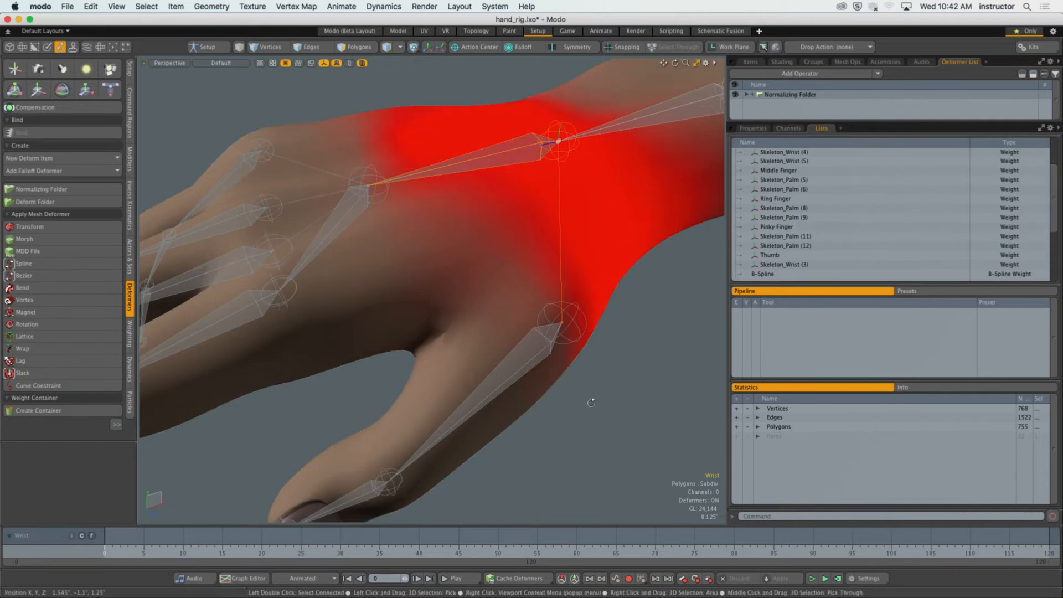
{"action": "left_click_drag", "start_coordinate": [532, 364], "coordinate": [518, 357], "text": "alt"}
{"action": "left_click", "coordinate": [518, 357]}
{"action": "left_click", "coordinate": [782, 228]}
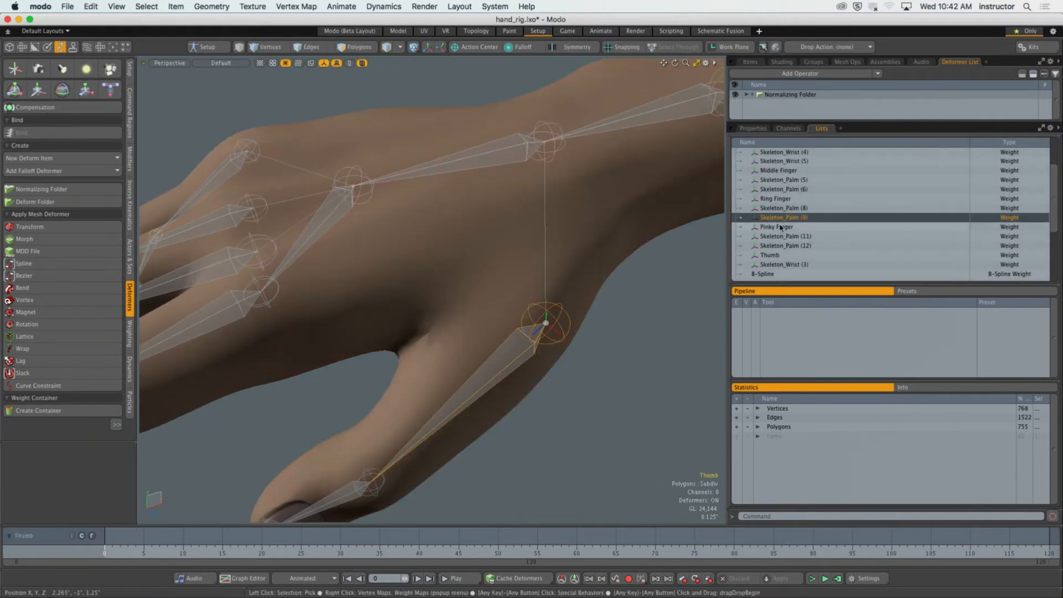
{"action": "left_click", "coordinate": [782, 236]}
{"action": "left_click", "coordinate": [786, 246]}
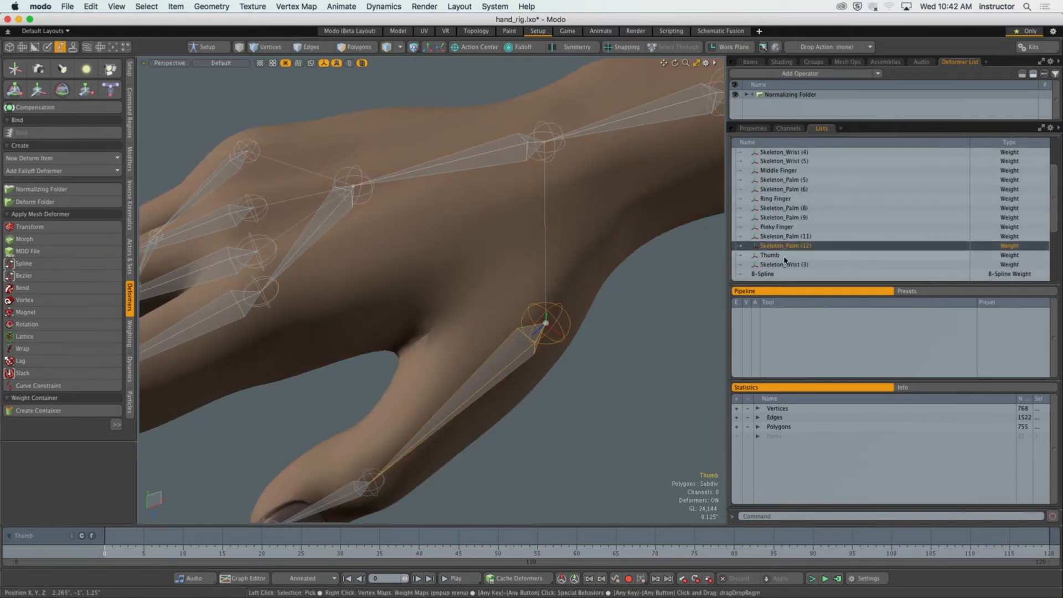
{"action": "left_click", "coordinate": [780, 257]}
{"action": "left_click_drag", "start_coordinate": [645, 321], "coordinate": [659, 280], "text": "alt+shift"}
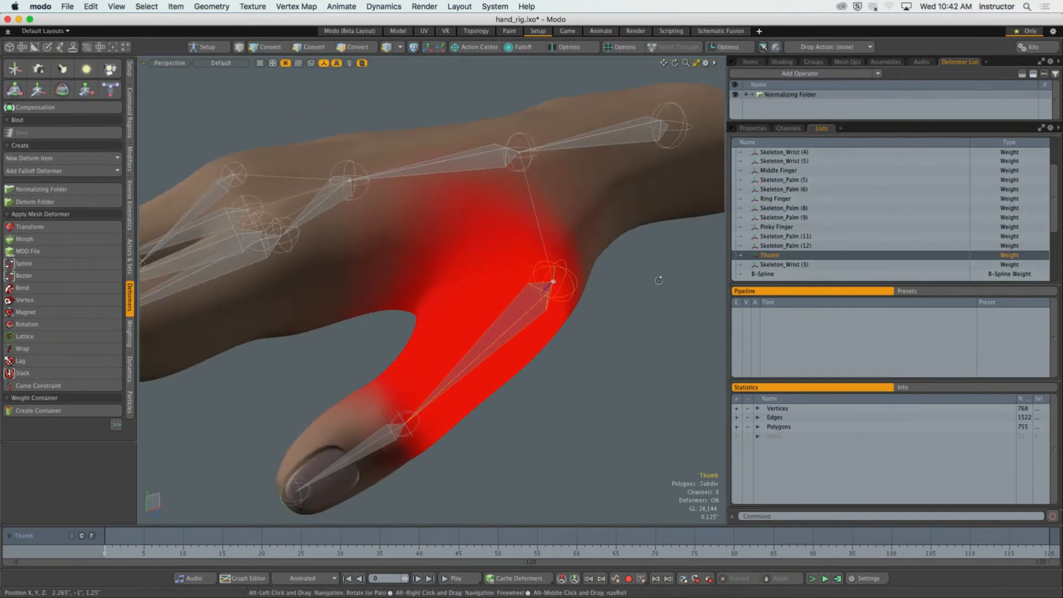
{"action": "left_click_drag", "start_coordinate": [498, 232], "coordinate": [554, 249], "text": "alt"}
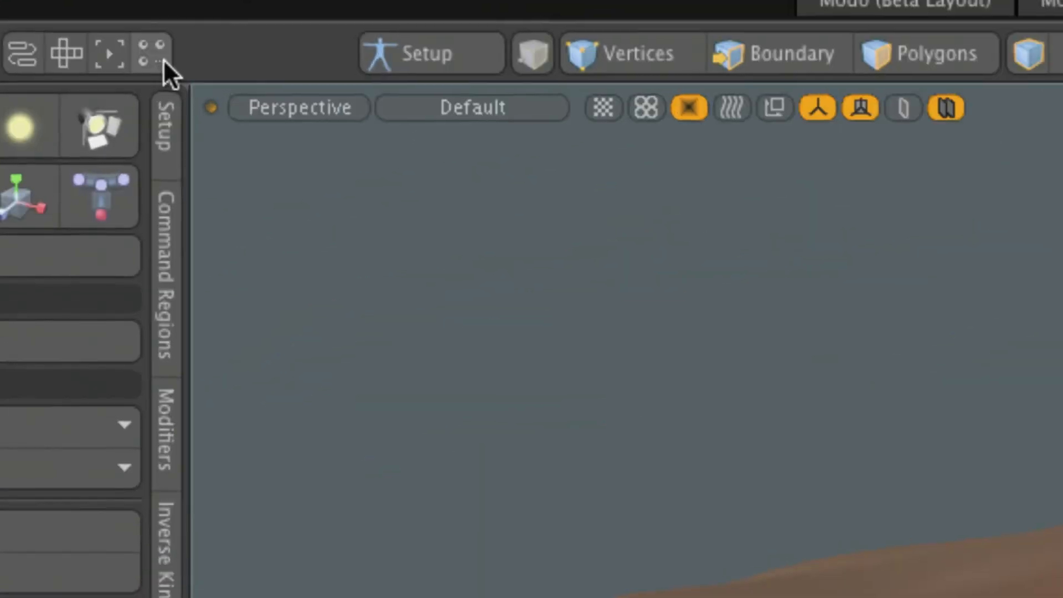
Switch the viewport shading from Default to Vertex Map and inspect the Thumb weights around the base of the thumb.
{"action": "left_click", "coordinate": [497, 110]}
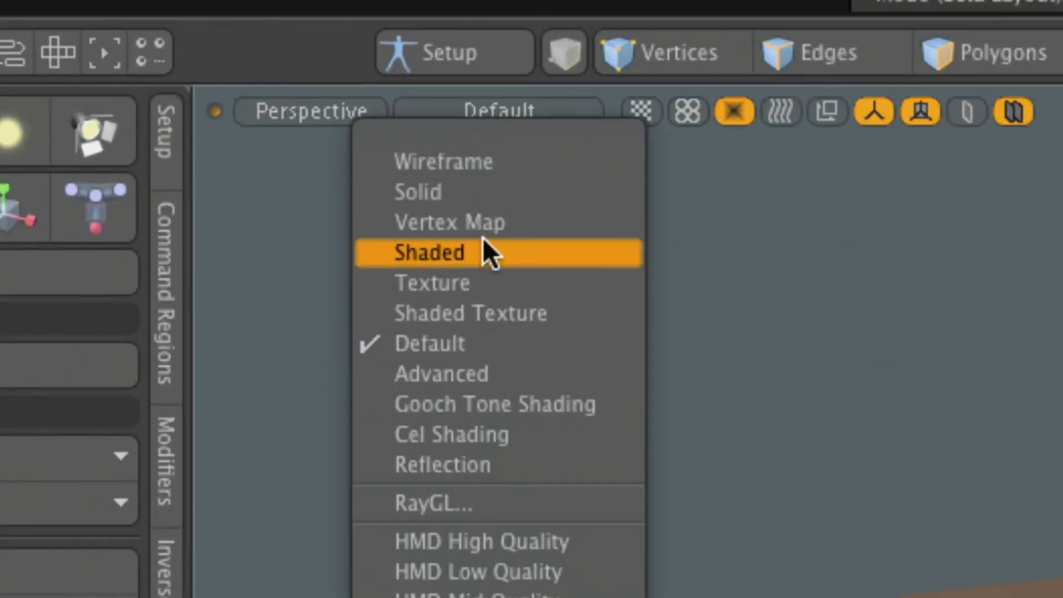
{"action": "left_click", "coordinate": [486, 220]}
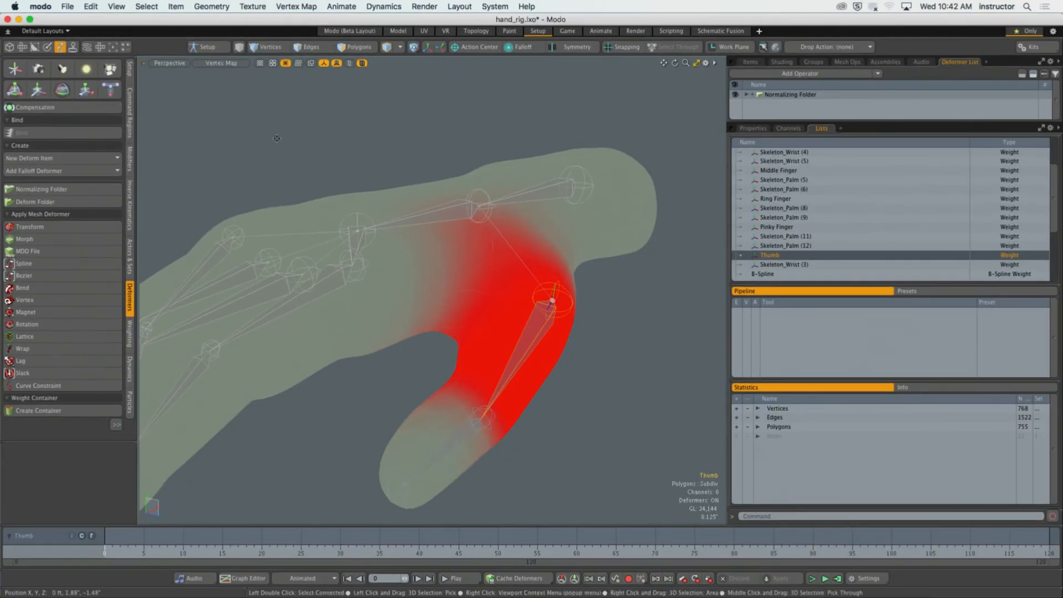
{"action": "mouse_move", "coordinate": [273, 139]}
{"action": "left_mouse_down", "text": "alt"}
{"action": "mouse_move", "coordinate": [443, 192]}
{"action": "mouse_move", "coordinate": [477, 221]}
{"action": "mouse_move", "coordinate": [361, 266]}
{"action": "mouse_move", "coordinate": [450, 219]}
{"action": "mouse_move", "coordinate": [545, 222]}
{"action": "mouse_move", "coordinate": [457, 149]}
{"action": "mouse_move", "coordinate": [404, 3]}
{"action": "mouse_move", "coordinate": [454, 247]}
{"action": "left_mouse_up", "text": "alt"}
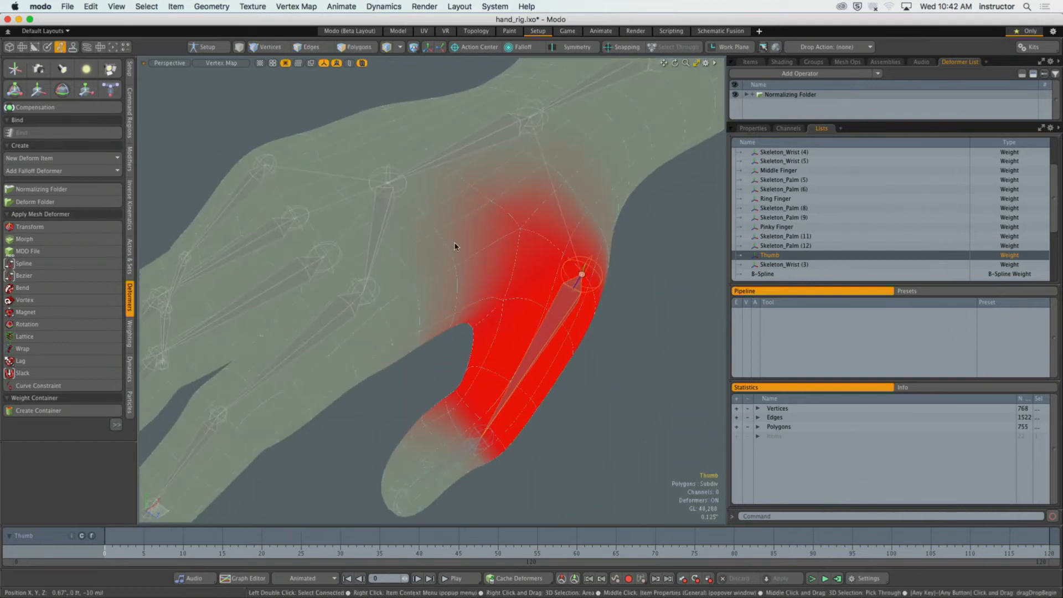
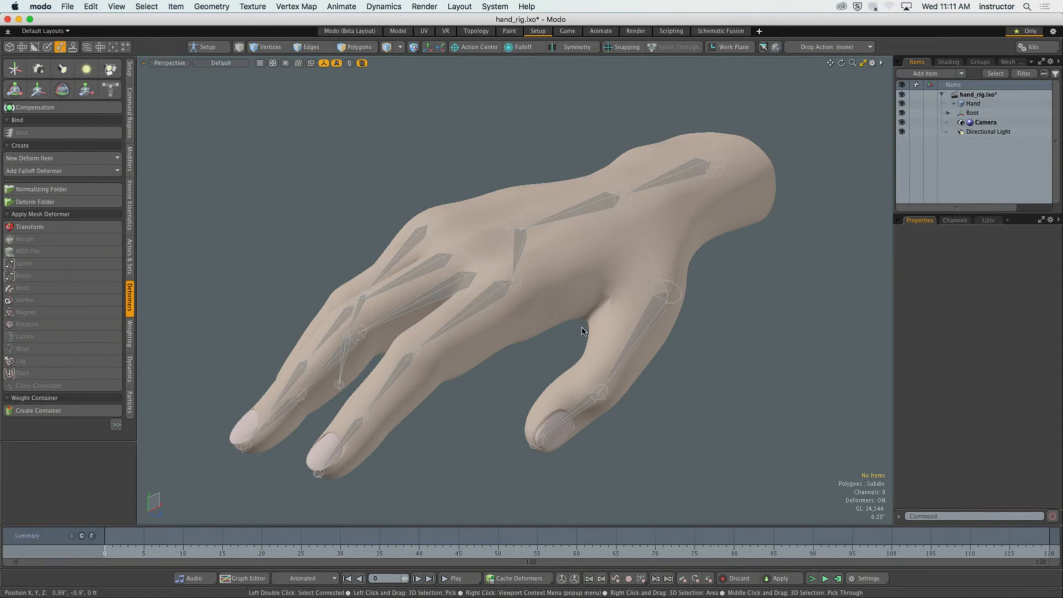
Enable Show Weightmaps for the active meshes in the viewport display options.
{"action": "left_click_drag", "start_coordinate": [560, 310], "coordinate": [586, 319], "text": "alt"}
{"action": "left_click_drag", "start_coordinate": [585, 320], "coordinate": [562, 371], "text": "alt+shift"}
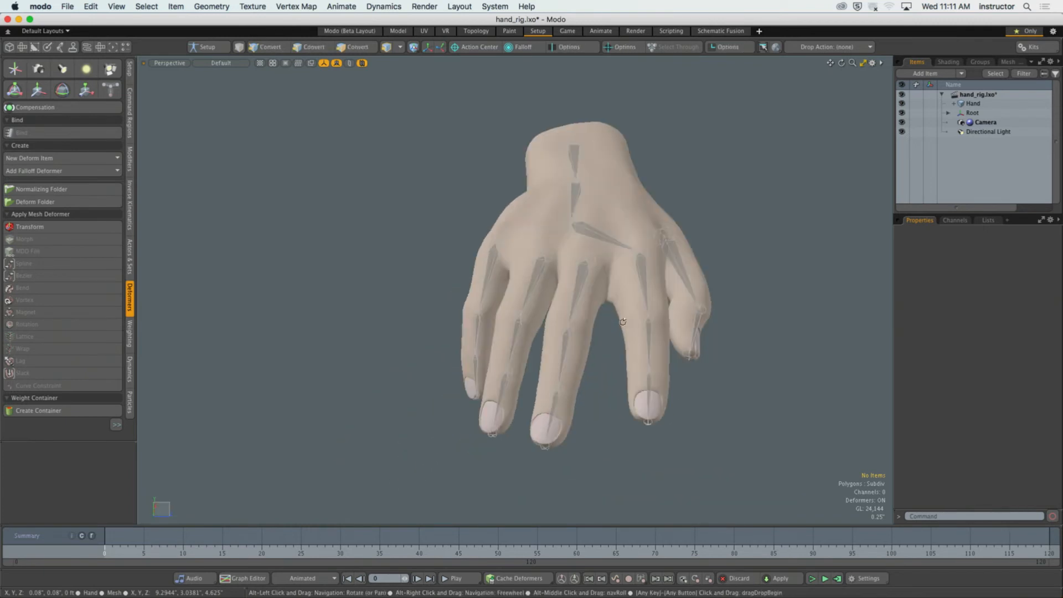
{"action": "left_click", "coordinate": [575, 301]}
{"action": "left_click_drag", "start_coordinate": [575, 302], "coordinate": [589, 325], "text": "ctrl+alt"}
{"action": "left_click_drag", "start_coordinate": [589, 325], "coordinate": [592, 346], "text": "ctrl+alt"}
{"action": "left_click_drag", "start_coordinate": [592, 346], "coordinate": [570, 349], "text": "alt"}
{"action": "left_click", "coordinate": [532, 207]}
{"action": "key", "text": "o"}
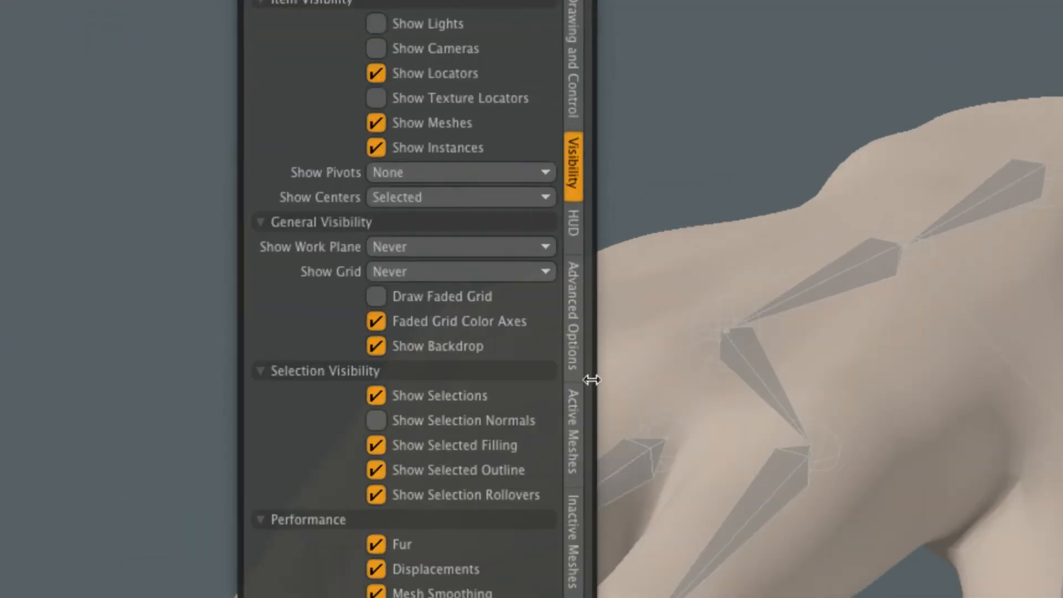
{"action": "left_click", "coordinate": [572, 430]}
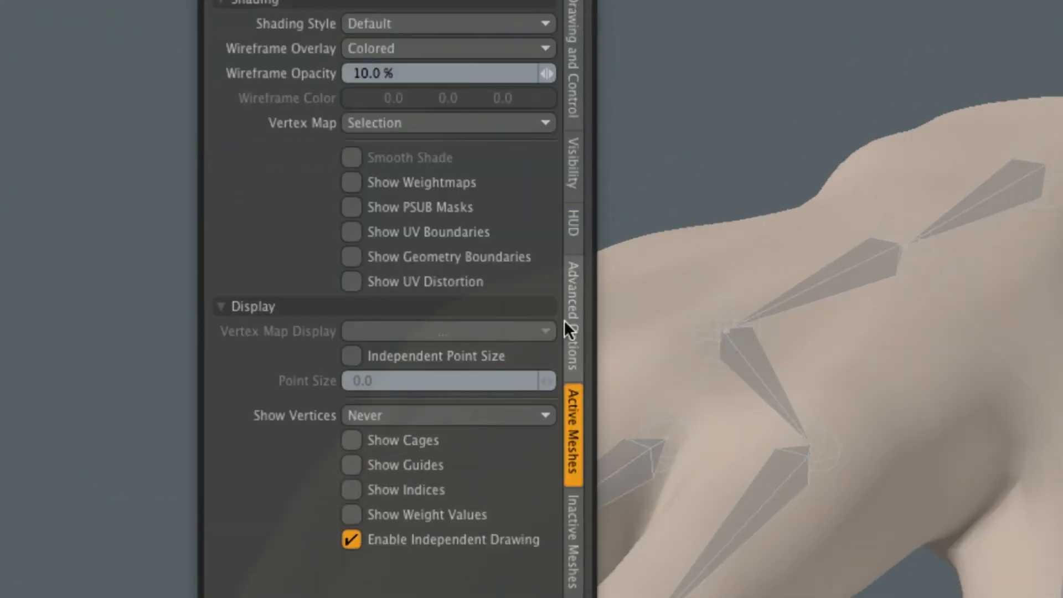
{"action": "left_click", "coordinate": [365, 179]}
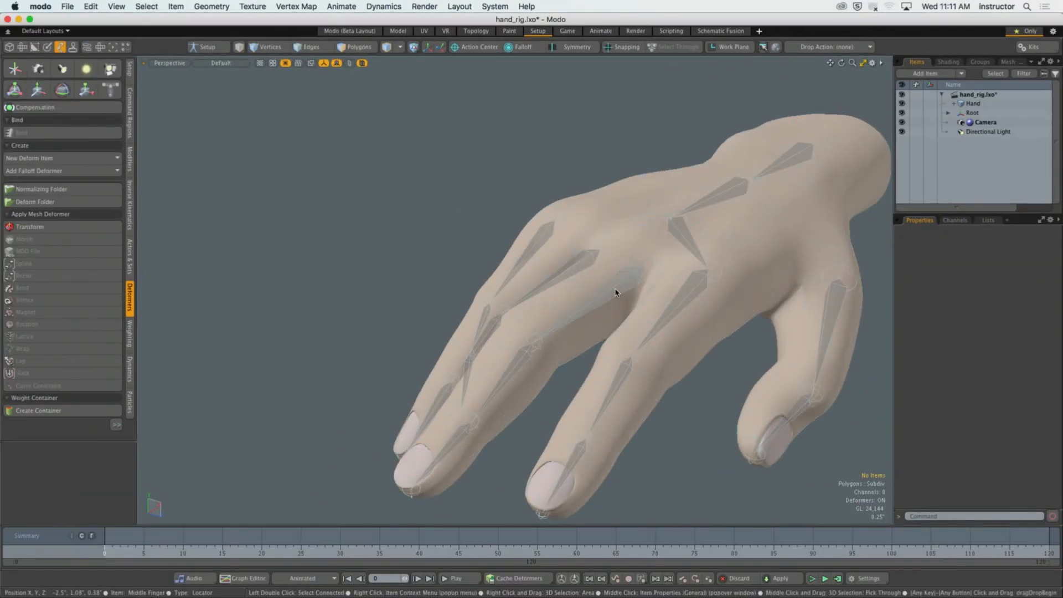
Select joints in the middle, ring and little fingers one after another and examine the weight influence of each on the mesh.
{"action": "left_click", "coordinate": [599, 298]}
{"action": "left_click_drag", "start_coordinate": [598, 298], "coordinate": [554, 124], "text": "alt"}
{"action": "left_click", "coordinate": [580, 338]}
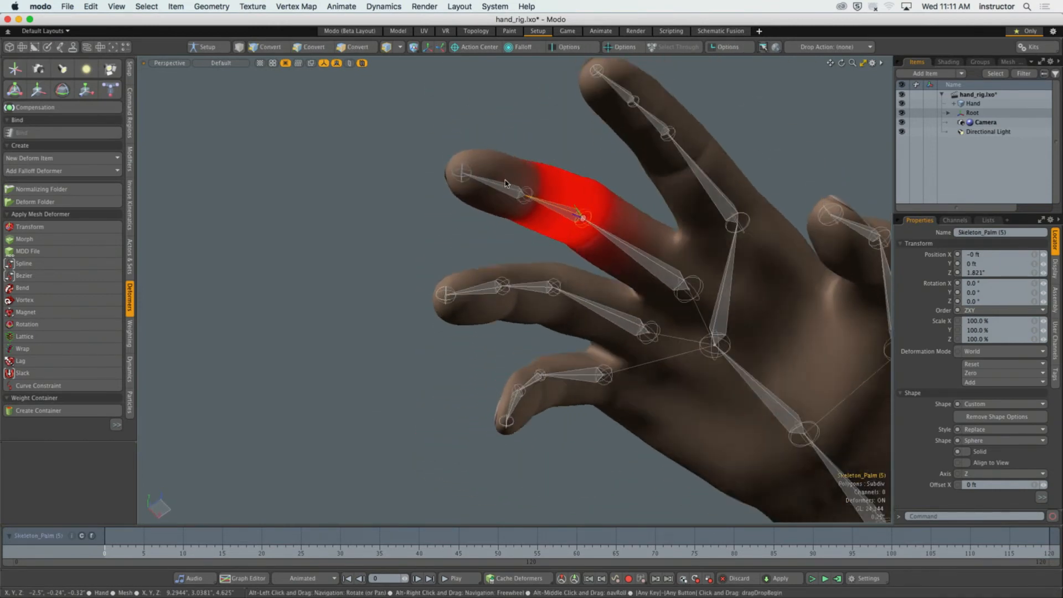
{"action": "left_click", "coordinate": [493, 156]}
{"action": "left_click_drag", "start_coordinate": [493, 156], "coordinate": [608, 346], "text": "alt"}
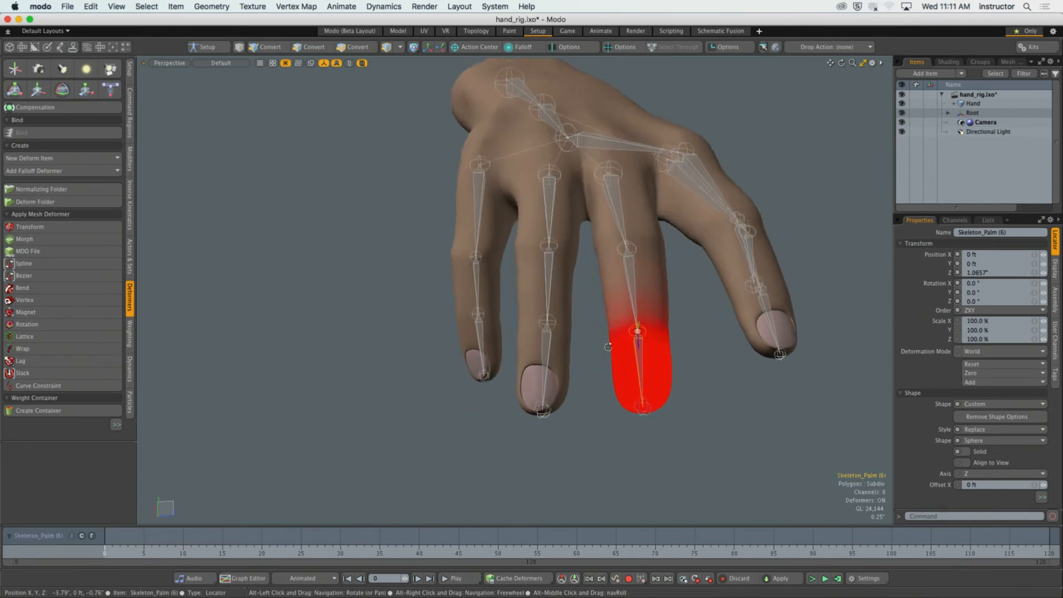
{"action": "left_click", "coordinate": [548, 354]}
{"action": "left_click", "coordinate": [482, 335]}
{"action": "left_click_drag", "start_coordinate": [481, 335], "coordinate": [548, 288], "text": "alt"}
Select the index finger's joints to examine their weight influence, and clear the selection.
{"action": "left_click", "coordinate": [761, 271]}
{"action": "left_click_drag", "start_coordinate": [761, 272], "coordinate": [679, 377], "text": "alt"}
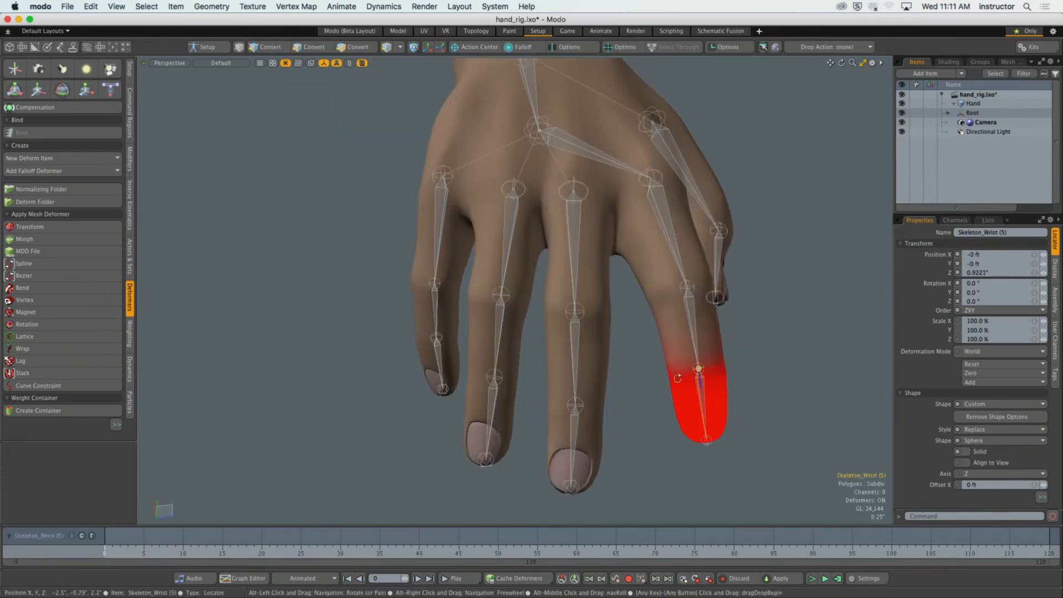
{"action": "left_click", "coordinate": [690, 338]}
{"action": "left_click", "coordinate": [687, 261]}
{"action": "left_click_drag", "start_coordinate": [687, 261], "coordinate": [545, 209], "text": "alt"}
{"action": "left_click", "coordinate": [540, 185]}
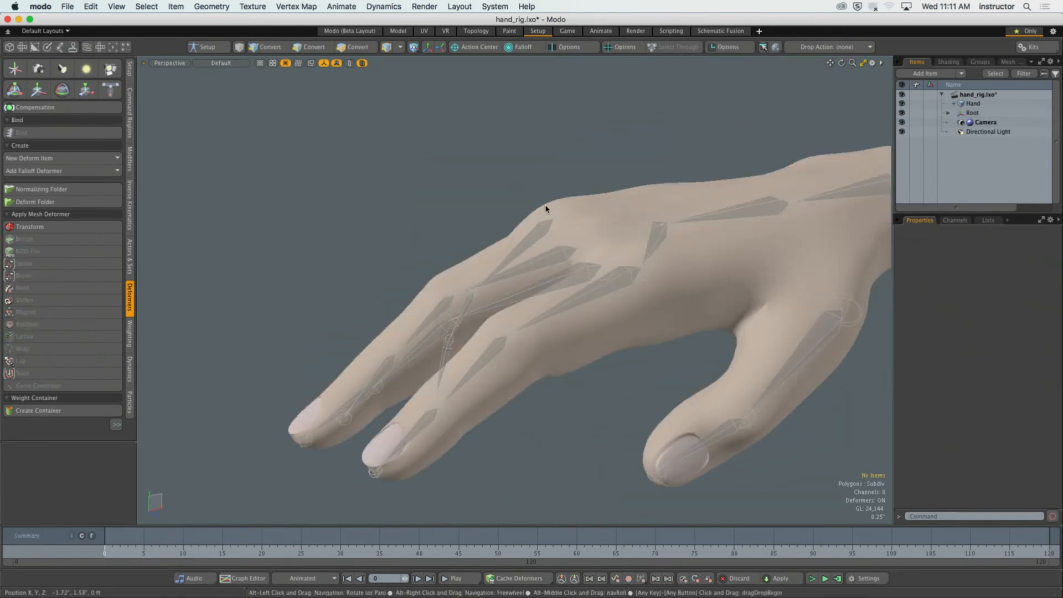
Revert hand_rig.lxo to its saved version, discarding the unsaved changes.
{"action": "left_click", "coordinate": [67, 7]}
{"action": "left_click", "coordinate": [111, 188]}
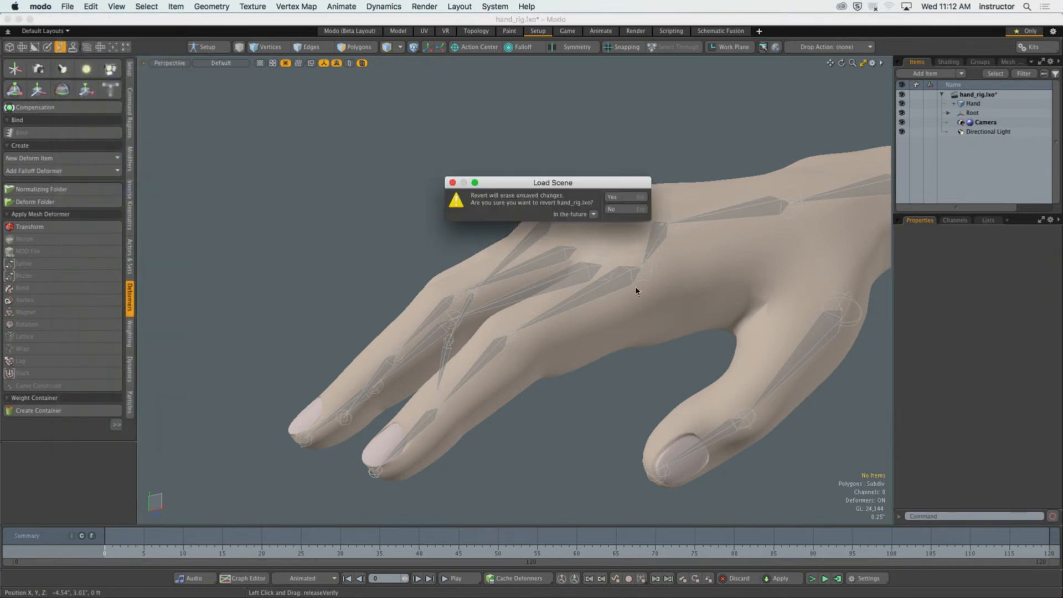
{"action": "left_click", "coordinate": [623, 190]}
Select the Hand mesh together with the whole joint hierarchy and turn on Setup mode.
{"action": "left_click_drag", "start_coordinate": [576, 148], "coordinate": [577, 172], "text": "alt"}
{"action": "left_click_drag", "start_coordinate": [577, 172], "coordinate": [559, 243], "text": "ctrl+alt"}
{"action": "left_click_drag", "start_coordinate": [559, 244], "coordinate": [484, 225], "text": "alt+shift"}
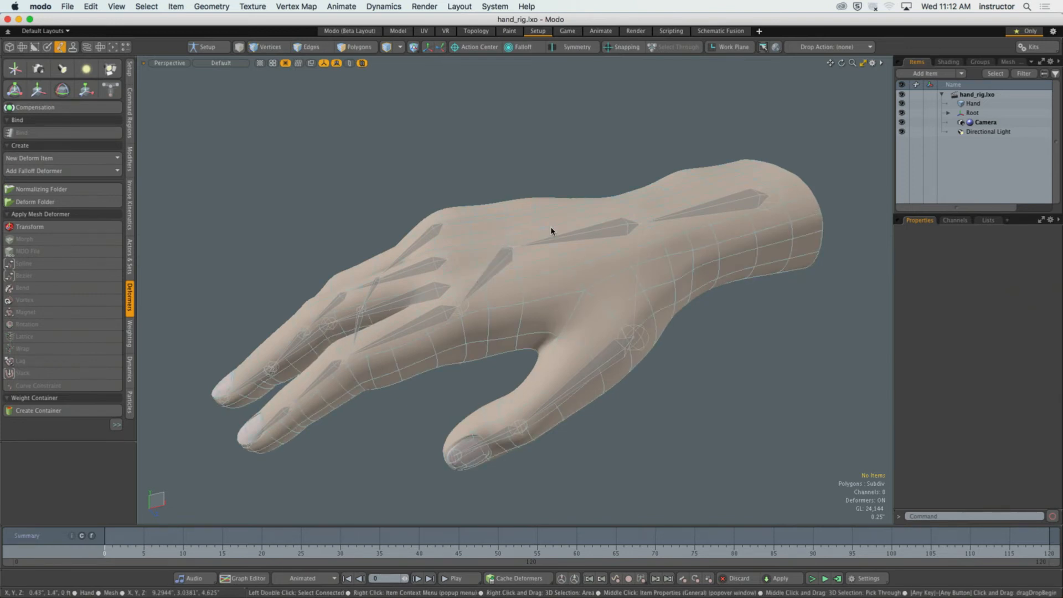
{"action": "double_click", "coordinate": [748, 206]}
{"action": "left_click", "coordinate": [727, 249], "text": "shift"}
{"action": "left_click", "coordinate": [208, 46]}
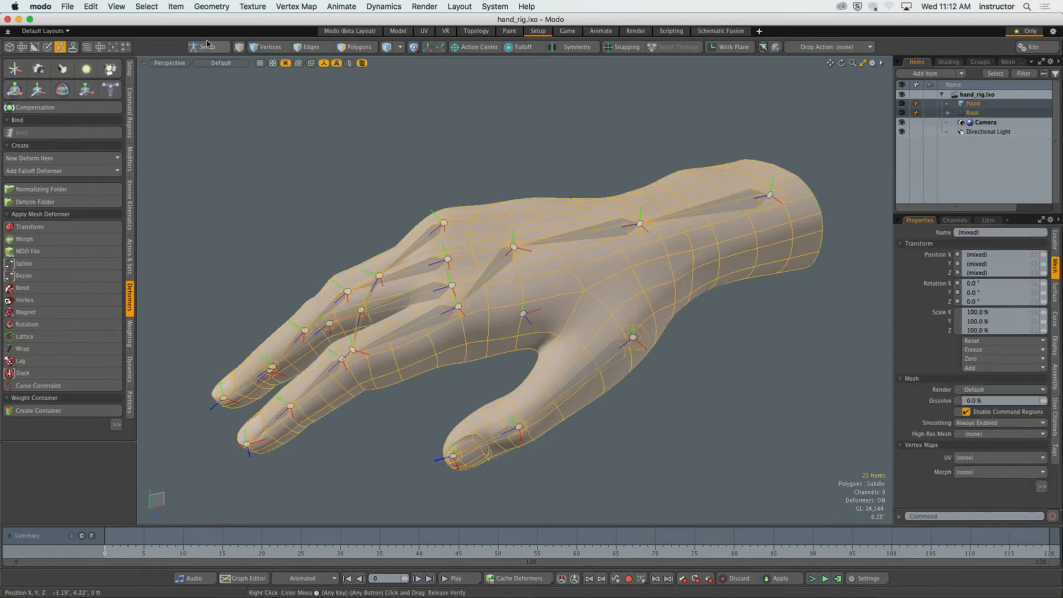
Bind the Hand mesh to the joints using Smooth (Distance) with Medium falloff and Bind as Segments, and clear the selection.
{"action": "left_click", "coordinate": [65, 136]}
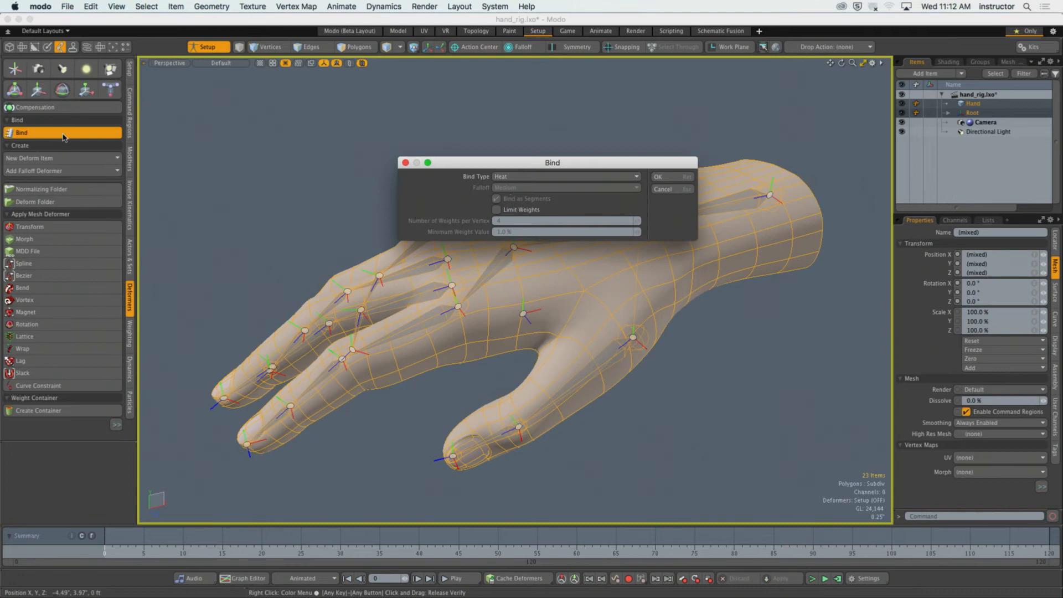
{"action": "left_click", "coordinate": [514, 177]}
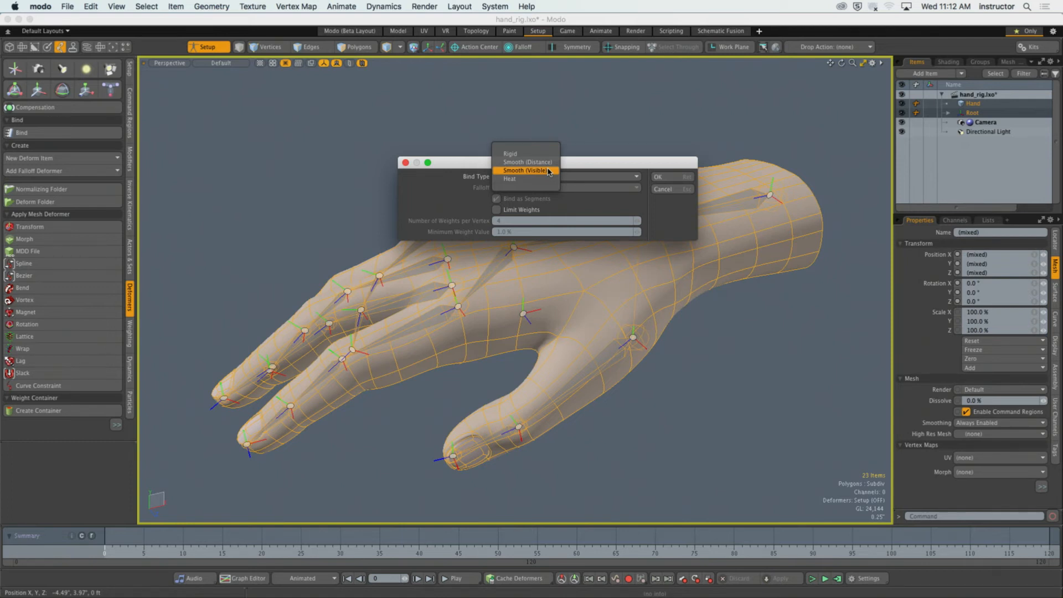
{"action": "left_click", "coordinate": [528, 162]}
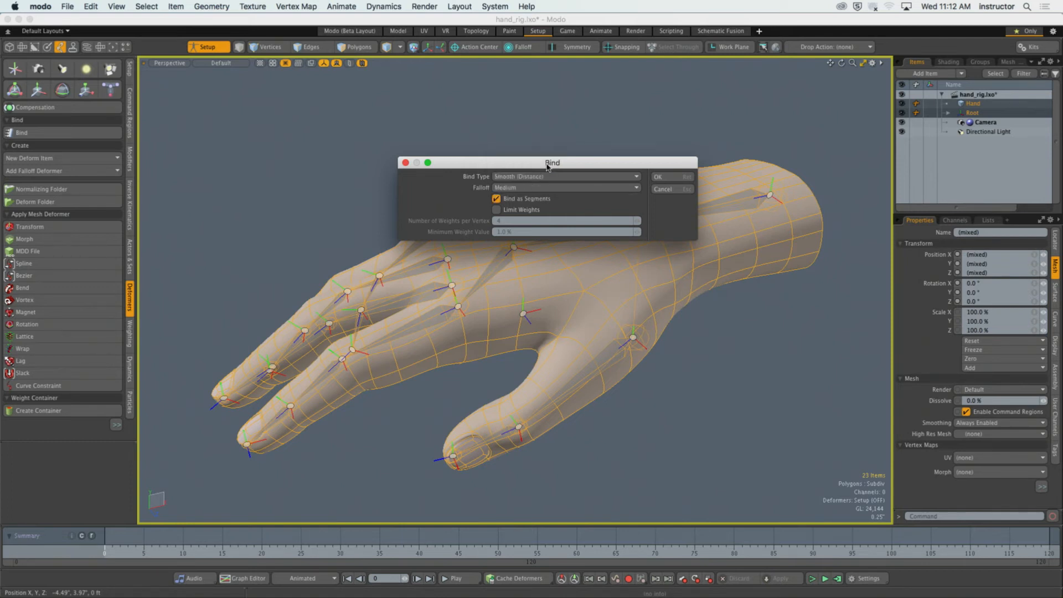
{"action": "left_click", "coordinate": [677, 178]}
{"action": "left_click_drag", "start_coordinate": [450, 174], "coordinate": [480, 189], "text": "alt"}
{"action": "left_click", "coordinate": [422, 185]}
{"action": "left_click_drag", "start_coordinate": [398, 220], "coordinate": [411, 204], "text": "alt+shift"}
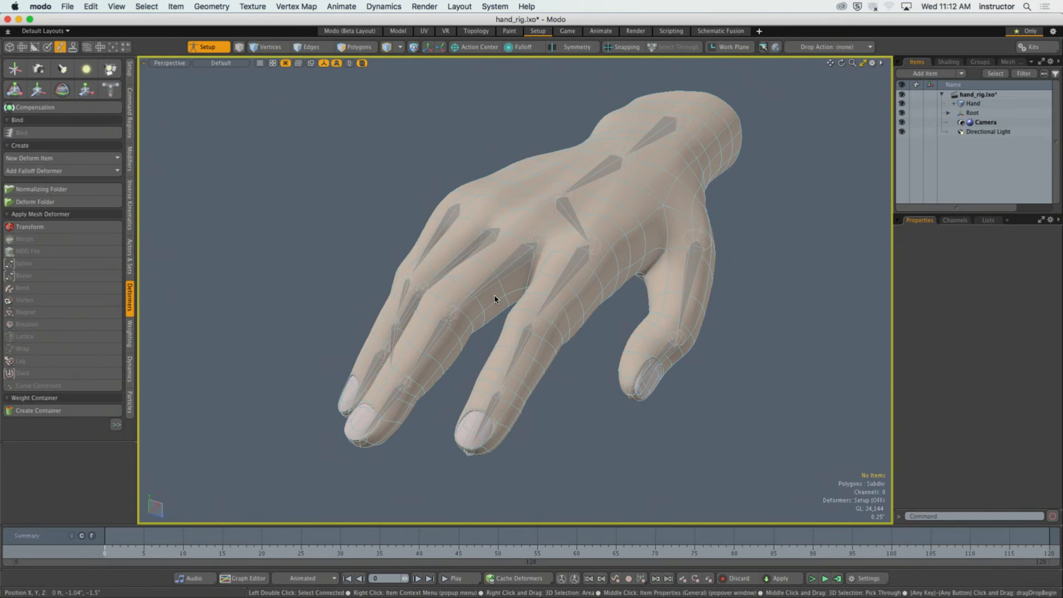
Select the Index Finger joint and the joints further down that finger to examine the weights of the Smooth (Distance) bind.
{"action": "left_click_drag", "start_coordinate": [518, 304], "coordinate": [522, 312], "text": "alt+shift"}
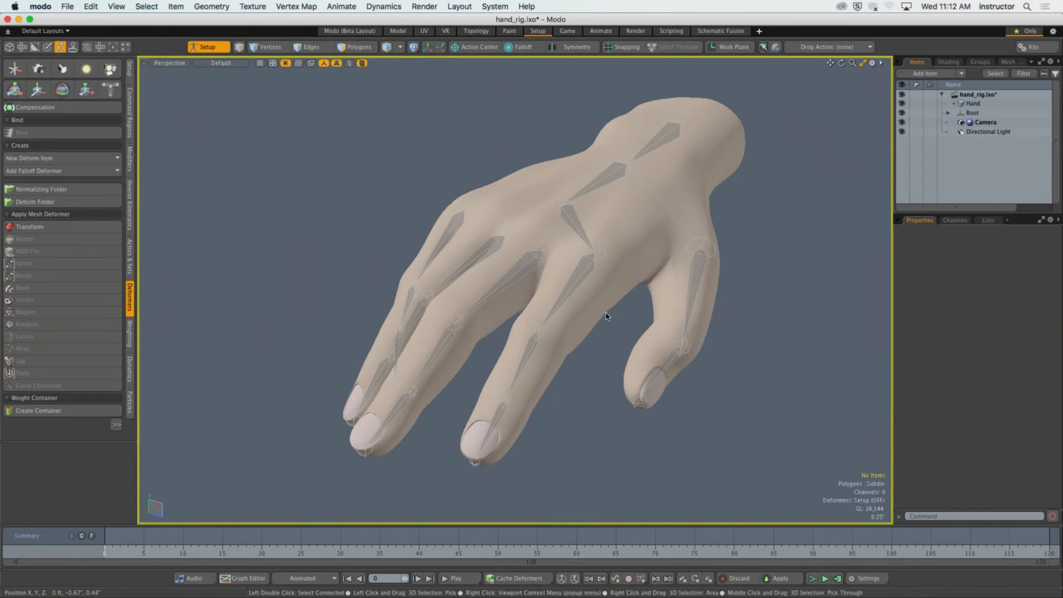
{"action": "scroll", "coordinate": [605, 316], "scroll_direction": "up", "scroll_amount": 5}
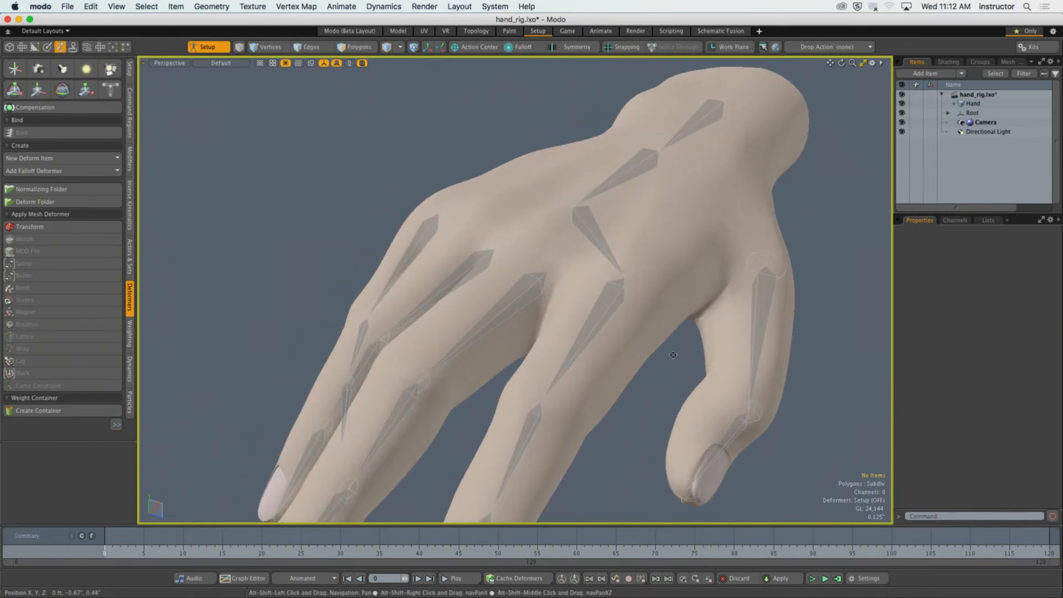
{"action": "left_click", "coordinate": [580, 319]}
{"action": "scroll", "coordinate": [578, 320], "scroll_direction": "down", "scroll_amount": 3}
{"action": "left_click_drag", "start_coordinate": [554, 326], "coordinate": [705, 351], "text": "alt"}
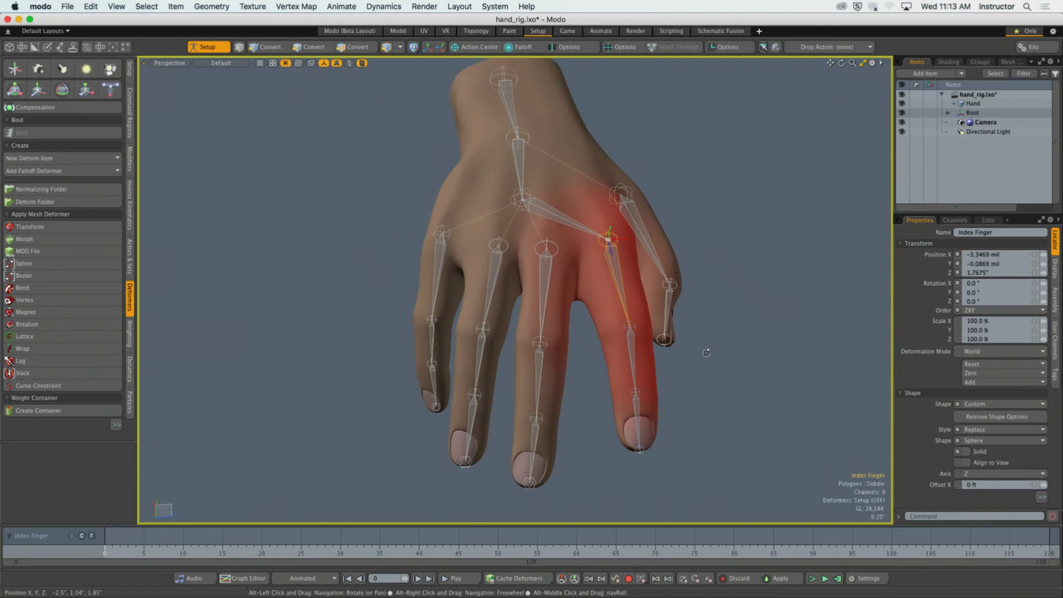
{"action": "left_click", "coordinate": [635, 367]}
{"action": "left_click", "coordinate": [637, 410]}
{"action": "left_click_drag", "start_coordinate": [637, 409], "coordinate": [621, 369], "text": "alt"}
Switch the viewport shading to Vertex Map and inspect the index fingertip joint's weights across the neighbouring fingers.
{"action": "left_click", "coordinate": [222, 64]}
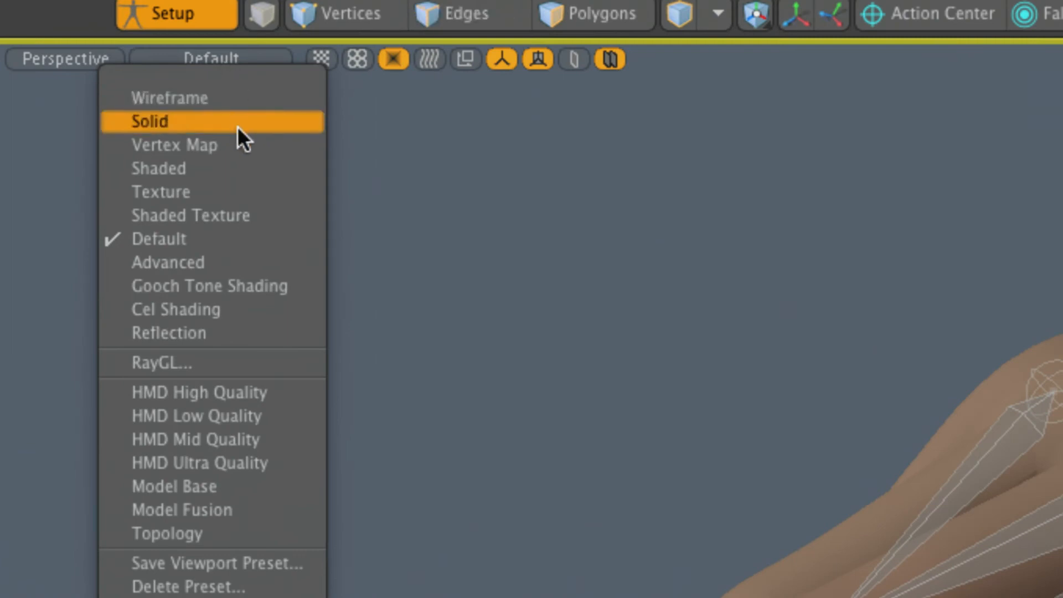
{"action": "left_click", "coordinate": [204, 144]}
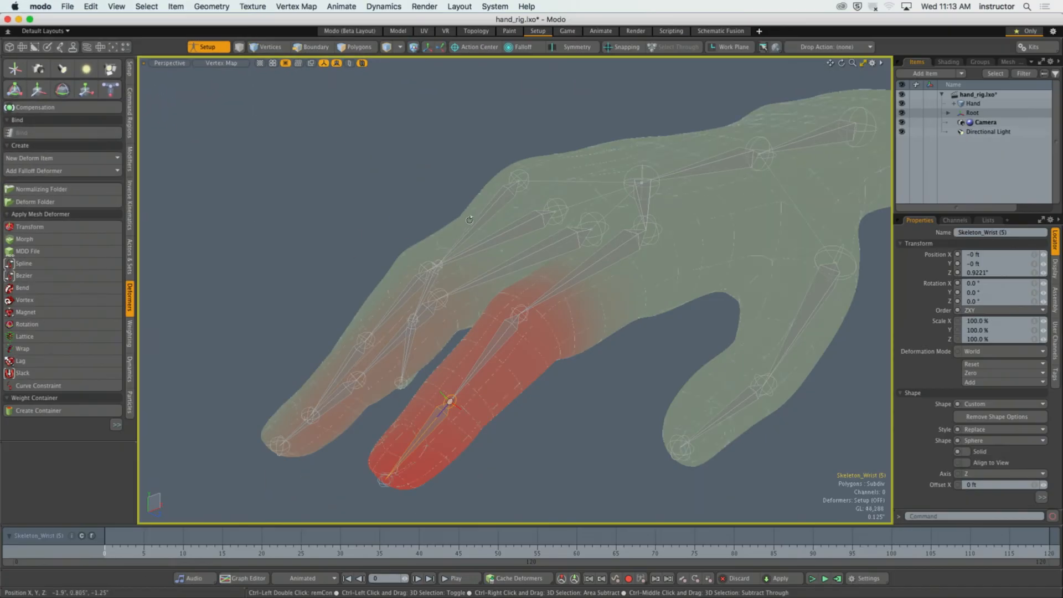
{"action": "left_click_drag", "start_coordinate": [476, 252], "coordinate": [664, 338], "text": "alt"}
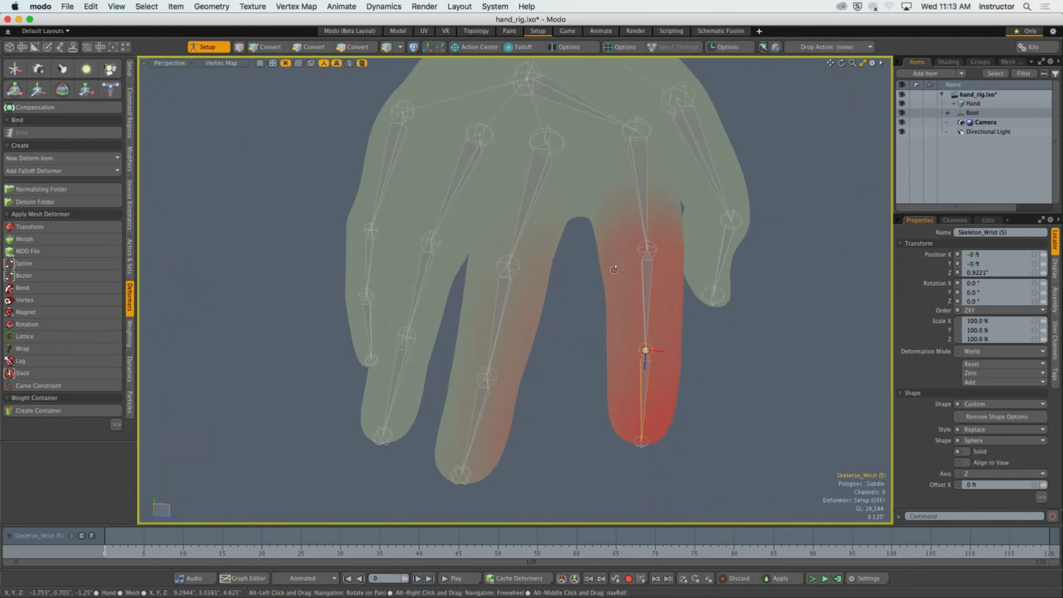
{"action": "scroll", "coordinate": [665, 379], "scroll_direction": "up", "scroll_amount": 5}
{"action": "left_click_drag", "start_coordinate": [681, 415], "coordinate": [530, 343], "text": "alt"}
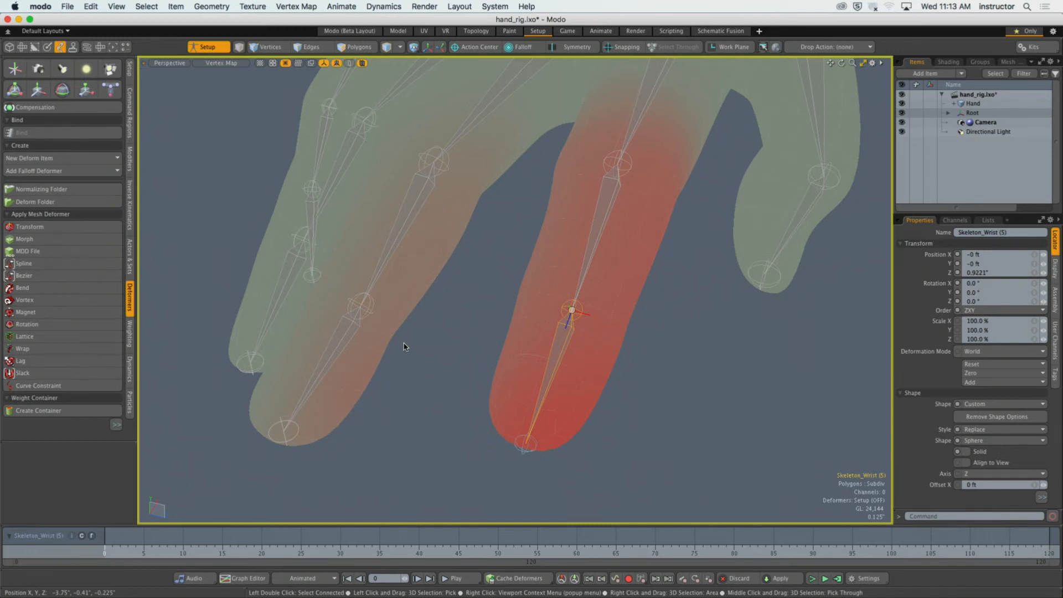
Turn off Setup mode and test-rotate the index fingertip joint with the Transform tool, undoing the rotations.
{"action": "left_click", "coordinate": [209, 47]}
{"action": "key", "text": "y"}
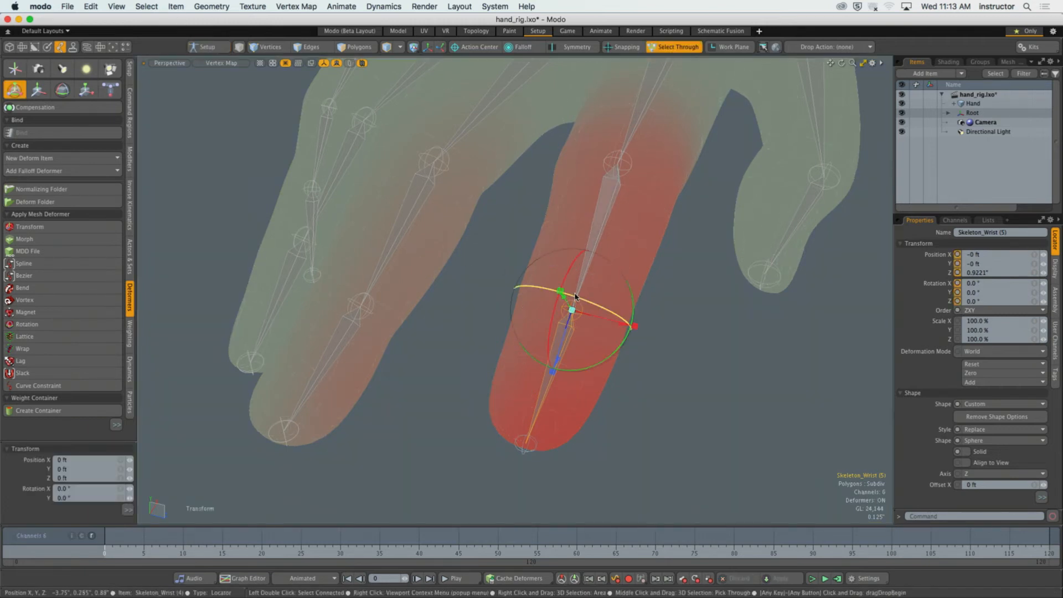
{"action": "left_click_drag", "start_coordinate": [610, 315], "coordinate": [454, 188], "text": "alt"}
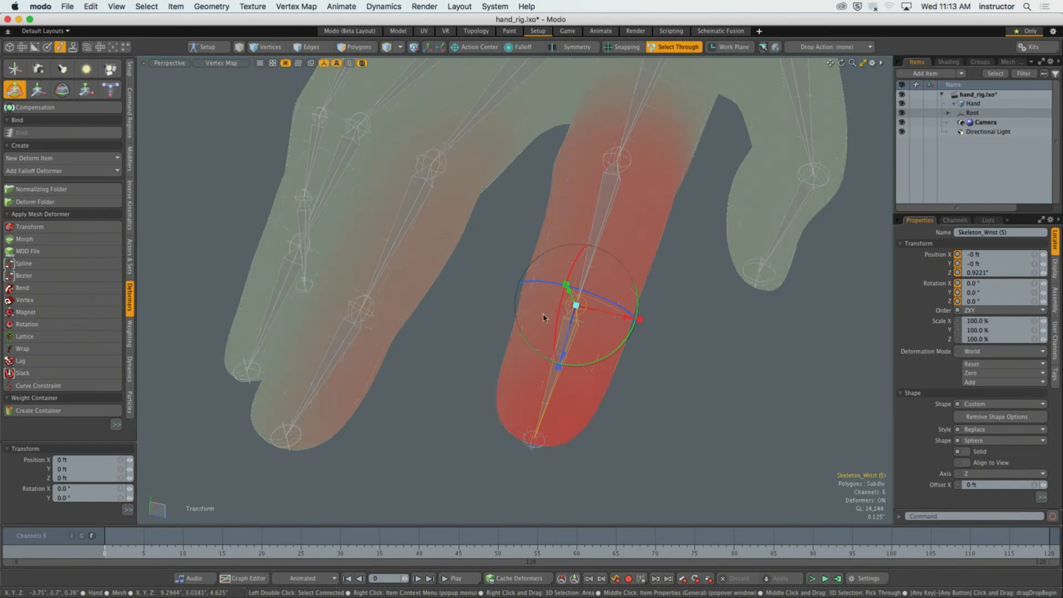
{"action": "left_click_drag", "start_coordinate": [558, 309], "coordinate": [513, 160]}
{"action": "key", "text": "super+z"}
{"action": "key", "text": "super+z"}
{"action": "key", "text": "super+z"}
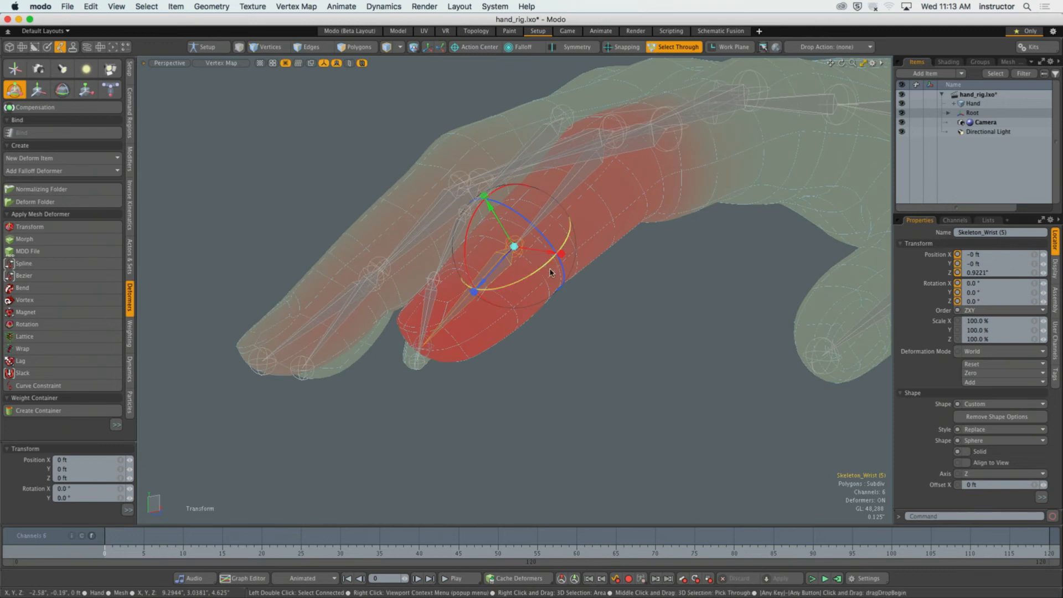
Rotate the index fingertip joint slightly about X and undo the rotation.
{"action": "mouse_move", "coordinate": [468, 220]}
{"action": "left_mouse_down"}
{"action": "mouse_move", "coordinate": [466, 252]}
{"action": "mouse_move", "coordinate": [474, 213]}
{"action": "left_mouse_up"}
{"action": "left_click_drag", "start_coordinate": [465, 221], "coordinate": [517, 287], "text": "alt"}
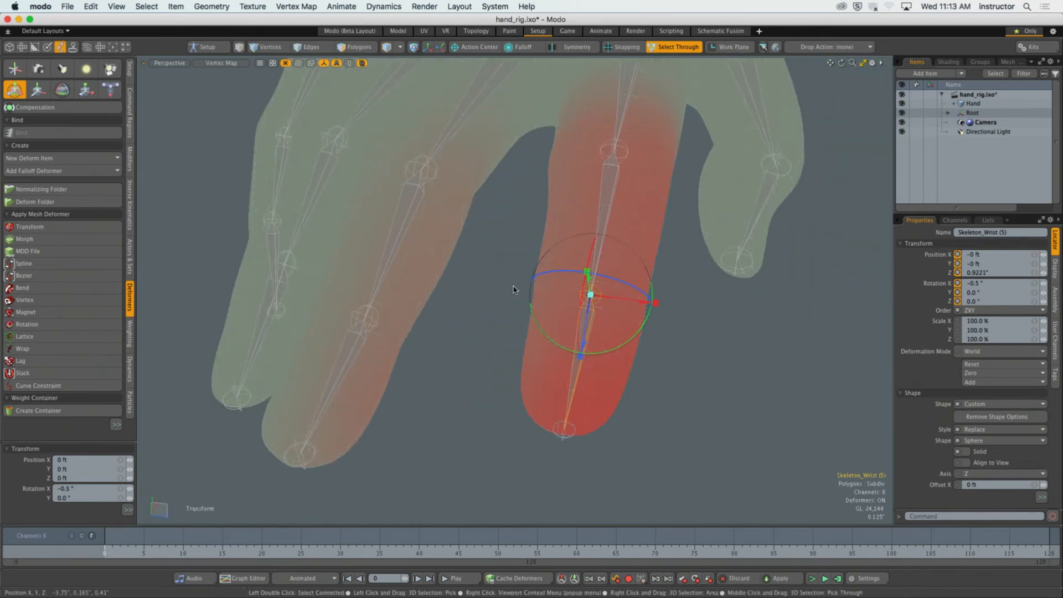
{"action": "key", "text": "super+z"}
Examine from several angles how far the index fingertip joint's weights spread along its own finger and onto the middle finger.
{"action": "mouse_move", "coordinate": [654, 373]}
{"action": "left_mouse_down", "text": "alt"}
{"action": "mouse_move", "coordinate": [666, 354]}
{"action": "mouse_move", "coordinate": [650, 365]}
{"action": "mouse_move", "coordinate": [580, 349]}
{"action": "mouse_move", "coordinate": [594, 357]}
{"action": "left_mouse_up", "text": "alt"}
{"action": "left_click_drag", "start_coordinate": [574, 364], "coordinate": [611, 361], "text": "ctrl+alt"}
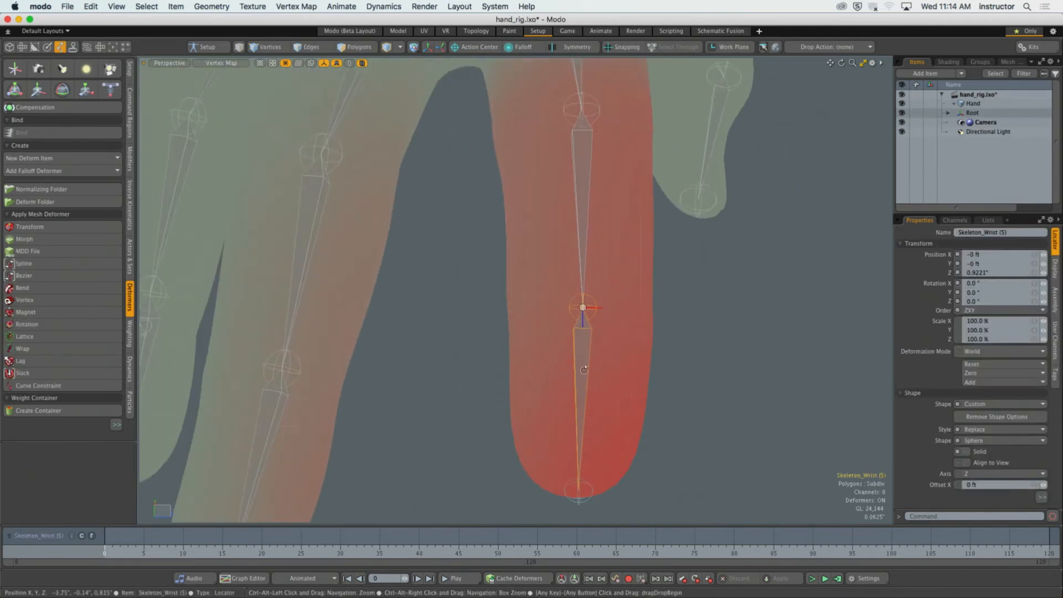
{"action": "left_click_drag", "start_coordinate": [490, 332], "coordinate": [542, 237], "text": "alt"}
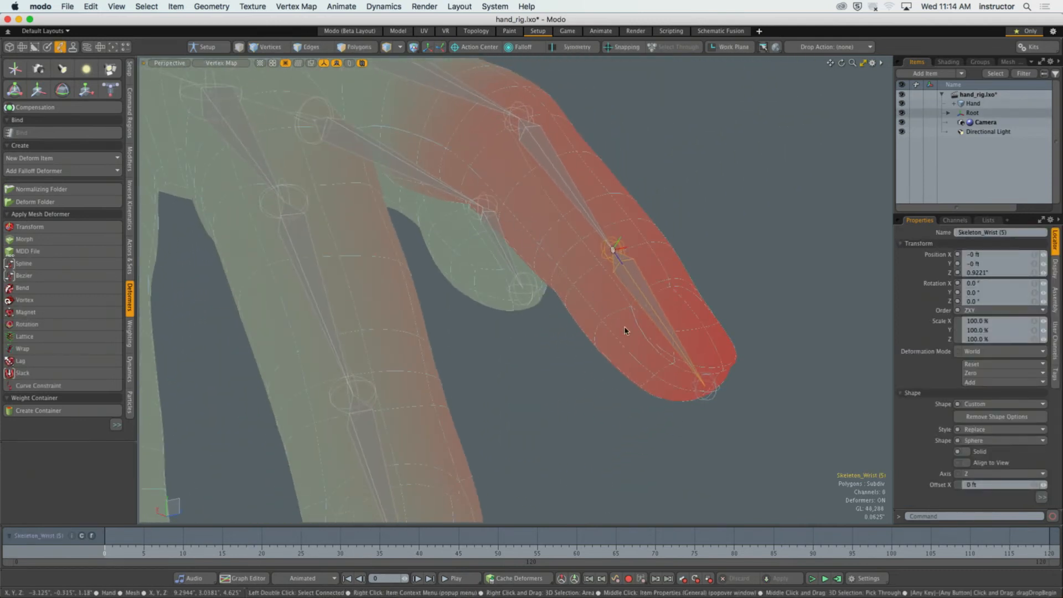
{"action": "left_click_drag", "start_coordinate": [653, 354], "coordinate": [496, 335], "text": "alt"}
{"action": "left_click_drag", "start_coordinate": [571, 382], "coordinate": [541, 398], "text": "alt"}
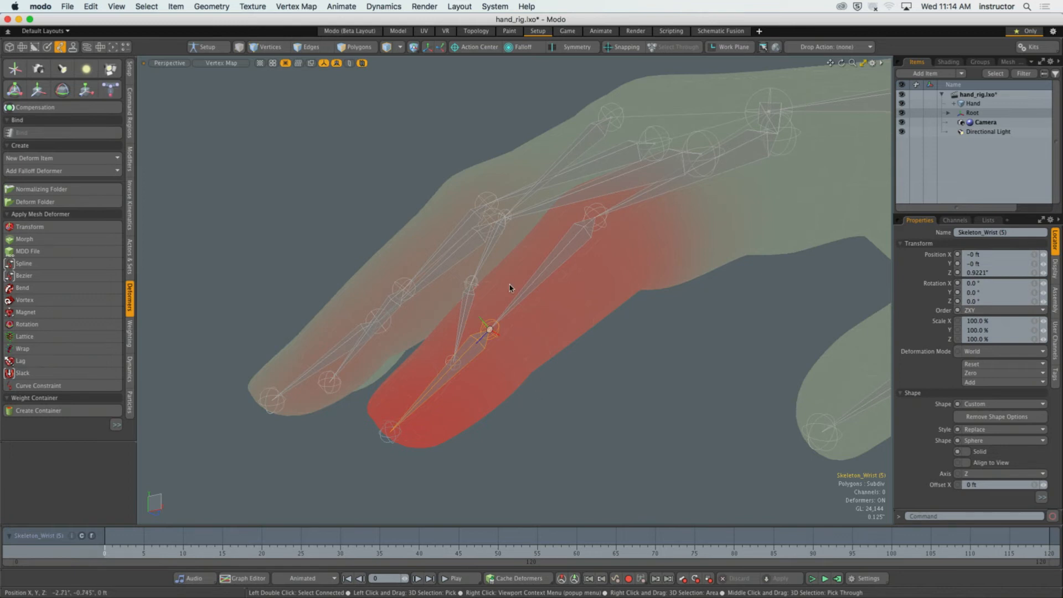
{"action": "left_click_drag", "start_coordinate": [511, 289], "coordinate": [620, 346], "text": "alt"}
{"action": "left_click_drag", "start_coordinate": [620, 346], "coordinate": [598, 329], "text": "alt+shift"}
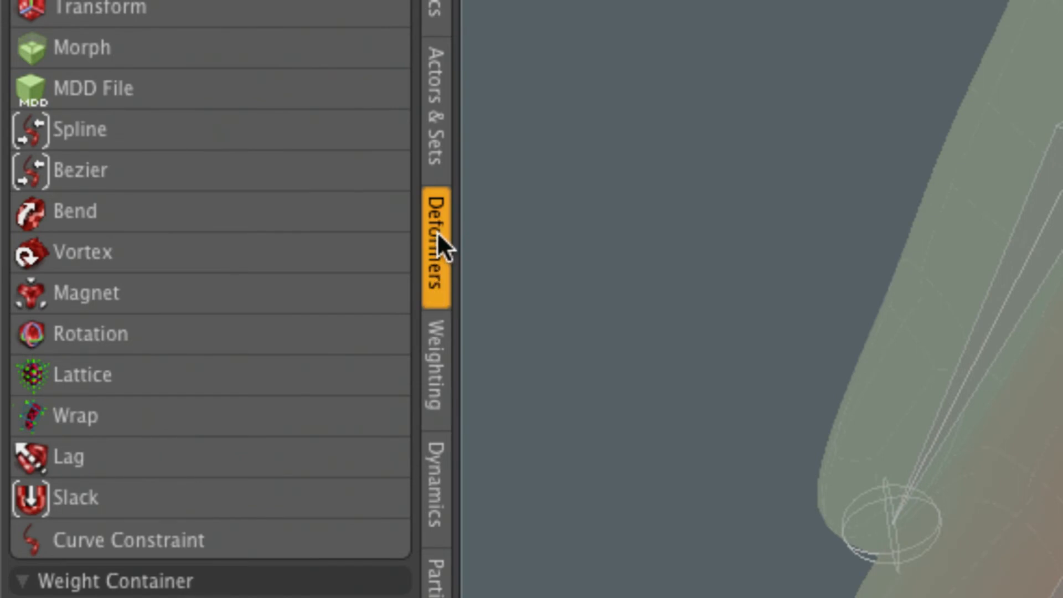
Show the Weighting tools and review the options for adjusting, painting and smoothing weights.
{"action": "left_click", "coordinate": [438, 362]}
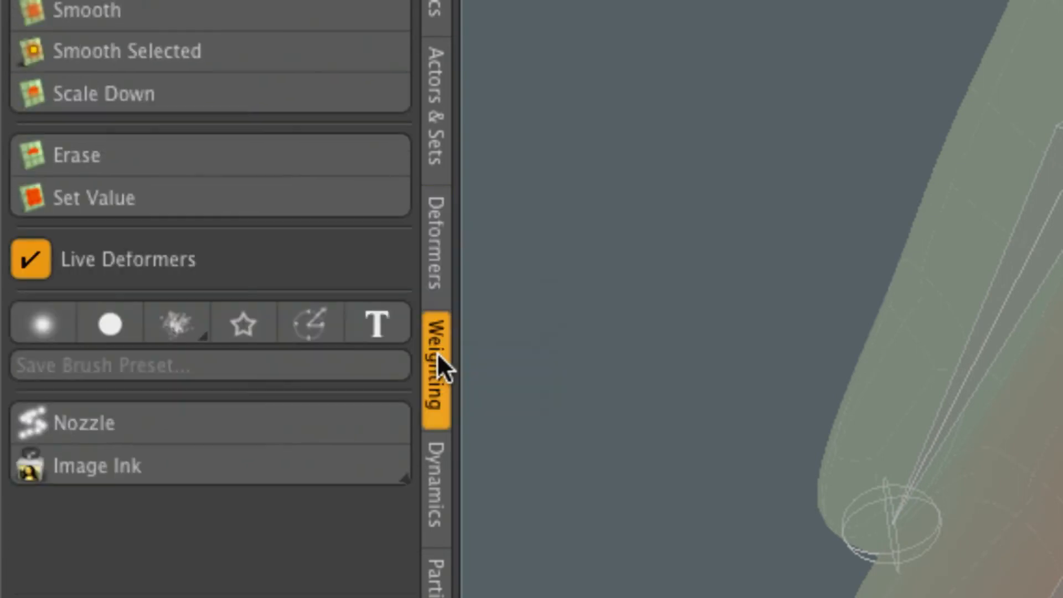
{"action": "scroll", "coordinate": [435, 10], "scroll_direction": "up", "scroll_amount": 4}
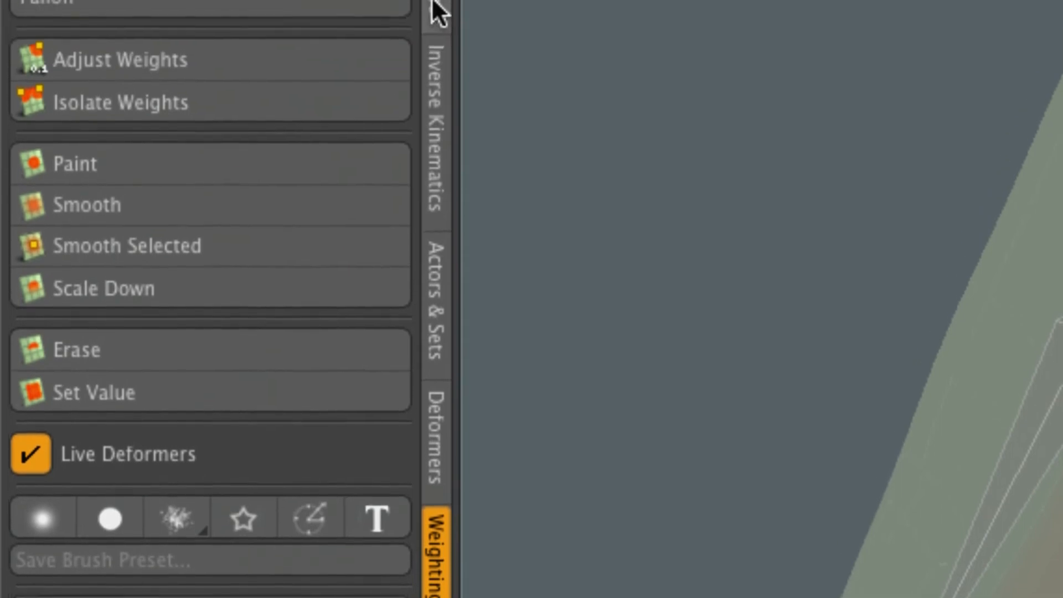
{"action": "scroll", "coordinate": [435, 8], "scroll_direction": "up", "scroll_amount": 1}
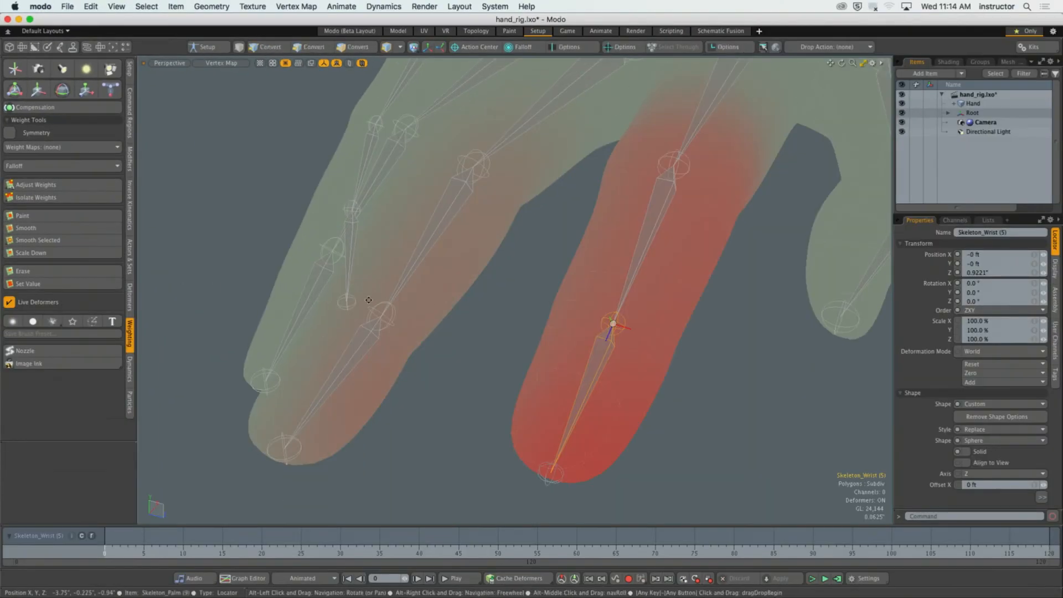
Select the index fingertip joint and the joint above it to compare their weight falloff.
{"action": "left_click_drag", "start_coordinate": [373, 302], "coordinate": [527, 369], "text": "alt"}
{"action": "left_click", "coordinate": [555, 393]}
{"action": "left_click", "coordinate": [635, 359]}
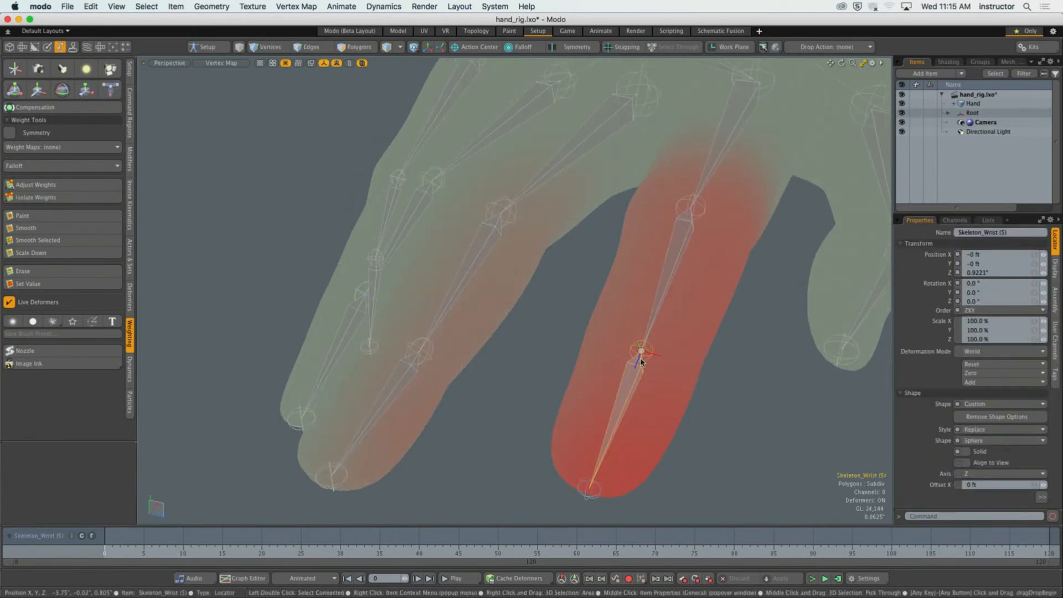
{"action": "left_click", "coordinate": [676, 216]}
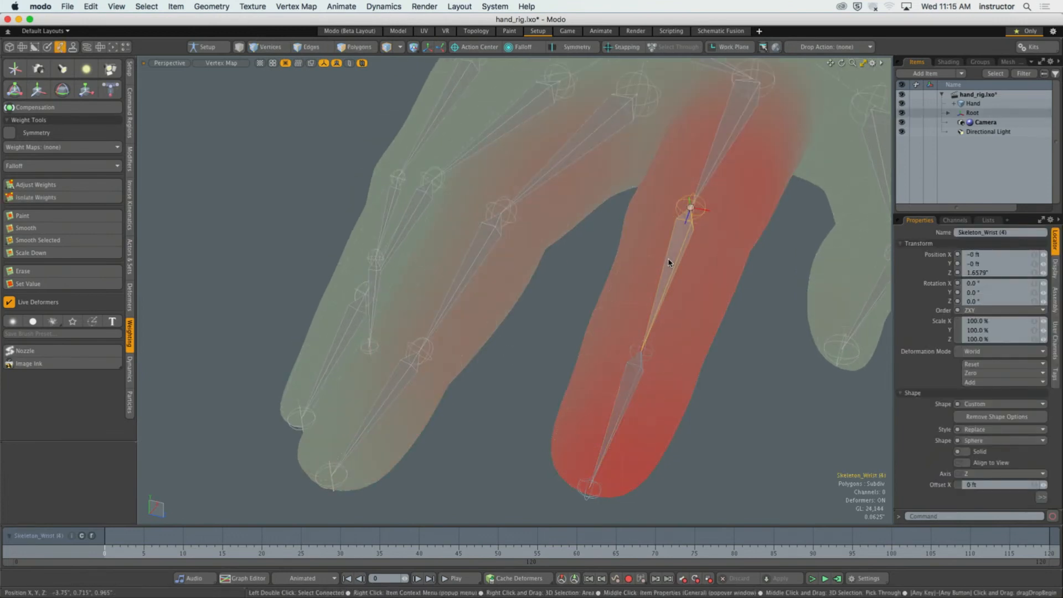
Select the upper index finger joint and reselect the fingertip joint to inspect its spread onto the middle finger.
{"action": "left_click", "coordinate": [727, 136]}
{"action": "left_click", "coordinate": [628, 404]}
{"action": "mouse_move", "coordinate": [627, 404]}
{"action": "left_mouse_down", "text": "alt"}
{"action": "mouse_move", "coordinate": [637, 403]}
{"action": "mouse_move", "coordinate": [611, 397]}
{"action": "left_mouse_up", "text": "alt"}
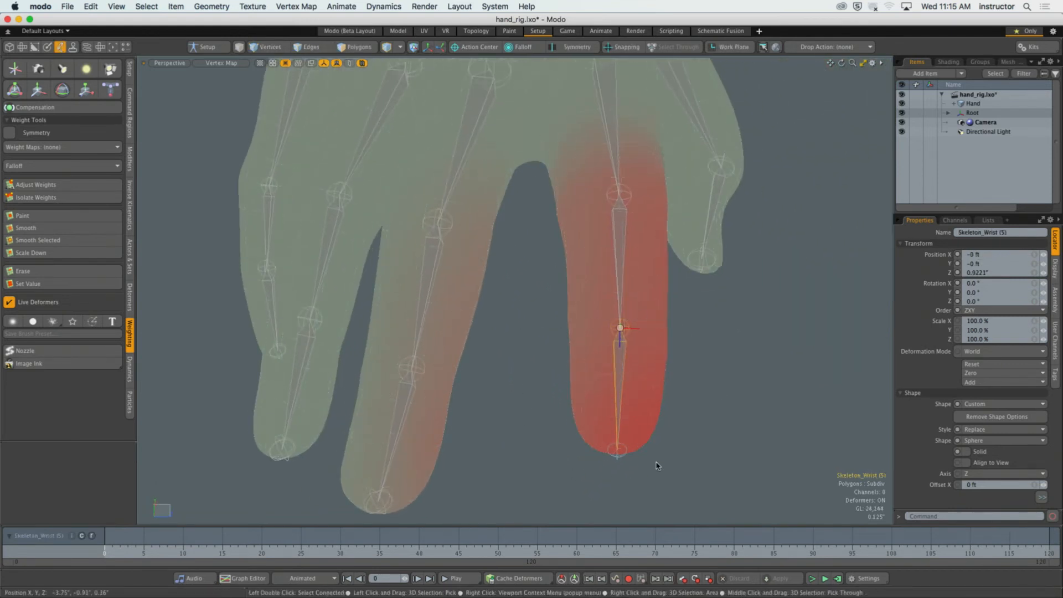
{"action": "left_click_drag", "start_coordinate": [722, 442], "coordinate": [717, 437], "text": "alt"}
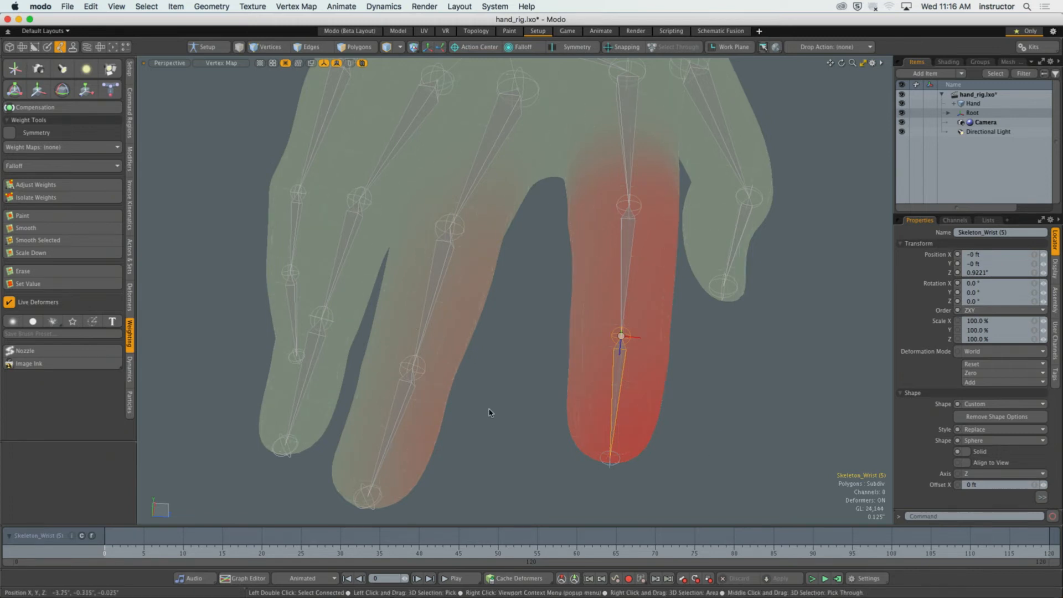
Select two vertices on the middle finger's side facing the index finger and display their index fingertip joint weights with Adjust Weights.
{"action": "key", "text": "1"}
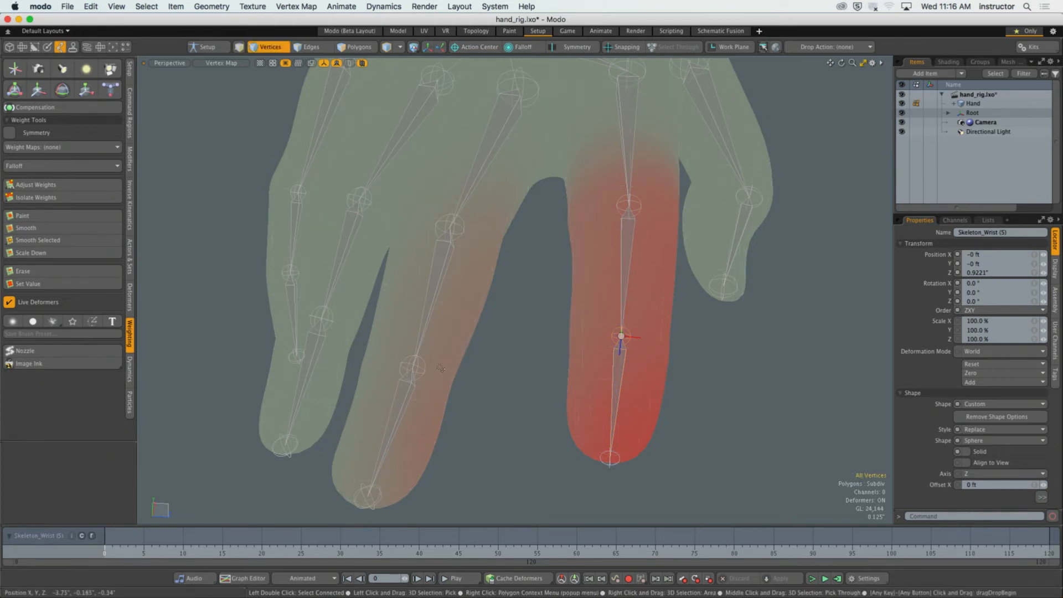
{"action": "left_click", "coordinate": [436, 357]}
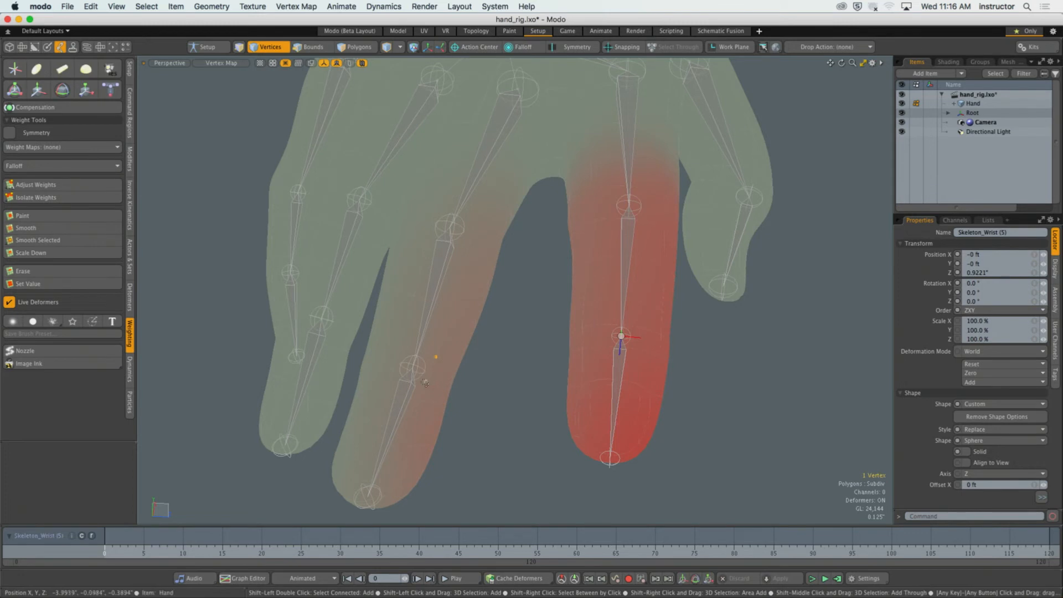
{"action": "left_click", "coordinate": [426, 381], "text": "shift"}
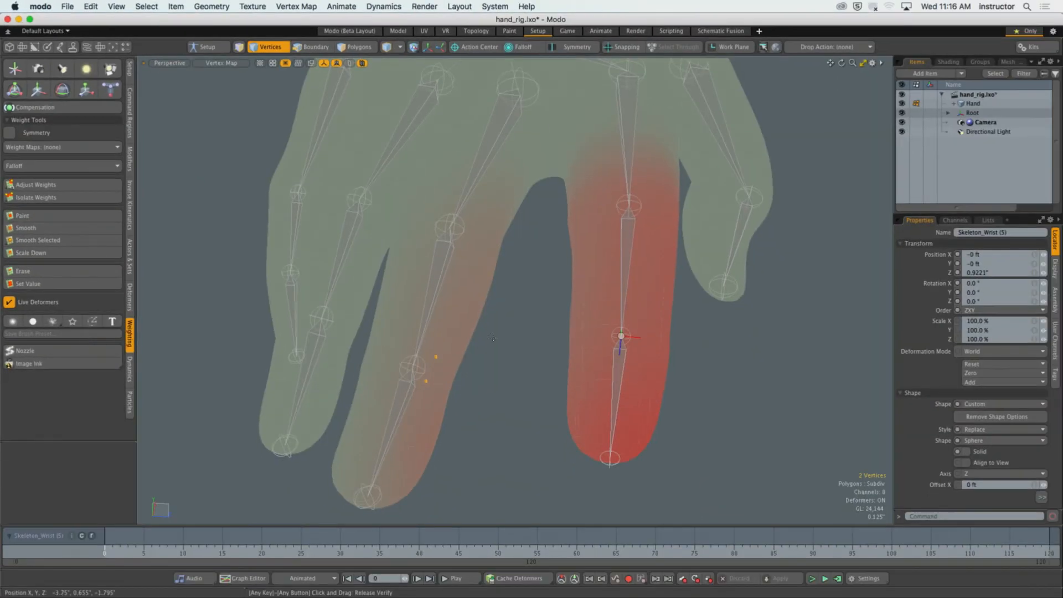
{"action": "left_click_drag", "start_coordinate": [609, 498], "coordinate": [637, 488], "text": "alt"}
{"action": "scroll", "coordinate": [637, 526], "scroll_direction": "up", "scroll_amount": 5}
{"action": "left_click_drag", "start_coordinate": [442, 339], "coordinate": [357, 305], "text": "alt"}
{"action": "key", "text": "1"}
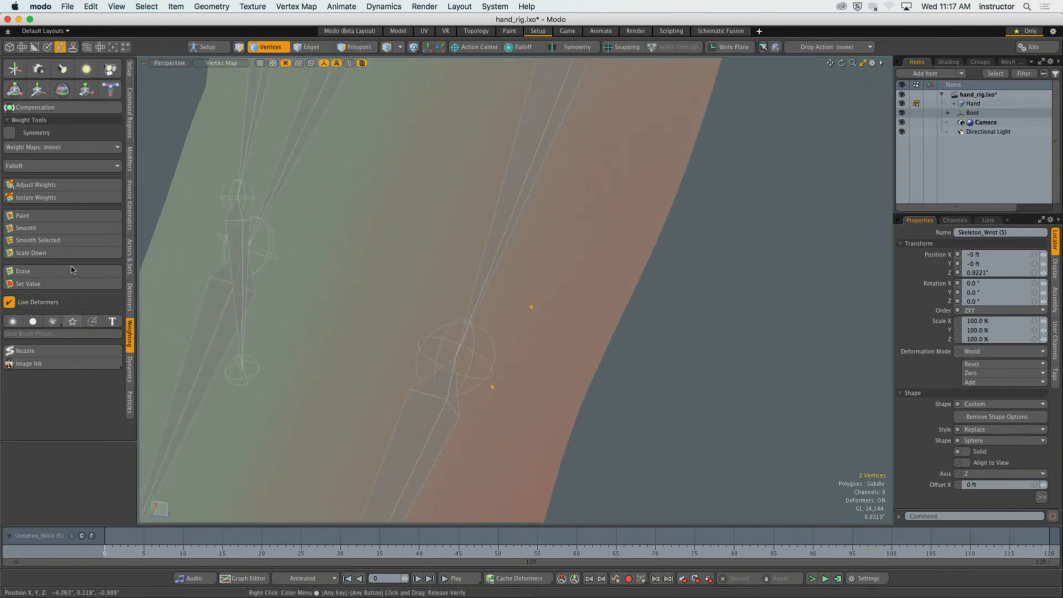
{"action": "left_click", "coordinate": [54, 186]}
{"action": "left_click_drag", "start_coordinate": [465, 343], "coordinate": [419, 355], "text": "alt"}
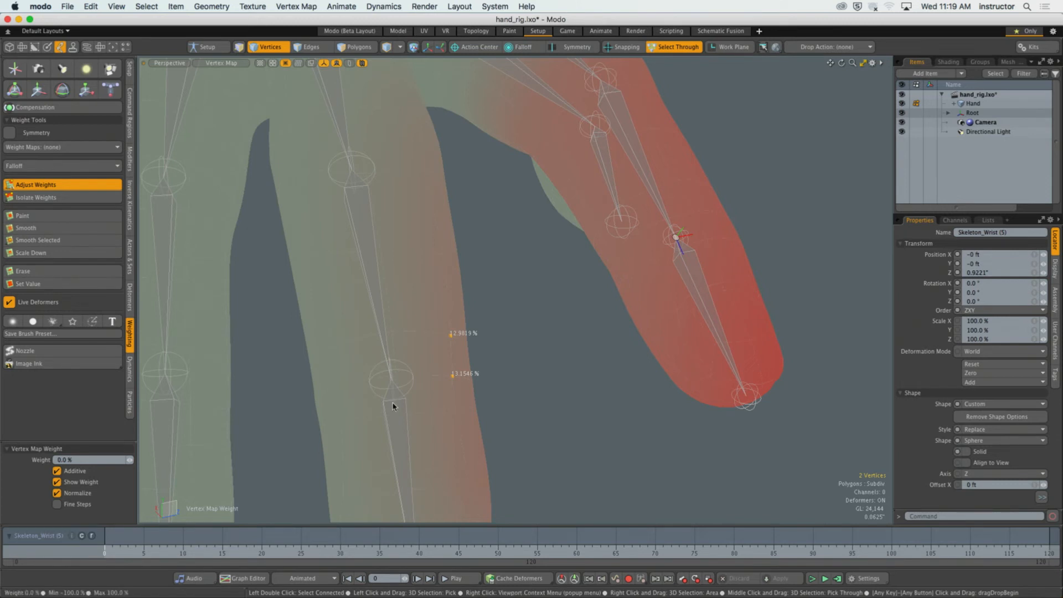
Select the middle fingertip joint and display its weights on the same two vertices with Adjust Weights.
{"action": "key", "text": "5"}
{"action": "left_click", "coordinate": [397, 423]}
{"action": "left_click_drag", "start_coordinate": [425, 423], "coordinate": [388, 376], "text": "alt"}
{"action": "key", "text": "1"}
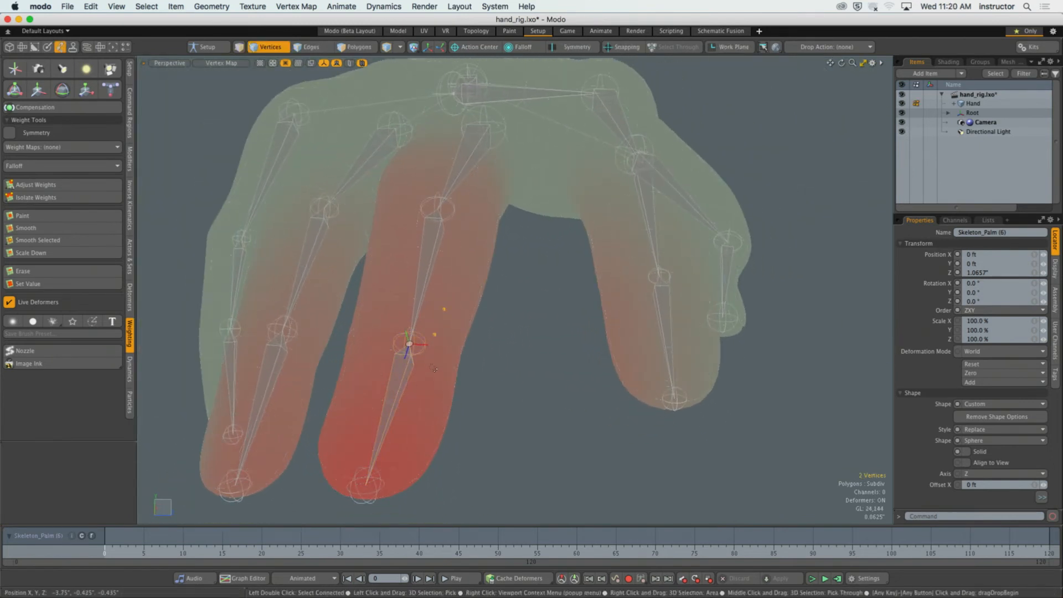
{"action": "left_click_drag", "start_coordinate": [431, 328], "coordinate": [465, 333], "text": "ctrl+alt"}
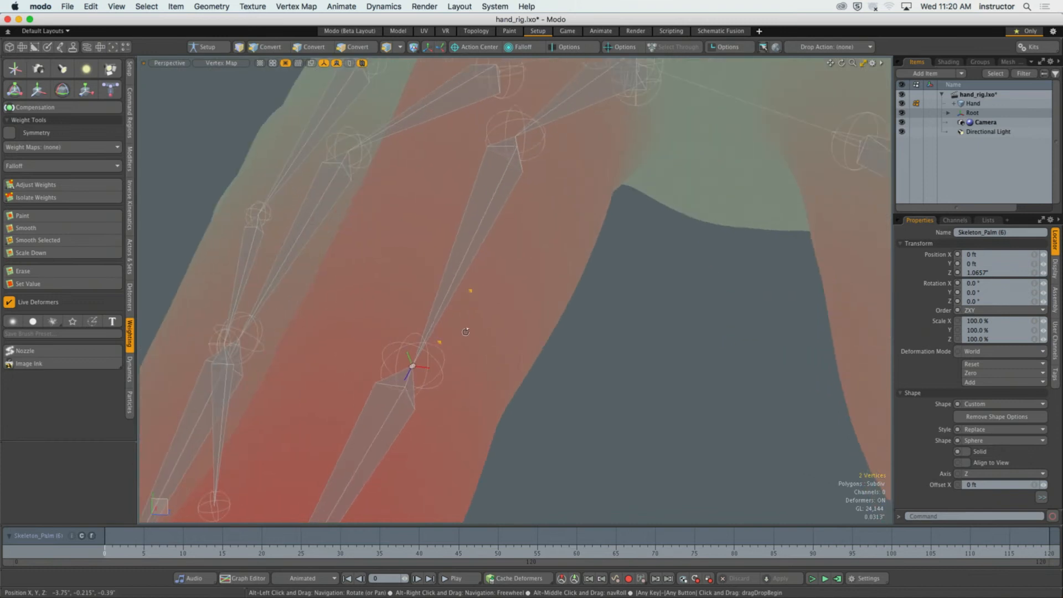
{"action": "left_click", "coordinate": [40, 186]}
{"action": "left_click_drag", "start_coordinate": [545, 355], "coordinate": [467, 370], "text": "alt"}
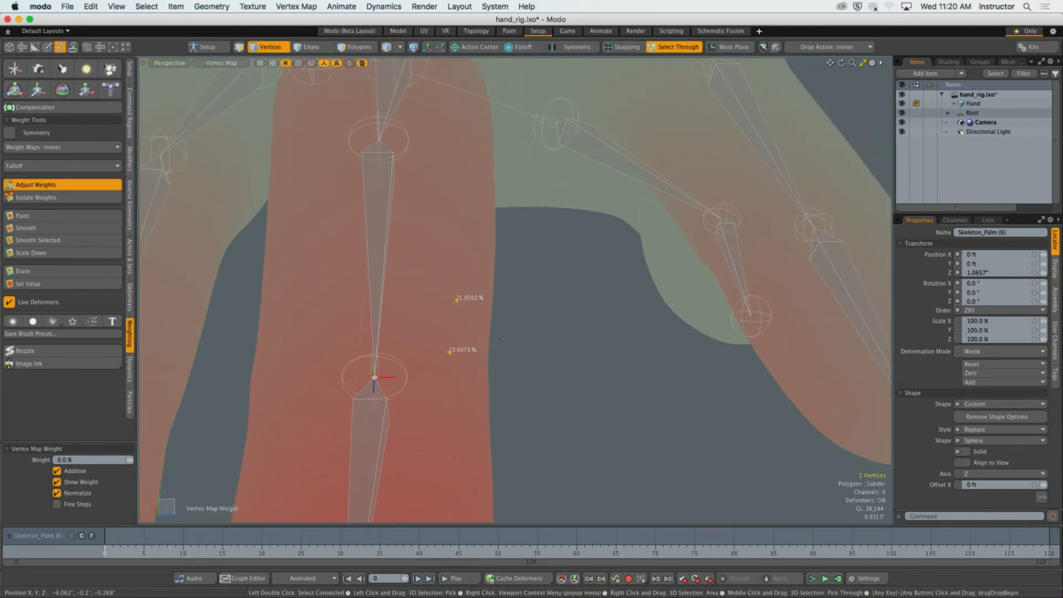
{"action": "left_click_drag", "start_coordinate": [664, 361], "coordinate": [669, 204], "text": "alt"}
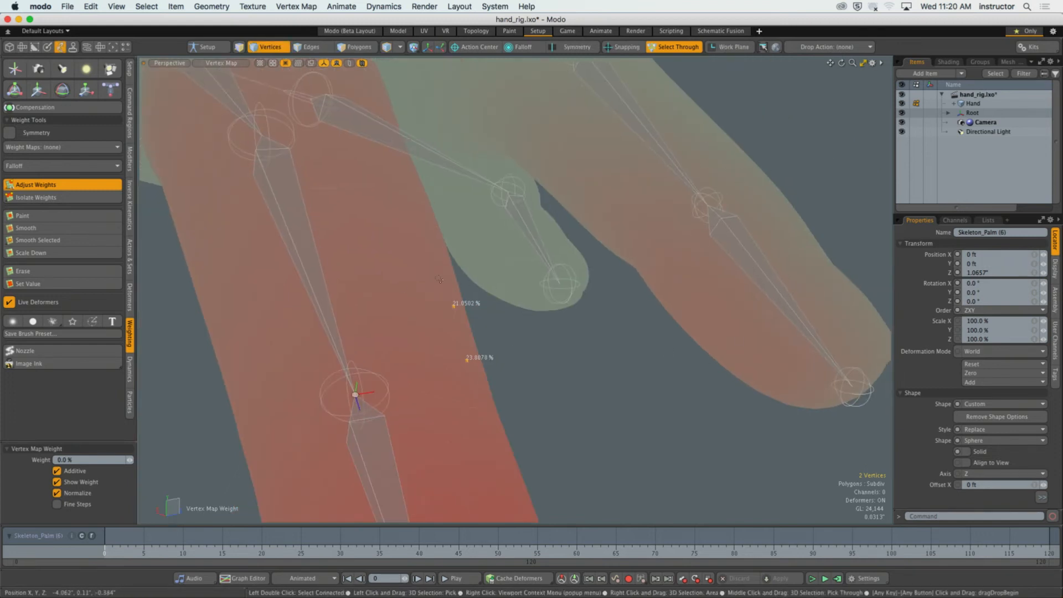
{"action": "left_click_drag", "start_coordinate": [452, 440], "coordinate": [427, 436], "text": "ctrl+alt"}
{"action": "left_click_drag", "start_coordinate": [428, 435], "coordinate": [391, 415], "text": "alt"}
{"action": "left_click_drag", "start_coordinate": [459, 369], "coordinate": [459, 357], "text": "ctrl+alt"}
{"action": "left_click_drag", "start_coordinate": [459, 357], "coordinate": [435, 388], "text": "alt+shift"}
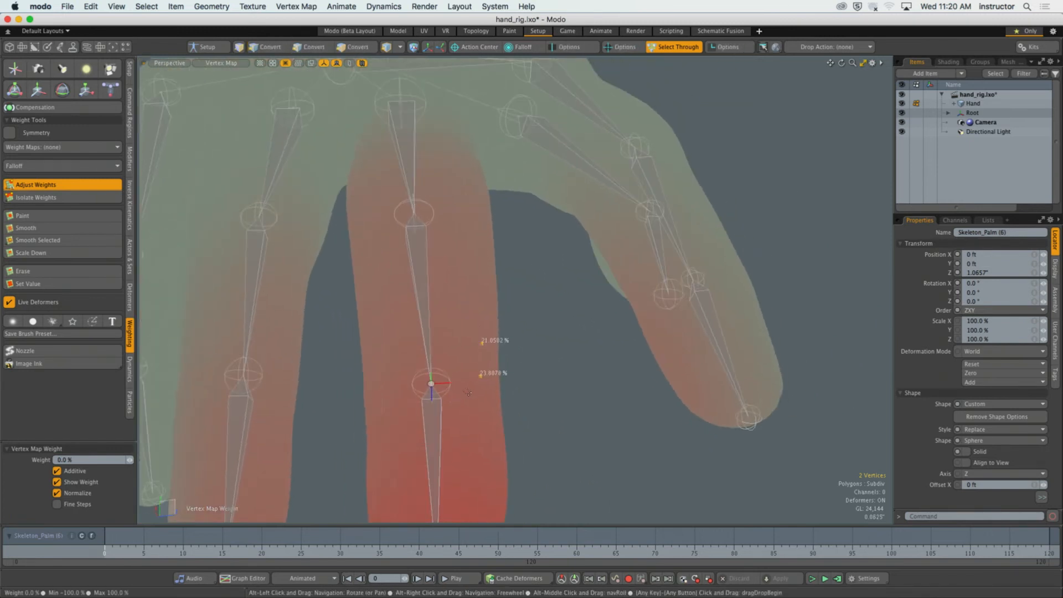
Select the middle finger joint above the fingertip joint and show its weights on the two selected vertices.
{"action": "key", "text": "5"}
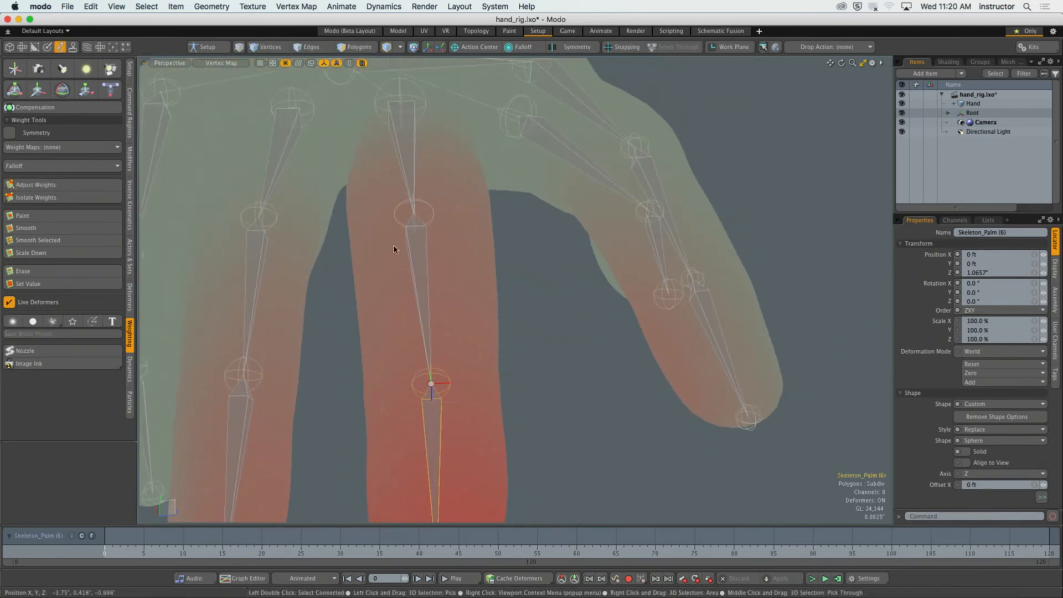
{"action": "left_click", "coordinate": [410, 242]}
{"action": "left_click_drag", "start_coordinate": [411, 243], "coordinate": [417, 259], "text": "alt"}
{"action": "key", "text": "1"}
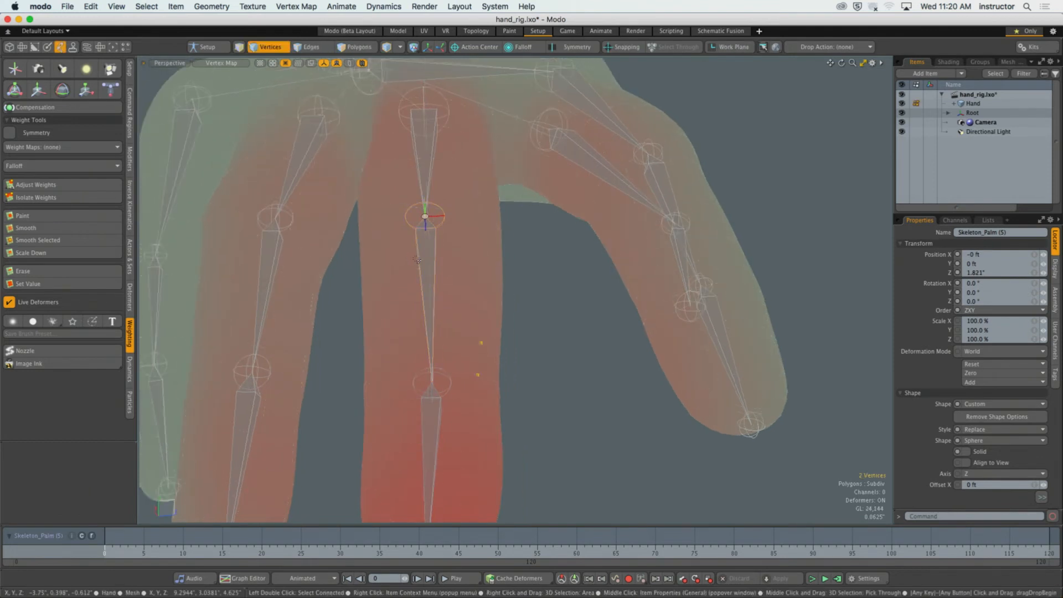
{"action": "left_click_drag", "start_coordinate": [480, 366], "coordinate": [476, 349], "text": "alt"}
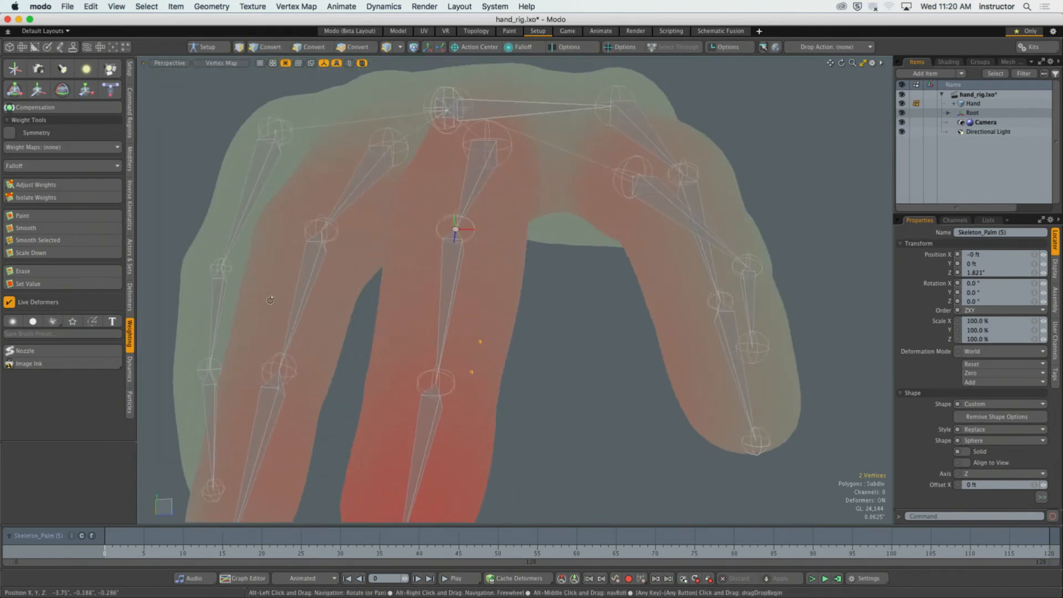
{"action": "left_click", "coordinate": [36, 184]}
{"action": "left_click_drag", "start_coordinate": [419, 310], "coordinate": [475, 346], "text": "alt"}
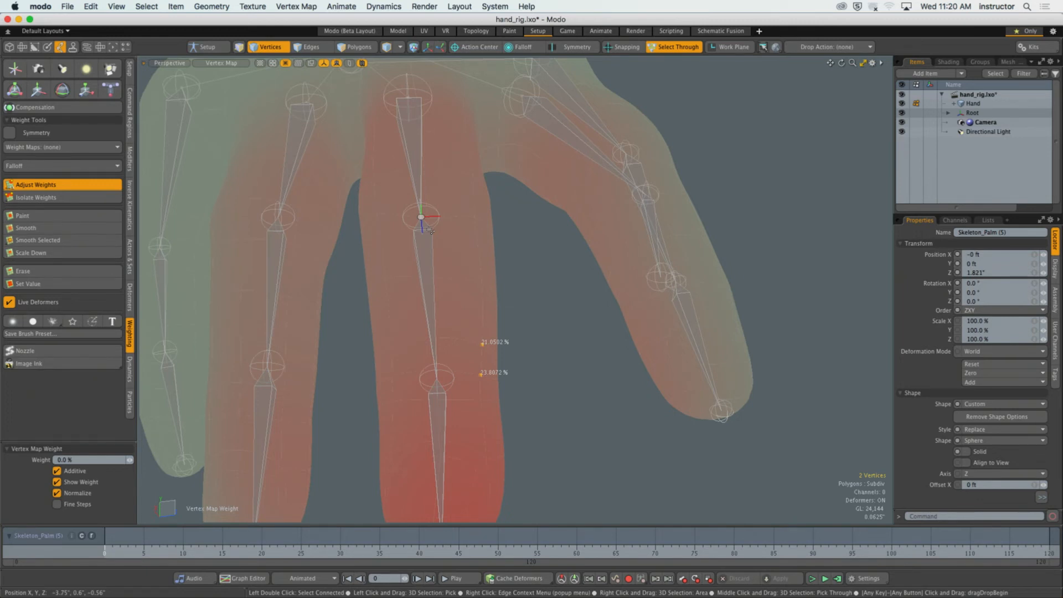
Leave Adjust Weights, clear the vertex selection and select the index fingertip joint.
{"action": "key", "text": "q"}
{"action": "left_click", "coordinate": [548, 307]}
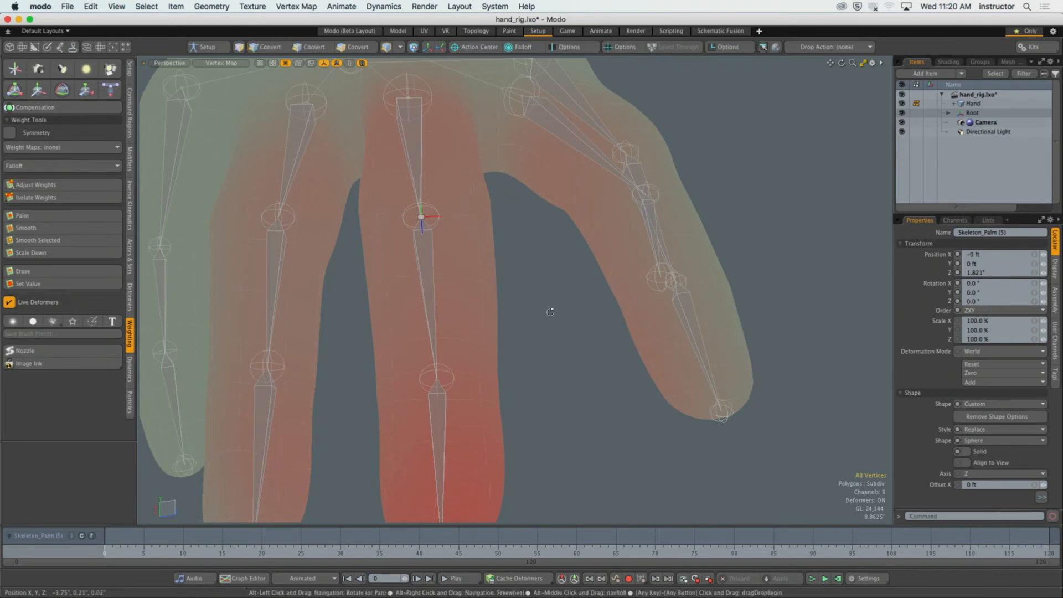
{"action": "scroll", "coordinate": [550, 311], "scroll_direction": "down", "scroll_amount": 5}
{"action": "left_click_drag", "start_coordinate": [551, 310], "coordinate": [560, 377], "text": "alt"}
{"action": "mouse_move", "coordinate": [560, 377]}
{"action": "left_mouse_down", "text": "alt"}
{"action": "mouse_move", "coordinate": [576, 374]}
{"action": "mouse_move", "coordinate": [487, 376]}
{"action": "mouse_move", "coordinate": [532, 371]}
{"action": "mouse_move", "coordinate": [530, 388]}
{"action": "mouse_move", "coordinate": [540, 379]}
{"action": "left_mouse_up", "text": "alt"}
{"action": "key", "text": "5"}
{"action": "left_click", "coordinate": [593, 356]}
{"action": "scroll", "coordinate": [597, 360], "scroll_direction": "up", "scroll_amount": 5}
{"action": "scroll", "coordinate": [524, 371], "scroll_direction": "up", "scroll_amount": 3}
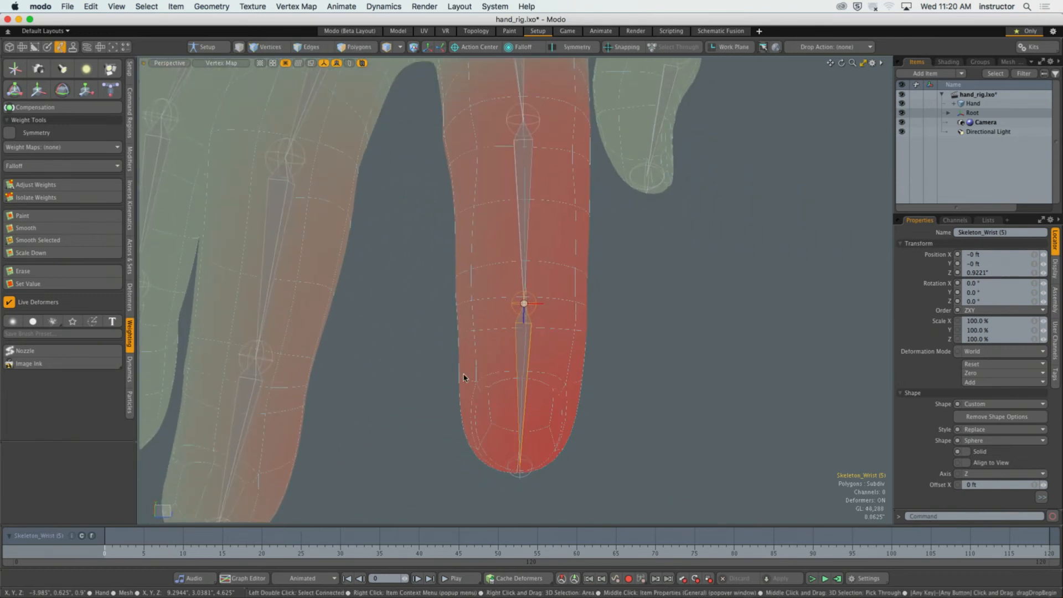
Check the end joints at the tips of the index and little fingers for weights, and reselect the index fingertip joint.
{"action": "left_click", "coordinate": [530, 479]}
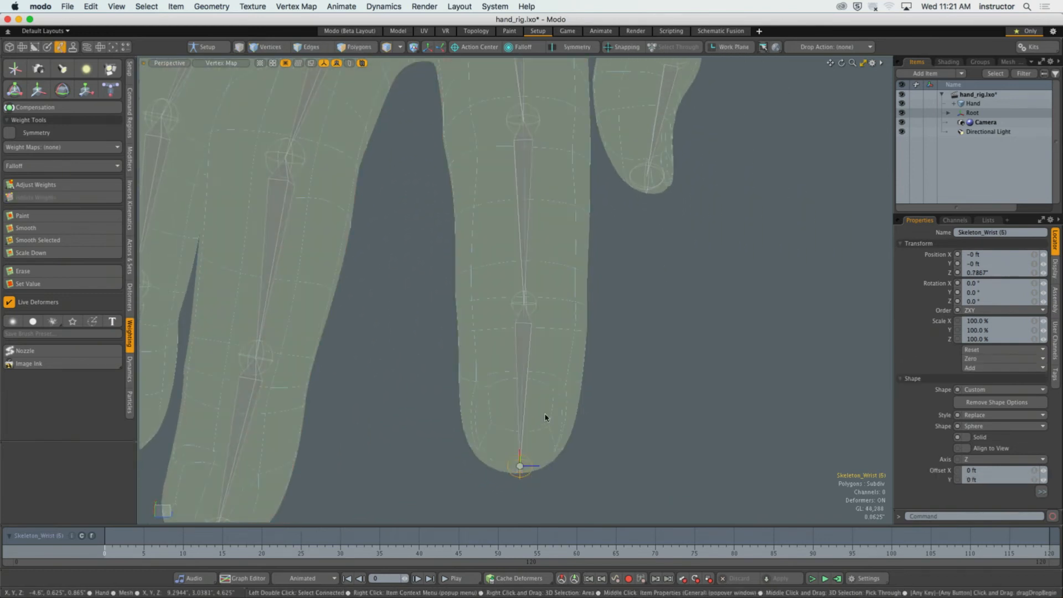
{"action": "scroll", "coordinate": [545, 417], "scroll_direction": "down", "scroll_amount": 3}
{"action": "left_click_drag", "start_coordinate": [331, 495], "coordinate": [519, 429], "text": "alt"}
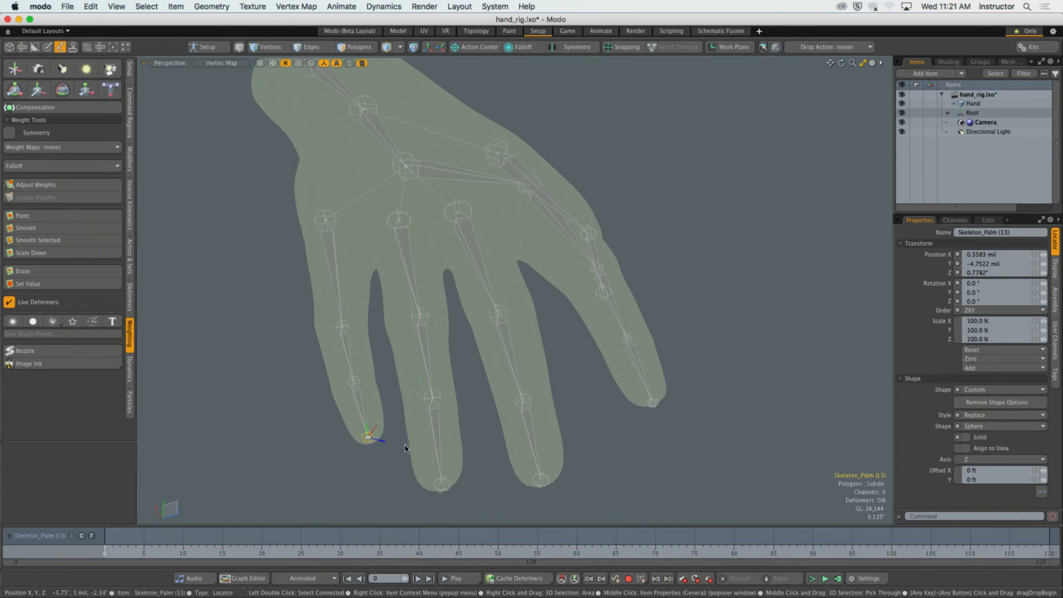
{"action": "left_click_drag", "start_coordinate": [405, 448], "coordinate": [499, 442], "text": "alt"}
{"action": "left_click", "coordinate": [532, 436]}
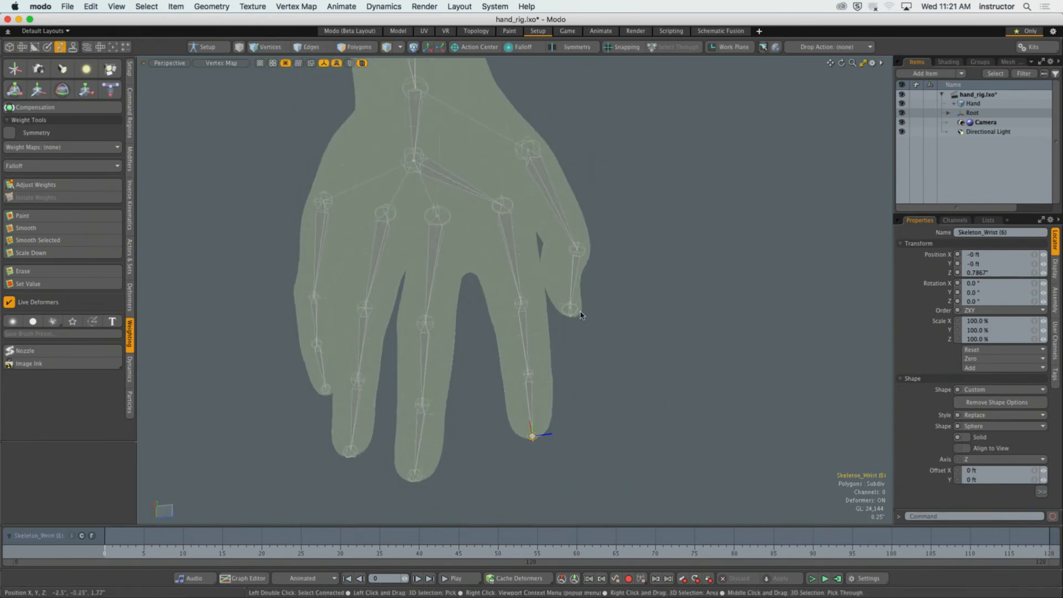
{"action": "left_click_drag", "start_coordinate": [578, 327], "coordinate": [541, 301], "text": "alt"}
{"action": "left_click", "coordinate": [511, 366]}
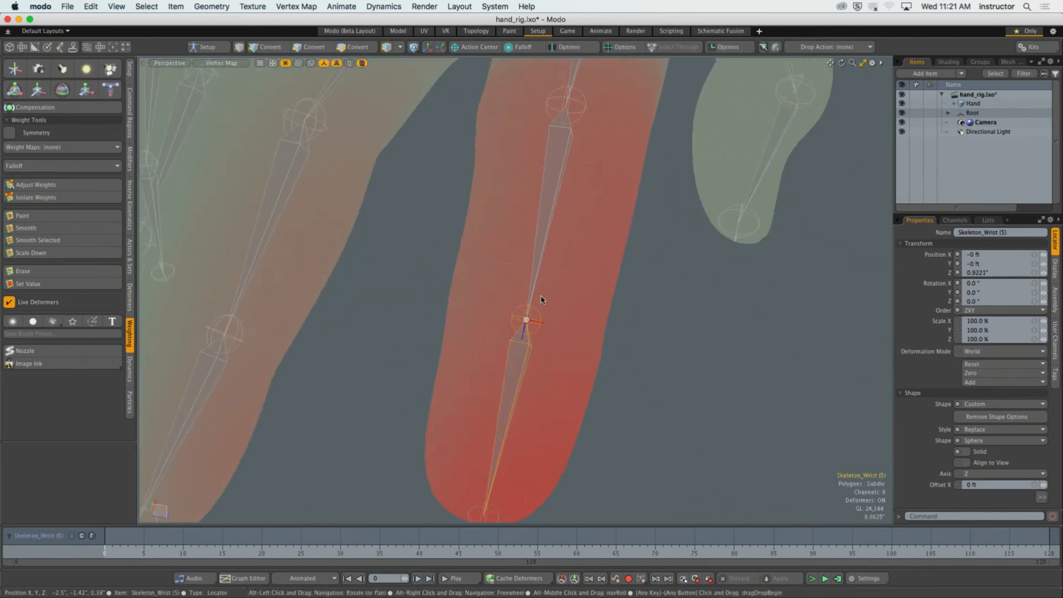
Try to select the index finger's vertices from the last joint down to the tip.
{"action": "mouse_move", "coordinate": [548, 337]}
{"action": "left_mouse_down", "text": "alt"}
{"action": "mouse_move", "coordinate": [538, 347]}
{"action": "mouse_move", "coordinate": [552, 352]}
{"action": "left_mouse_up", "text": "alt"}
{"action": "key", "text": "1"}
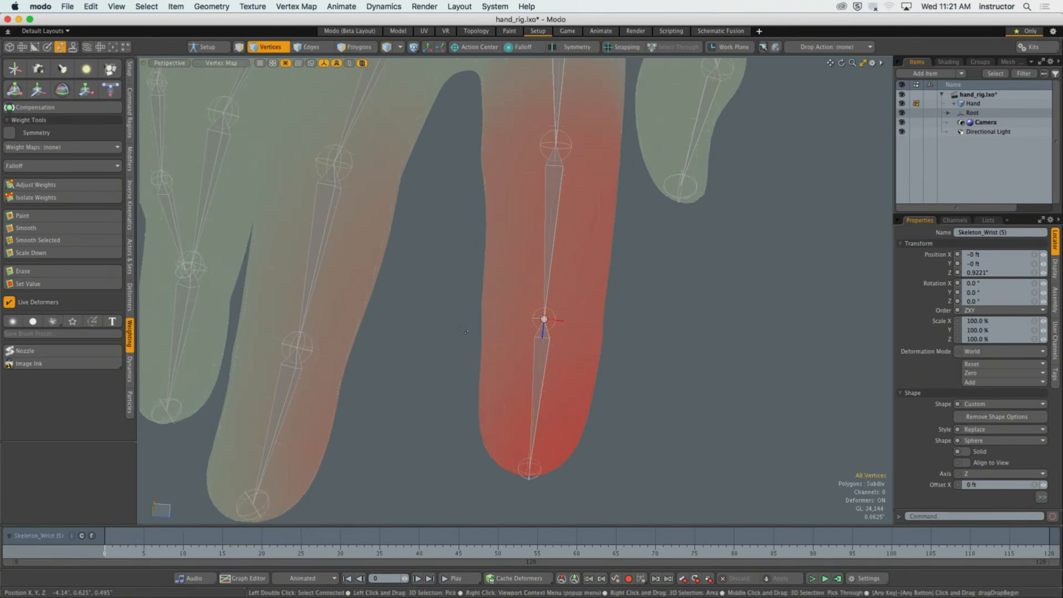
{"action": "left_click_drag", "start_coordinate": [464, 331], "coordinate": [606, 428]}
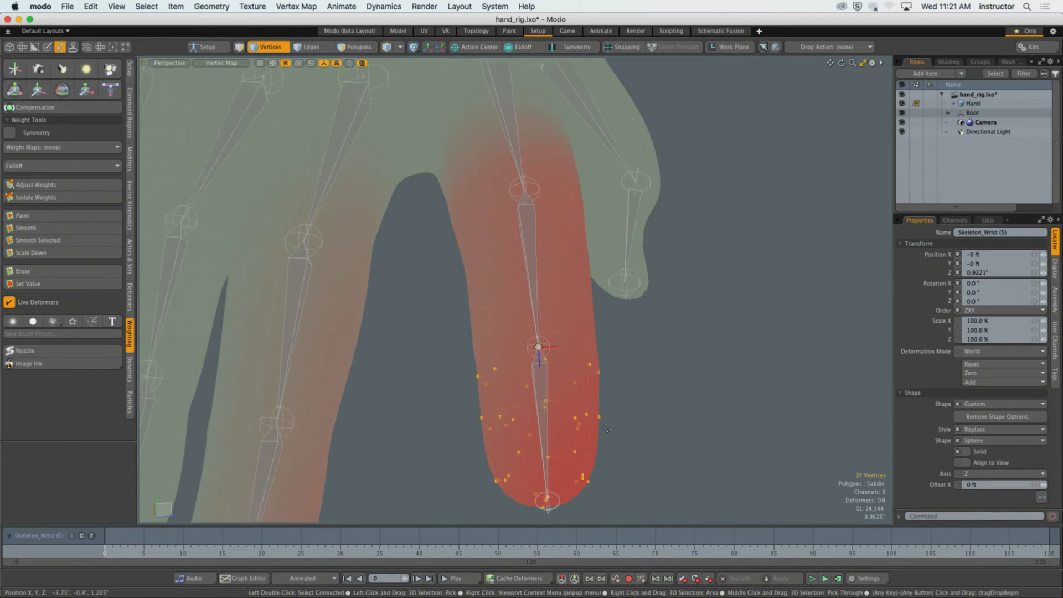
{"action": "key", "text": "5"}
{"action": "left_click", "coordinate": [636, 369]}
{"action": "left_click_drag", "start_coordinate": [635, 370], "coordinate": [565, 387], "text": "alt"}
{"action": "left_click", "coordinate": [546, 342]}
{"action": "key", "text": "1"}
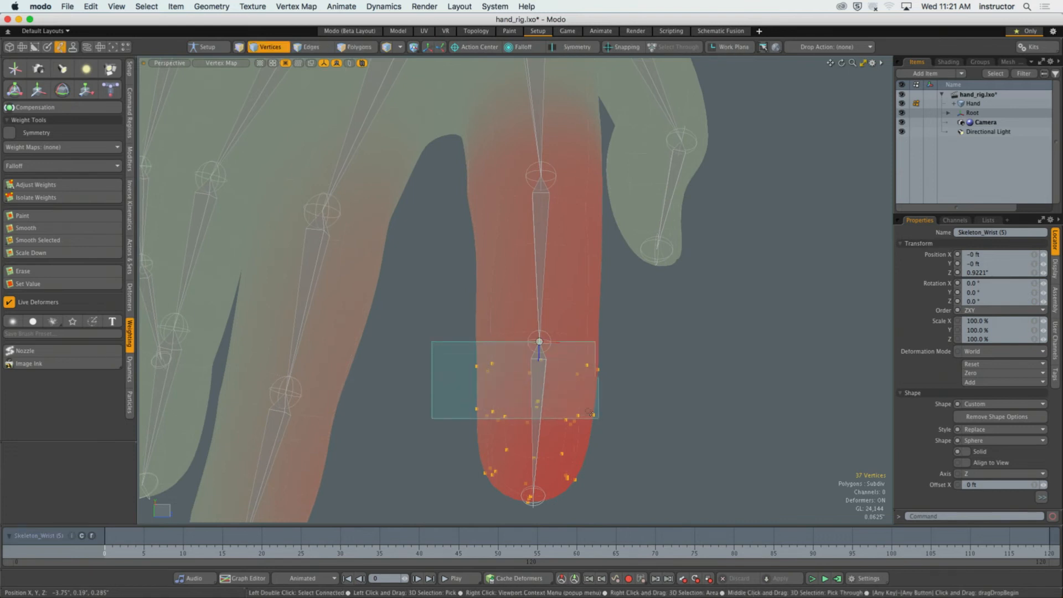
{"action": "right_click_drag", "start_coordinate": [590, 412], "coordinate": [672, 509]}
{"action": "left_click_drag", "start_coordinate": [664, 445], "coordinate": [527, 376], "text": "alt"}
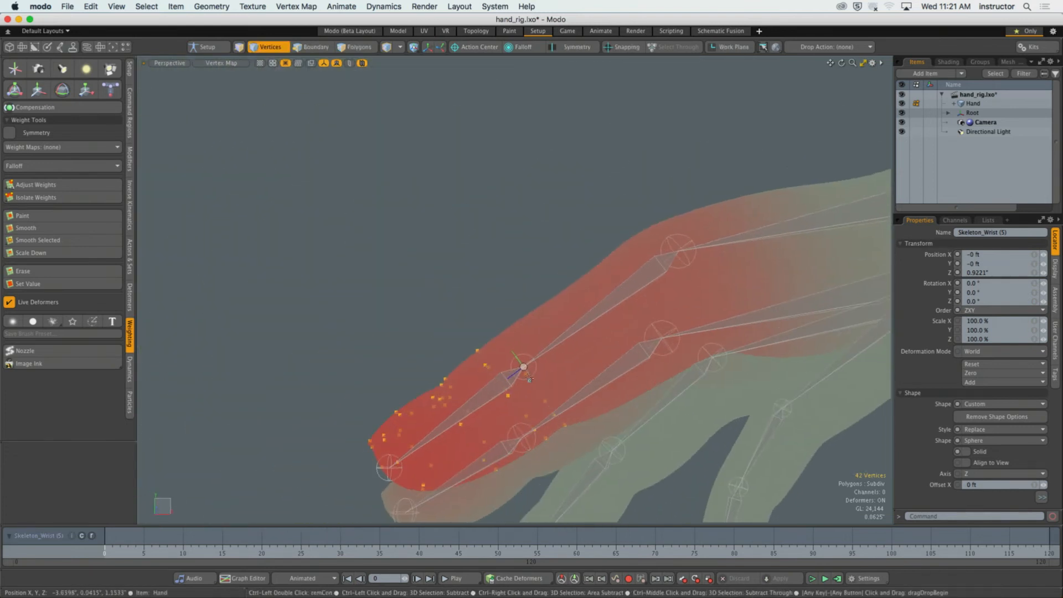
{"action": "left_click_drag", "start_coordinate": [566, 422], "coordinate": [531, 398], "text": "alt"}
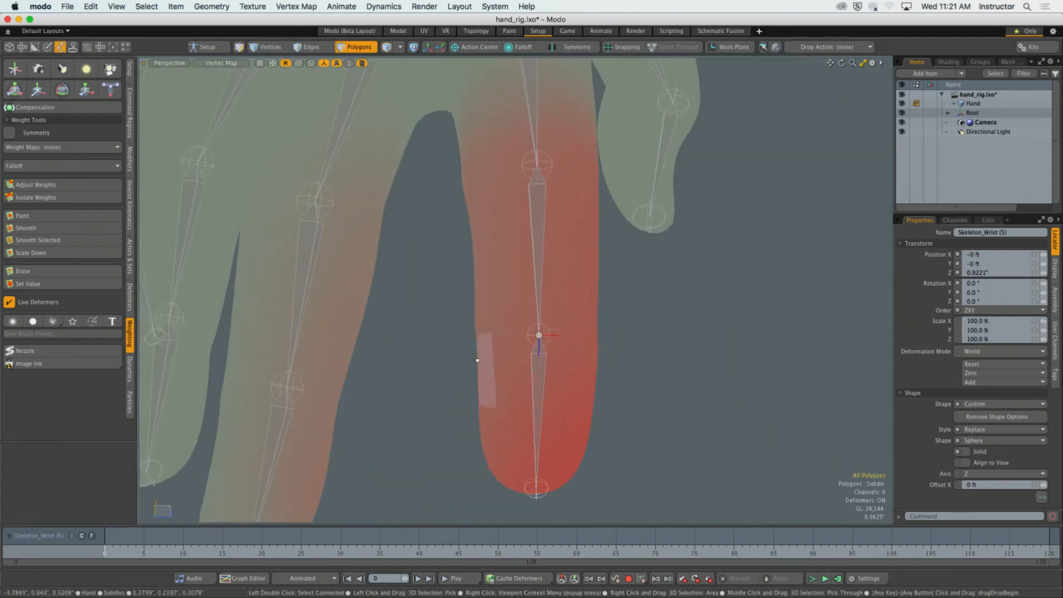
Select all polygons around the index fingertip, from just below the last joint to the tip.
{"action": "right_click_drag", "start_coordinate": [475, 358], "coordinate": [634, 498]}
{"action": "left_click_drag", "start_coordinate": [616, 452], "coordinate": [714, 391], "text": "alt"}
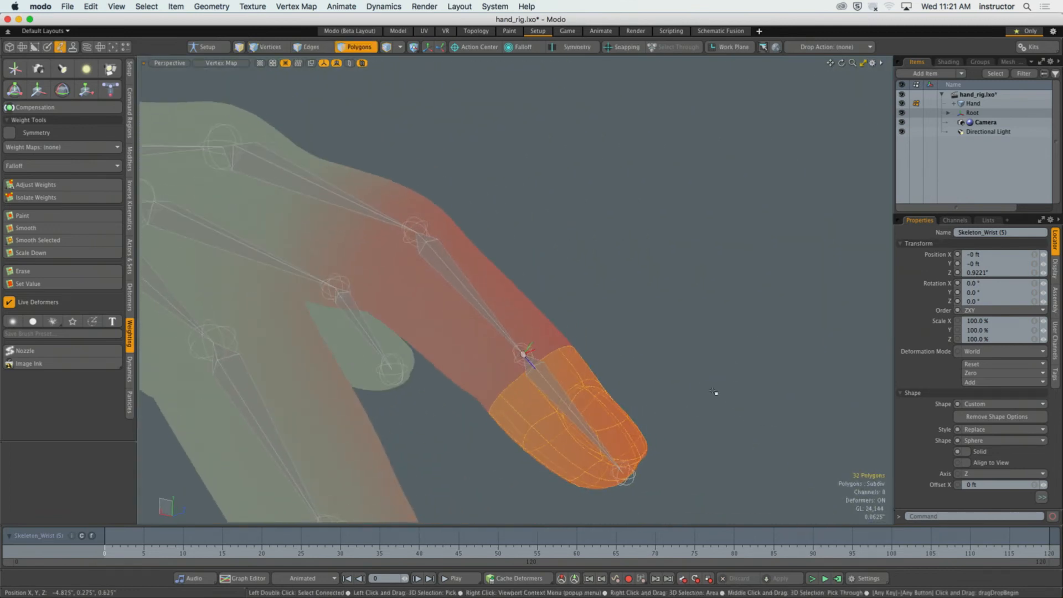
{"action": "mouse_move", "coordinate": [739, 331]}
{"action": "left_mouse_down", "text": "alt"}
{"action": "mouse_move", "coordinate": [664, 354]}
{"action": "mouse_move", "coordinate": [574, 351]}
{"action": "mouse_move", "coordinate": [578, 385]}
{"action": "mouse_move", "coordinate": [605, 358]}
{"action": "left_mouse_up", "text": "alt"}
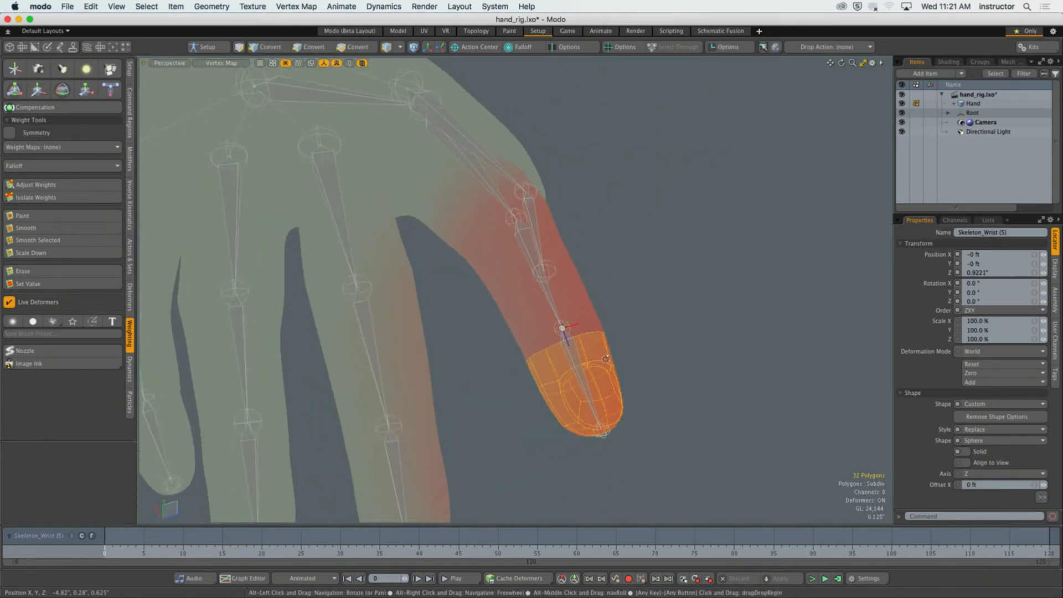
Set the selected fingertip polygons to a weight of 100% using Adjust Weights with Additive off.
{"action": "left_click", "coordinate": [54, 187]}
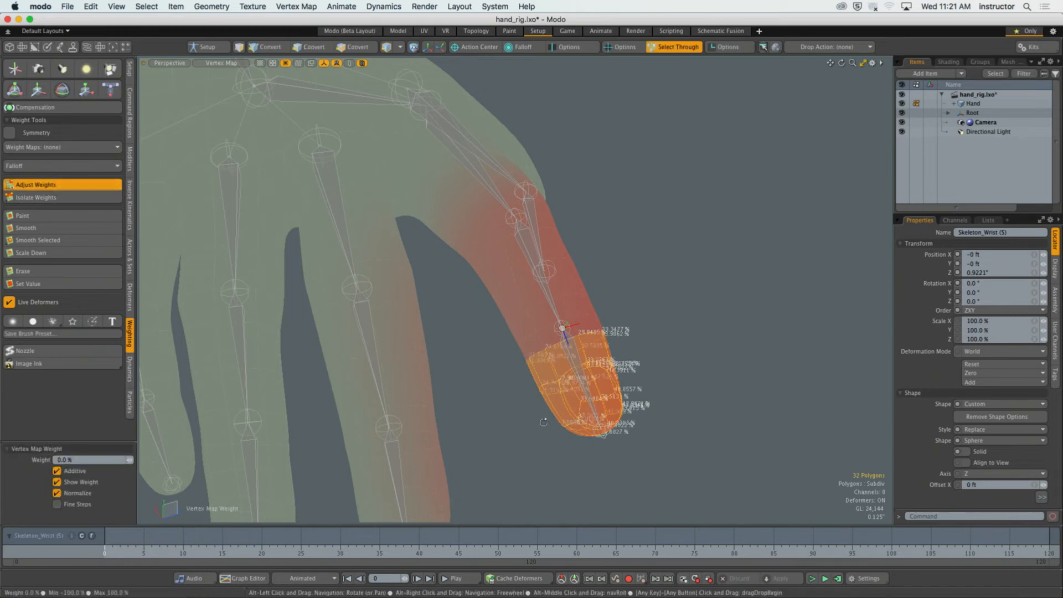
{"action": "scroll", "coordinate": [551, 388], "scroll_direction": "up", "scroll_amount": 5}
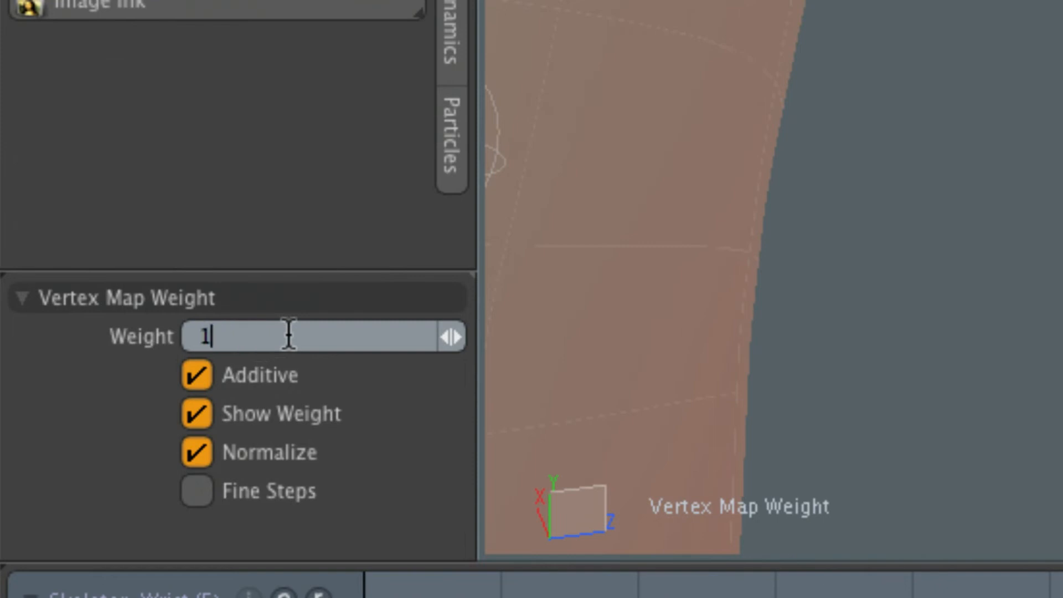
{"action": "left_click", "coordinate": [274, 375]}
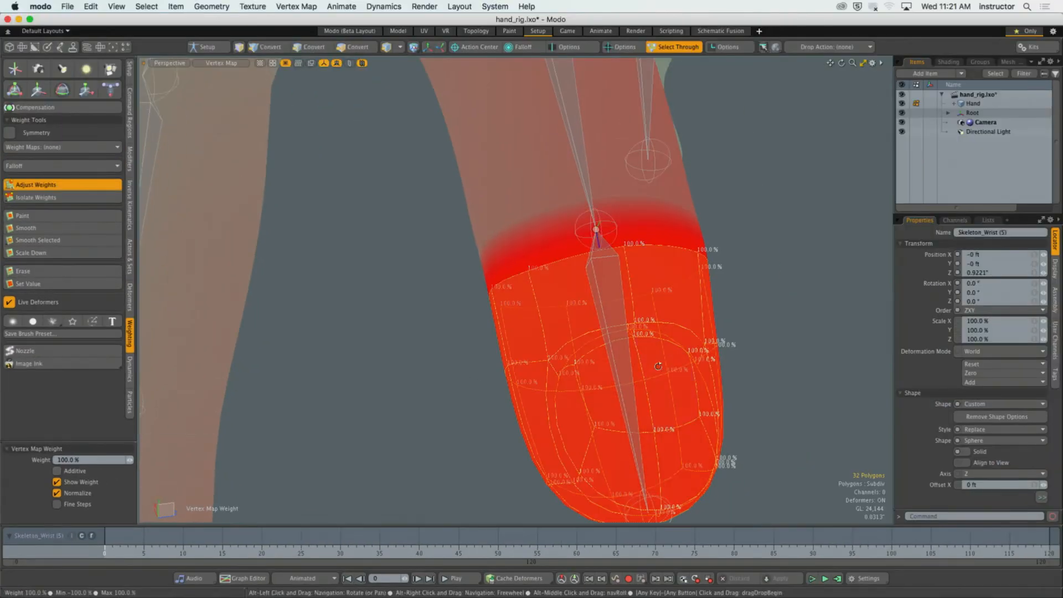
{"action": "left_click_drag", "start_coordinate": [575, 335], "coordinate": [720, 306], "text": "alt"}
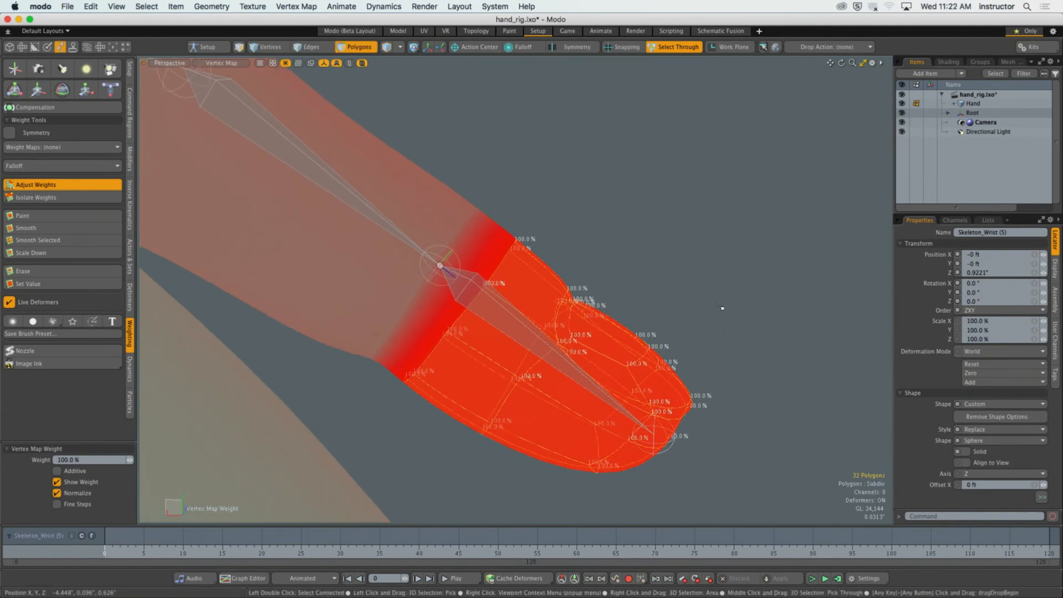
Deselect the fingertip polygons to inspect the edge of their weighting, and undo the deselection.
{"action": "key", "text": "space"}
{"action": "left_click", "coordinate": [700, 238]}
{"action": "left_click_drag", "start_coordinate": [669, 263], "coordinate": [567, 296], "text": "alt"}
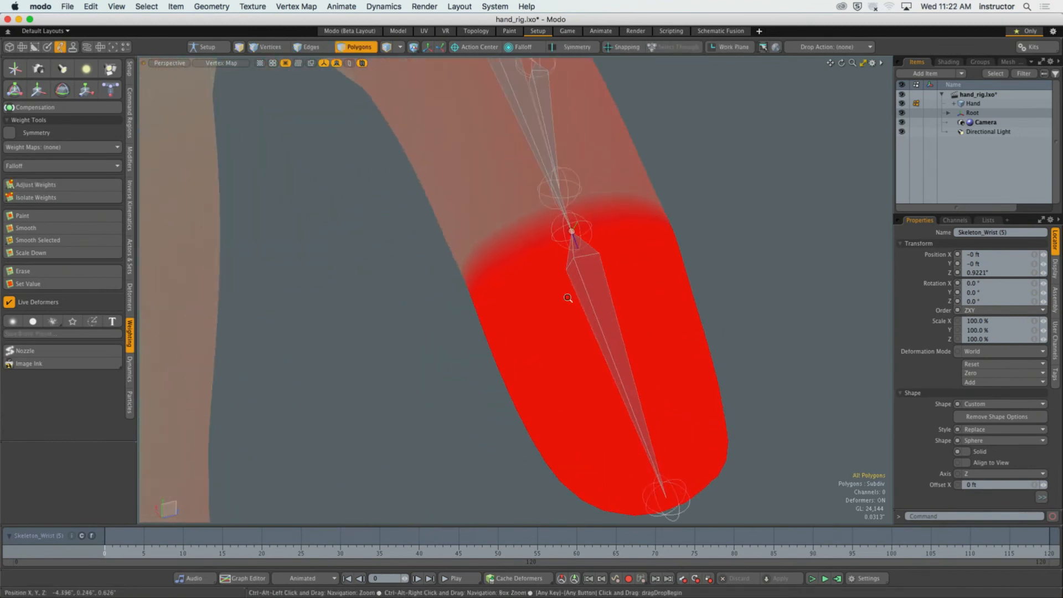
{"action": "left_click_drag", "start_coordinate": [747, 255], "coordinate": [500, 345], "text": "ctrl+alt"}
{"action": "key", "text": "super+z"}
{"action": "key", "text": "3"}
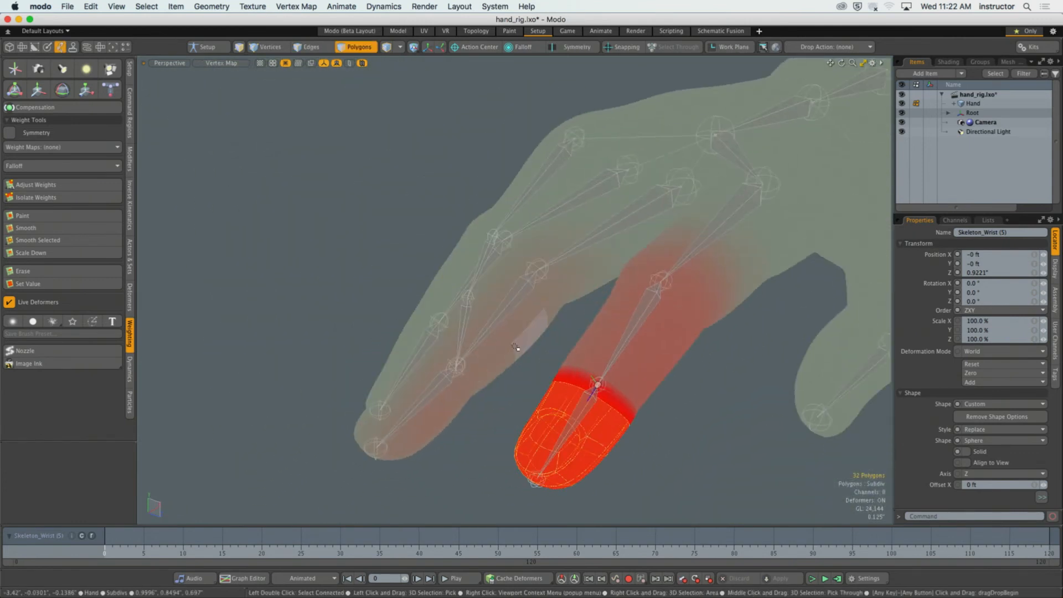
Select all hand polygons outside the index fingertip and set their weight for the fingertip joint to 0% with Adjust Weights.
{"action": "double_click", "coordinate": [500, 344]}
{"action": "left_click", "coordinate": [36, 184]}
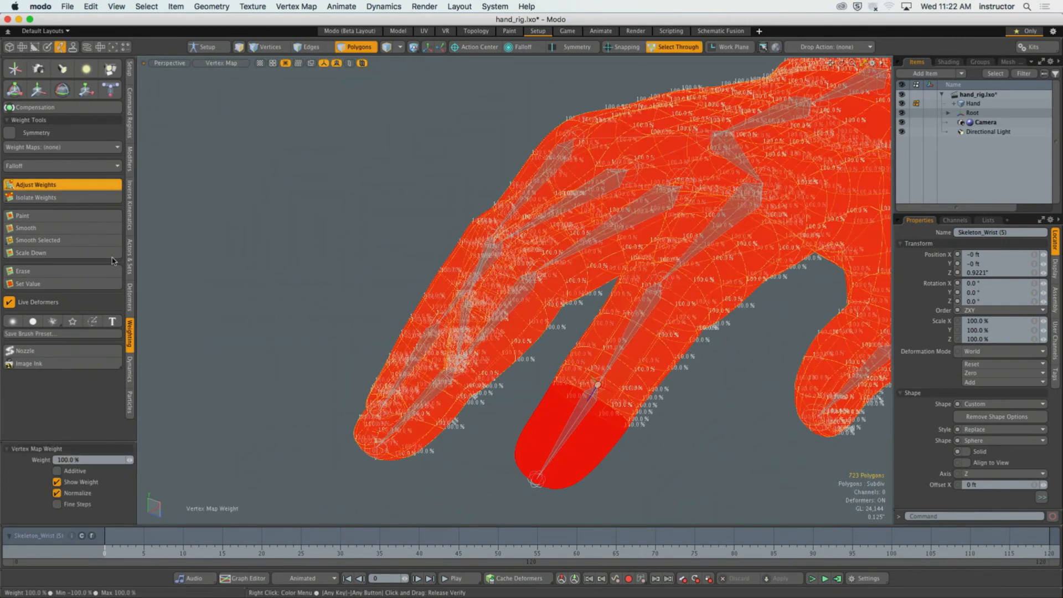
{"action": "left_click_drag", "start_coordinate": [216, 436], "coordinate": [159, 437]}
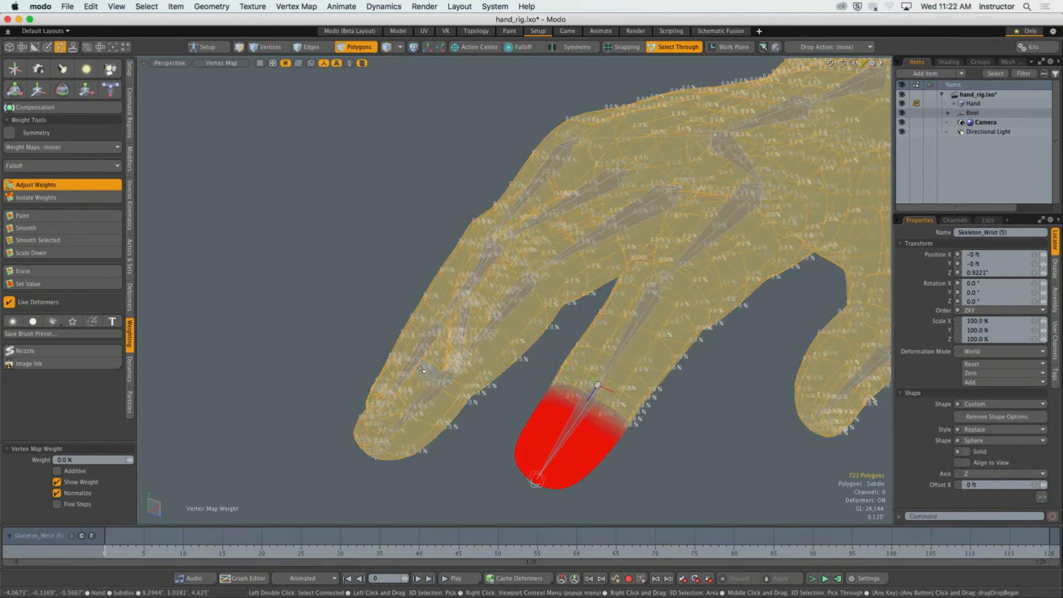
{"action": "left_click_drag", "start_coordinate": [626, 360], "coordinate": [748, 410], "text": "alt"}
{"action": "key", "text": "space"}
Test the index fingertip joint's deformation with a rotation and undo it.
{"action": "left_click", "coordinate": [768, 355]}
{"action": "key", "text": "e"}
{"action": "key", "text": "super+z"}
{"action": "left_click_drag", "start_coordinate": [632, 324], "coordinate": [673, 372], "text": "alt+shift"}
{"action": "left_click_drag", "start_coordinate": [672, 372], "coordinate": [642, 394], "text": "alt"}
{"action": "left_click_drag", "start_coordinate": [745, 341], "coordinate": [714, 332], "text": "alt"}
{"action": "key", "text": "Escape"}
Select the edge loop around the index finger just past the last joint, at the edge of the fingertip's weighting.
{"action": "left_click", "coordinate": [536, 358]}
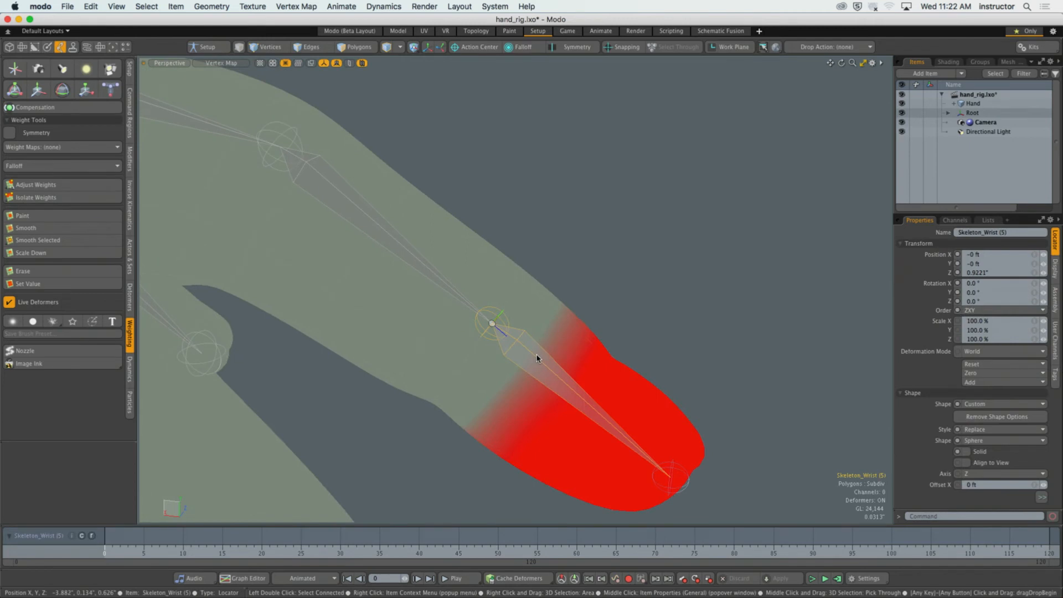
{"action": "mouse_move", "coordinate": [556, 352]}
{"action": "left_mouse_down", "text": "alt"}
{"action": "mouse_move", "coordinate": [546, 299]}
{"action": "mouse_move", "coordinate": [550, 346]}
{"action": "left_mouse_up", "text": "alt"}
{"action": "key", "text": "2"}
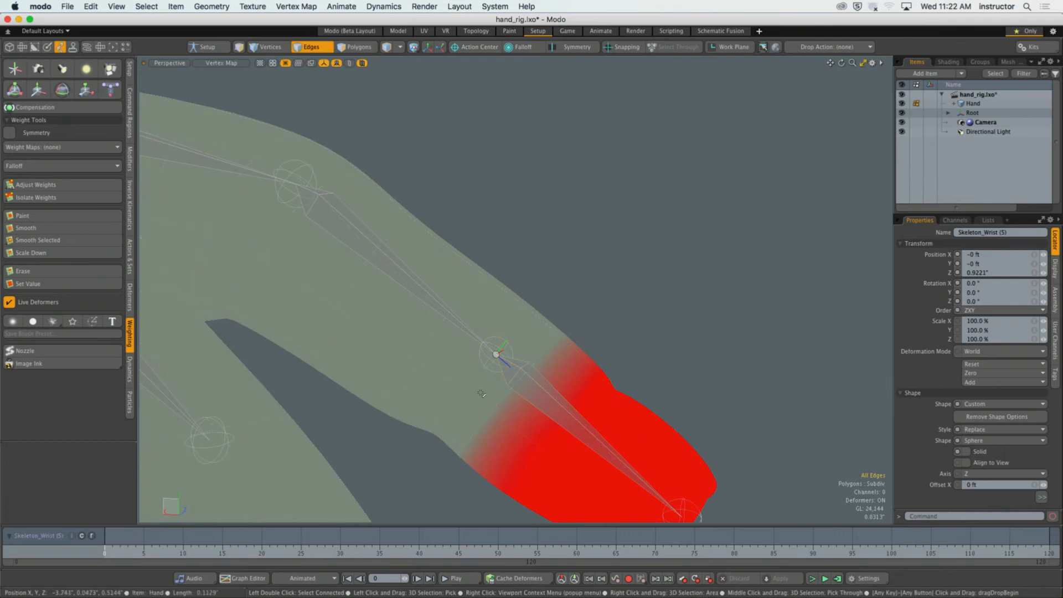
{"action": "left_click_drag", "start_coordinate": [493, 388], "coordinate": [505, 388], "text": "alt"}
{"action": "left_click_drag", "start_coordinate": [508, 332], "coordinate": [530, 366], "text": "alt"}
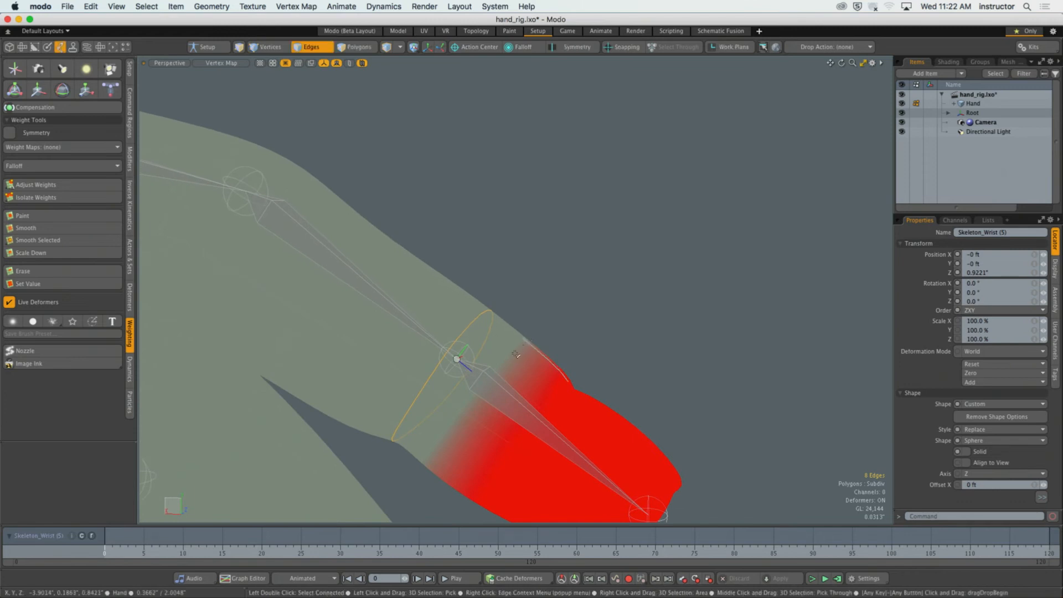
{"action": "left_click_drag", "start_coordinate": [476, 343], "coordinate": [486, 329], "text": "alt"}
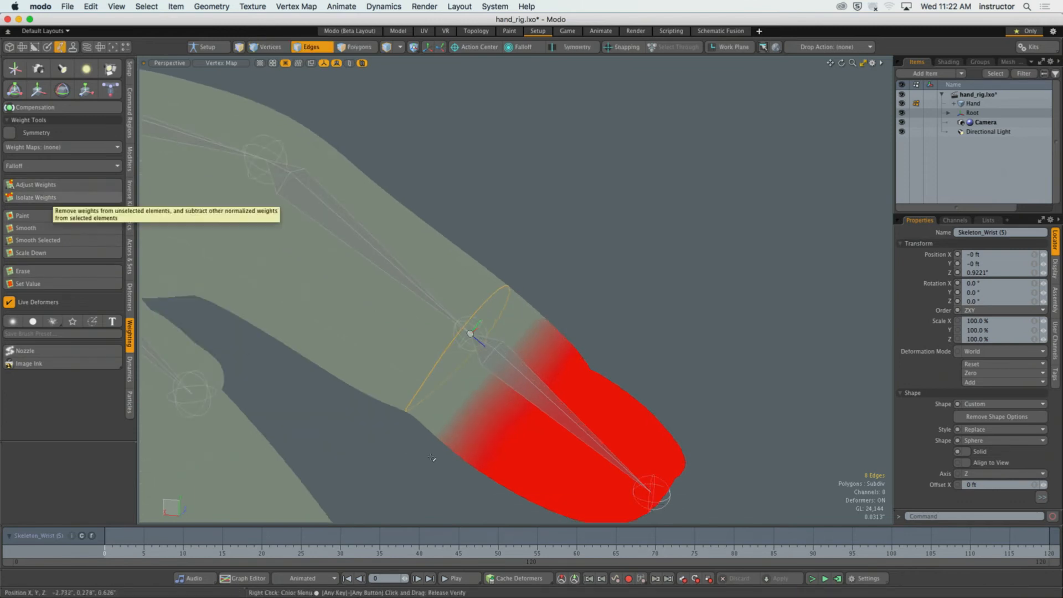
{"action": "left_click_drag", "start_coordinate": [467, 469], "coordinate": [472, 462], "text": "alt"}
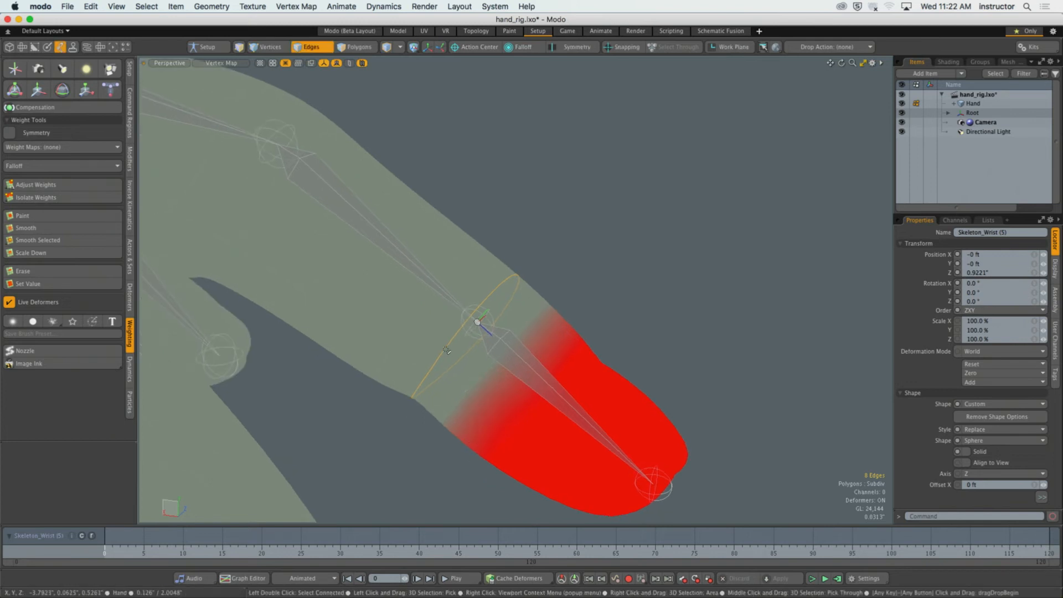
{"action": "left_click_drag", "start_coordinate": [482, 377], "coordinate": [515, 332], "text": "alt"}
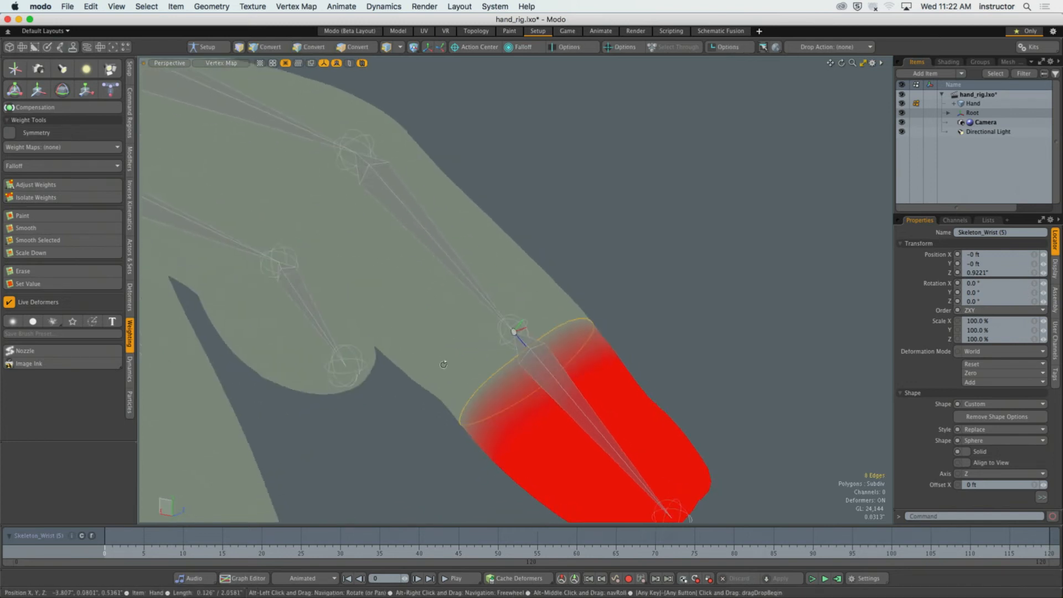
Set the selected edge loop's weight to 50% using Adjust Weights, and clear the selection.
{"action": "left_click", "coordinate": [56, 185]}
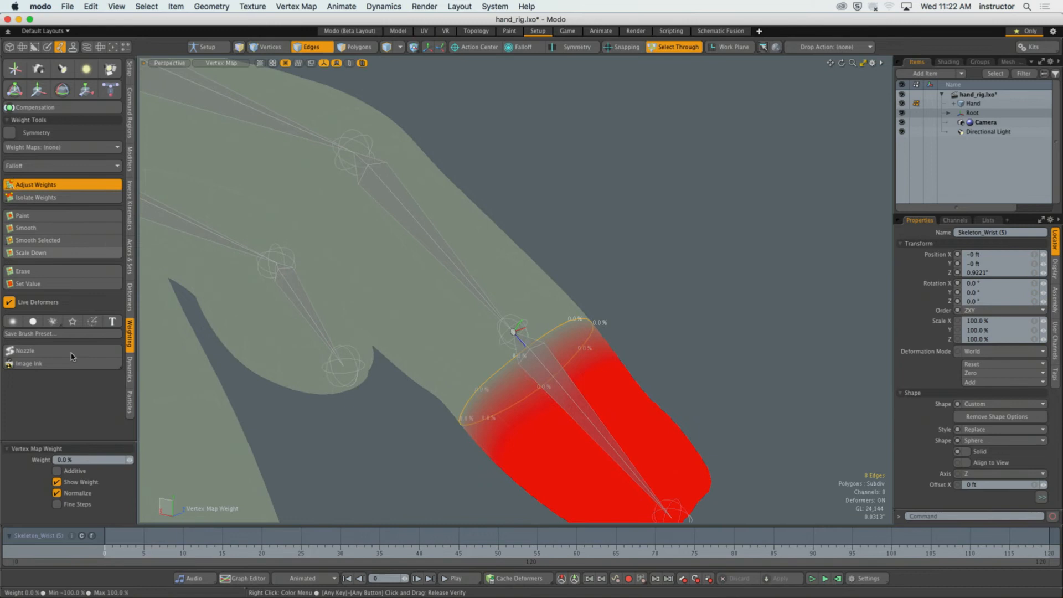
{"action": "left_click", "coordinate": [92, 458]}
{"action": "type", "text": "50"}
{"action": "key", "text": "Return"}
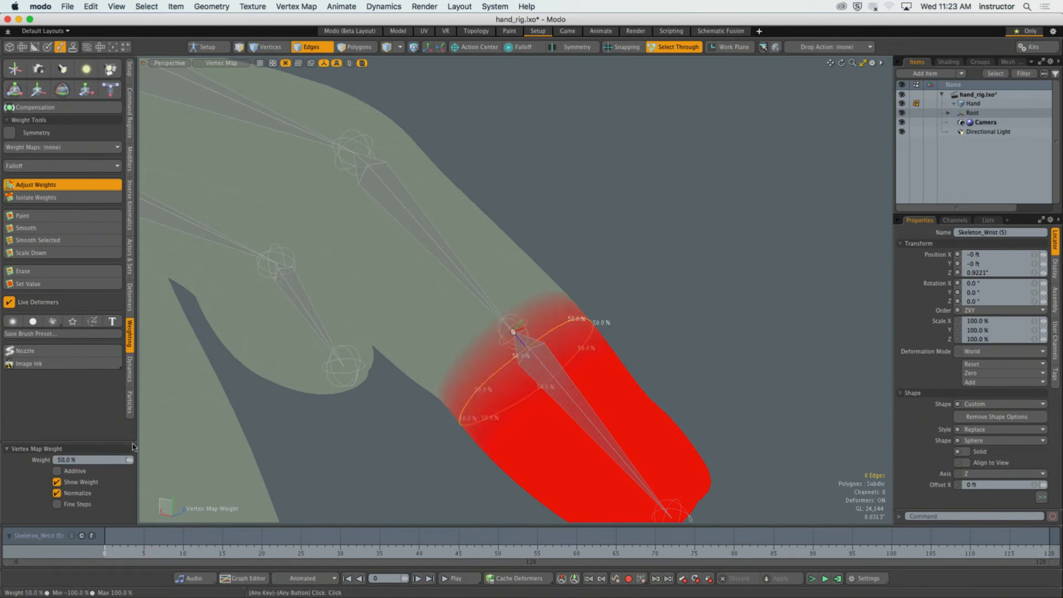
{"action": "key", "text": "q"}
{"action": "left_click", "coordinate": [590, 282]}
{"action": "left_click_drag", "start_coordinate": [591, 282], "coordinate": [655, 384], "text": "alt"}
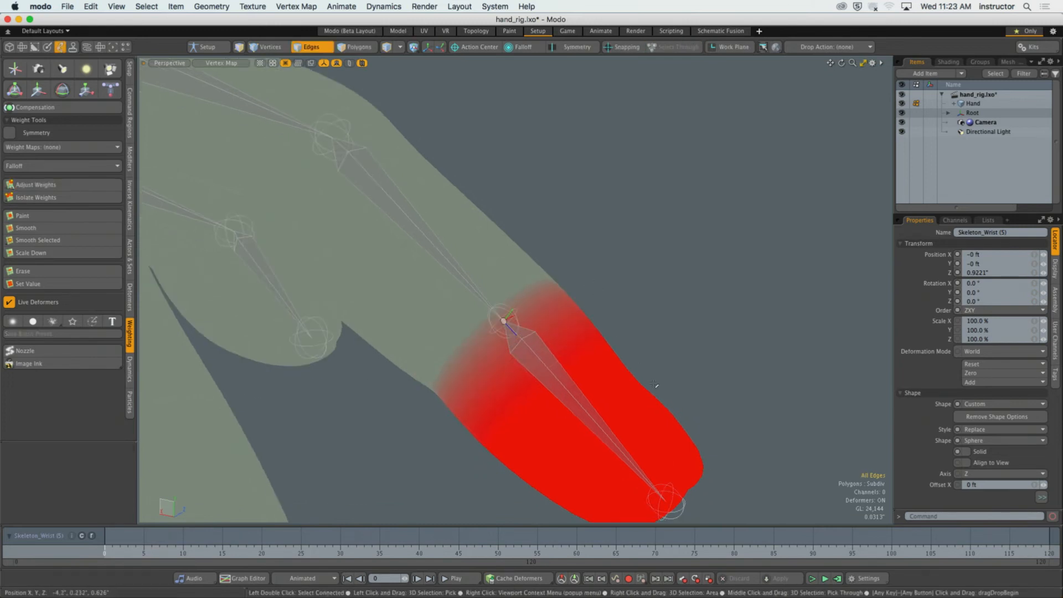
Rotate the index fingertip joint about 68.5° on X to test how the finger bends.
{"action": "scroll", "coordinate": [562, 317], "scroll_direction": "down", "scroll_amount": 4}
{"action": "left_click_drag", "start_coordinate": [562, 318], "coordinate": [625, 389], "text": "alt"}
{"action": "key", "text": "5"}
{"action": "key", "text": "e"}
{"action": "key", "text": "y"}
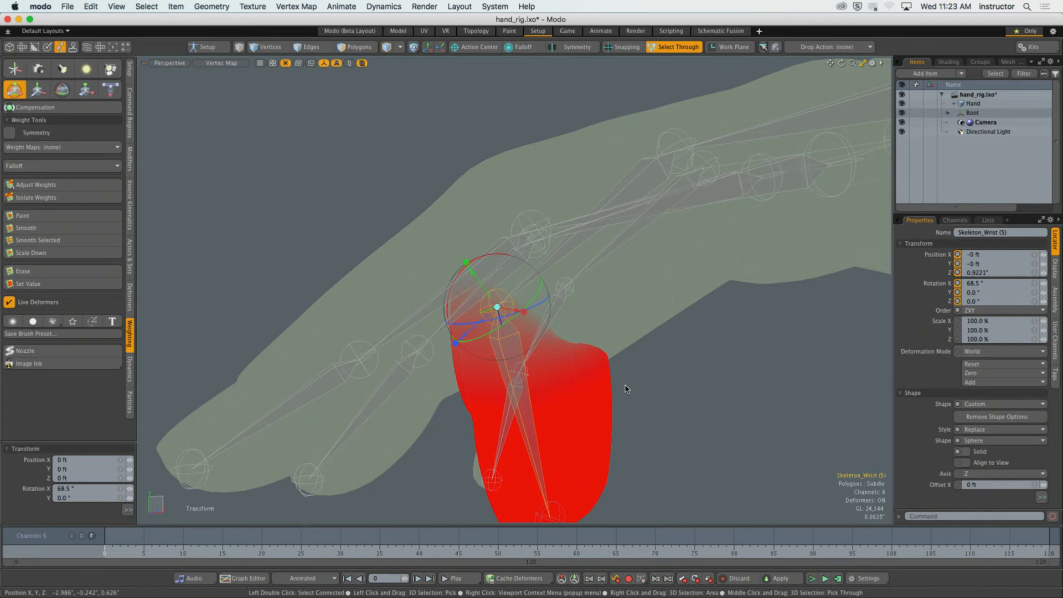
Switch the viewport shading to Default and examine the deformation at the bent fingertip joint.
{"action": "left_click", "coordinate": [206, 64]}
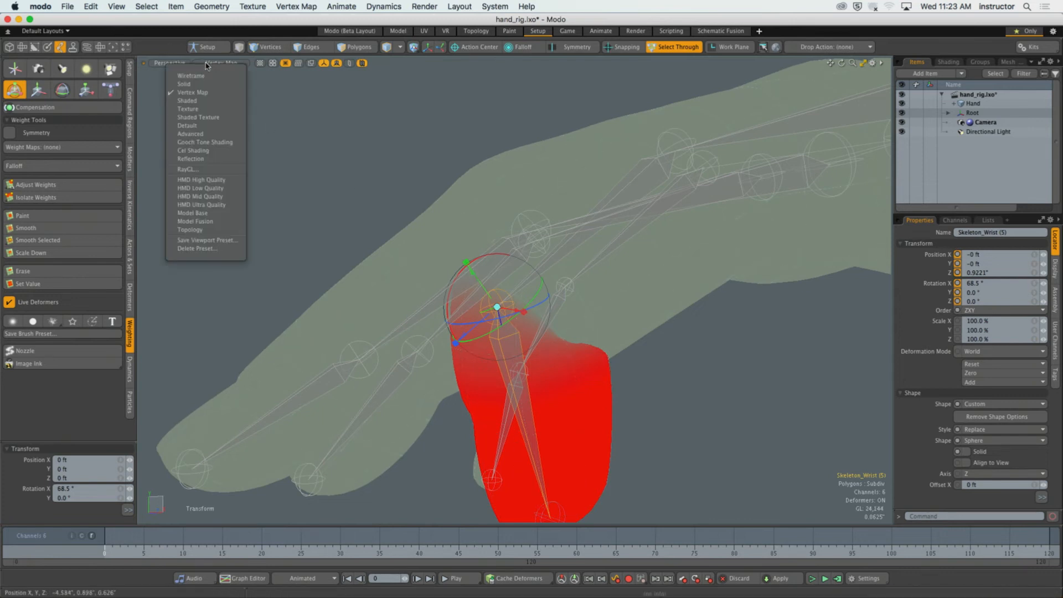
{"action": "left_click", "coordinate": [205, 126]}
{"action": "left_click_drag", "start_coordinate": [302, 165], "coordinate": [560, 330], "text": "alt"}
{"action": "left_click", "coordinate": [650, 362]}
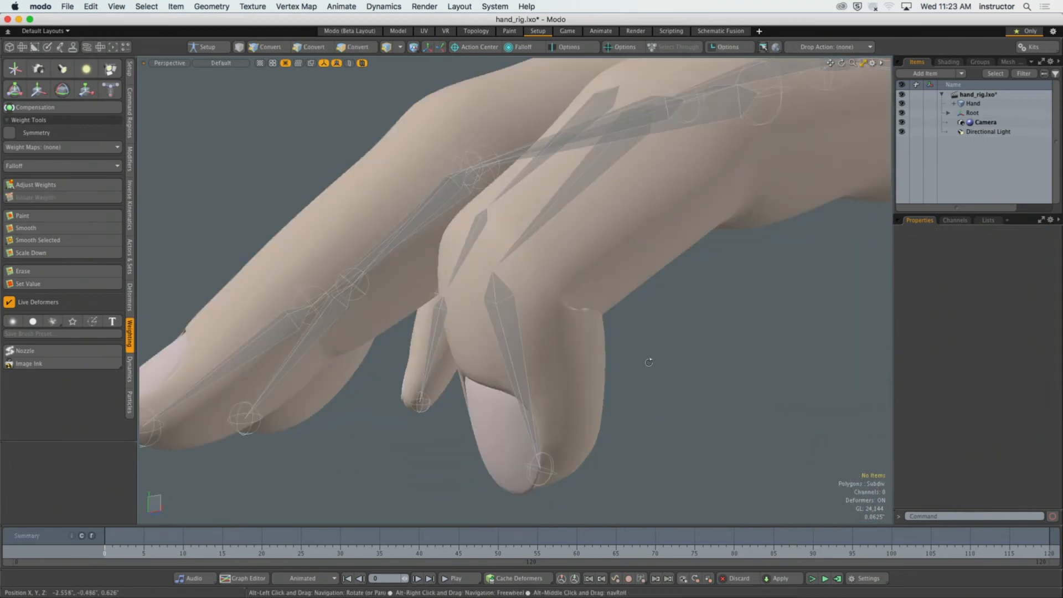
{"action": "left_click_drag", "start_coordinate": [650, 361], "coordinate": [573, 339], "text": "ctrl+alt"}
Reselect the index fingertip joint and undo its test rotation.
{"action": "left_click", "coordinate": [524, 311]}
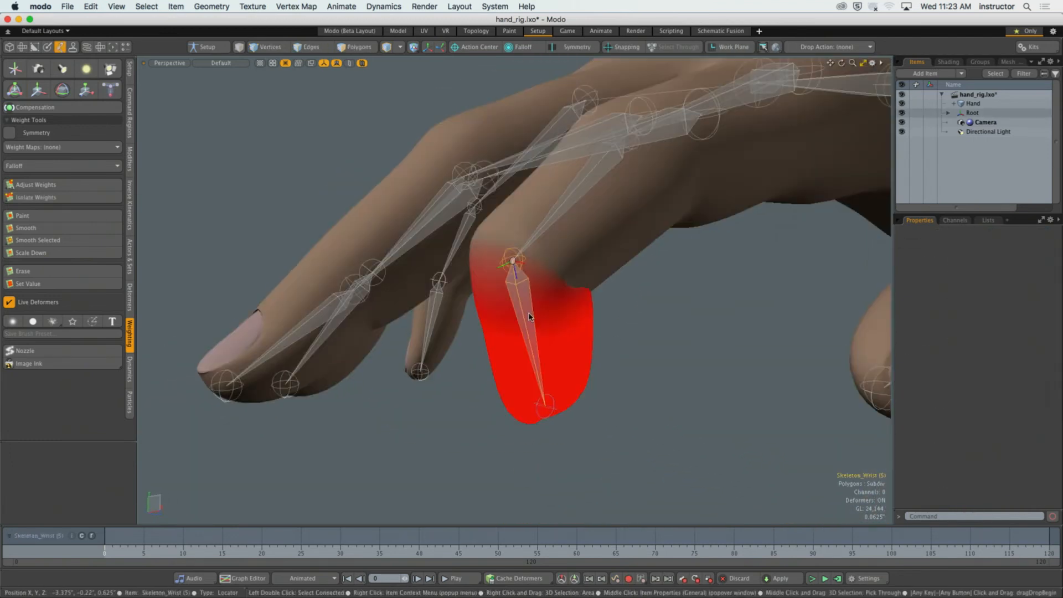
{"action": "left_click_drag", "start_coordinate": [526, 314], "coordinate": [533, 333], "text": "alt"}
{"action": "left_click", "coordinate": [679, 381]}
{"action": "key", "text": "super+z"}
{"action": "key", "text": "super+z"}
{"action": "key", "text": "super+z"}
{"action": "key", "text": "super+z"}
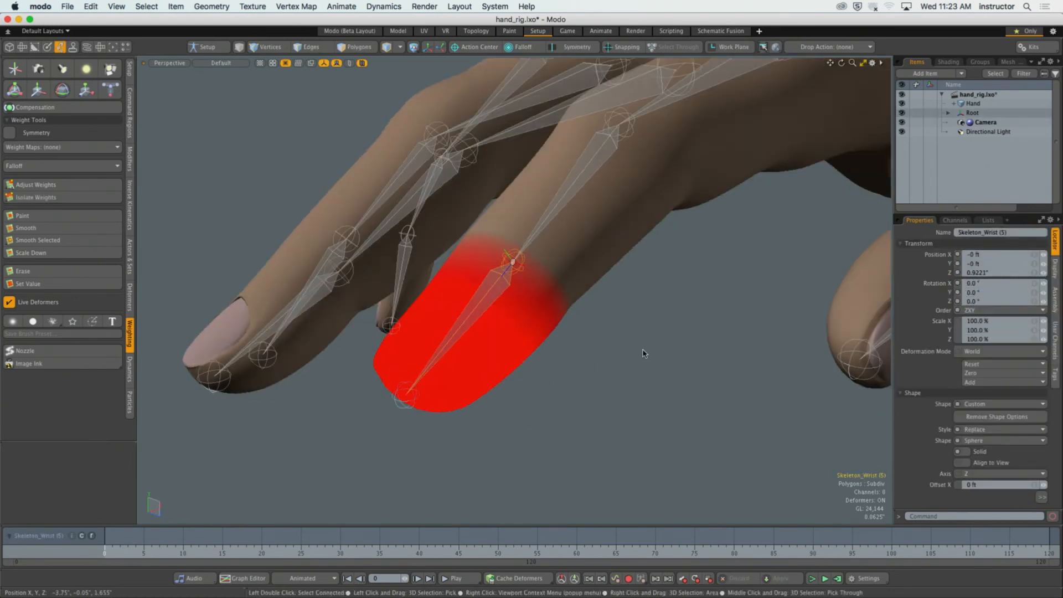
{"action": "left_click", "coordinate": [640, 351]}
Select the index finger's middle joint and switch the viewport shading to Vertex Map.
{"action": "left_click", "coordinate": [568, 251]}
{"action": "left_click_drag", "start_coordinate": [569, 250], "coordinate": [498, 310], "text": "alt"}
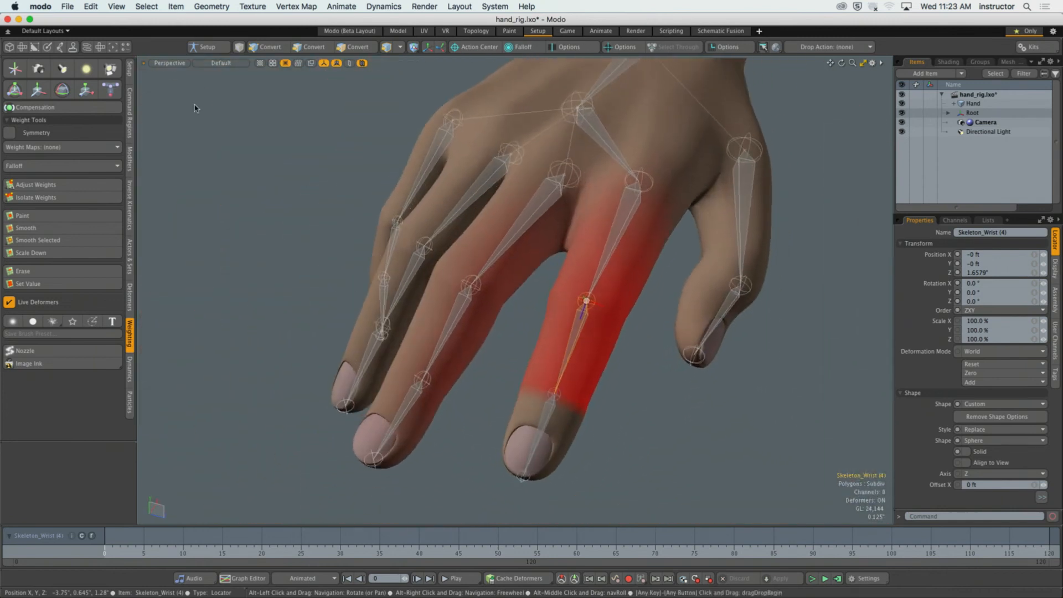
{"action": "left_click", "coordinate": [206, 63]}
{"action": "left_click", "coordinate": [209, 92]}
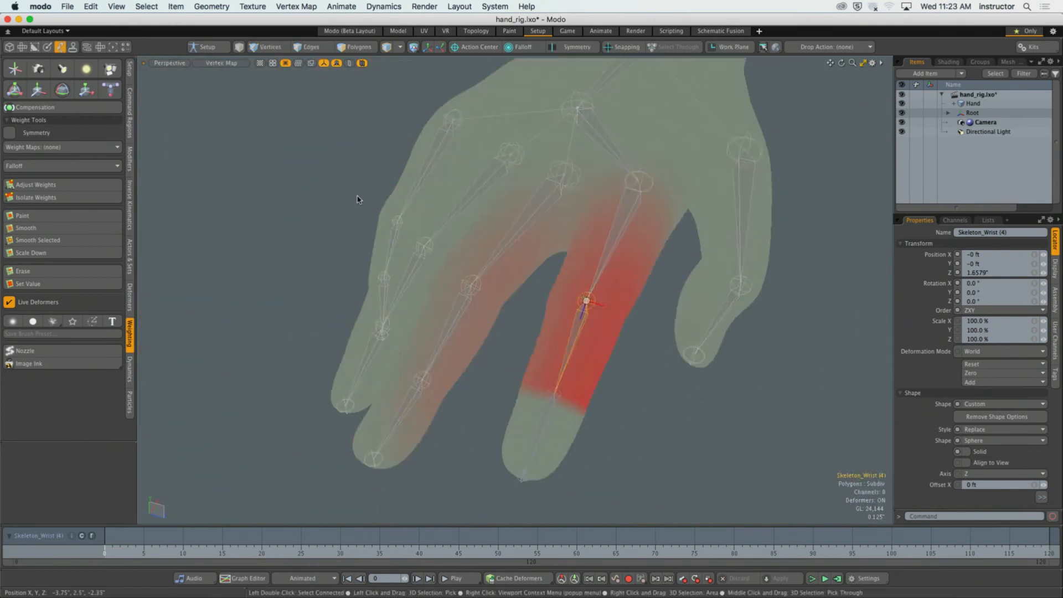
Select the polygons around the index finger's middle segment, from the middle joint to just above the last joint.
{"action": "mouse_move", "coordinate": [358, 199]}
{"action": "left_mouse_down", "text": "alt"}
{"action": "mouse_move", "coordinate": [426, 249]}
{"action": "mouse_move", "coordinate": [507, 274]}
{"action": "mouse_move", "coordinate": [518, 294]}
{"action": "mouse_move", "coordinate": [534, 275]}
{"action": "mouse_move", "coordinate": [547, 293]}
{"action": "left_mouse_up", "text": "alt"}
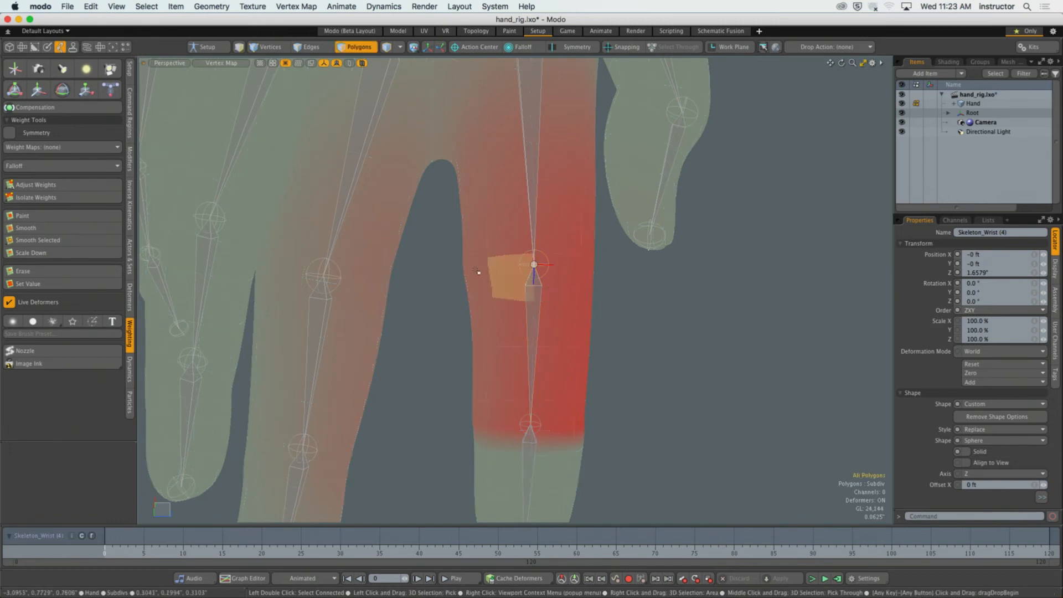
{"action": "left_click_drag", "start_coordinate": [480, 253], "coordinate": [472, 273], "text": "alt"}
{"action": "right_click_drag", "start_coordinate": [450, 228], "coordinate": [635, 400]}
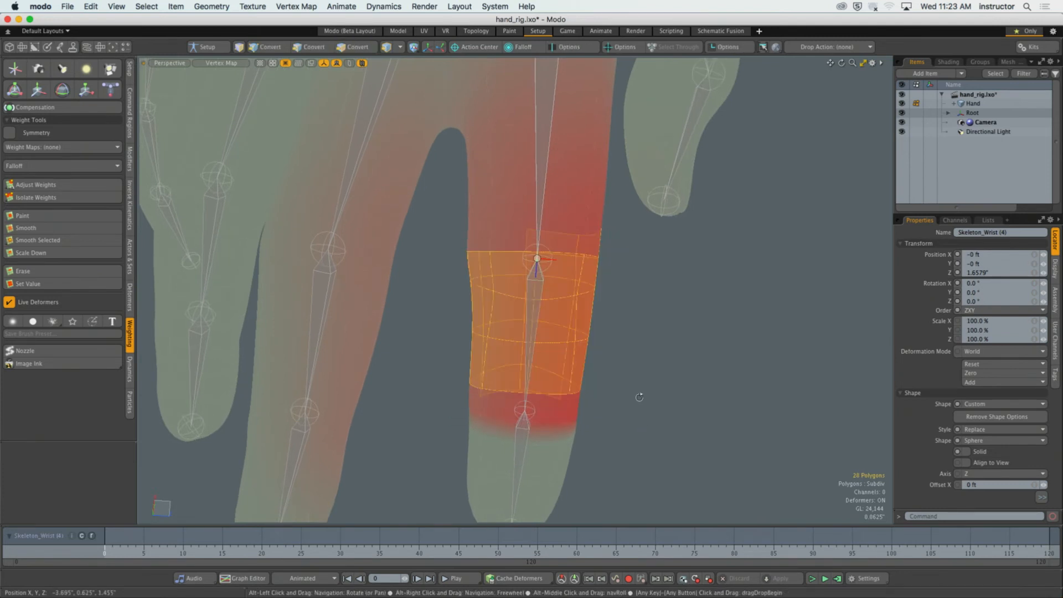
{"action": "left_click_drag", "start_coordinate": [636, 400], "coordinate": [465, 401], "text": "alt"}
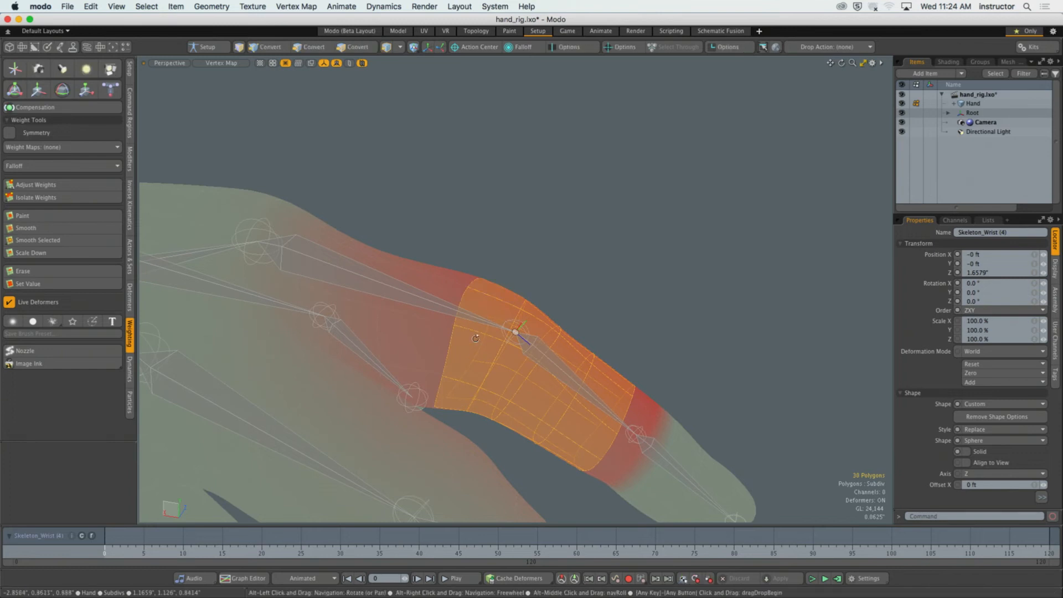
{"action": "left_click_drag", "start_coordinate": [469, 352], "coordinate": [614, 348], "text": "alt"}
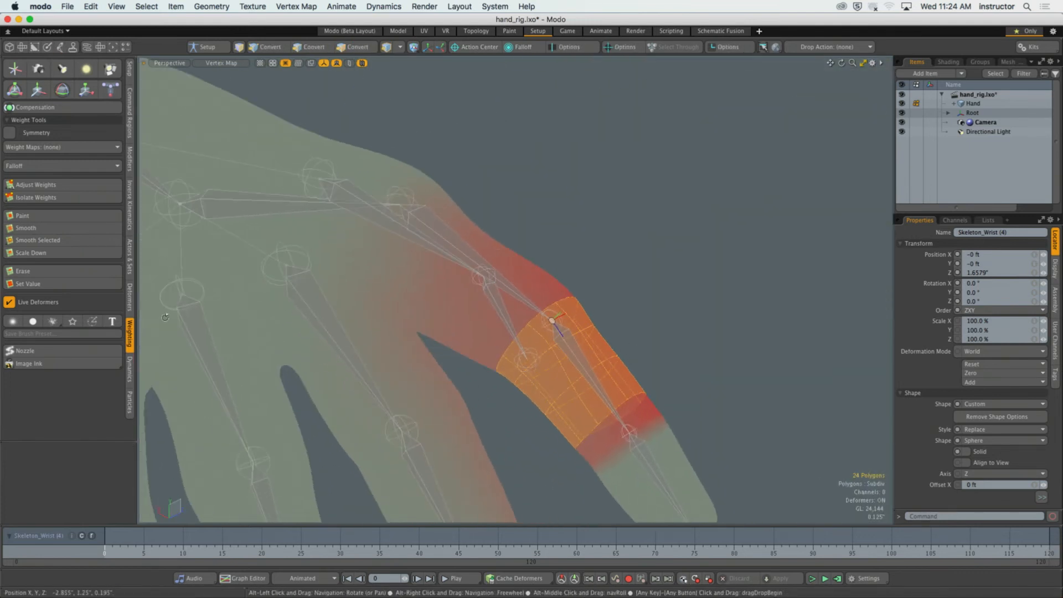
Set the selected middle-segment polygons to a weight of 100% using Adjust Weights.
{"action": "left_click", "coordinate": [35, 184]}
{"action": "left_click_drag", "start_coordinate": [556, 331], "coordinate": [581, 332]}
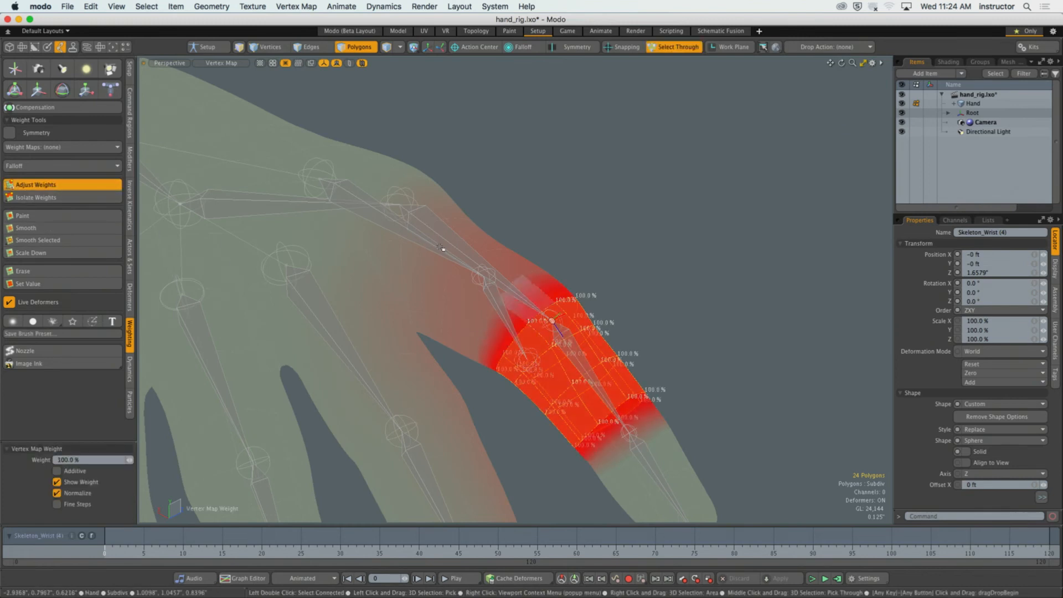
{"action": "key", "text": "space"}
Invert the polygon selection, set the weight of the rest of the hand to 0%, and clear the selection.
{"action": "left_click_drag", "start_coordinate": [673, 262], "coordinate": [649, 303], "text": "alt"}
{"action": "key", "text": "["}
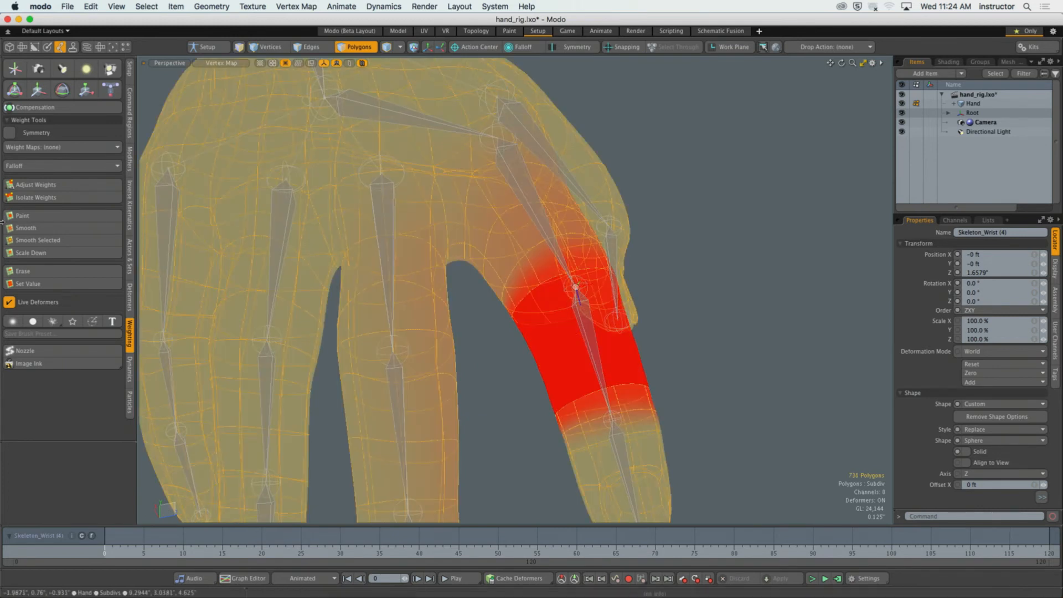
{"action": "left_click", "coordinate": [35, 185]}
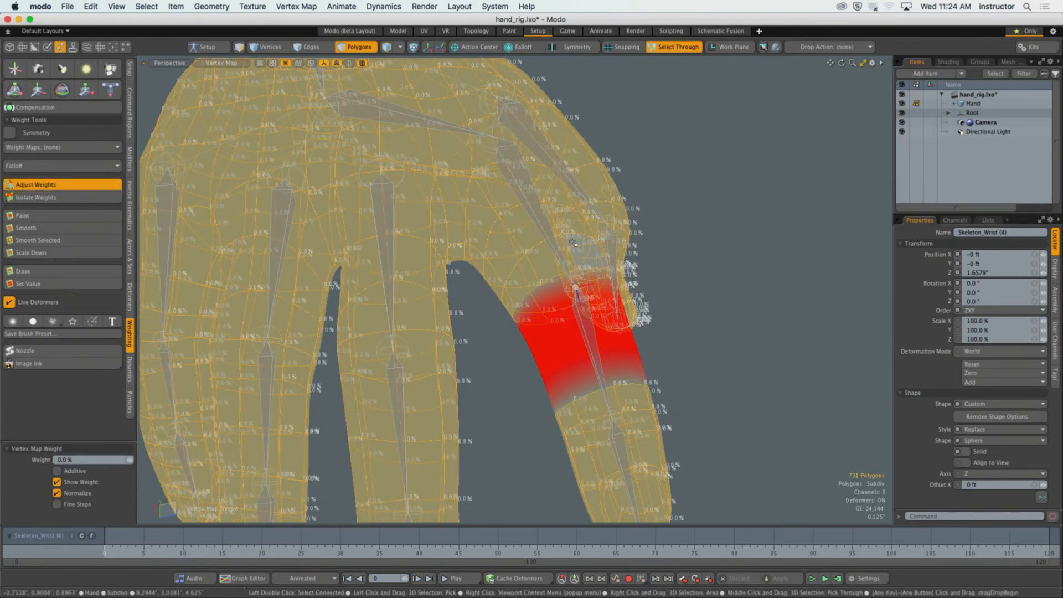
{"action": "key", "text": "space"}
{"action": "left_click", "coordinate": [851, 285]}
Select the edge loop around the index finger at the middle joint, bordering the segment's full weighting.
{"action": "scroll", "coordinate": [704, 317], "scroll_direction": "down", "scroll_amount": 3}
{"action": "left_click_drag", "start_coordinate": [684, 310], "coordinate": [593, 314], "text": "alt"}
{"action": "scroll", "coordinate": [637, 304], "scroll_direction": "up", "scroll_amount": 5}
{"action": "scroll", "coordinate": [617, 309], "scroll_direction": "down", "scroll_amount": 4}
{"action": "scroll", "coordinate": [577, 307], "scroll_direction": "up", "scroll_amount": 4}
{"action": "key", "text": "3"}
{"action": "key", "text": "2"}
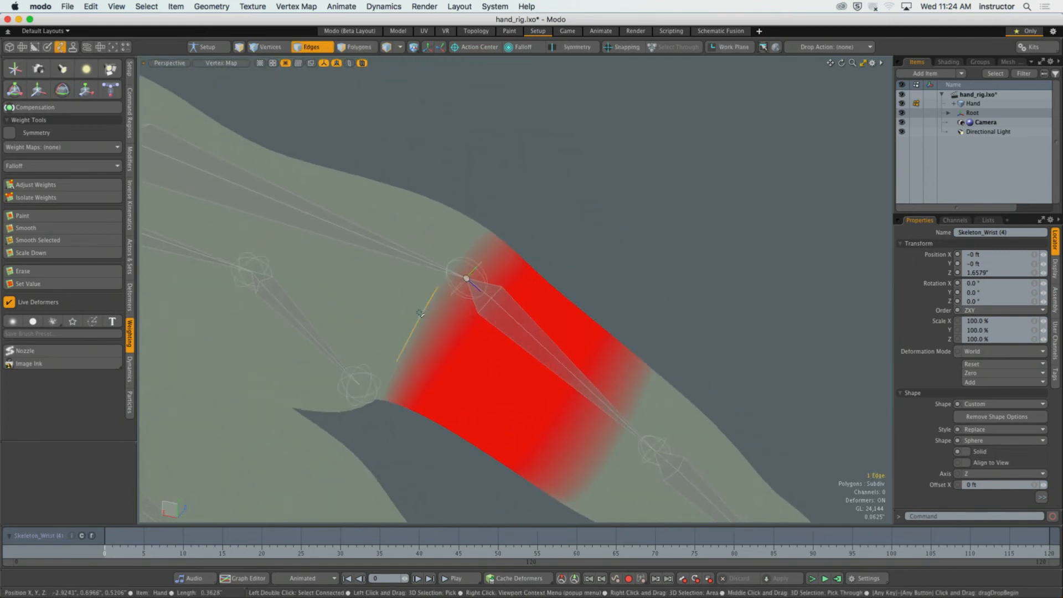
{"action": "double_click", "coordinate": [420, 314]}
{"action": "scroll", "coordinate": [424, 315], "scroll_direction": "down", "scroll_amount": 2}
{"action": "left_click_drag", "start_coordinate": [424, 315], "coordinate": [497, 349], "text": "alt"}
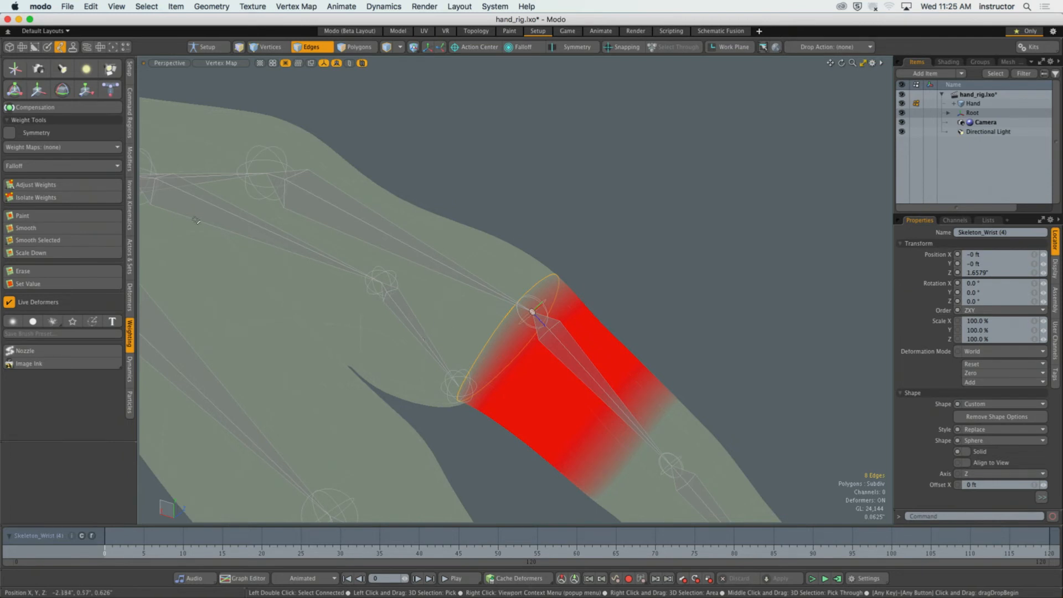
Raise the weight of the selected edge loop at the middle joint using Adjust Weights, and clear the selection.
{"action": "left_click", "coordinate": [36, 184]}
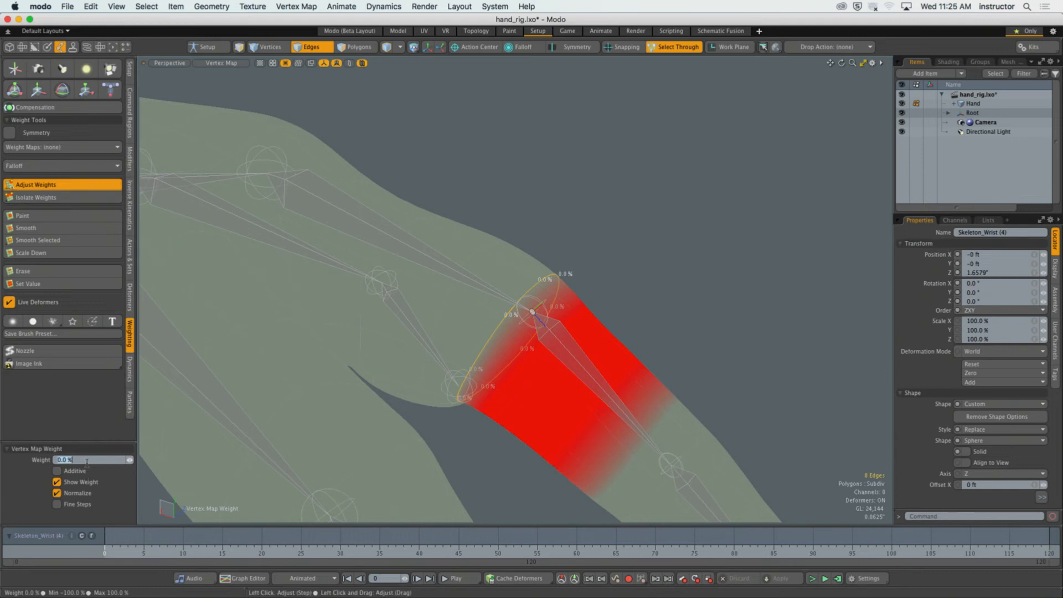
{"action": "key", "text": "Return"}
{"action": "key", "text": "space"}
{"action": "left_click", "coordinate": [735, 207]}
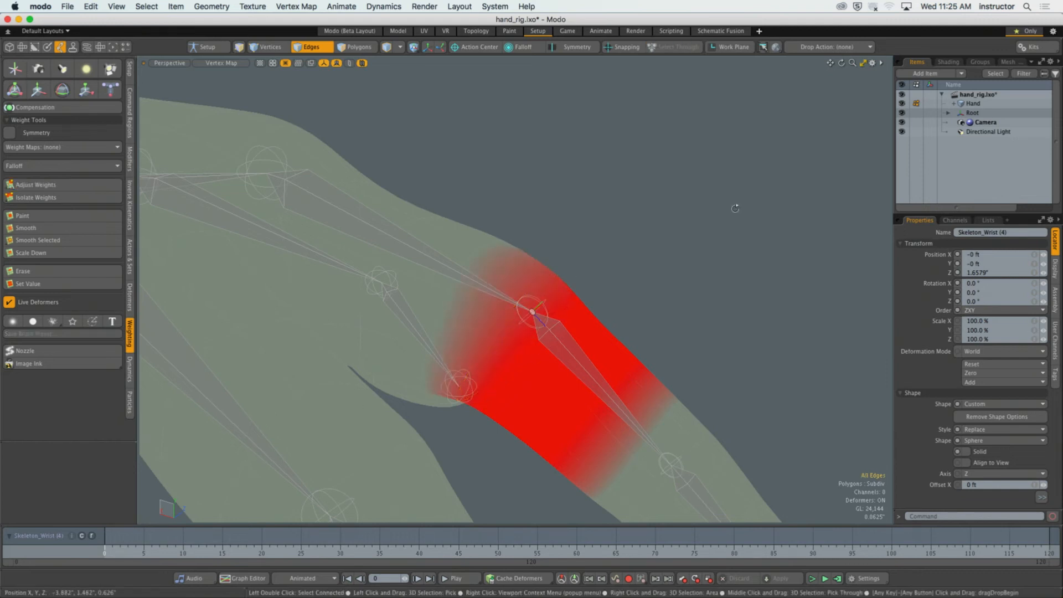
Rotate the index finger's middle joint 50° on X to test its weighting, undo the rotation and deselect the joint.
{"action": "scroll", "coordinate": [631, 225], "scroll_direction": "down", "scroll_amount": 3}
{"action": "left_click_drag", "start_coordinate": [631, 224], "coordinate": [625, 271], "text": "alt"}
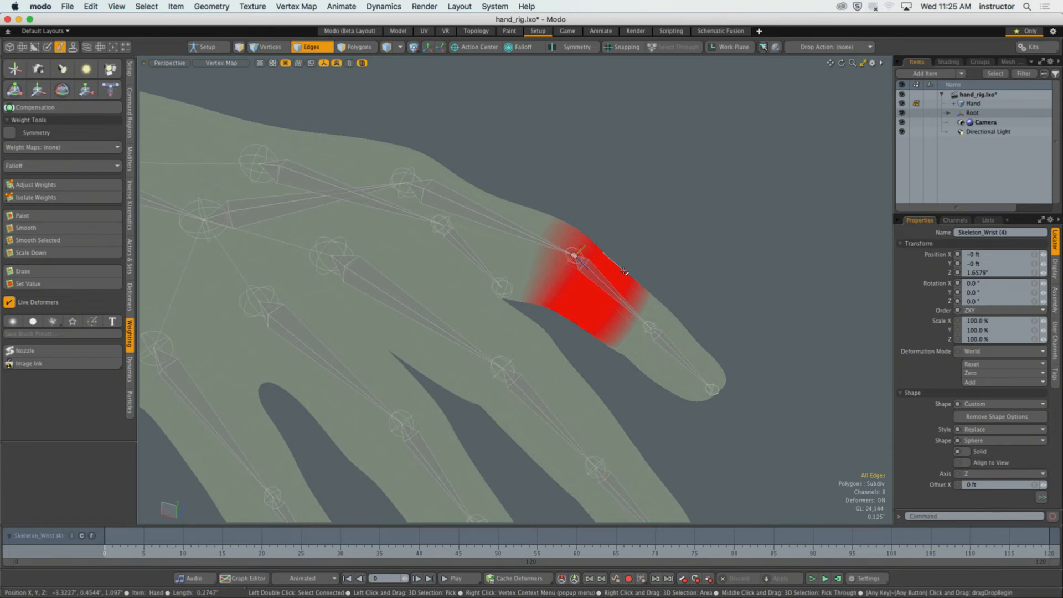
{"action": "left_click_drag", "start_coordinate": [624, 272], "coordinate": [406, 244], "text": "alt"}
{"action": "key", "text": "5"}
{"action": "key", "text": "e"}
{"action": "left_click_drag", "start_coordinate": [476, 277], "coordinate": [552, 291], "text": "ctrl+alt"}
{"action": "left_click_drag", "start_coordinate": [553, 291], "coordinate": [492, 288], "text": "alt+shift"}
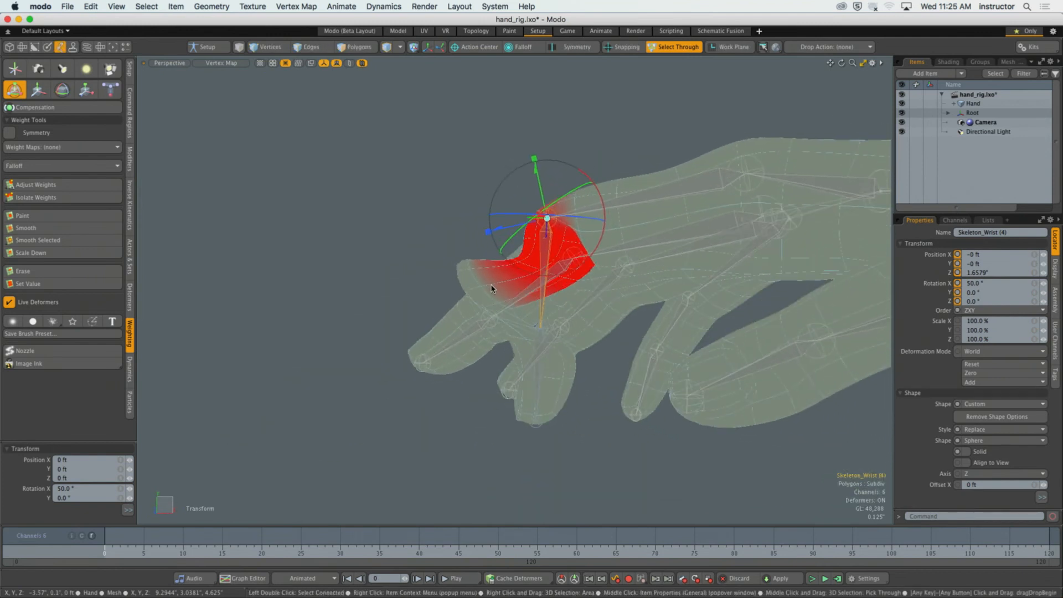
{"action": "key", "text": "super+z"}
{"action": "left_click_drag", "start_coordinate": [493, 290], "coordinate": [546, 279], "text": "alt"}
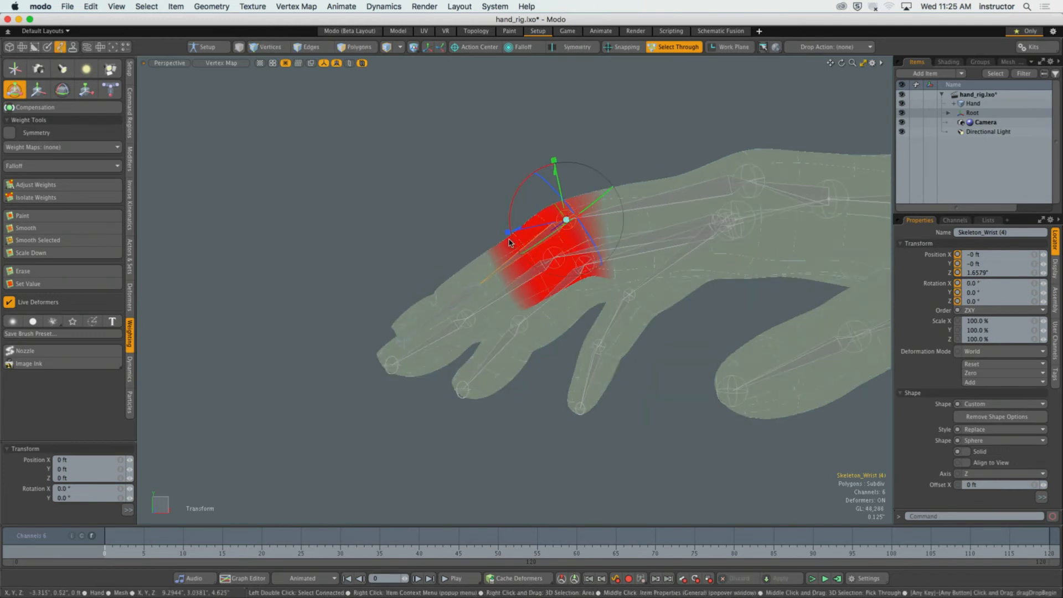
{"action": "key", "text": "q"}
{"action": "left_click", "coordinate": [460, 190]}
Select the index finger's base joint and the root joint in turn to examine the area each one influences.
{"action": "left_click_drag", "start_coordinate": [460, 190], "coordinate": [492, 194], "text": "alt"}
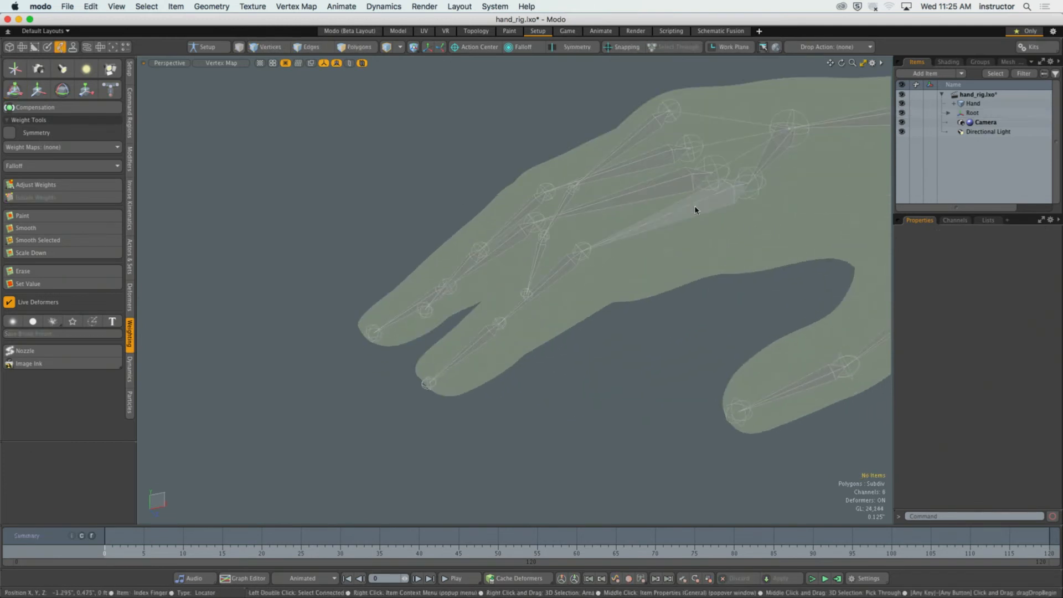
{"action": "left_click", "coordinate": [695, 209]}
{"action": "left_click_drag", "start_coordinate": [696, 209], "coordinate": [701, 321], "text": "alt"}
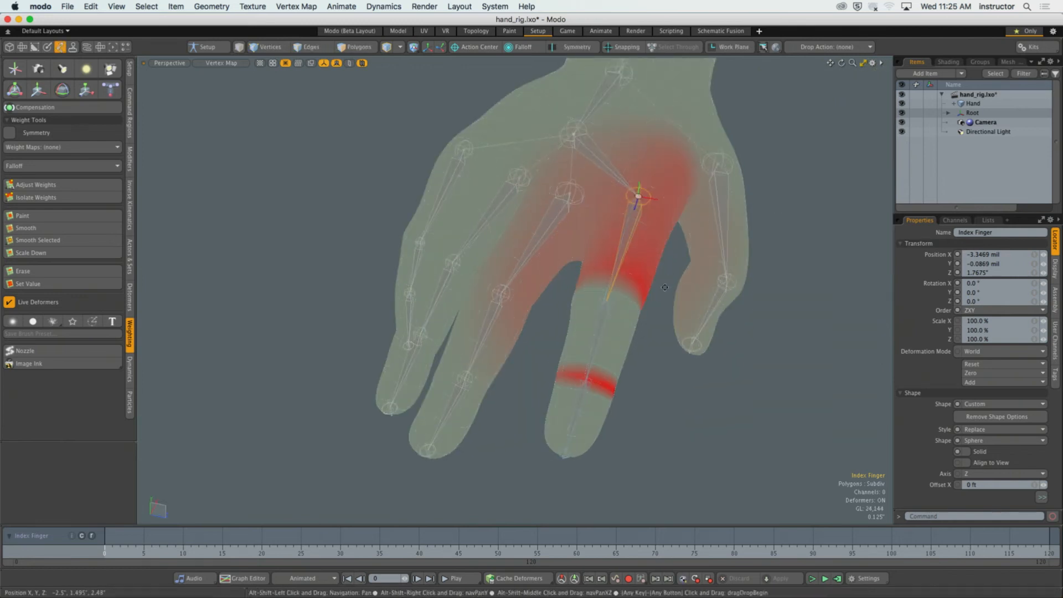
{"action": "left_click_drag", "start_coordinate": [701, 321], "coordinate": [498, 355], "text": "alt"}
{"action": "left_click", "coordinate": [811, 290]}
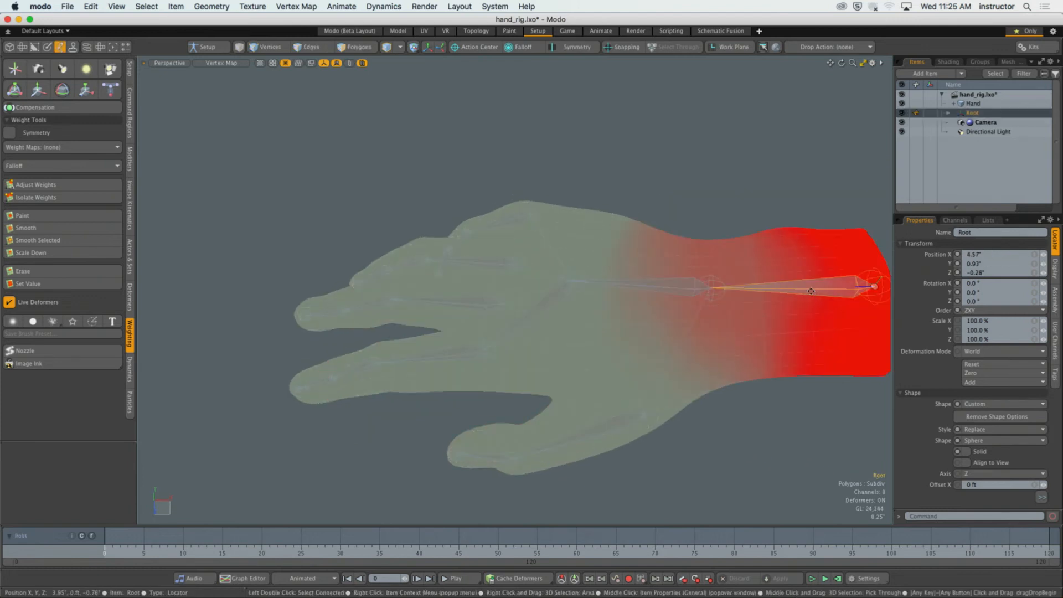
Select the index finger's base joint and remove its stray weight from the selected fingertip polygons with Adjust Weights, and clear the selection.
{"action": "left_click", "coordinate": [342, 384]}
{"action": "left_click", "coordinate": [352, 377]}
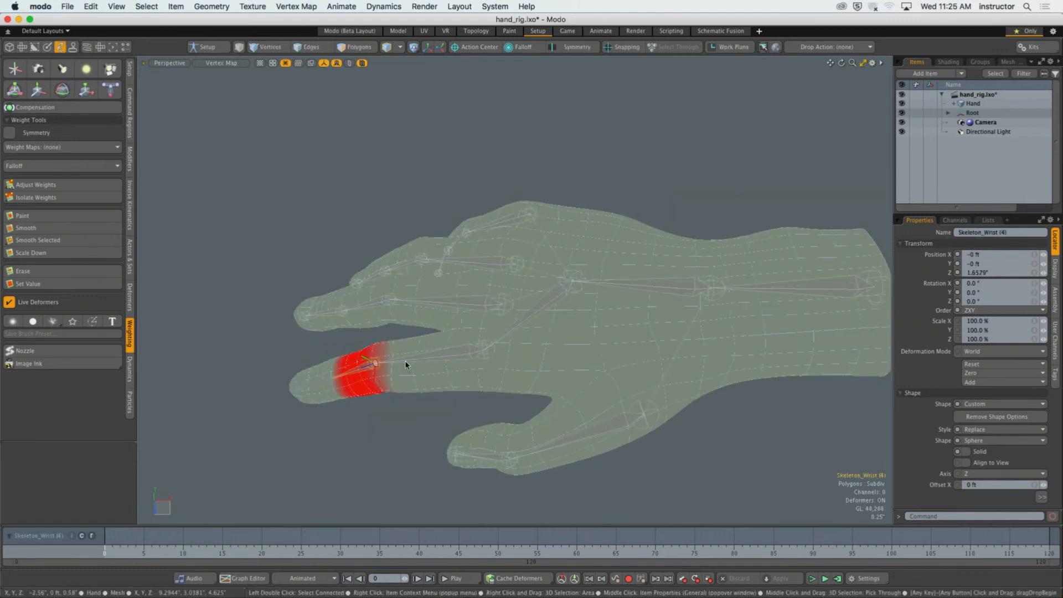
{"action": "left_click", "coordinate": [408, 363]}
{"action": "left_click_drag", "start_coordinate": [432, 355], "coordinate": [545, 346], "text": "alt"}
{"action": "left_click_drag", "start_coordinate": [544, 343], "coordinate": [613, 399], "text": "alt+shift"}
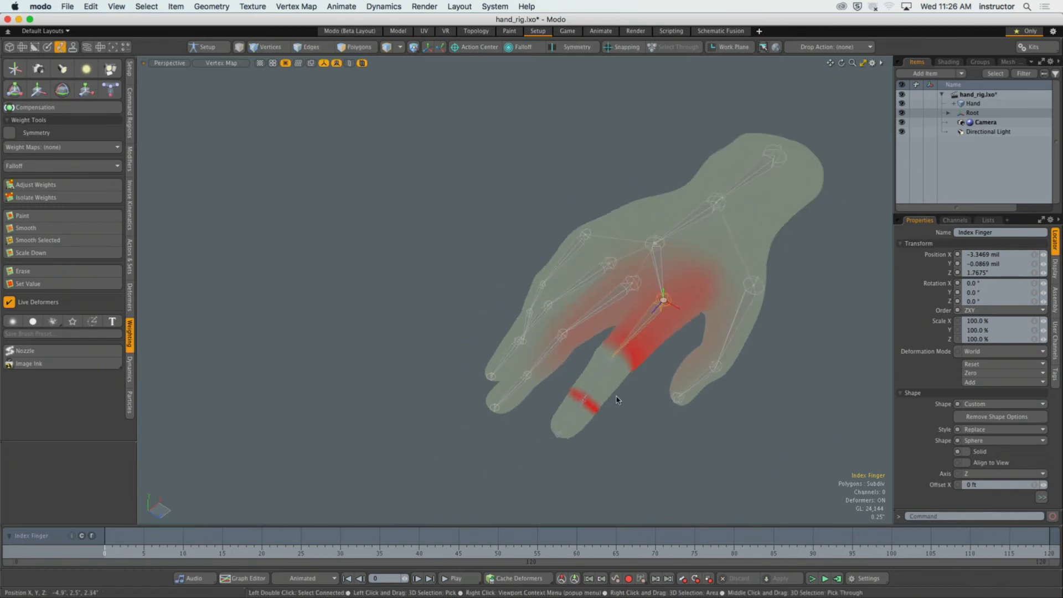
{"action": "key", "text": "3"}
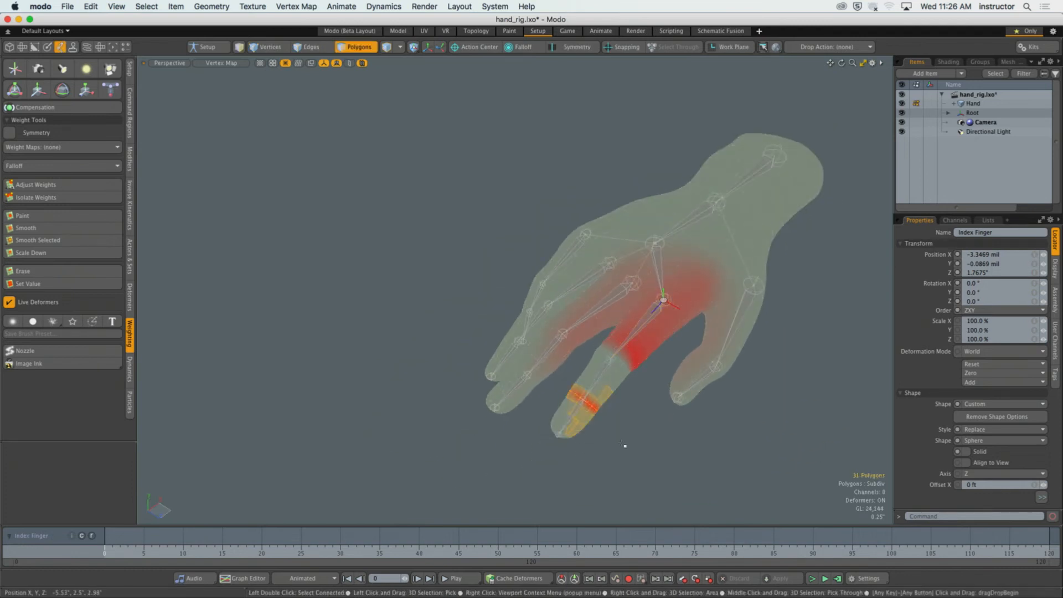
{"action": "left_click_drag", "start_coordinate": [623, 445], "coordinate": [657, 427], "text": "alt"}
{"action": "left_click_drag", "start_coordinate": [669, 333], "coordinate": [705, 310], "text": "alt"}
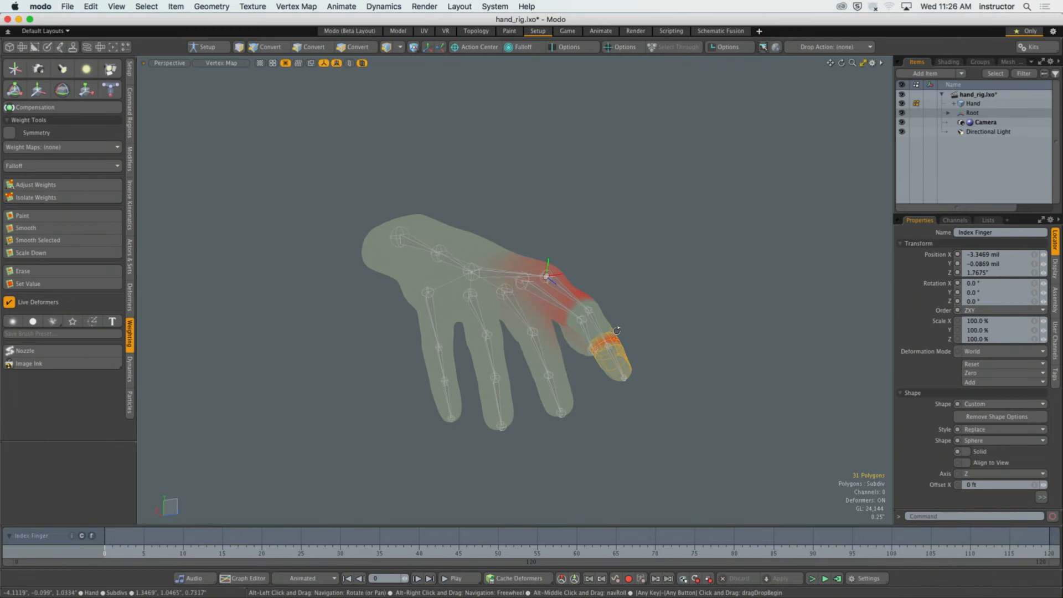
{"action": "left_click", "coordinate": [57, 187]}
{"action": "left_click_drag", "start_coordinate": [294, 306], "coordinate": [289, 311]}
{"action": "key", "text": "q"}
{"action": "left_click", "coordinate": [745, 268]}
Select the polygons all around the index finger's base segment and its knuckle, on both the back and palm of the hand.
{"action": "scroll", "coordinate": [635, 336], "scroll_direction": "up", "scroll_amount": 5}
{"action": "left_click_drag", "start_coordinate": [745, 268], "coordinate": [548, 404], "text": "alt"}
{"action": "key", "text": "5"}
{"action": "key", "text": "ctrl+space"}
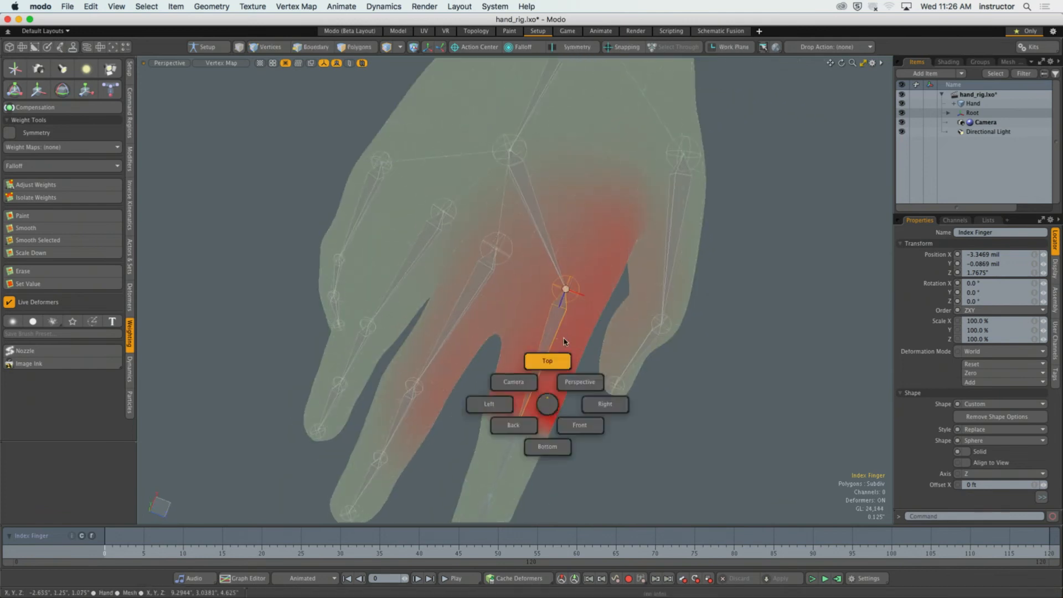
{"action": "left_click", "coordinate": [565, 341]}
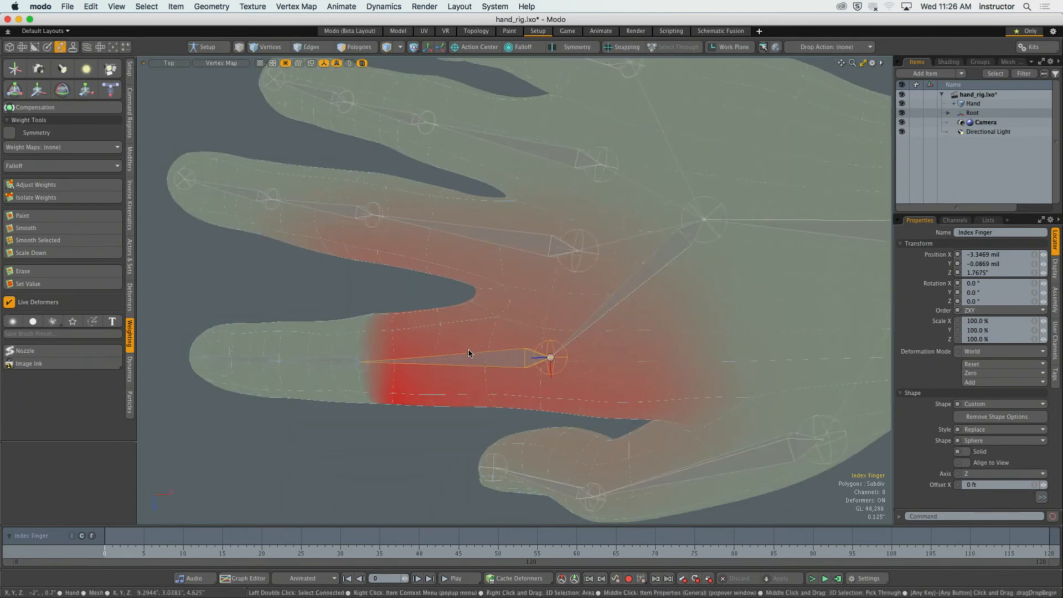
{"action": "key", "text": "3"}
{"action": "mouse_move", "coordinate": [415, 319]}
{"action": "left_mouse_down"}
{"action": "mouse_move", "coordinate": [415, 379]}
{"action": "mouse_move", "coordinate": [471, 343]}
{"action": "mouse_move", "coordinate": [453, 374]}
{"action": "mouse_move", "coordinate": [464, 353]}
{"action": "left_mouse_up"}
{"action": "mouse_move", "coordinate": [485, 299]}
{"action": "left_mouse_down", "text": "shift"}
{"action": "mouse_move", "coordinate": [503, 396]}
{"action": "mouse_move", "coordinate": [486, 364]}
{"action": "left_mouse_up", "text": "shift"}
{"action": "left_click_drag", "start_coordinate": [541, 294], "coordinate": [534, 384], "text": "shift"}
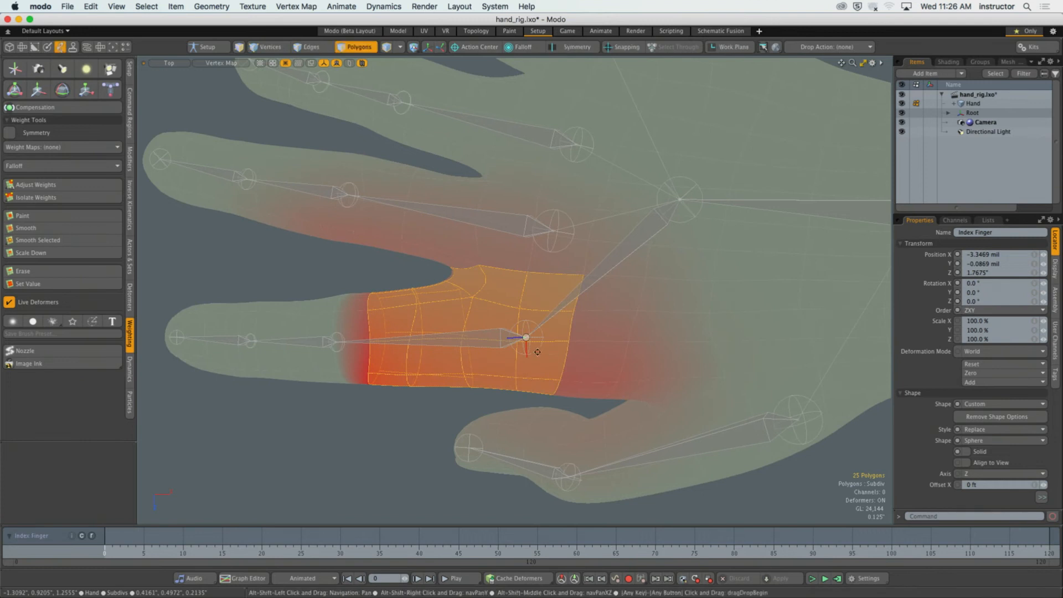
{"action": "mouse_move", "coordinate": [603, 323]}
{"action": "left_mouse_down", "text": "shift"}
{"action": "mouse_move", "coordinate": [584, 382]}
{"action": "mouse_move", "coordinate": [447, 263]}
{"action": "mouse_move", "coordinate": [454, 277]}
{"action": "left_mouse_up", "text": "shift"}
{"action": "mouse_move", "coordinate": [525, 339]}
{"action": "left_mouse_down", "text": "shift"}
{"action": "mouse_move", "coordinate": [521, 367]}
{"action": "mouse_move", "coordinate": [588, 347]}
{"action": "mouse_move", "coordinate": [530, 270]}
{"action": "left_mouse_up", "text": "shift"}
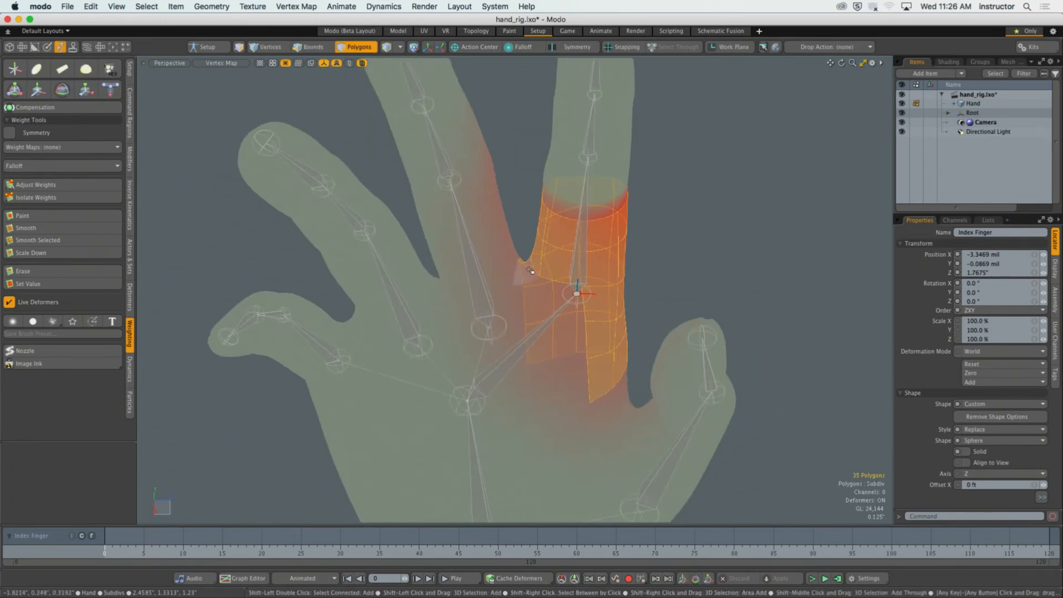
{"action": "mouse_move", "coordinate": [566, 300]}
{"action": "left_mouse_down", "text": "shift"}
{"action": "mouse_move", "coordinate": [573, 369]}
{"action": "mouse_move", "coordinate": [560, 378]}
{"action": "mouse_move", "coordinate": [512, 376]}
{"action": "left_mouse_up", "text": "shift"}
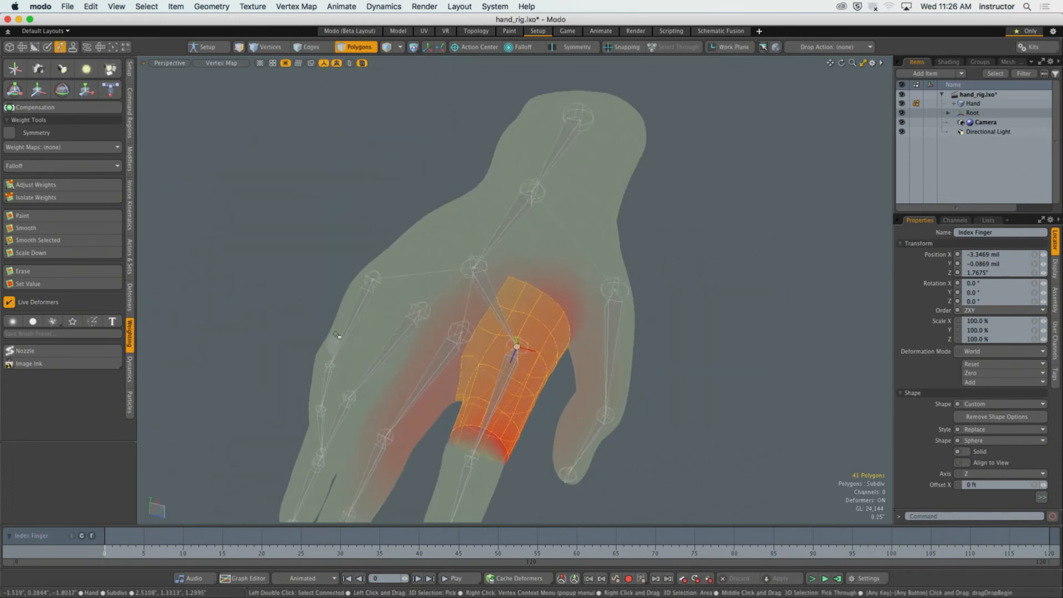
Set the base joint's weight on the selected knuckle and base-segment polygons to 100% with Adjust Weights.
{"action": "left_click", "coordinate": [83, 185]}
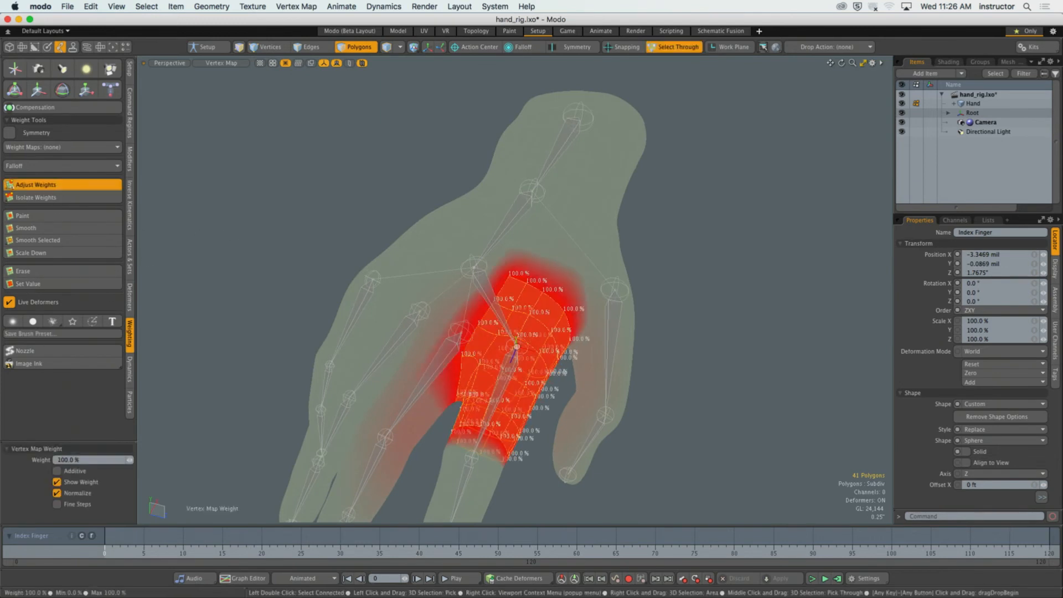
{"action": "left_click_drag", "start_coordinate": [212, 229], "coordinate": [267, 253], "text": "alt"}
{"action": "key", "text": "space"}
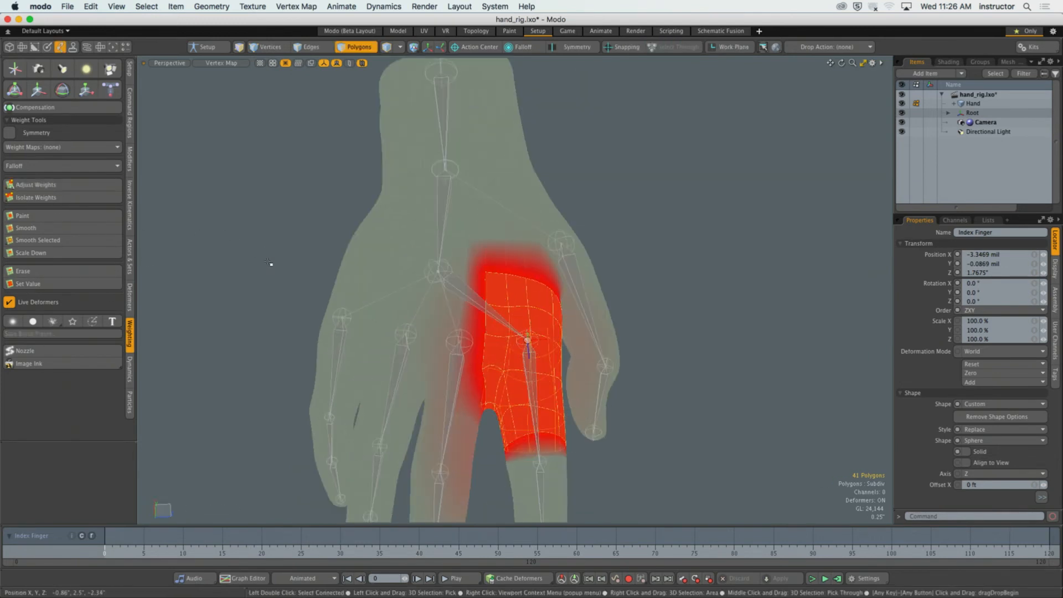
Invert the polygon selection, remove the base joint's weight from the rest of the hand with Adjust Weights, and clear the selection.
{"action": "key", "text": "]"}
{"action": "left_click", "coordinate": [83, 185]}
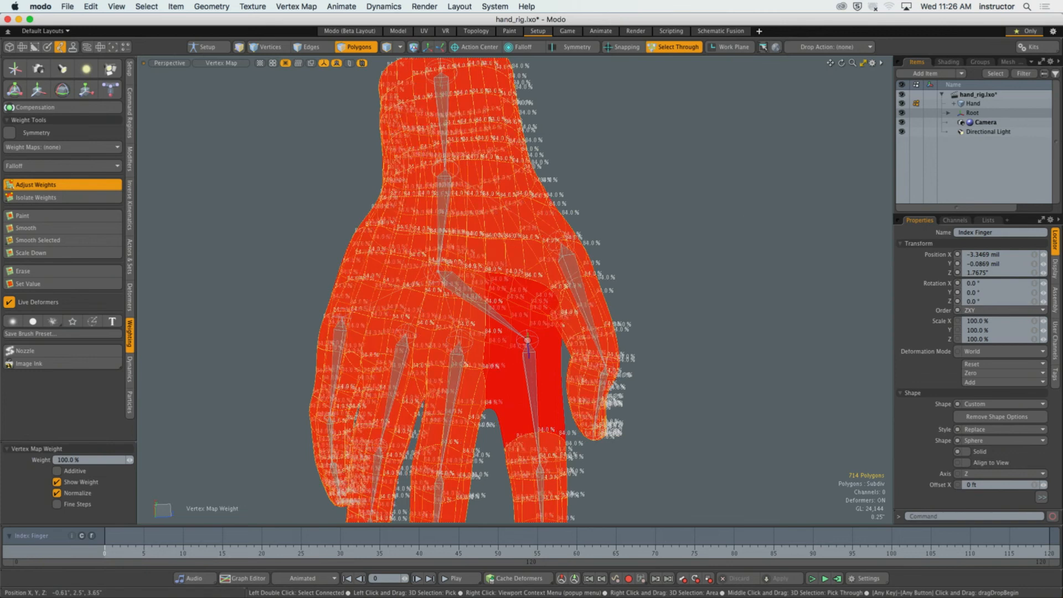
{"action": "left_click_drag", "start_coordinate": [798, 218], "coordinate": [654, 280]}
{"action": "key", "text": "space"}
{"action": "left_click", "coordinate": [766, 226]}
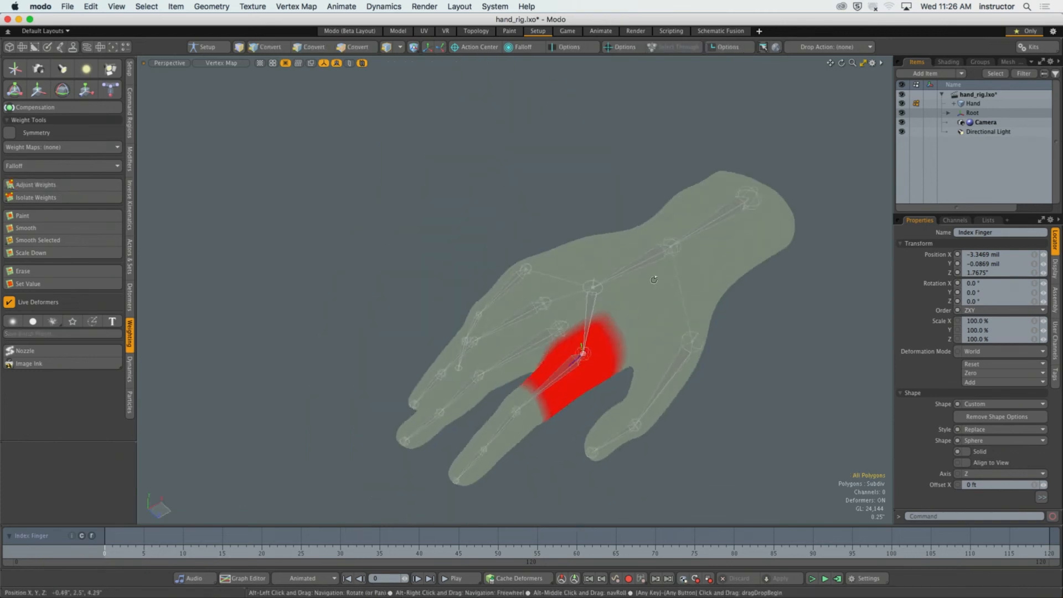
Test the index finger's base joint with the Transform tool, undo the changes and deselect the joint.
{"action": "key", "text": "5"}
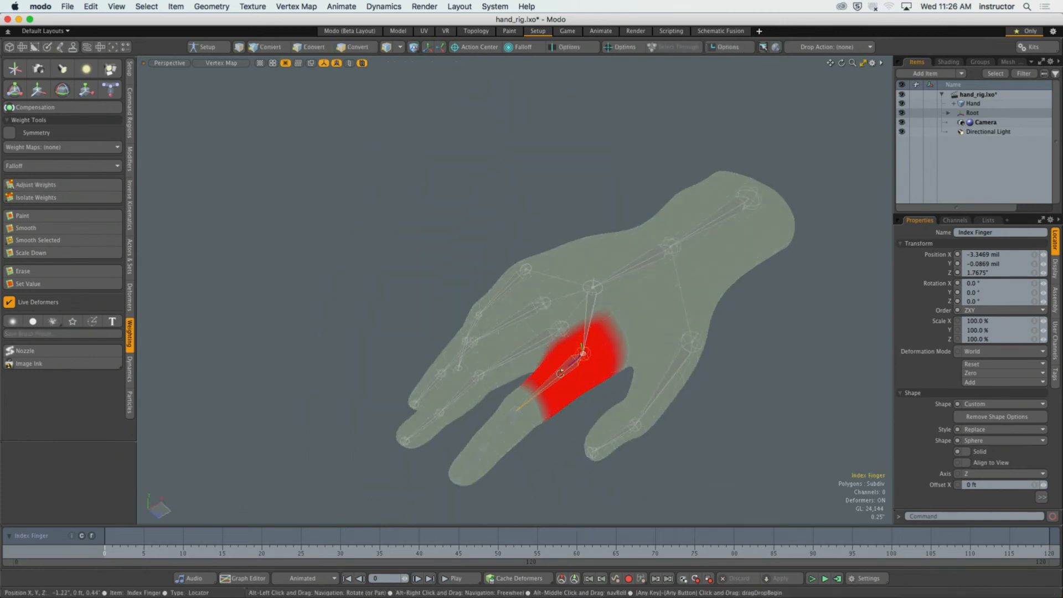
{"action": "scroll", "coordinate": [572, 369], "scroll_direction": "up", "scroll_amount": 3}
{"action": "left_click_drag", "start_coordinate": [572, 370], "coordinate": [741, 354], "text": "alt"}
{"action": "key", "text": "y"}
{"action": "key", "text": "super+z"}
{"action": "key", "text": "super+z"}
{"action": "left_click", "coordinate": [741, 355]}
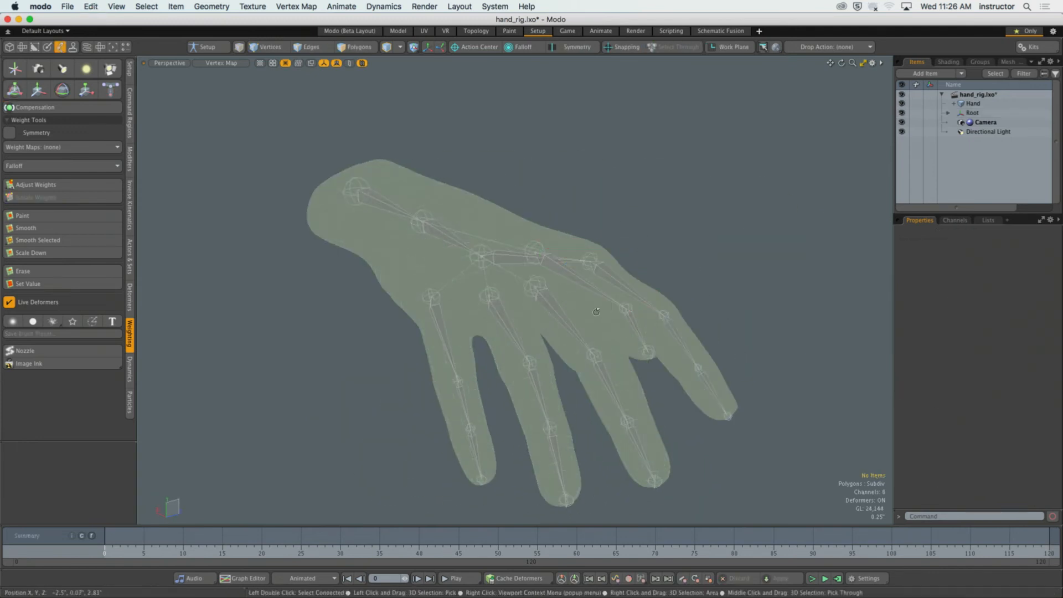
Select the index finger's base joint and the ring of polygons around the finger at its middle joint.
{"action": "left_click_drag", "start_coordinate": [464, 253], "coordinate": [418, 263], "text": "alt"}
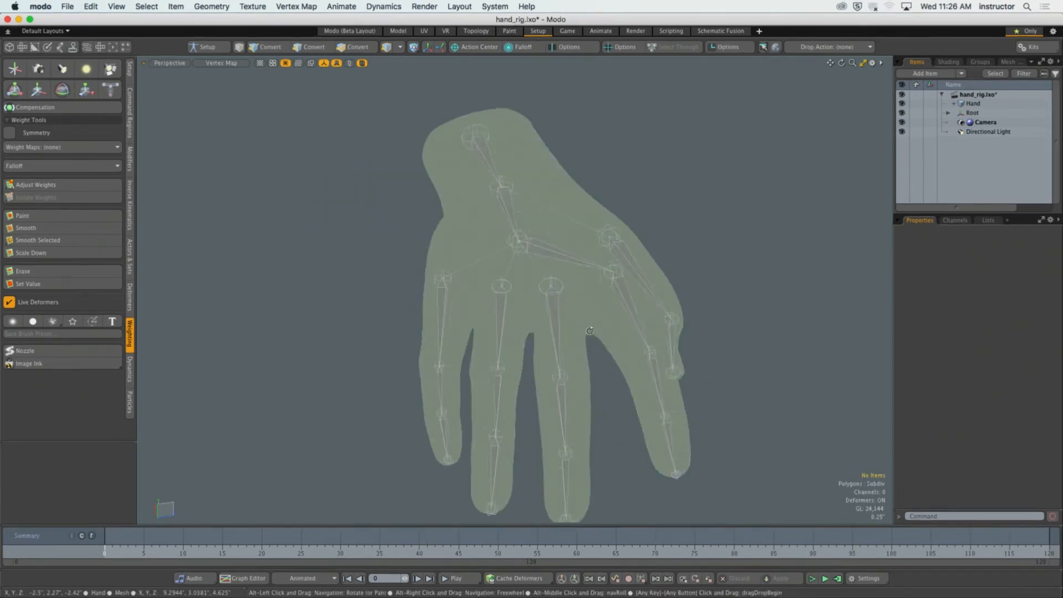
{"action": "mouse_move", "coordinate": [628, 271]}
{"action": "left_mouse_down", "text": "alt"}
{"action": "mouse_move", "coordinate": [586, 287]}
{"action": "mouse_move", "coordinate": [580, 314]}
{"action": "mouse_move", "coordinate": [597, 333]}
{"action": "mouse_move", "coordinate": [516, 343]}
{"action": "mouse_move", "coordinate": [537, 382]}
{"action": "mouse_move", "coordinate": [598, 376]}
{"action": "mouse_move", "coordinate": [603, 357]}
{"action": "mouse_move", "coordinate": [586, 382]}
{"action": "left_mouse_up", "text": "alt"}
{"action": "left_click", "coordinate": [580, 315]}
{"action": "scroll", "coordinate": [601, 344], "scroll_direction": "up", "scroll_amount": 4}
{"action": "key", "text": "3"}
{"action": "key", "text": "super+z"}
{"action": "left_click", "coordinate": [591, 363], "text": "shift"}
{"action": "left_click_drag", "start_coordinate": [585, 382], "coordinate": [434, 349], "text": "alt"}
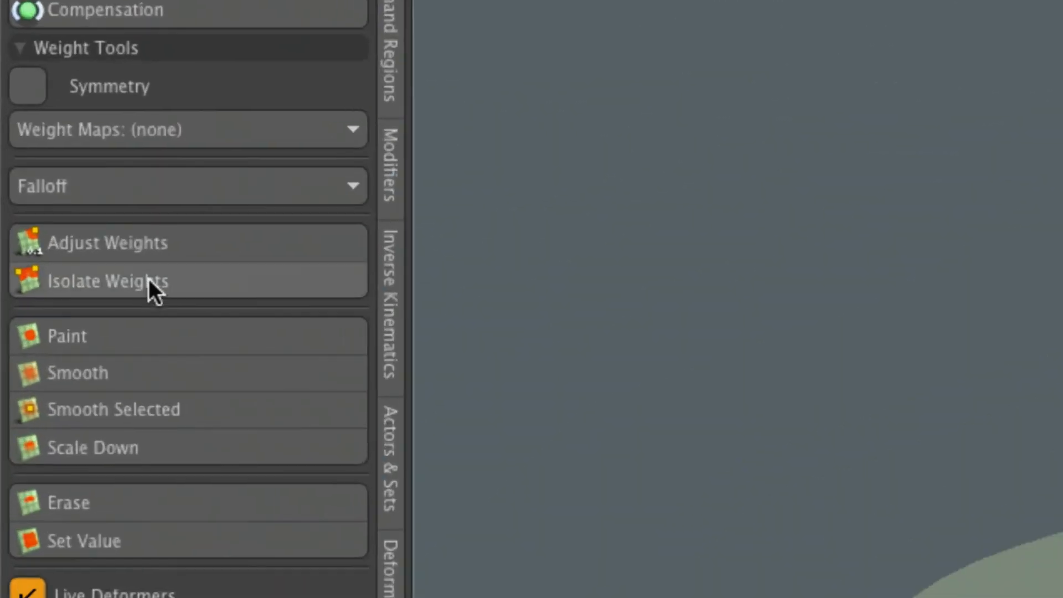
Set the weight of the selected polygon ring at the middle joint to 100% with Adjust Weights.
{"action": "left_click", "coordinate": [75, 198]}
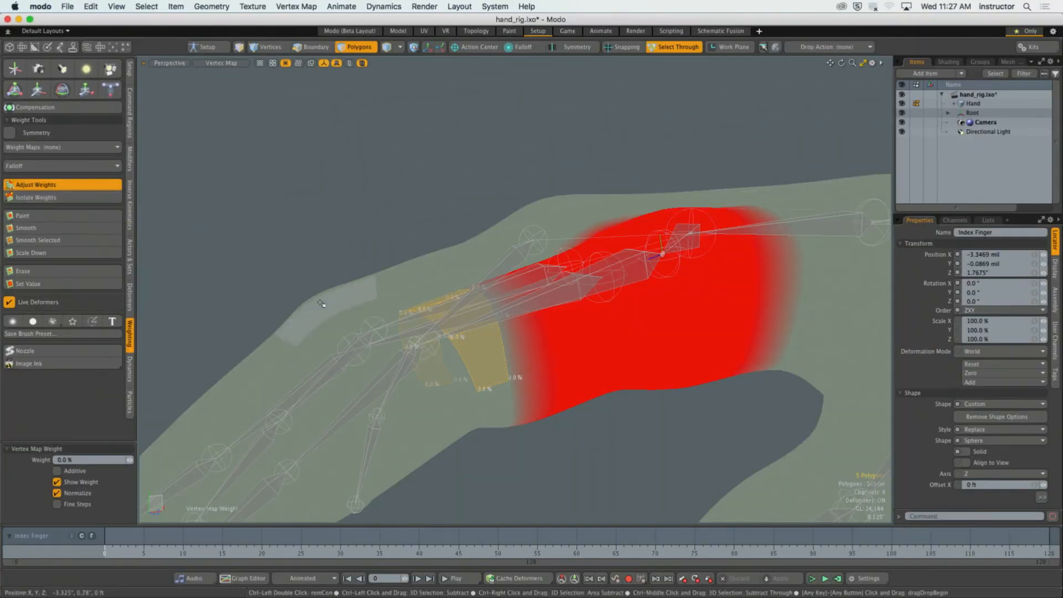
{"action": "left_click_drag", "start_coordinate": [620, 474], "coordinate": [720, 570], "text": "alt"}
{"action": "left_click_drag", "start_coordinate": [719, 570], "coordinate": [839, 524], "text": "alt+shift"}
{"action": "left_click_drag", "start_coordinate": [440, 327], "coordinate": [688, 354], "text": "alt"}
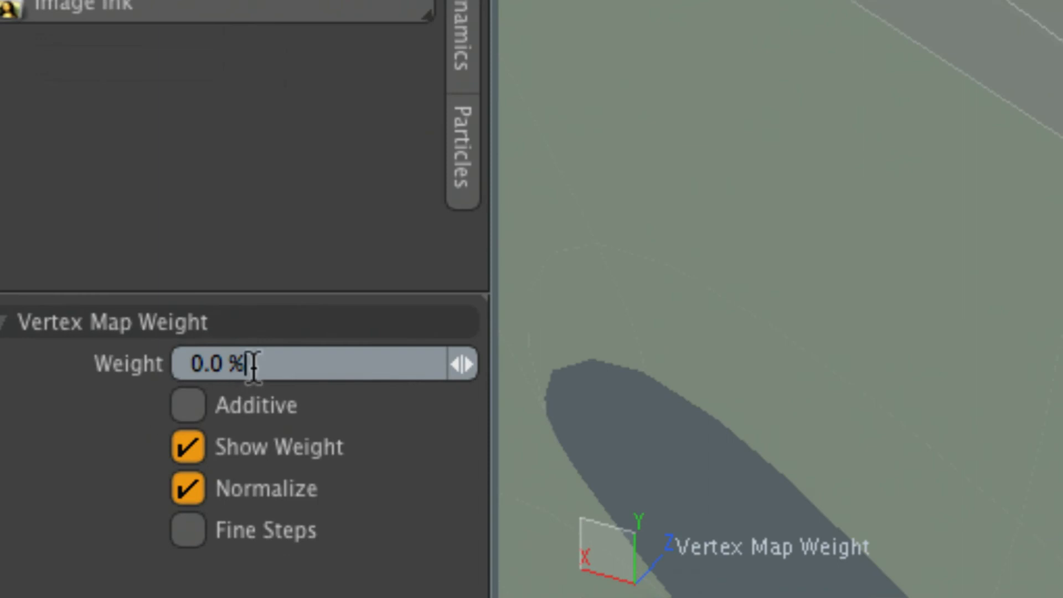
{"action": "left_click", "coordinate": [178, 402]}
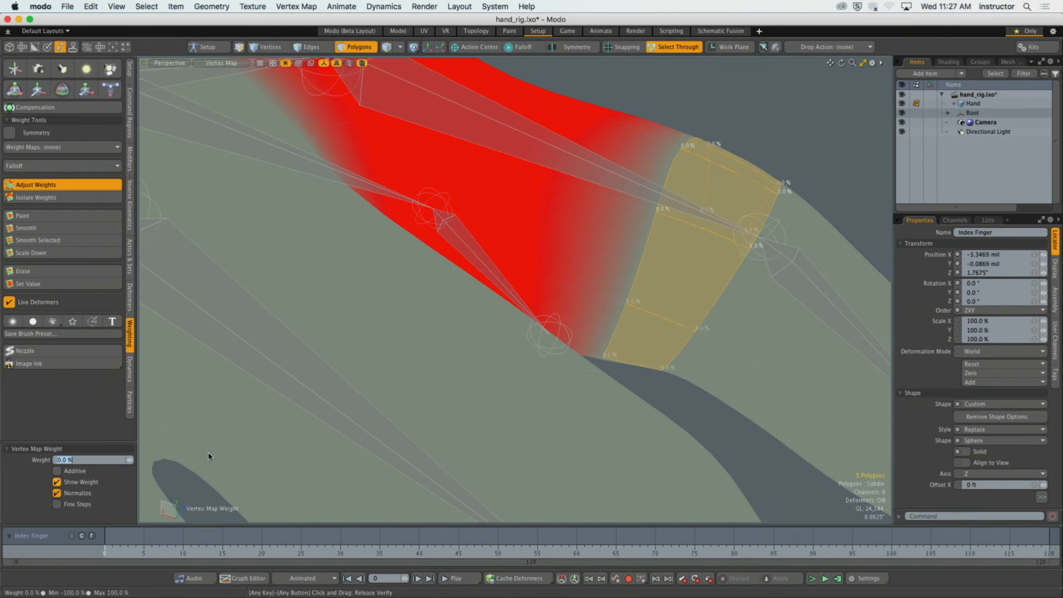
{"action": "type", "text": "100"}
{"action": "key", "text": "Return"}
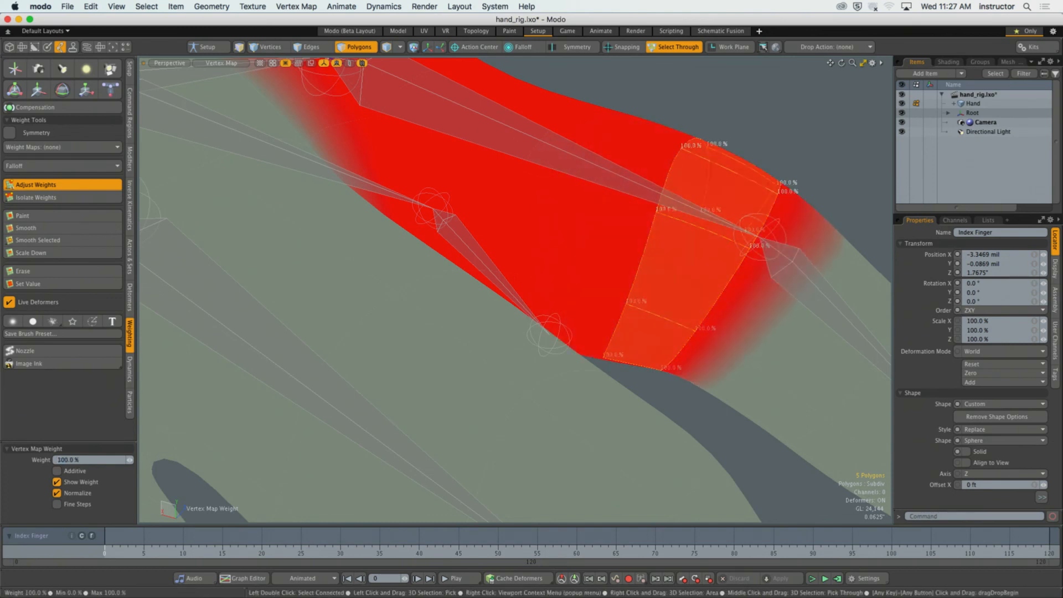
Lower the polygon ring's weight to 40% and clear the polygon selection.
{"action": "mouse_move", "coordinate": [129, 460]}
{"action": "left_mouse_down"}
{"action": "mouse_move", "coordinate": [74, 460]}
{"action": "mouse_move", "coordinate": [106, 460]}
{"action": "mouse_move", "coordinate": [96, 460]}
{"action": "left_mouse_up"}
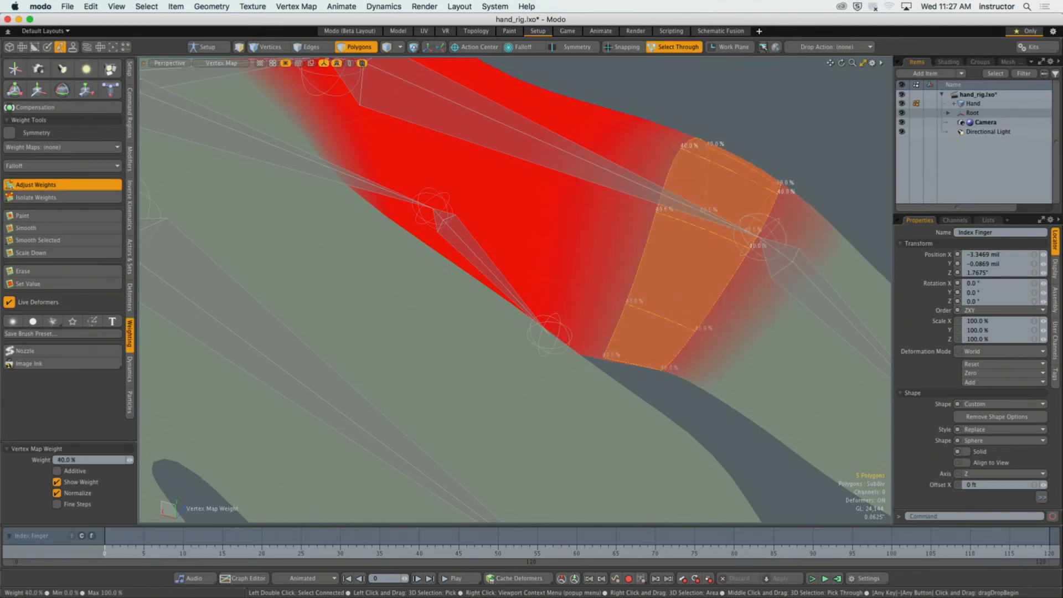
{"action": "left_click_drag", "start_coordinate": [421, 266], "coordinate": [611, 276], "text": "alt"}
{"action": "key", "text": "space"}
{"action": "scroll", "coordinate": [744, 253], "scroll_direction": "down", "scroll_amount": 5}
{"action": "left_click", "coordinate": [622, 274]}
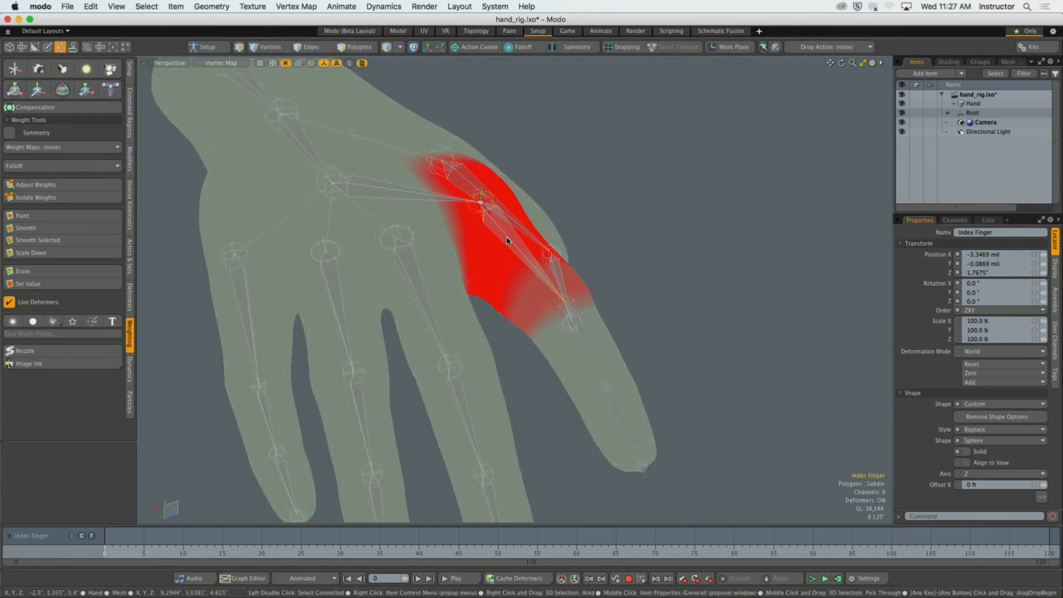
Check the index finger's joints with the Transform tool, and rotate its base joint 53° on X to test the weighting.
{"action": "left_click_drag", "start_coordinate": [516, 255], "coordinate": [525, 267], "text": "alt"}
{"action": "key", "text": "y"}
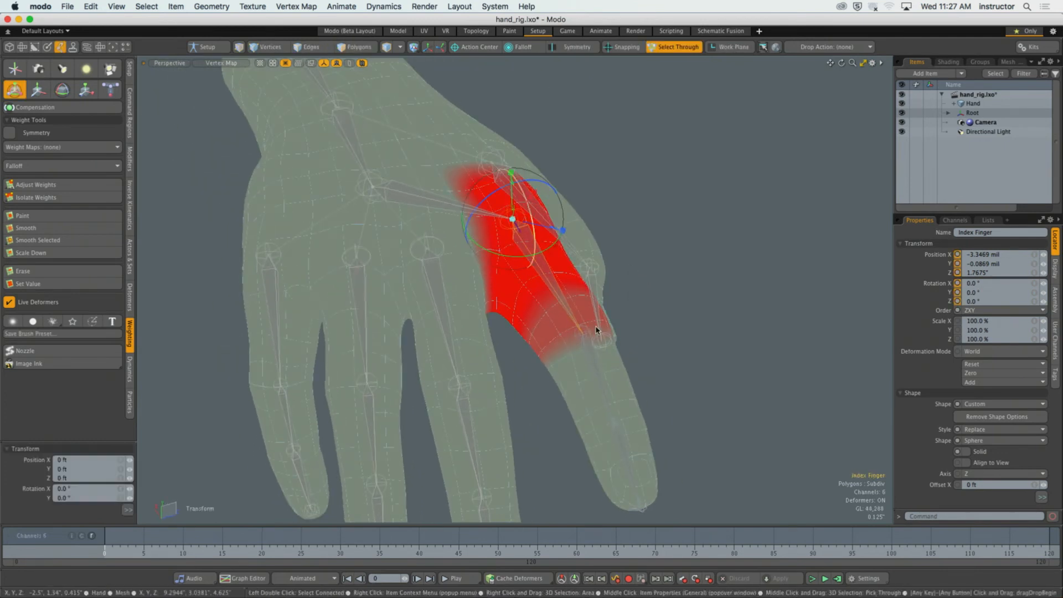
{"action": "left_click_drag", "start_coordinate": [596, 329], "coordinate": [564, 356], "text": "alt"}
{"action": "left_click", "coordinate": [575, 373]}
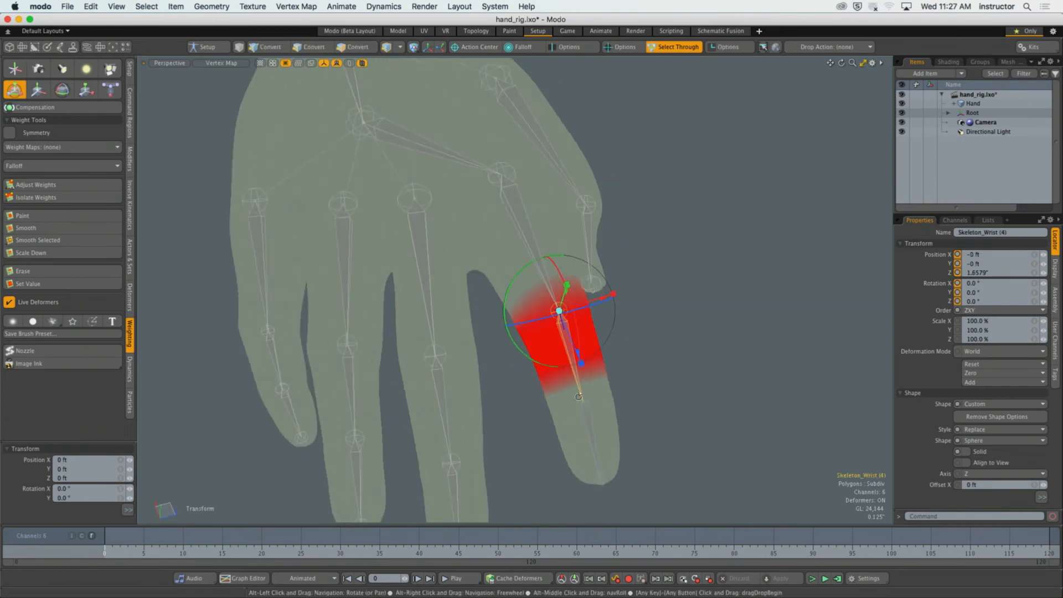
{"action": "left_click", "coordinate": [586, 426]}
{"action": "left_click", "coordinate": [570, 349]}
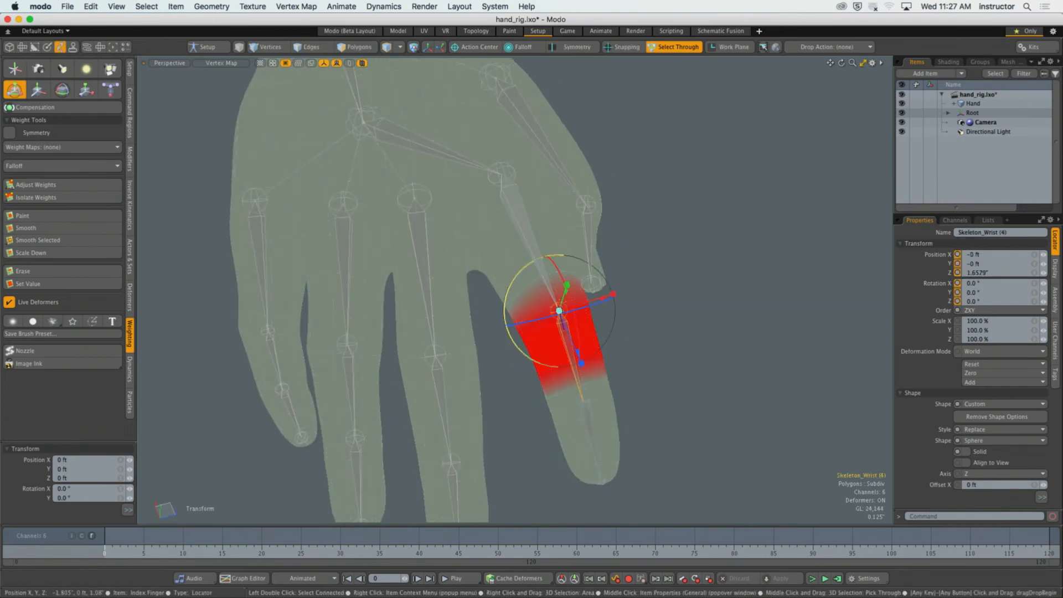
{"action": "left_click", "coordinate": [518, 247]}
{"action": "left_click_drag", "start_coordinate": [518, 248], "coordinate": [489, 107], "text": "alt"}
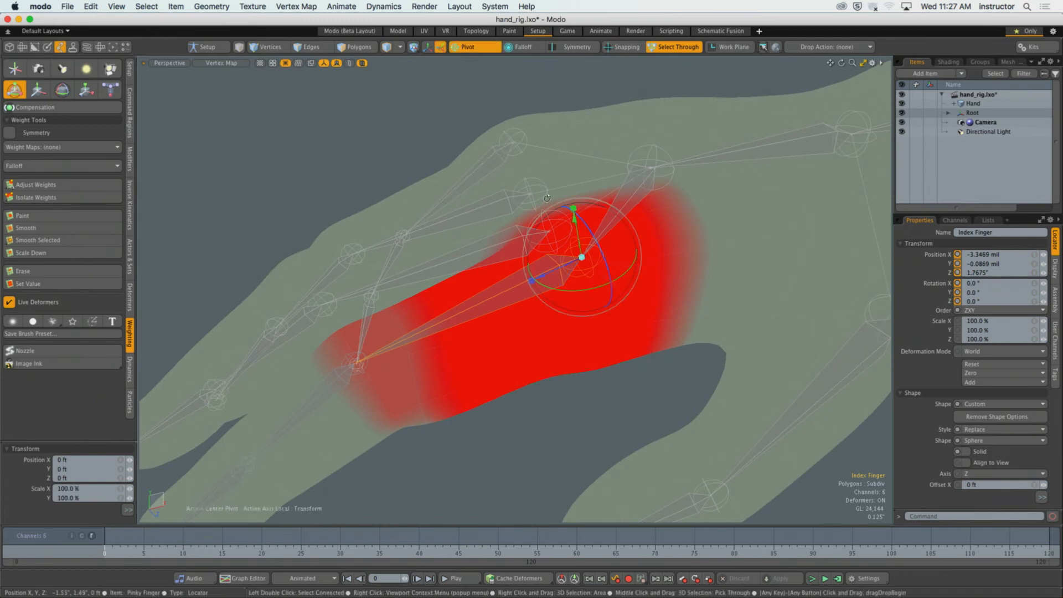
{"action": "left_click_drag", "start_coordinate": [536, 231], "coordinate": [470, 265]}
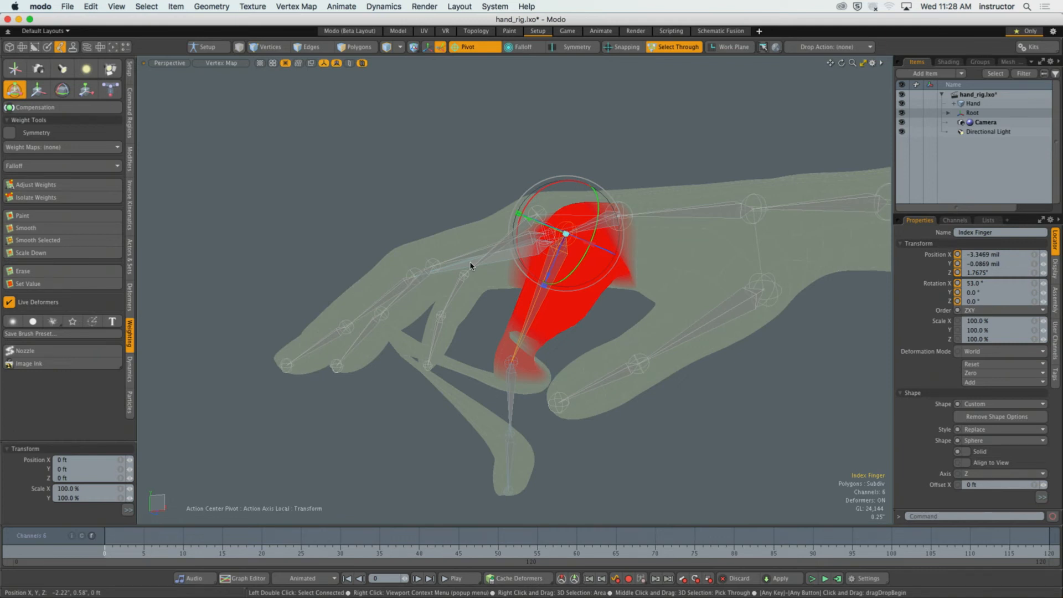
Select the middle finger's last joint and examine its influence on the bent index finger from several angles.
{"action": "left_click_drag", "start_coordinate": [460, 278], "coordinate": [447, 349], "text": "alt"}
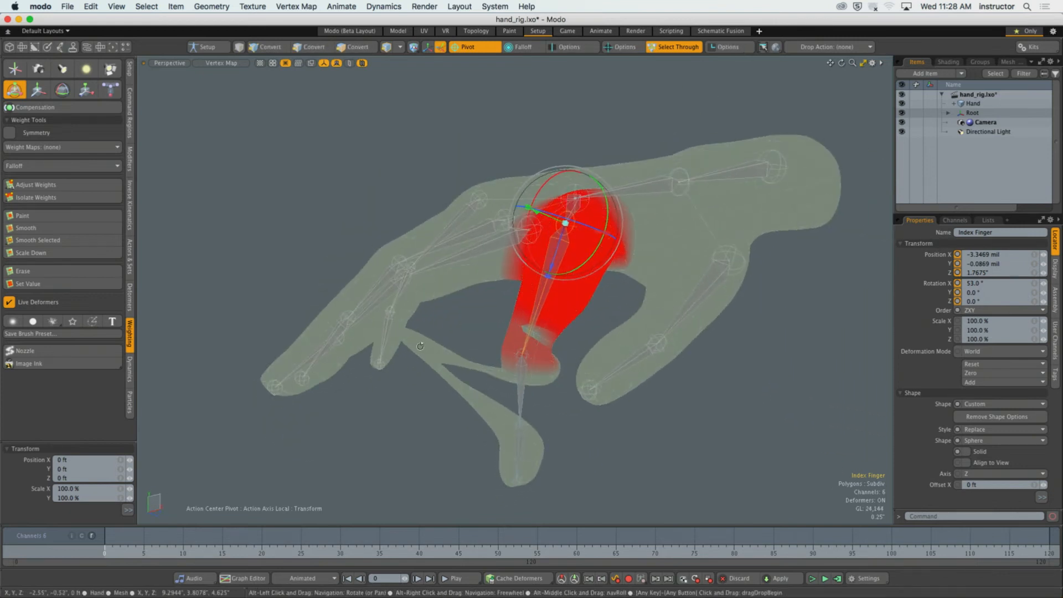
{"action": "left_click_drag", "start_coordinate": [365, 344], "coordinate": [417, 360], "text": "alt"}
{"action": "left_click", "coordinate": [332, 439]}
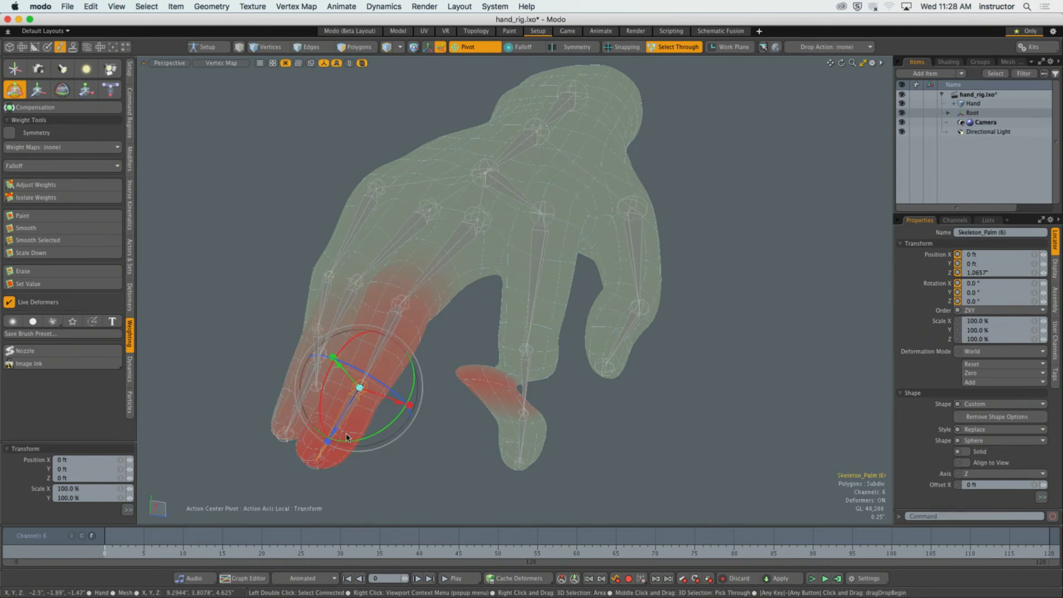
{"action": "mouse_move", "coordinate": [332, 439]}
{"action": "left_mouse_down", "text": "alt"}
{"action": "mouse_move", "coordinate": [565, 382]}
{"action": "mouse_move", "coordinate": [483, 413]}
{"action": "mouse_move", "coordinate": [537, 328]}
{"action": "left_mouse_up", "text": "alt"}
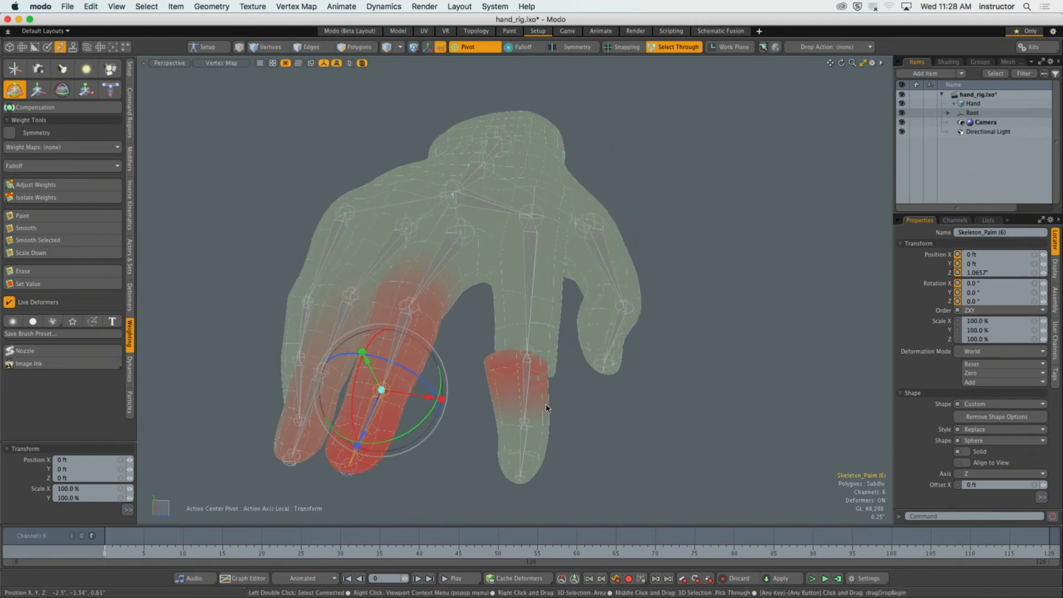
{"action": "left_click_drag", "start_coordinate": [539, 388], "coordinate": [376, 376], "text": "alt"}
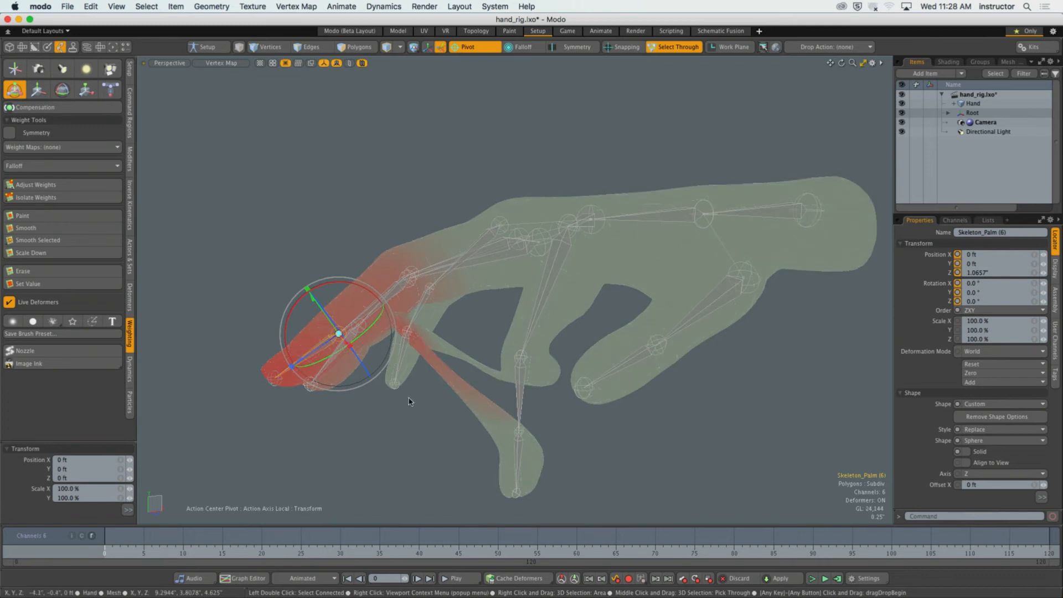
{"action": "left_click_drag", "start_coordinate": [409, 401], "coordinate": [528, 437], "text": "alt"}
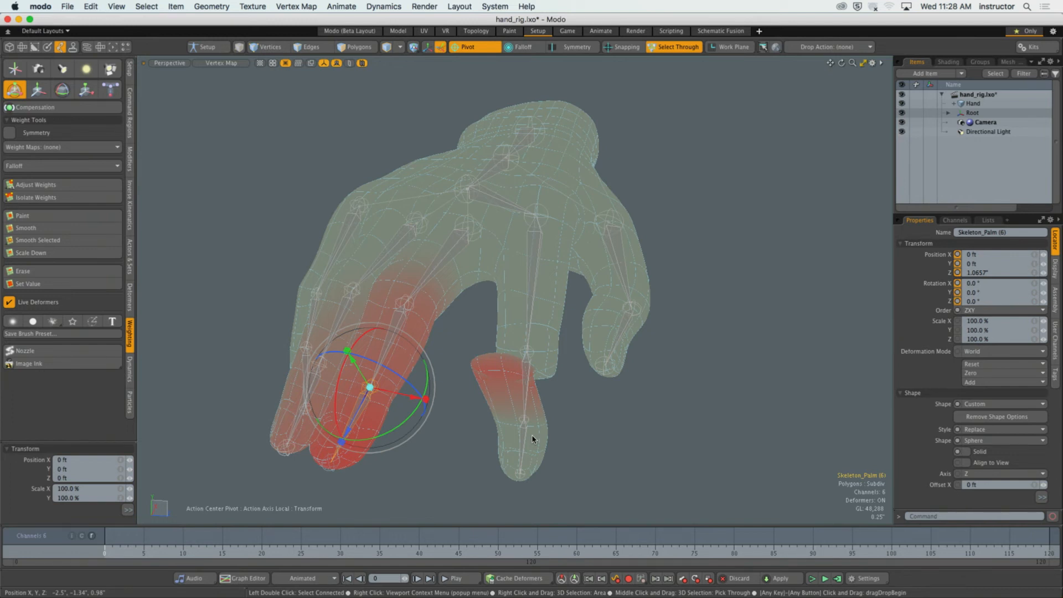
Select the middle finger's base joint and its other joints in turn to examine which areas of the hand they influence.
{"action": "left_click", "coordinate": [405, 316]}
{"action": "left_click", "coordinate": [449, 256]}
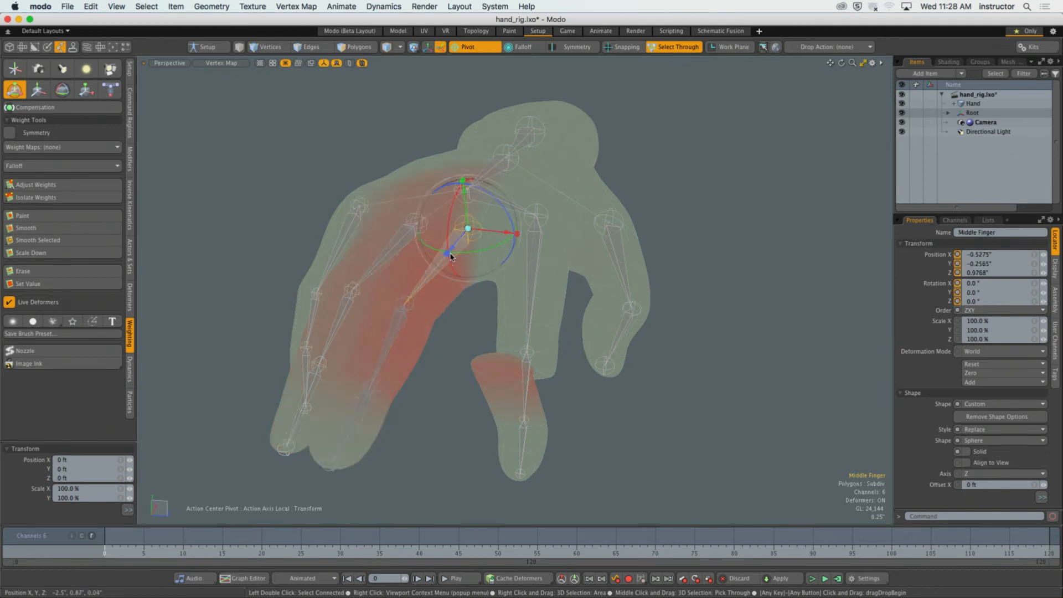
{"action": "left_click", "coordinate": [396, 326]}
{"action": "left_click", "coordinate": [355, 423]}
{"action": "left_click_drag", "start_coordinate": [379, 382], "coordinate": [626, 293], "text": "alt"}
{"action": "left_click", "coordinate": [403, 326]}
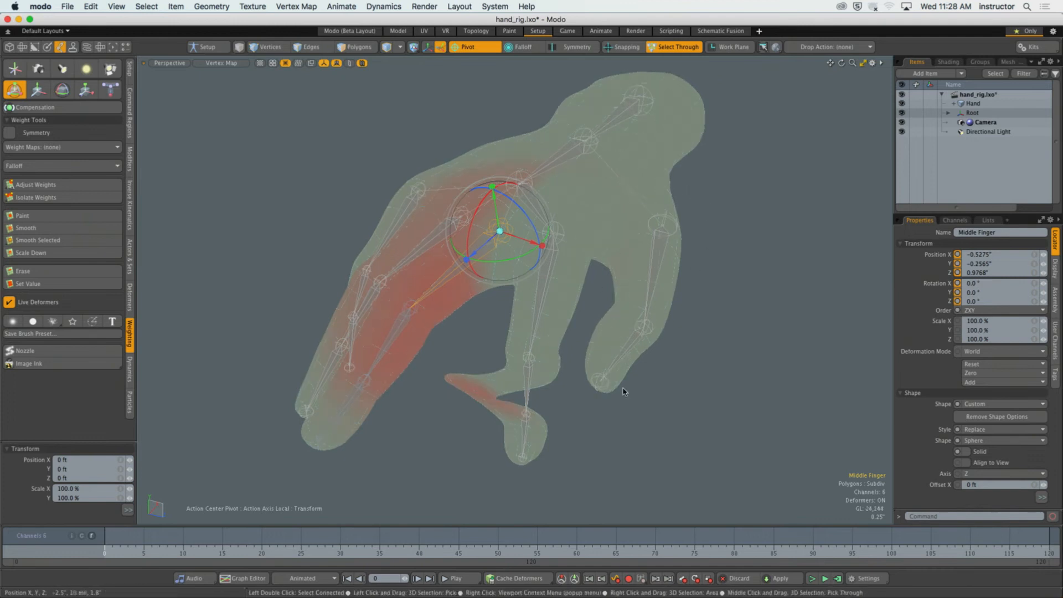
Select the polygons of the index finger's outer half and remove the middle finger base joint's weight there with Adjust Weights.
{"action": "left_click_drag", "start_coordinate": [625, 392], "coordinate": [570, 328], "text": "alt"}
{"action": "key", "text": "3"}
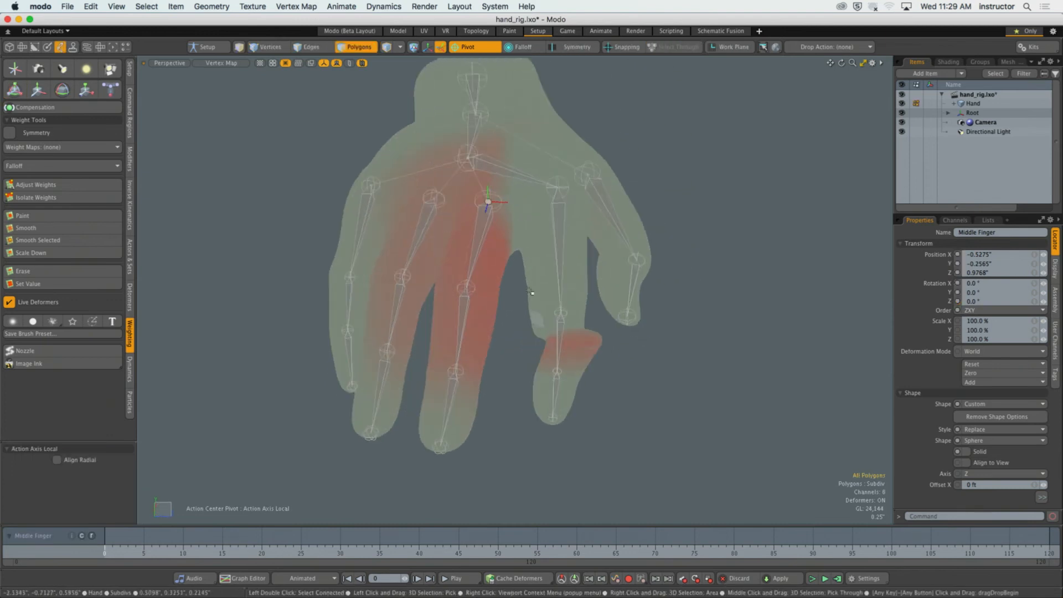
{"action": "right_click_drag", "start_coordinate": [528, 288], "coordinate": [674, 472]}
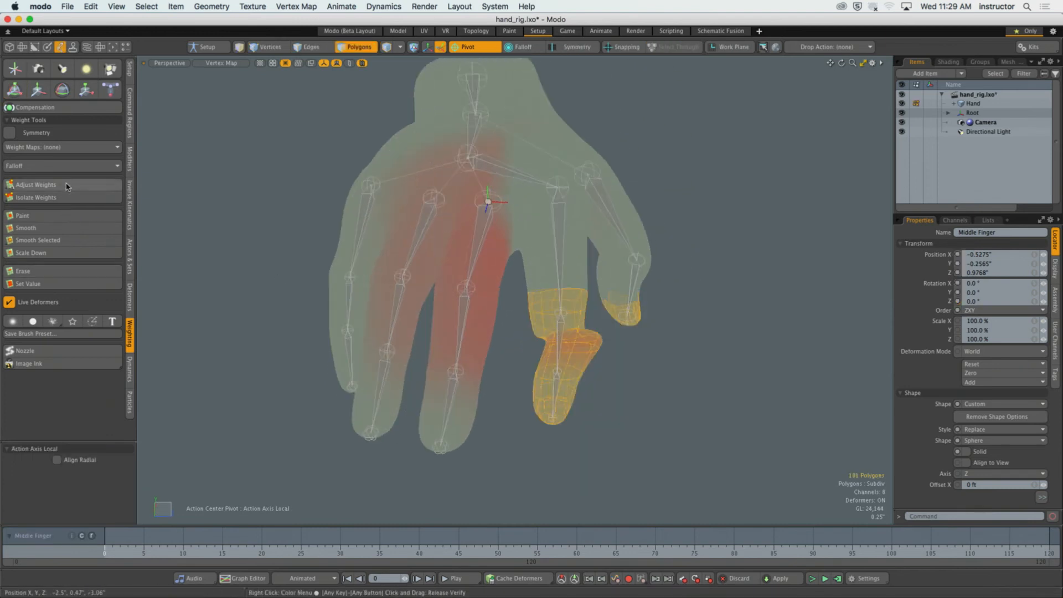
{"action": "left_click", "coordinate": [36, 184]}
{"action": "key", "text": "space"}
{"action": "left_click", "coordinate": [738, 264]}
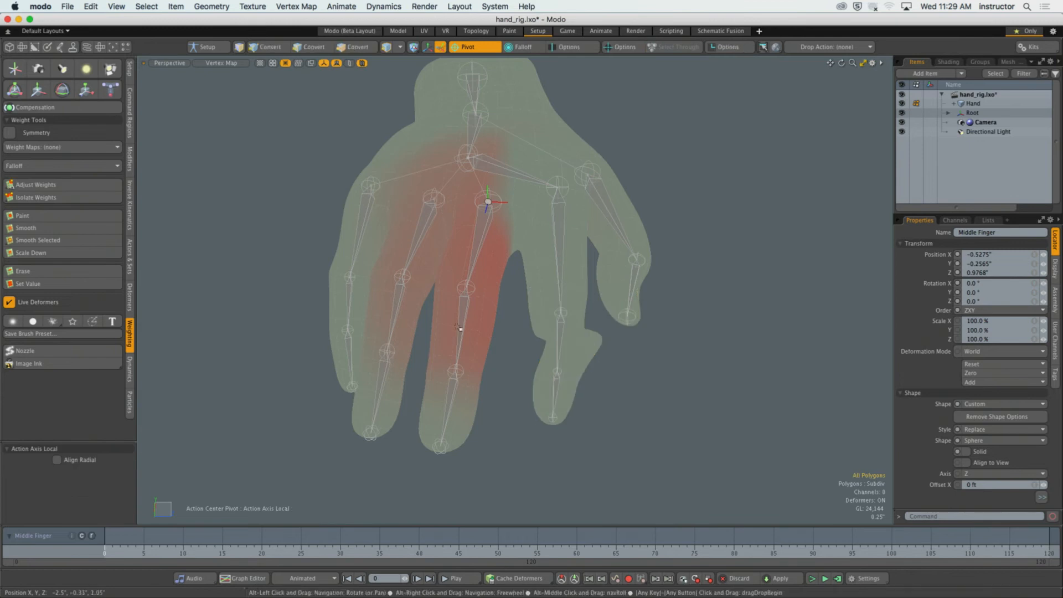
Select the middle finger's second joint and set its weight on the index finger's outer polygons to 0% with Adjust Weights.
{"action": "key", "text": "5"}
{"action": "left_click", "coordinate": [460, 318]}
{"action": "left_click_drag", "start_coordinate": [458, 319], "coordinate": [470, 320], "text": "alt"}
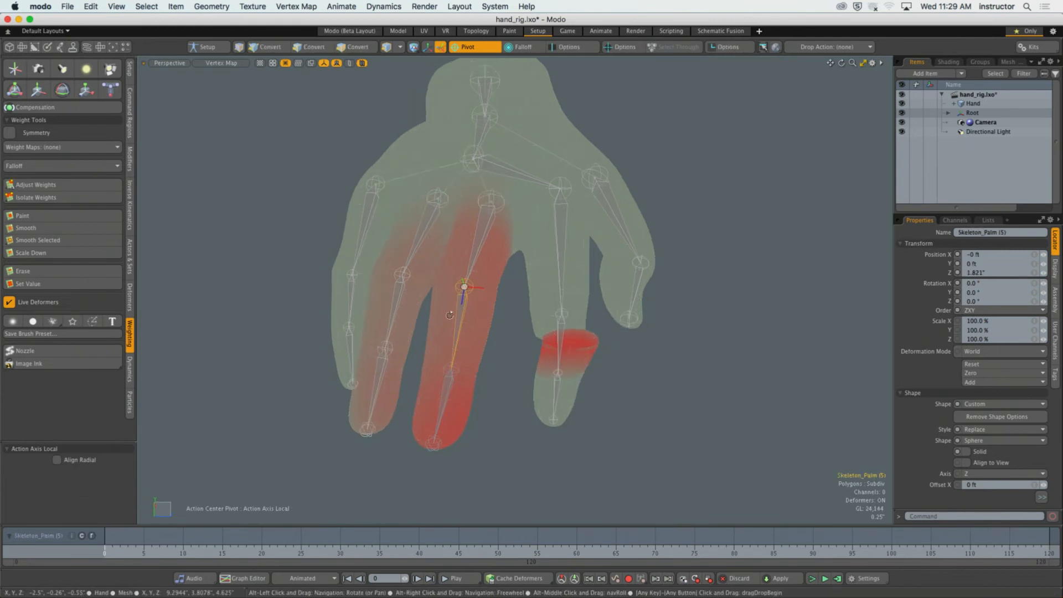
{"action": "key", "text": "3"}
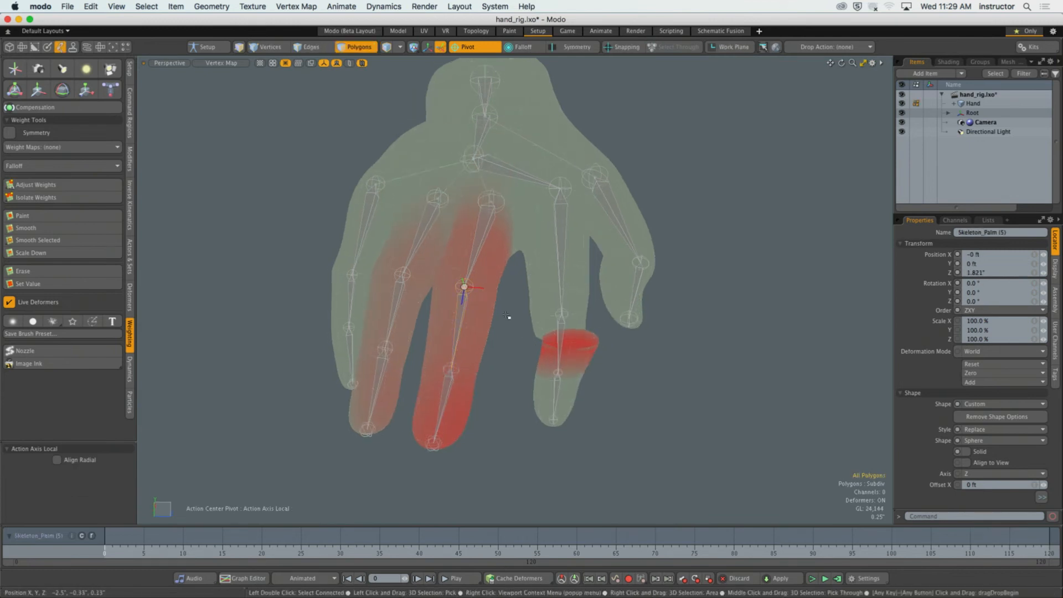
{"action": "right_click_drag", "start_coordinate": [514, 288], "coordinate": [669, 475]}
{"action": "left_click_drag", "start_coordinate": [679, 465], "coordinate": [600, 438], "text": "alt"}
{"action": "left_click", "coordinate": [44, 184]}
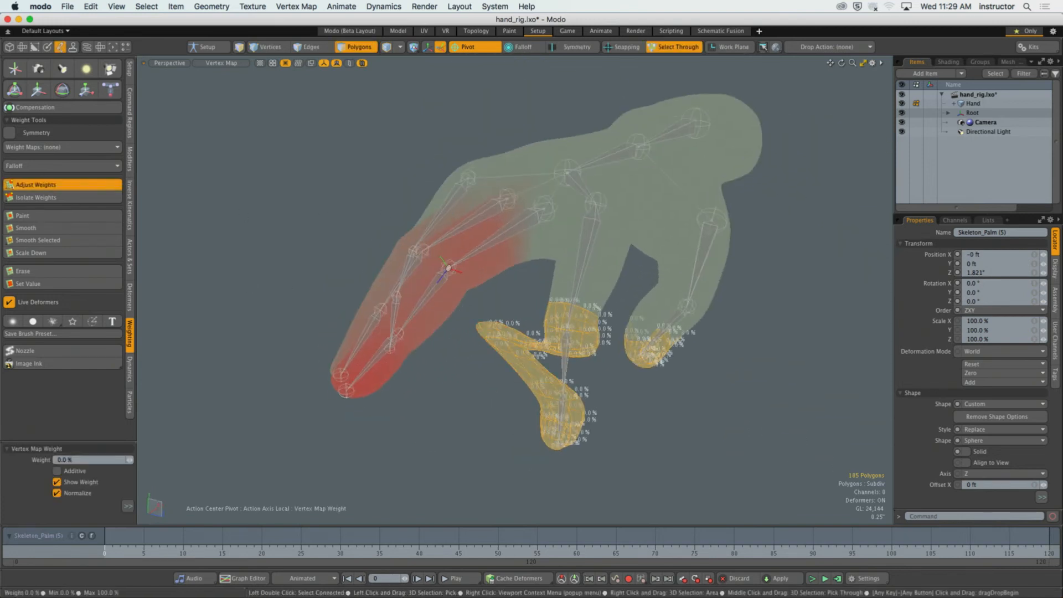
{"action": "left_click_drag", "start_coordinate": [476, 252], "coordinate": [515, 256], "text": "alt"}
{"action": "key", "text": "space"}
{"action": "left_click", "coordinate": [275, 245]}
{"action": "left_click_drag", "start_coordinate": [276, 246], "coordinate": [327, 265], "text": "alt"}
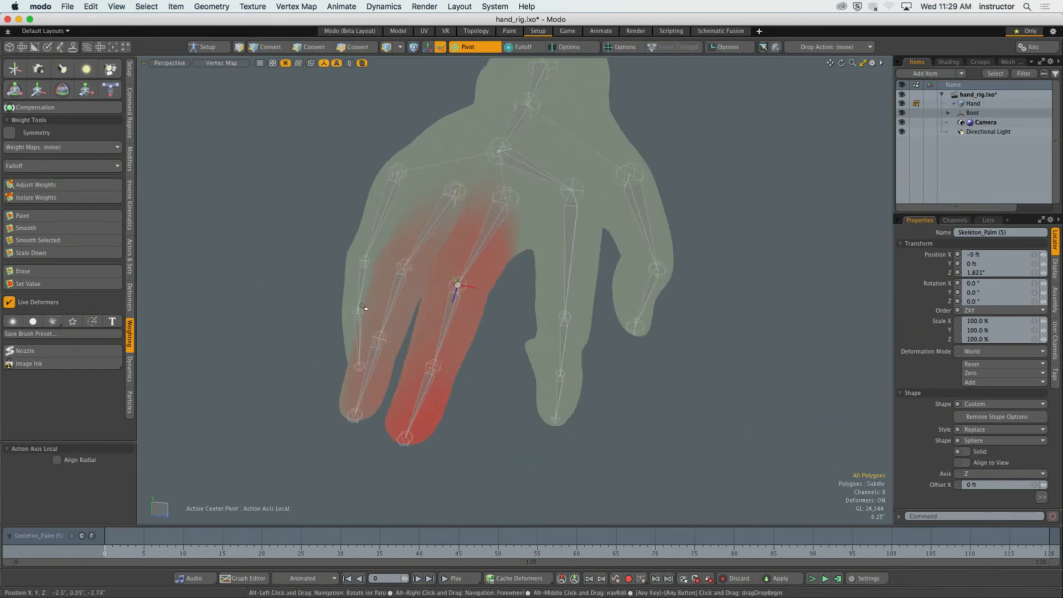
Select the middle finger's last joint and remove its weight from the index finger's outer polygons with Adjust Weights.
{"action": "key", "text": "5"}
{"action": "left_click", "coordinate": [426, 387]}
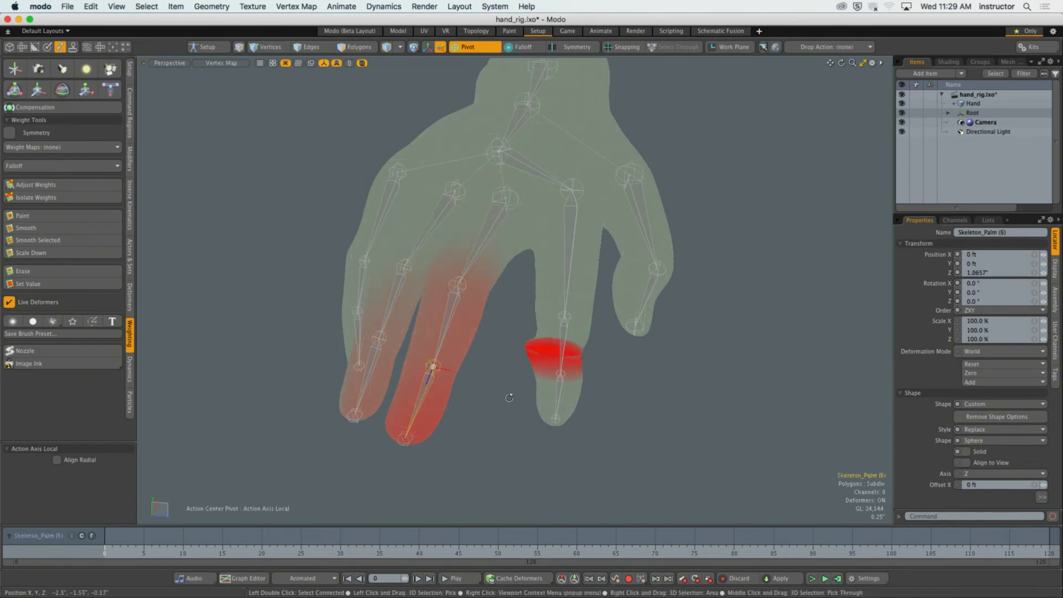
{"action": "left_click_drag", "start_coordinate": [509, 396], "coordinate": [547, 377], "text": "alt"}
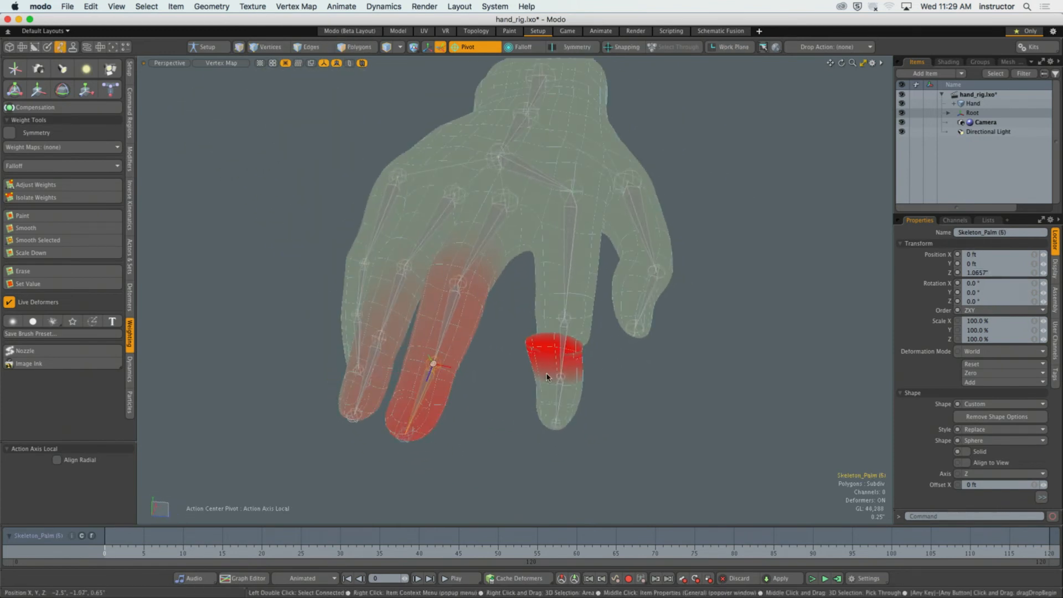
{"action": "key", "text": "3"}
{"action": "middle_click_drag", "start_coordinate": [543, 423], "coordinate": [501, 354]}
{"action": "left_click_drag", "start_coordinate": [476, 377], "coordinate": [509, 379], "text": "alt"}
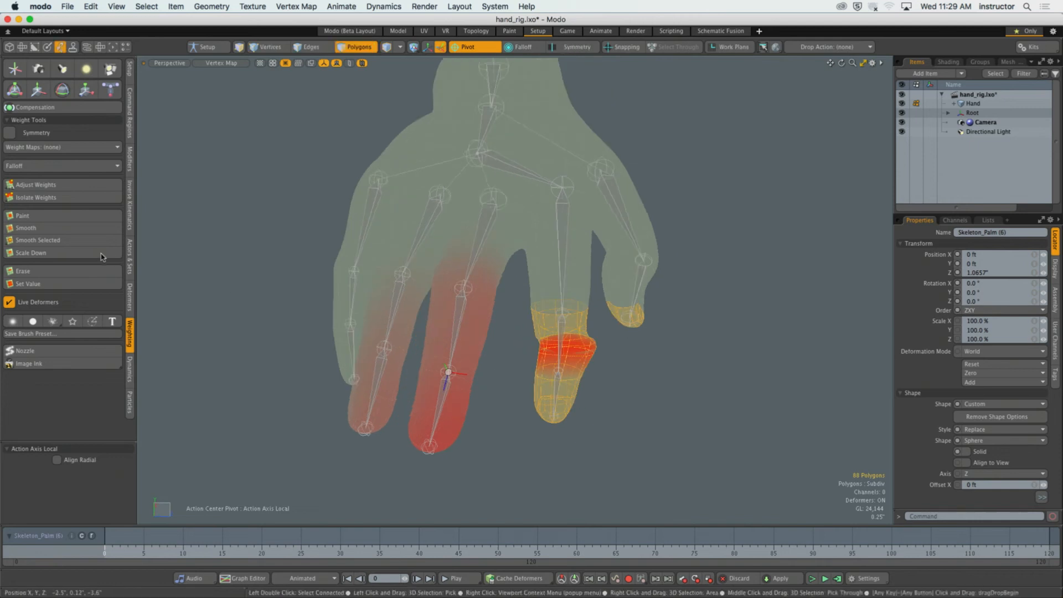
{"action": "left_click", "coordinate": [70, 184]}
{"action": "left_click_drag", "start_coordinate": [499, 321], "coordinate": [337, 233], "text": "alt"}
{"action": "key", "text": "q"}
{"action": "left_click", "coordinate": [323, 216]}
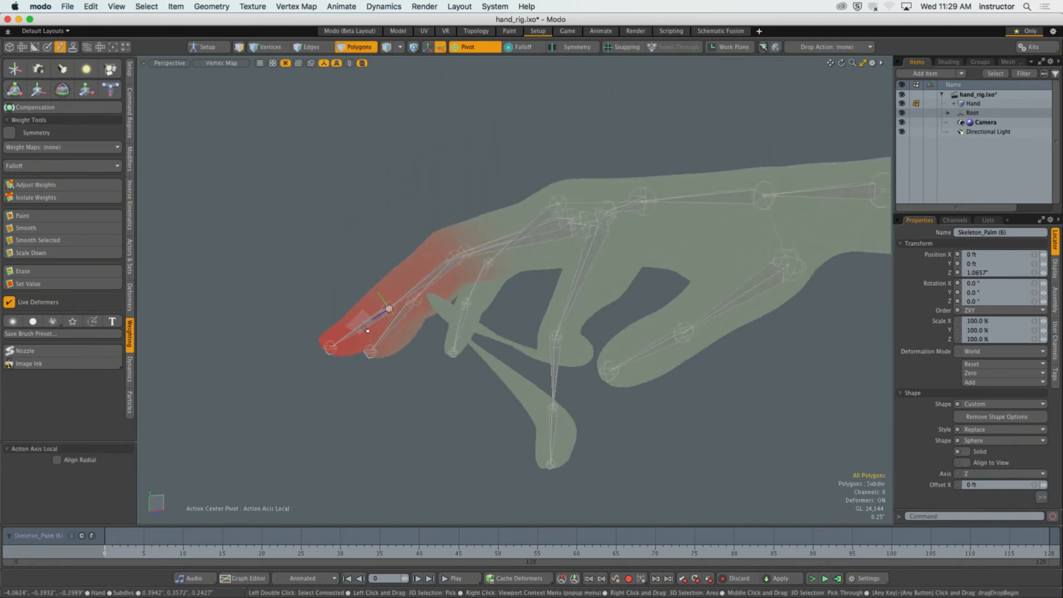
Recheck the middle finger's base joint, and reset the index finger base joint's X rotation to 0°.
{"action": "key", "text": "5"}
{"action": "left_click_drag", "start_coordinate": [331, 350], "coordinate": [407, 313], "text": "alt"}
{"action": "left_click", "coordinate": [462, 269]}
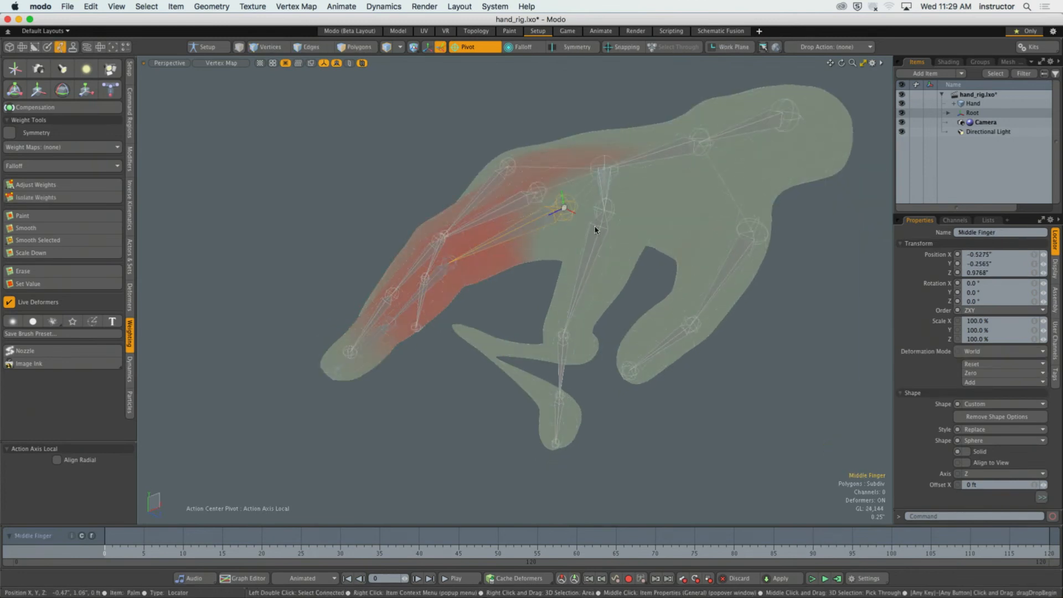
{"action": "left_click", "coordinate": [588, 270]}
{"action": "left_click_drag", "start_coordinate": [558, 363], "coordinate": [539, 352], "text": "alt"}
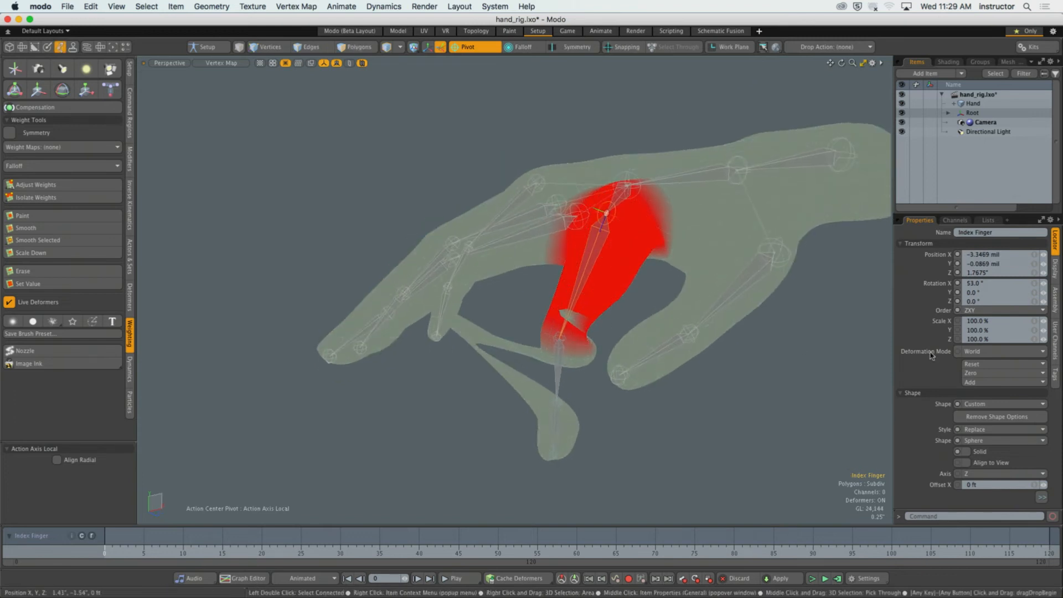
{"action": "left_click", "coordinate": [986, 286]}
{"action": "type", "text": "0"}
{"action": "key", "text": "Return"}
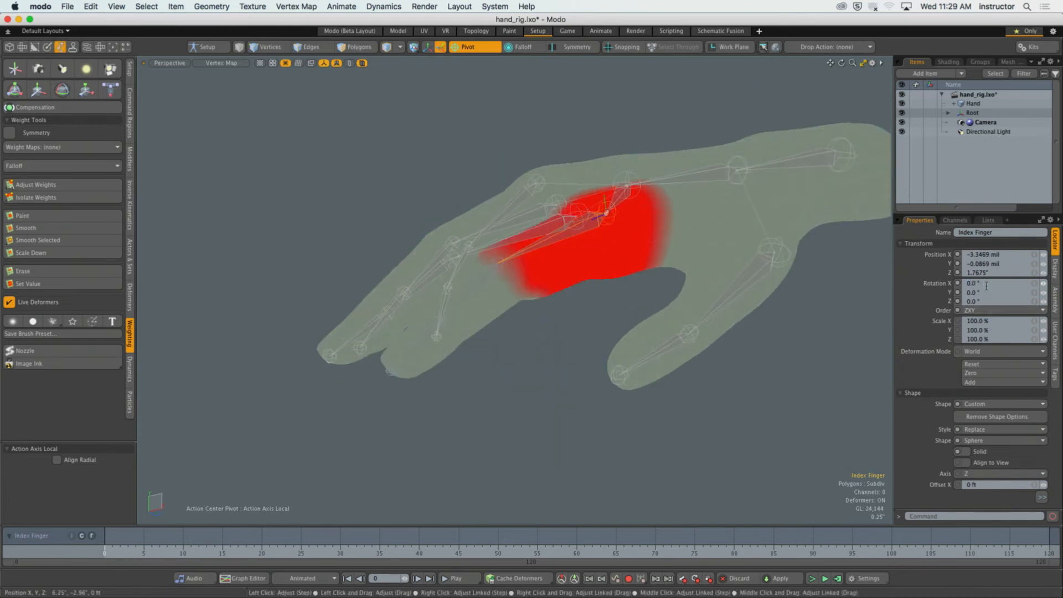
Extend the index finger base joint's full weighting over the polygon ring just before the second joint using Adjust Weights.
{"action": "left_click", "coordinate": [548, 392]}
{"action": "left_click_drag", "start_coordinate": [548, 392], "coordinate": [563, 211], "text": "alt"}
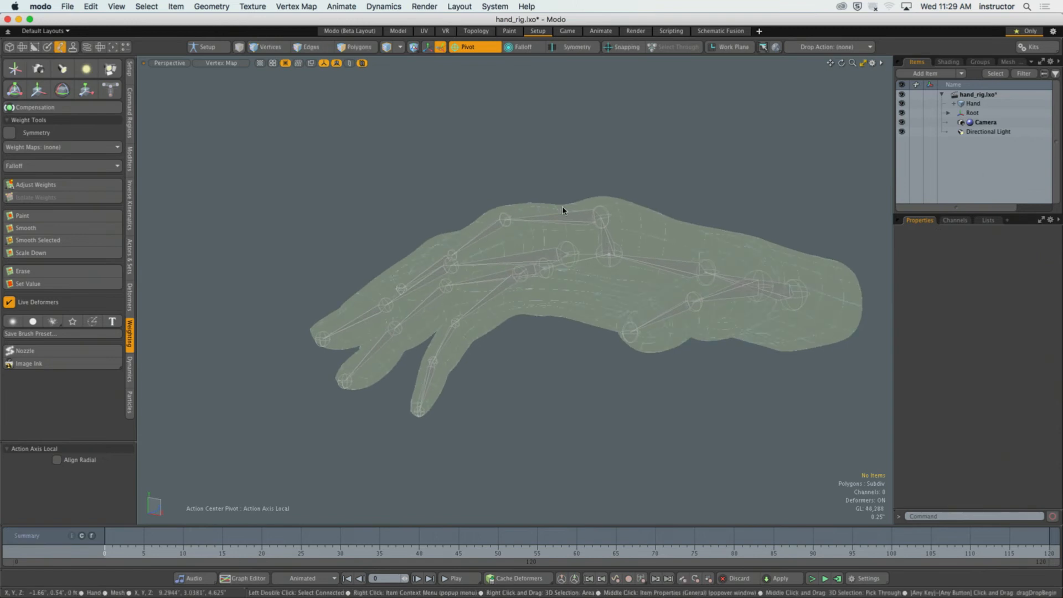
{"action": "left_click", "coordinate": [572, 218]}
{"action": "scroll", "coordinate": [572, 218], "scroll_direction": "up", "scroll_amount": 5}
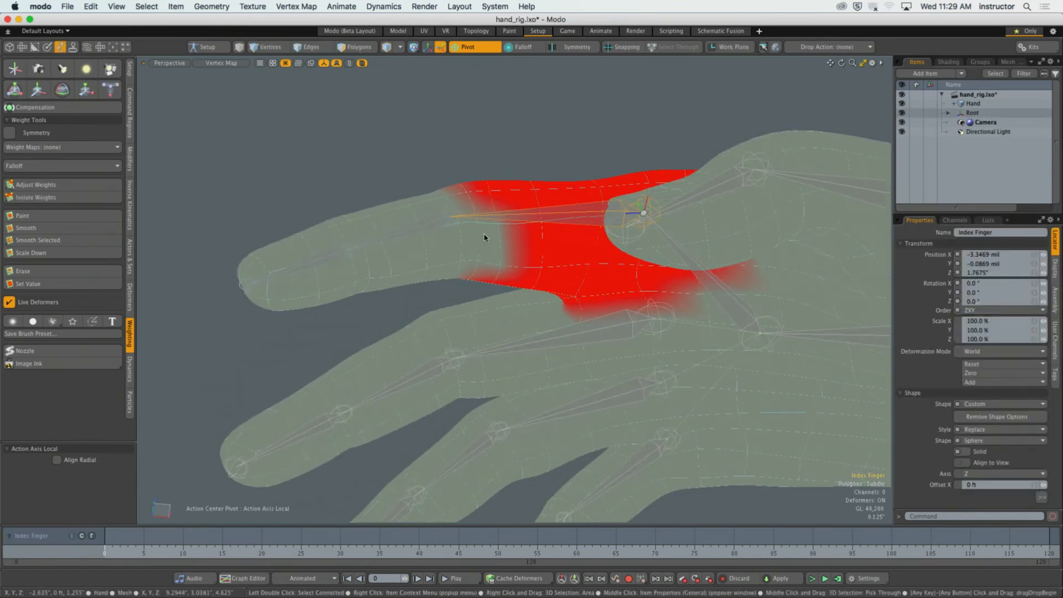
{"action": "key", "text": "3"}
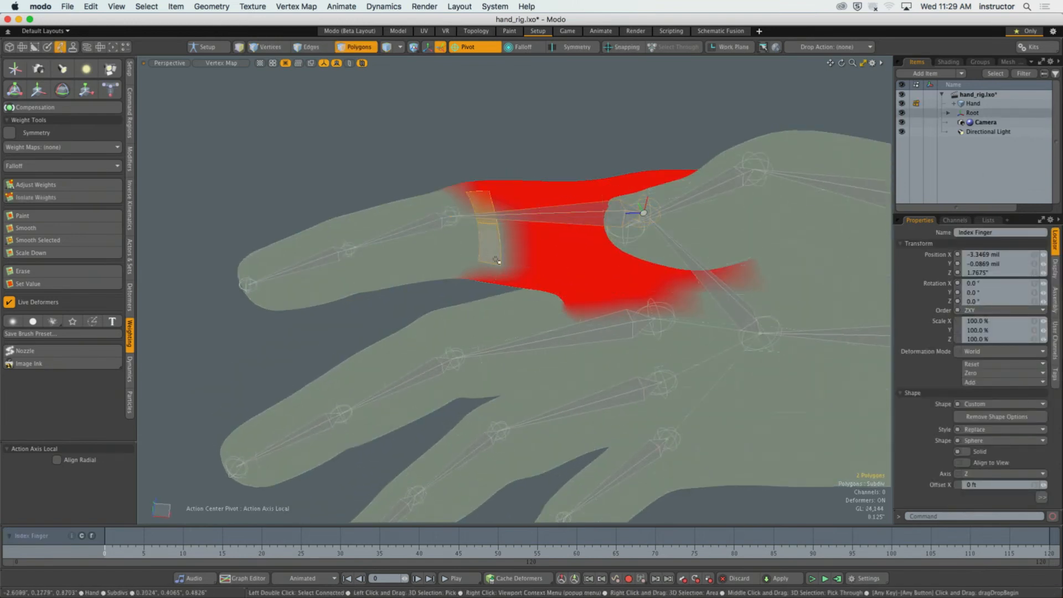
{"action": "left_click_drag", "start_coordinate": [496, 260], "coordinate": [520, 242], "text": "alt"}
{"action": "key", "text": "shift+w"}
{"action": "key", "text": "q"}
{"action": "left_click", "coordinate": [404, 180]}
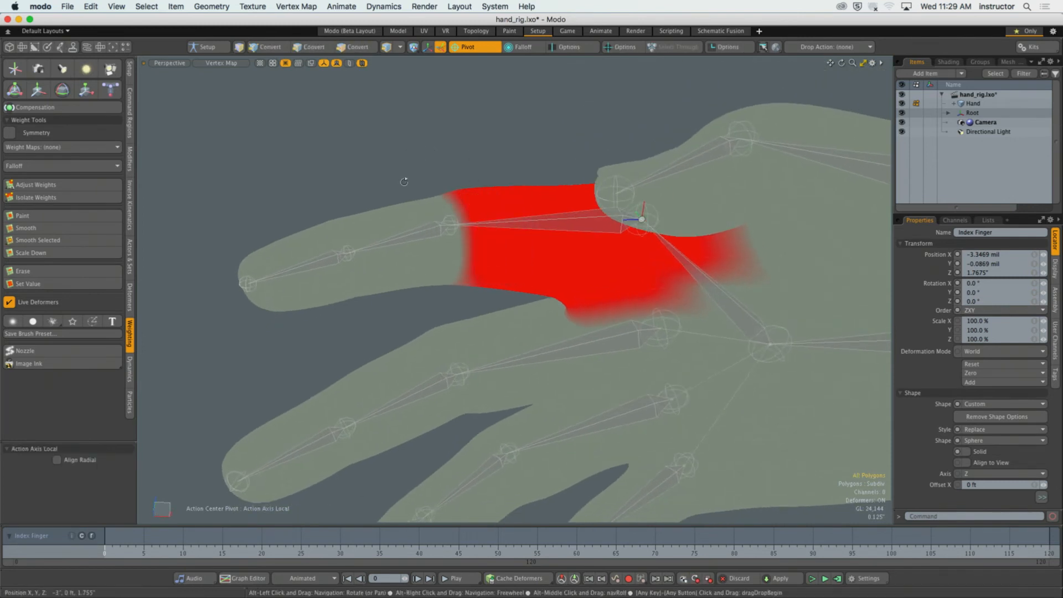
{"action": "left_click_drag", "start_coordinate": [403, 180], "coordinate": [519, 335], "text": "alt"}
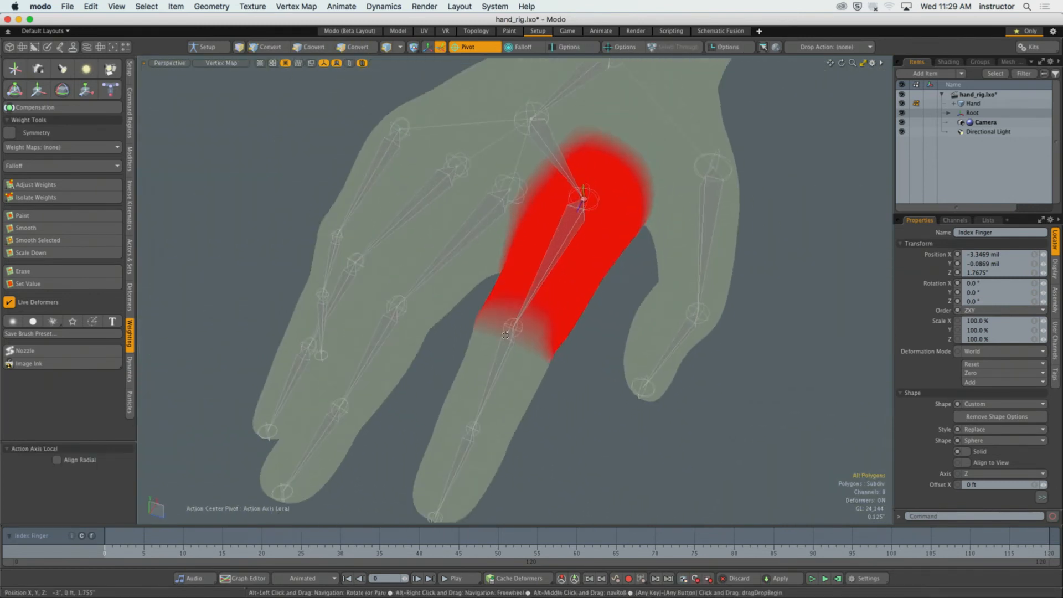
Rotate the index finger's base joint 19.4° on X with the Transform tool to test the weighting.
{"action": "key", "text": "e"}
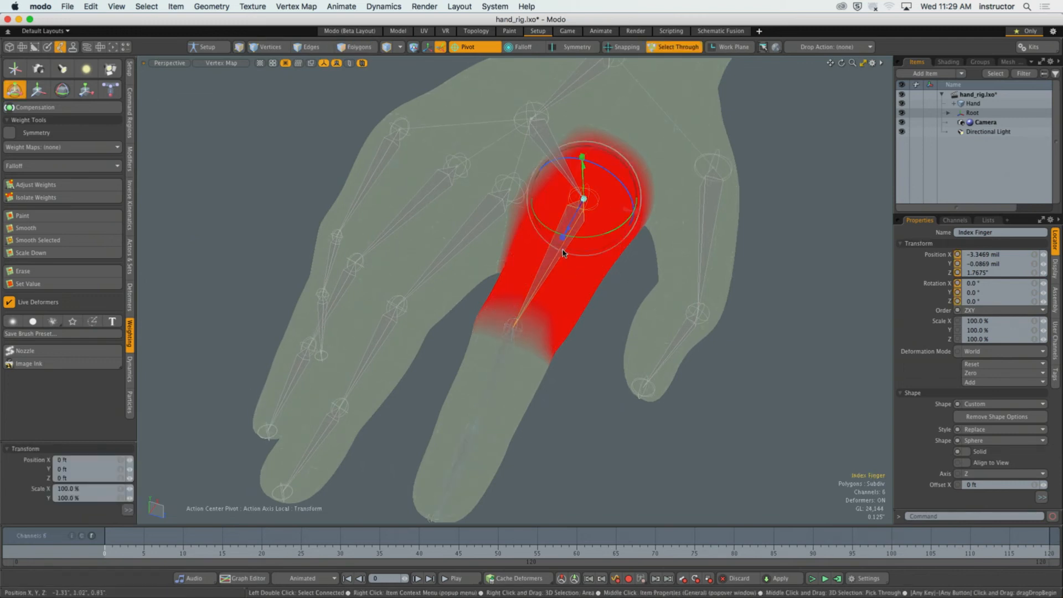
{"action": "left_click_drag", "start_coordinate": [567, 194], "coordinate": [562, 224]}
{"action": "left_click_drag", "start_coordinate": [556, 266], "coordinate": [508, 359], "text": "alt"}
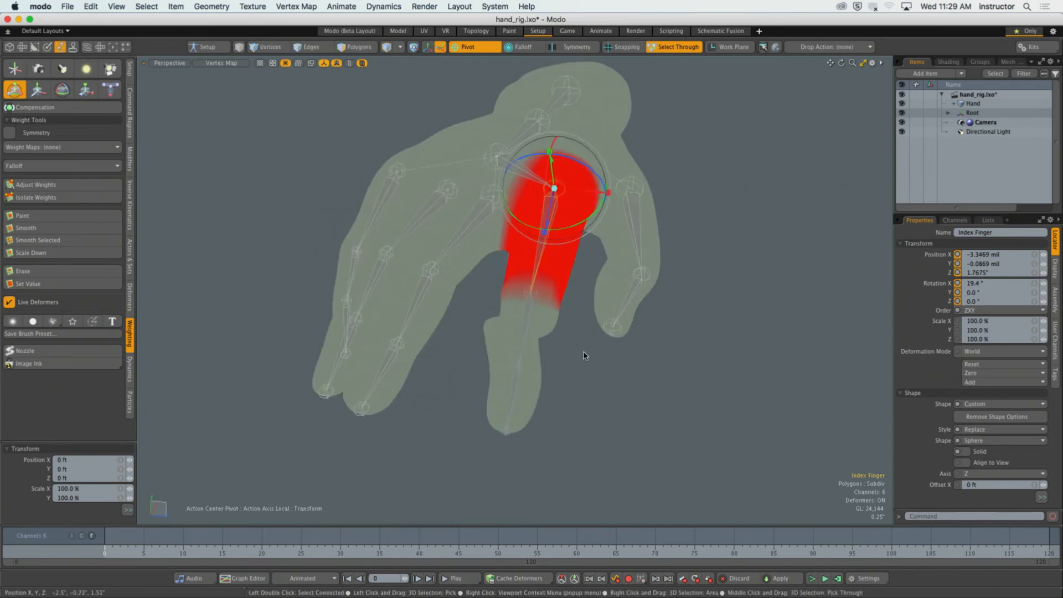
{"action": "key", "text": "space"}
Select the thumb's middle joint and set its weight on the index finger's outer polygons to 0%.
{"action": "left_click", "coordinate": [634, 299]}
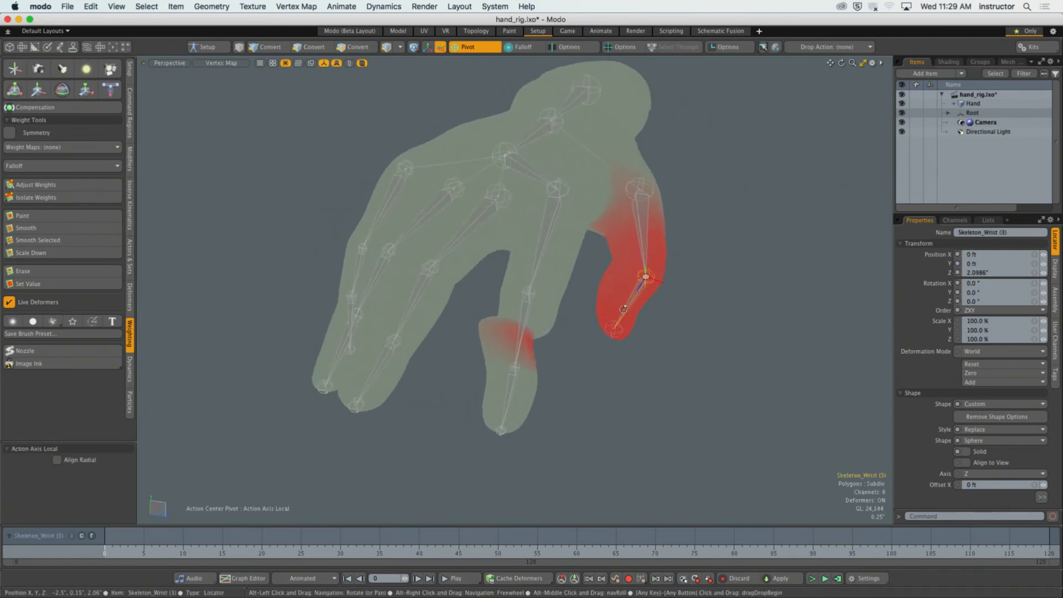
{"action": "right_click_drag", "start_coordinate": [466, 295], "coordinate": [576, 464]}
{"action": "left_click_drag", "start_coordinate": [580, 443], "coordinate": [568, 430], "text": "alt"}
{"action": "right_click_drag", "start_coordinate": [457, 245], "coordinate": [571, 463]}
{"action": "left_click_drag", "start_coordinate": [572, 463], "coordinate": [433, 374], "text": "alt"}
{"action": "key", "text": "shift+w"}
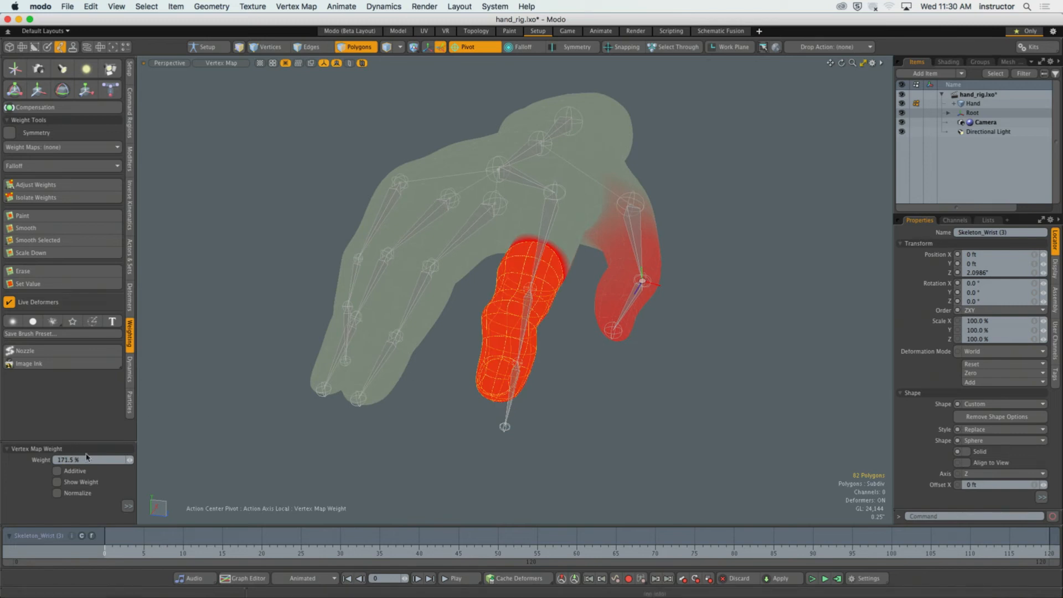
{"action": "key", "text": "Return"}
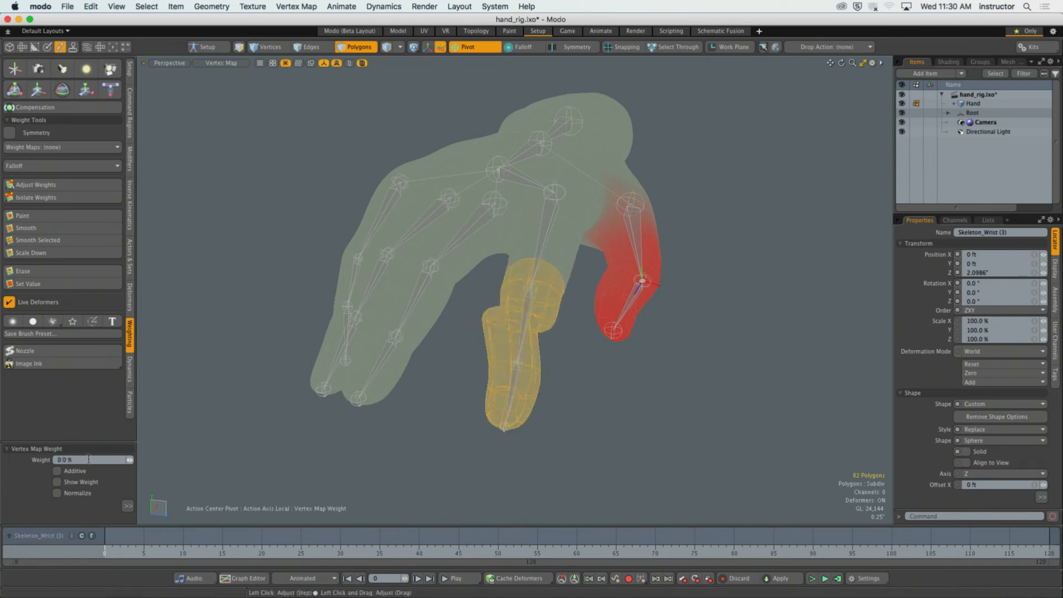
{"action": "left_click_drag", "start_coordinate": [547, 413], "coordinate": [515, 399], "text": "alt"}
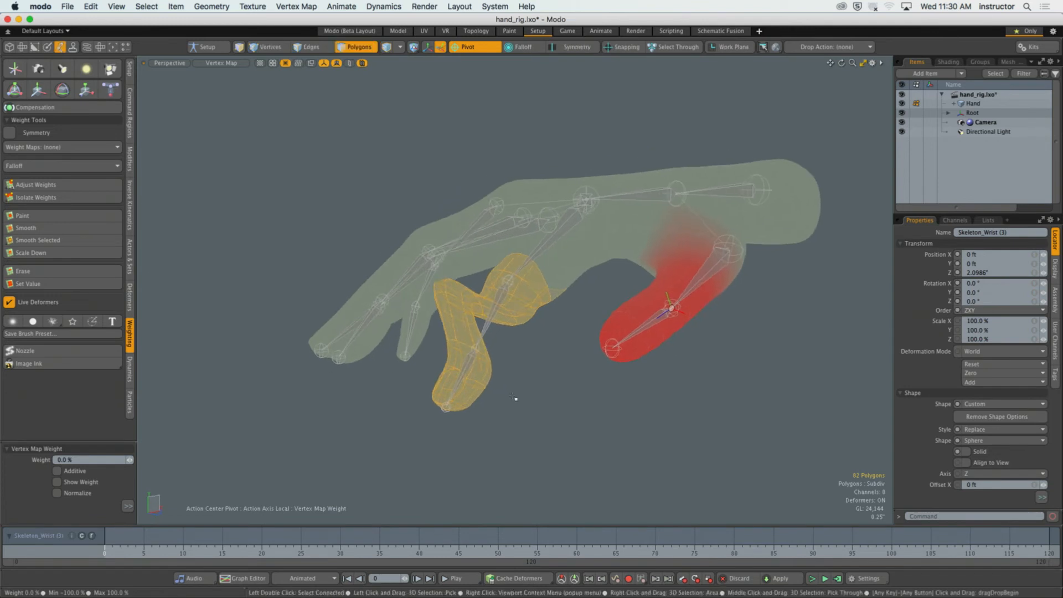
{"action": "key", "text": "q"}
{"action": "left_click", "coordinate": [516, 398]}
Select the thumb's tip and base joints and the wrist joint in turn to examine their influence on the hand.
{"action": "key", "text": "5"}
{"action": "left_click", "coordinate": [613, 349]}
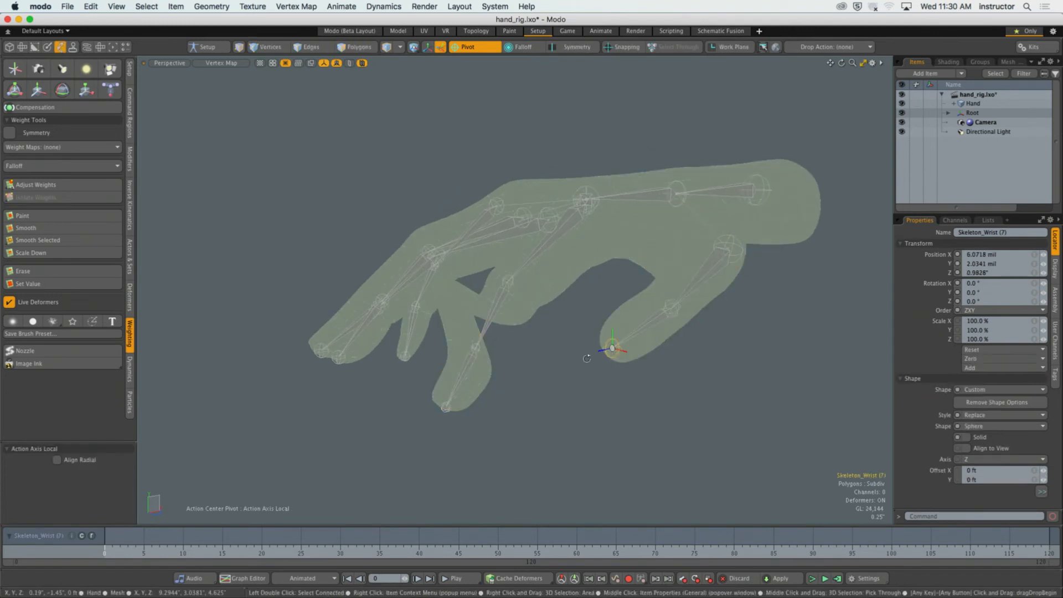
{"action": "left_click_drag", "start_coordinate": [614, 351], "coordinate": [625, 341], "text": "alt"}
{"action": "left_click", "coordinate": [675, 323]}
{"action": "left_click", "coordinate": [686, 296]}
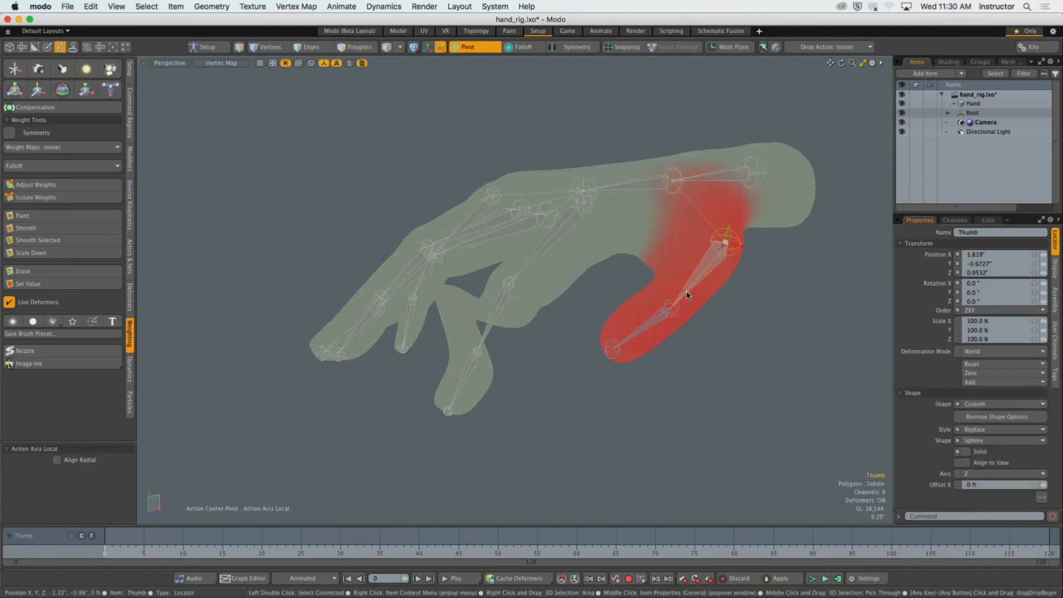
{"action": "left_click", "coordinate": [673, 181]}
{"action": "left_click_drag", "start_coordinate": [585, 213], "coordinate": [617, 241], "text": "alt"}
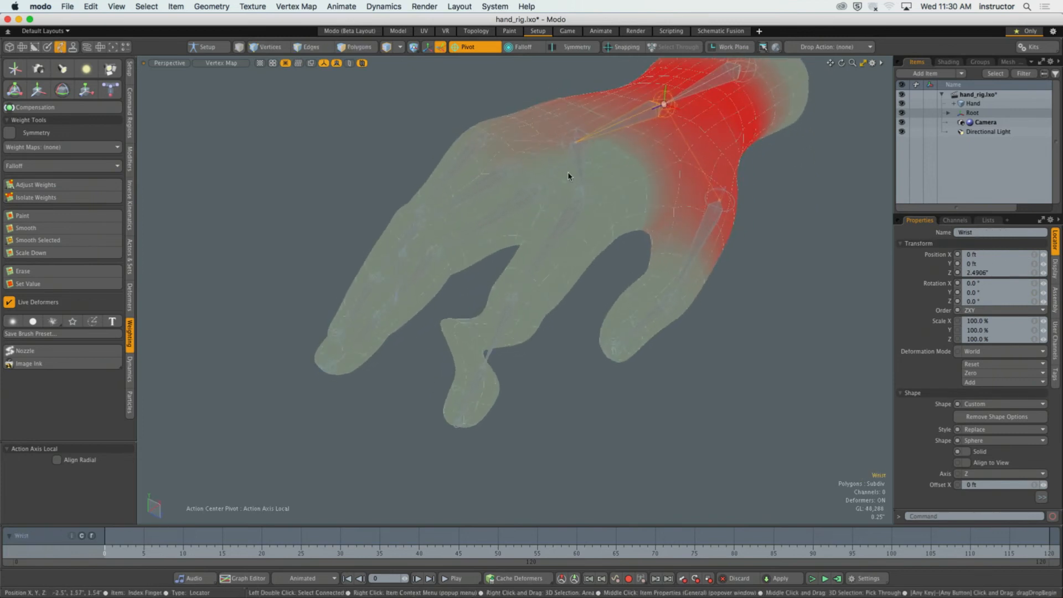
Select the palm joint and set its weight on the index finger's outer polygons to 0% with Adjust Weights.
{"action": "left_click", "coordinate": [583, 166]}
{"action": "left_click_drag", "start_coordinate": [529, 275], "coordinate": [524, 389], "text": "alt"}
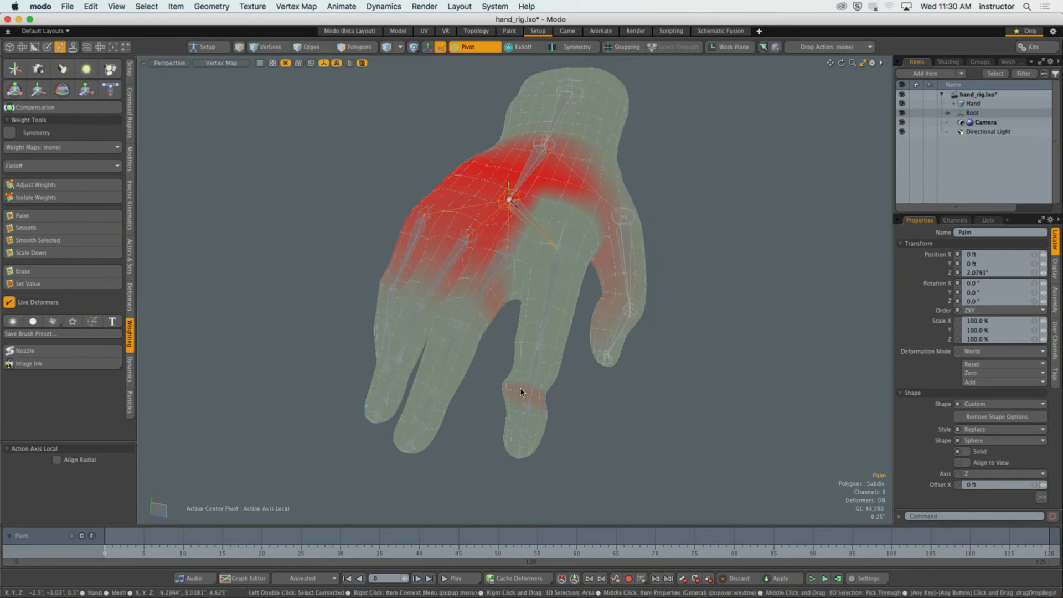
{"action": "key", "text": "3"}
{"action": "right_click_drag", "start_coordinate": [516, 417], "coordinate": [560, 469]}
{"action": "left_click_drag", "start_coordinate": [562, 469], "coordinate": [443, 394], "text": "alt"}
{"action": "left_click", "coordinate": [81, 183]}
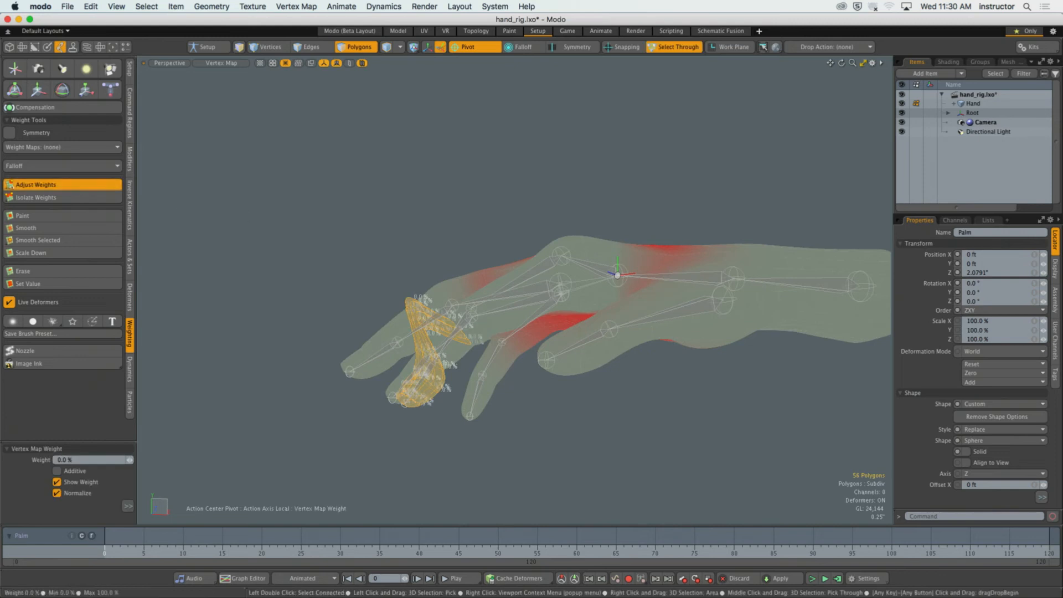
{"action": "key", "text": "q"}
{"action": "left_click", "coordinate": [417, 225]}
{"action": "left_click_drag", "start_coordinate": [418, 225], "coordinate": [514, 335], "text": "alt"}
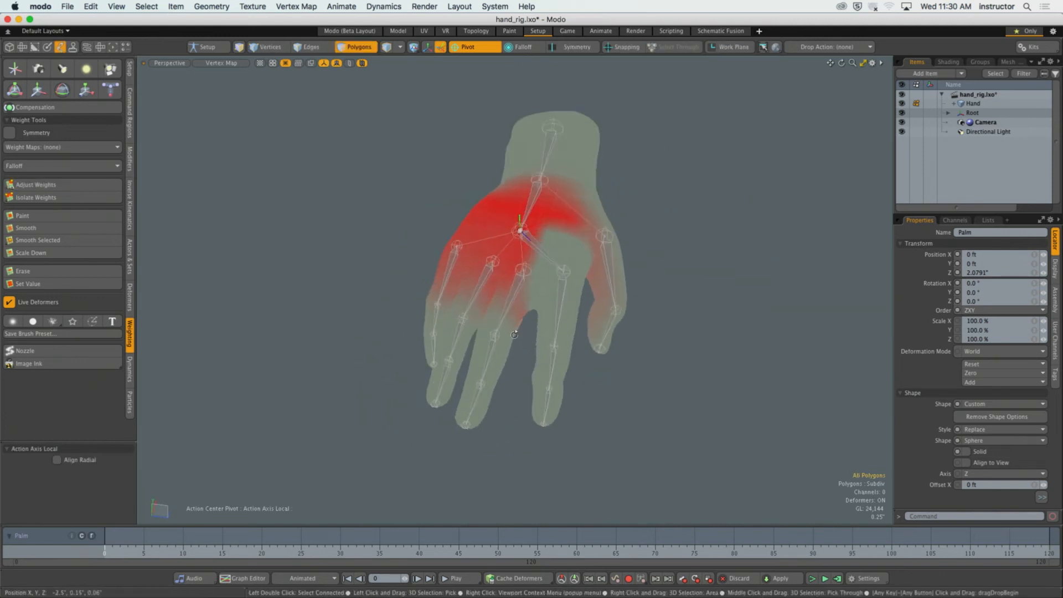
Recheck the middle finger's joints, and remove the ring finger last joint's weight from the index finger's outer polygons with Adjust Weights.
{"action": "left_click", "coordinate": [512, 295]}
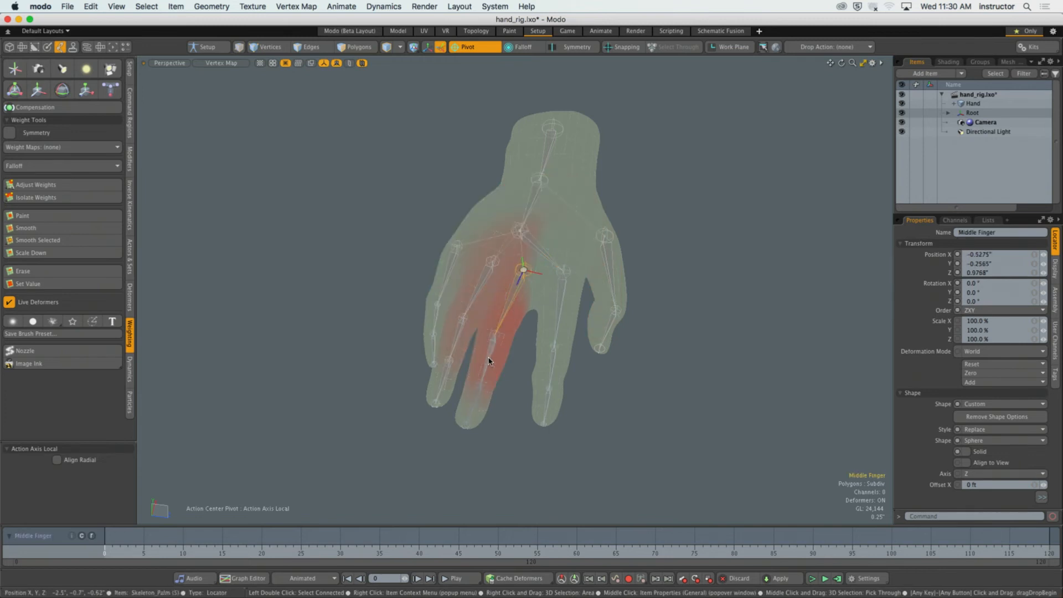
{"action": "left_click", "coordinate": [481, 382]}
{"action": "left_click", "coordinate": [443, 382]}
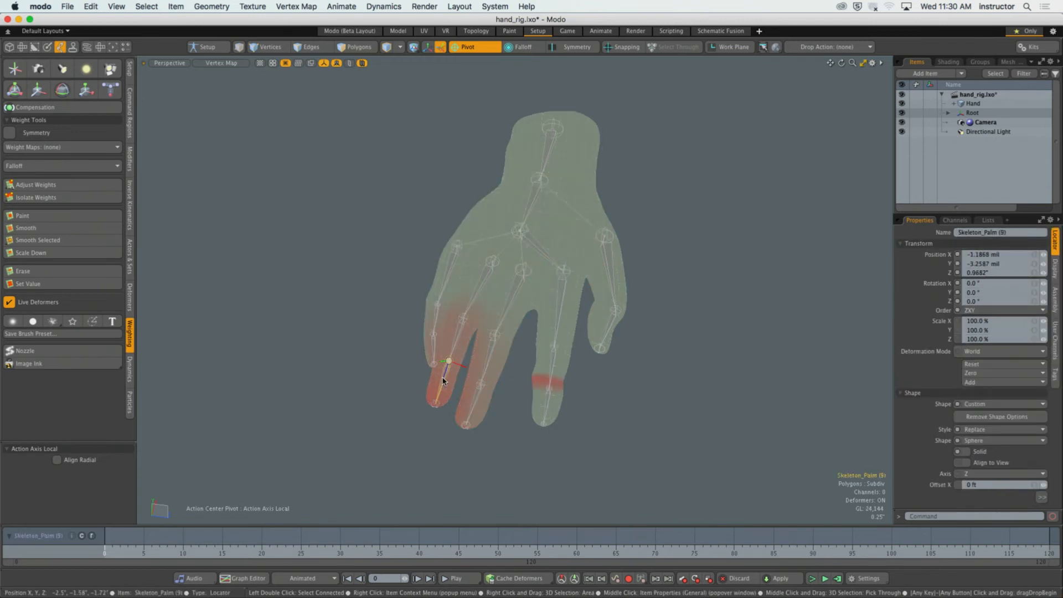
{"action": "left_click_drag", "start_coordinate": [443, 381], "coordinate": [636, 394], "text": "alt"}
{"action": "key", "text": "3"}
{"action": "right_click_drag", "start_coordinate": [566, 305], "coordinate": [686, 470]}
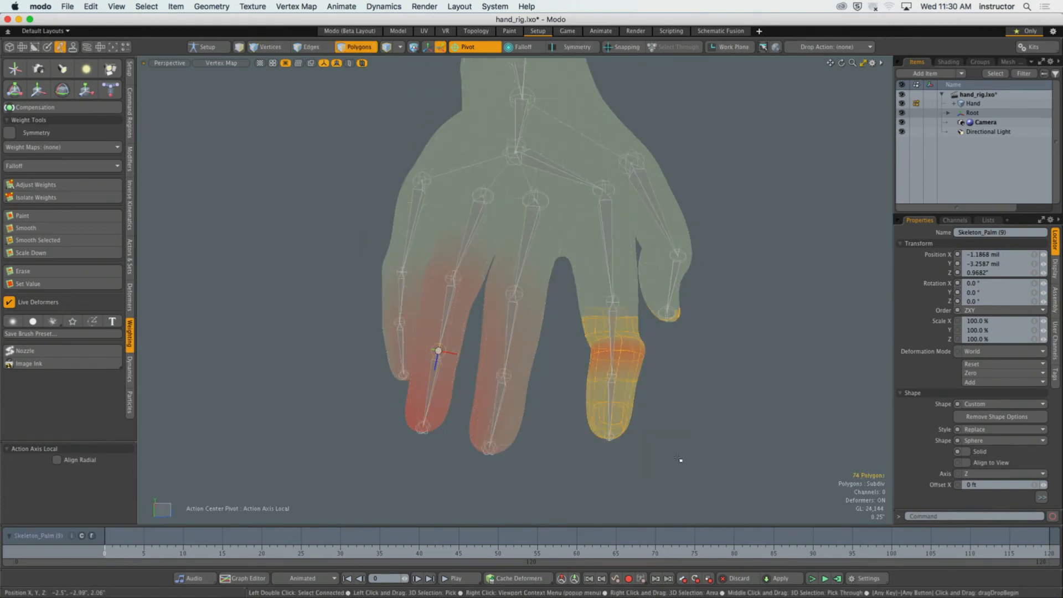
{"action": "left_click_drag", "start_coordinate": [681, 459], "coordinate": [515, 415], "text": "alt"}
{"action": "key", "text": "shift+w"}
{"action": "key", "text": "space"}
{"action": "left_click", "coordinate": [639, 436]}
{"action": "key", "text": "5"}
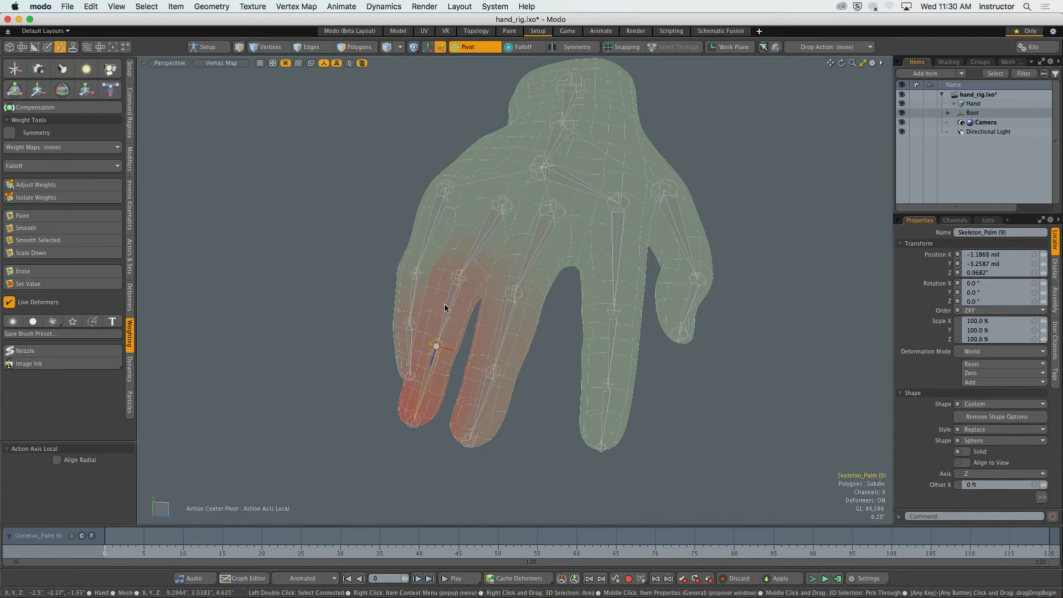
Remove the ring finger middle joint's weight from the index finger's outer polygons with Adjust Weights.
{"action": "left_click", "coordinate": [459, 287]}
{"action": "left_click", "coordinate": [480, 242]}
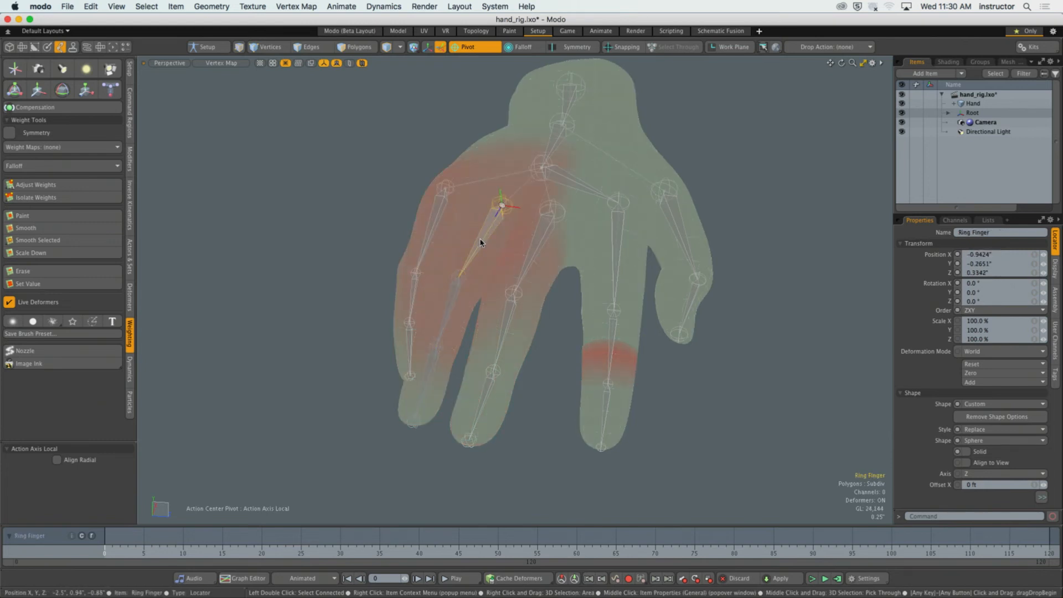
{"action": "left_click", "coordinate": [453, 304]}
{"action": "left_click_drag", "start_coordinate": [534, 360], "coordinate": [576, 380], "text": "alt"}
{"action": "key", "text": "3"}
{"action": "right_click_drag", "start_coordinate": [585, 321], "coordinate": [688, 472]}
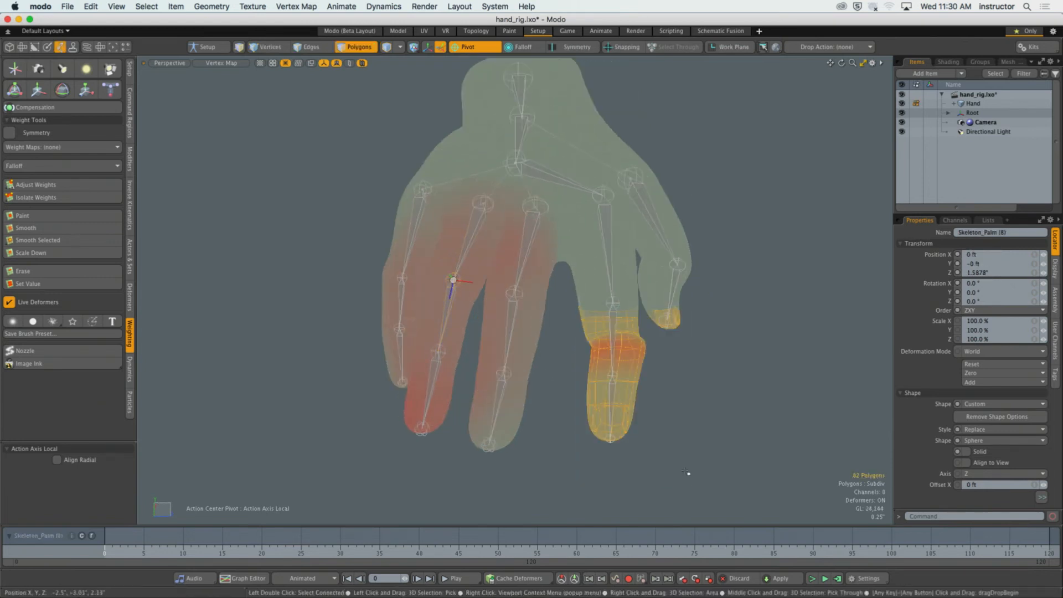
{"action": "left_click_drag", "start_coordinate": [688, 472], "coordinate": [653, 428], "text": "alt"}
{"action": "left_click_drag", "start_coordinate": [379, 396], "coordinate": [423, 399], "text": "alt"}
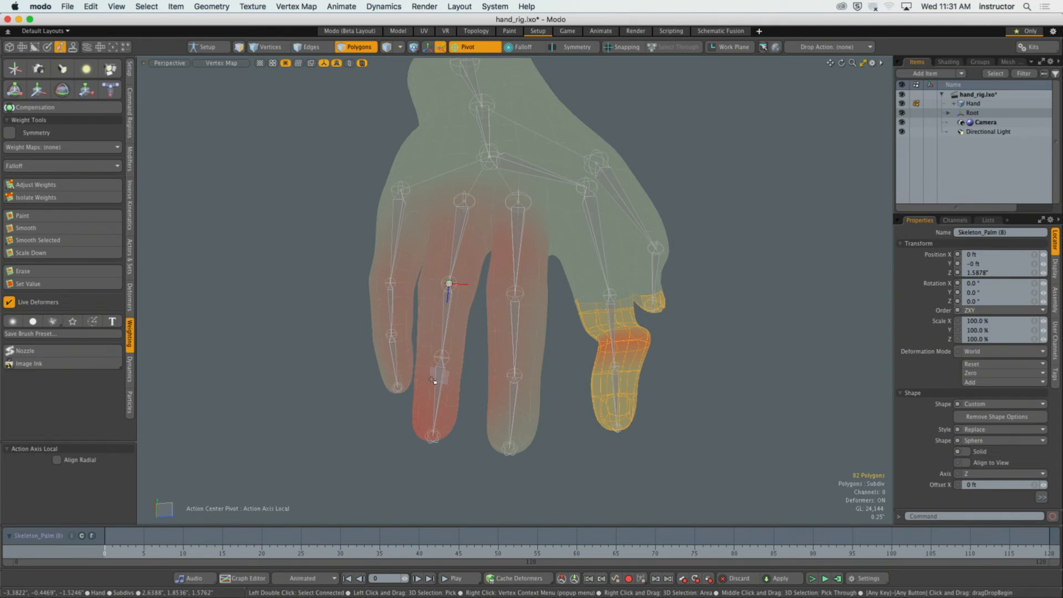
{"action": "left_click_drag", "start_coordinate": [435, 382], "coordinate": [548, 416], "text": "alt"}
{"action": "key", "text": "3"}
{"action": "key", "text": "Escape"}
{"action": "key", "text": "5"}
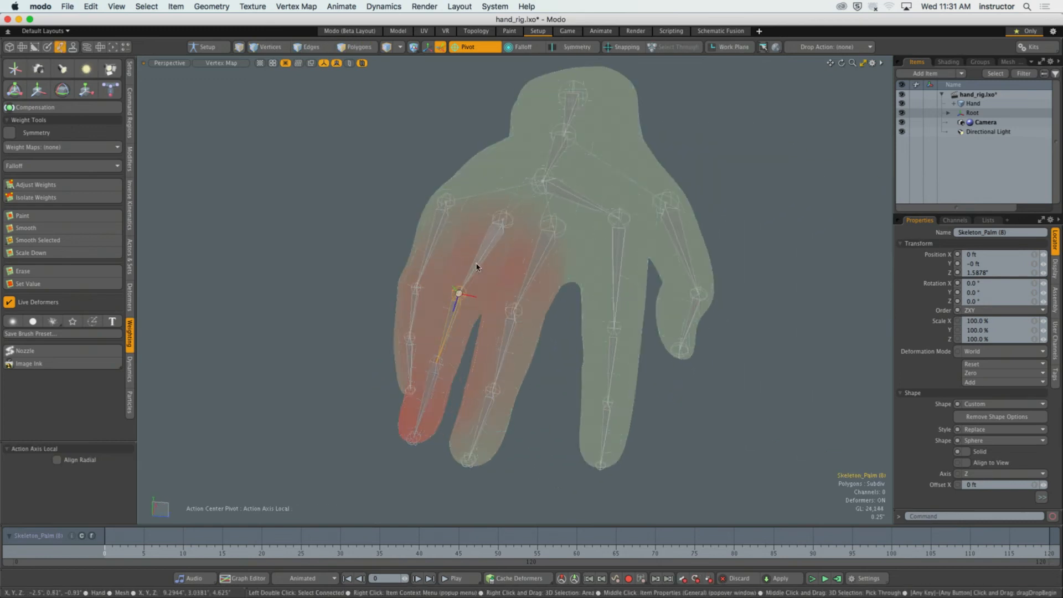
Select the ring finger's base joint and remove its weight from the index finger's outer polygons with Adjust Weights.
{"action": "left_click", "coordinate": [501, 220]}
{"action": "left_click_drag", "start_coordinate": [559, 337], "coordinate": [586, 368], "text": "alt"}
{"action": "key", "text": "3"}
{"action": "right_click_drag", "start_coordinate": [570, 326], "coordinate": [662, 454]}
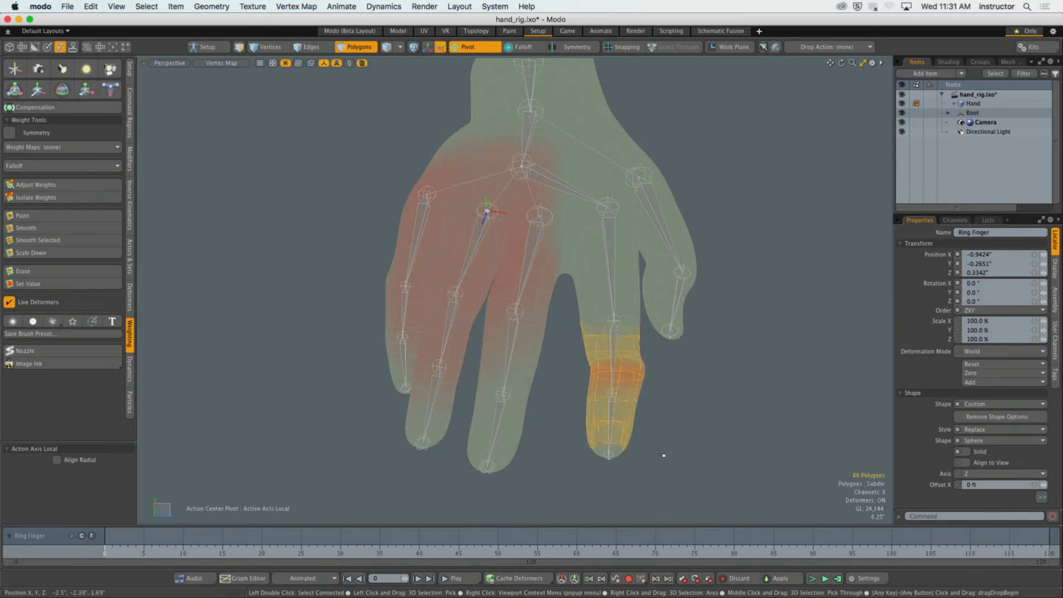
{"action": "mouse_move", "coordinate": [661, 458]}
{"action": "left_mouse_down", "text": "alt"}
{"action": "mouse_move", "coordinate": [647, 461]}
{"action": "mouse_move", "coordinate": [659, 462]}
{"action": "left_mouse_up", "text": "alt"}
{"action": "key", "text": "shift+w"}
{"action": "key", "text": "Escape"}
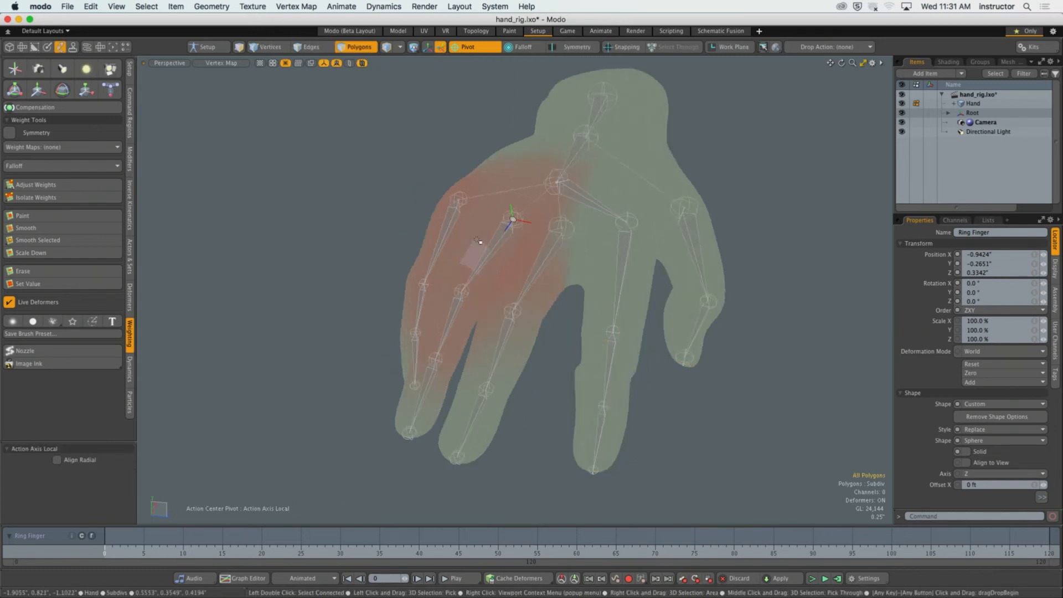
Select the pinky finger's joints in turn, from base to tip, to examine their influence on the hand.
{"action": "key", "text": "5"}
{"action": "left_click", "coordinate": [448, 231]}
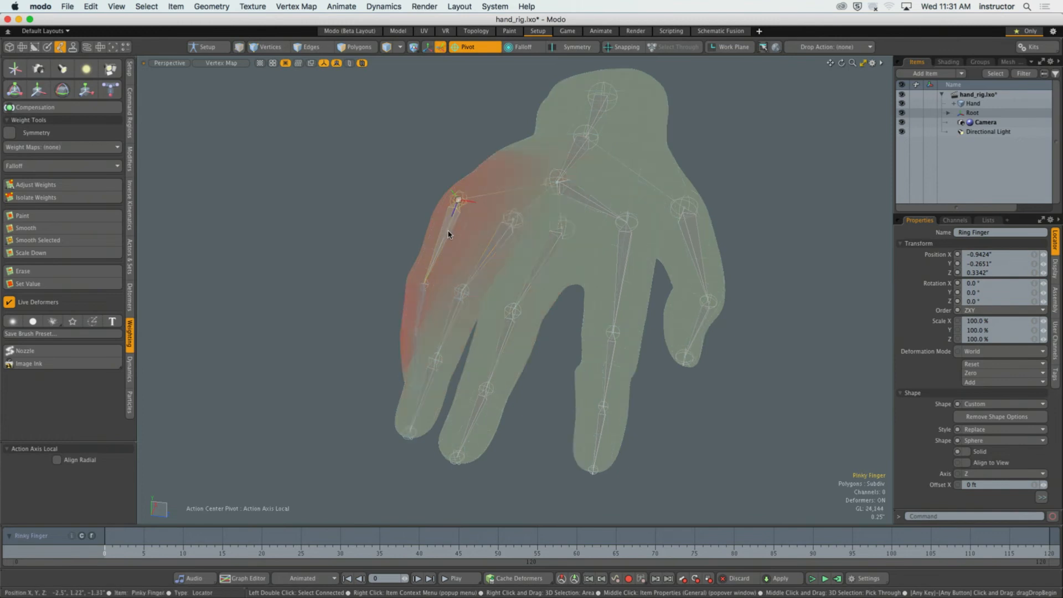
{"action": "left_click", "coordinate": [422, 300]}
{"action": "left_click", "coordinate": [411, 333]}
{"action": "left_click_drag", "start_coordinate": [408, 333], "coordinate": [429, 421], "text": "alt"}
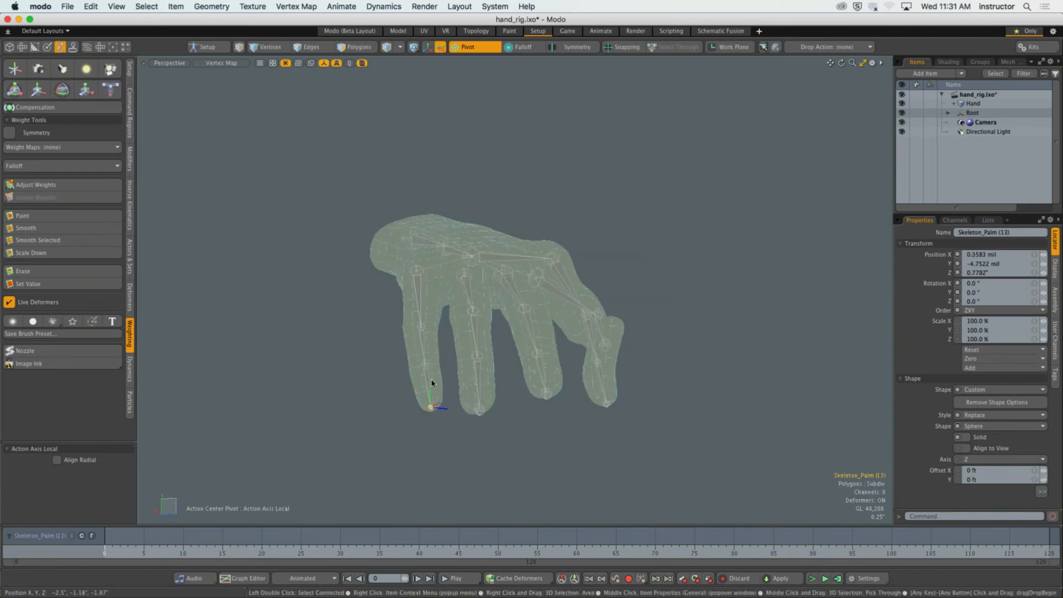
{"action": "left_click_drag", "start_coordinate": [426, 356], "coordinate": [493, 327], "text": "alt"}
Examine the influence of the palm, wrist, root and middle finger base joints by selecting each in turn.
{"action": "left_click", "coordinate": [477, 227]}
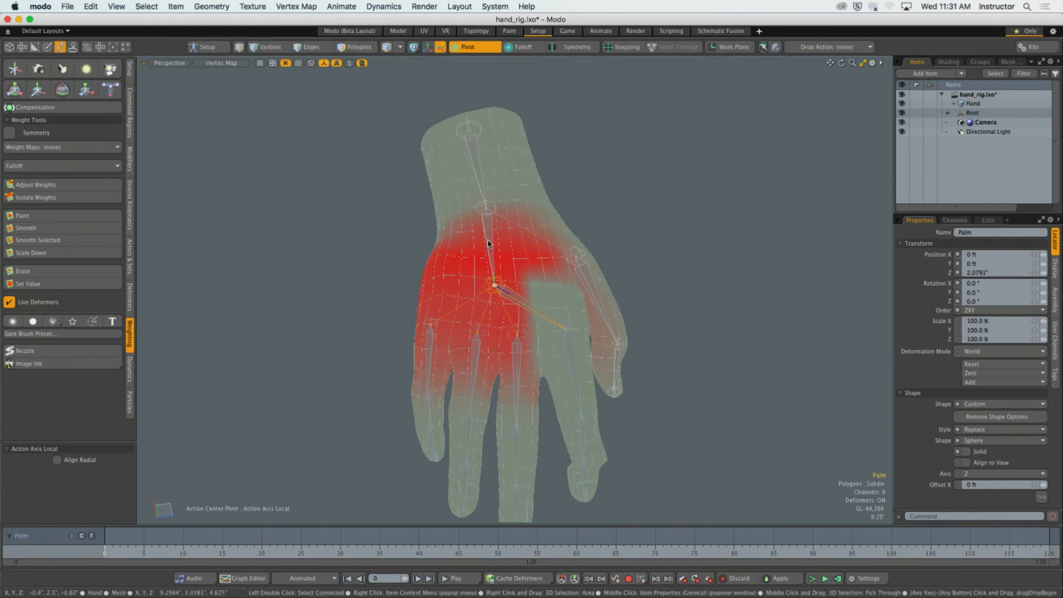
{"action": "left_click", "coordinate": [486, 208]}
{"action": "scroll", "coordinate": [496, 244], "scroll_direction": "down", "scroll_amount": 1}
{"action": "left_click_drag", "start_coordinate": [495, 245], "coordinate": [498, 274], "text": "alt+shift"}
{"action": "left_click", "coordinate": [478, 188]}
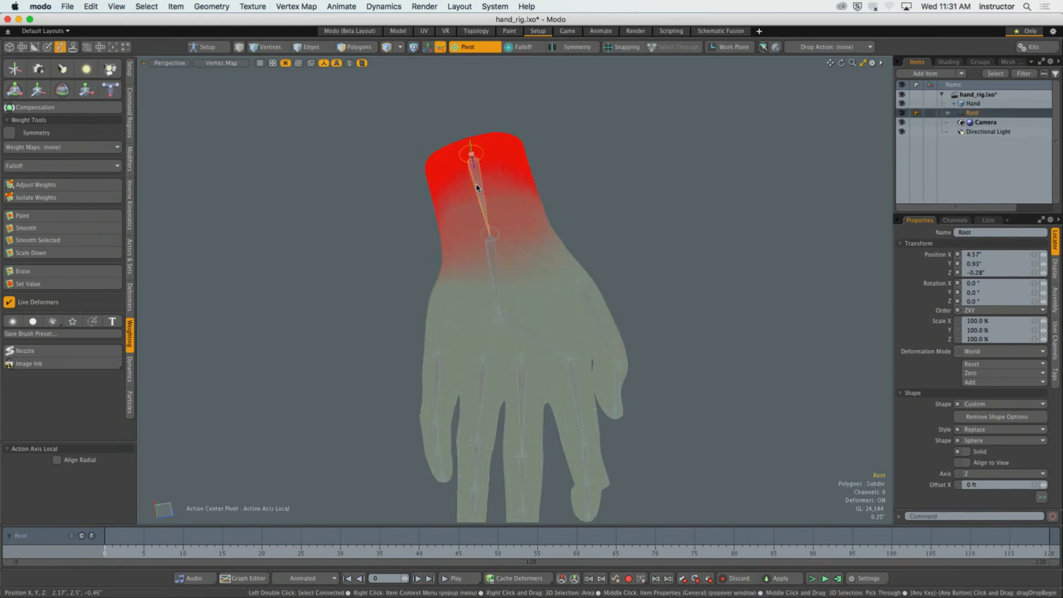
{"action": "scroll", "coordinate": [478, 189], "scroll_direction": "down", "scroll_amount": 3}
{"action": "left_click_drag", "start_coordinate": [479, 193], "coordinate": [439, 315], "text": "alt"}
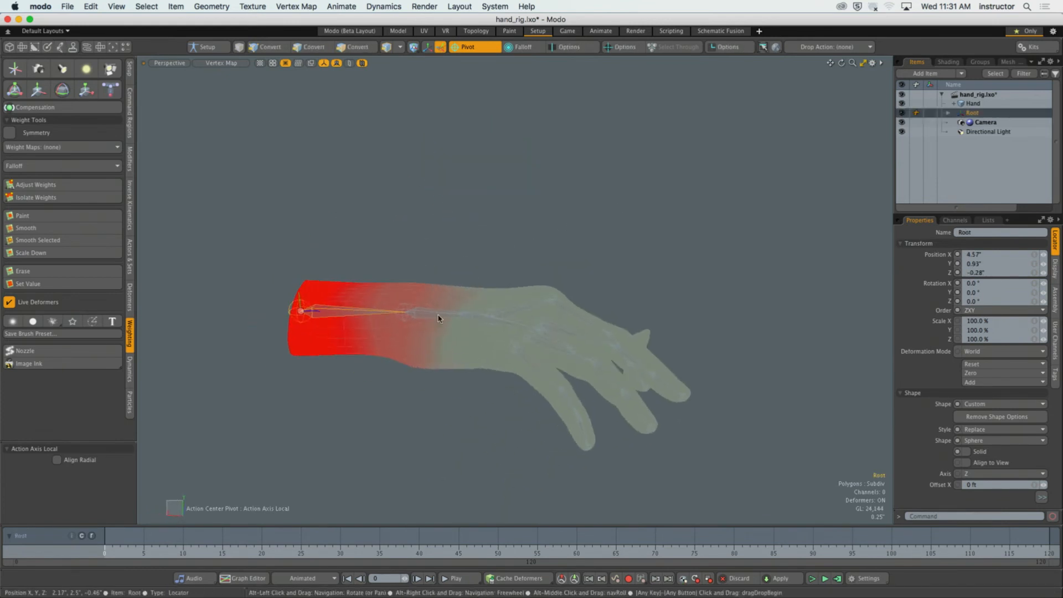
{"action": "left_click", "coordinate": [439, 315]}
{"action": "left_click", "coordinate": [495, 318]}
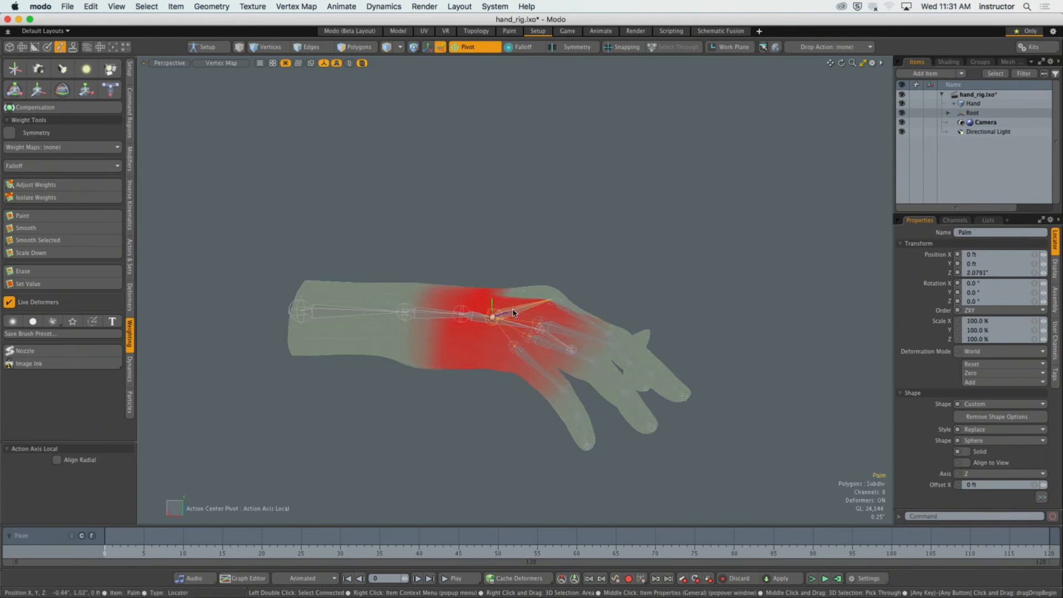
{"action": "left_click_drag", "start_coordinate": [498, 316], "coordinate": [472, 394], "text": "alt"}
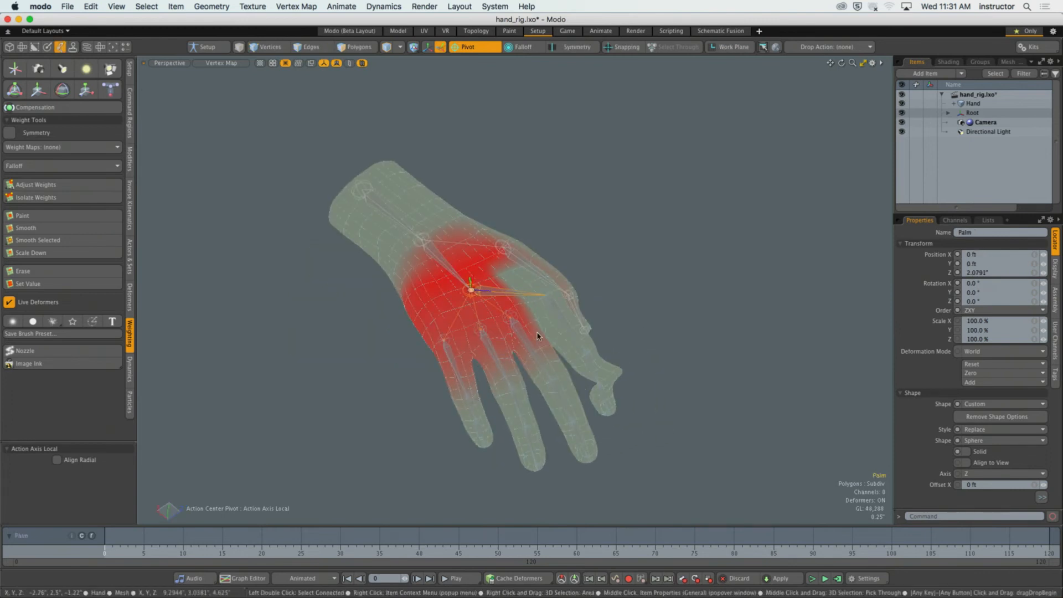
{"action": "left_click", "coordinate": [520, 335]}
{"action": "left_click_drag", "start_coordinate": [527, 362], "coordinate": [591, 292], "text": "alt"}
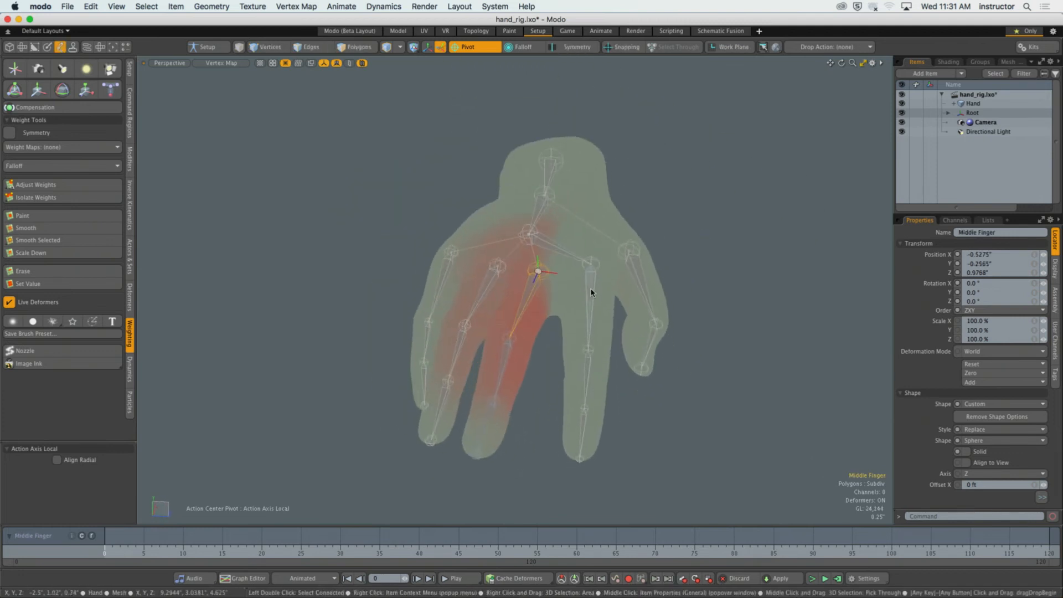
Select the index finger's joints, alternating between the middle and last ones, to compare the areas they influence.
{"action": "left_click", "coordinate": [591, 292]}
{"action": "left_click_drag", "start_coordinate": [590, 348], "coordinate": [556, 330], "text": "alt"}
{"action": "left_click", "coordinate": [587, 377]}
{"action": "left_click", "coordinate": [569, 382]}
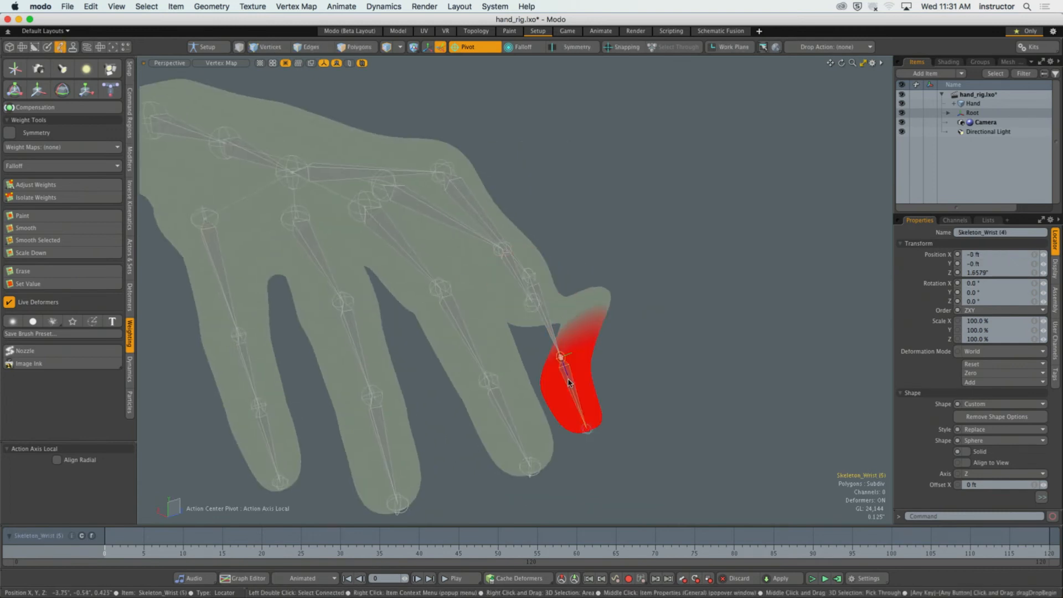
{"action": "left_click", "coordinate": [566, 357]}
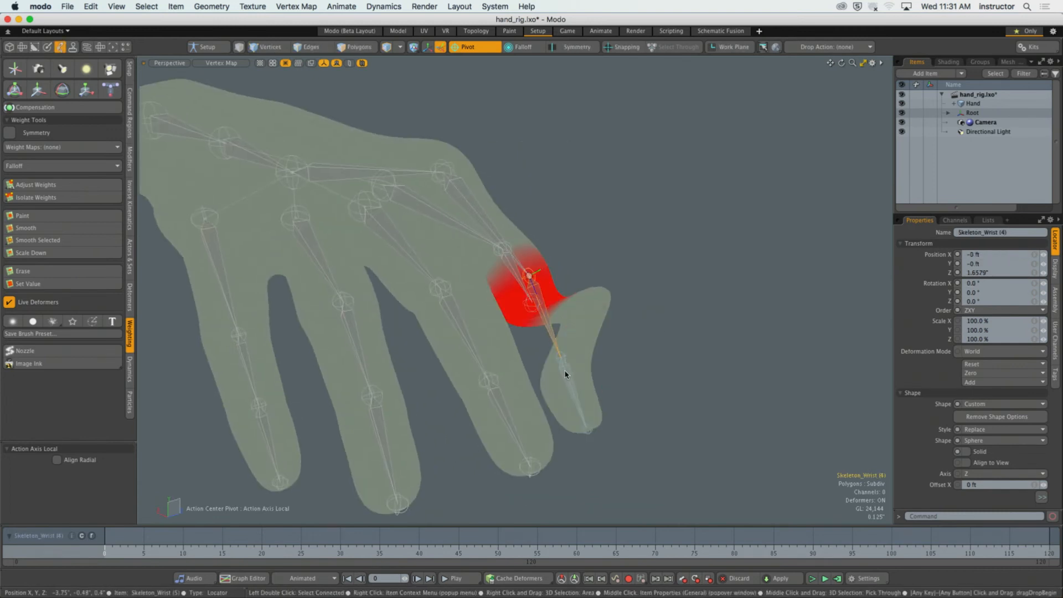
{"action": "left_click", "coordinate": [566, 375]}
{"action": "left_click", "coordinate": [555, 335]}
{"action": "left_click", "coordinate": [569, 378]}
{"action": "left_click", "coordinate": [556, 347]}
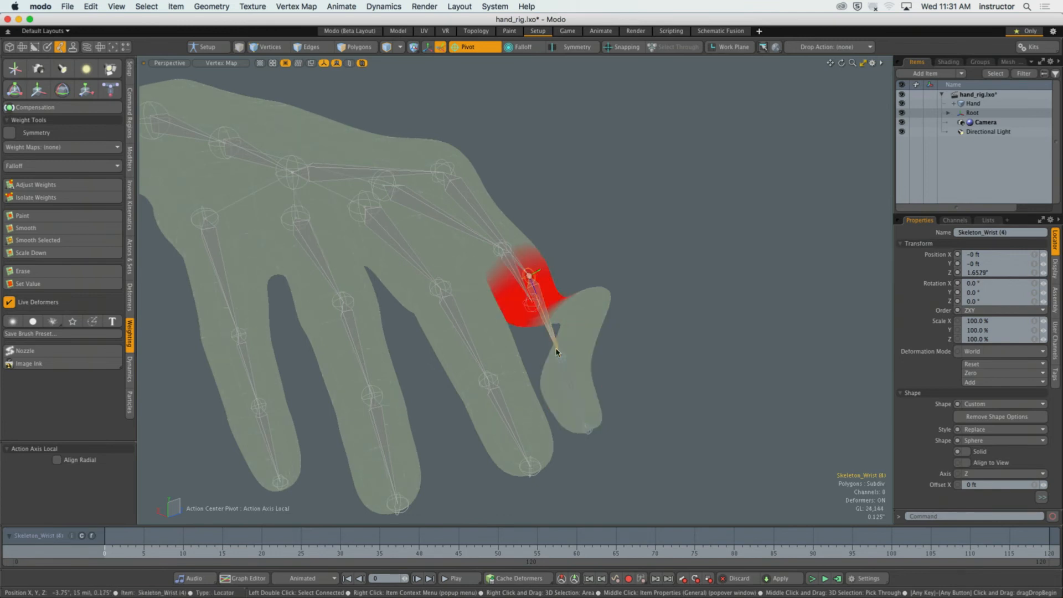
{"action": "left_click", "coordinate": [568, 373]}
{"action": "left_click", "coordinate": [554, 337]}
{"action": "left_click", "coordinate": [569, 373]}
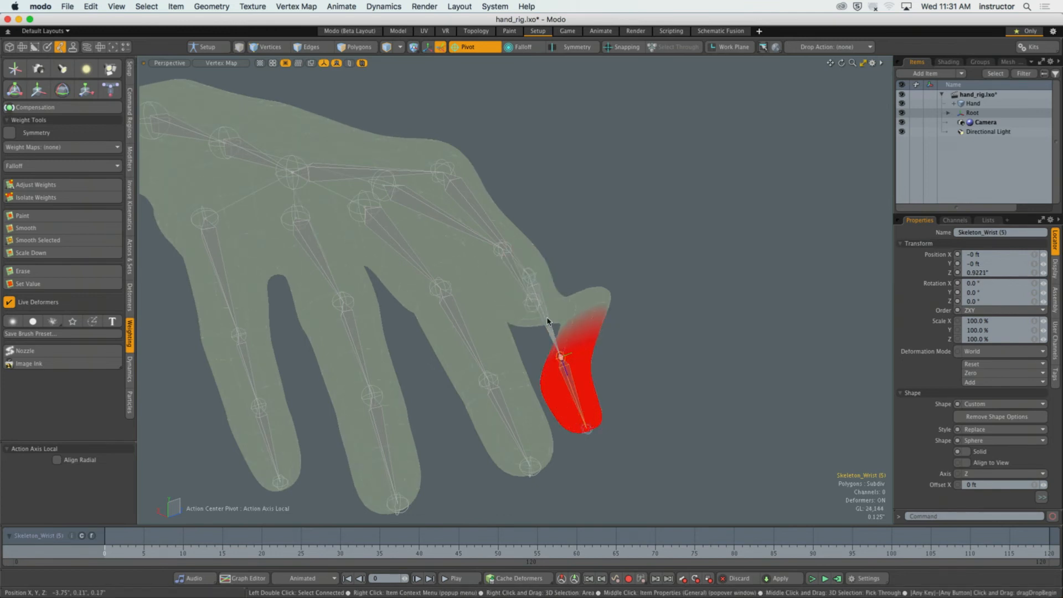
{"action": "left_click", "coordinate": [547, 321]}
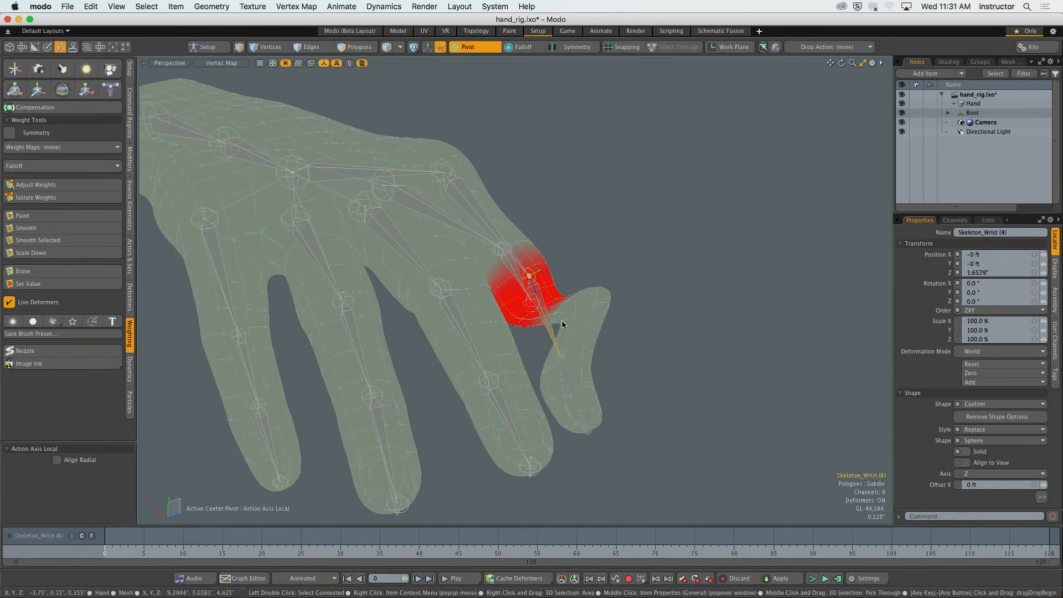
{"action": "left_click", "coordinate": [569, 372]}
Select the index finger's middle and last joints together, and select the 8-polygon loop between their weighted areas.
{"action": "mouse_move", "coordinate": [569, 373]}
{"action": "left_mouse_down", "text": "alt"}
{"action": "mouse_move", "coordinate": [612, 354]}
{"action": "mouse_move", "coordinate": [564, 380]}
{"action": "mouse_move", "coordinate": [575, 387]}
{"action": "left_mouse_up", "text": "alt"}
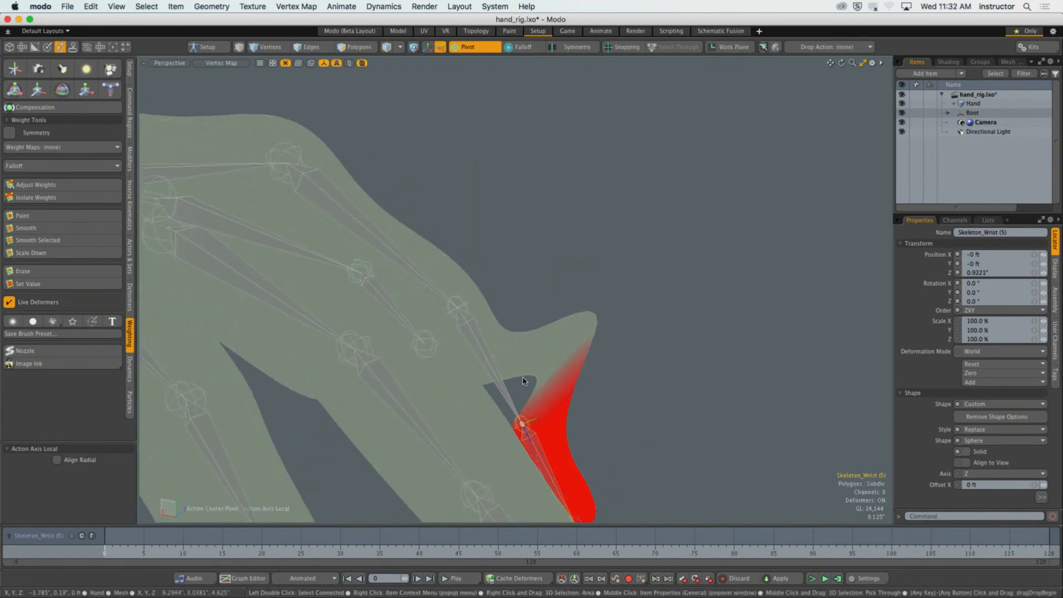
{"action": "left_click", "coordinate": [490, 371], "text": "shift"}
{"action": "left_click_drag", "start_coordinate": [491, 371], "coordinate": [543, 394], "text": "alt"}
{"action": "key", "text": "2"}
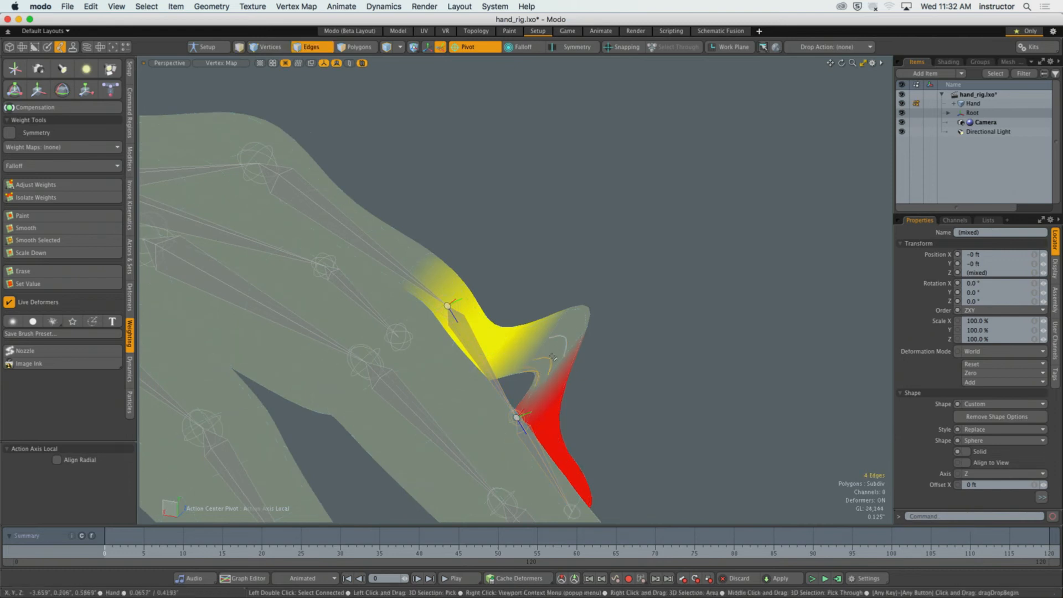
{"action": "key", "text": "3"}
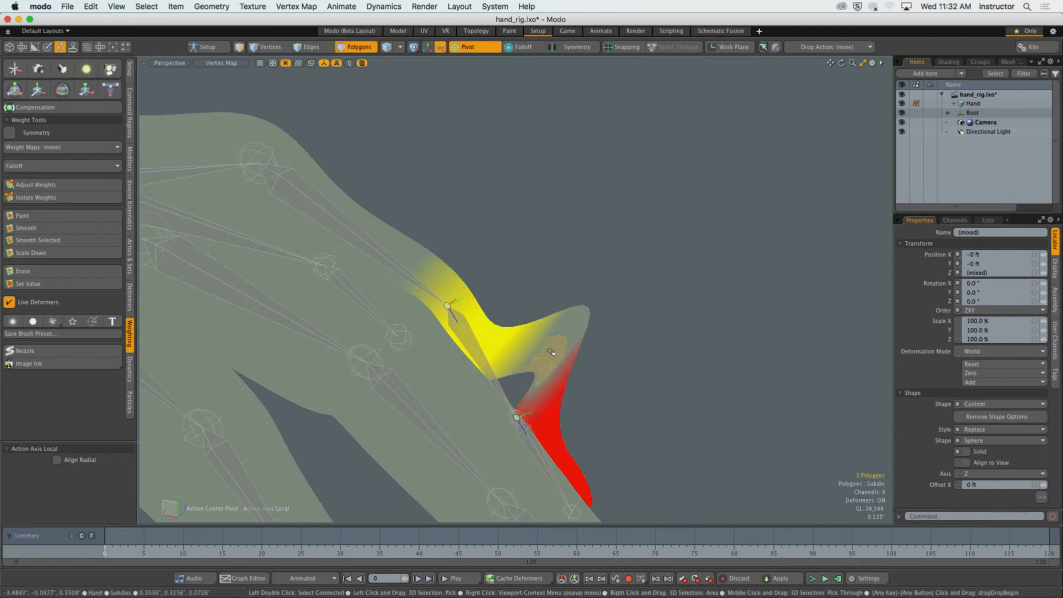
{"action": "mouse_move", "coordinate": [551, 350]}
{"action": "left_mouse_down"}
{"action": "mouse_move", "coordinate": [560, 335]}
{"action": "mouse_move", "coordinate": [537, 335]}
{"action": "left_mouse_up"}
{"action": "key", "text": "l"}
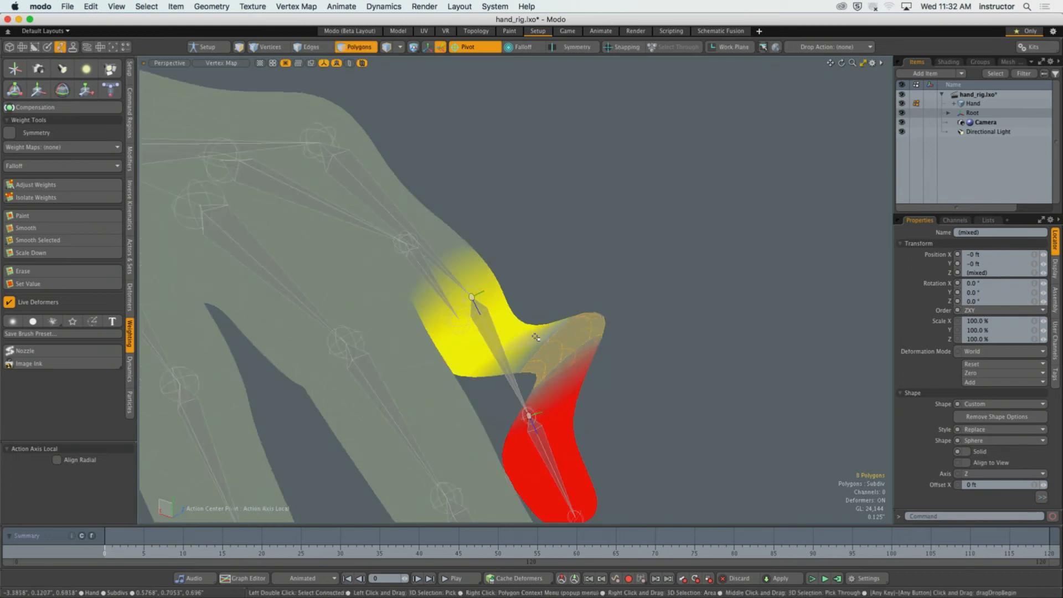
Set the index finger middle joint's weight on the selected polygon loop to 50% with Adjust Weights.
{"action": "key", "text": "5"}
{"action": "left_click", "coordinate": [499, 351]}
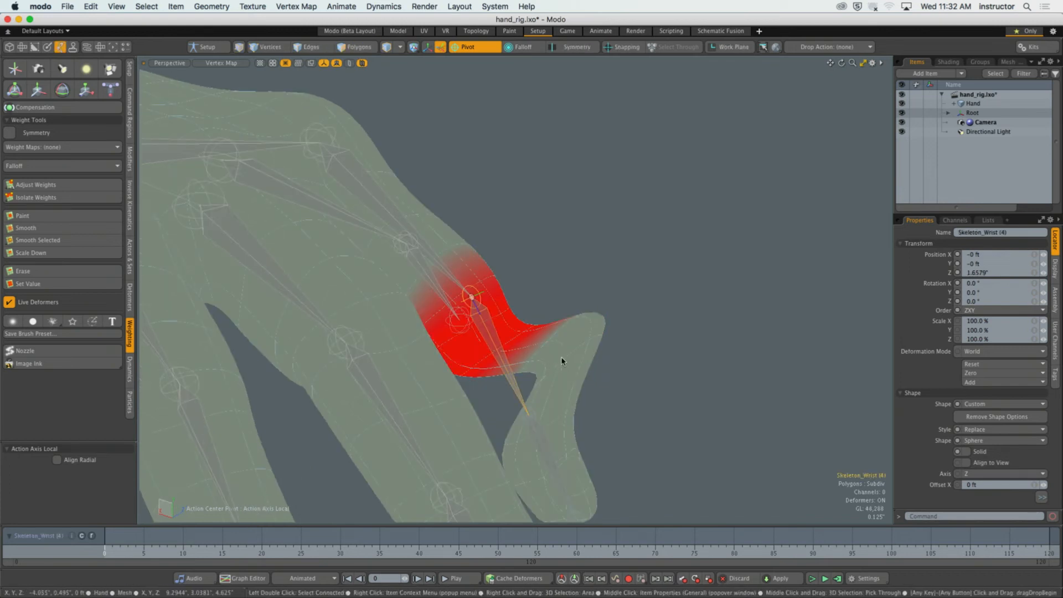
{"action": "key", "text": "3"}
{"action": "key", "text": "shift+w"}
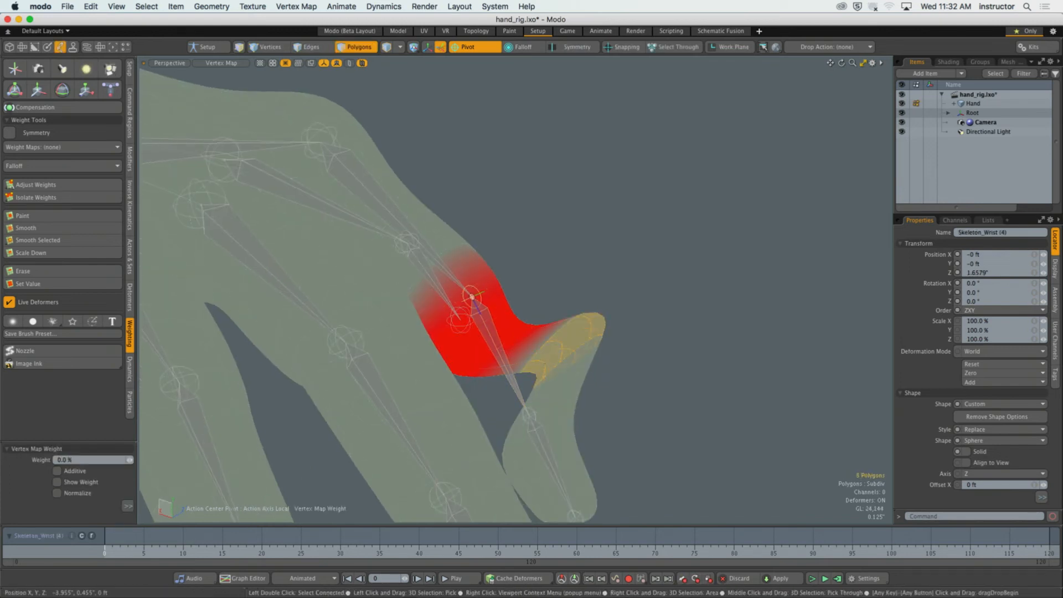
{"action": "left_click_drag", "start_coordinate": [522, 350], "coordinate": [568, 350]}
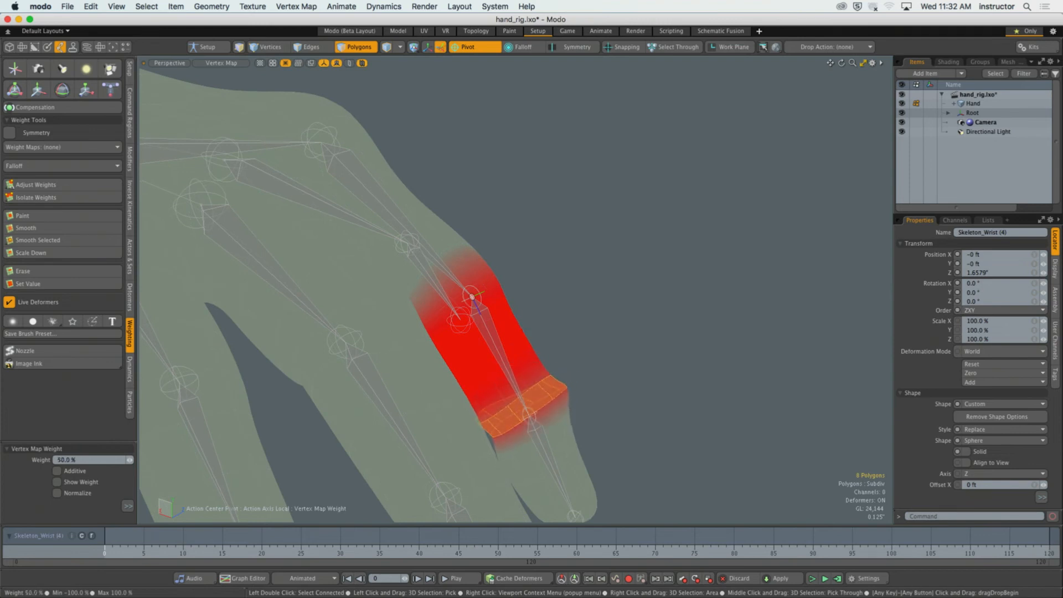
{"action": "key", "text": "q"}
{"action": "left_click", "coordinate": [567, 349]}
Select the index finger's last joint and add its weight to the same polygon loop with Adjust Weights.
{"action": "mouse_move", "coordinate": [567, 350]}
{"action": "left_mouse_down", "text": "alt"}
{"action": "mouse_move", "coordinate": [583, 351]}
{"action": "mouse_move", "coordinate": [541, 383]}
{"action": "mouse_move", "coordinate": [507, 377]}
{"action": "mouse_move", "coordinate": [474, 342]}
{"action": "mouse_move", "coordinate": [535, 295]}
{"action": "left_mouse_up", "text": "alt"}
{"action": "scroll", "coordinate": [583, 353], "scroll_direction": "up", "scroll_amount": 5}
{"action": "key", "text": "5"}
{"action": "left_click", "coordinate": [537, 387]}
{"action": "key", "text": "3"}
{"action": "key", "text": "w"}
{"action": "key", "text": "space"}
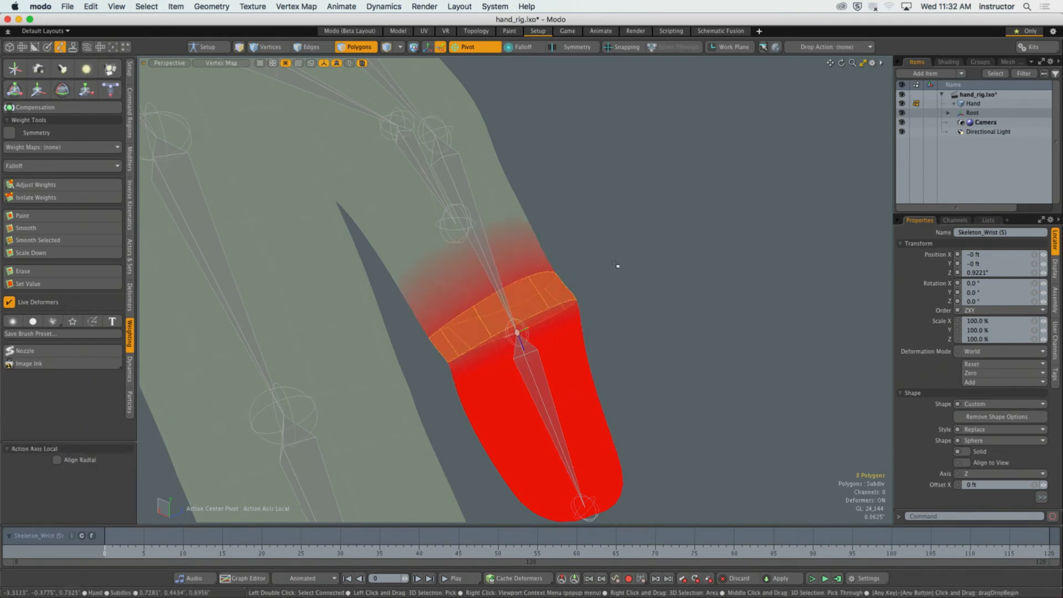
{"action": "left_click", "coordinate": [616, 267]}
{"action": "left_click_drag", "start_coordinate": [617, 272], "coordinate": [573, 304], "text": "alt"}
{"action": "key", "text": "5"}
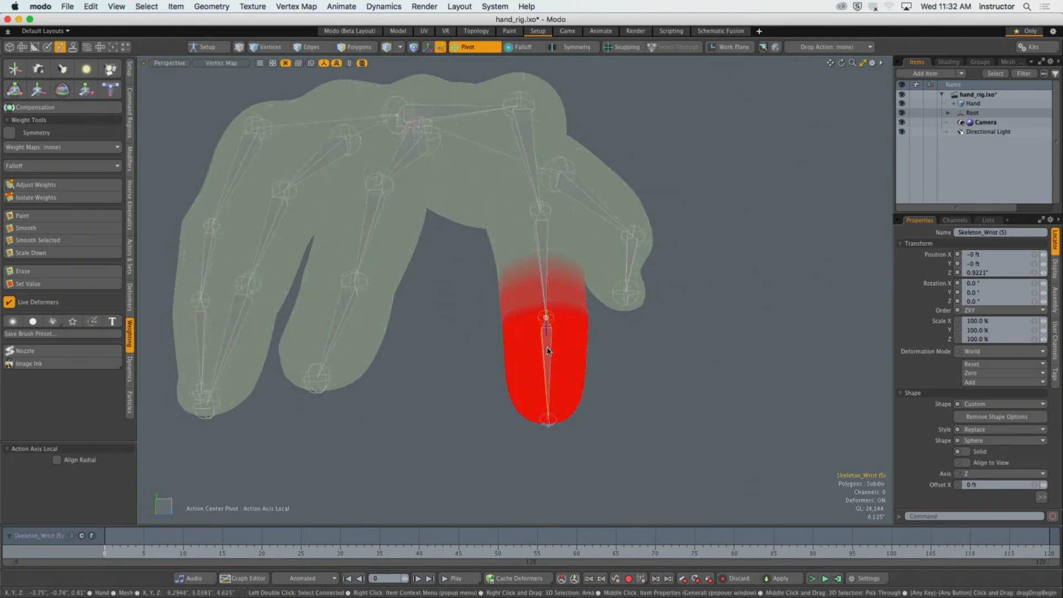
Rotate the index finger's middle joint to 43° about X to test the bend, and deselect it.
{"action": "left_click_drag", "start_coordinate": [546, 339], "coordinate": [467, 369], "text": "alt"}
{"action": "key", "text": "y"}
{"action": "left_click", "coordinate": [570, 243]}
{"action": "left_click_drag", "start_coordinate": [530, 250], "coordinate": [489, 304]}
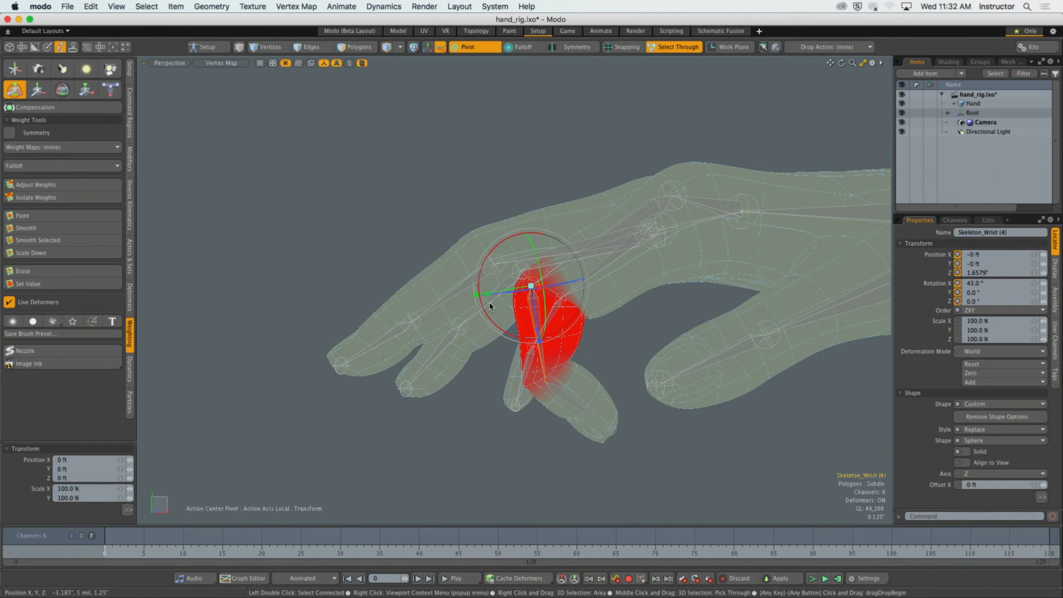
{"action": "key", "text": "space"}
{"action": "left_click", "coordinate": [444, 204]}
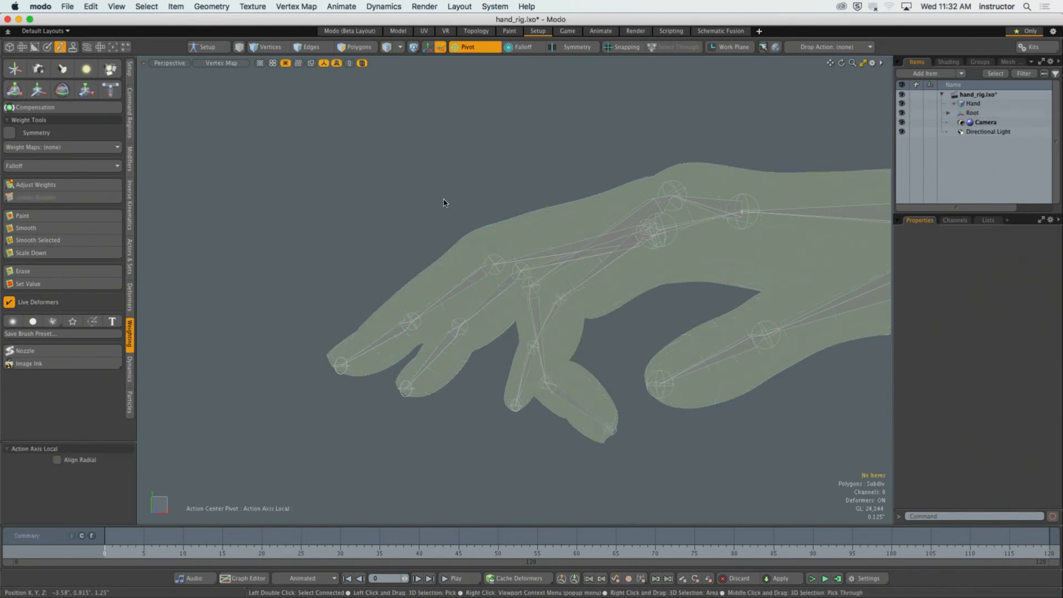
{"action": "left_click_drag", "start_coordinate": [445, 204], "coordinate": [314, 165], "text": "alt"}
Revert the scene to the last saved version of hand_rig.lxo, discarding the unsaved changes.
{"action": "left_click", "coordinate": [68, 6]}
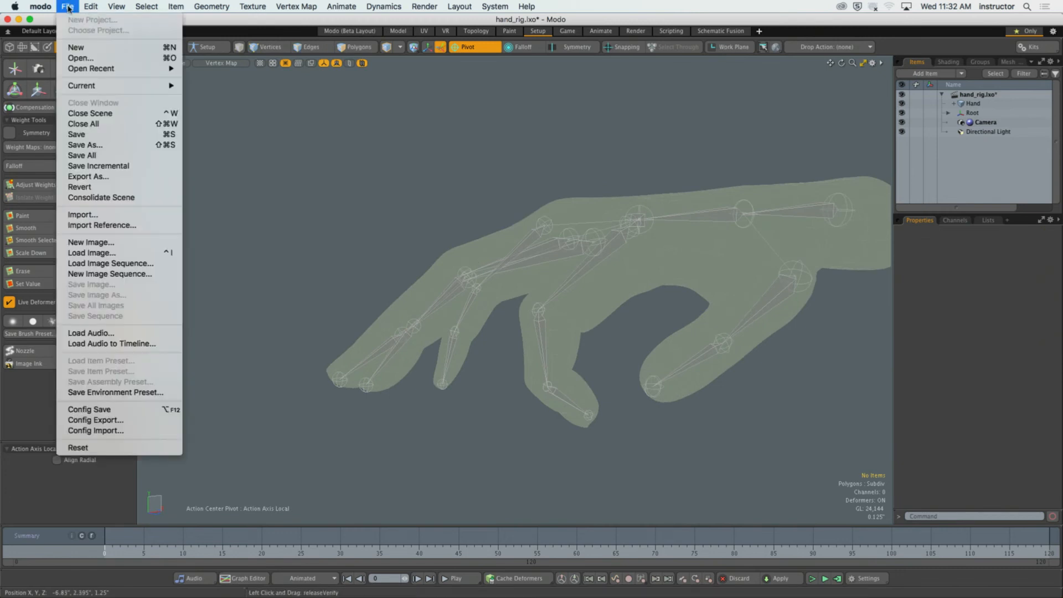
{"action": "left_click", "coordinate": [103, 187]}
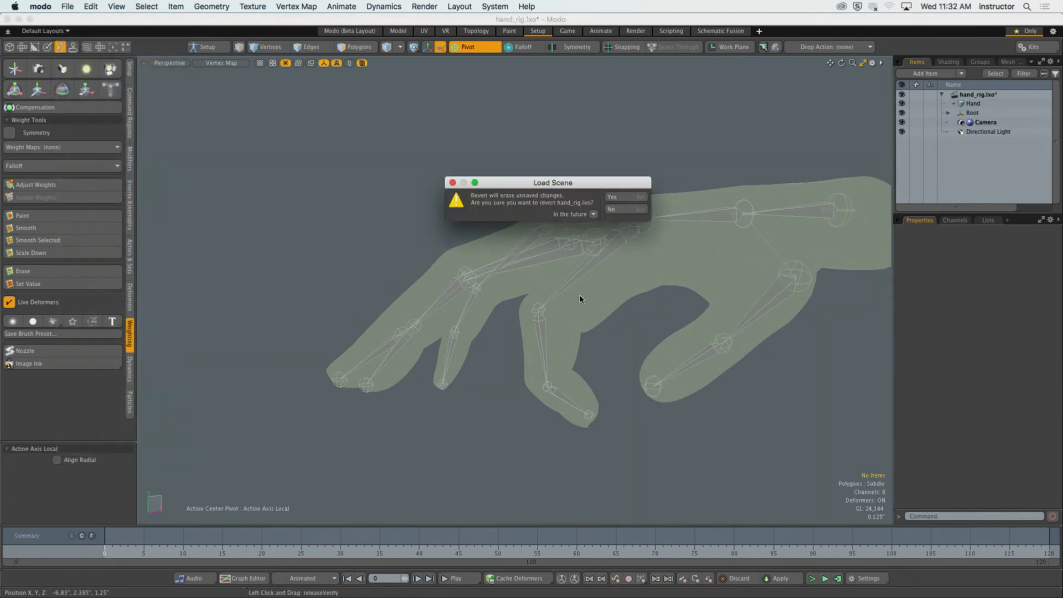
{"action": "left_click", "coordinate": [629, 208]}
Clear the hand selection, turn on Setup mode and select the root joint at the wrist end of the skeleton.
{"action": "left_click_drag", "start_coordinate": [485, 211], "coordinate": [408, 282], "text": "alt+shift"}
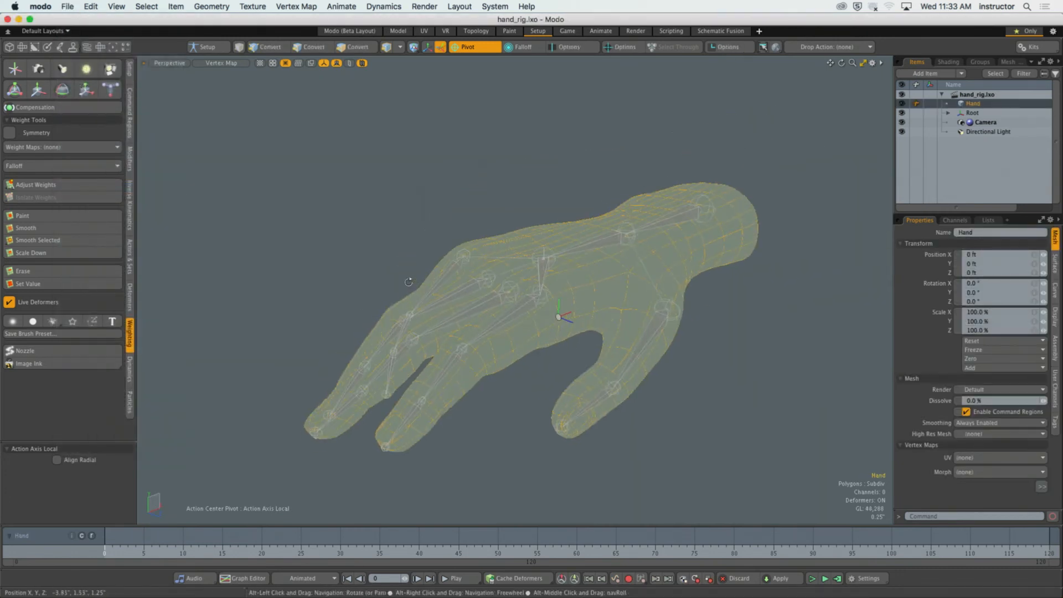
{"action": "left_click", "coordinate": [635, 190]}
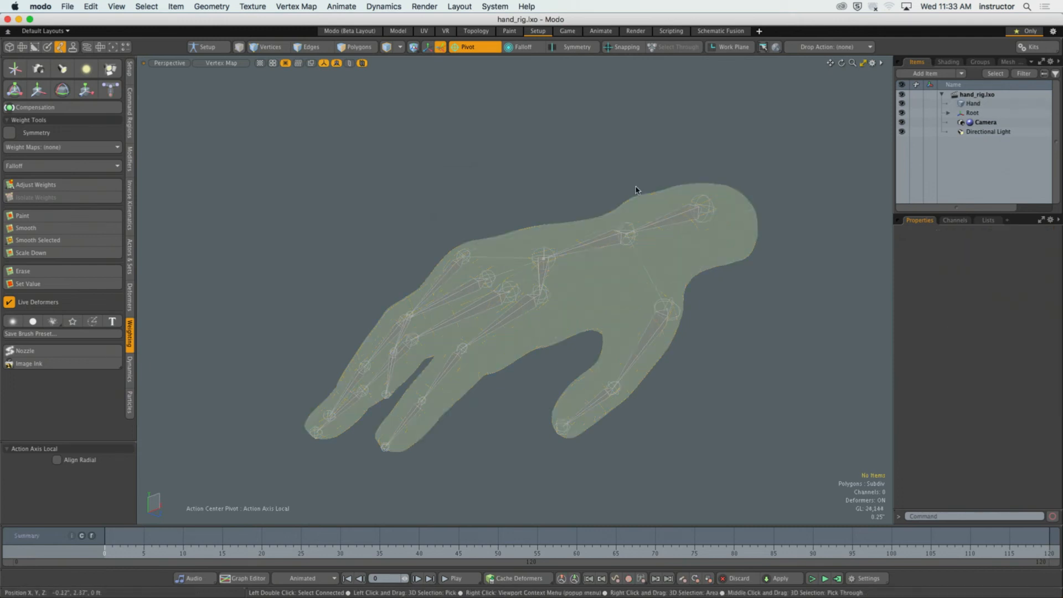
{"action": "left_click", "coordinate": [195, 49]}
{"action": "double_click", "coordinate": [696, 215]}
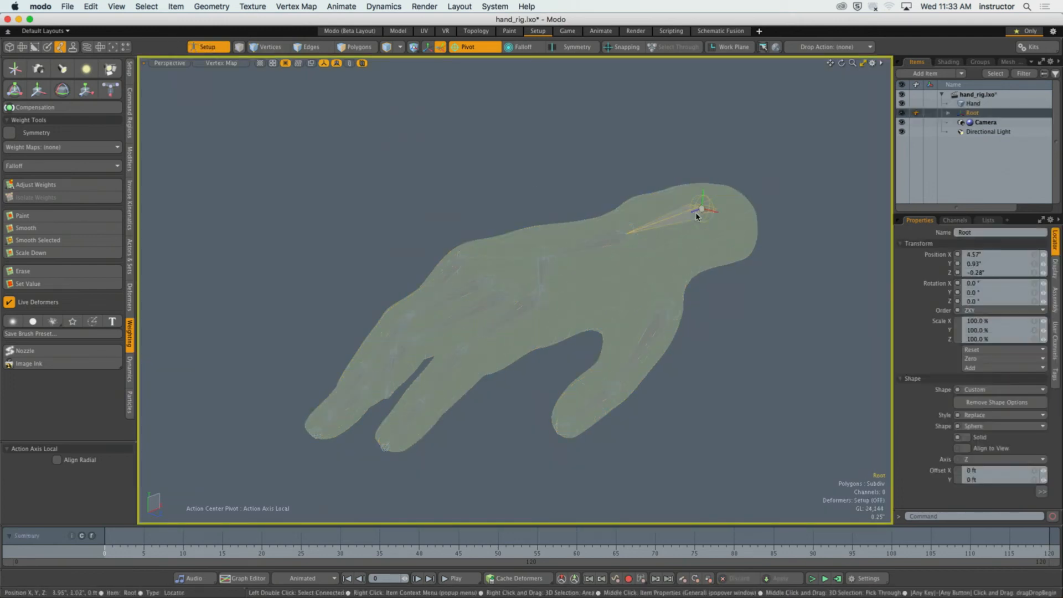
Add the hand mesh to the skeleton selection, bind it with the Heat bind type, and clear the selection.
{"action": "left_click", "coordinate": [664, 261], "text": "shift"}
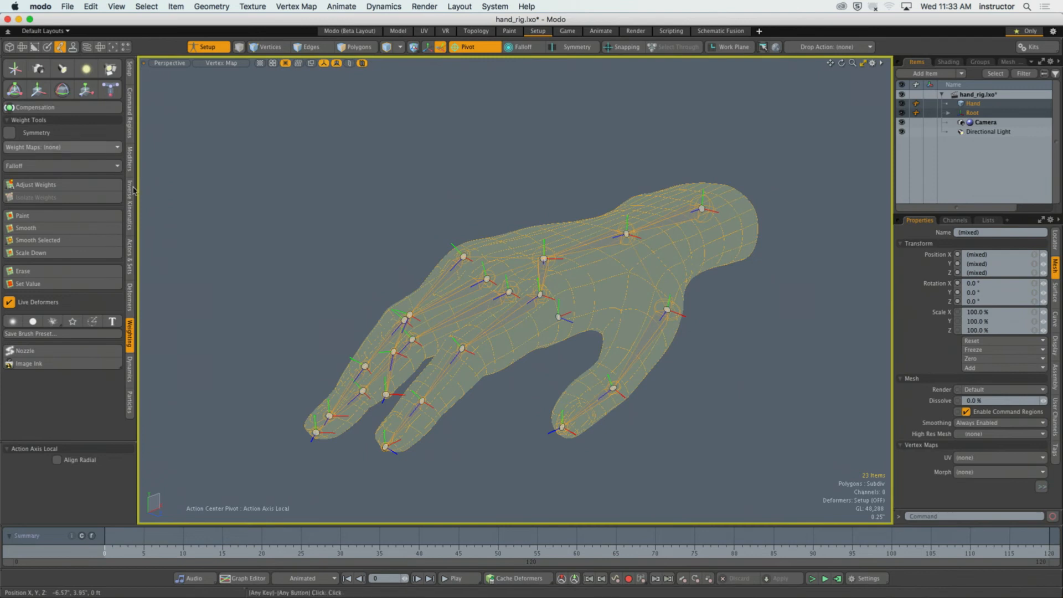
{"action": "left_click", "coordinate": [129, 298]}
{"action": "left_click", "coordinate": [63, 132]}
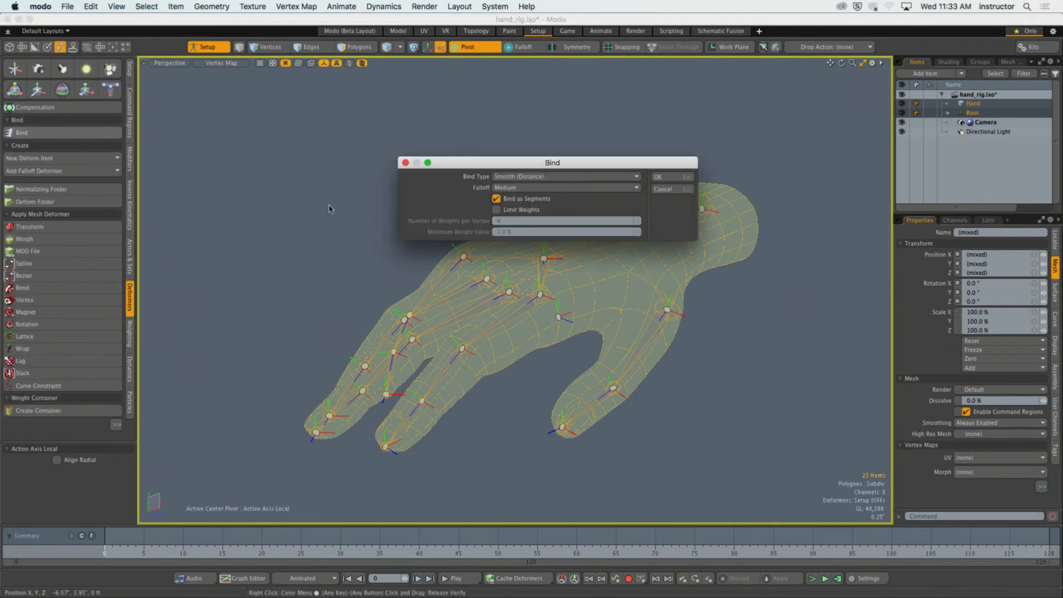
{"action": "left_click", "coordinate": [526, 176]}
{"action": "left_click", "coordinate": [529, 184]}
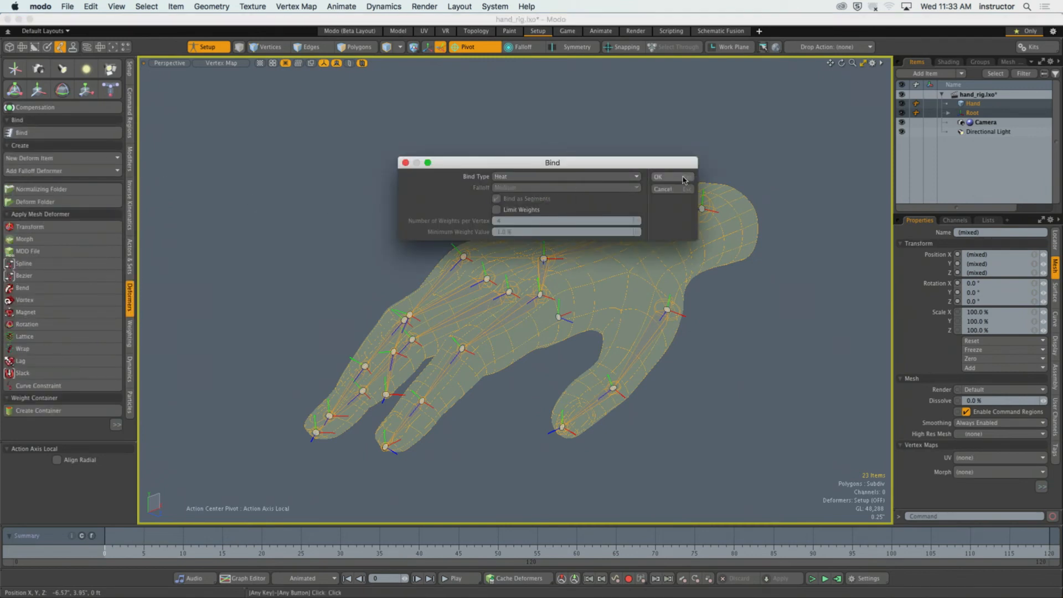
{"action": "left_click", "coordinate": [684, 177]}
{"action": "left_click", "coordinate": [387, 154]}
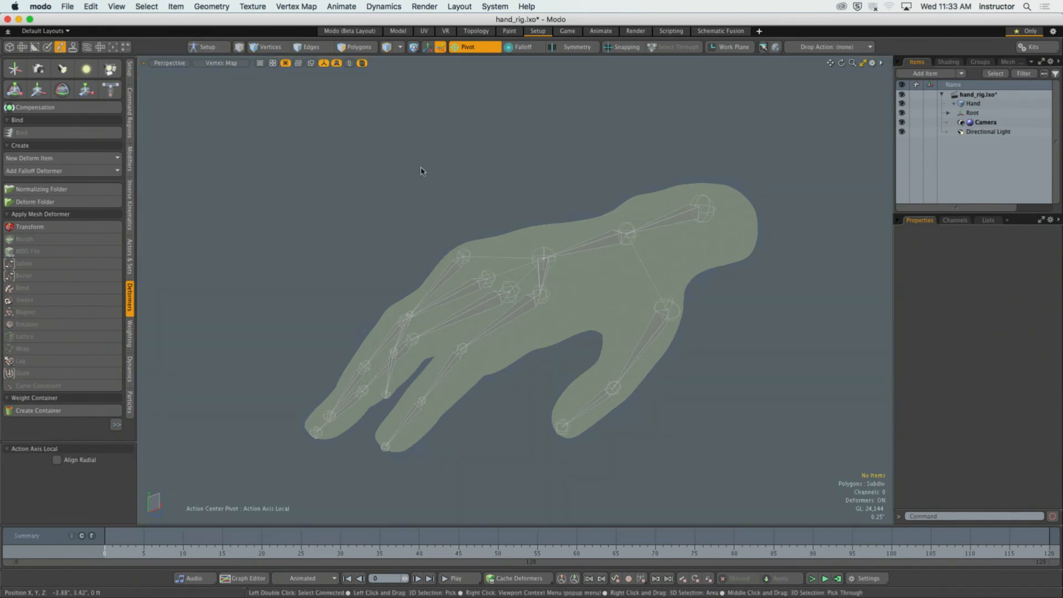
Select the whole joint hierarchy, examine the coloured weight distribution across palm and fingers, and bring up the weighting tools.
{"action": "double_click", "coordinate": [712, 215]}
{"action": "left_click_drag", "start_coordinate": [698, 220], "coordinate": [523, 331], "text": "alt"}
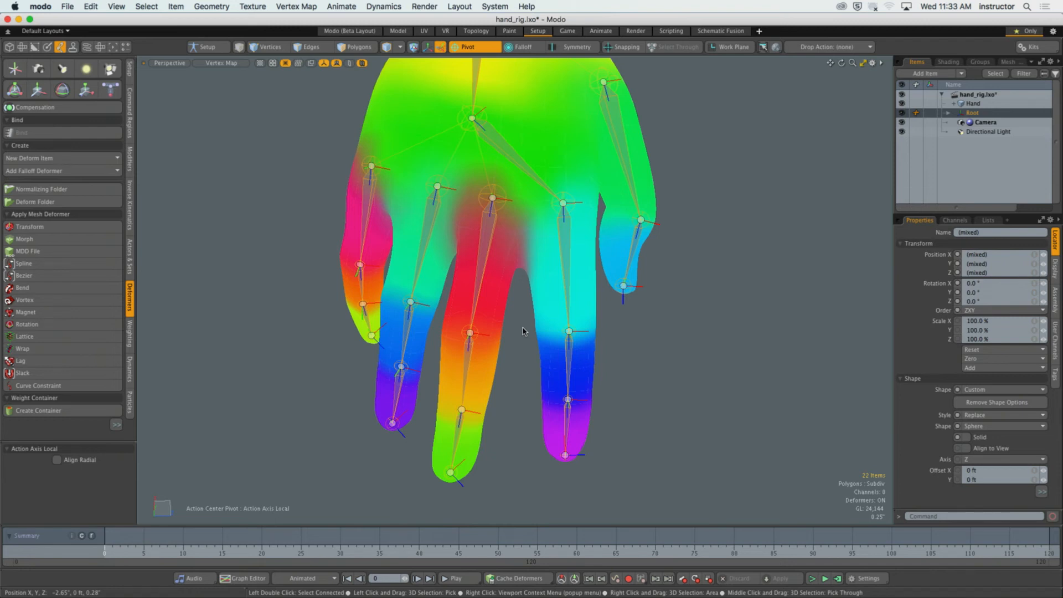
{"action": "left_click_drag", "start_coordinate": [767, 284], "coordinate": [609, 315], "text": "alt"}
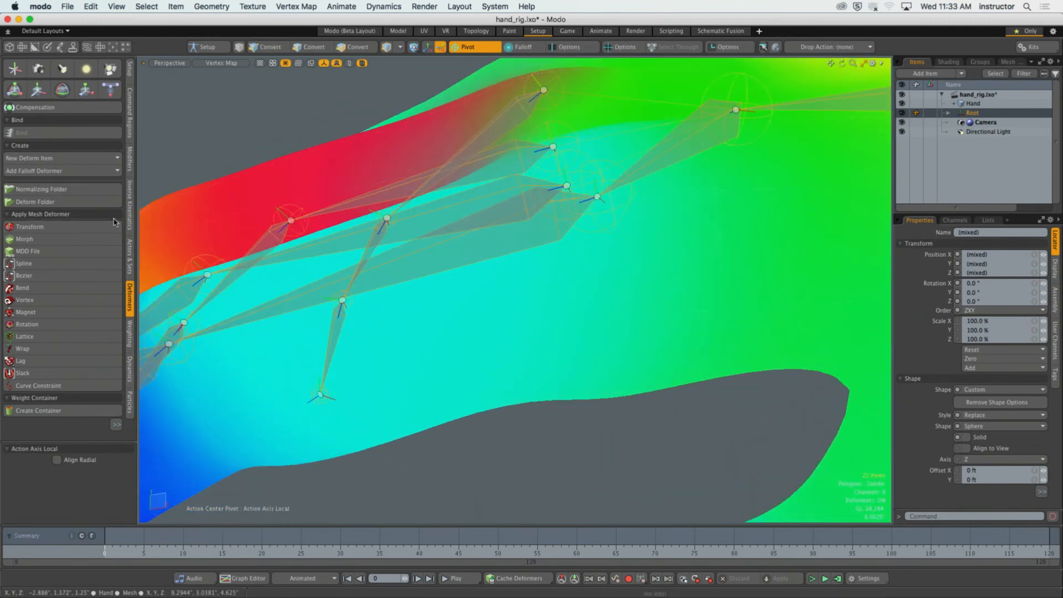
{"action": "left_click", "coordinate": [130, 342]}
{"action": "left_click_drag", "start_coordinate": [340, 293], "coordinate": [407, 327], "text": "alt"}
{"action": "left_click_drag", "start_coordinate": [369, 314], "coordinate": [433, 325], "text": "alt"}
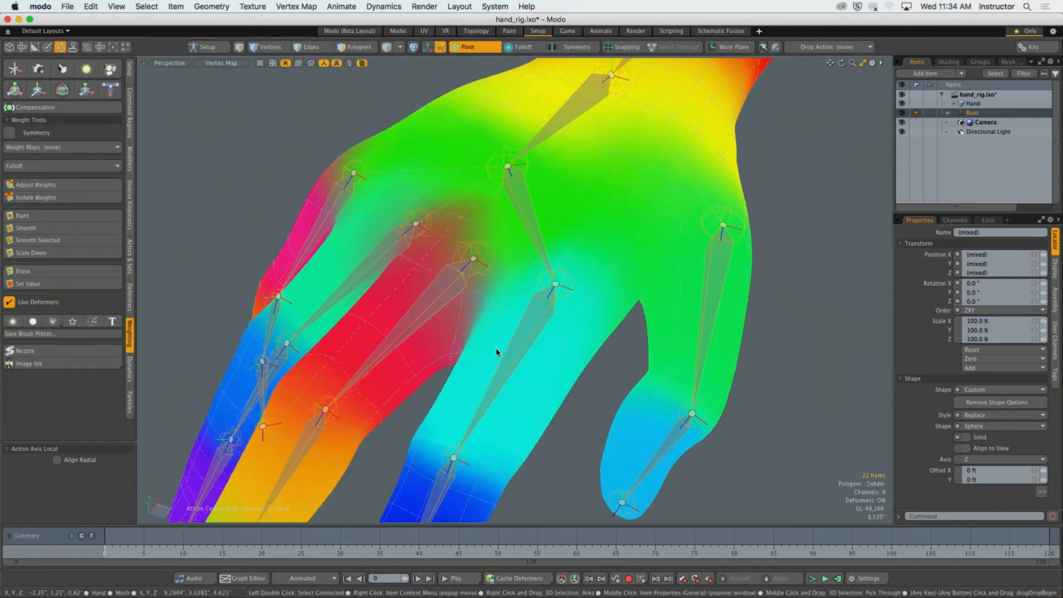
Select the index finger's base joint, rotate it to 61° about X, and inspect its weight influence around the neighbouring knuckles.
{"action": "left_click", "coordinate": [535, 338]}
{"action": "left_click_drag", "start_coordinate": [536, 338], "coordinate": [512, 350], "text": "alt"}
{"action": "key", "text": "y"}
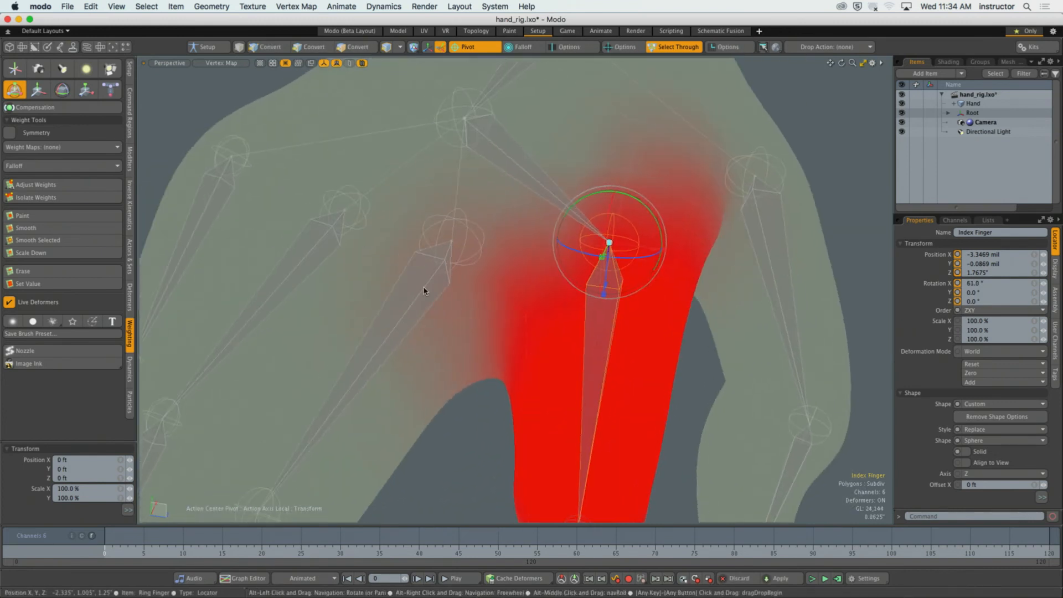
{"action": "left_click_drag", "start_coordinate": [437, 347], "coordinate": [391, 257], "text": "alt"}
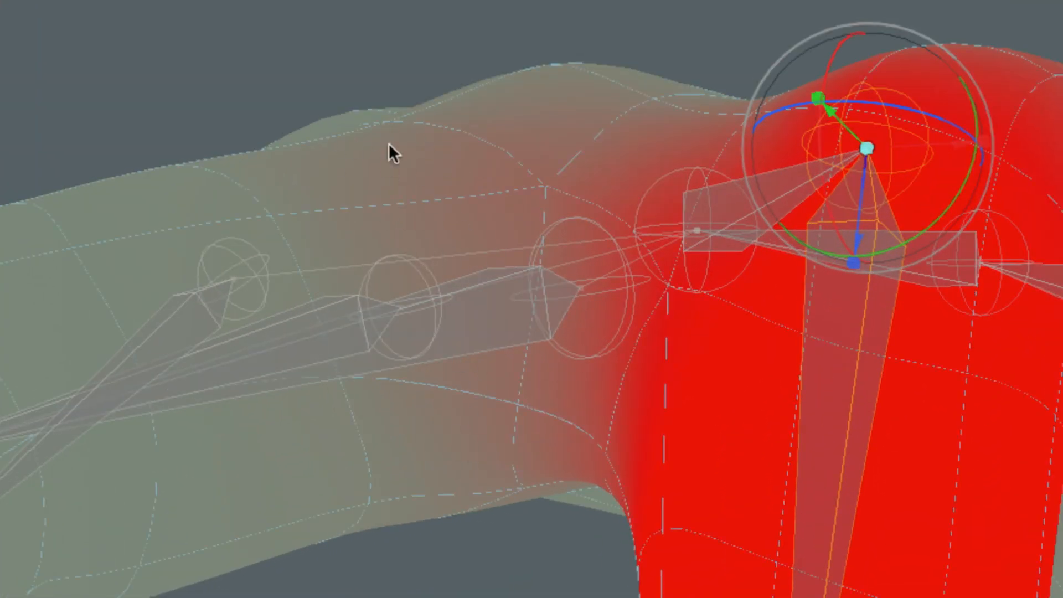
{"action": "left_click_drag", "start_coordinate": [493, 206], "coordinate": [415, 136], "text": "alt"}
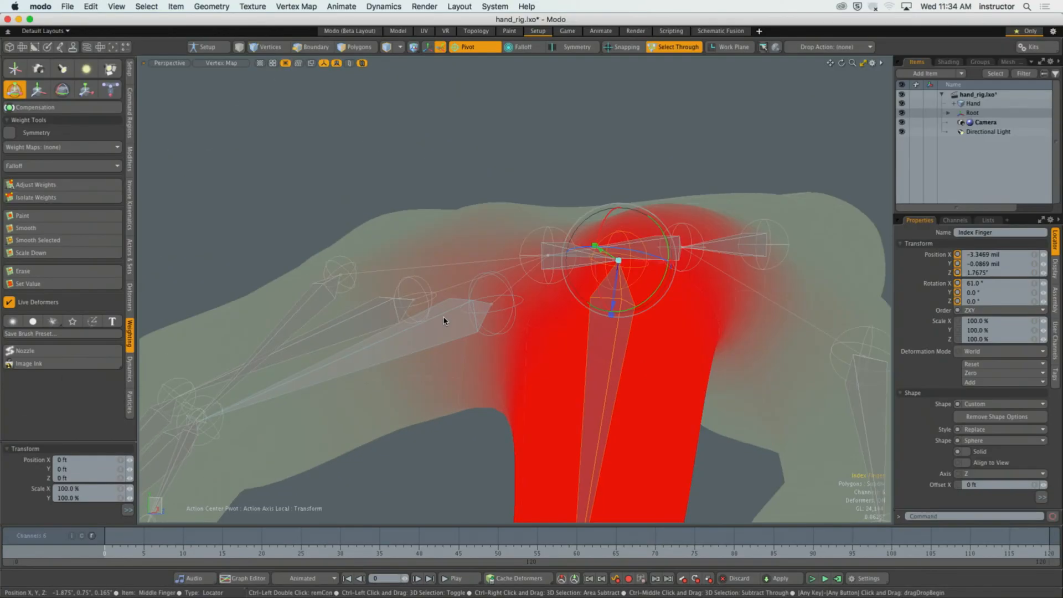
{"action": "left_click_drag", "start_coordinate": [488, 294], "coordinate": [545, 358], "text": "alt"}
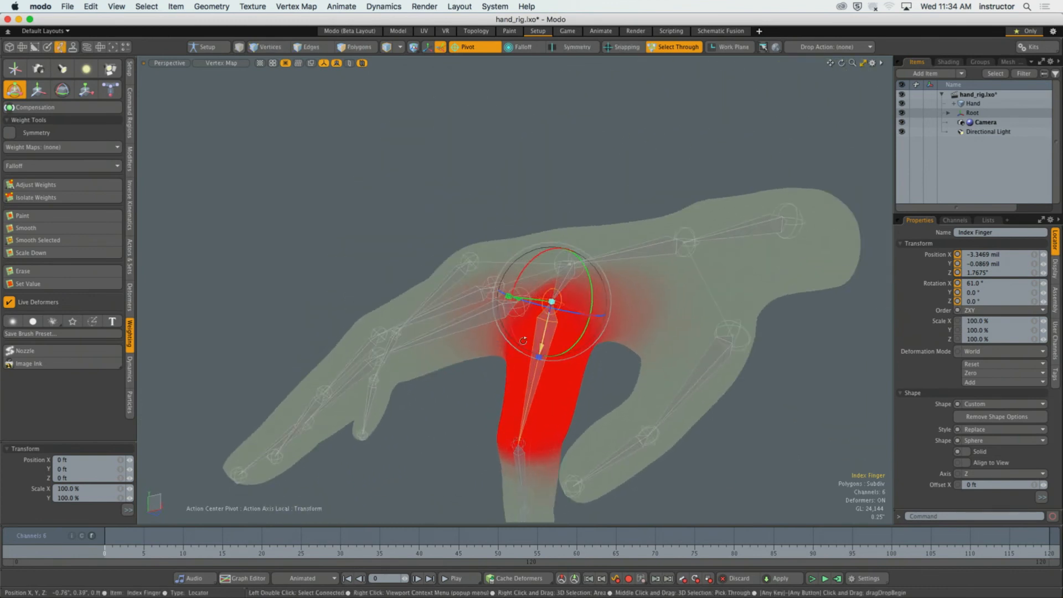
Activate the weight Paint tool and set its paint value to 0%.
{"action": "scroll", "coordinate": [545, 357], "scroll_direction": "up", "scroll_amount": 4}
{"action": "left_click_drag", "start_coordinate": [467, 315], "coordinate": [409, 332], "text": "alt"}
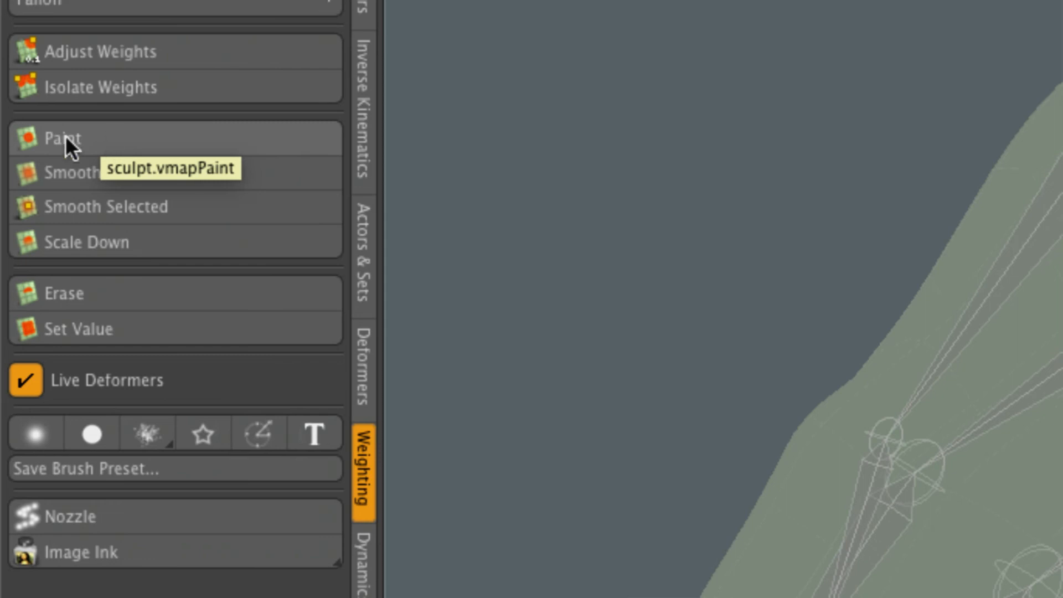
{"action": "left_click", "coordinate": [83, 139]}
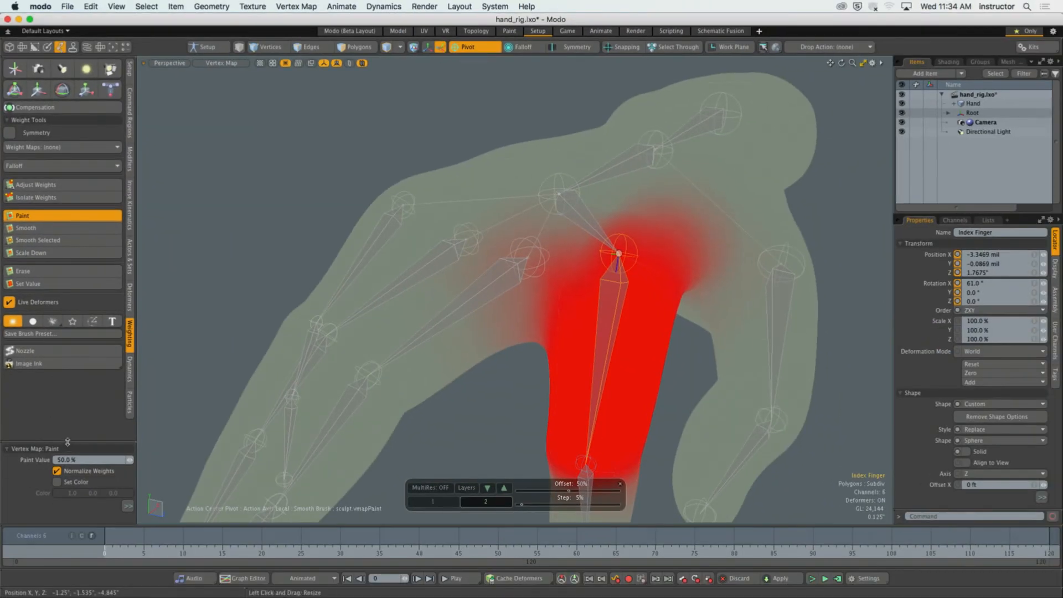
{"action": "left_click_drag", "start_coordinate": [68, 442], "coordinate": [67, 264]}
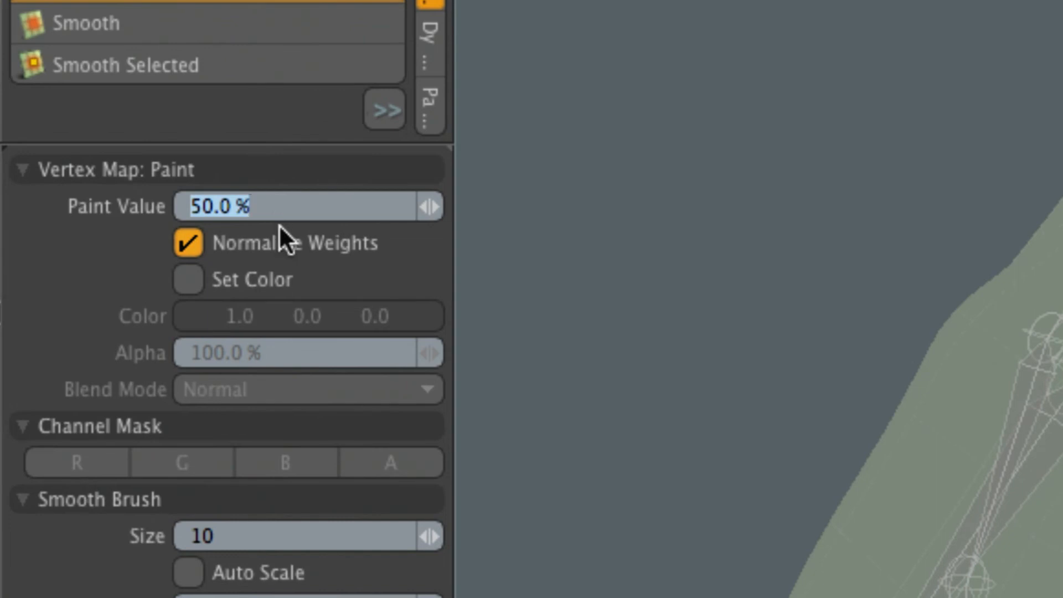
{"action": "type", "text": "0"}
{"action": "key", "text": "Return"}
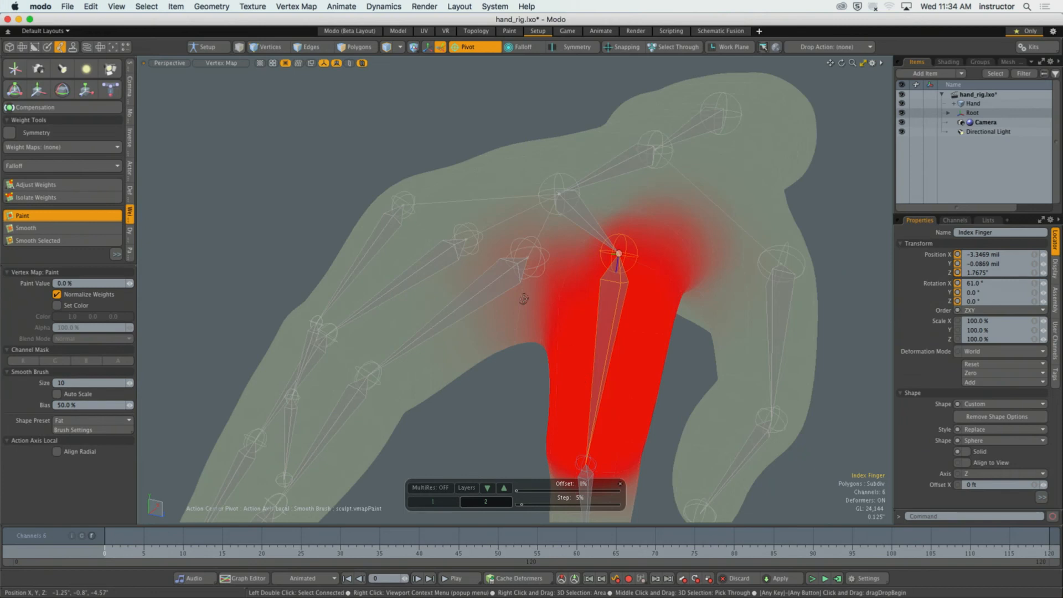
Enlarge the weight brush to size 95 and try to paint out the index finger's influence around the middle finger's knuckle.
{"action": "mouse_move", "coordinate": [518, 271]}
{"action": "right_mouse_down"}
{"action": "mouse_move", "coordinate": [594, 271]}
{"action": "mouse_move", "coordinate": [565, 271]}
{"action": "right_mouse_up"}
{"action": "mouse_move", "coordinate": [480, 282]}
{"action": "left_mouse_down", "text": "ctrl+alt"}
{"action": "mouse_move", "coordinate": [525, 271]}
{"action": "mouse_move", "coordinate": [476, 294]}
{"action": "mouse_move", "coordinate": [470, 243]}
{"action": "left_mouse_up", "text": "ctrl+alt"}
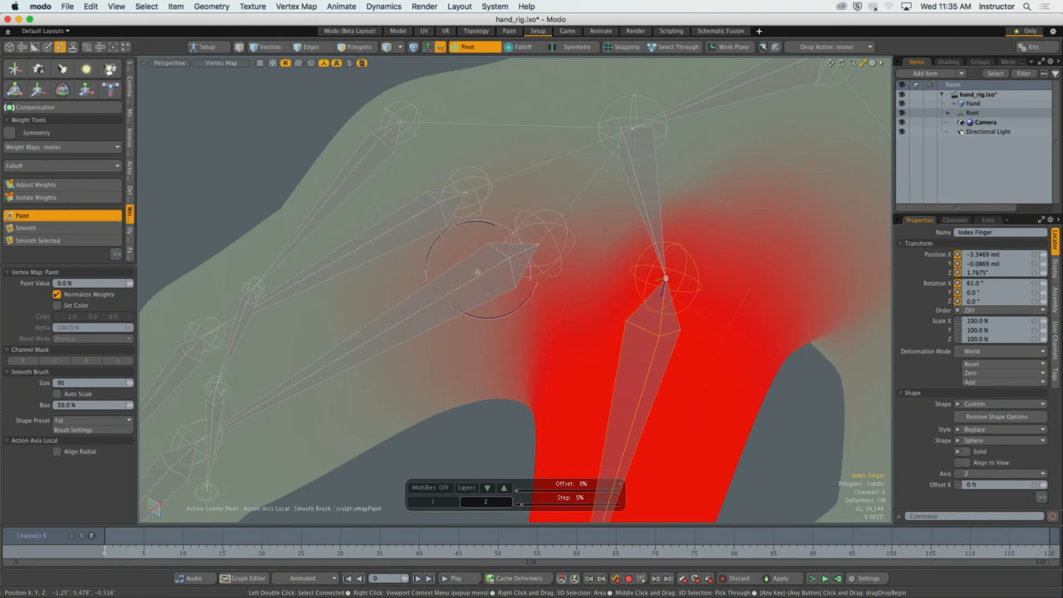
{"action": "left_click_drag", "start_coordinate": [466, 357], "coordinate": [463, 381], "text": "alt"}
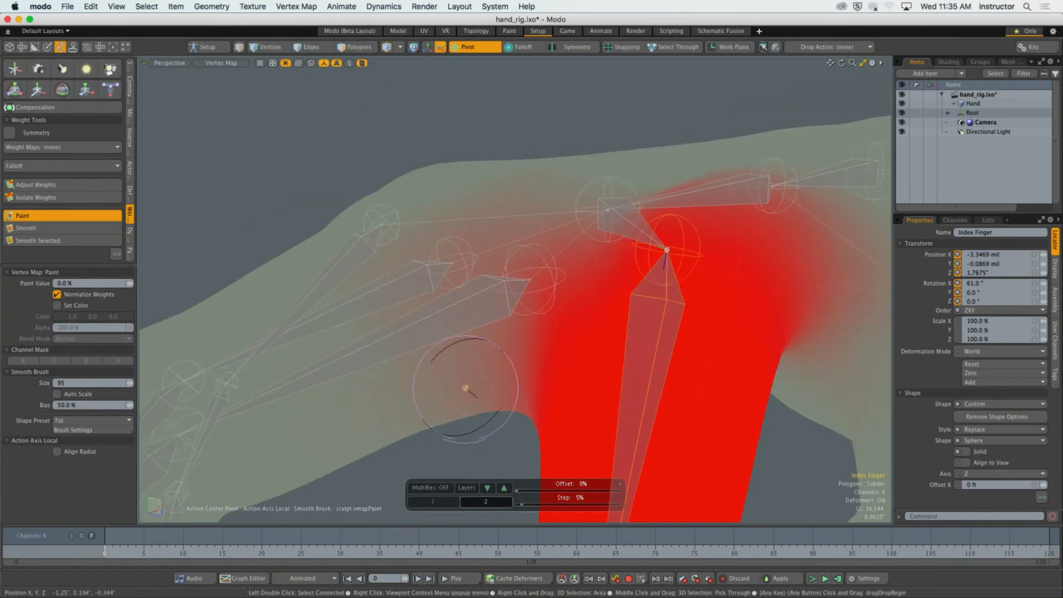
{"action": "left_click_drag", "start_coordinate": [480, 285], "coordinate": [404, 308], "text": "alt"}
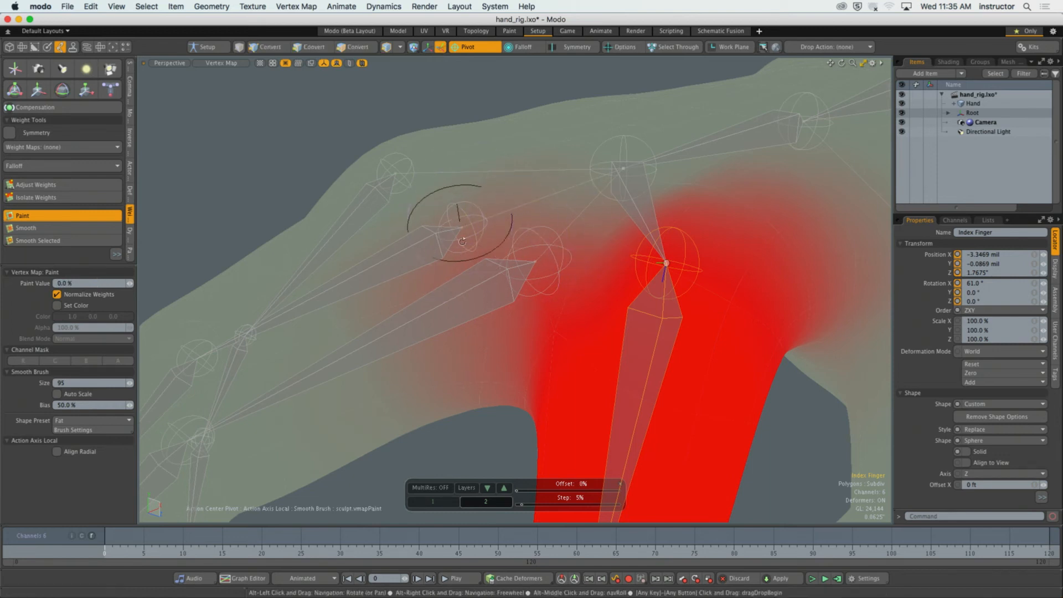
{"action": "left_click_drag", "start_coordinate": [455, 238], "coordinate": [389, 310], "text": "alt"}
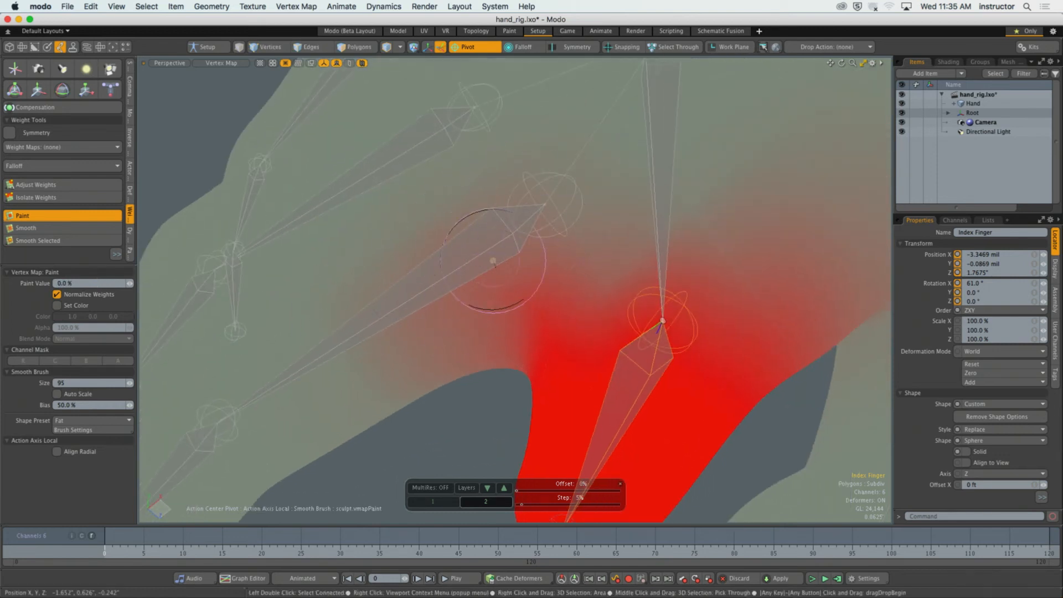
{"action": "mouse_move", "coordinate": [492, 261]}
{"action": "left_mouse_down", "text": "alt"}
{"action": "mouse_move", "coordinate": [484, 299]}
{"action": "mouse_move", "coordinate": [509, 269]}
{"action": "left_mouse_up", "text": "alt"}
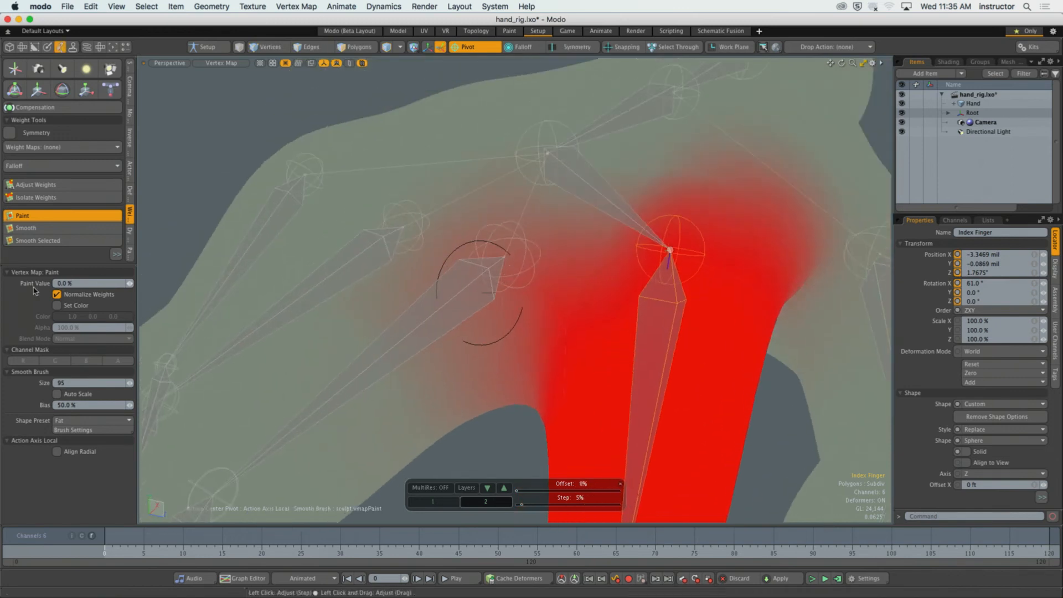
Inspect the index finger weights on the vertices around the middle knuckle and finger web with Adjust Weights, and undo the last action.
{"action": "left_click", "coordinate": [88, 298]}
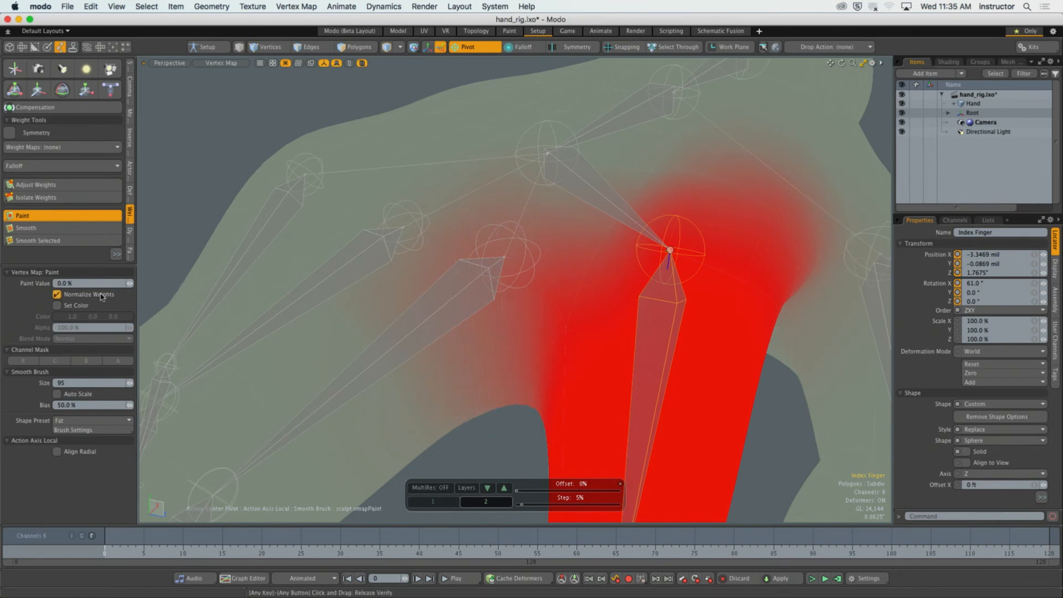
{"action": "left_click_drag", "start_coordinate": [76, 308], "coordinate": [79, 379]}
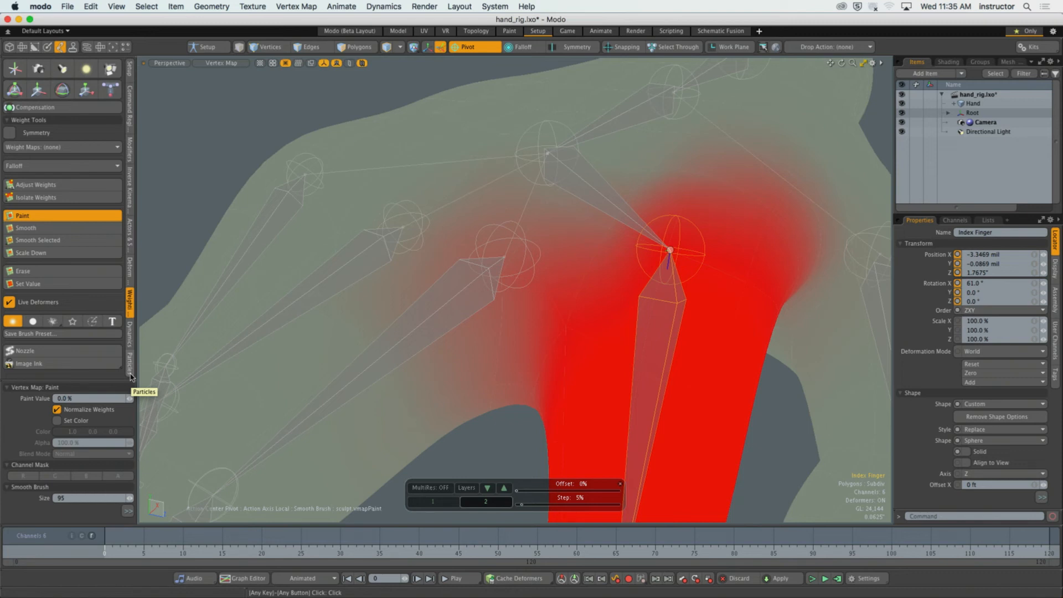
{"action": "left_click", "coordinate": [37, 185]}
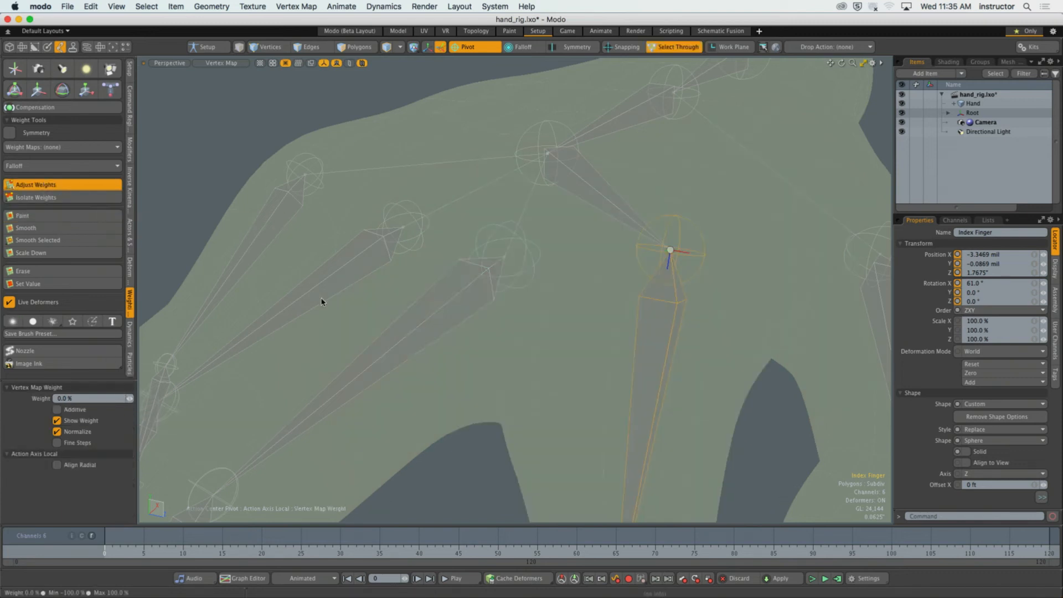
{"action": "left_click_drag", "start_coordinate": [539, 316], "coordinate": [516, 319], "text": "alt"}
{"action": "key", "text": "1"}
{"action": "right_click_drag", "start_coordinate": [380, 202], "coordinate": [555, 488]}
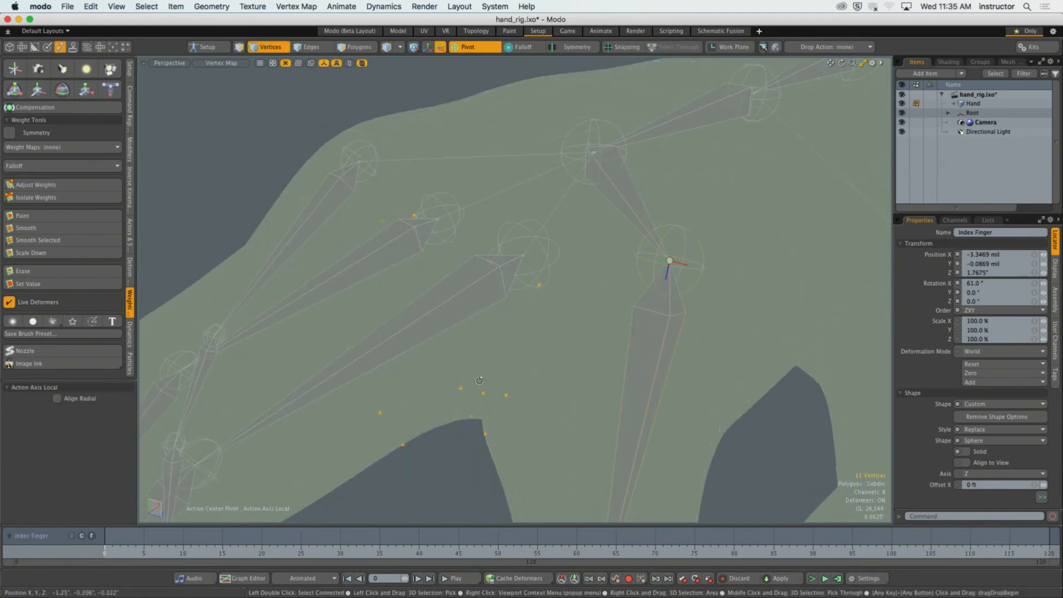
{"action": "left_click_drag", "start_coordinate": [465, 360], "coordinate": [516, 396], "text": "alt"}
{"action": "left_click", "coordinate": [65, 186]}
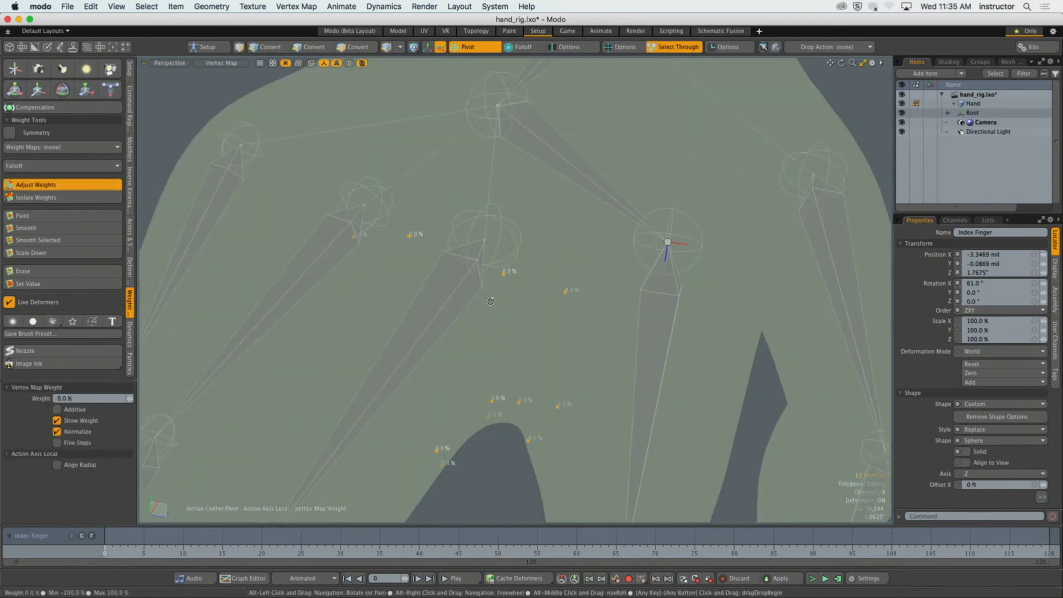
{"action": "left_click_drag", "start_coordinate": [421, 260], "coordinate": [581, 238], "text": "alt"}
{"action": "key", "text": "super+z"}
{"action": "key", "text": "space"}
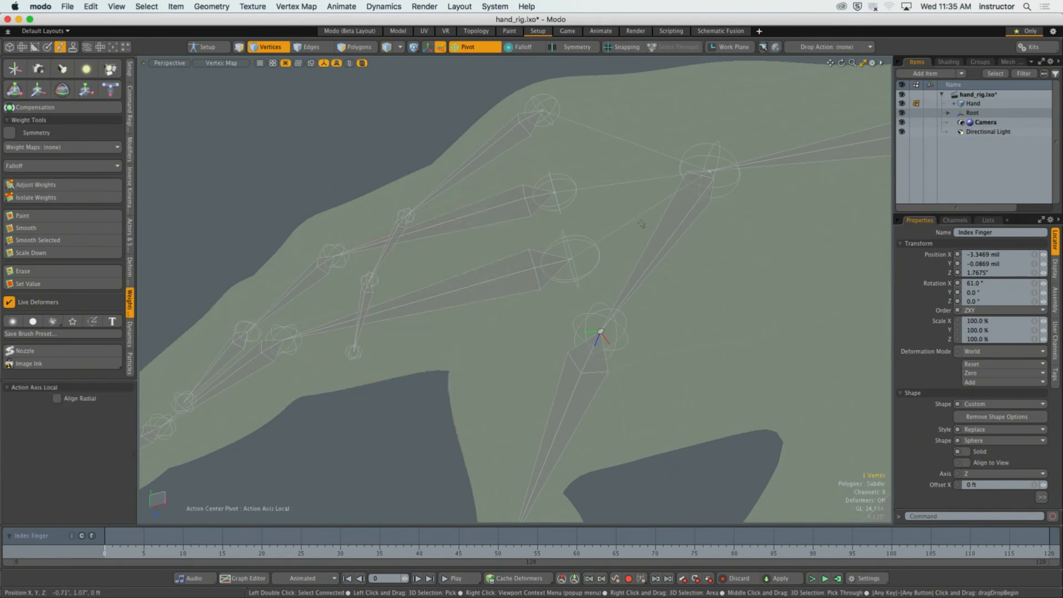
Check the weight of a single vertex on the back of the hand with Adjust Weights, and drop the tool.
{"action": "left_click", "coordinate": [83, 186]}
{"action": "left_click_drag", "start_coordinate": [360, 243], "coordinate": [453, 280], "text": "alt"}
{"action": "key", "text": "space"}
{"action": "scroll", "coordinate": [451, 328], "scroll_direction": "down", "scroll_amount": 3}
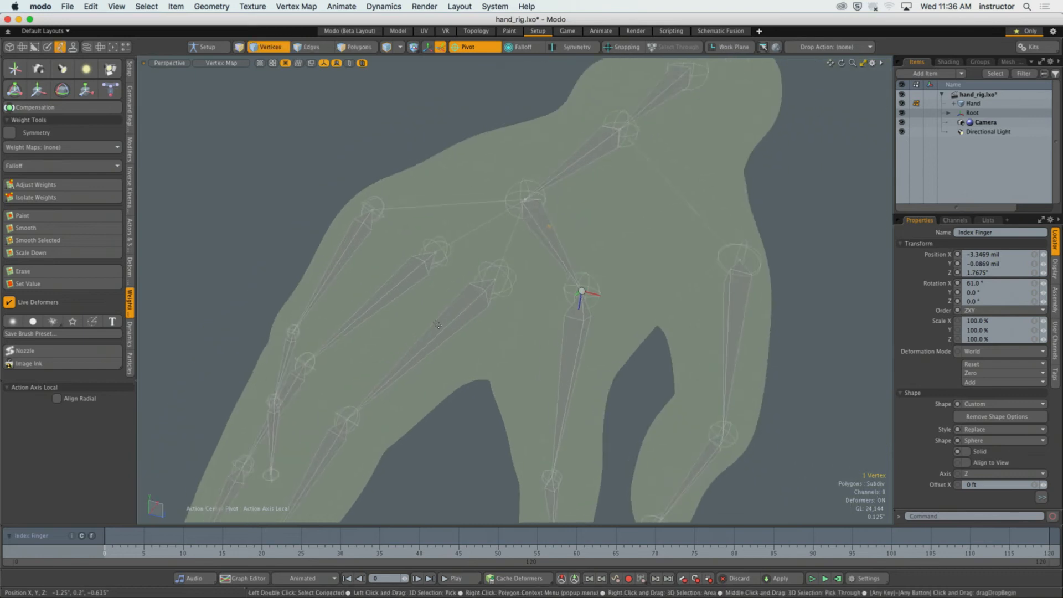
Return to item selection, reselect the index finger's base joint, and bring up its transform handles briefly to check the pose.
{"action": "key", "text": "5"}
{"action": "left_click_drag", "start_coordinate": [567, 347], "coordinate": [564, 338], "text": "alt"}
{"action": "key", "text": "3"}
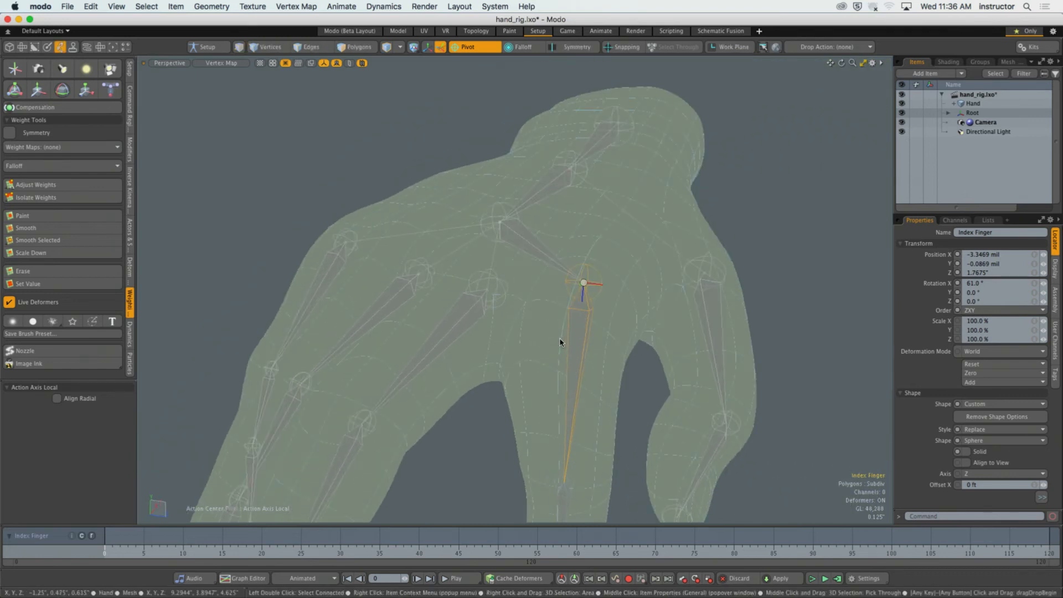
{"action": "left_click", "coordinate": [502, 364], "text": "shift"}
{"action": "left_click", "coordinate": [804, 281]}
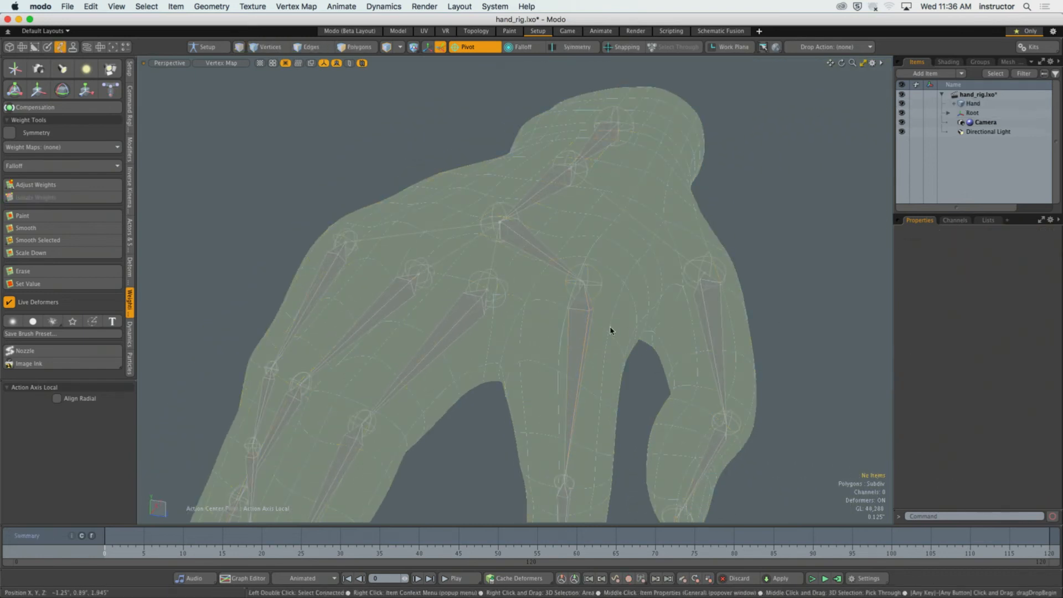
{"action": "left_click", "coordinate": [583, 328]}
{"action": "scroll", "coordinate": [583, 328], "scroll_direction": "down", "scroll_amount": 5}
{"action": "left_click_drag", "start_coordinate": [583, 328], "coordinate": [548, 333], "text": "alt"}
{"action": "key", "text": "y"}
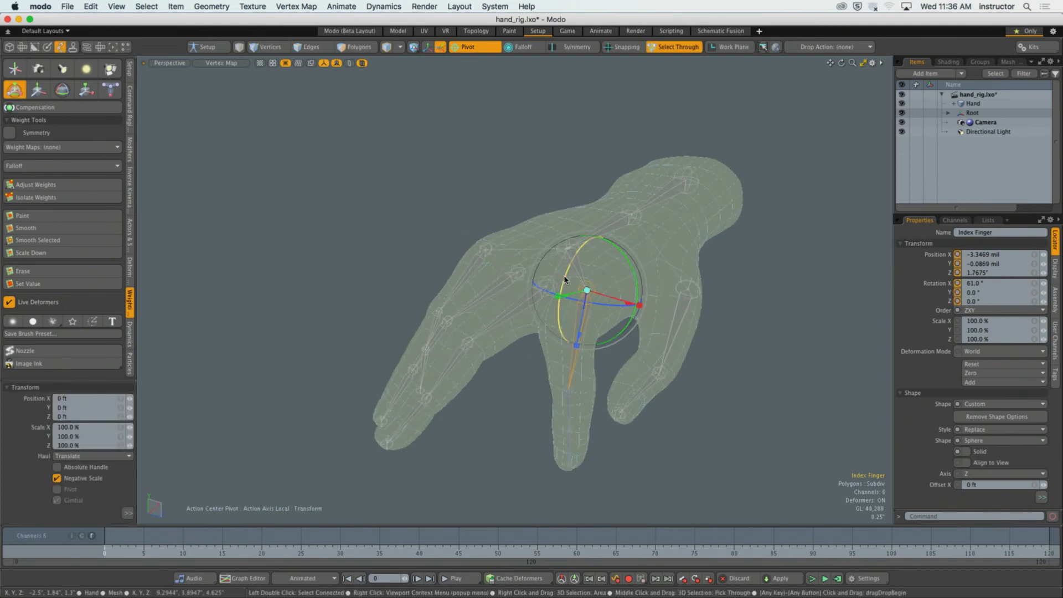
{"action": "key", "text": "space"}
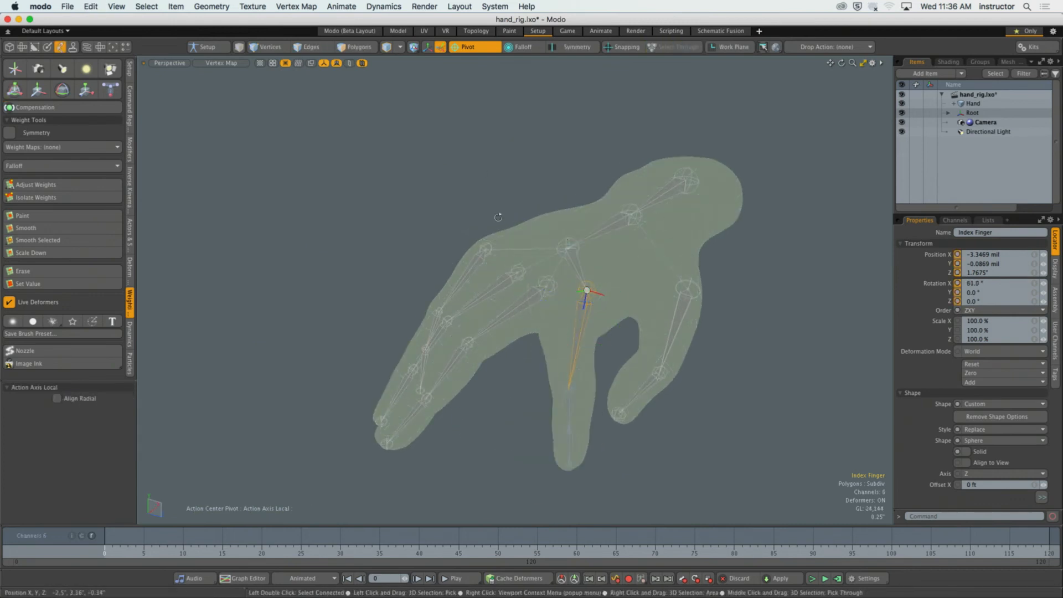
{"action": "left_click_drag", "start_coordinate": [498, 217], "coordinate": [437, 202], "text": "alt"}
{"action": "scroll", "coordinate": [545, 328], "scroll_direction": "up", "scroll_amount": 5}
{"action": "left_click_drag", "start_coordinate": [546, 328], "coordinate": [568, 324], "text": "alt"}
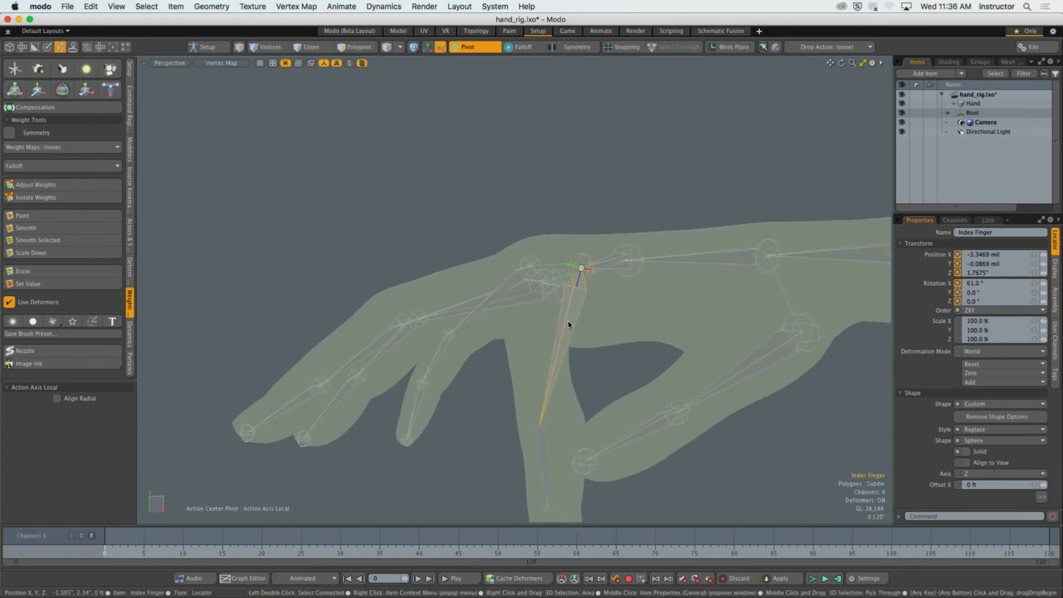
{"action": "key", "text": "o"}
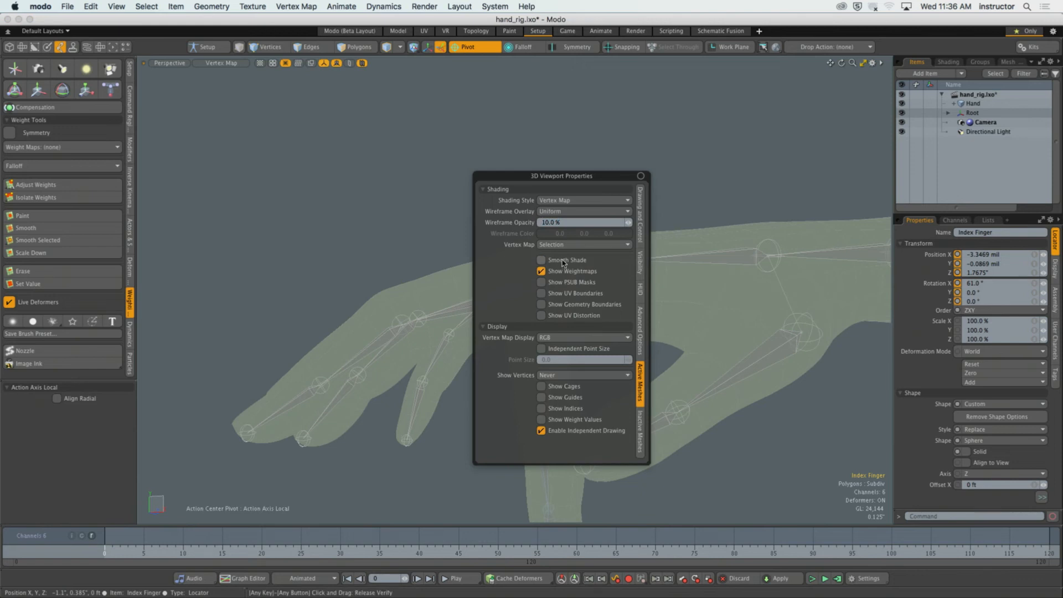
{"action": "scroll", "coordinate": [401, 228], "scroll_direction": "down", "scroll_amount": 3}
{"action": "left_click_drag", "start_coordinate": [407, 235], "coordinate": [434, 249], "text": "alt"}
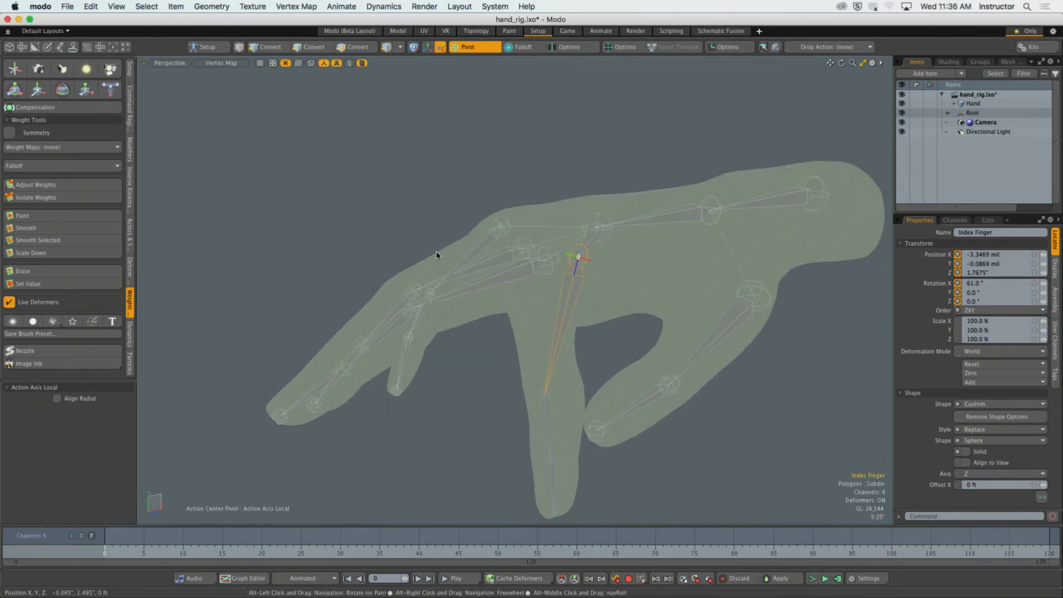
Clear the selection, set the viewport shading to Default, and select the index finger's base joint.
{"action": "left_click", "coordinate": [399, 216]}
{"action": "left_click", "coordinate": [221, 62]}
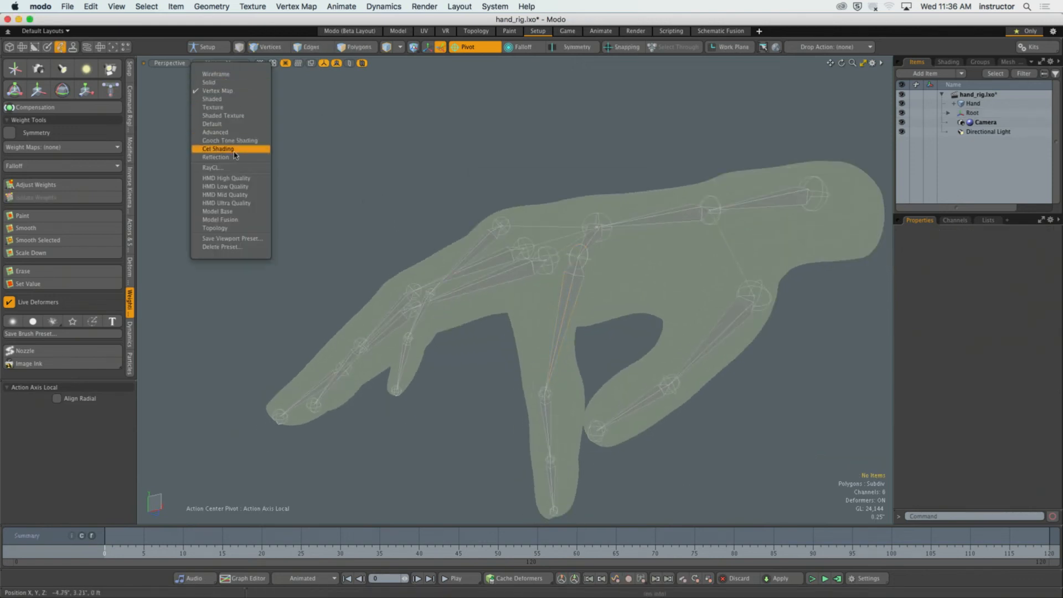
{"action": "left_click", "coordinate": [232, 127]}
{"action": "left_click", "coordinate": [571, 309]}
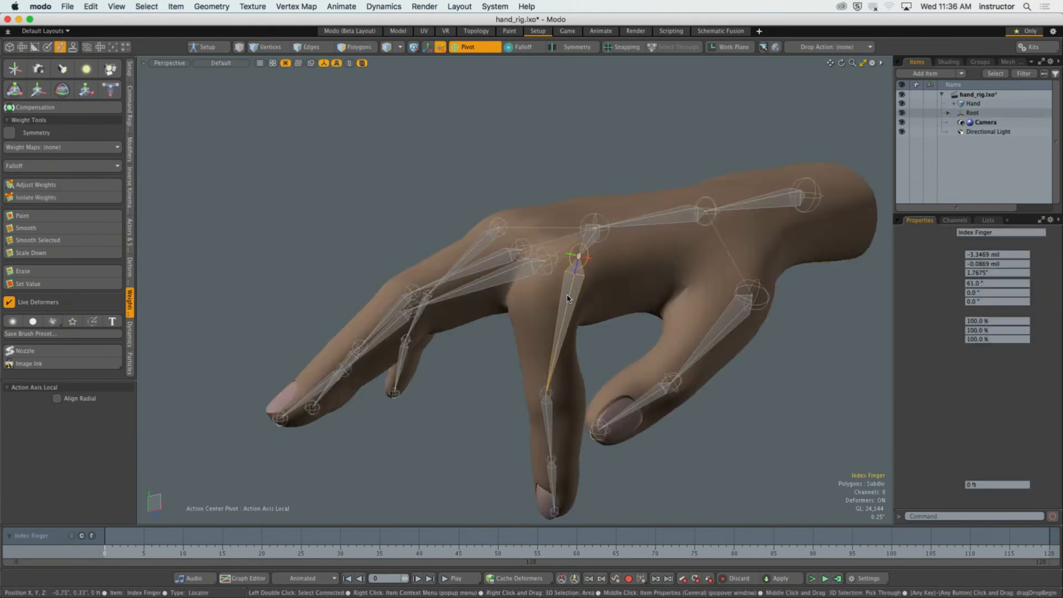
Rotate the index finger's base joint to 27.5° about X to test the deformation, and switch to setup mode.
{"action": "left_click", "coordinate": [614, 343]}
{"action": "left_click", "coordinate": [572, 306]}
{"action": "mouse_move", "coordinate": [572, 306]}
{"action": "left_mouse_down", "text": "alt"}
{"action": "mouse_move", "coordinate": [586, 318]}
{"action": "mouse_move", "coordinate": [567, 318]}
{"action": "left_mouse_up", "text": "alt"}
{"action": "key", "text": "y"}
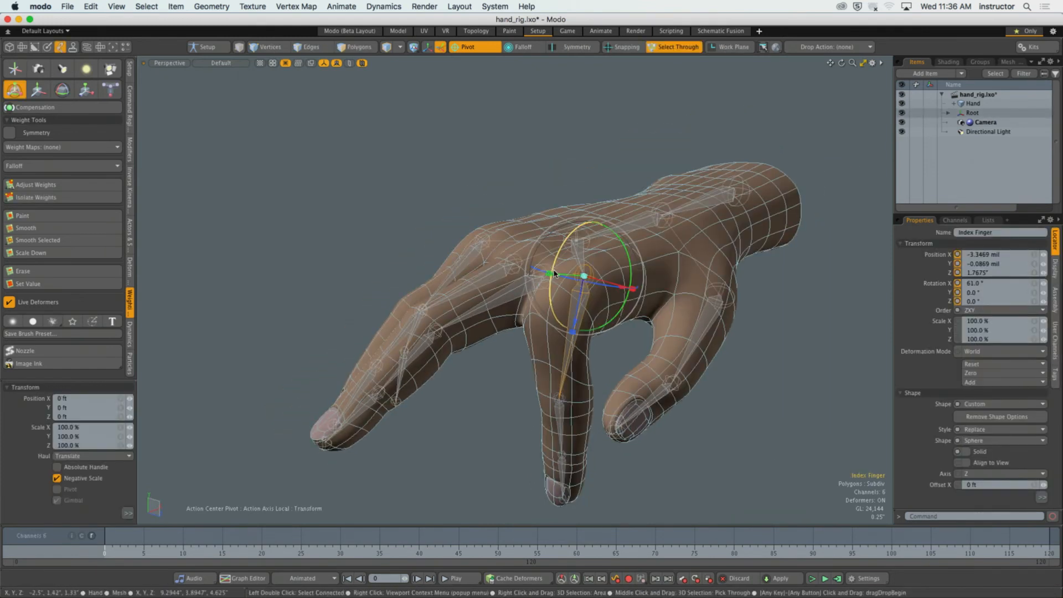
{"action": "left_click_drag", "start_coordinate": [555, 271], "coordinate": [567, 240]}
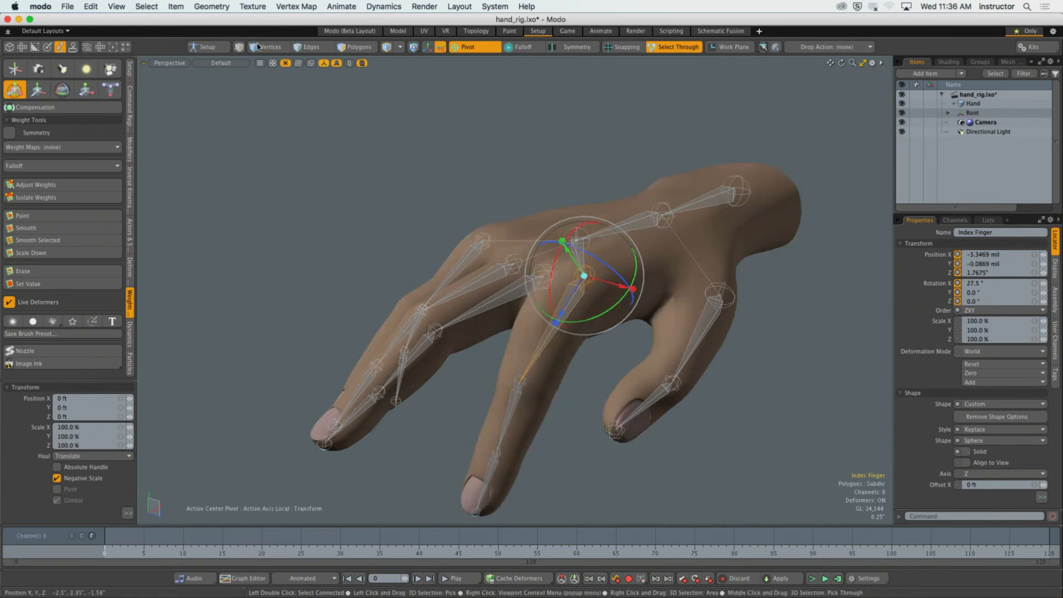
{"action": "left_click", "coordinate": [206, 48]}
Turn the Show Weightmaps option for active meshes off and back on in the viewport properties.
{"action": "mouse_move", "coordinate": [543, 287]}
{"action": "left_mouse_down", "text": "alt"}
{"action": "mouse_move", "coordinate": [557, 291]}
{"action": "mouse_move", "coordinate": [554, 304]}
{"action": "left_mouse_up", "text": "alt"}
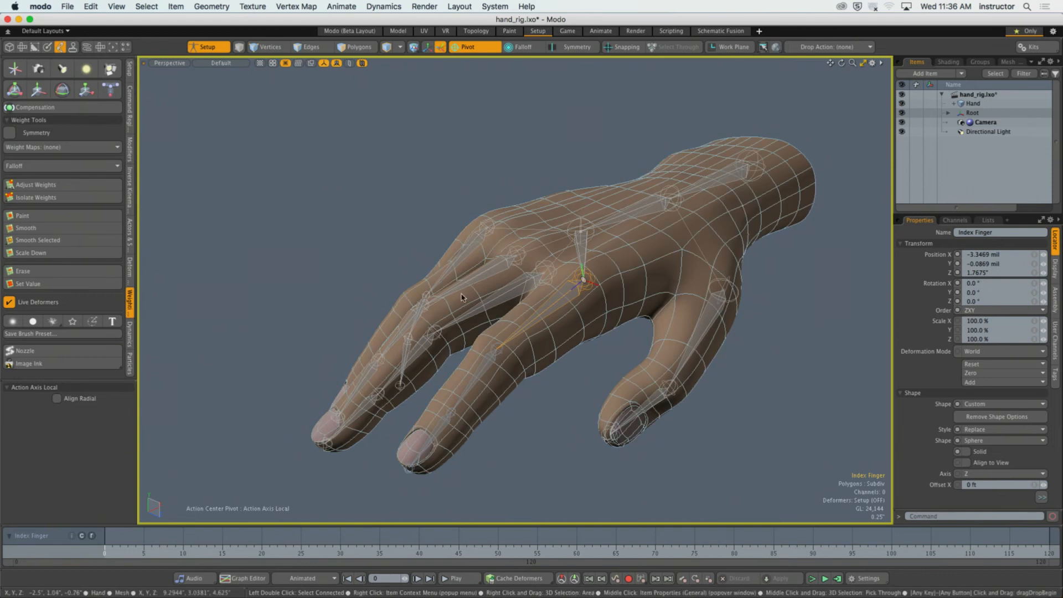
{"action": "key", "text": "o"}
{"action": "left_click", "coordinate": [472, 253]}
{"action": "left_click", "coordinate": [475, 250]}
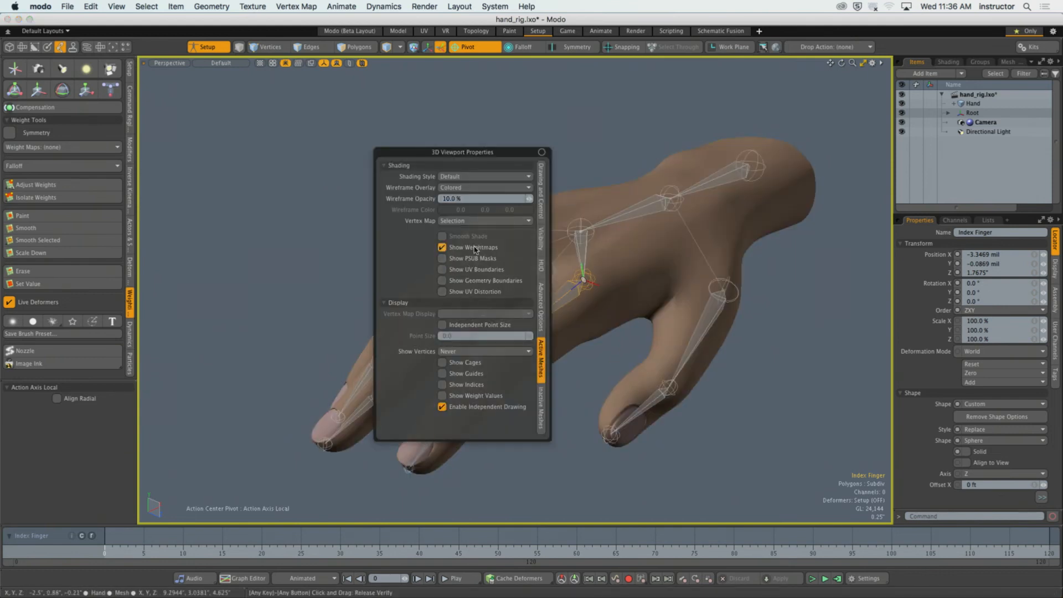
{"action": "left_click", "coordinate": [475, 251]}
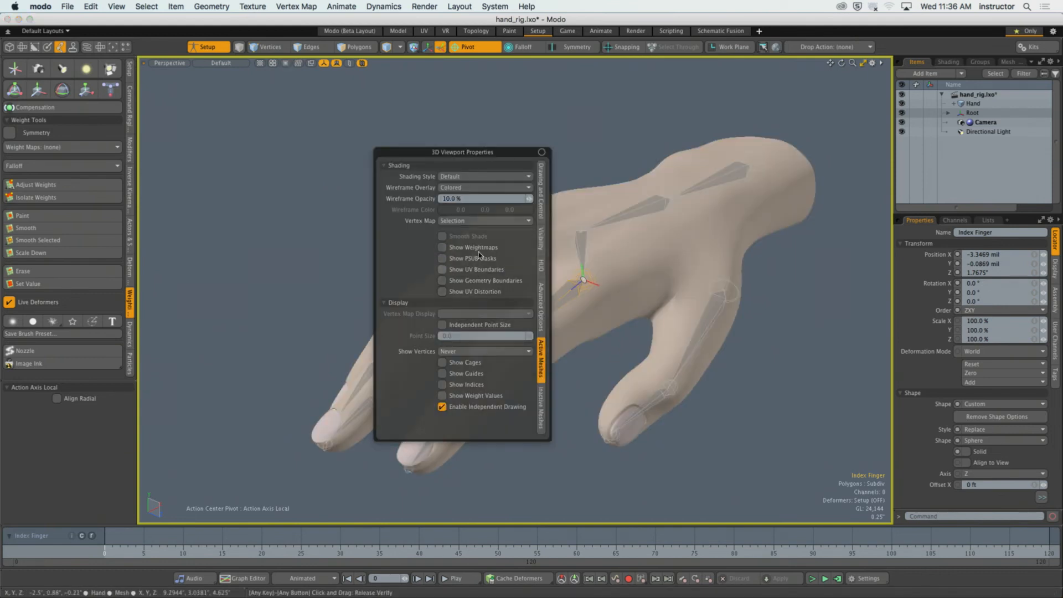
{"action": "left_click", "coordinate": [478, 252]}
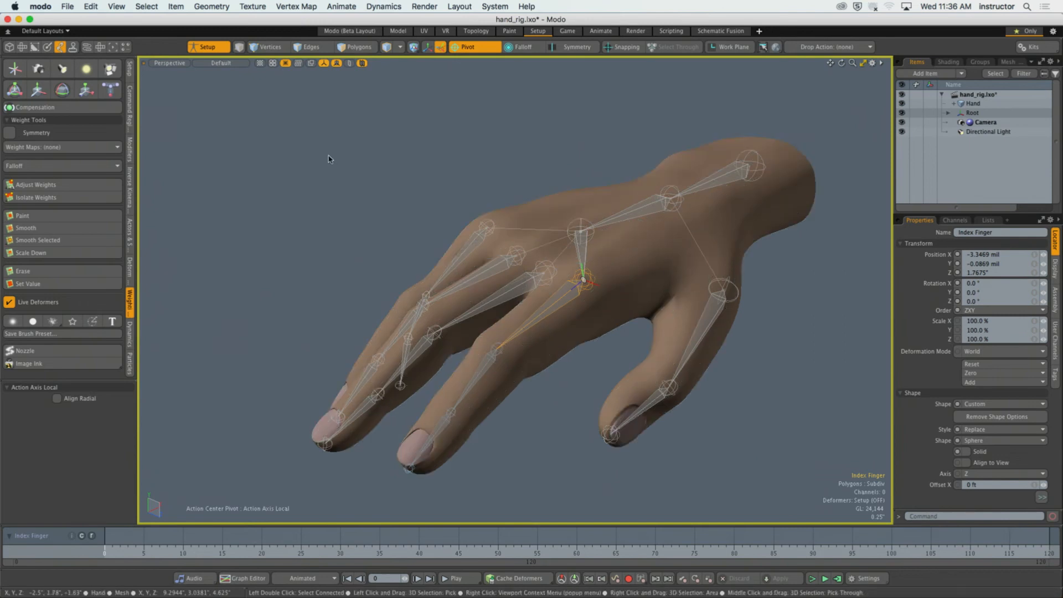
Clear the selection, set the viewport shading to Vertex Map, and reselect the index finger's base joint.
{"action": "left_click", "coordinate": [238, 111]}
{"action": "left_click", "coordinate": [217, 63]}
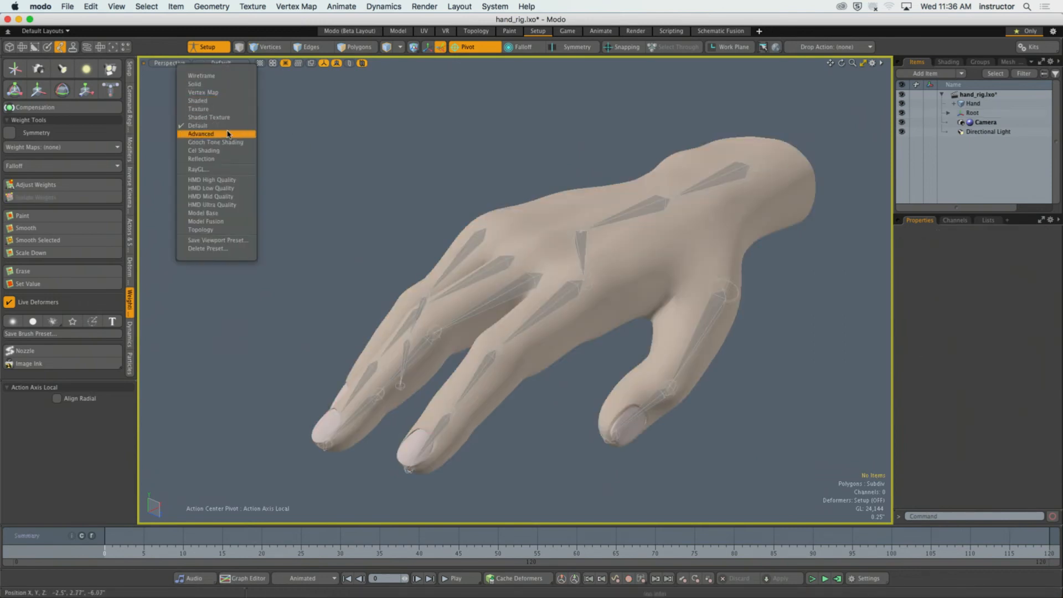
{"action": "left_click", "coordinate": [227, 93]}
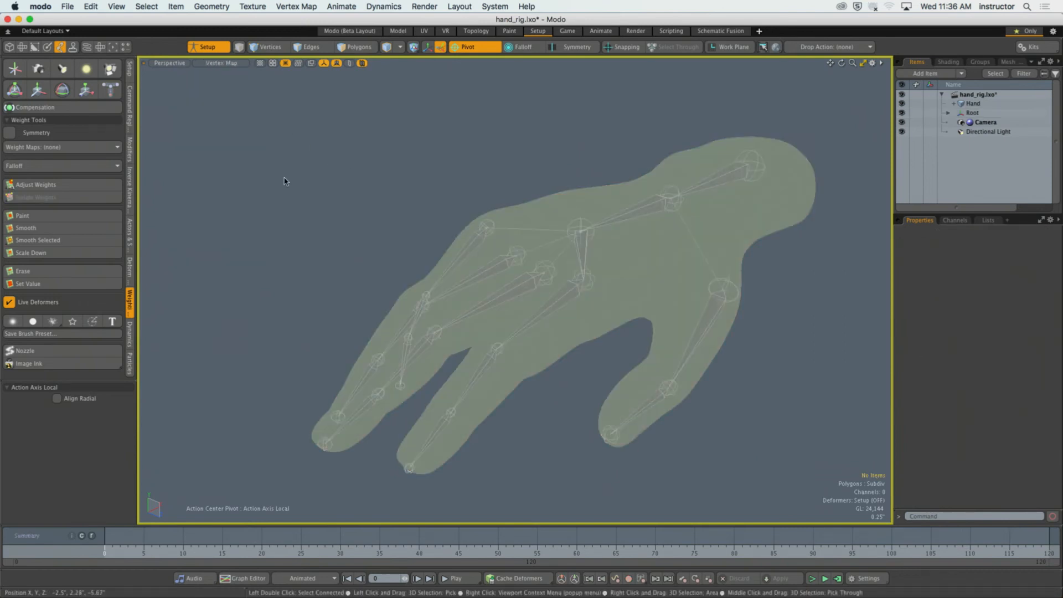
{"action": "left_click", "coordinate": [562, 304]}
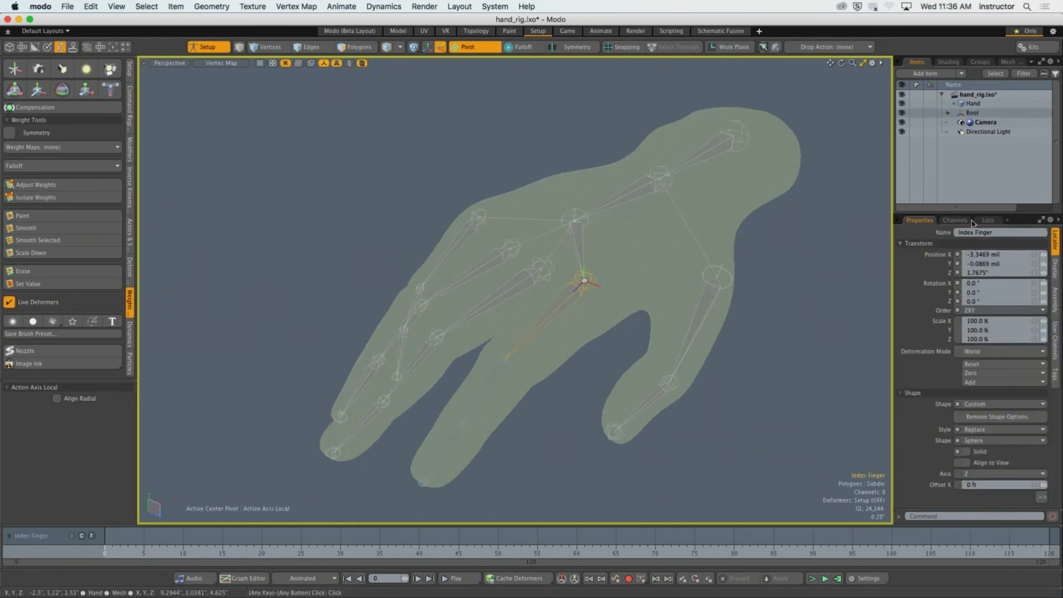
Open the weight map list and view the Thumb, Skeleton_Palm (12), Ring Finger and Middle Finger maps, leaving Index Finger selected.
{"action": "left_click", "coordinate": [988, 220]}
{"action": "left_click_drag", "start_coordinate": [976, 349], "coordinate": [976, 419]}
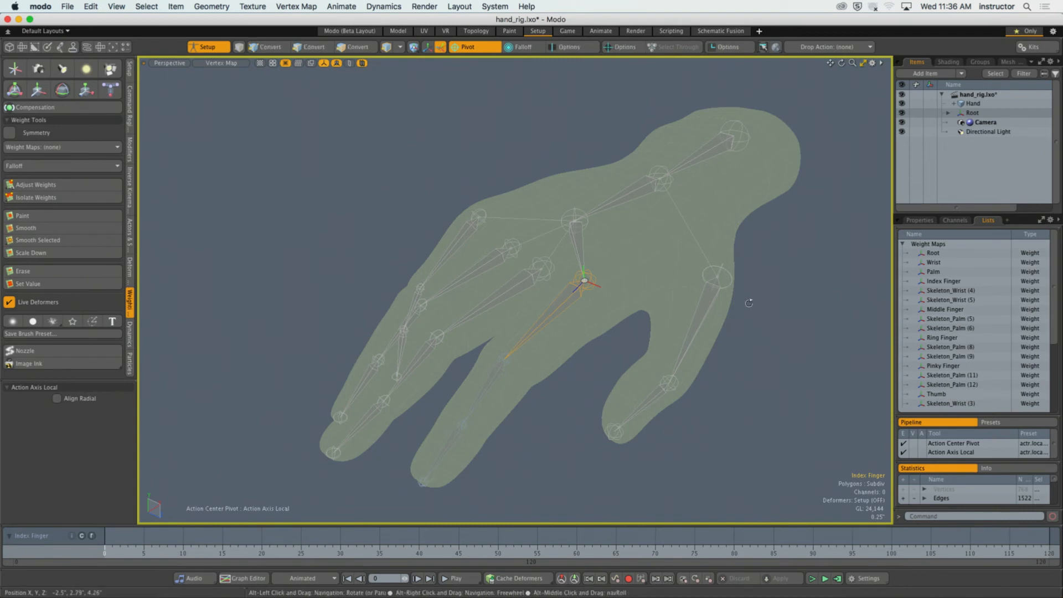
{"action": "left_click_drag", "start_coordinate": [1053, 325], "coordinate": [1053, 379]}
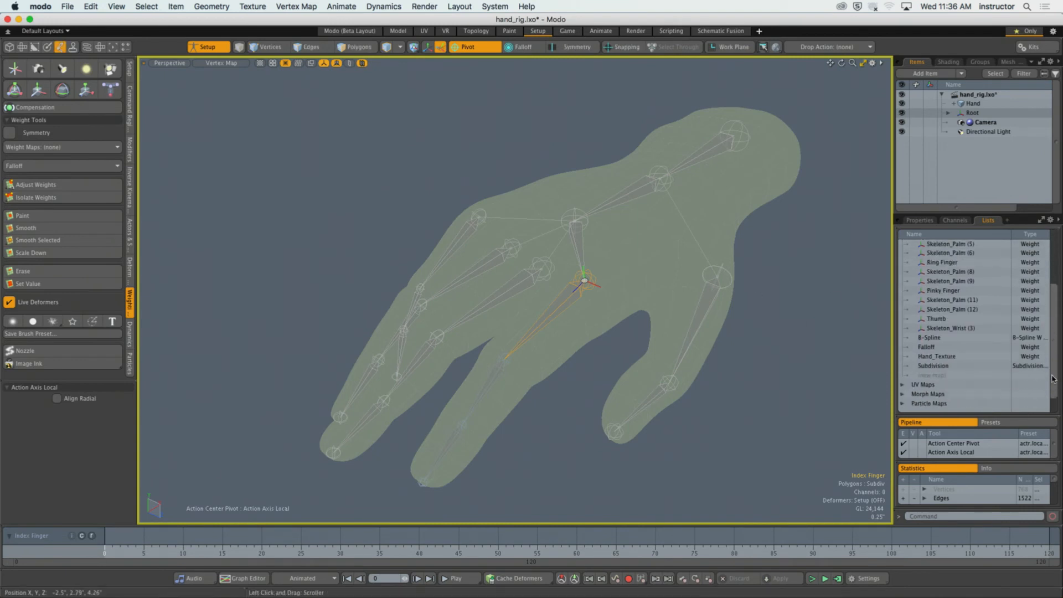
{"action": "scroll", "coordinate": [1053, 380], "scroll_direction": "up", "scroll_amount": 2}
{"action": "left_click", "coordinate": [947, 356]}
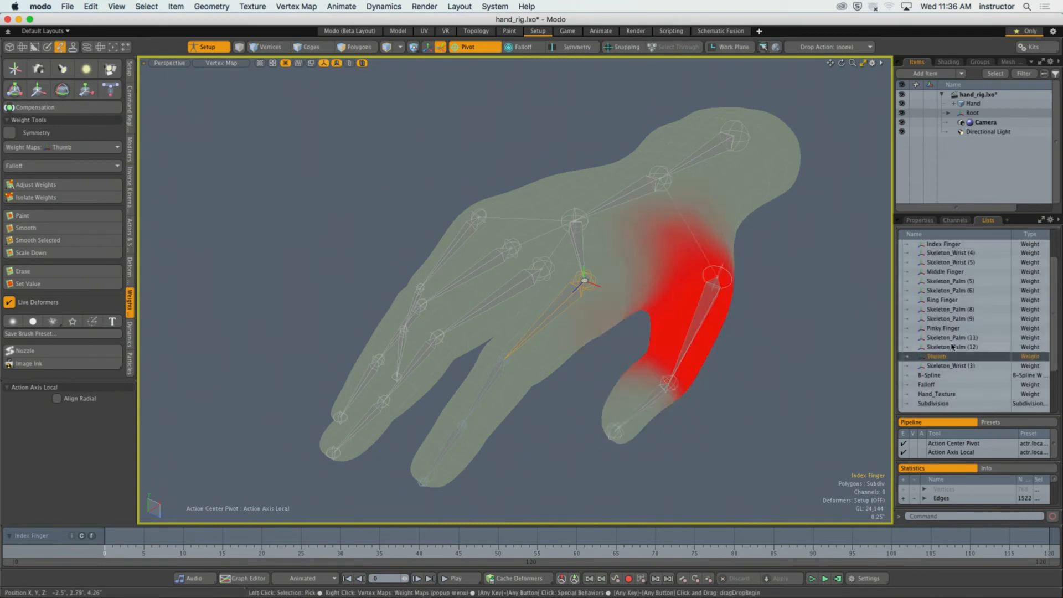
{"action": "left_click", "coordinate": [952, 346]}
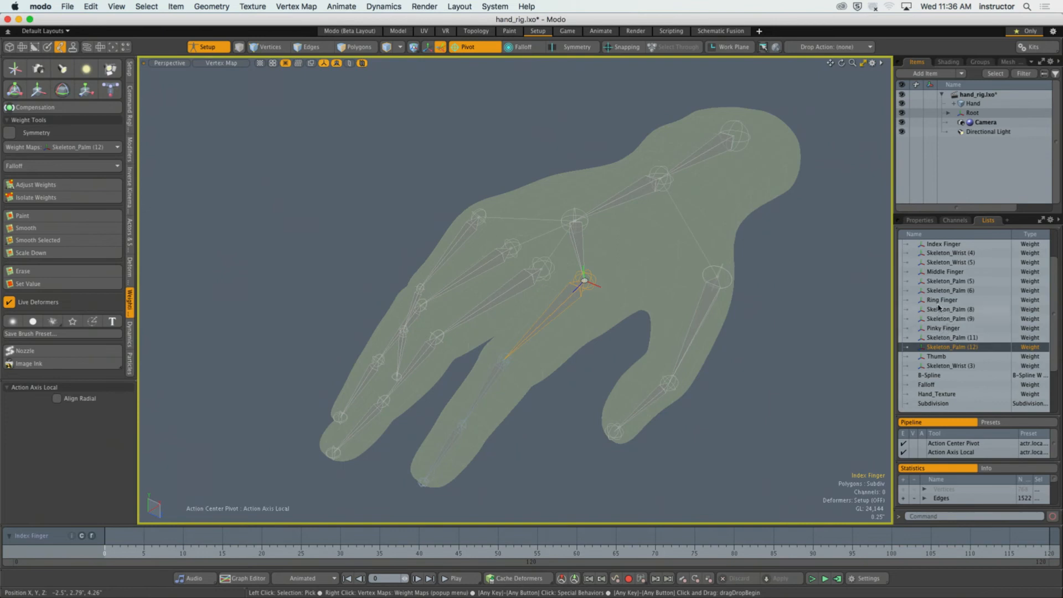
{"action": "left_click", "coordinate": [966, 300]}
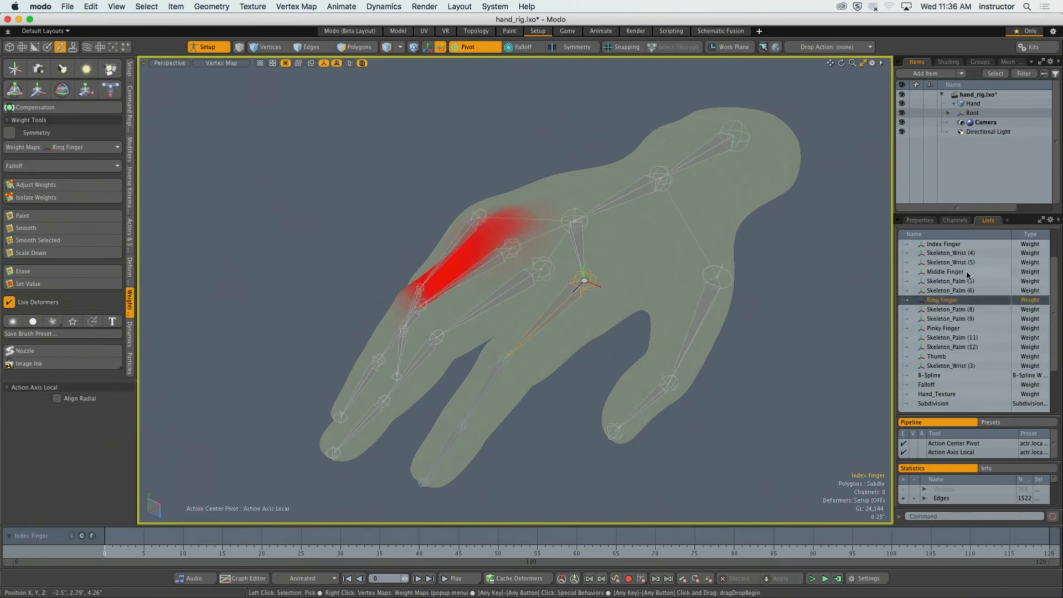
{"action": "left_click", "coordinate": [967, 272]}
{"action": "left_click", "coordinate": [952, 243]}
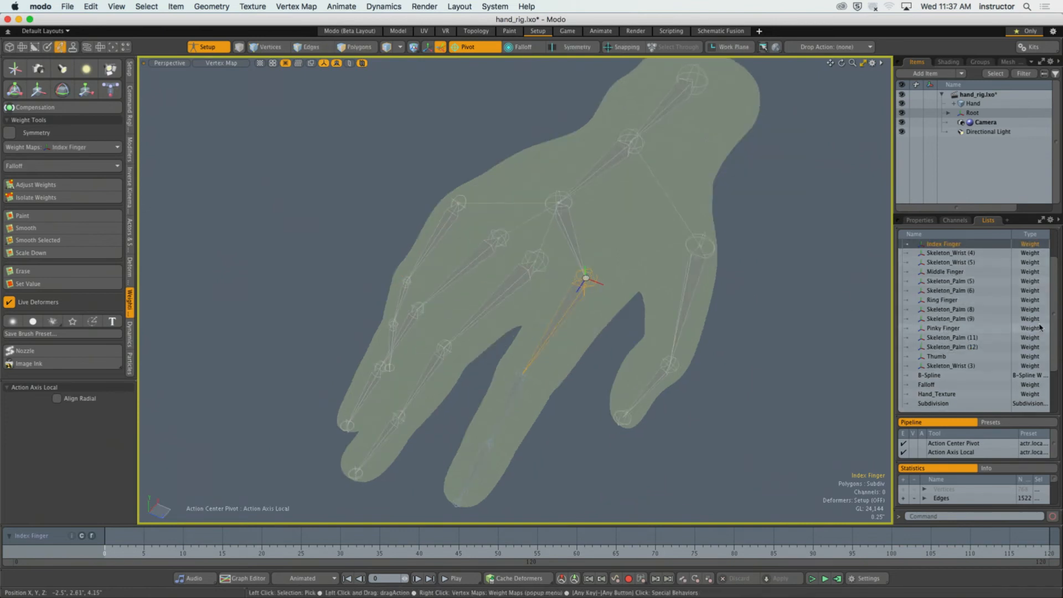
Examine the finger weighting on the mesh from several angles, and leave setup mode.
{"action": "scroll", "coordinate": [1039, 327], "scroll_direction": "up", "scroll_amount": 4}
{"action": "left_click_drag", "start_coordinate": [642, 307], "coordinate": [554, 320], "text": "alt"}
{"action": "left_click_drag", "start_coordinate": [554, 320], "coordinate": [740, 311], "text": "ctrl+alt"}
{"action": "left_click", "coordinate": [508, 262]}
{"action": "left_click_drag", "start_coordinate": [508, 273], "coordinate": [562, 336], "text": "alt"}
{"action": "left_click_drag", "start_coordinate": [562, 335], "coordinate": [625, 329], "text": "alt"}
{"action": "left_click", "coordinate": [221, 48]}
Clear the selection and select the middle finger's base joint to display its weights on the mesh.
{"action": "left_click_drag", "start_coordinate": [562, 294], "coordinate": [585, 310], "text": "ctrl+alt"}
{"action": "mouse_move", "coordinate": [584, 310]}
{"action": "left_mouse_down", "text": "alt"}
{"action": "mouse_move", "coordinate": [590, 319]}
{"action": "mouse_move", "coordinate": [566, 303]}
{"action": "left_mouse_up", "text": "alt"}
{"action": "left_click_drag", "start_coordinate": [565, 304], "coordinate": [627, 275], "text": "alt"}
{"action": "left_click", "coordinate": [599, 266]}
{"action": "left_click", "coordinate": [502, 252]}
{"action": "left_click_drag", "start_coordinate": [500, 267], "coordinate": [476, 299], "text": "alt"}
Paint the middle finger's weights off the index finger using the Set Value brush at 0% and size 67.
{"action": "left_click", "coordinate": [24, 216]}
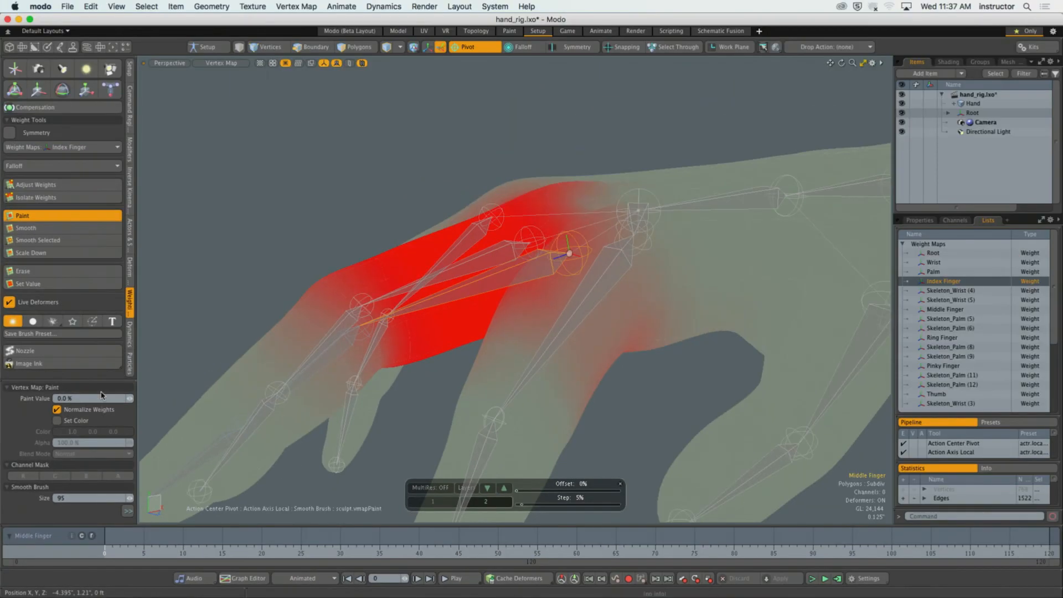
{"action": "left_click", "coordinate": [22, 284]}
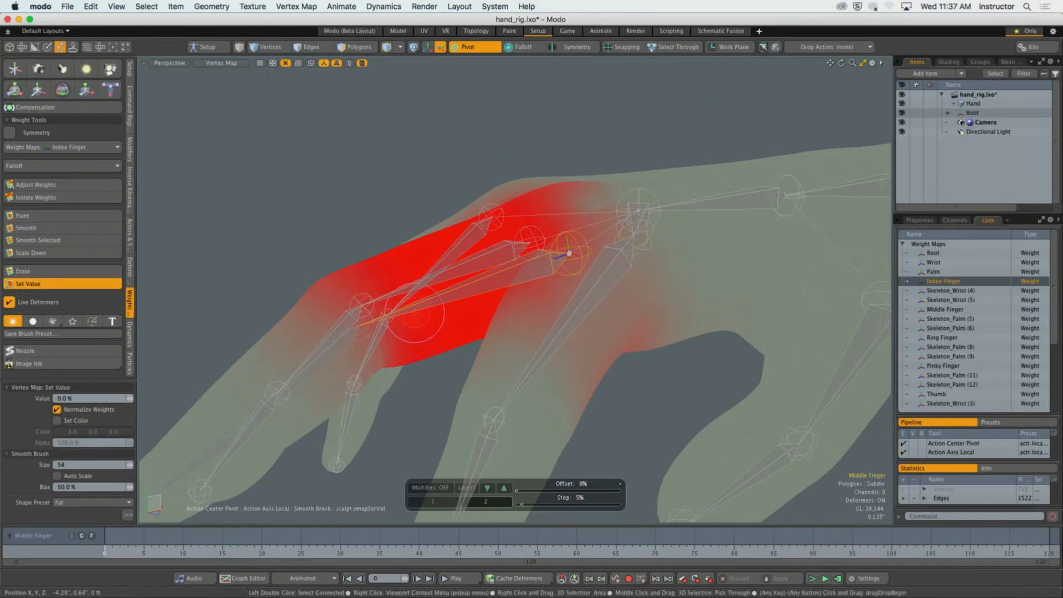
{"action": "left_click_drag", "start_coordinate": [415, 313], "coordinate": [430, 279], "text": "alt"}
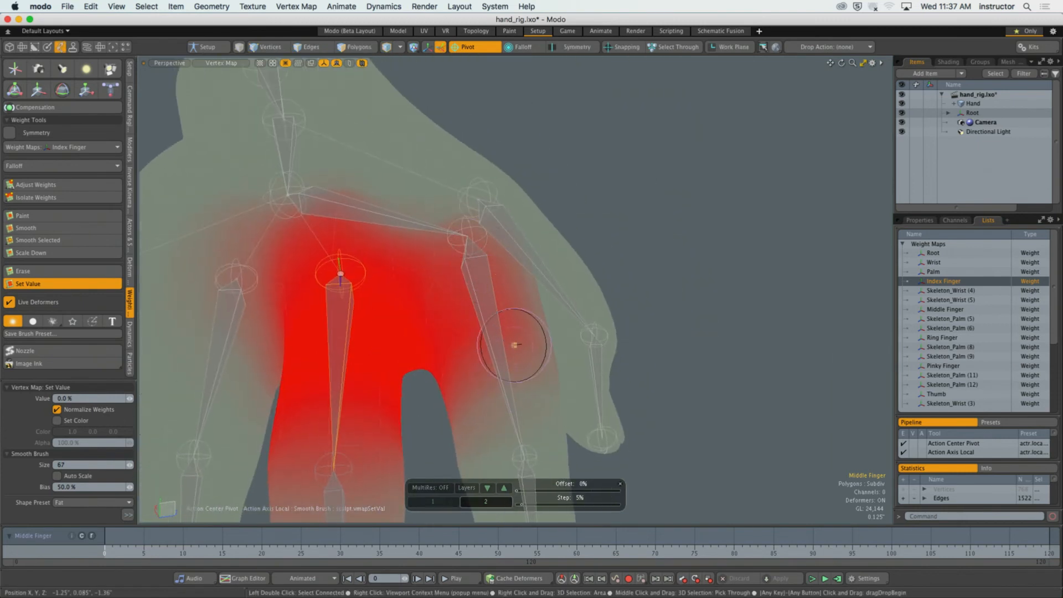
{"action": "left_click_drag", "start_coordinate": [510, 318], "coordinate": [477, 313], "text": "alt"}
{"action": "mouse_move", "coordinate": [501, 370]}
{"action": "left_mouse_down"}
{"action": "mouse_move", "coordinate": [527, 320]}
{"action": "mouse_move", "coordinate": [532, 327]}
{"action": "left_mouse_up"}
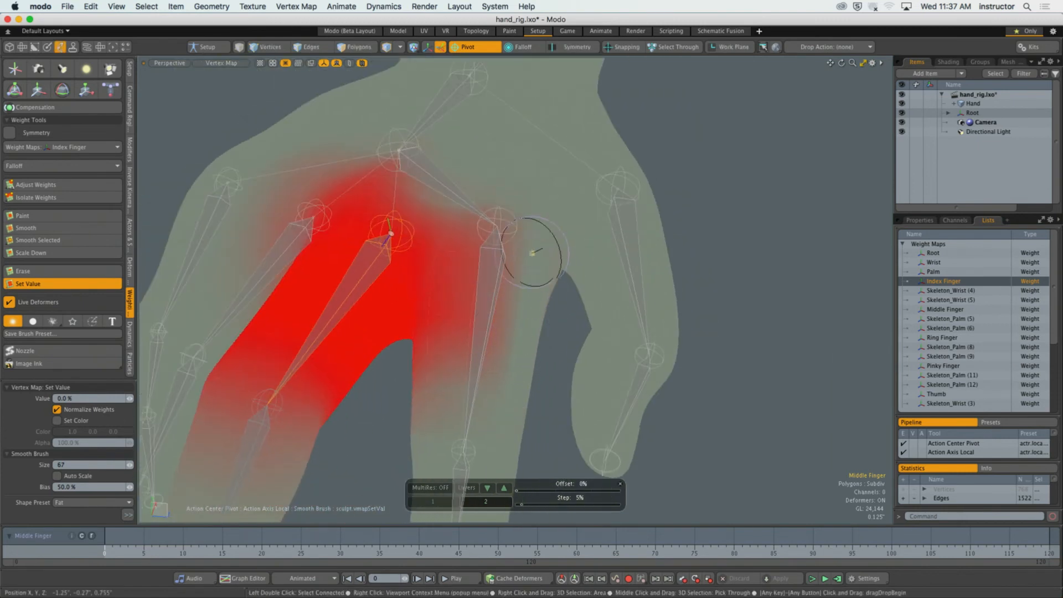
{"action": "left_click_drag", "start_coordinate": [482, 360], "coordinate": [482, 349], "text": "alt"}
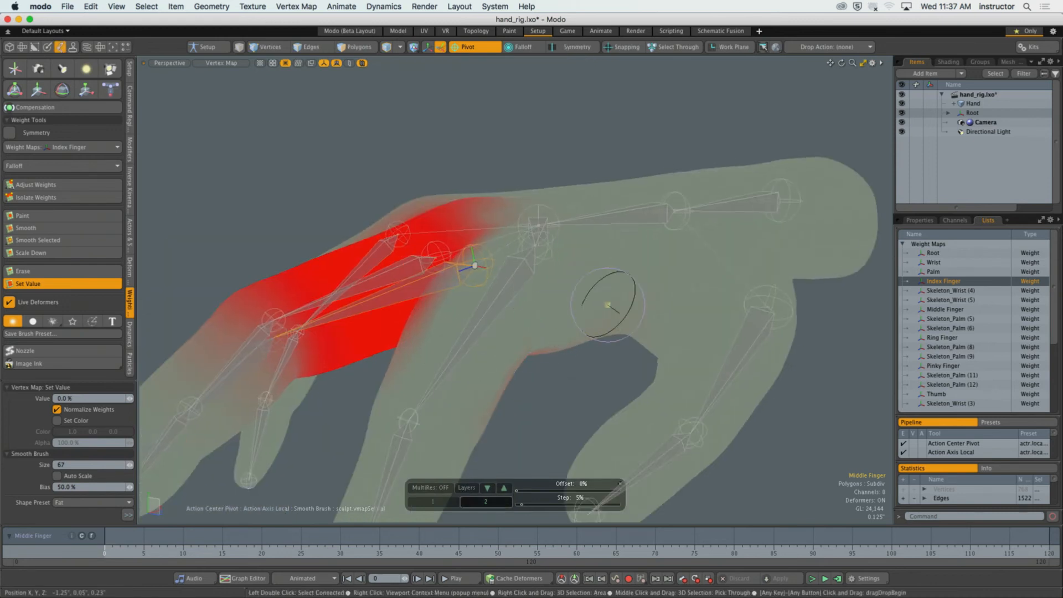
Paint out the middle finger's stray weights on the palm side with the Set Value brush at 0%.
{"action": "mouse_move", "coordinate": [523, 382]}
{"action": "left_mouse_down", "text": "alt"}
{"action": "mouse_move", "coordinate": [460, 286]}
{"action": "mouse_move", "coordinate": [498, 289]}
{"action": "mouse_move", "coordinate": [622, 187]}
{"action": "mouse_move", "coordinate": [679, 187]}
{"action": "mouse_move", "coordinate": [634, 208]}
{"action": "mouse_move", "coordinate": [720, 277]}
{"action": "mouse_move", "coordinate": [664, 337]}
{"action": "mouse_move", "coordinate": [756, 410]}
{"action": "left_mouse_up", "text": "alt"}
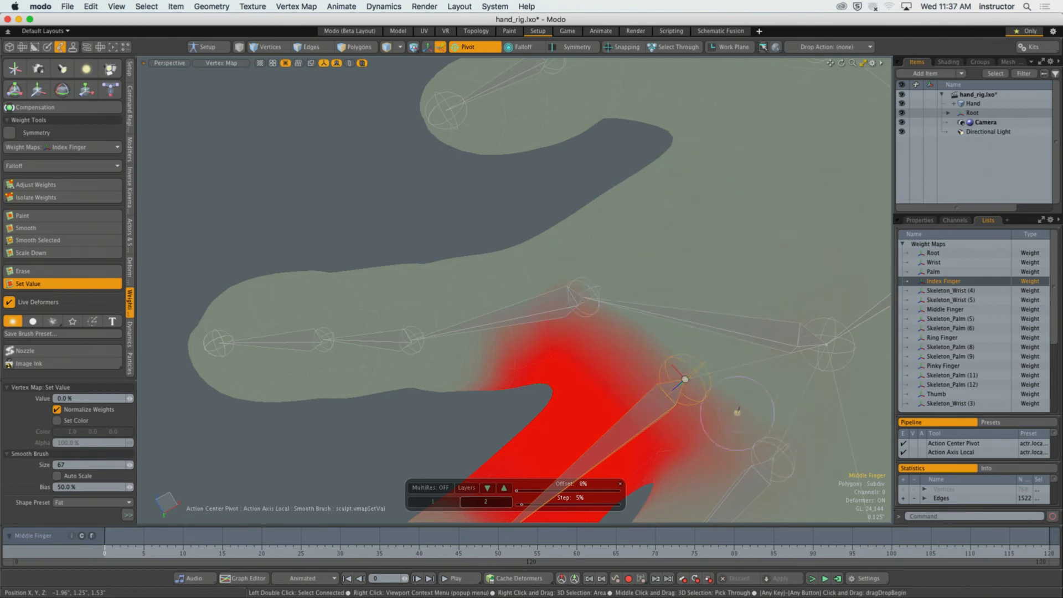
{"action": "mouse_move", "coordinate": [692, 376]}
{"action": "left_mouse_down", "text": "alt"}
{"action": "mouse_move", "coordinate": [573, 299]}
{"action": "mouse_move", "coordinate": [549, 136]}
{"action": "left_mouse_up", "text": "alt"}
{"action": "scroll", "coordinate": [472, 362], "scroll_direction": "down", "scroll_amount": 5}
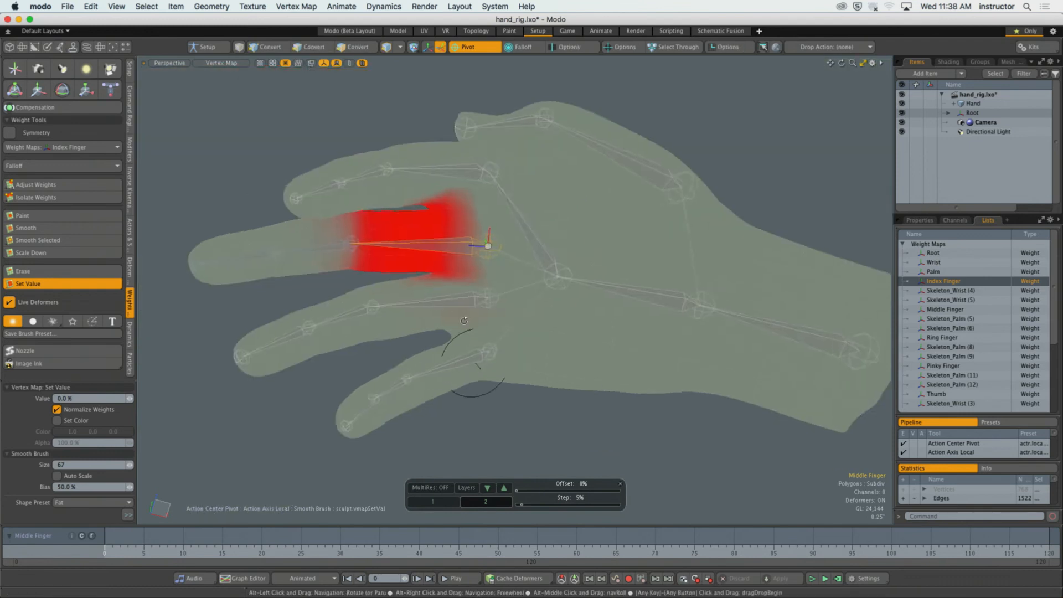
Enlarge the Set Value brush to 148 and paint 0% weight along the index finger's base knuckle.
{"action": "left_click_drag", "start_coordinate": [464, 321], "coordinate": [532, 301], "text": "alt"}
{"action": "scroll", "coordinate": [534, 292], "scroll_direction": "up", "scroll_amount": 5}
{"action": "scroll", "coordinate": [593, 290], "scroll_direction": "down", "scroll_amount": 5}
{"action": "scroll", "coordinate": [468, 390], "scroll_direction": "up", "scroll_amount": 5}
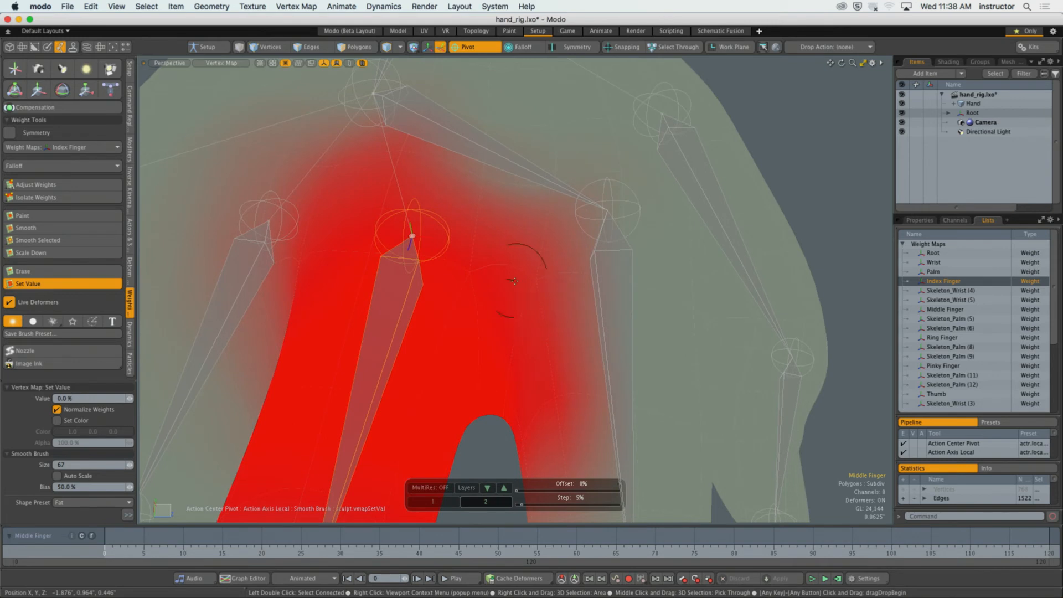
{"action": "right_click_drag", "start_coordinate": [527, 240], "coordinate": [572, 239]}
{"action": "mouse_move", "coordinate": [550, 223]}
{"action": "left_mouse_down", "text": "alt"}
{"action": "mouse_move", "coordinate": [570, 219]}
{"action": "mouse_move", "coordinate": [527, 215]}
{"action": "left_mouse_up", "text": "alt"}
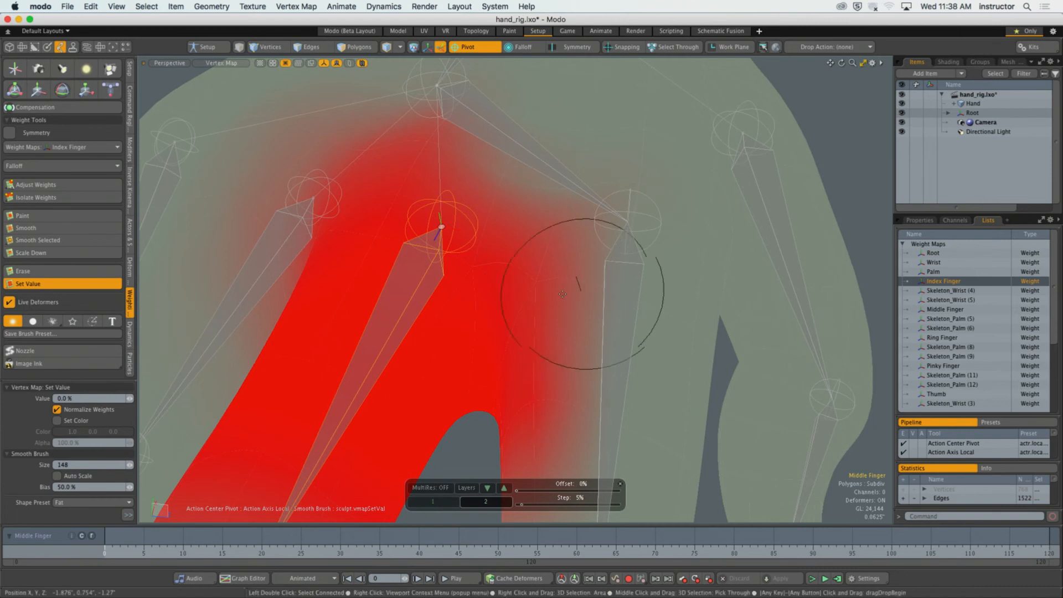
{"action": "mouse_move", "coordinate": [597, 291]}
{"action": "left_mouse_down", "text": "alt"}
{"action": "mouse_move", "coordinate": [569, 290]}
{"action": "mouse_move", "coordinate": [591, 269]}
{"action": "mouse_move", "coordinate": [581, 450]}
{"action": "left_mouse_up", "text": "alt"}
{"action": "left_click_drag", "start_coordinate": [647, 362], "coordinate": [640, 179], "text": "alt"}
{"action": "left_click_drag", "start_coordinate": [591, 328], "coordinate": [570, 370]}
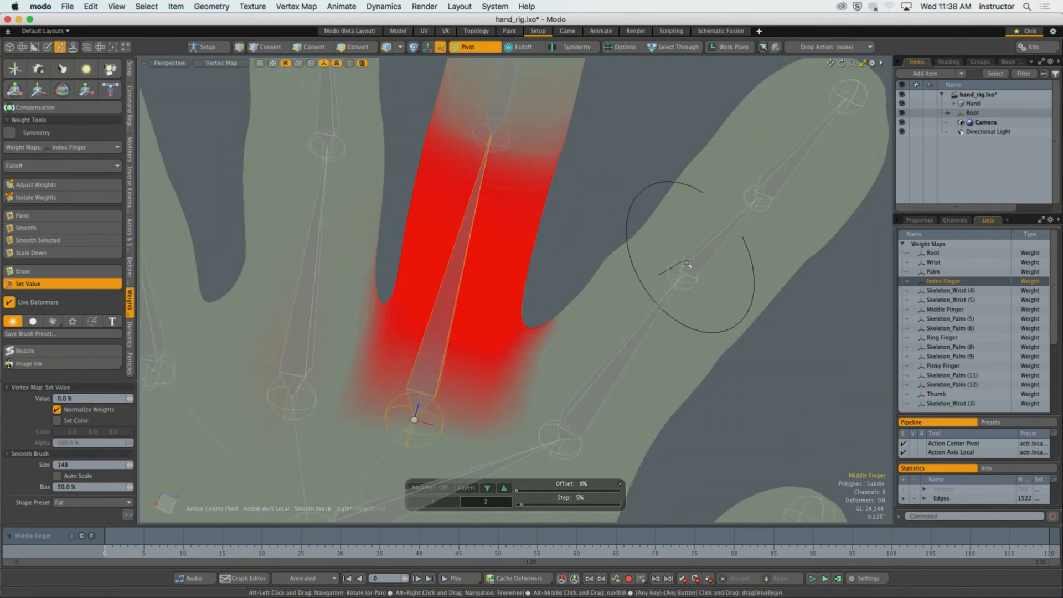
Paint 0% weight over the back of the hand and the ring finger side around the middle knuckle, and drop the brush.
{"action": "left_click_drag", "start_coordinate": [687, 263], "coordinate": [611, 221], "text": "ctrl+alt"}
{"action": "mouse_move", "coordinate": [604, 183]}
{"action": "left_mouse_down", "text": "alt"}
{"action": "mouse_move", "coordinate": [537, 244]}
{"action": "mouse_move", "coordinate": [525, 343]}
{"action": "mouse_move", "coordinate": [443, 249]}
{"action": "left_mouse_up", "text": "alt"}
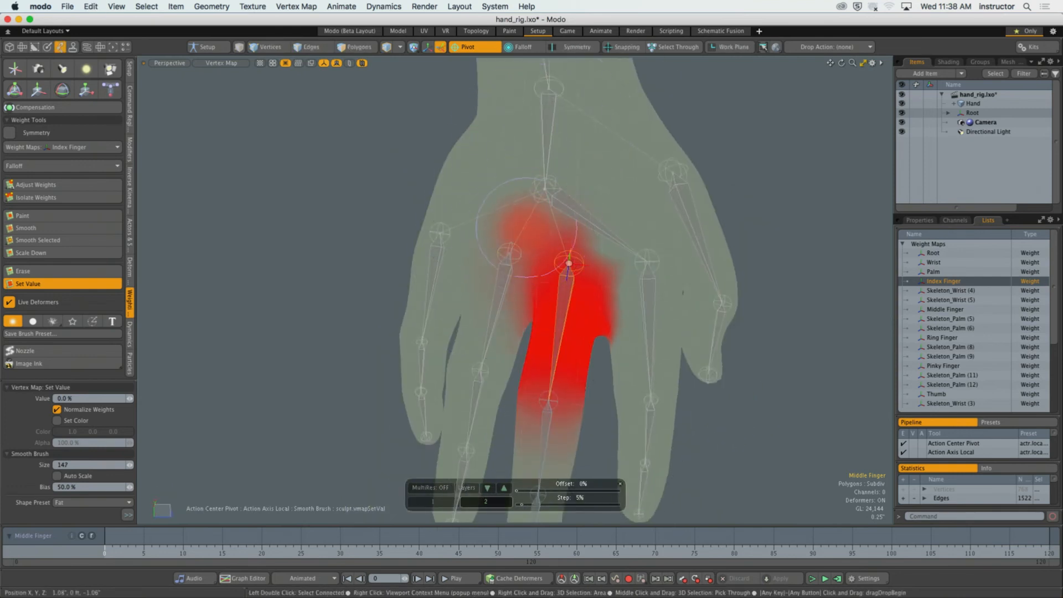
{"action": "left_click_drag", "start_coordinate": [463, 434], "coordinate": [529, 317], "text": "alt"}
{"action": "left_click_drag", "start_coordinate": [597, 274], "coordinate": [618, 258], "text": "alt"}
{"action": "key", "text": "q"}
Clear the selection and turn off the Pivot action center.
{"action": "left_click", "coordinate": [674, 204]}
{"action": "left_click_drag", "start_coordinate": [674, 204], "coordinate": [634, 191], "text": "alt"}
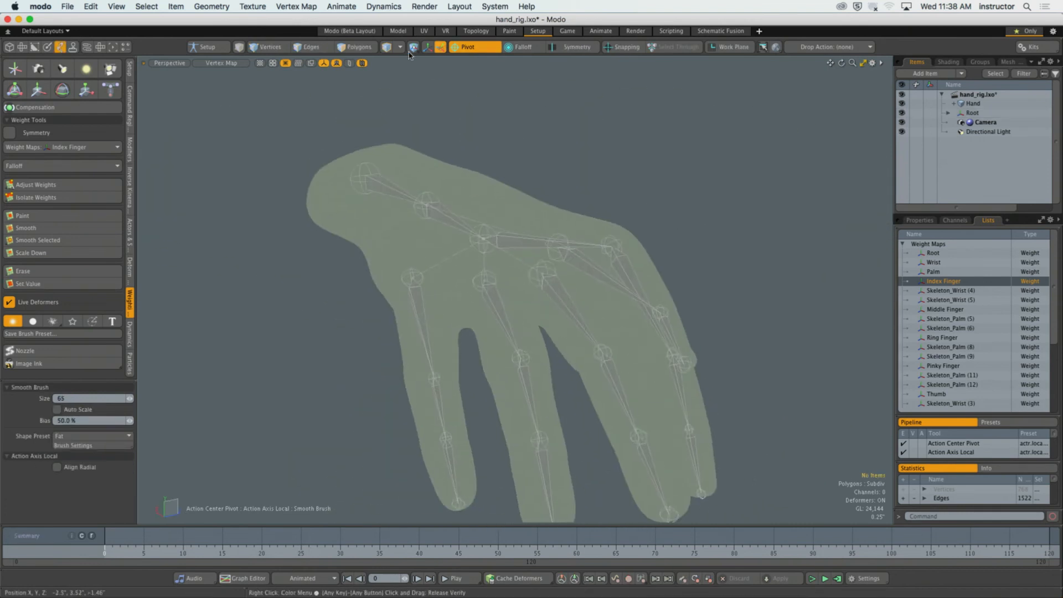
{"action": "left_click_drag", "start_coordinate": [609, 266], "coordinate": [621, 326], "text": "alt"}
{"action": "key", "text": "q"}
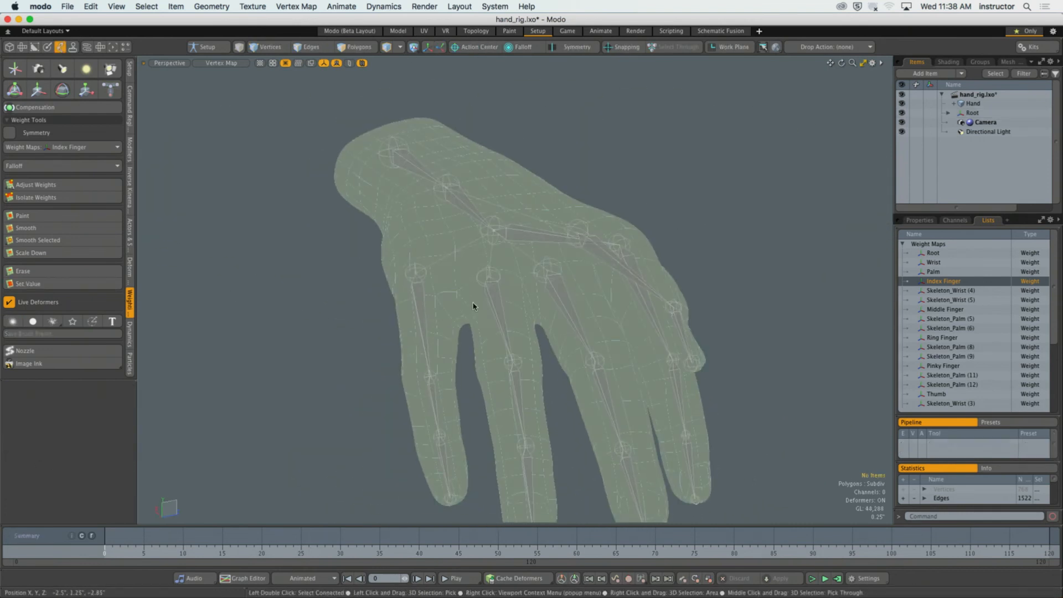
Test-bend the middle finger's base joint about X with the Transform tool, undo the rotation, and clear the selection.
{"action": "left_click", "coordinate": [558, 290]}
{"action": "mouse_move", "coordinate": [558, 290]}
{"action": "left_mouse_down", "text": "alt"}
{"action": "mouse_move", "coordinate": [531, 337]}
{"action": "mouse_move", "coordinate": [578, 247]}
{"action": "mouse_move", "coordinate": [560, 269]}
{"action": "mouse_move", "coordinate": [553, 313]}
{"action": "mouse_move", "coordinate": [570, 277]}
{"action": "mouse_move", "coordinate": [570, 180]}
{"action": "mouse_move", "coordinate": [570, 214]}
{"action": "mouse_move", "coordinate": [488, 203]}
{"action": "left_mouse_up", "text": "alt"}
{"action": "key", "text": "y"}
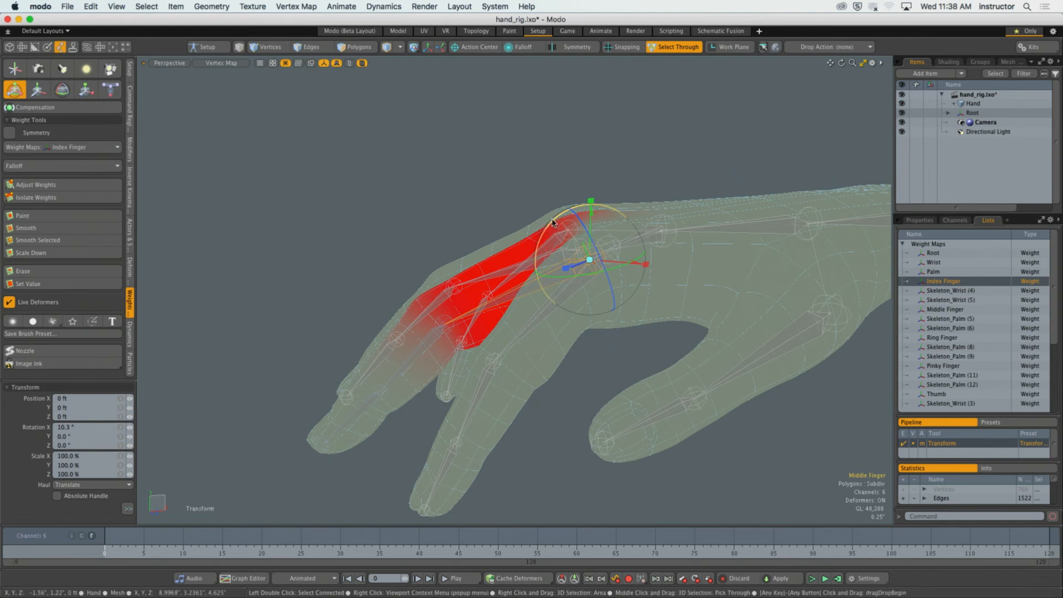
{"action": "left_click_drag", "start_coordinate": [552, 223], "coordinate": [480, 279]}
{"action": "key", "text": "super+z"}
{"action": "key", "text": "q"}
{"action": "left_click", "coordinate": [496, 191]}
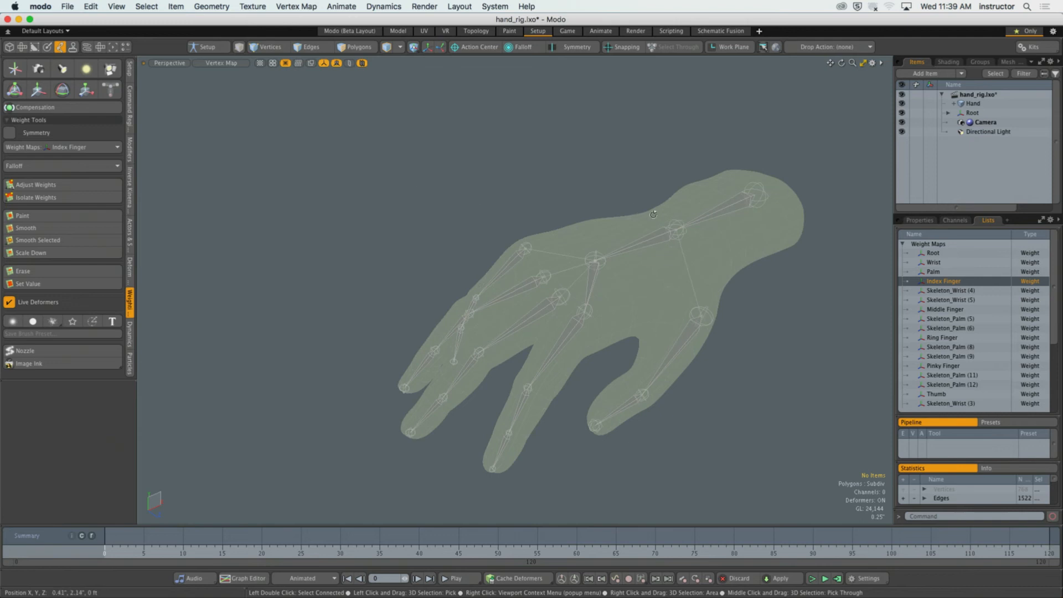
Expand the Hand mesh in the item list and select its Normalizing Folder.
{"action": "left_click_drag", "start_coordinate": [653, 215], "coordinate": [604, 278], "text": "alt"}
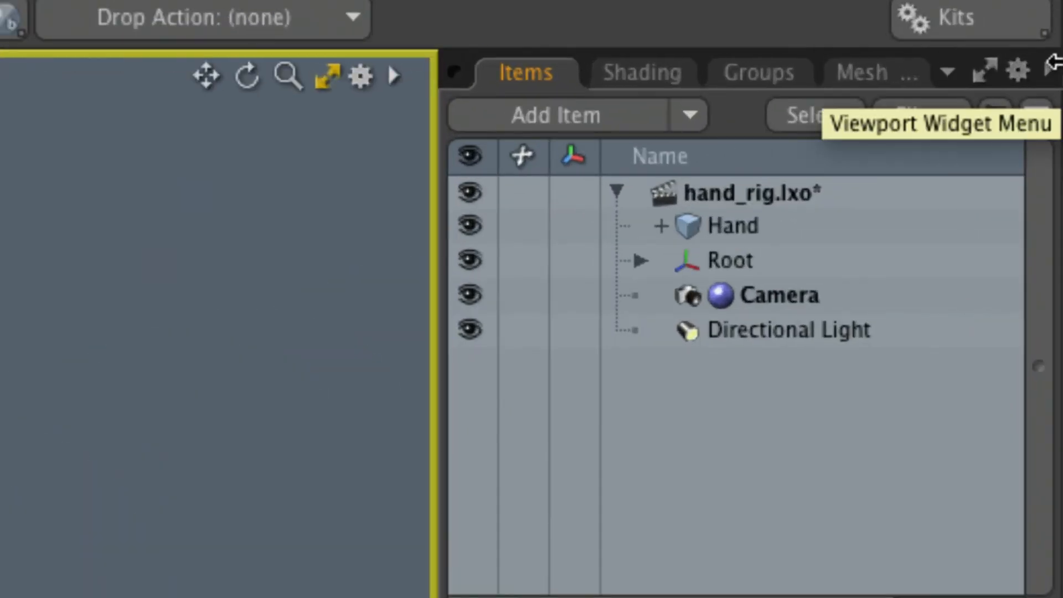
{"action": "left_click", "coordinate": [660, 226]}
{"action": "left_click", "coordinate": [759, 264]}
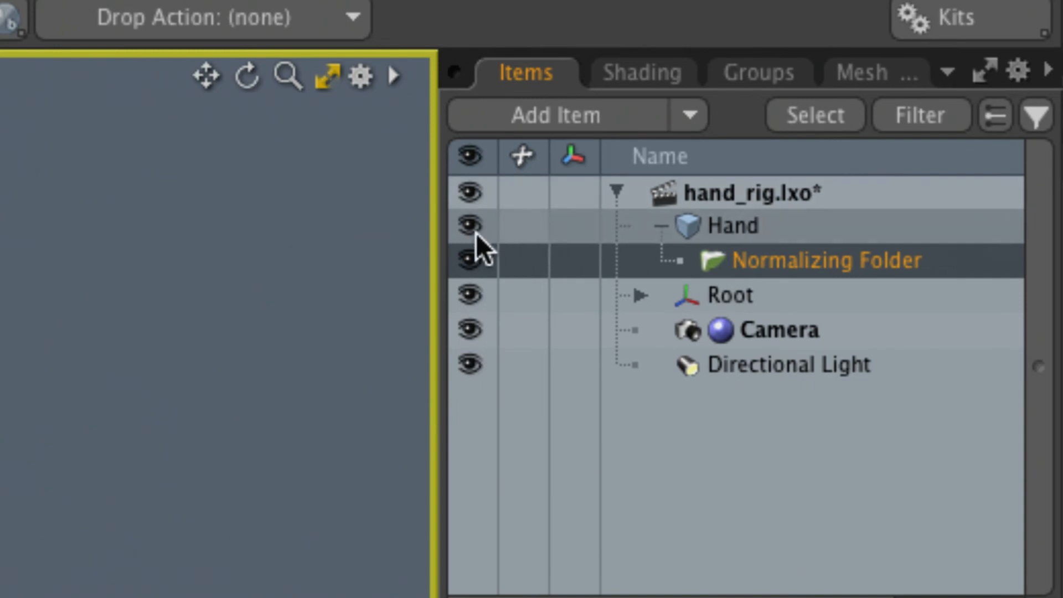
Widen the item list area and switch it to the deformers list showing the Normalizing Folder.
{"action": "left_click_drag", "start_coordinate": [434, 230], "coordinate": [220, 244]}
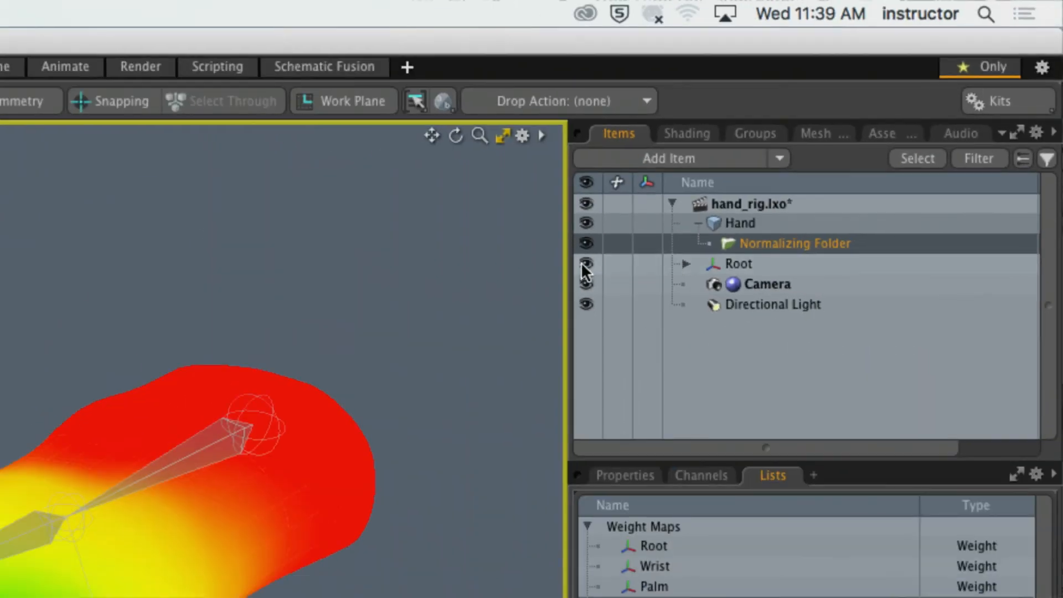
{"action": "left_click_drag", "start_coordinate": [570, 261], "coordinate": [450, 263]}
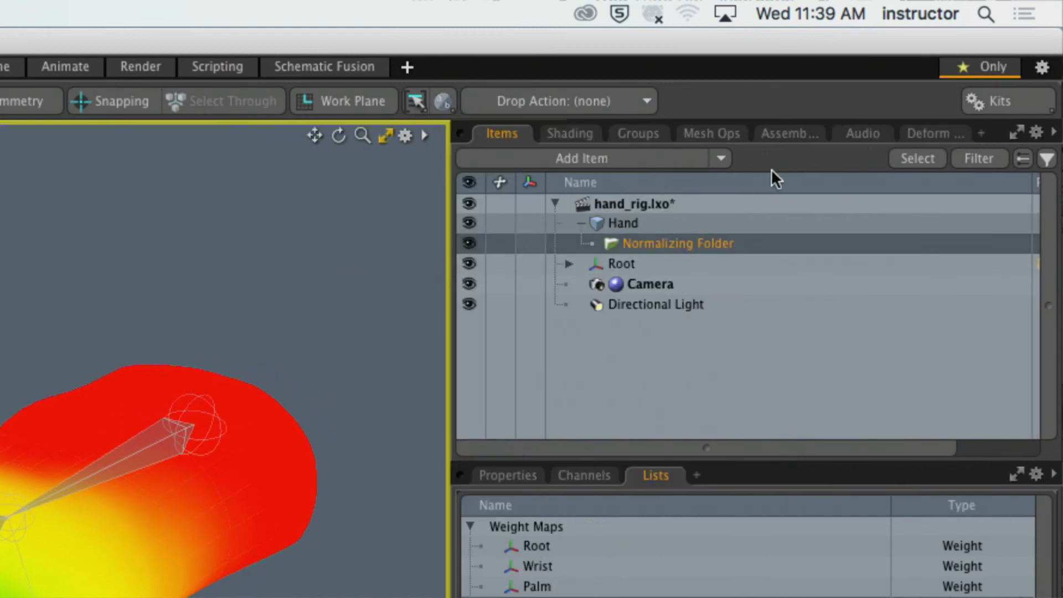
{"action": "left_click", "coordinate": [941, 133]}
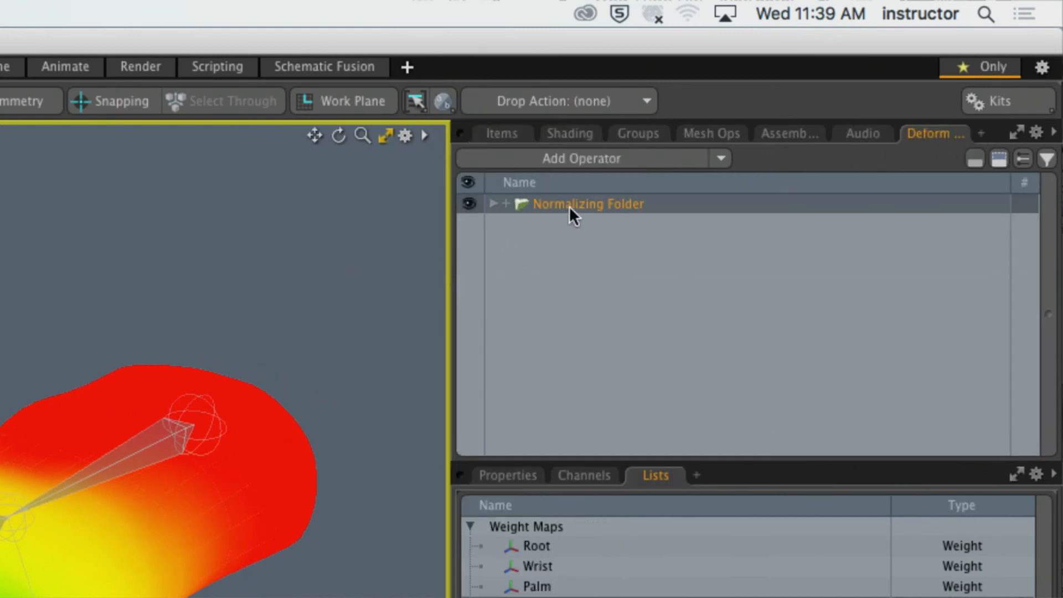
Delete the Normalizing Folder from the deformers list.
{"action": "right_click", "coordinate": [602, 203]}
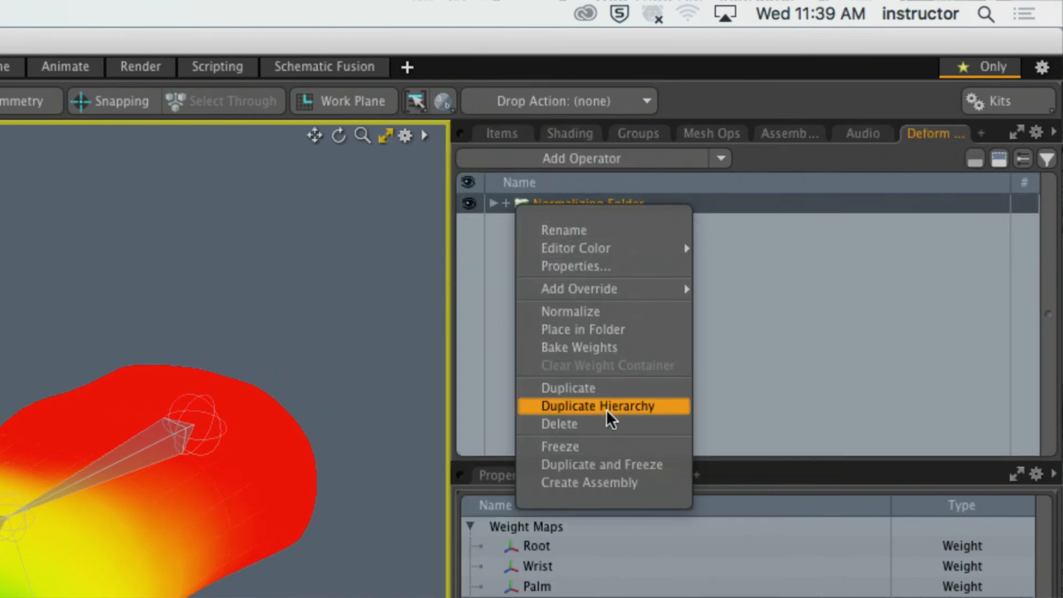
{"action": "left_click", "coordinate": [606, 421]}
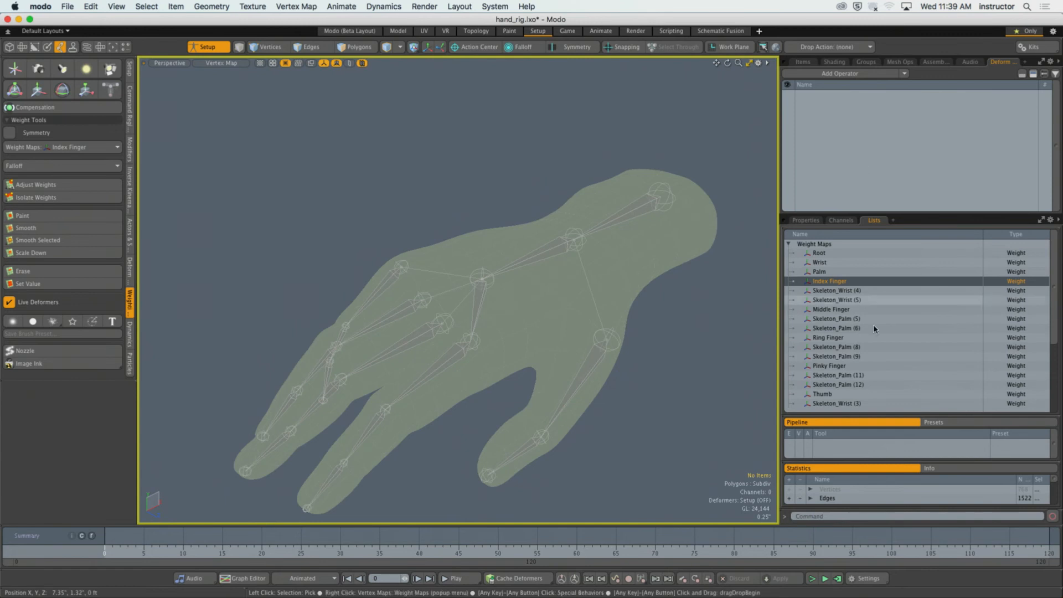
Select the weight maps from Root through Skeleton_Wrist (3) in the Weight Maps list.
{"action": "scroll", "coordinate": [873, 325], "scroll_direction": "down", "scroll_amount": 3}
{"action": "scroll", "coordinate": [864, 299], "scroll_direction": "up", "scroll_amount": 3}
{"action": "left_click", "coordinate": [819, 253]}
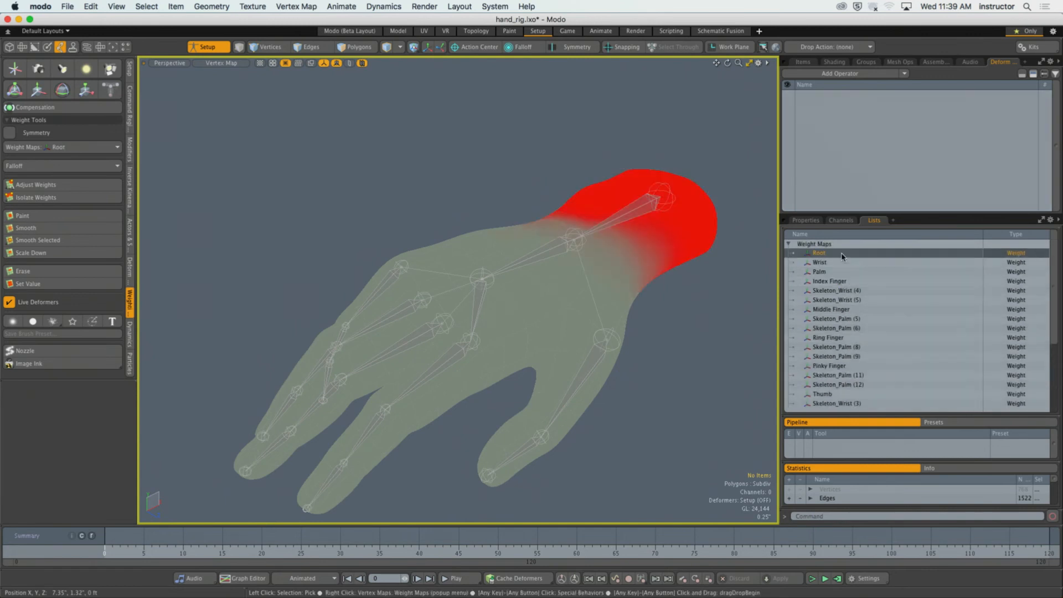
{"action": "left_click", "coordinate": [852, 403], "text": "shift"}
{"action": "left_click_drag", "start_coordinate": [640, 311], "coordinate": [659, 311], "text": "alt"}
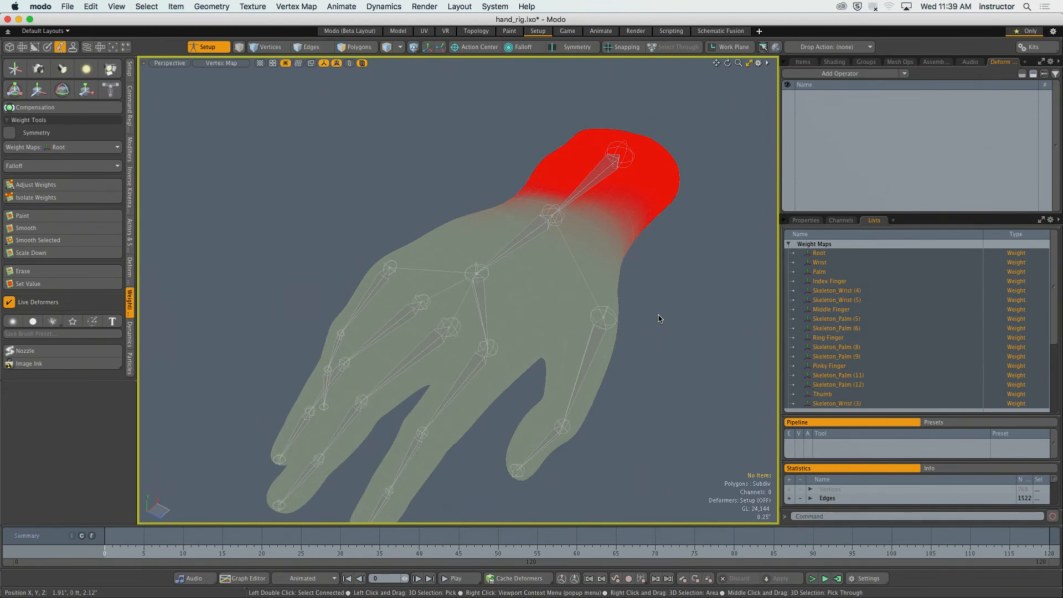
Leave Setup mode, test-rotate the wrist joint with the Transform tool, undo the rotation and clear the selection.
{"action": "left_click", "coordinate": [208, 46]}
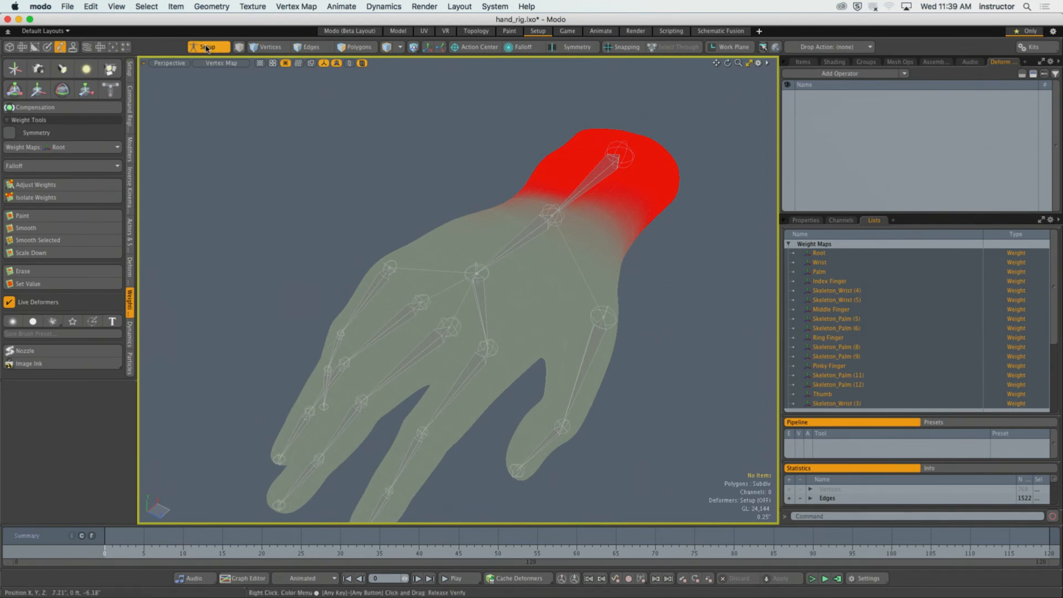
{"action": "left_click", "coordinate": [482, 300]}
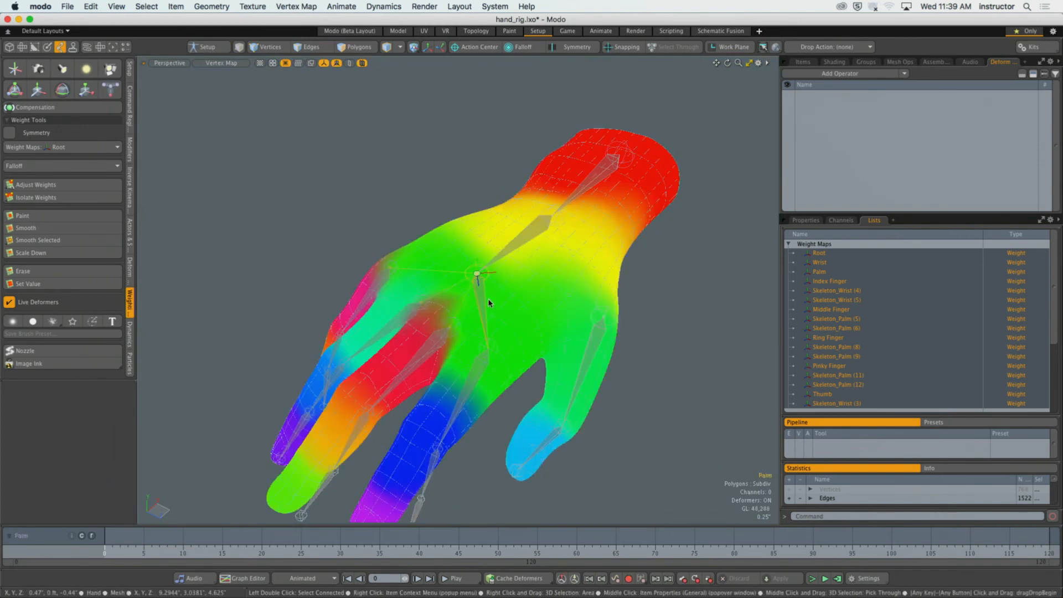
{"action": "key", "text": "y"}
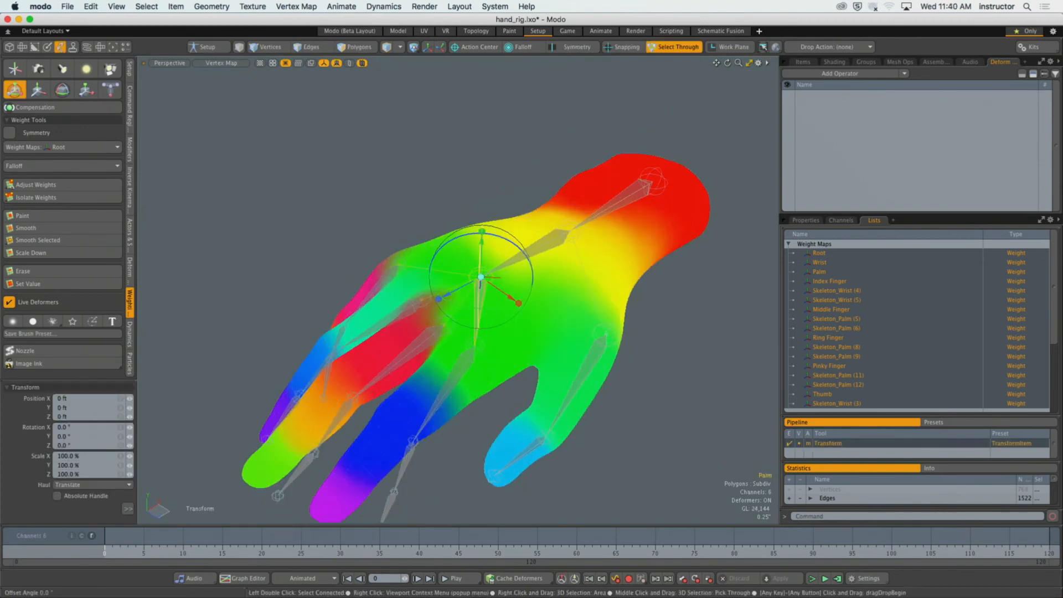
{"action": "left_click_drag", "start_coordinate": [482, 301], "coordinate": [421, 244], "text": "alt"}
{"action": "left_click", "coordinate": [593, 306]}
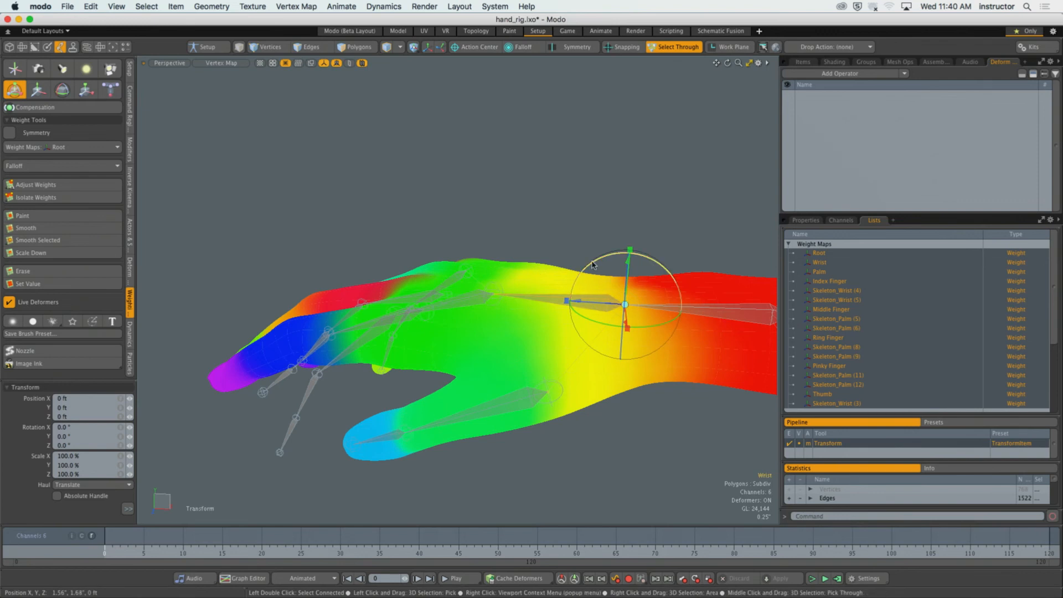
{"action": "left_click_drag", "start_coordinate": [592, 265], "coordinate": [614, 281]}
{"action": "key", "text": "super+z"}
{"action": "key", "text": "space"}
{"action": "left_click", "coordinate": [531, 236]}
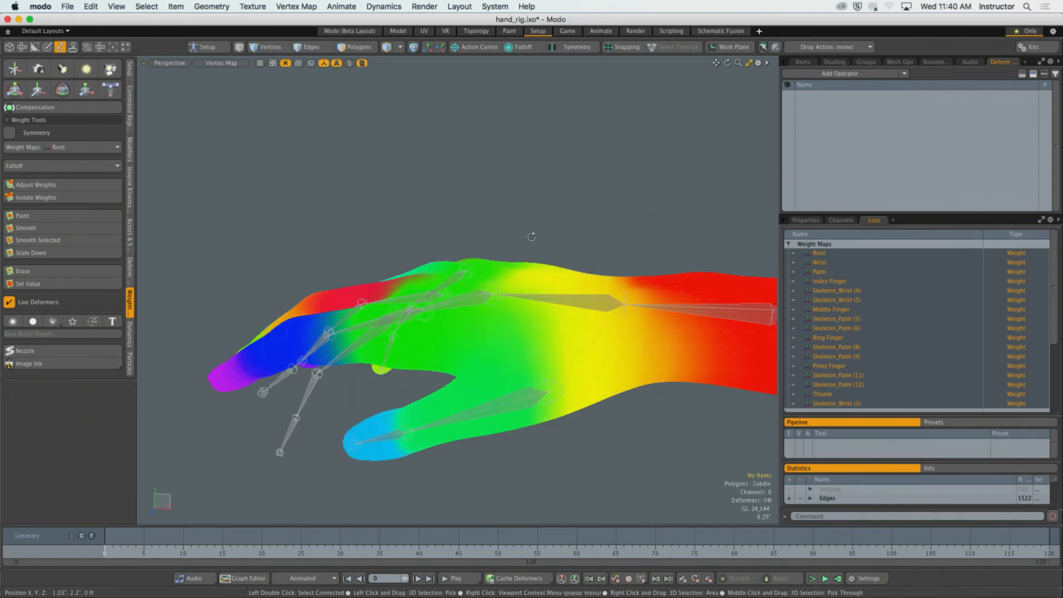
{"action": "left_click_drag", "start_coordinate": [531, 236], "coordinate": [621, 236], "text": "alt"}
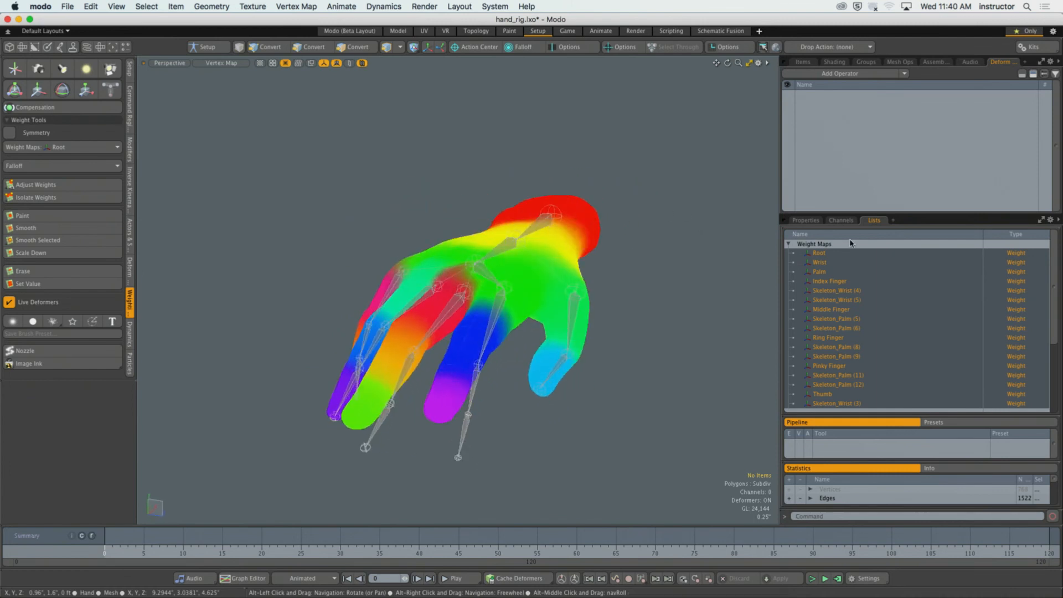
Switch back to the item list and select the skeleton's entire joint hierarchy starting from the Root joint.
{"action": "left_click", "coordinate": [803, 61]}
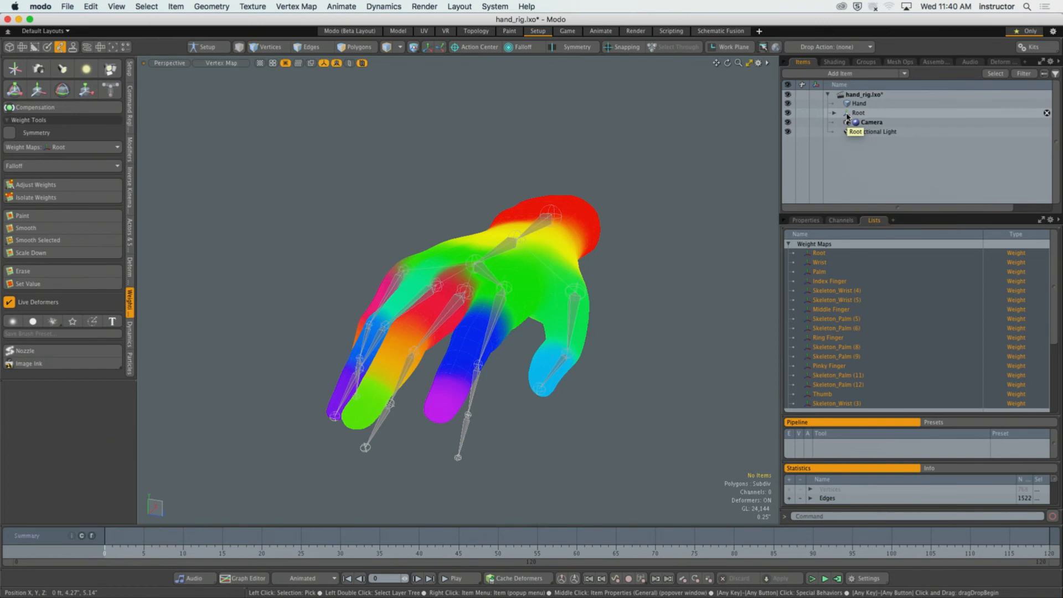
{"action": "left_click_drag", "start_coordinate": [611, 227], "coordinate": [591, 257], "text": "alt"}
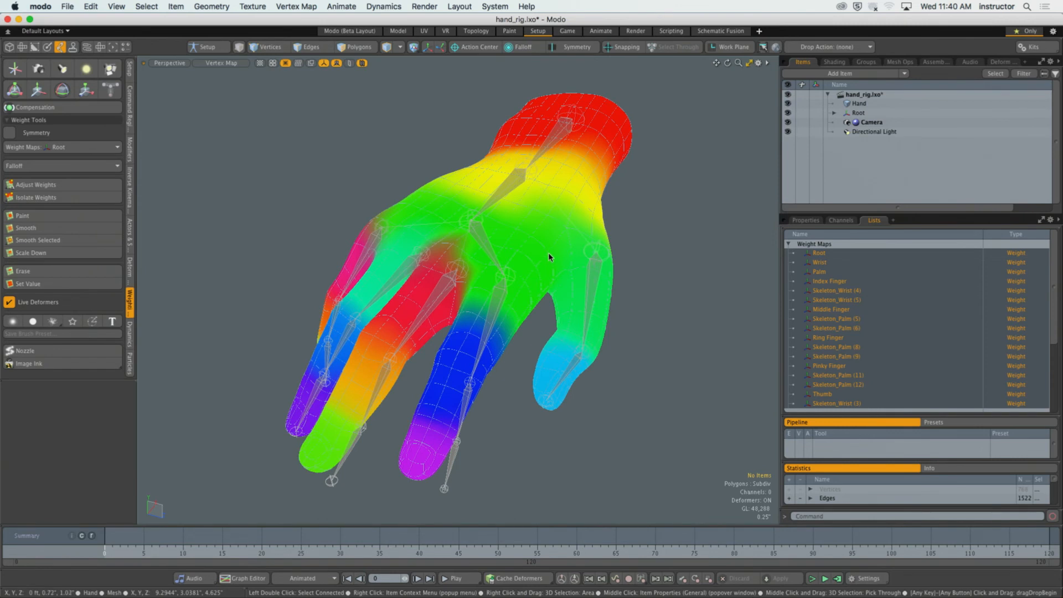
{"action": "left_click_drag", "start_coordinate": [549, 259], "coordinate": [512, 254], "text": "alt"}
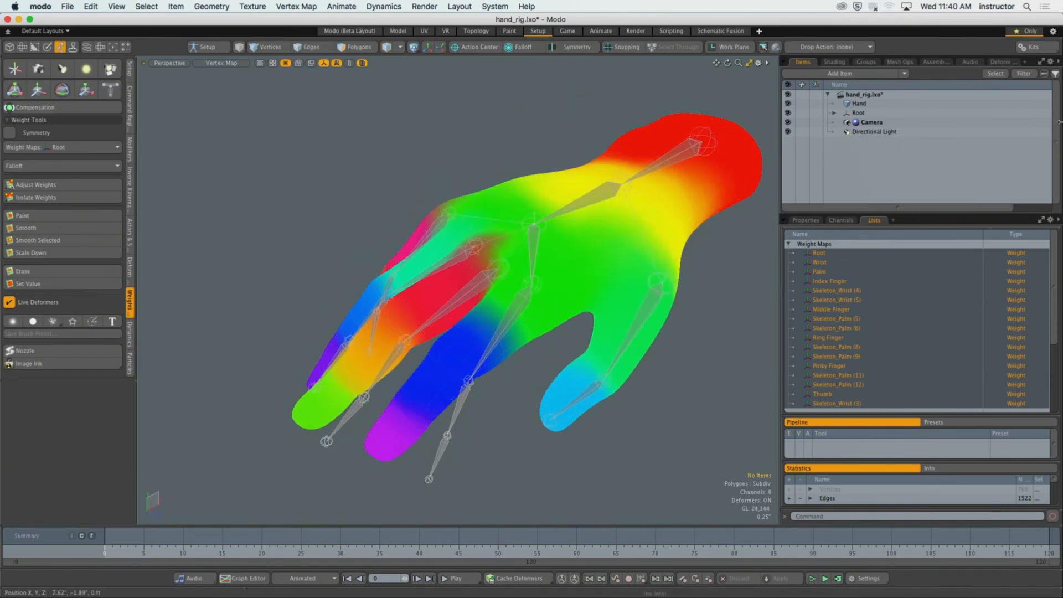
{"action": "left_click_drag", "start_coordinate": [636, 261], "coordinate": [672, 203], "text": "alt+shift"}
{"action": "double_click", "coordinate": [678, 165]}
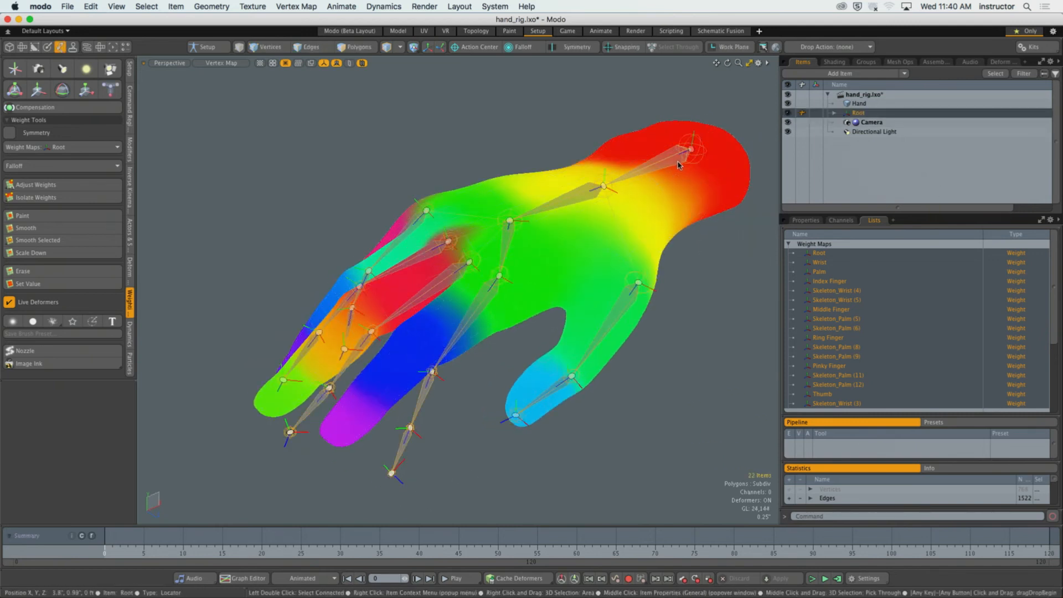
{"action": "left_click_drag", "start_coordinate": [678, 165], "coordinate": [697, 157], "text": "alt+shift"}
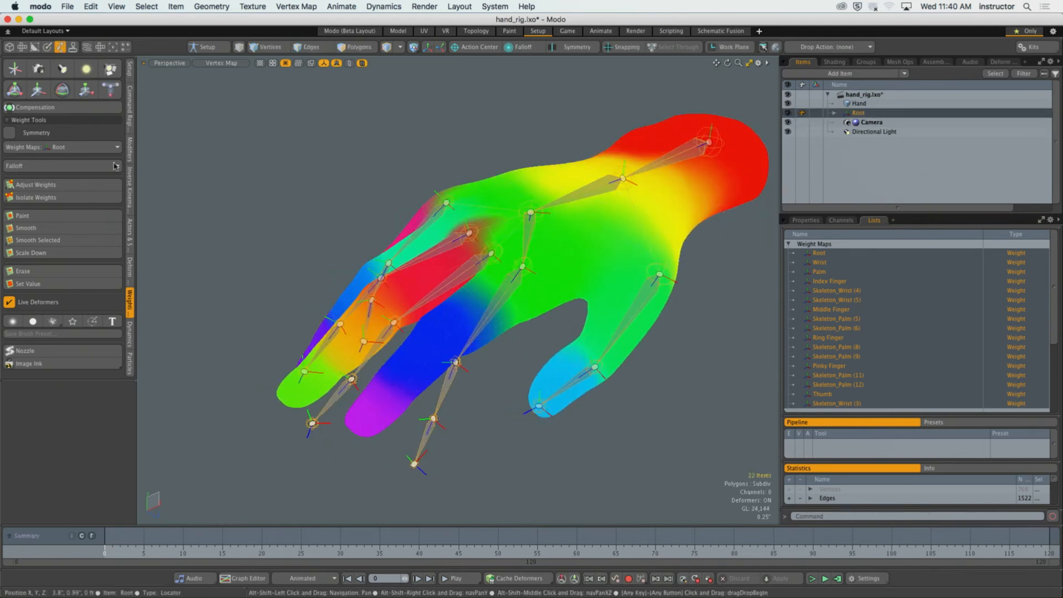
Bring up the setup tools and activate the Skeleton drawing tool.
{"action": "left_click", "coordinate": [129, 71]}
{"action": "left_click", "coordinate": [62, 147]}
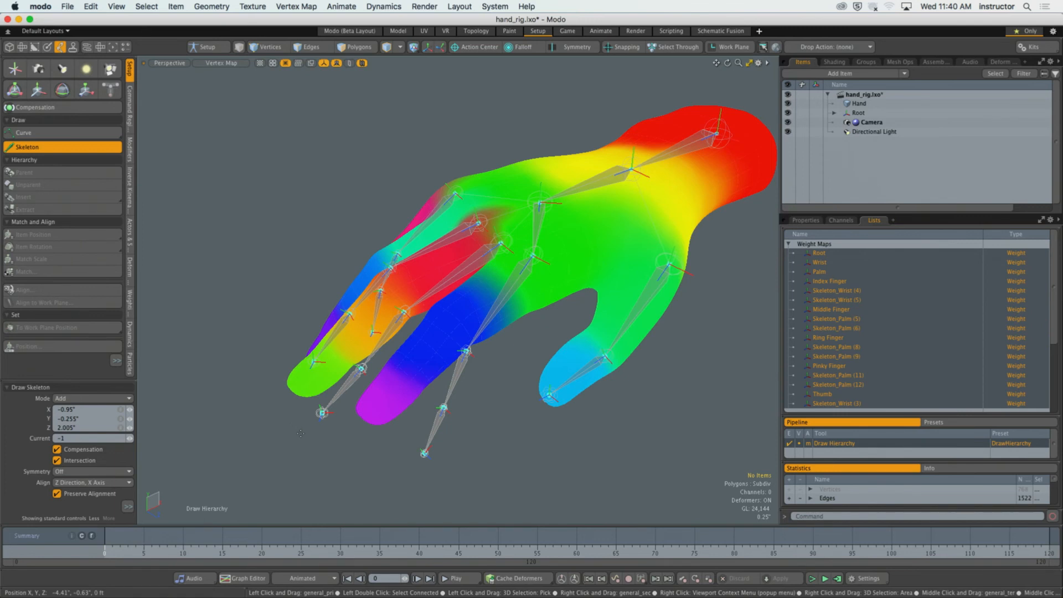
{"action": "key", "text": "space"}
{"action": "mouse_move", "coordinate": [523, 143]}
{"action": "left_mouse_down", "text": "alt"}
{"action": "mouse_move", "coordinate": [590, 171]}
{"action": "mouse_move", "coordinate": [564, 180]}
{"action": "mouse_move", "coordinate": [614, 160]}
{"action": "mouse_move", "coordinate": [536, 182]}
{"action": "mouse_move", "coordinate": [499, 123]}
{"action": "mouse_move", "coordinate": [545, 205]}
{"action": "mouse_move", "coordinate": [425, 311]}
{"action": "left_mouse_up", "text": "alt"}
{"action": "left_click", "coordinate": [615, 158]}
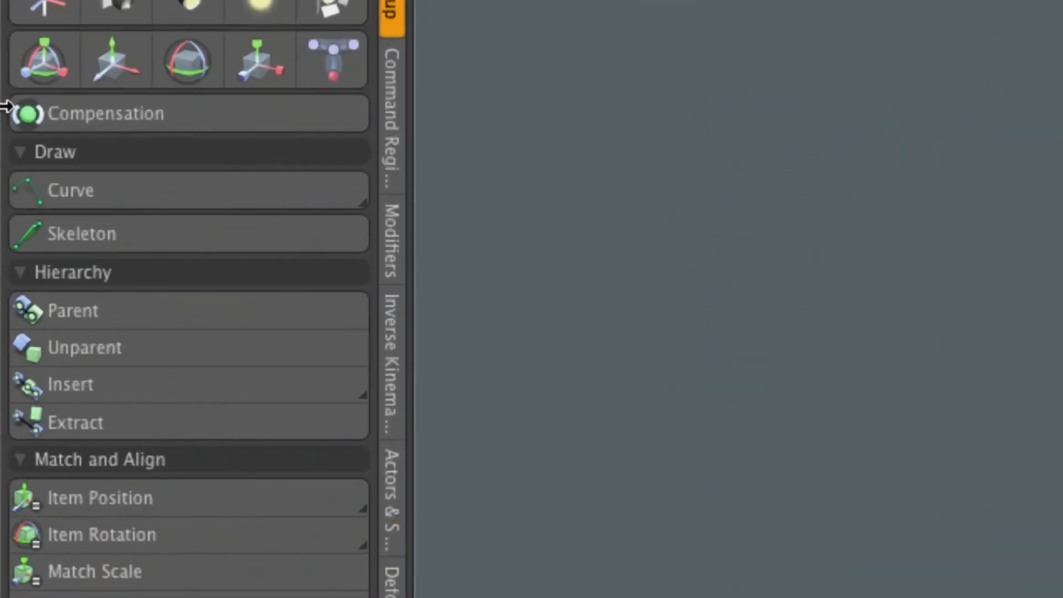
{"action": "left_click", "coordinate": [51, 242]}
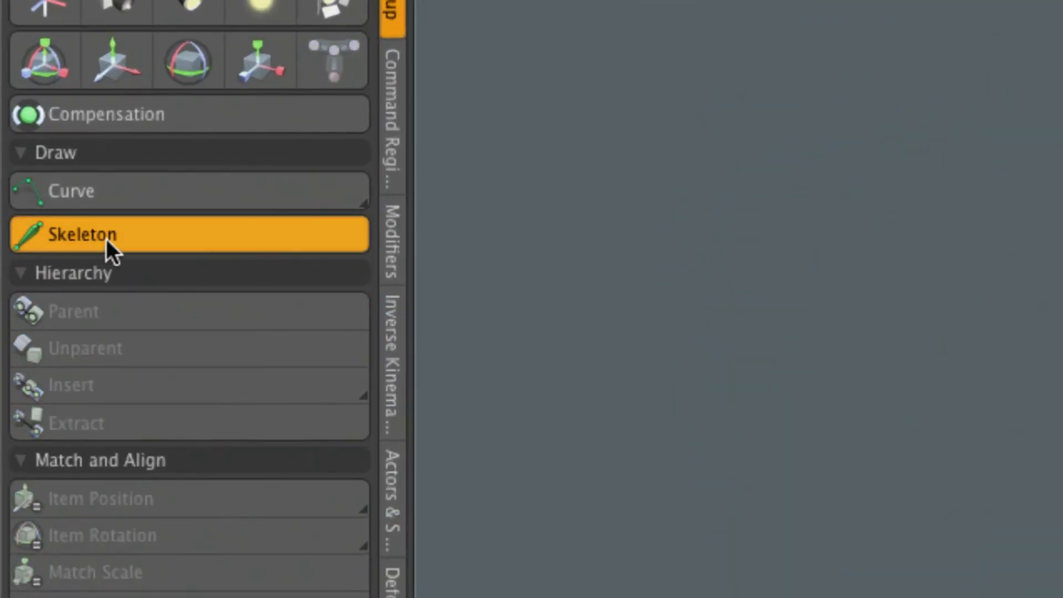
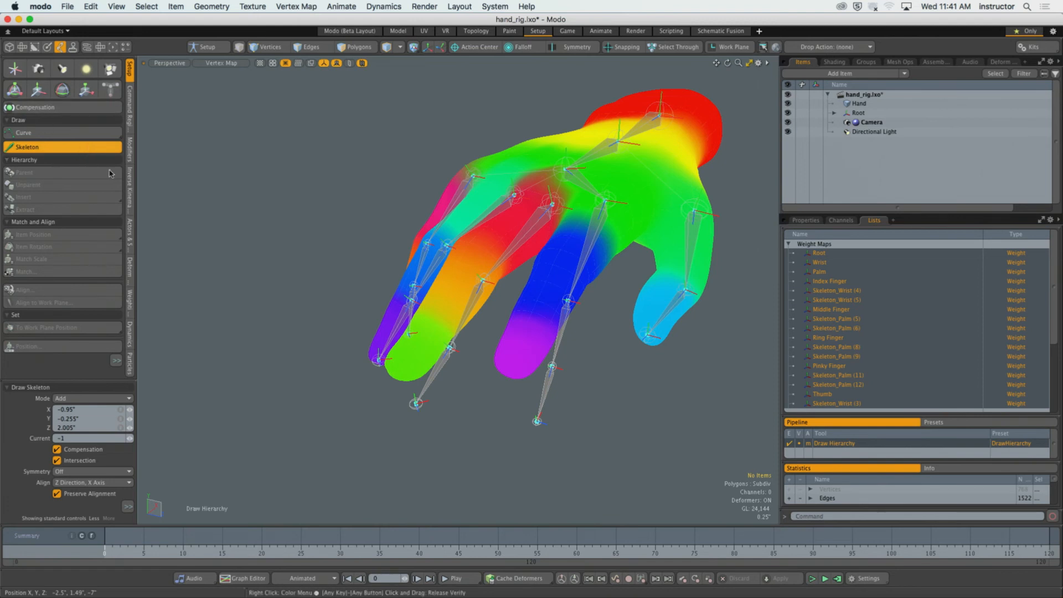
Exit the Skeleton drawing tool and hide Modo to reveal the desktop.
{"action": "left_click_drag", "start_coordinate": [509, 186], "coordinate": [404, 238], "text": "alt+shift"}
{"action": "left_click_drag", "start_coordinate": [404, 238], "coordinate": [493, 271], "text": "ctrl+alt"}
{"action": "left_click_drag", "start_coordinate": [492, 271], "coordinate": [475, 279], "text": "alt+shift"}
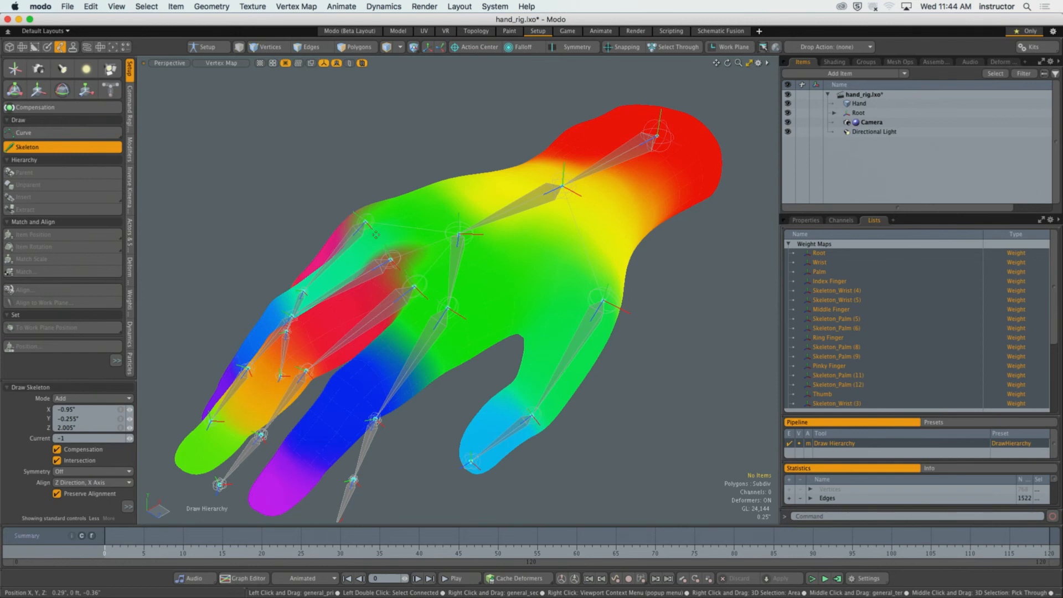
{"action": "key", "text": "space"}
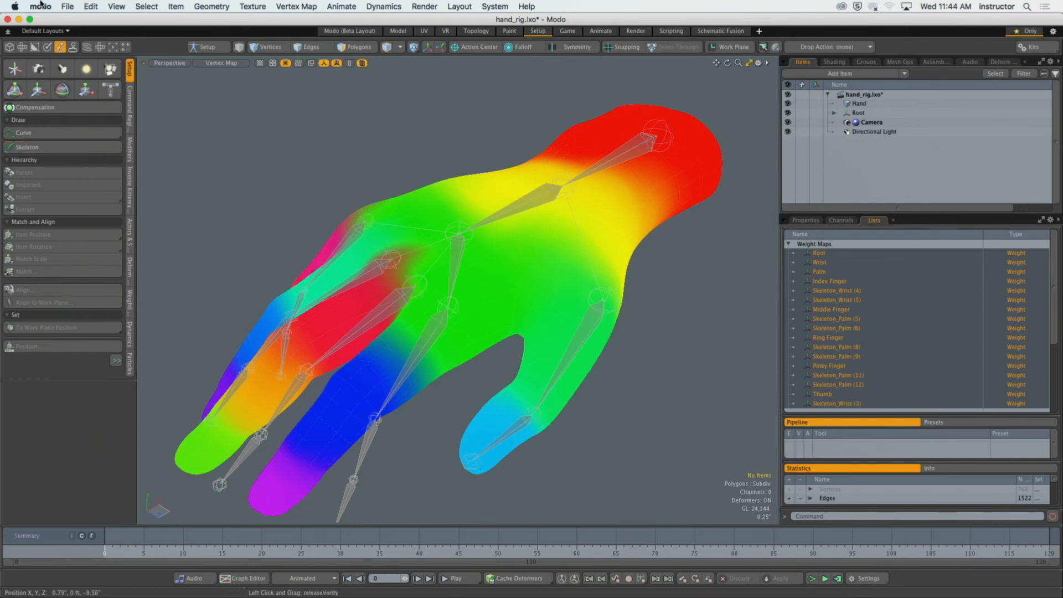
{"action": "left_click", "coordinate": [40, 7]}
{"action": "left_click", "coordinate": [66, 70]}
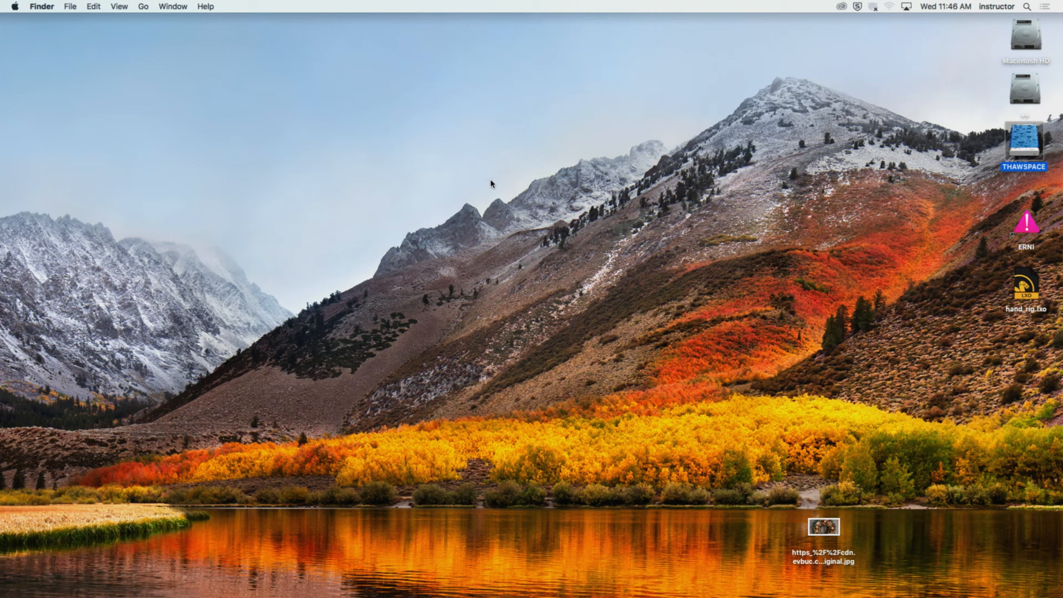
Switch to Chrome and download the Green Dude Starting File from the character rig assignment page.
{"action": "mouse_move", "coordinate": [383, 596]}
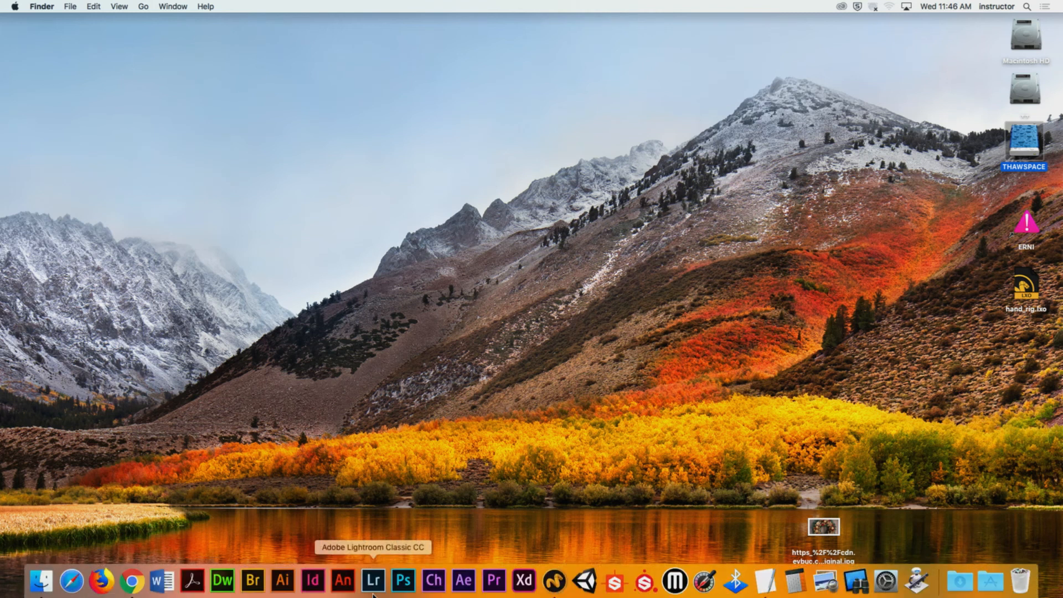
{"action": "left_click", "coordinate": [130, 577]}
{"action": "left_click", "coordinate": [334, 386]}
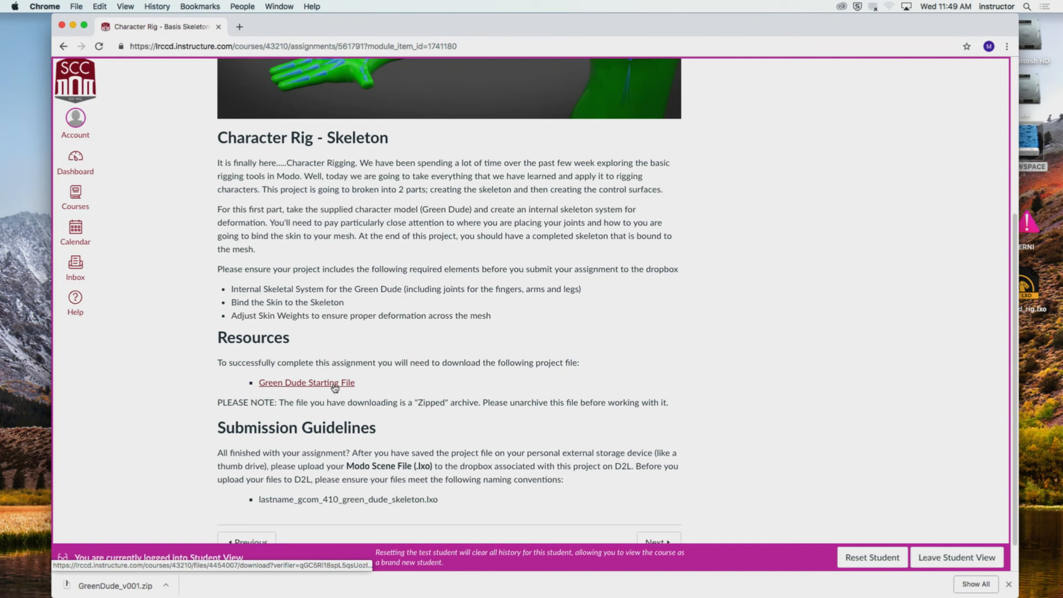
Hide Chrome, place the downloaded GreenDude_v001.zip from Downloads on the desktop and unarchive it there.
{"action": "left_click", "coordinate": [55, 6]}
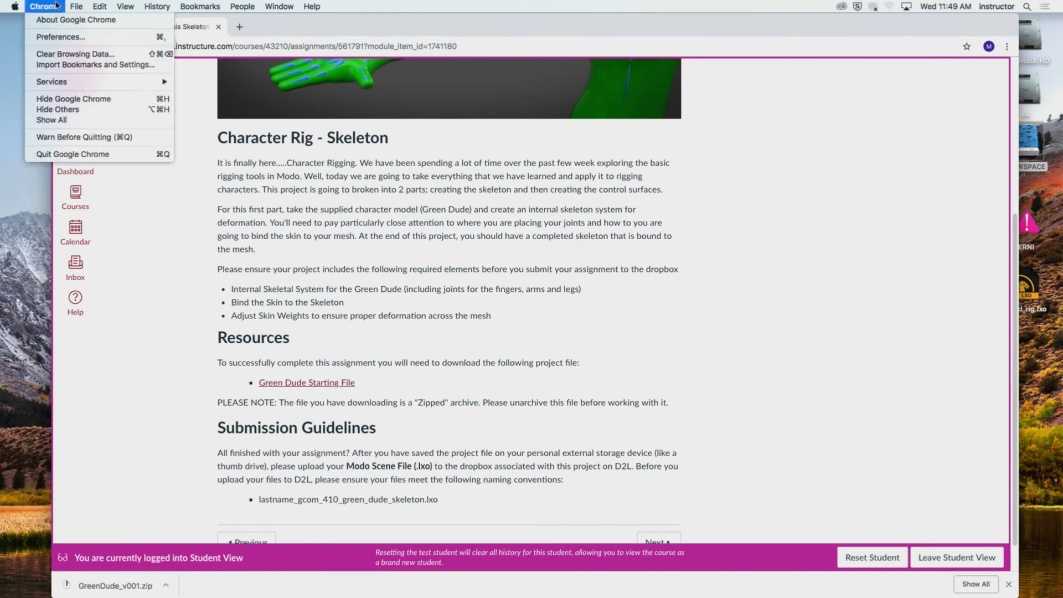
{"action": "left_click", "coordinate": [70, 98]}
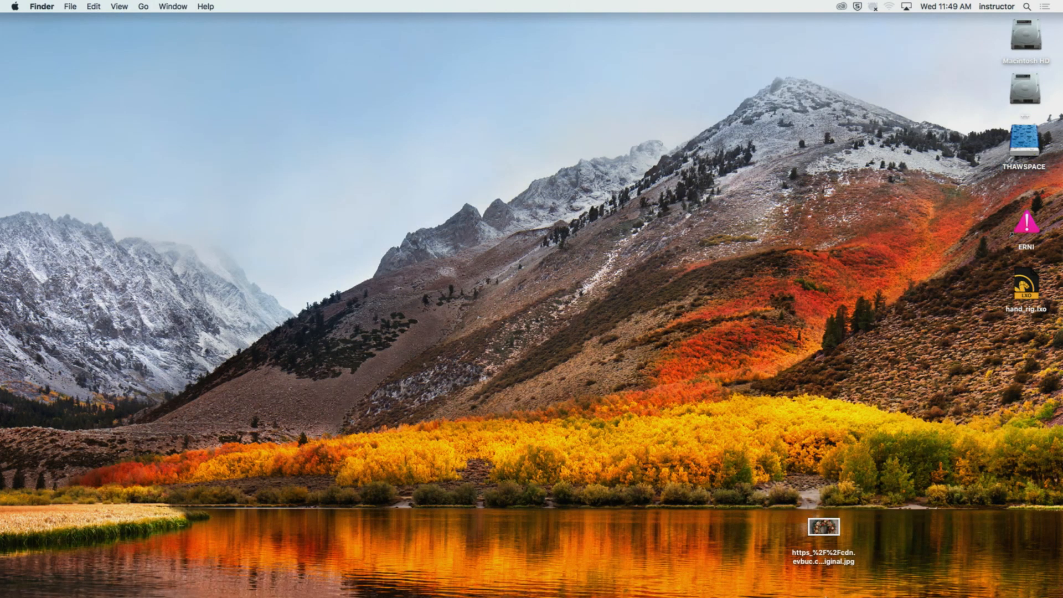
{"action": "mouse_move", "coordinate": [825, 595]}
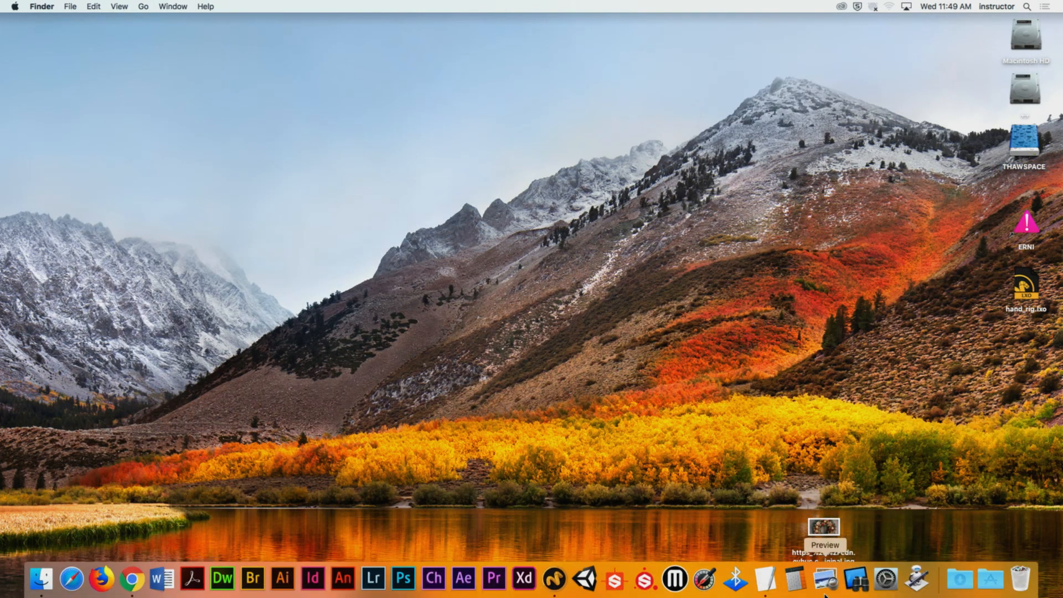
{"action": "left_click", "coordinate": [960, 579]}
{"action": "left_click_drag", "start_coordinate": [964, 559], "coordinate": [629, 114]}
{"action": "double_click", "coordinate": [620, 99]}
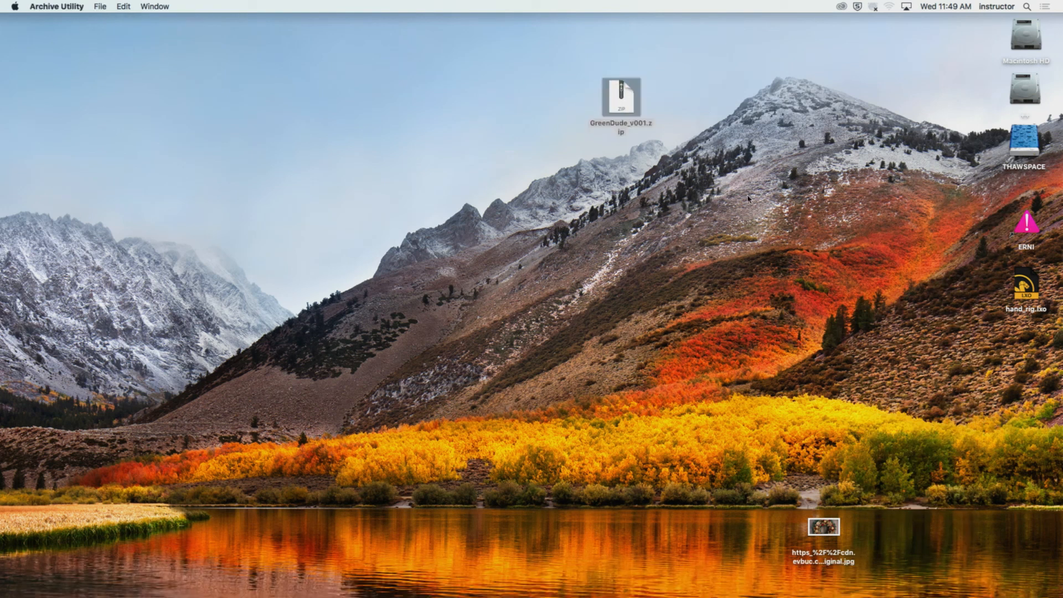
{"action": "left_click_drag", "start_coordinate": [619, 107], "coordinate": [553, 107]}
{"action": "left_click", "coordinate": [732, 186]}
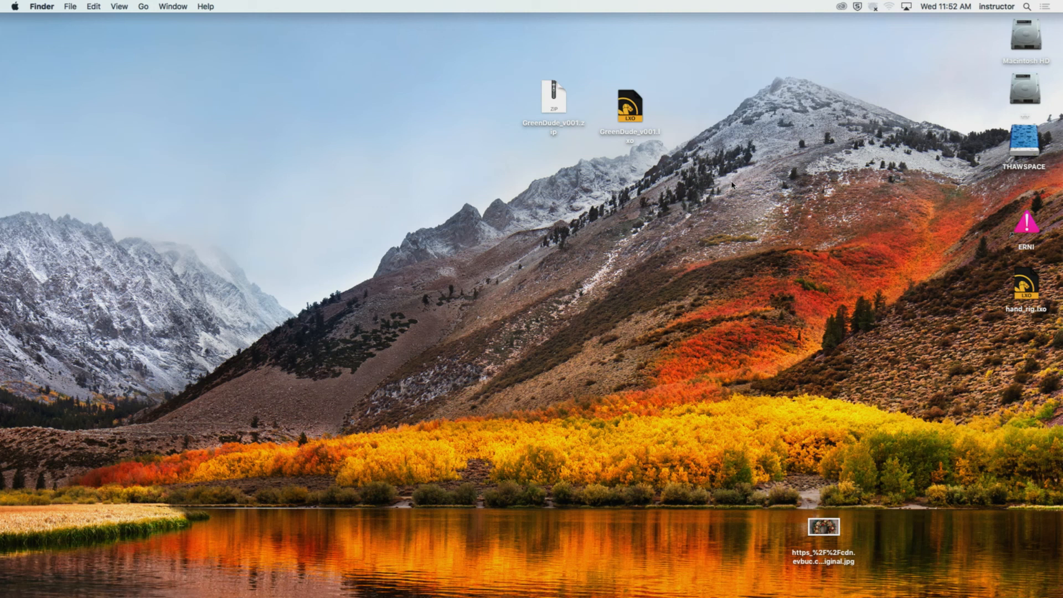
Open the extracted GreenDude_v001.lxo scene in Modo and clear the mesh selection.
{"action": "double_click", "coordinate": [629, 99]}
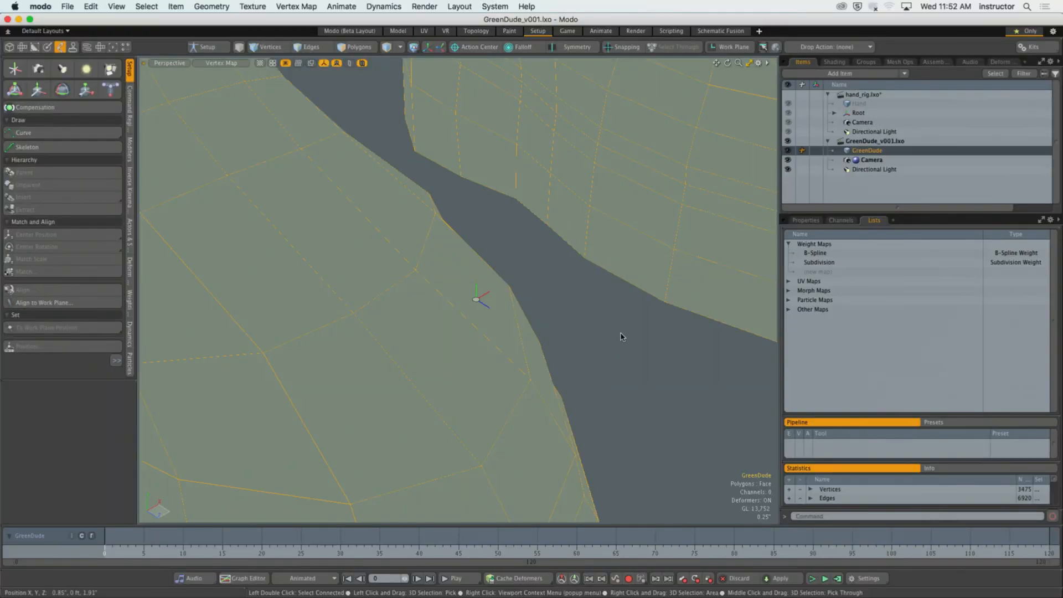
{"action": "left_click", "coordinate": [621, 333]}
{"action": "mouse_move", "coordinate": [621, 334]}
{"action": "left_mouse_down", "text": "ctrl+alt"}
{"action": "mouse_move", "coordinate": [498, 334]}
{"action": "mouse_move", "coordinate": [495, 423]}
{"action": "left_mouse_up", "text": "ctrl+alt"}
{"action": "left_click_drag", "start_coordinate": [494, 424], "coordinate": [421, 396], "text": "alt"}
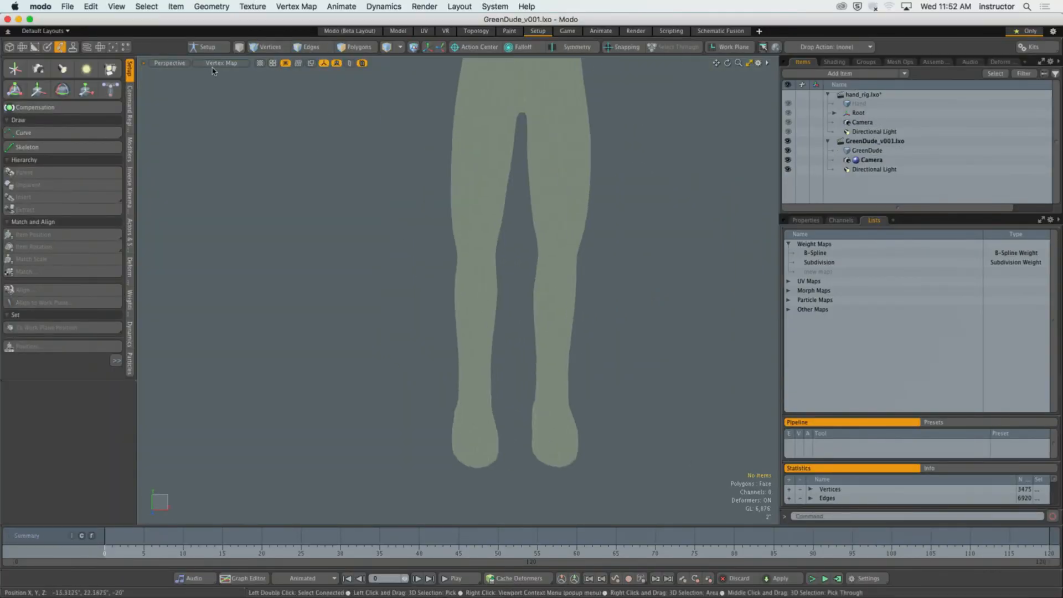
Change the viewport shading style from Vertex Map to Default and inspect the whole character.
{"action": "left_click", "coordinate": [209, 65]}
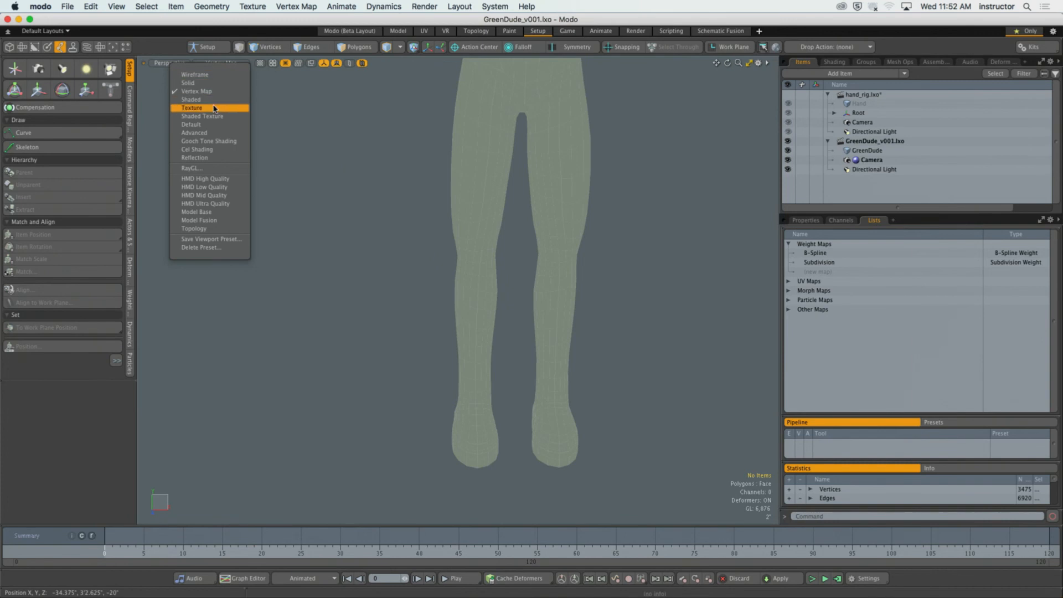
{"action": "left_click", "coordinate": [214, 125]}
{"action": "mouse_move", "coordinate": [520, 133]}
{"action": "left_mouse_down", "text": "alt+shift"}
{"action": "mouse_move", "coordinate": [555, 244]}
{"action": "mouse_move", "coordinate": [403, 239]}
{"action": "mouse_move", "coordinate": [470, 251]}
{"action": "mouse_move", "coordinate": [444, 278]}
{"action": "mouse_move", "coordinate": [474, 280]}
{"action": "mouse_move", "coordinate": [454, 261]}
{"action": "left_mouse_up", "text": "alt+shift"}
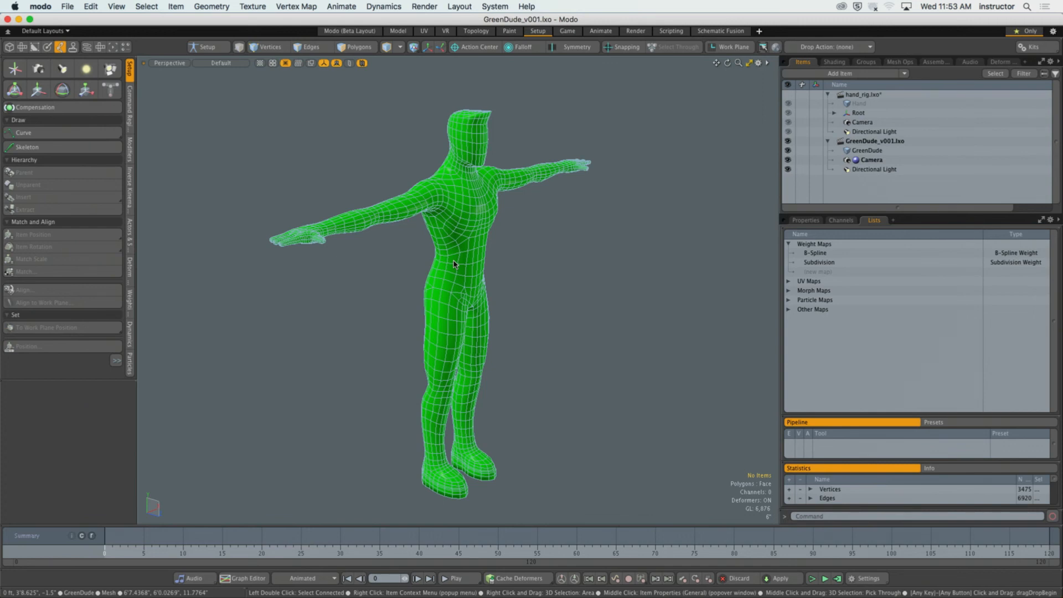
{"action": "left_click_drag", "start_coordinate": [552, 250], "coordinate": [538, 235], "text": "alt"}
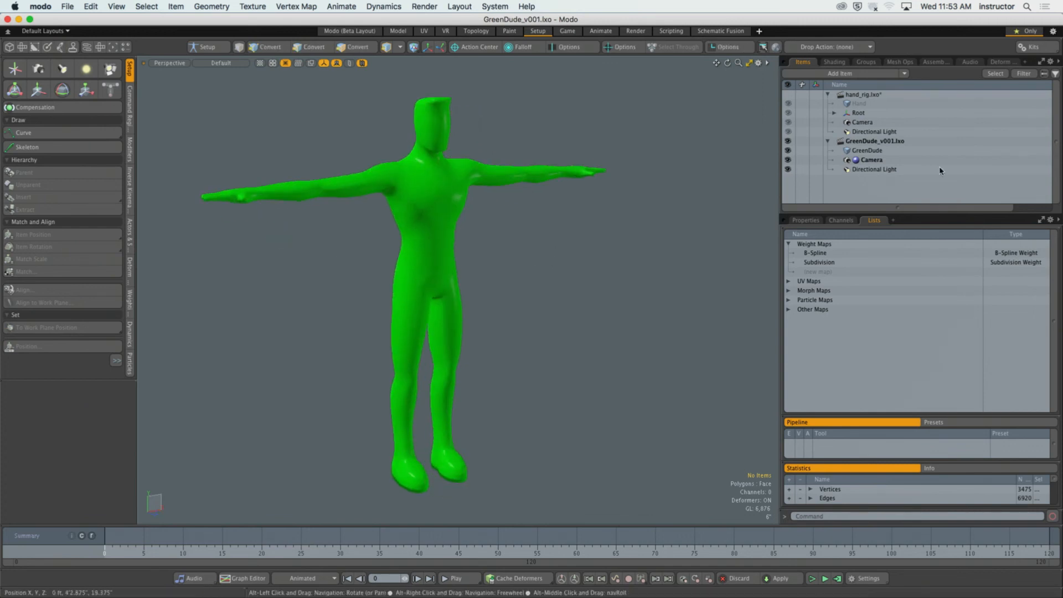
Collapse the hand_rig.lxo scene in the item list and measure the GreenDude mesh with the Dimensions Tool.
{"action": "left_click", "coordinate": [827, 94]}
{"action": "left_click_drag", "start_coordinate": [625, 190], "coordinate": [598, 254], "text": "alt+shift"}
{"action": "left_click", "coordinate": [467, 467]}
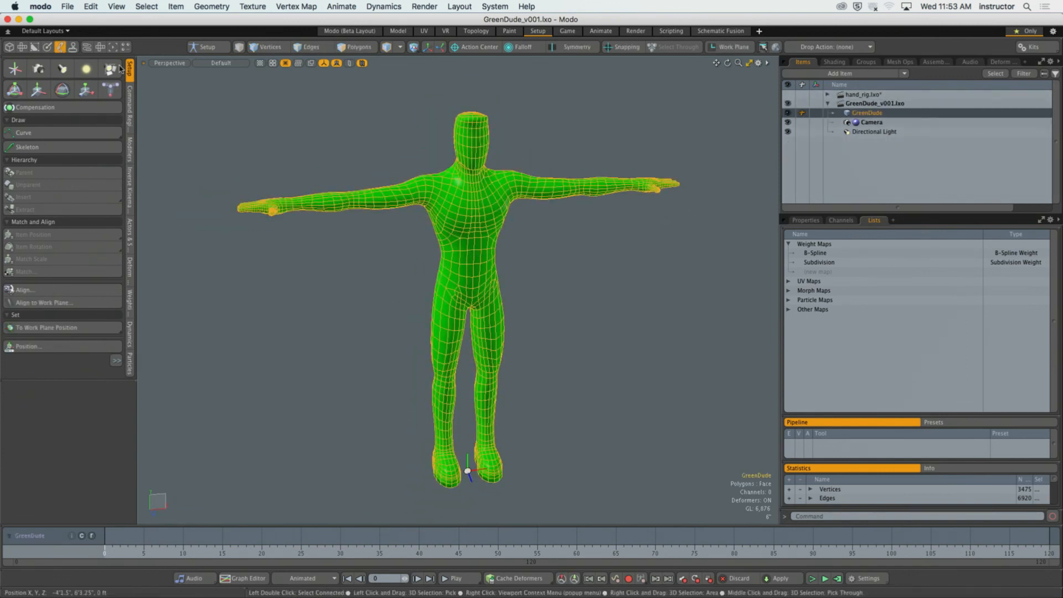
{"action": "left_click", "coordinate": [92, 6]}
{"action": "mouse_move", "coordinate": [116, 6]}
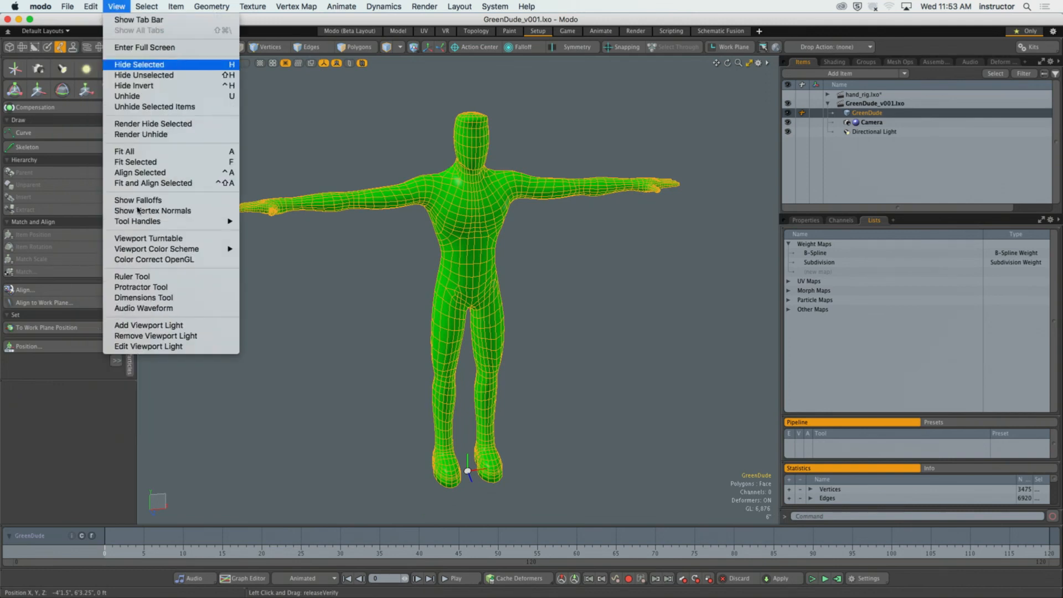
{"action": "left_click", "coordinate": [142, 298]}
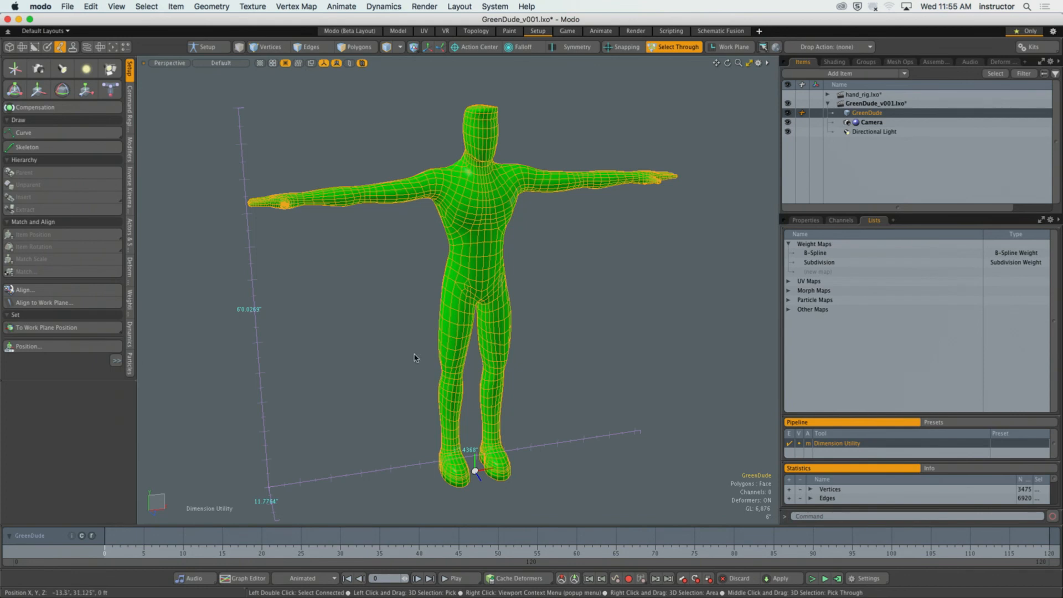
Turn off the Dimensions Tool and deselect the GreenDude mesh.
{"action": "left_click_drag", "start_coordinate": [407, 336], "coordinate": [491, 366], "text": "alt"}
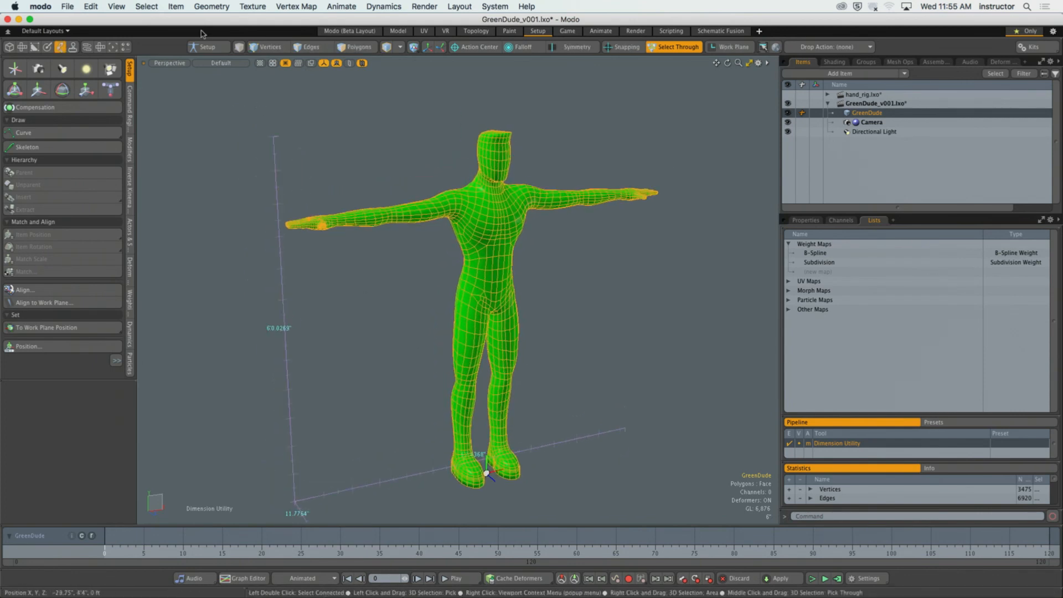
{"action": "left_click", "coordinate": [117, 6]}
{"action": "left_click", "coordinate": [166, 301]}
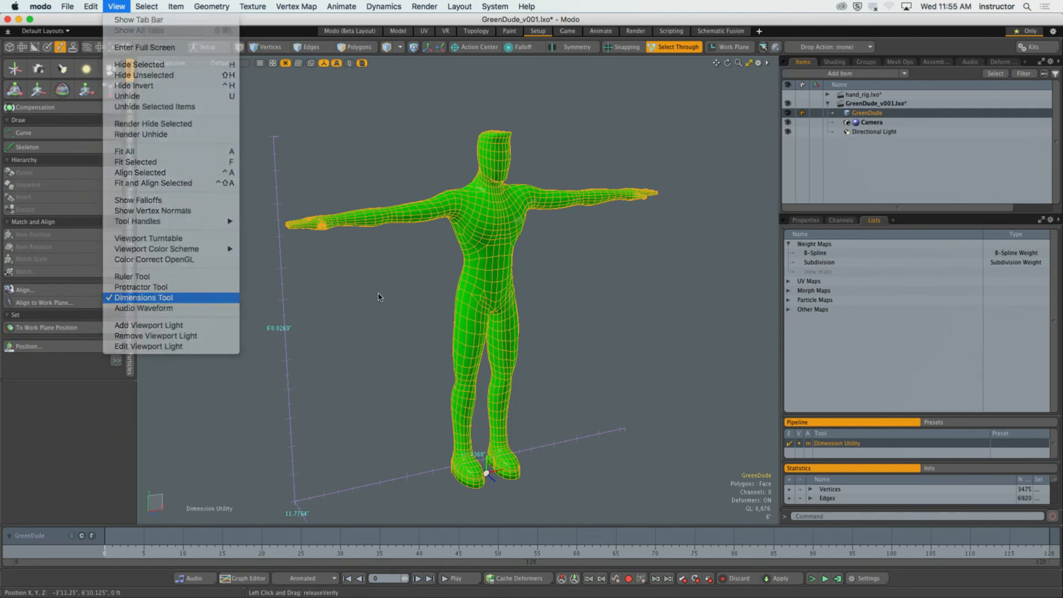
{"action": "left_click_drag", "start_coordinate": [373, 286], "coordinate": [346, 266], "text": "alt+shift"}
{"action": "mouse_move", "coordinate": [374, 285]}
{"action": "left_mouse_down", "text": "ctrl+alt"}
{"action": "mouse_move", "coordinate": [385, 285]}
{"action": "mouse_move", "coordinate": [376, 283]}
{"action": "left_mouse_up", "text": "ctrl+alt"}
{"action": "left_click", "coordinate": [374, 285]}
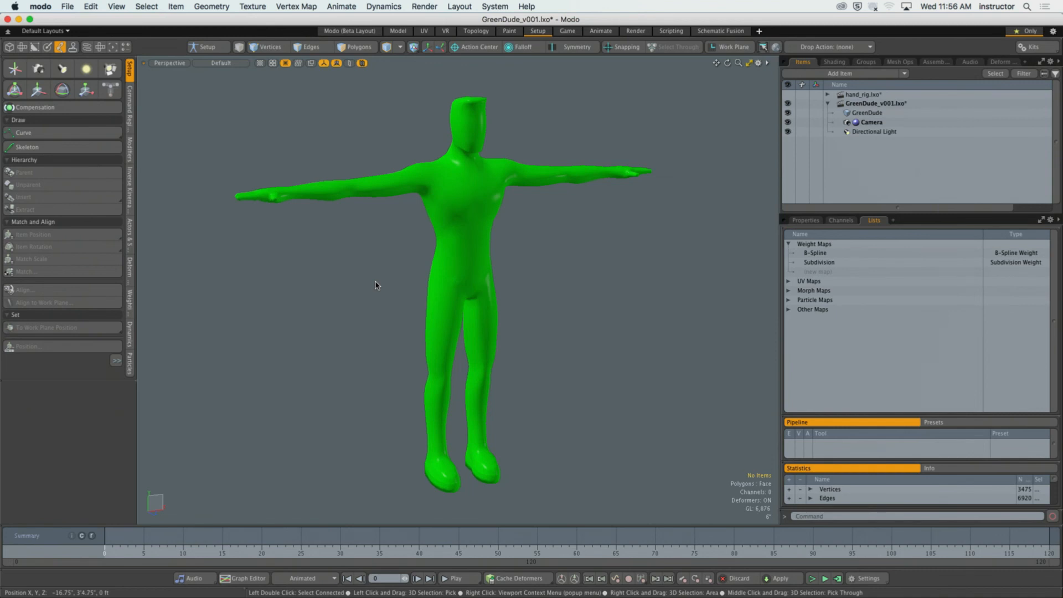
Switch to Chrome, review the Character Rig - Basis Skeleton and Paint Weights assignment, and hide Chrome again.
{"action": "mouse_move", "coordinate": [340, 581]}
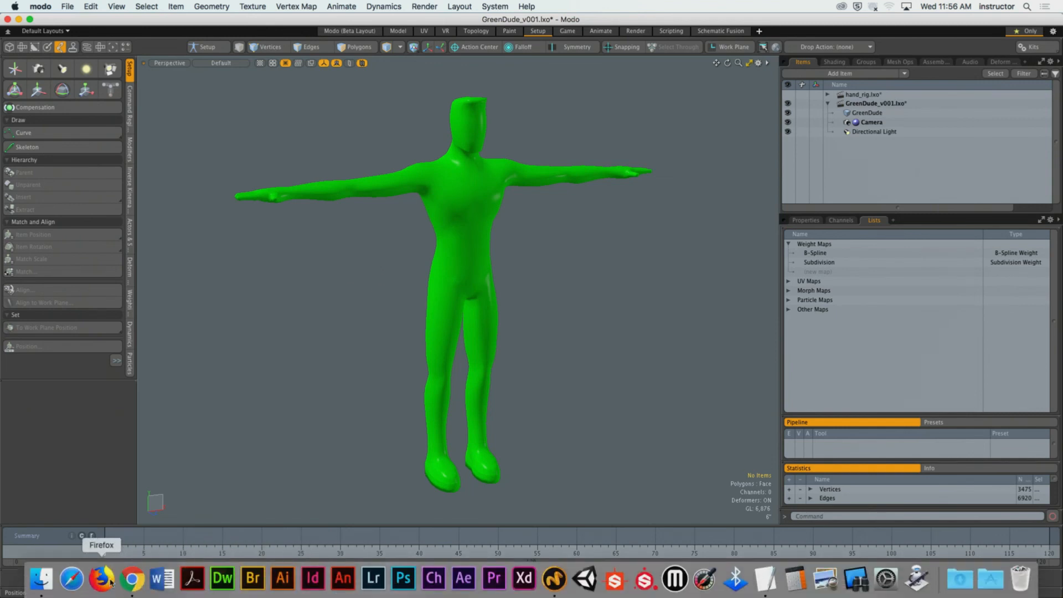
{"action": "left_click", "coordinate": [132, 578]}
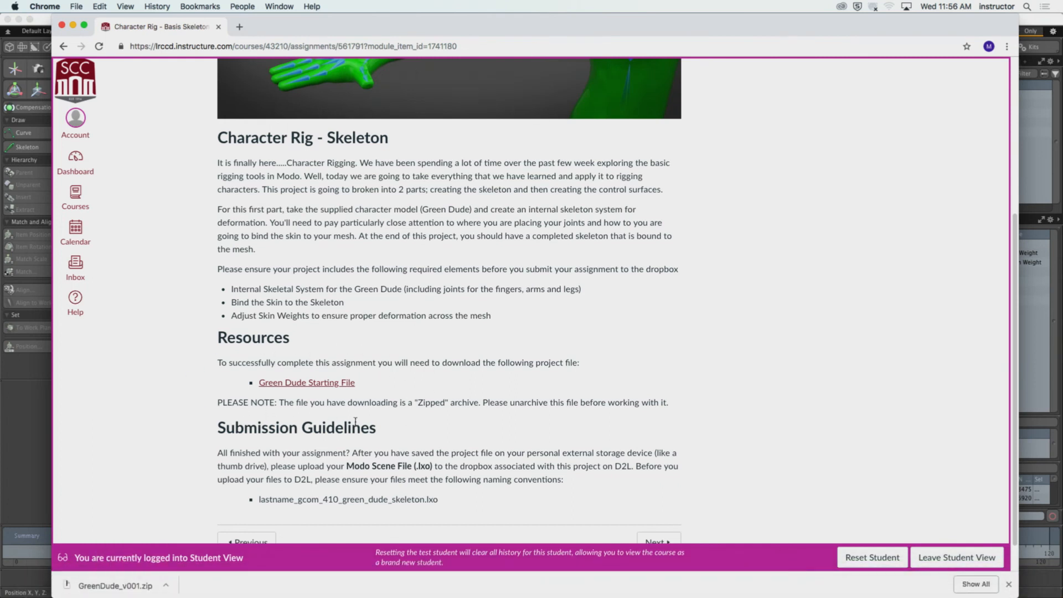
{"action": "scroll", "coordinate": [349, 410], "scroll_direction": "up", "scroll_amount": 5}
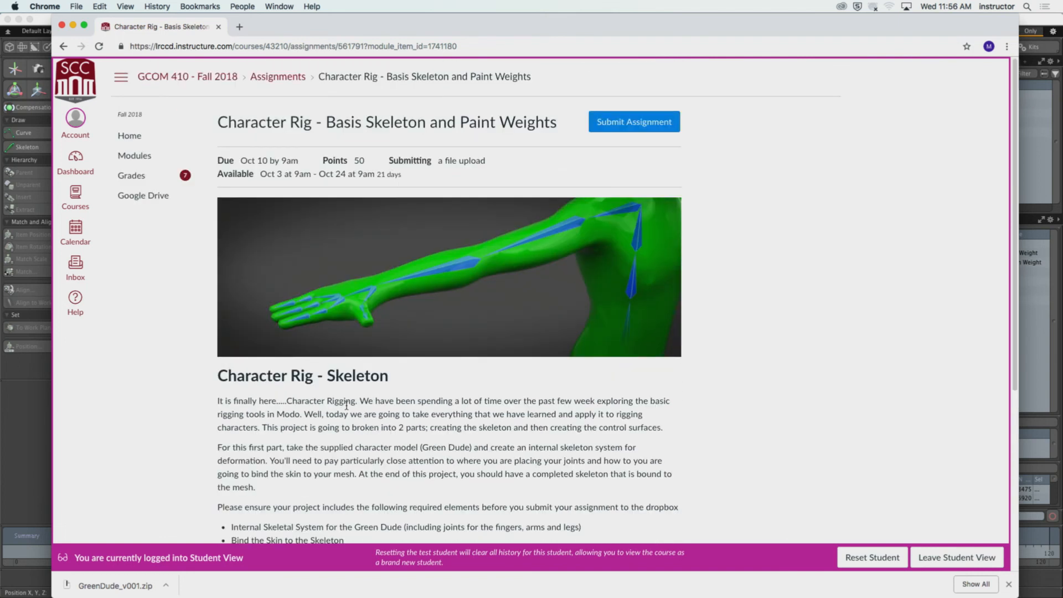
{"action": "left_click_drag", "start_coordinate": [326, 123], "coordinate": [569, 128]}
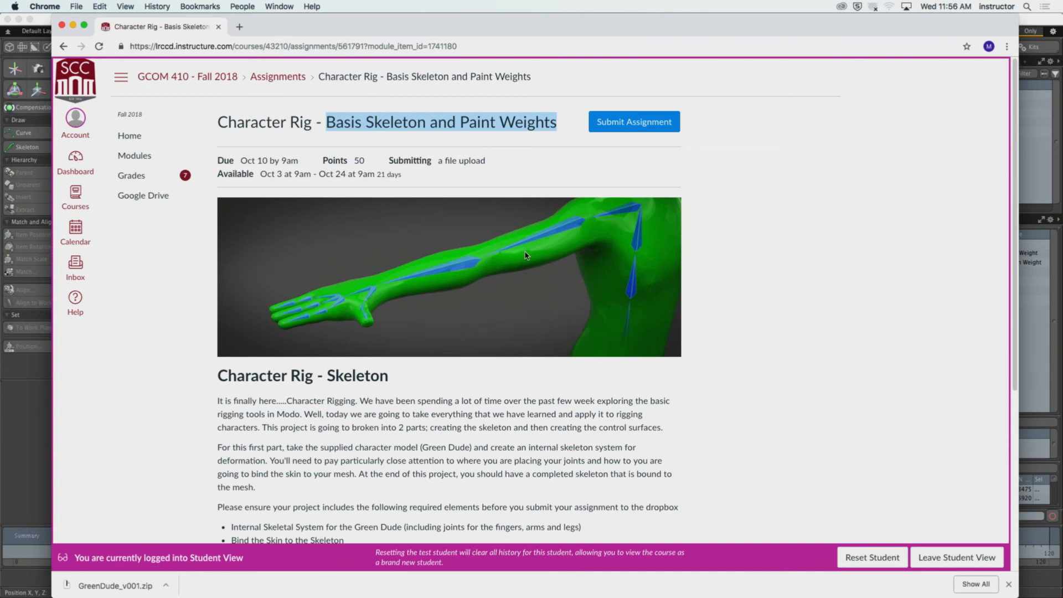
{"action": "left_click", "coordinate": [496, 424]}
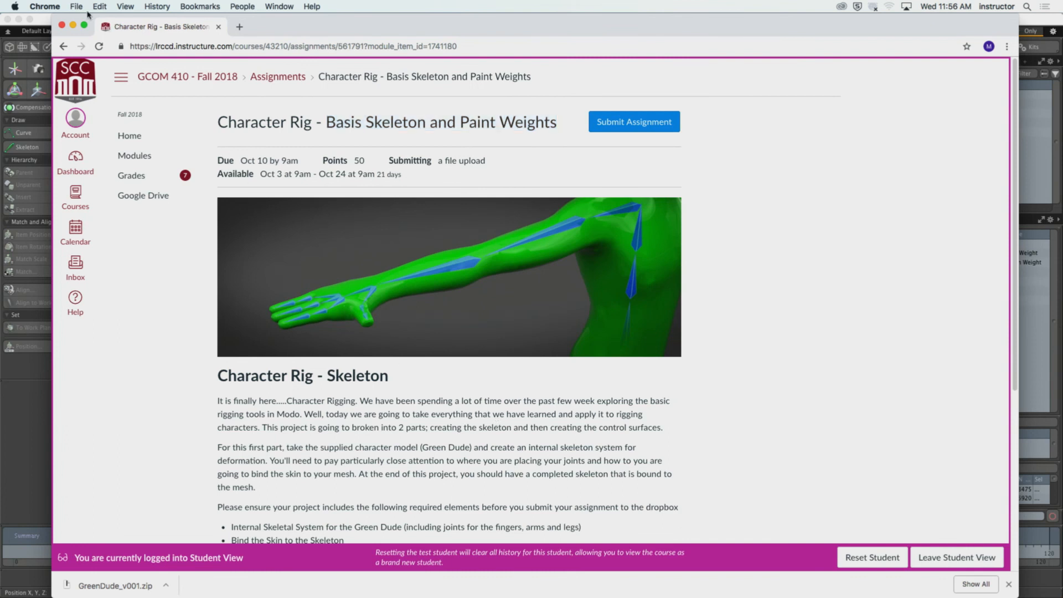
{"action": "left_click", "coordinate": [49, 5]}
{"action": "left_click", "coordinate": [74, 98]}
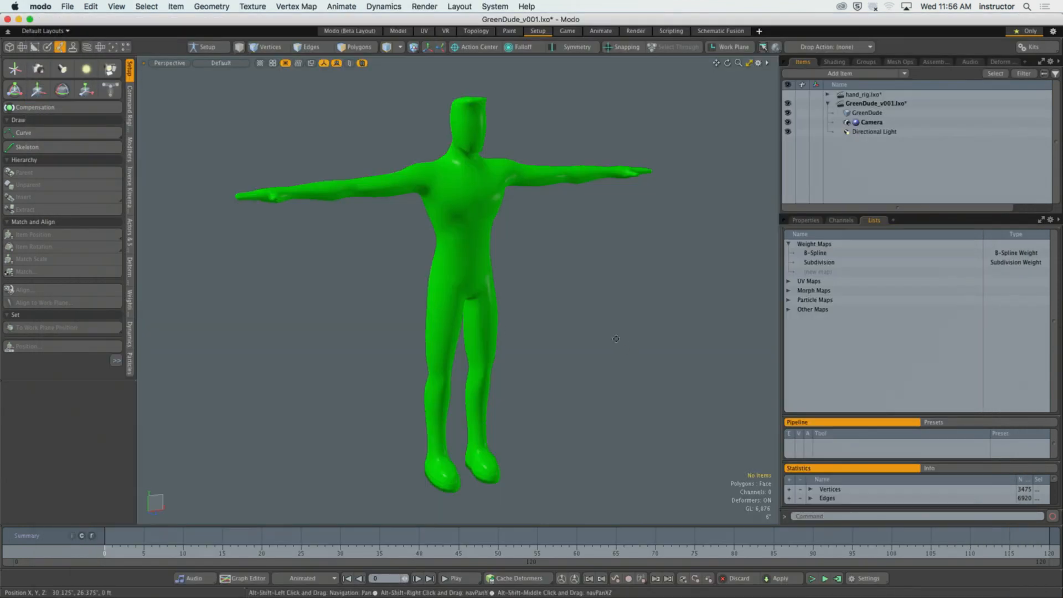
Set the Modo viewport to the Front view with the character's torso and arms in frame.
{"action": "left_click_drag", "start_coordinate": [630, 345], "coordinate": [550, 351], "text": "alt"}
{"action": "key", "text": "KP_2"}
{"action": "scroll", "coordinate": [563, 353], "scroll_direction": "down", "scroll_amount": 1, "text": "alt+shift"}
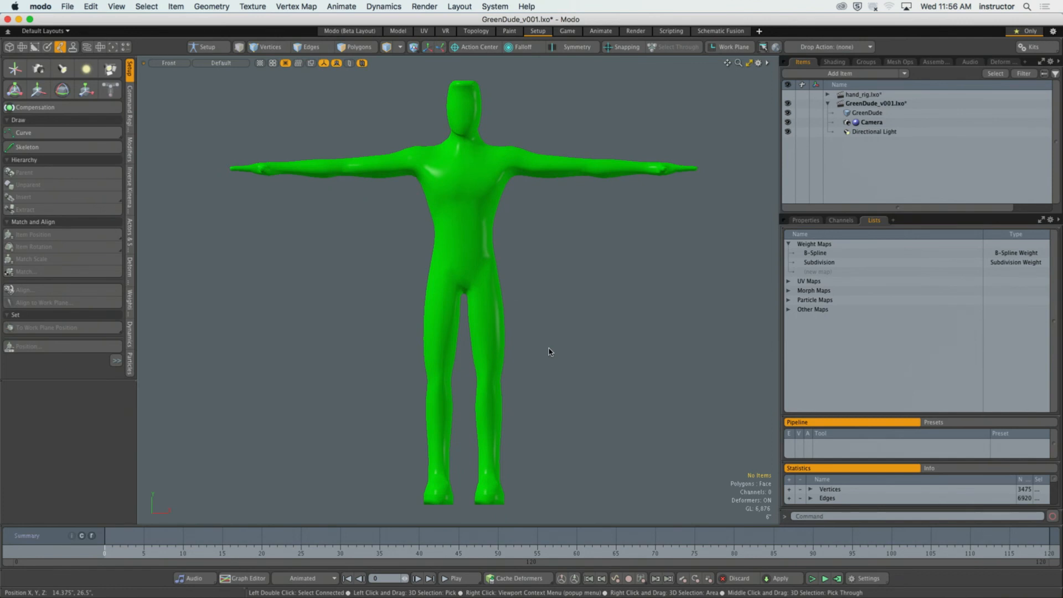
{"action": "scroll", "coordinate": [459, 165], "scroll_direction": "up", "scroll_amount": 2}
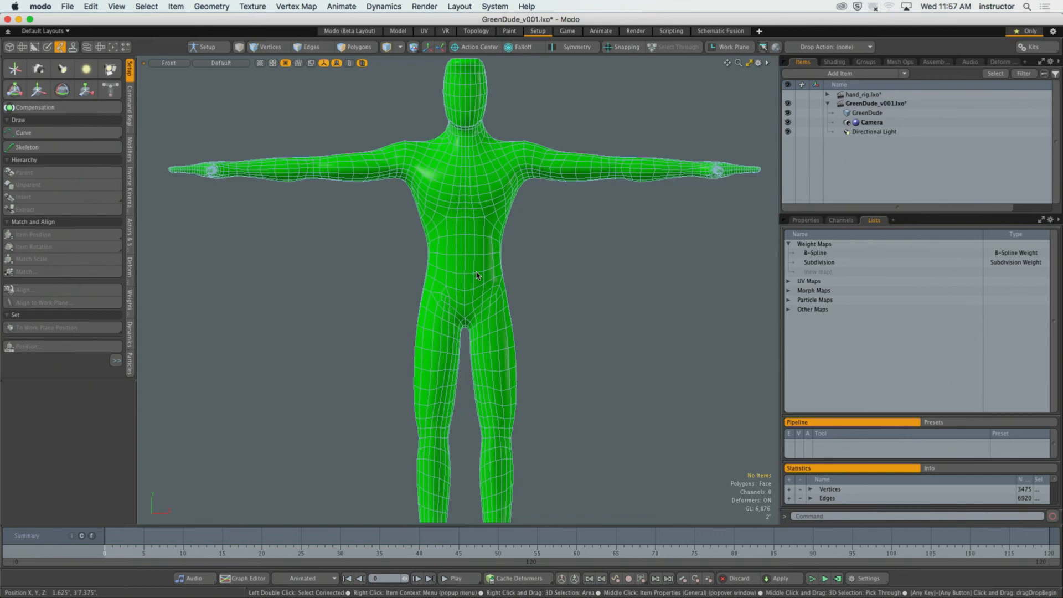
Switch to Chrome, open Joint Location Layout from the Week 06 module and examine the joint placement from head to toes.
{"action": "mouse_move", "coordinate": [283, 591]}
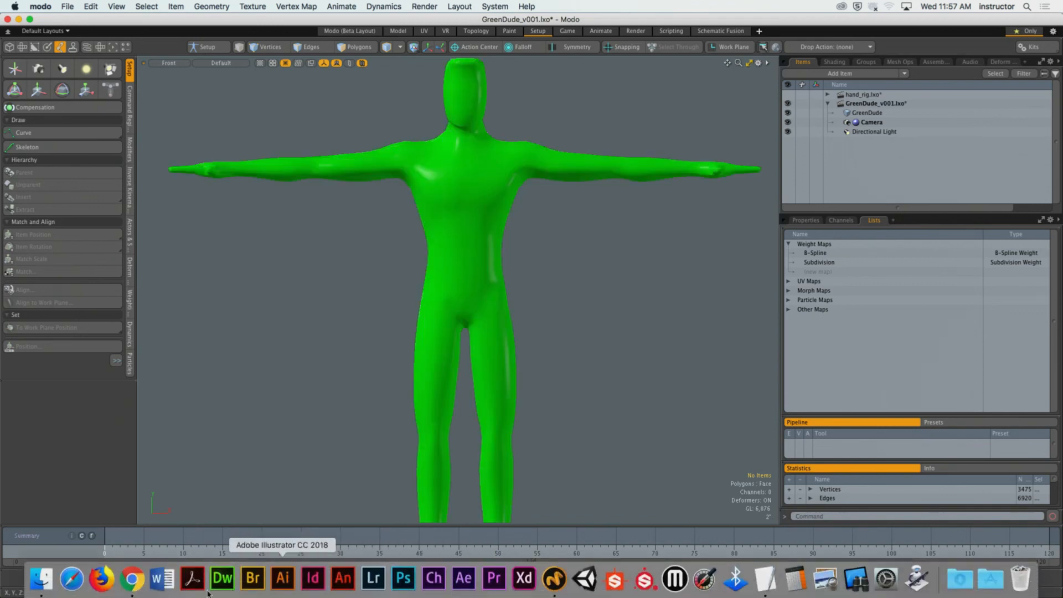
{"action": "left_click", "coordinate": [135, 585]}
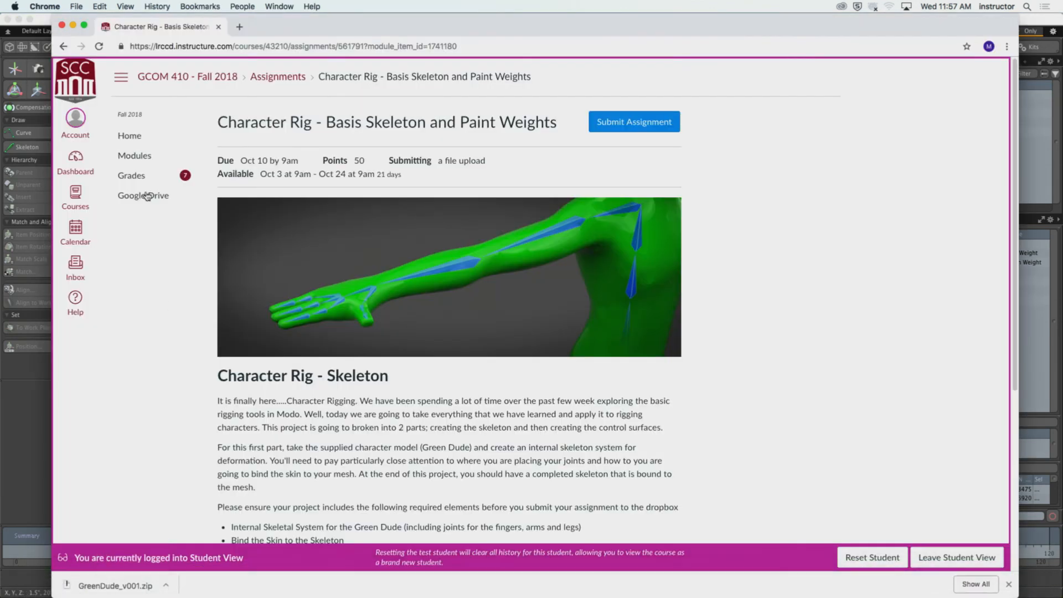
{"action": "left_click", "coordinate": [135, 156]}
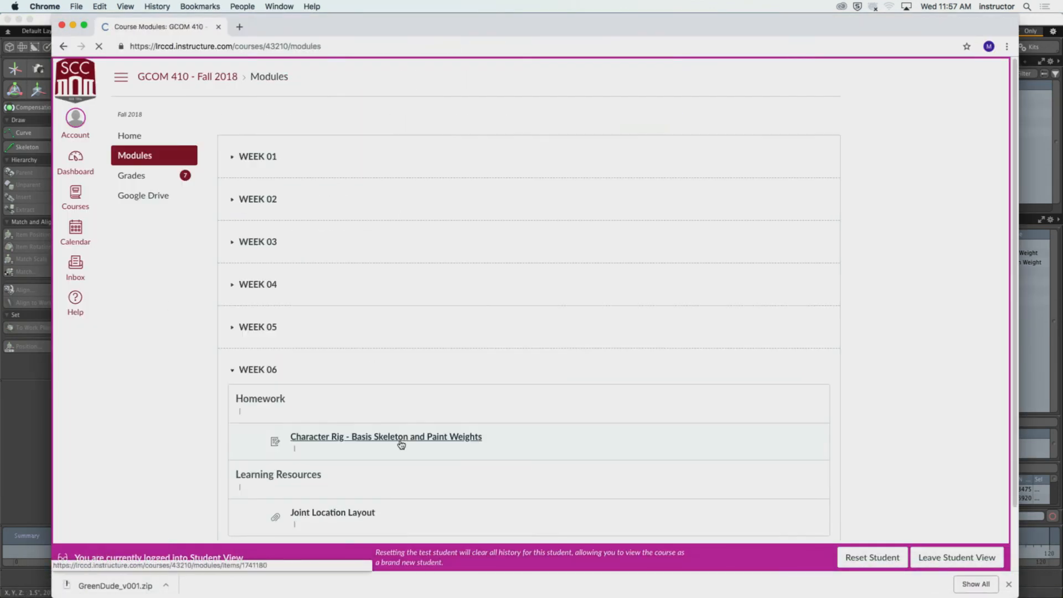
{"action": "scroll", "coordinate": [401, 435], "scroll_direction": "down", "scroll_amount": 2}
{"action": "left_click", "coordinate": [332, 450]}
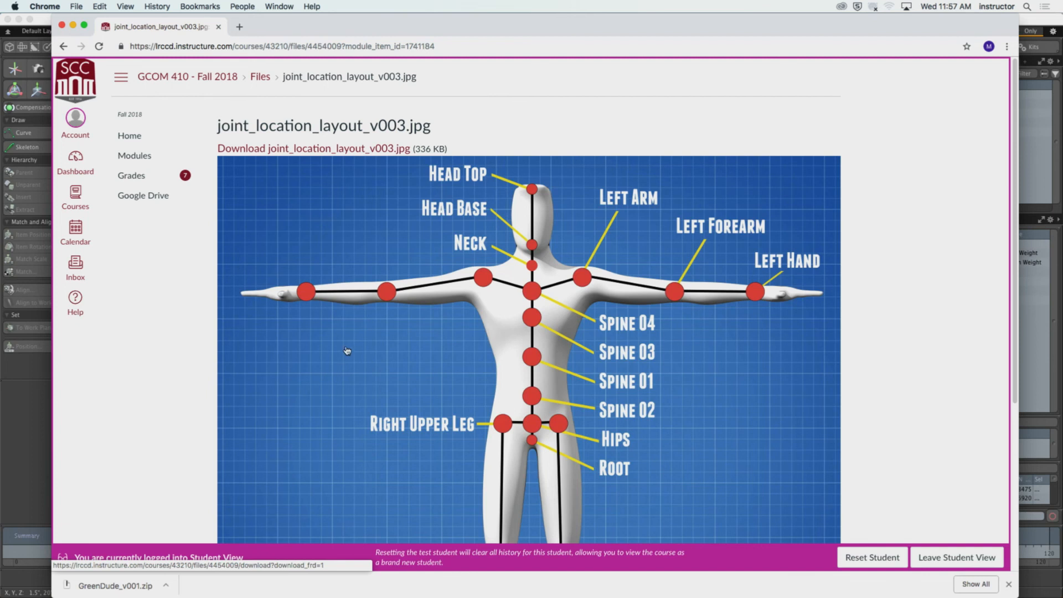
{"action": "scroll", "coordinate": [660, 343], "scroll_direction": "down", "scroll_amount": 2}
{"action": "scroll", "coordinate": [661, 343], "scroll_direction": "down", "scroll_amount": 5}
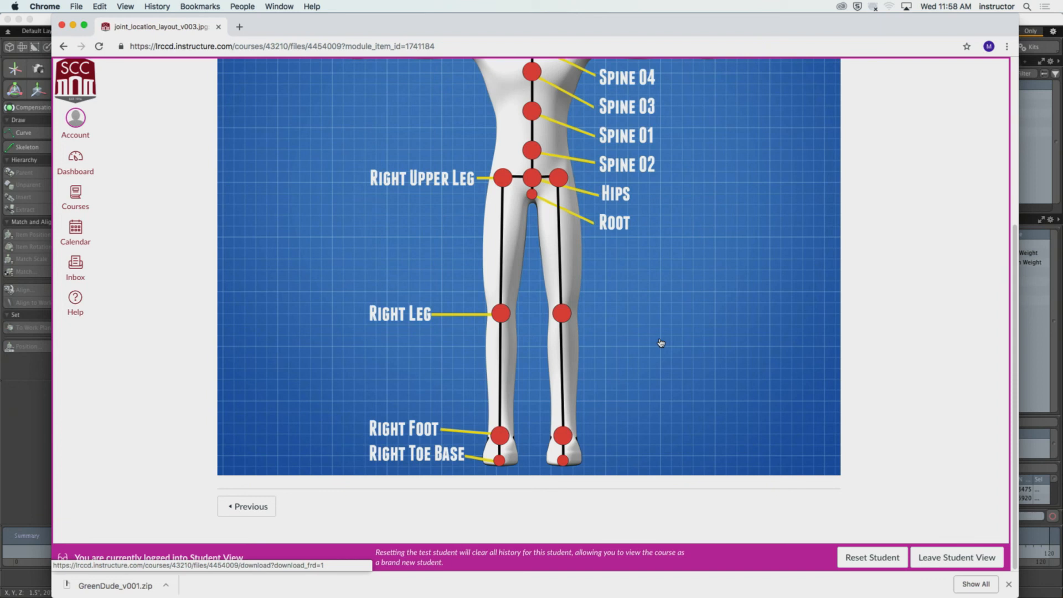
{"action": "scroll", "coordinate": [683, 358], "scroll_direction": "up", "scroll_amount": 5}
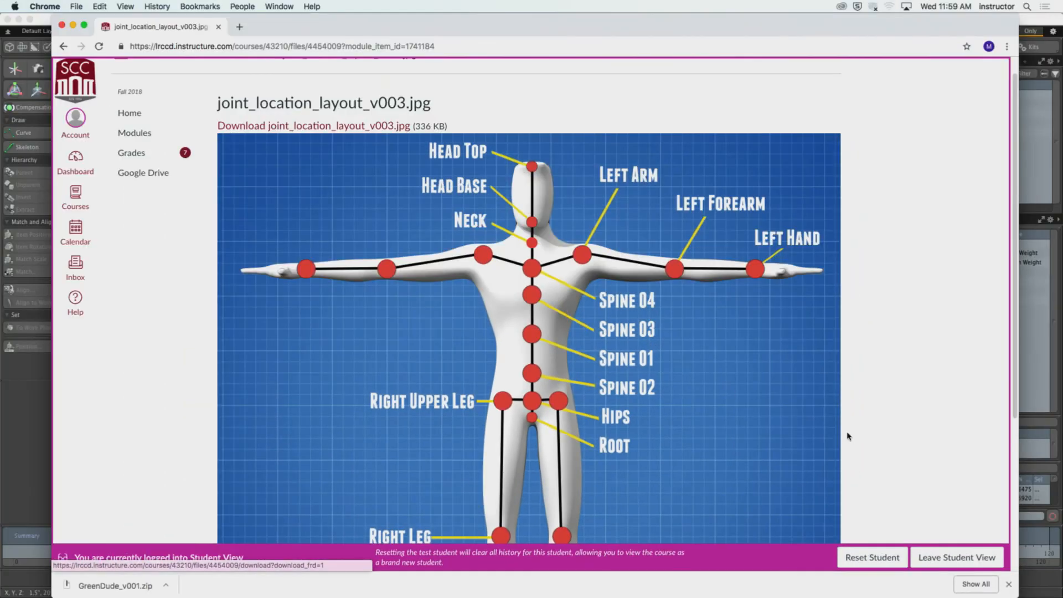
Examine the joint location layout from the head down to the legs, and switch back to the character in Modo.
{"action": "scroll", "coordinate": [849, 436], "scroll_direction": "down", "scroll_amount": 5}
{"action": "scroll", "coordinate": [849, 436], "scroll_direction": "up", "scroll_amount": 5}
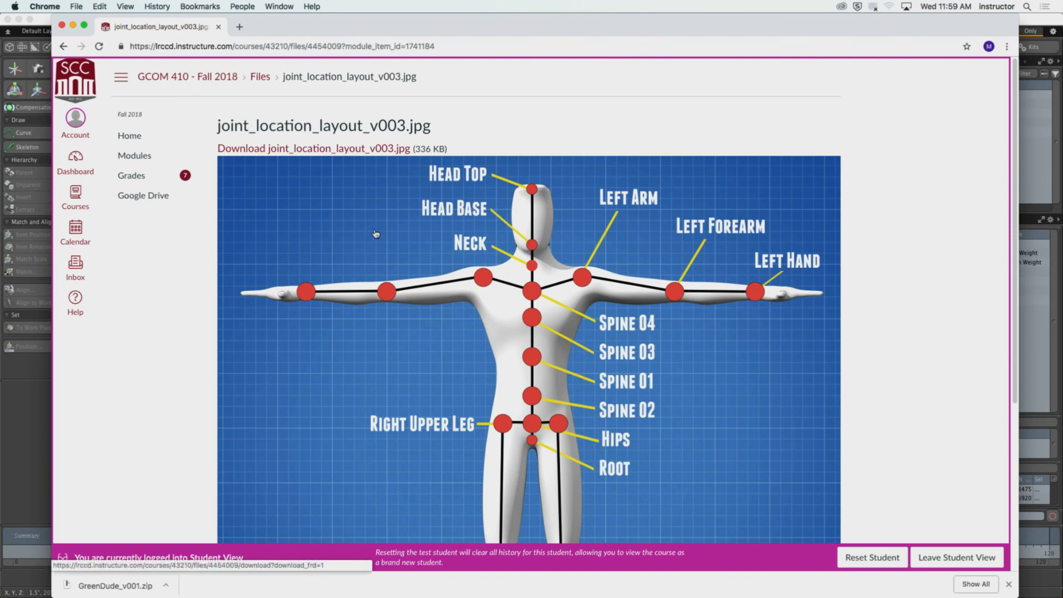
{"action": "scroll", "coordinate": [455, 252], "scroll_direction": "down", "scroll_amount": 5}
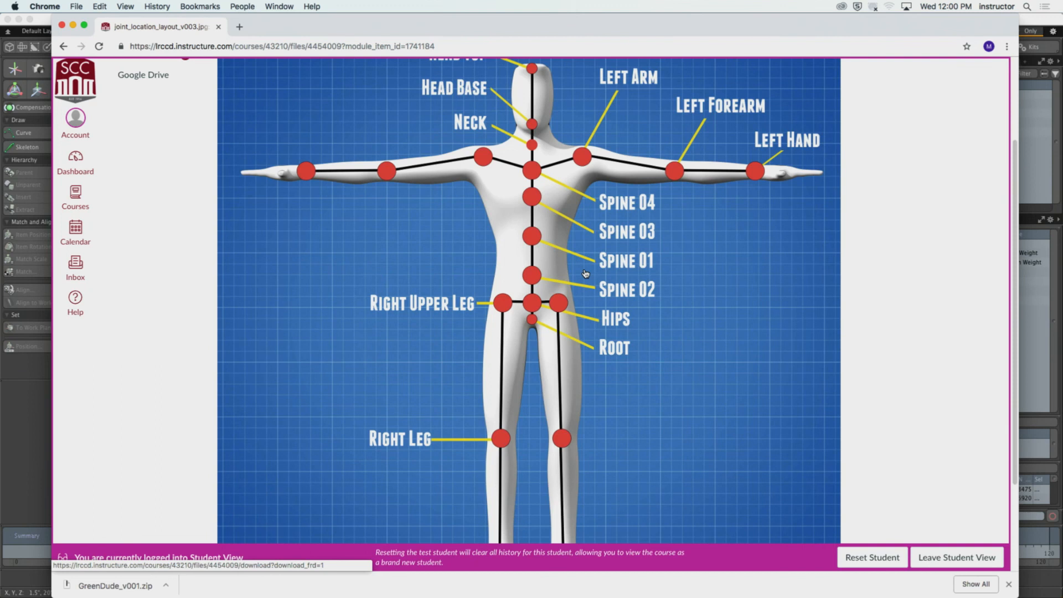
{"action": "key", "text": "super+Tab"}
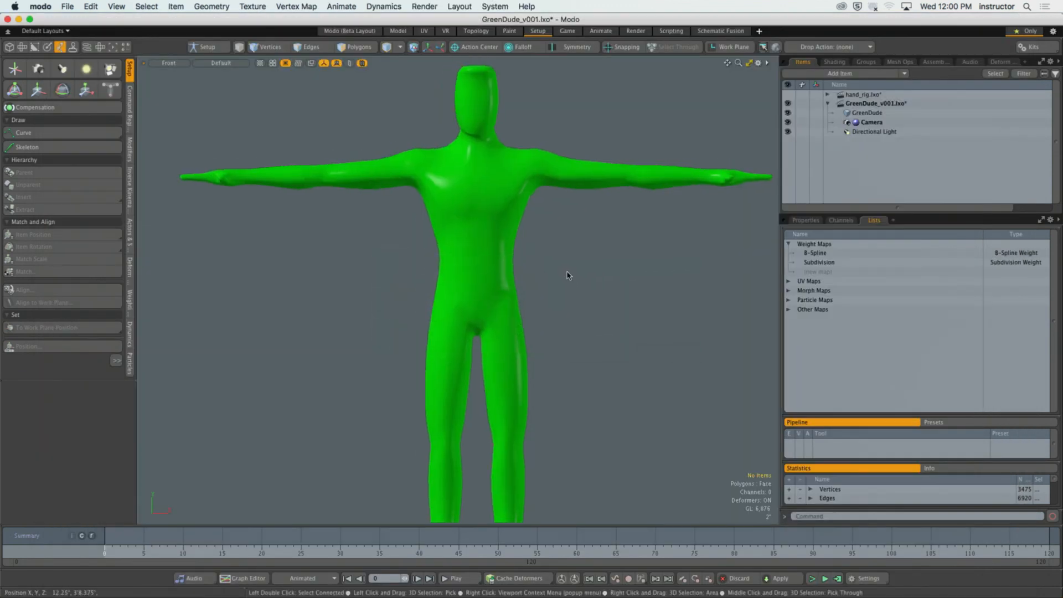
{"action": "left_click_drag", "start_coordinate": [567, 273], "coordinate": [572, 291], "text": "alt+shift"}
{"action": "mouse_move", "coordinate": [560, 290]}
{"action": "left_mouse_down", "text": "ctrl+alt"}
{"action": "mouse_move", "coordinate": [541, 279]}
{"action": "mouse_move", "coordinate": [554, 284]}
{"action": "left_mouse_up", "text": "ctrl+alt"}
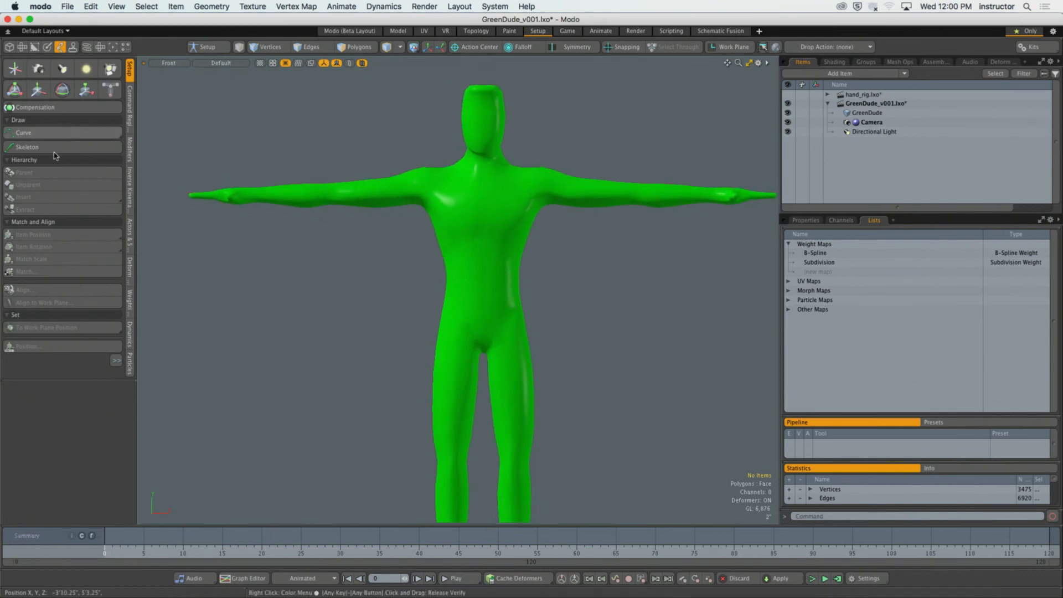
Set the active meshes' wireframe overlay to Colored at 10% opacity in the 3D viewport properties and exit the Skeleton tool.
{"action": "left_click", "coordinate": [62, 146]}
{"action": "scroll", "coordinate": [500, 333], "scroll_direction": "up", "scroll_amount": 5}
{"action": "scroll", "coordinate": [519, 334], "scroll_direction": "up", "scroll_amount": 1}
{"action": "left_click_drag", "start_coordinate": [500, 333], "coordinate": [473, 332], "text": "alt+shift"}
{"action": "scroll", "coordinate": [471, 332], "scroll_direction": "up", "scroll_amount": 1}
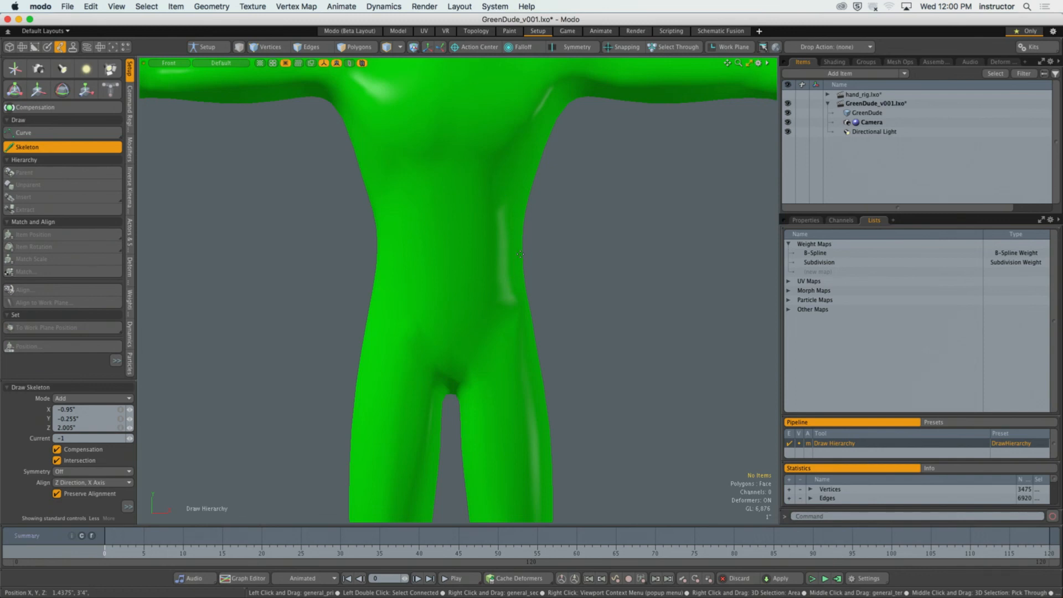
{"action": "key", "text": "o"}
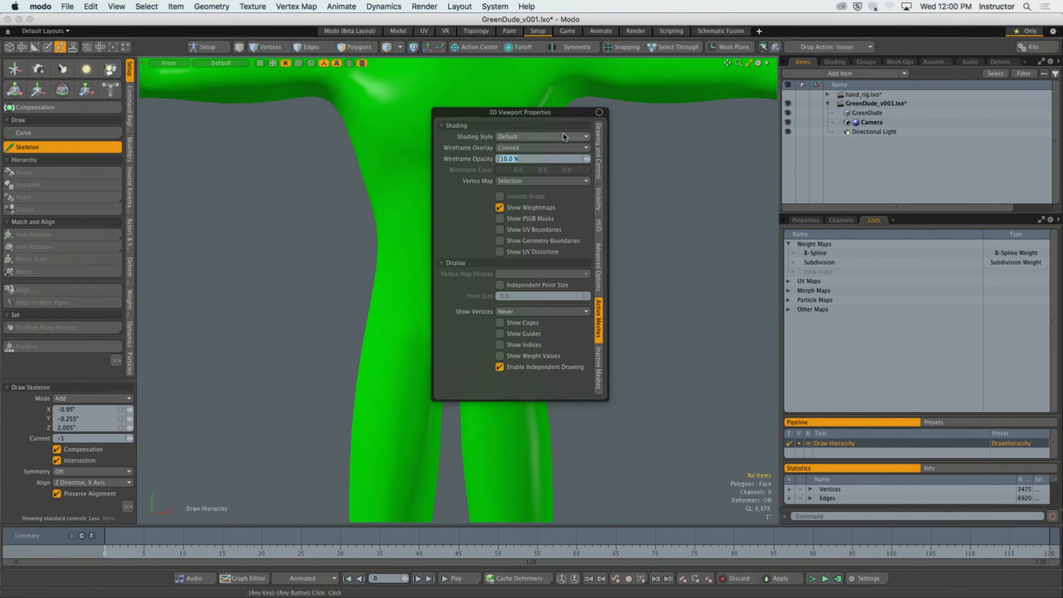
{"action": "left_click_drag", "start_coordinate": [526, 114], "coordinate": [552, 130]}
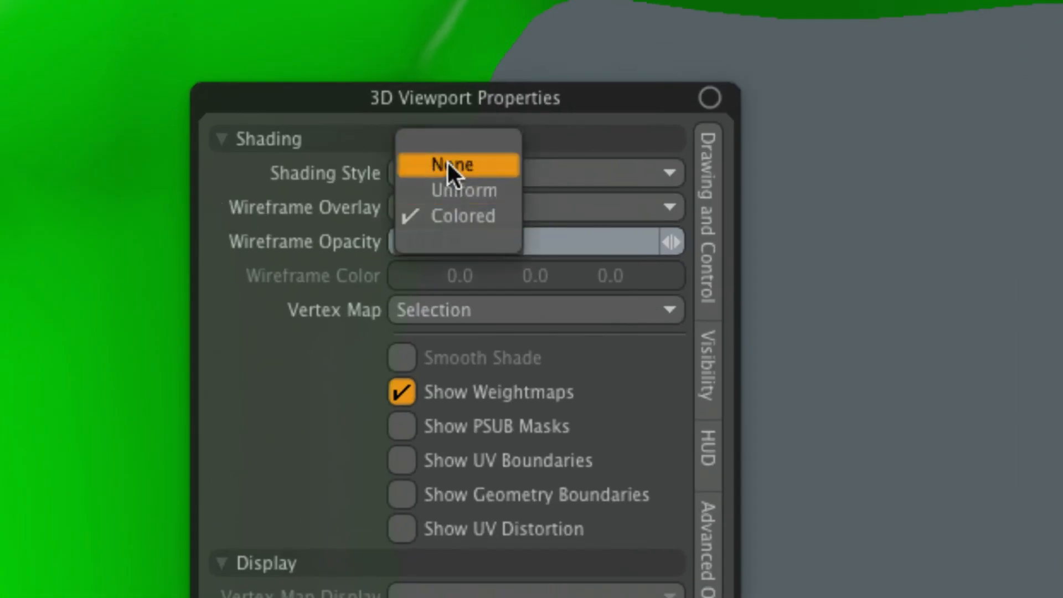
{"action": "left_click", "coordinate": [390, 175]}
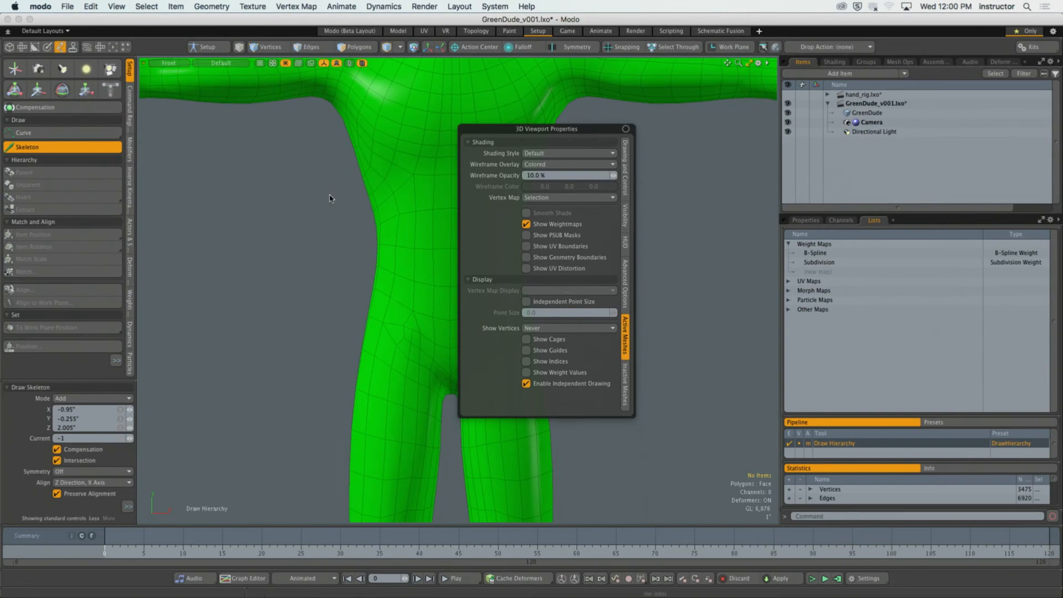
{"action": "left_click", "coordinate": [333, 200]}
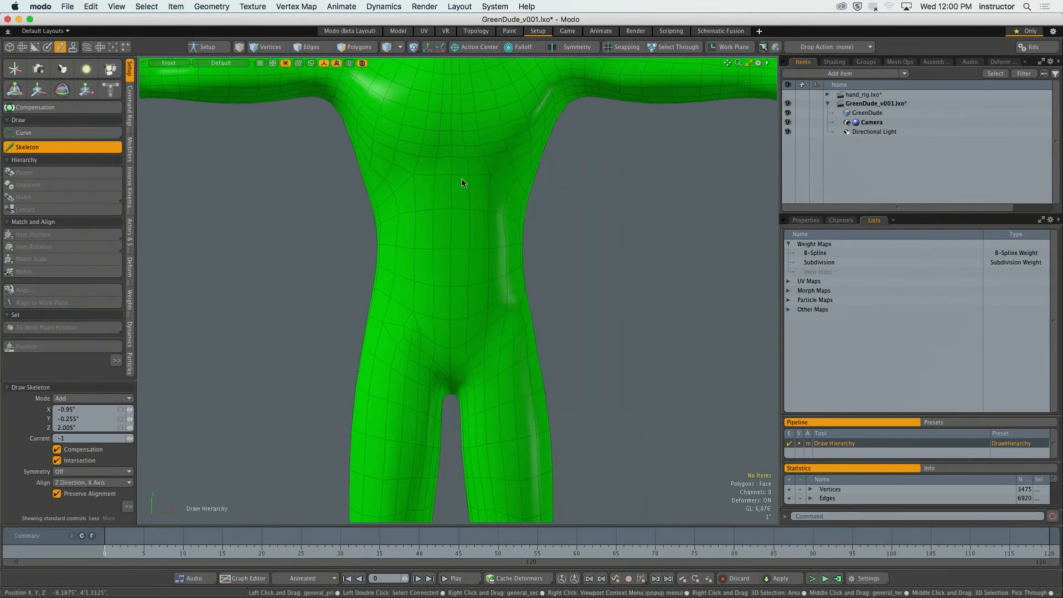
{"action": "key", "text": "space"}
Select and deselect the GreenDude mesh to compare its wireframe display in both states.
{"action": "left_click", "coordinate": [462, 183]}
{"action": "left_click_drag", "start_coordinate": [574, 202], "coordinate": [590, 235], "text": "alt+shift"}
{"action": "left_click", "coordinate": [592, 238]}
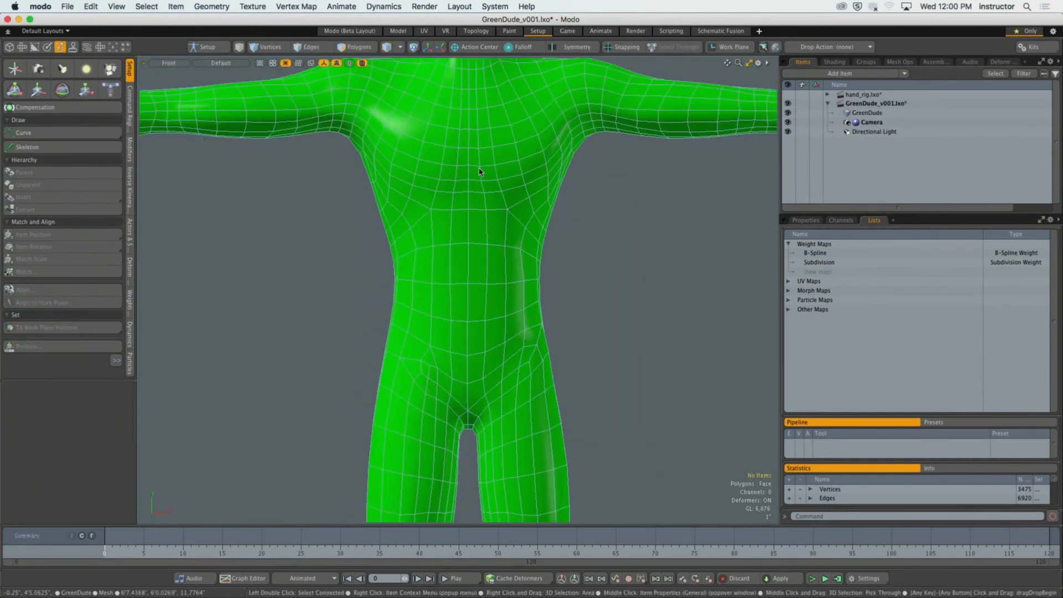
{"action": "left_click_drag", "start_coordinate": [437, 155], "coordinate": [500, 210], "text": "alt+shift"}
{"action": "left_click", "coordinate": [510, 193]}
{"action": "left_click", "coordinate": [617, 242]}
{"action": "left_click", "coordinate": [514, 209]}
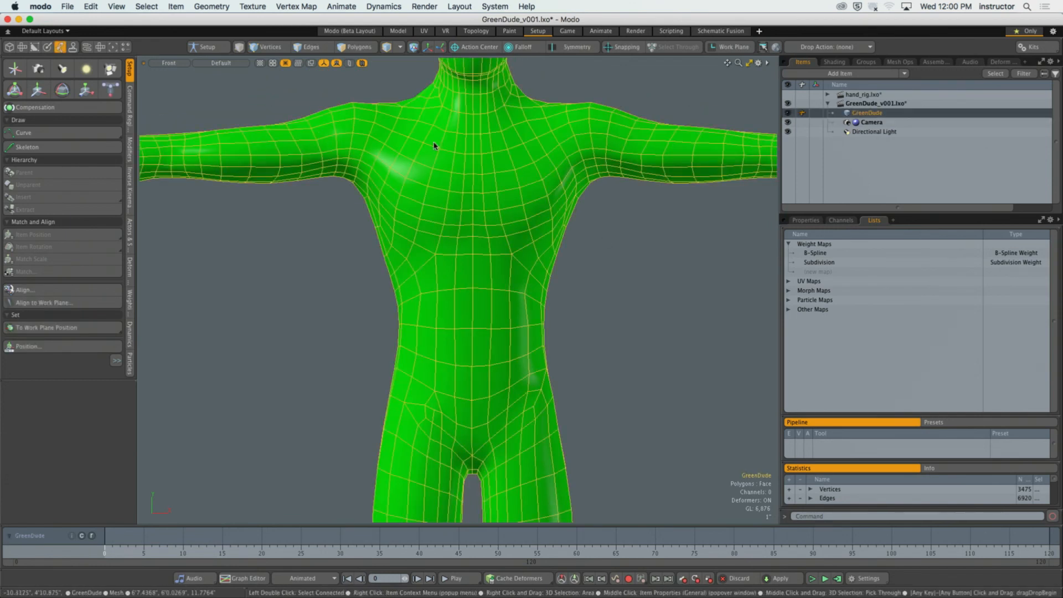
{"action": "left_click", "coordinate": [609, 299]}
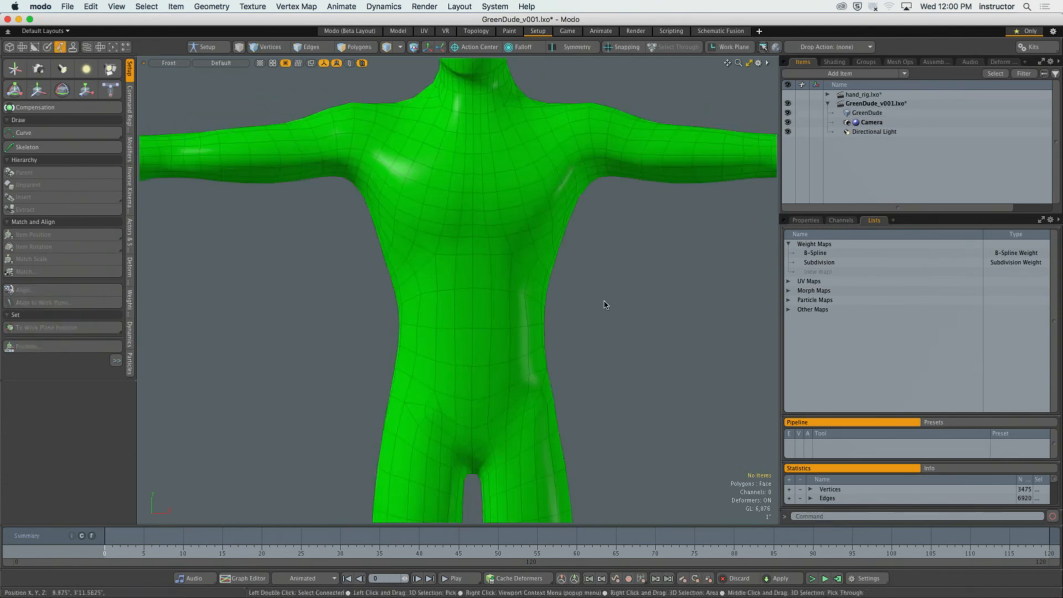
Check the wireframe overlay and opacity settings for active meshes, and look over the torso's wireframe.
{"action": "key", "text": "o"}
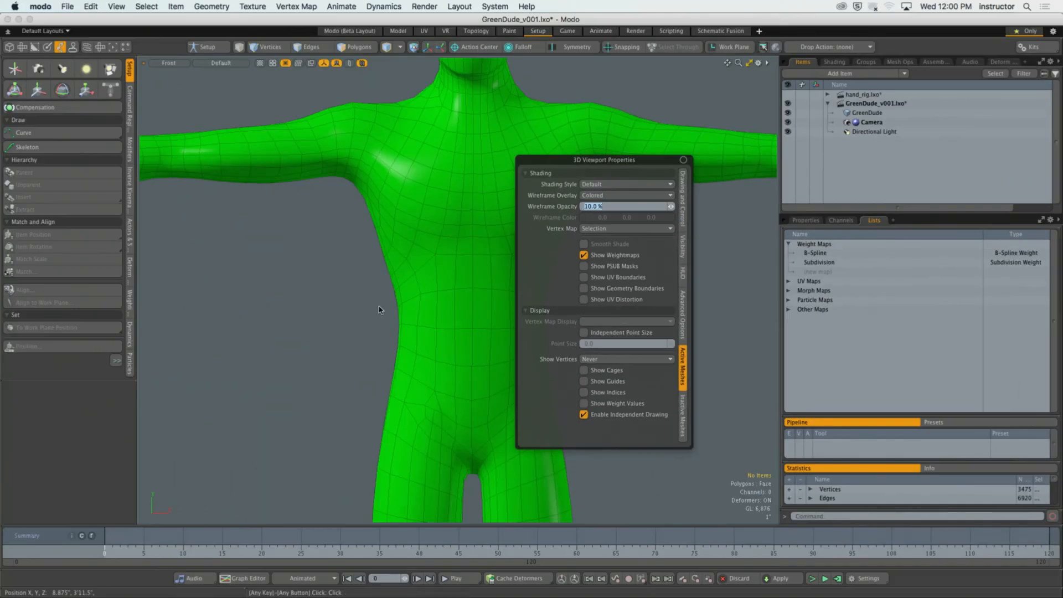
{"action": "left_click", "coordinate": [369, 310]}
{"action": "left_click_drag", "start_coordinate": [446, 377], "coordinate": [422, 346], "text": "alt+shift"}
{"action": "scroll", "coordinate": [422, 347], "scroll_direction": "up", "scroll_amount": 1}
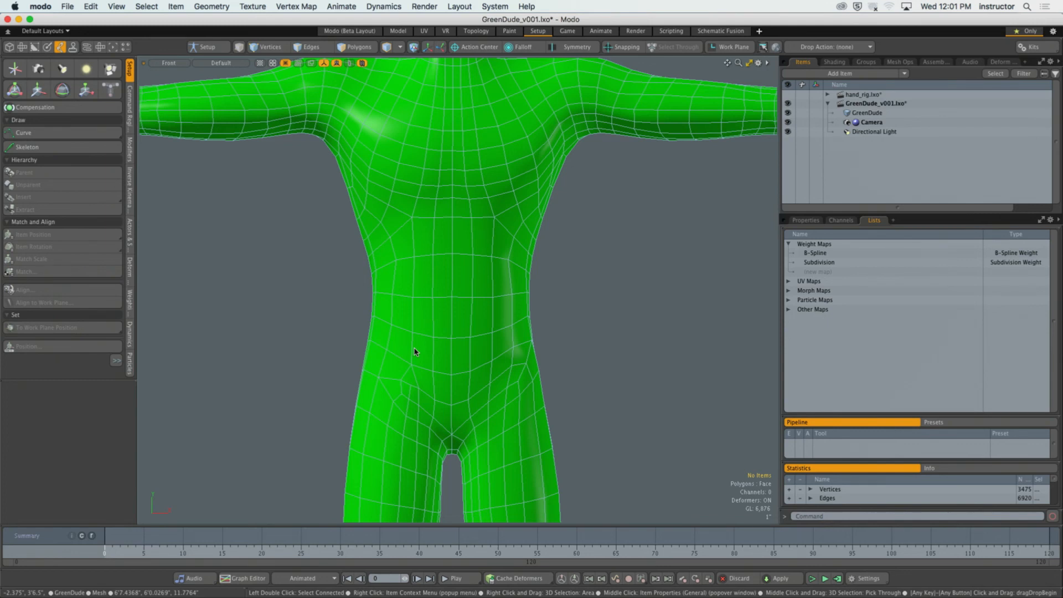
Place the root joint with the Skeleton tool just above the crotch on the body's centre line, following Chrome's joint layout.
{"action": "left_click_drag", "start_coordinate": [558, 318], "coordinate": [520, 319], "text": "alt"}
{"action": "scroll", "coordinate": [519, 319], "scroll_direction": "up", "scroll_amount": 8}
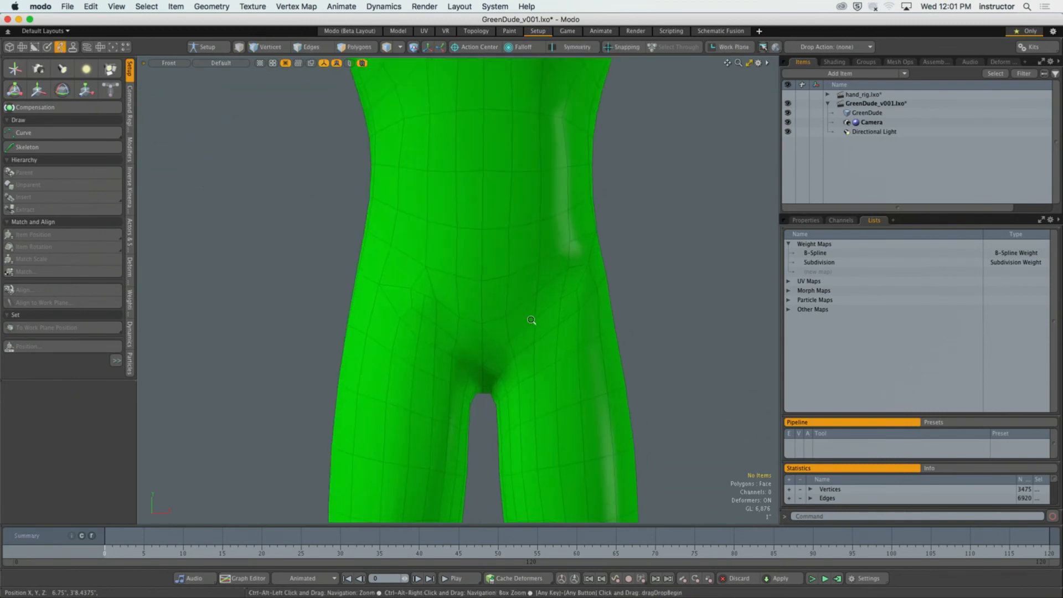
{"action": "key", "text": "super+Tab"}
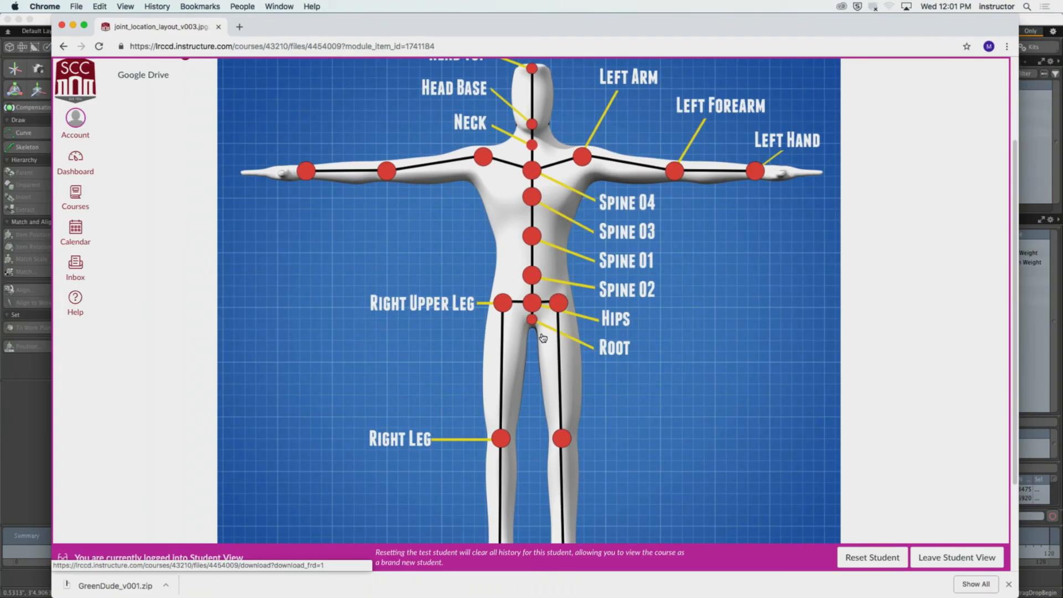
{"action": "key", "text": "super+Tab"}
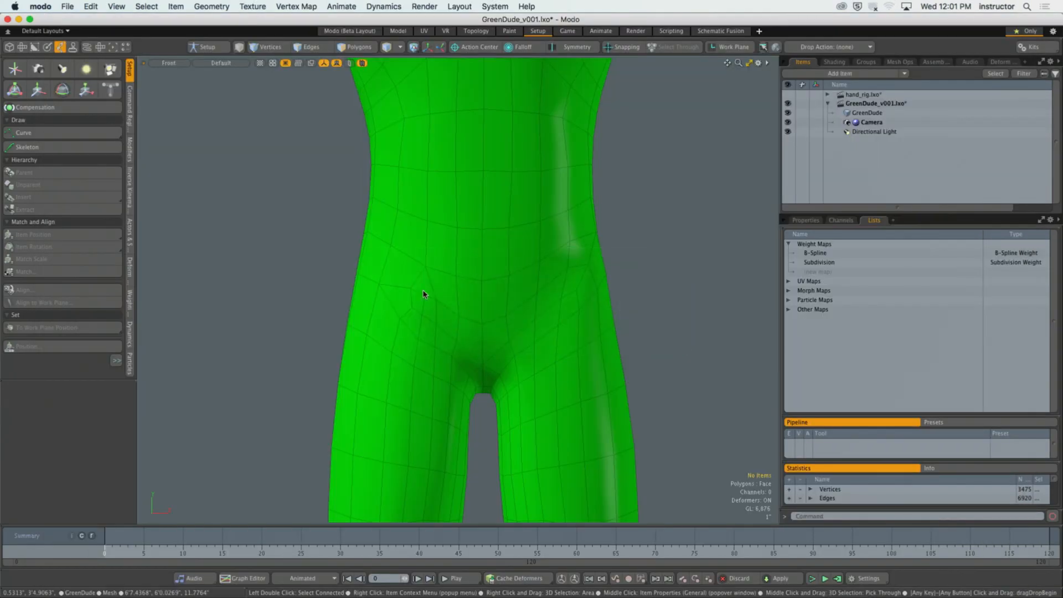
{"action": "left_click", "coordinate": [33, 147]}
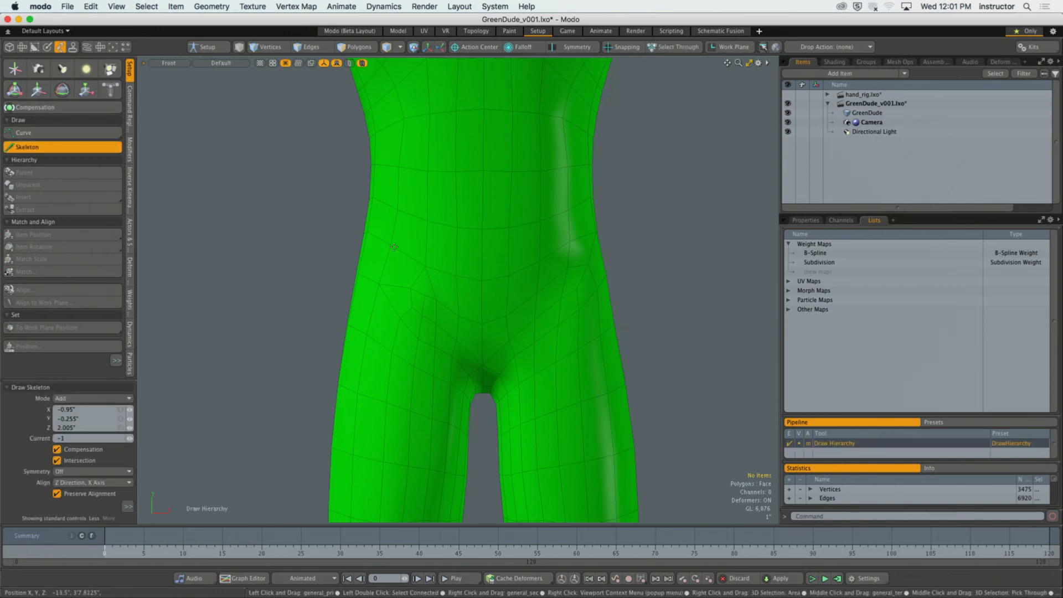
{"action": "left_click", "coordinate": [481, 327]}
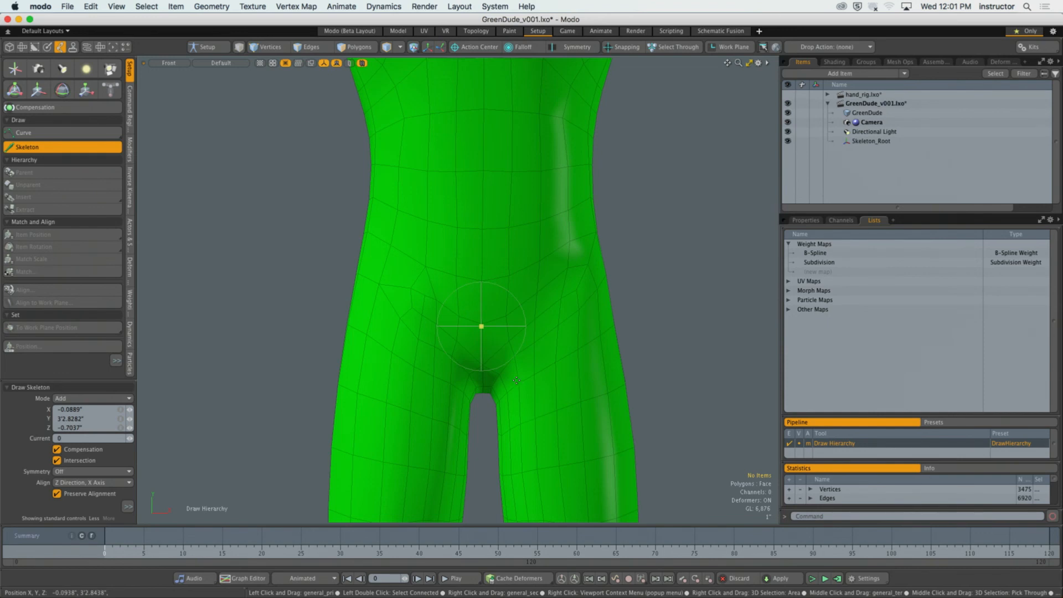
Add the hips joint directly above the root on the centre line, at a height of about 3'6".
{"action": "scroll", "coordinate": [535, 289], "scroll_direction": "down", "scroll_amount": 2}
{"action": "left_click_drag", "start_coordinate": [495, 271], "coordinate": [496, 307], "text": "alt+shift"}
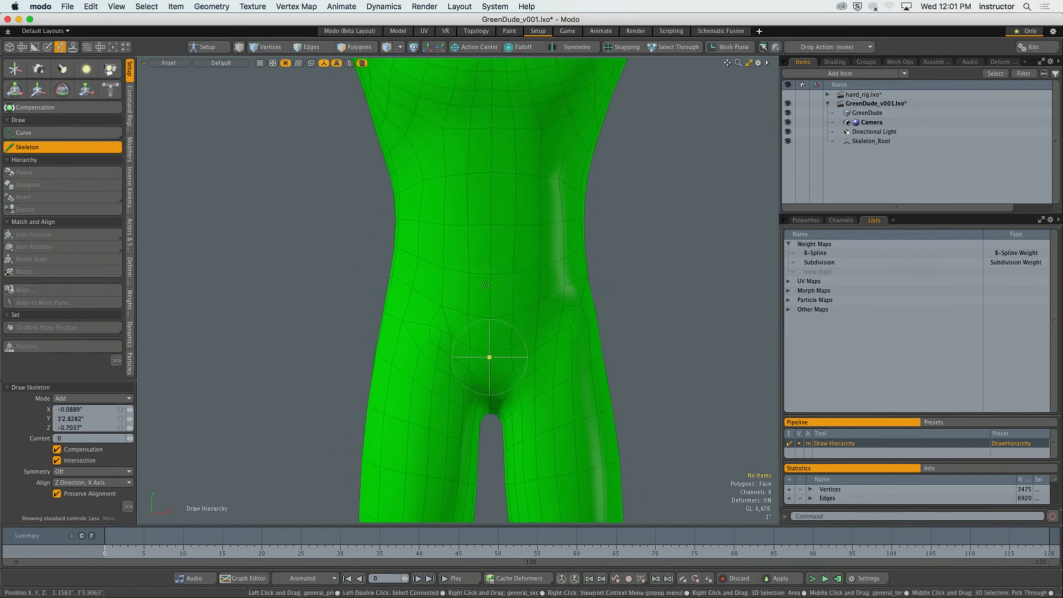
{"action": "left_click", "coordinate": [491, 289]}
{"action": "mouse_move", "coordinate": [496, 294]}
{"action": "left_mouse_down"}
{"action": "mouse_move", "coordinate": [472, 290]}
{"action": "mouse_move", "coordinate": [490, 289]}
{"action": "left_mouse_up"}
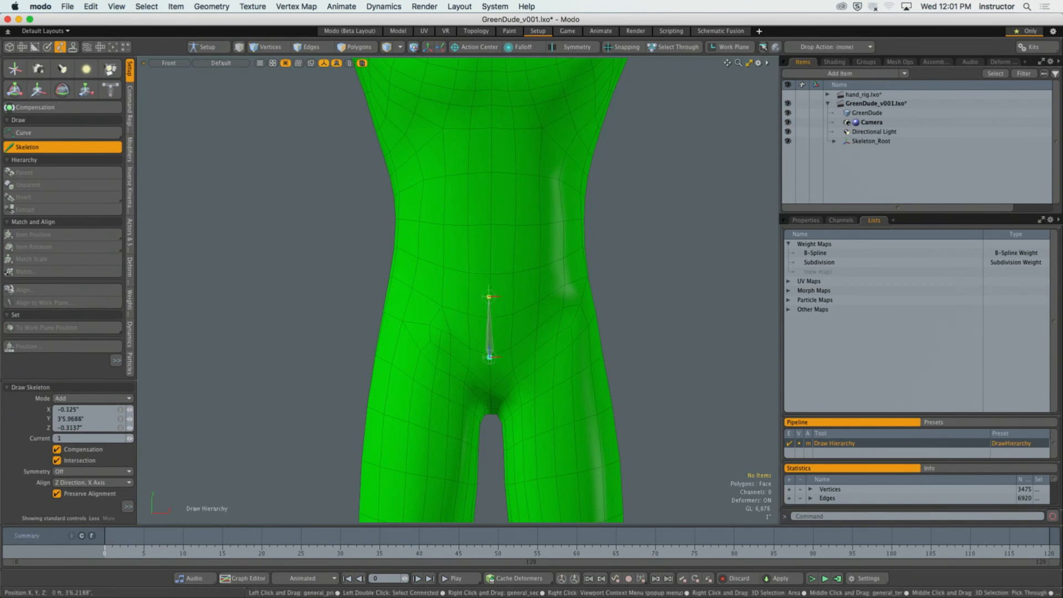
Check the spine layout in Chrome and add four spine joints up the centre line from the waist to the neck's base.
{"action": "key", "text": "super+Tab"}
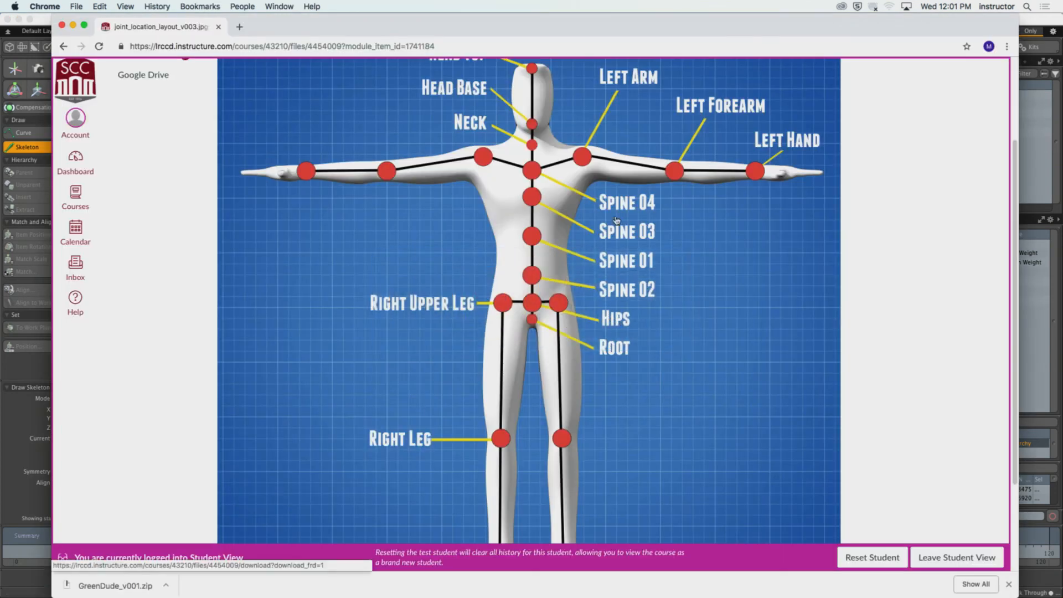
{"action": "key", "text": "super+Tab"}
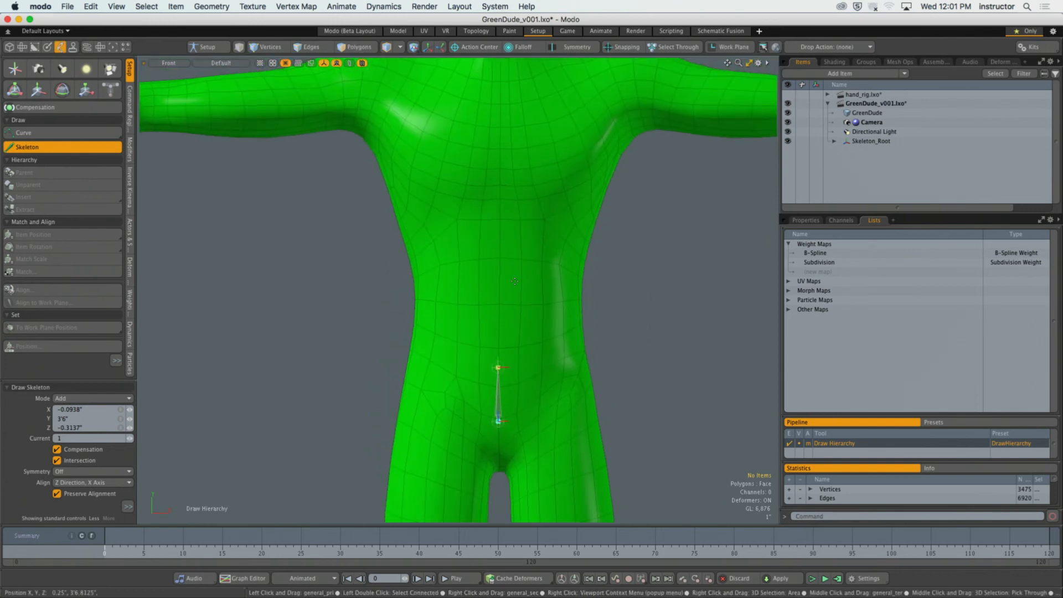
{"action": "left_click_drag", "start_coordinate": [514, 281], "coordinate": [514, 324], "text": "alt+shift"}
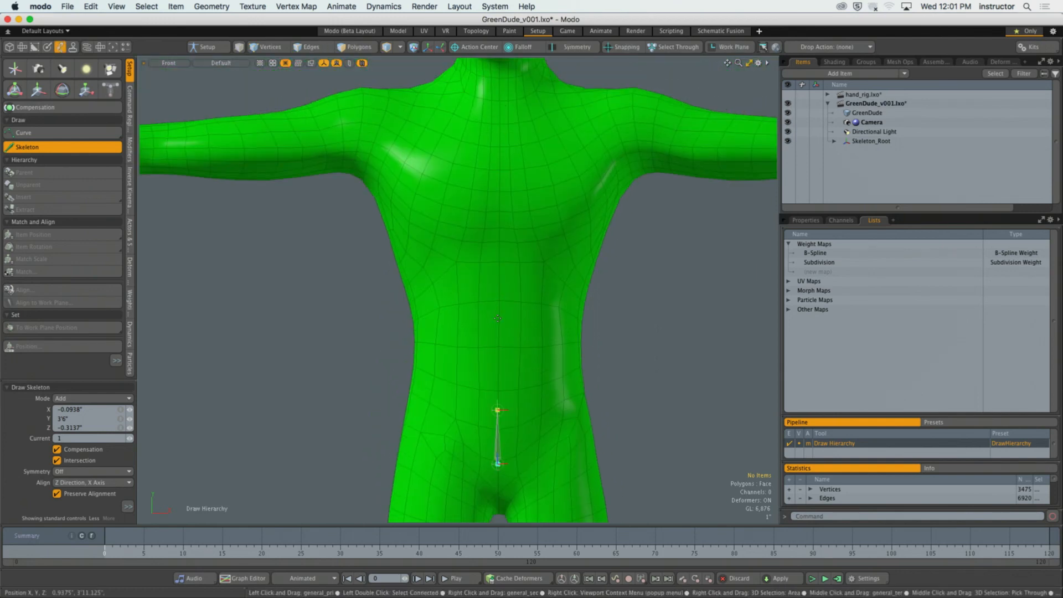
{"action": "left_click", "coordinate": [500, 348]}
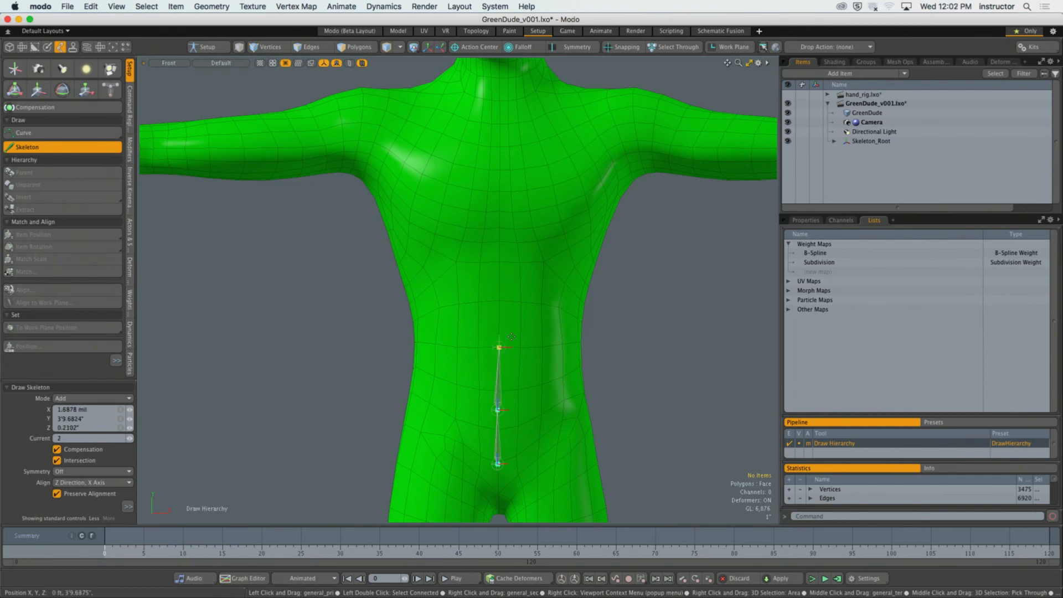
{"action": "left_click", "coordinate": [500, 261]}
{"action": "left_click", "coordinate": [499, 191]}
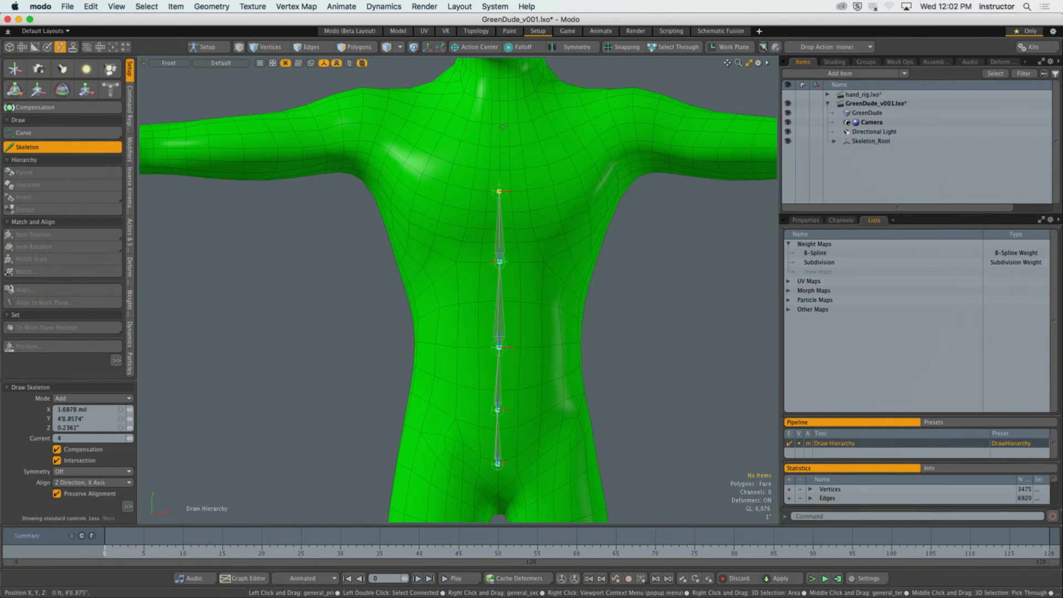
{"action": "left_click", "coordinate": [499, 109]}
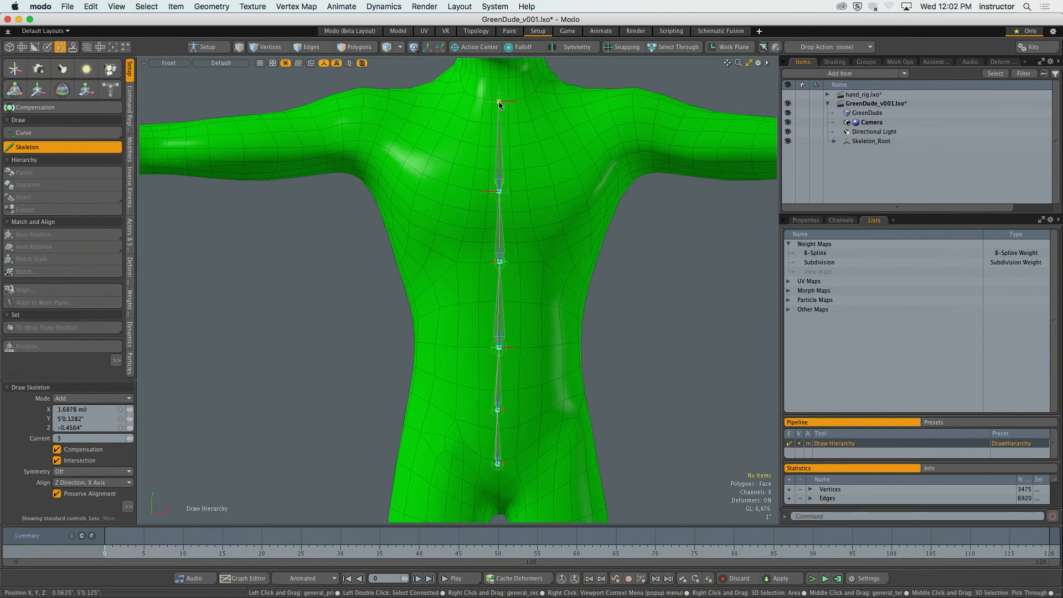
Reposition the spine joints along the centre line, lowering the topmost one to a height of about 4'9.6".
{"action": "left_click_drag", "start_coordinate": [499, 109], "coordinate": [517, 228], "text": "alt"}
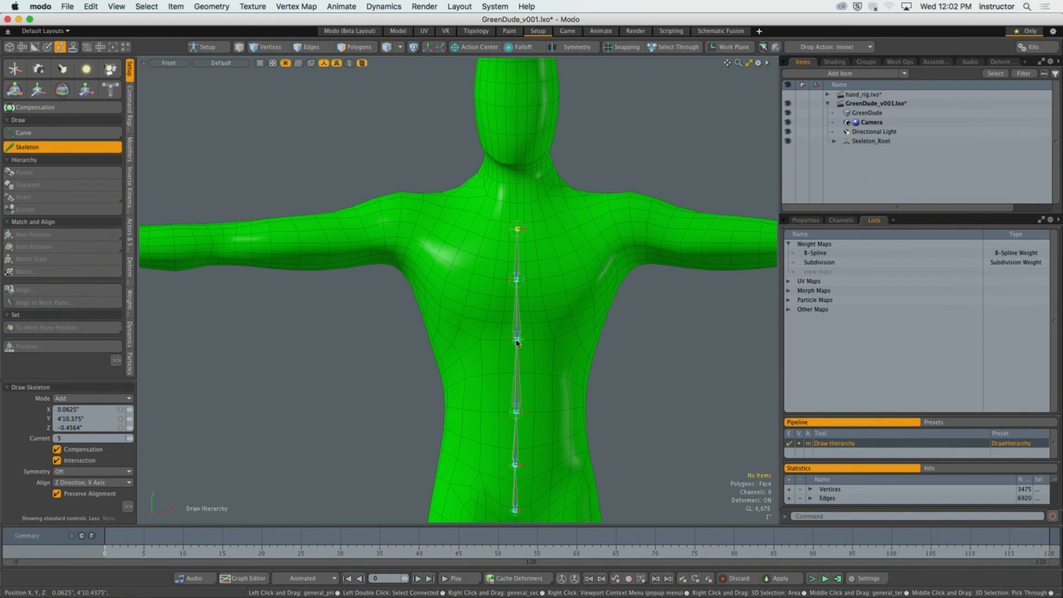
{"action": "left_click_drag", "start_coordinate": [516, 343], "coordinate": [515, 369]}
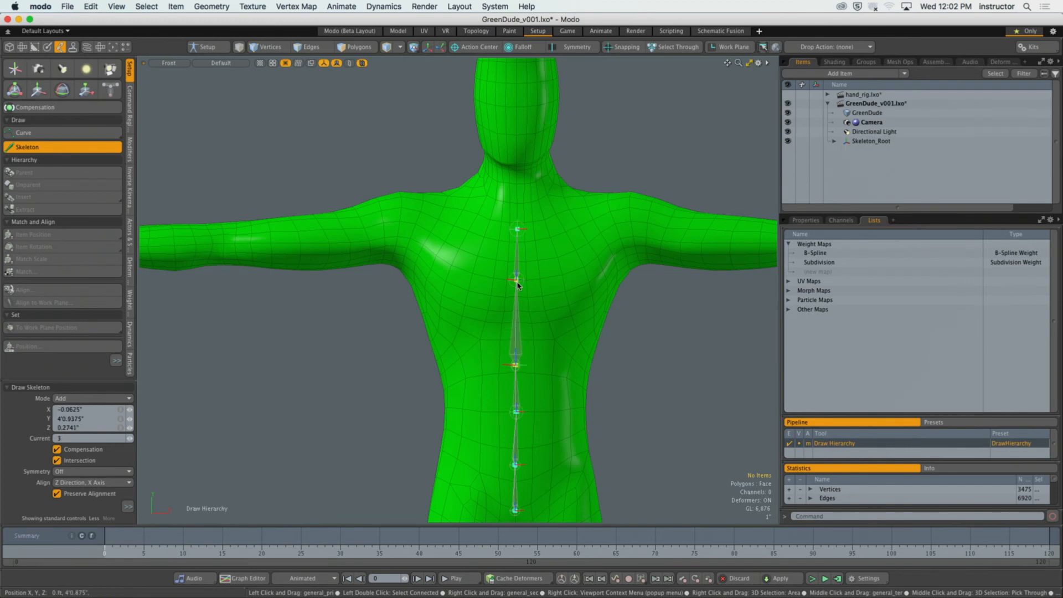
{"action": "left_click_drag", "start_coordinate": [517, 285], "coordinate": [516, 301]}
{"action": "left_click_drag", "start_coordinate": [517, 232], "coordinate": [518, 243]}
{"action": "left_click_drag", "start_coordinate": [521, 305], "coordinate": [515, 283], "text": "alt+shift"}
{"action": "left_click_drag", "start_coordinate": [516, 353], "coordinate": [517, 361]}
{"action": "left_click_drag", "start_coordinate": [515, 399], "coordinate": [516, 403]}
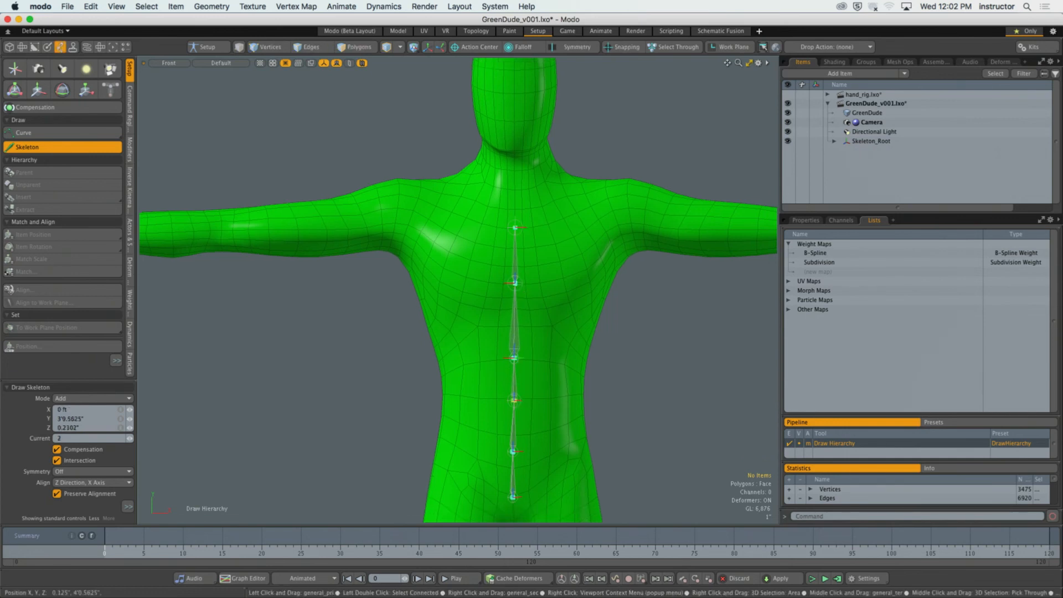
{"action": "left_click", "coordinate": [517, 363]}
{"action": "mouse_move", "coordinate": [516, 284]}
{"action": "left_mouse_down"}
{"action": "mouse_move", "coordinate": [513, 297]}
{"action": "mouse_move", "coordinate": [515, 283]}
{"action": "left_mouse_up"}
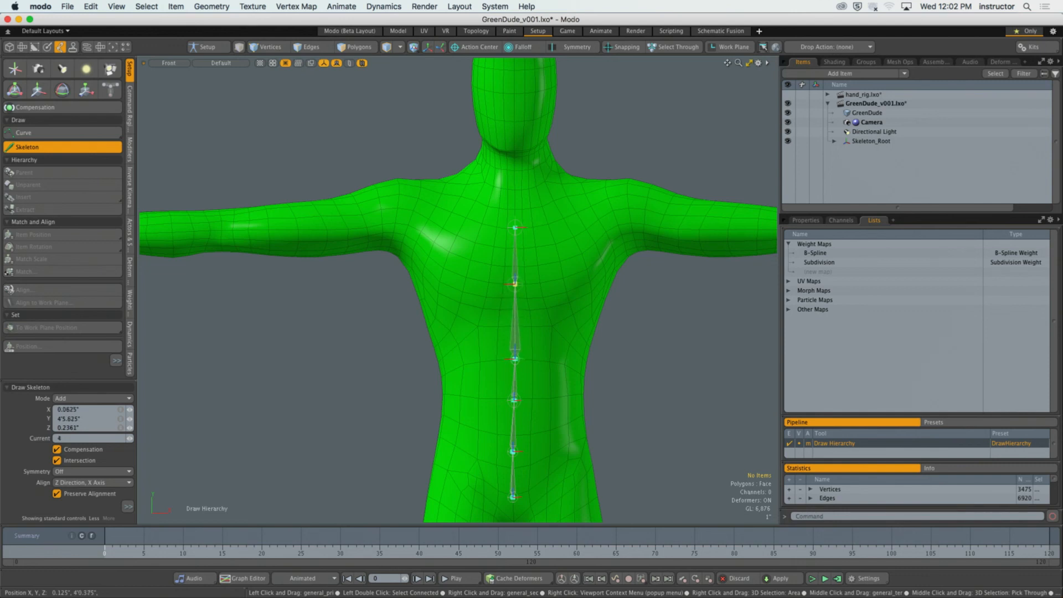
Continue the chain from the topmost spine joint with neck, head base and head top joints along the centre line.
{"action": "left_click", "coordinate": [515, 228]}
{"action": "left_click_drag", "start_coordinate": [532, 201], "coordinate": [510, 249], "text": "alt+shift"}
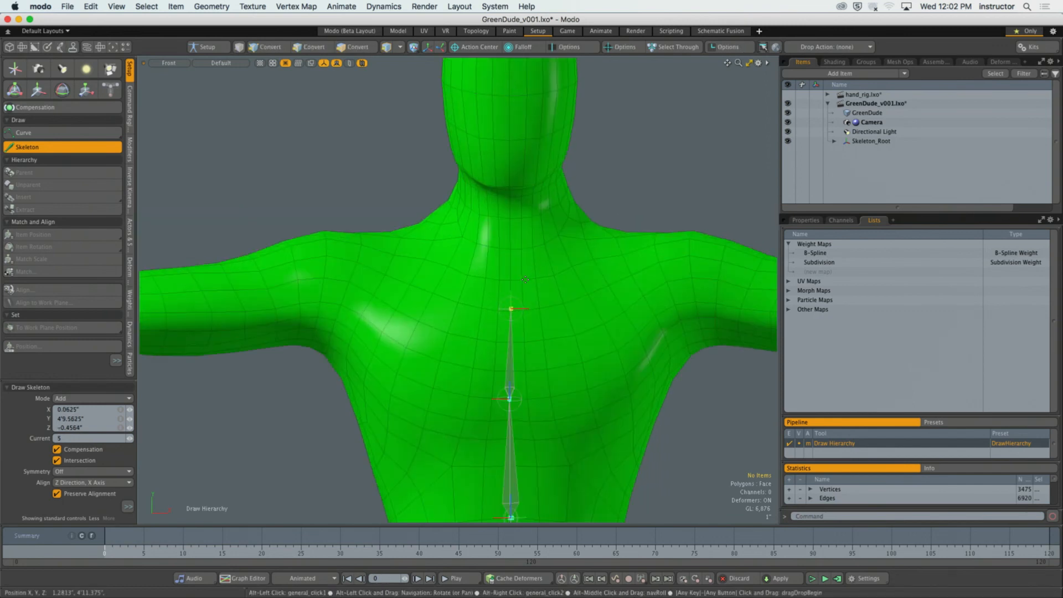
{"action": "left_click", "coordinate": [509, 249]}
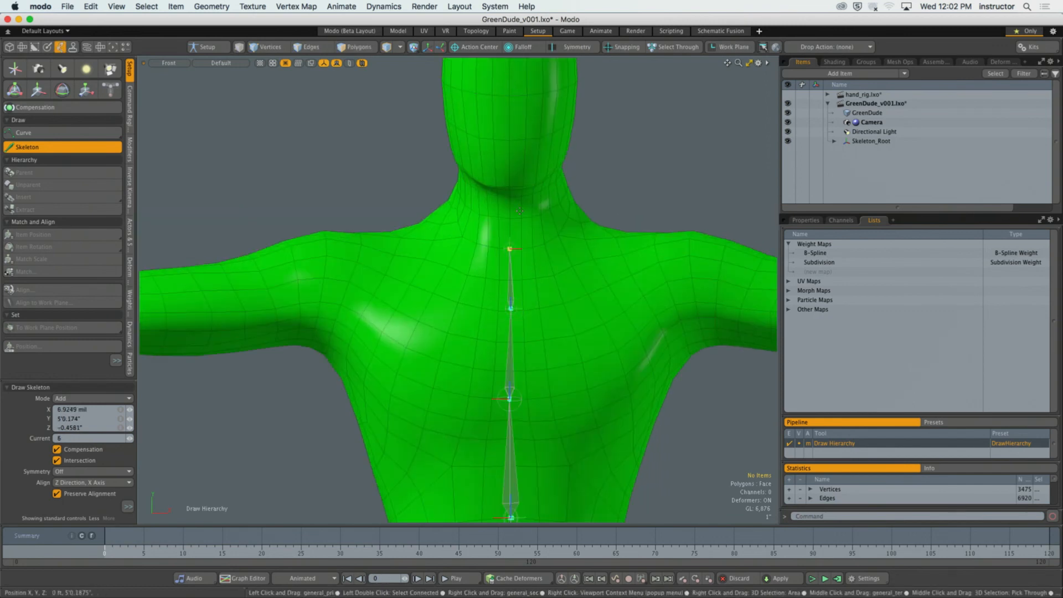
{"action": "left_click", "coordinate": [511, 167]}
{"action": "left_click_drag", "start_coordinate": [512, 172], "coordinate": [512, 325], "text": "alt+shift"}
{"action": "left_click", "coordinate": [505, 129]}
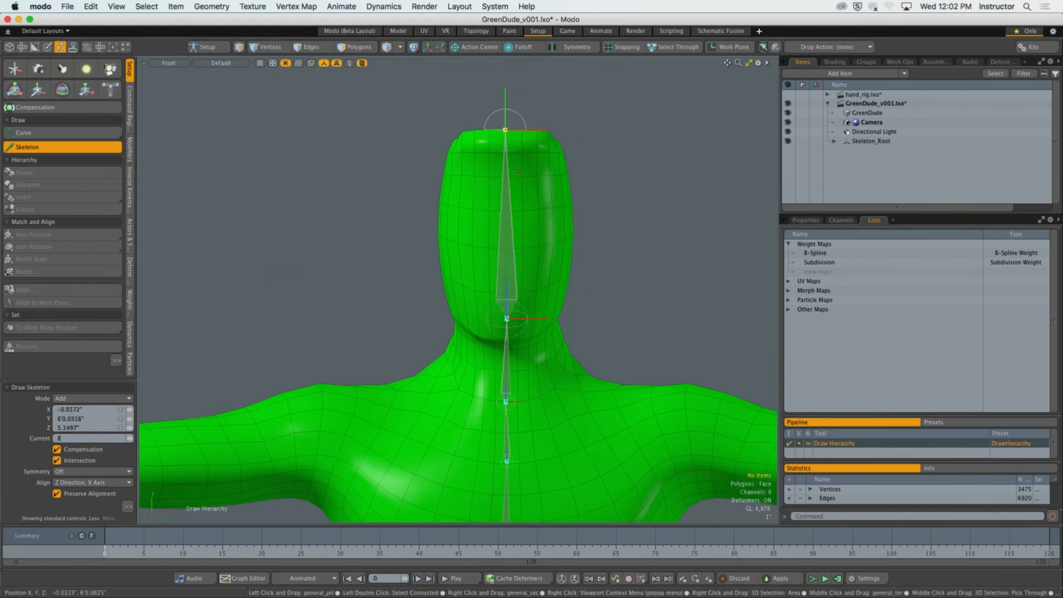
Inspect the drawn joint chain inside the body from several angles and switch the viewport to the Right view.
{"action": "left_click_drag", "start_coordinate": [519, 171], "coordinate": [515, 191], "text": "ctrl+alt"}
{"action": "left_click_drag", "start_coordinate": [519, 279], "coordinate": [516, 160], "text": "ctrl+alt"}
{"action": "left_click_drag", "start_coordinate": [516, 161], "coordinate": [490, 166], "text": "ctrl+alt"}
{"action": "key", "text": "ctrl+space"}
{"action": "left_click", "coordinate": [484, 304]}
{"action": "left_click_drag", "start_coordinate": [515, 250], "coordinate": [385, 193], "text": "alt"}
{"action": "left_click_drag", "start_coordinate": [385, 194], "coordinate": [389, 151], "text": "alt+shift"}
{"action": "left_click_drag", "start_coordinate": [507, 353], "coordinate": [529, 346], "text": "alt+shift"}
{"action": "key", "text": "ctrl+space"}
{"action": "left_click", "coordinate": [591, 335]}
{"action": "left_click_drag", "start_coordinate": [591, 335], "coordinate": [606, 336], "text": "ctrl+alt"}
Shift the spine joints toward the back in the side view, placing the topmost one at about Z -3.25" and the one below at about Z -2.9".
{"action": "mouse_move", "coordinate": [546, 390]}
{"action": "left_mouse_down", "text": "alt+shift"}
{"action": "mouse_move", "coordinate": [530, 349]}
{"action": "mouse_move", "coordinate": [545, 349]}
{"action": "mouse_move", "coordinate": [496, 330]}
{"action": "left_mouse_up", "text": "alt+shift"}
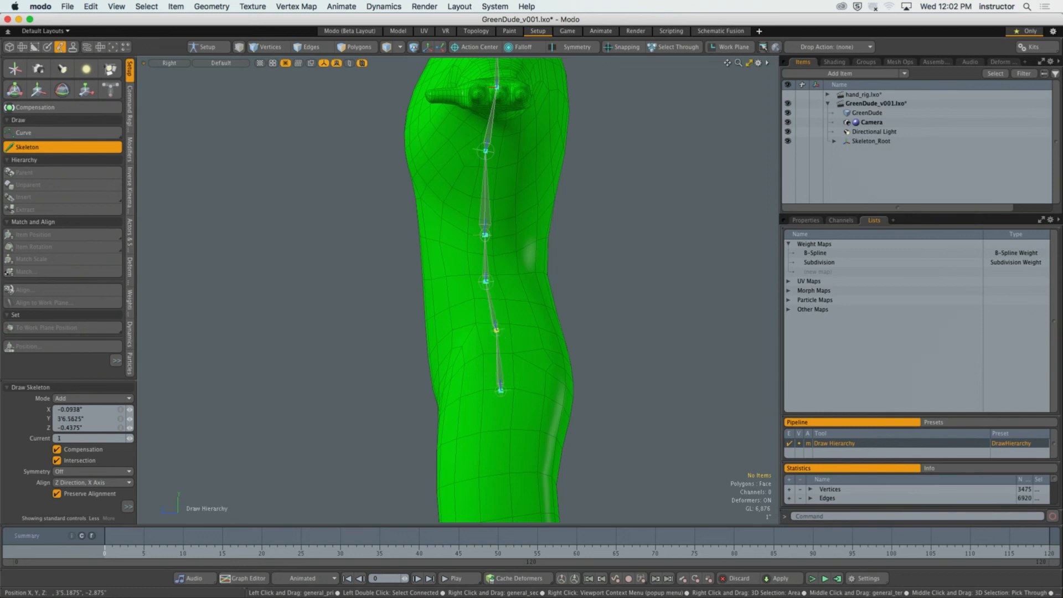
{"action": "left_click_drag", "start_coordinate": [487, 282], "coordinate": [529, 284]}
{"action": "left_click_drag", "start_coordinate": [483, 236], "coordinate": [528, 233]}
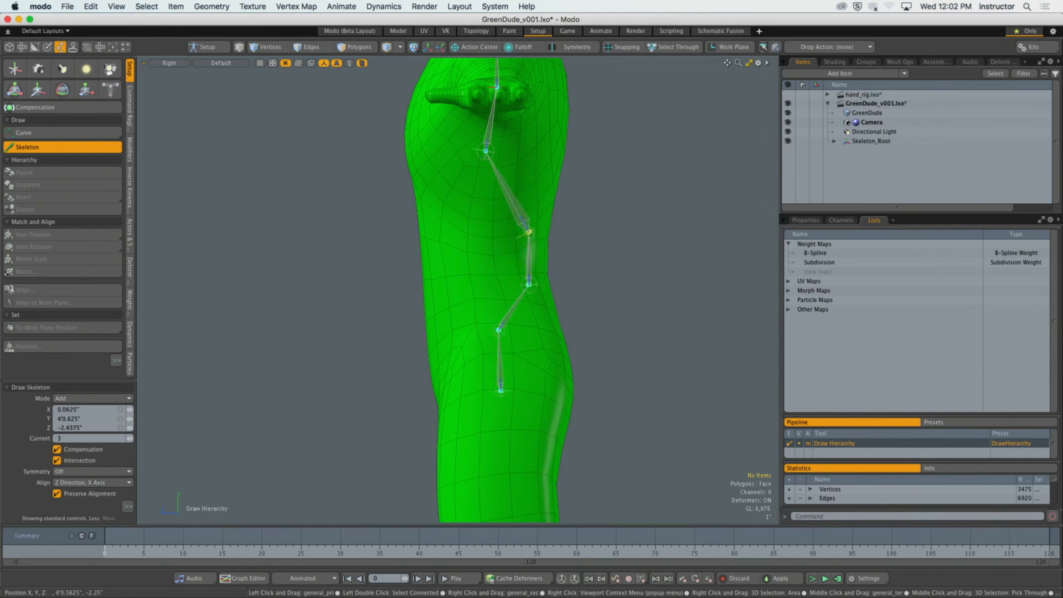
{"action": "mouse_move", "coordinate": [485, 150]}
{"action": "left_mouse_down", "text": "alt+shift"}
{"action": "mouse_move", "coordinate": [482, 193]}
{"action": "mouse_move", "coordinate": [542, 188]}
{"action": "mouse_move", "coordinate": [495, 175]}
{"action": "mouse_move", "coordinate": [484, 202]}
{"action": "mouse_move", "coordinate": [498, 185]}
{"action": "mouse_move", "coordinate": [525, 183]}
{"action": "left_mouse_up", "text": "alt+shift"}
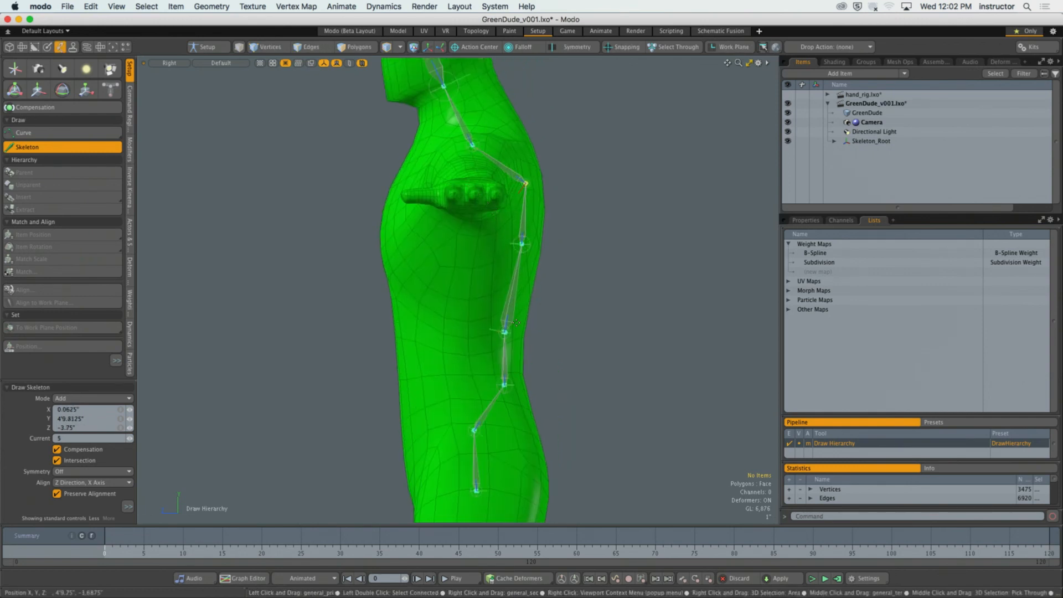
{"action": "left_click_drag", "start_coordinate": [521, 242], "coordinate": [512, 244]}
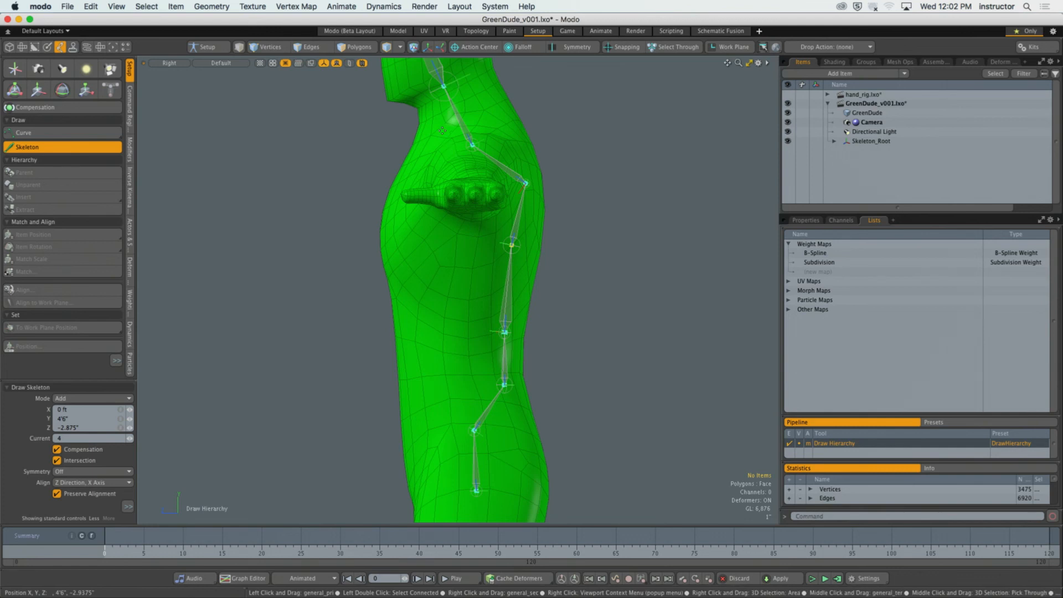
Reposition the neck, head base and head top joints in the side view, placing the head top at about 6' high and Z 1.25".
{"action": "mouse_move", "coordinate": [473, 145]}
{"action": "left_mouse_down"}
{"action": "mouse_move", "coordinate": [487, 127]}
{"action": "mouse_move", "coordinate": [512, 204]}
{"action": "mouse_move", "coordinate": [478, 191]}
{"action": "left_mouse_up"}
{"action": "left_click_drag", "start_coordinate": [415, 55], "coordinate": [490, 96], "text": "alt+shift"}
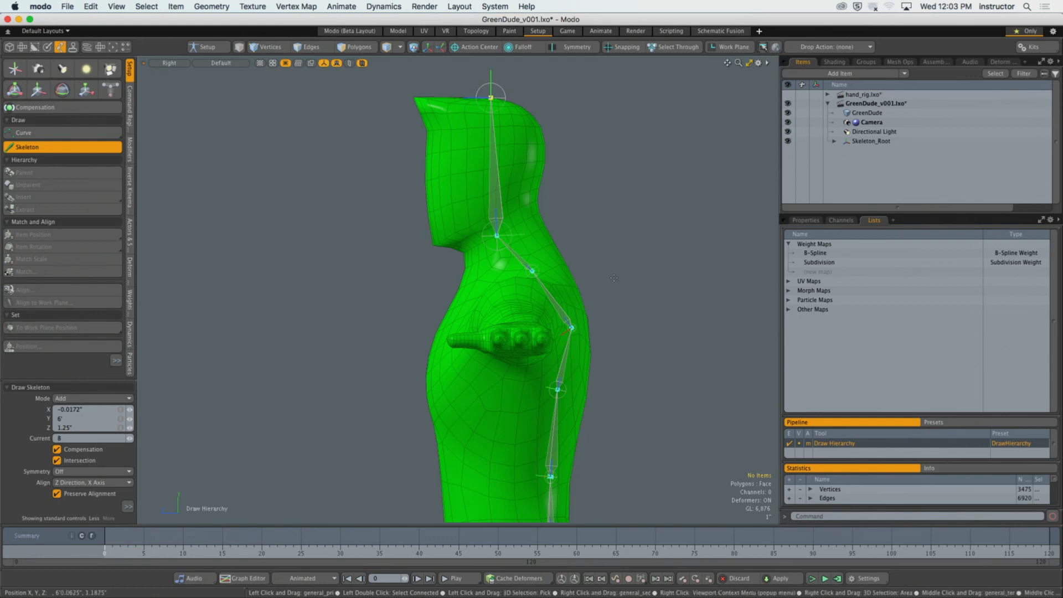
{"action": "left_click_drag", "start_coordinate": [558, 294], "coordinate": [515, 295], "text": "ctrl+alt"}
Move the root joint toward the back of the pelvis, at a height of about 3'3.6" and Z -4.4".
{"action": "left_click_drag", "start_coordinate": [518, 382], "coordinate": [577, 270], "text": "alt+shift"}
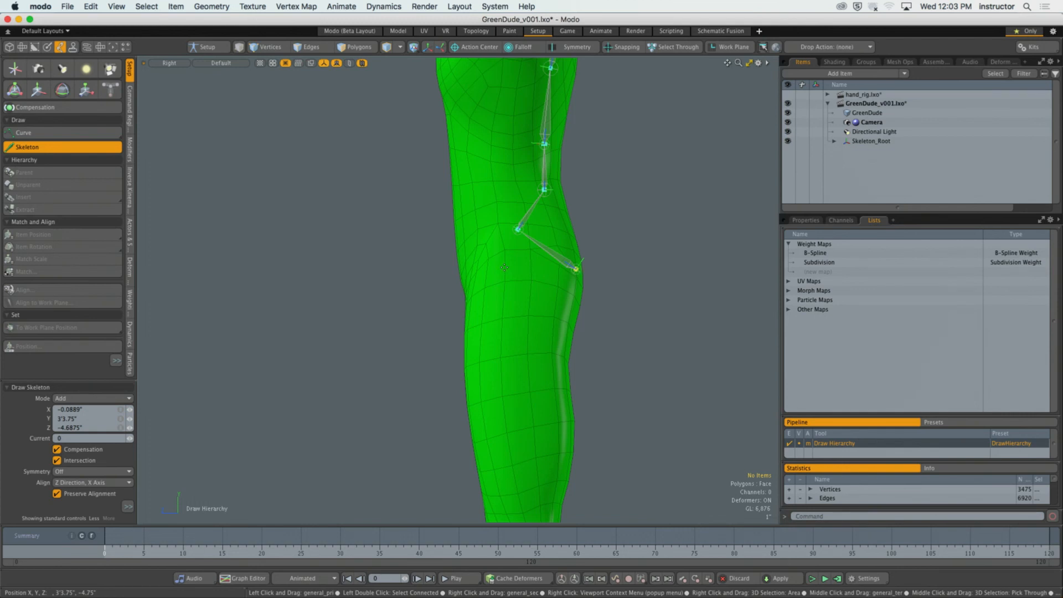
{"action": "left_click_drag", "start_coordinate": [504, 267], "coordinate": [514, 266], "text": "alt+shift"}
{"action": "left_click_drag", "start_coordinate": [585, 267], "coordinate": [545, 222]}
{"action": "left_click_drag", "start_coordinate": [547, 186], "coordinate": [531, 331], "text": "alt+shift"}
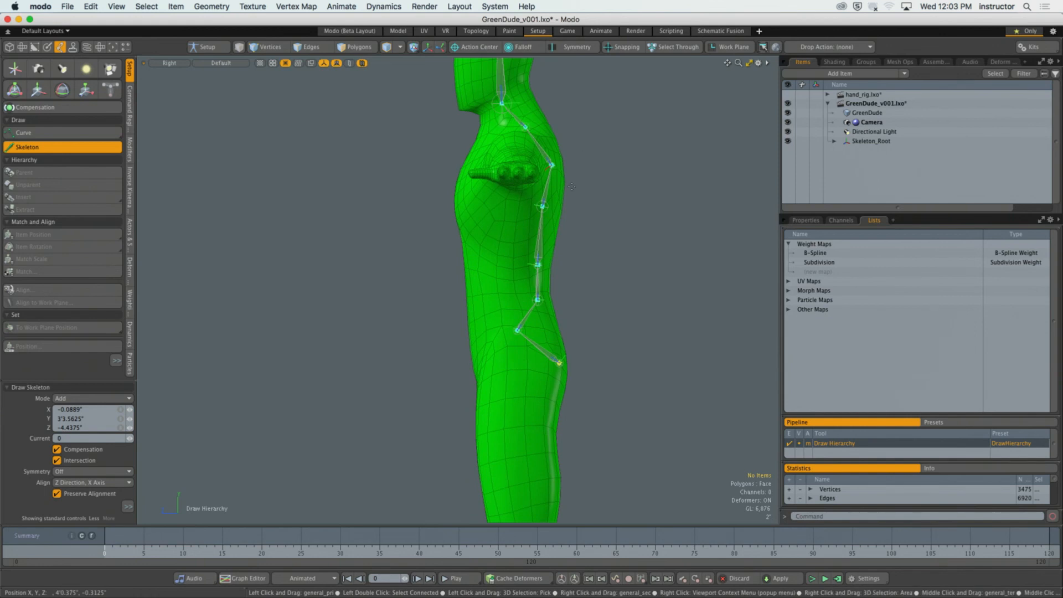
Reveal the Skeleton tool's full options and set its symmetry to the X Axis.
{"action": "key", "text": "KP_2"}
{"action": "left_click_drag", "start_coordinate": [532, 288], "coordinate": [534, 311], "text": "alt"}
{"action": "scroll", "coordinate": [534, 311], "scroll_direction": "up", "scroll_amount": 3}
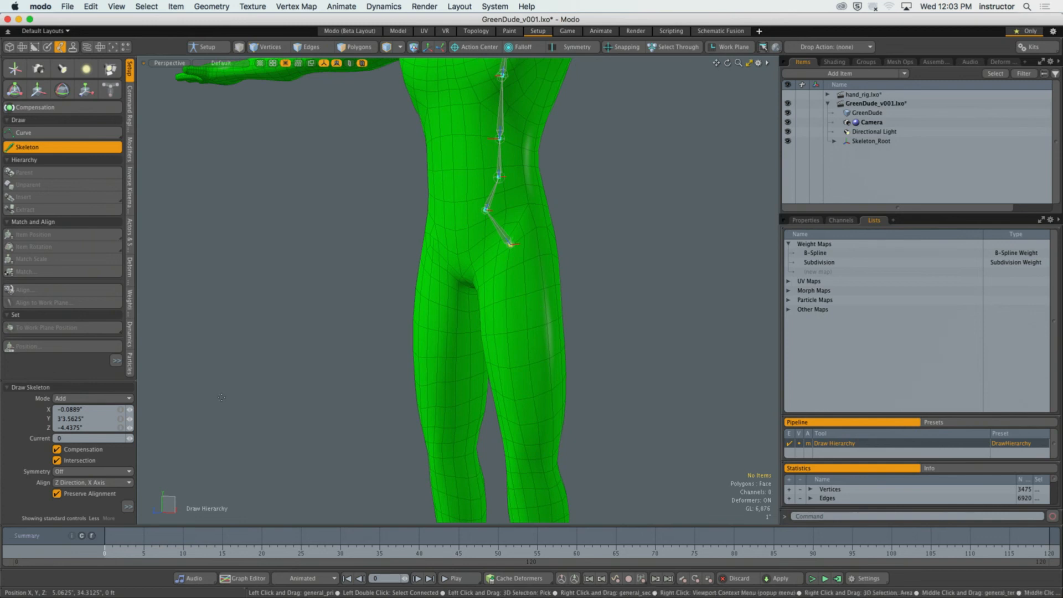
{"action": "left_click_drag", "start_coordinate": [97, 383], "coordinate": [94, 225]}
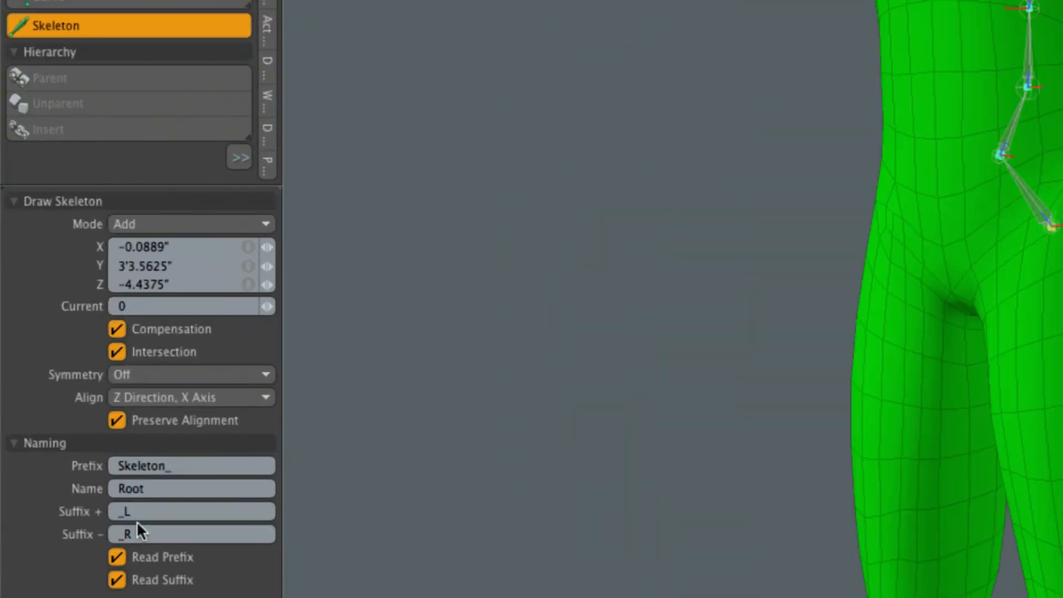
{"action": "left_click", "coordinate": [142, 376]}
{"action": "left_click", "coordinate": [158, 395]}
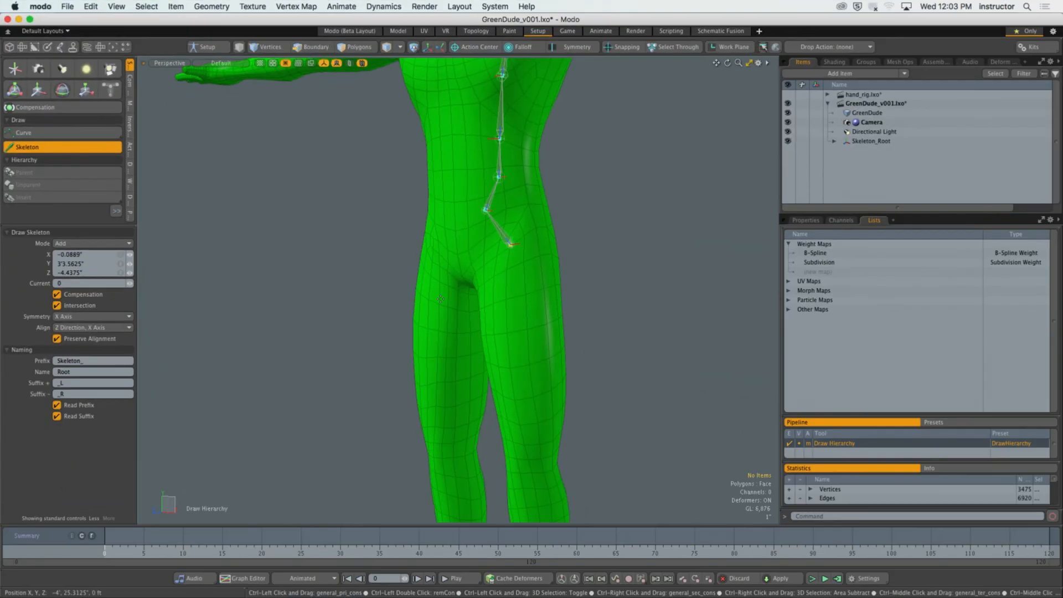
Branch a mirrored hip joint from the joint just above the root, at about X 4.9" and a height of about 3'4.6".
{"action": "left_click_drag", "start_coordinate": [440, 299], "coordinate": [454, 247], "text": "alt+shift"}
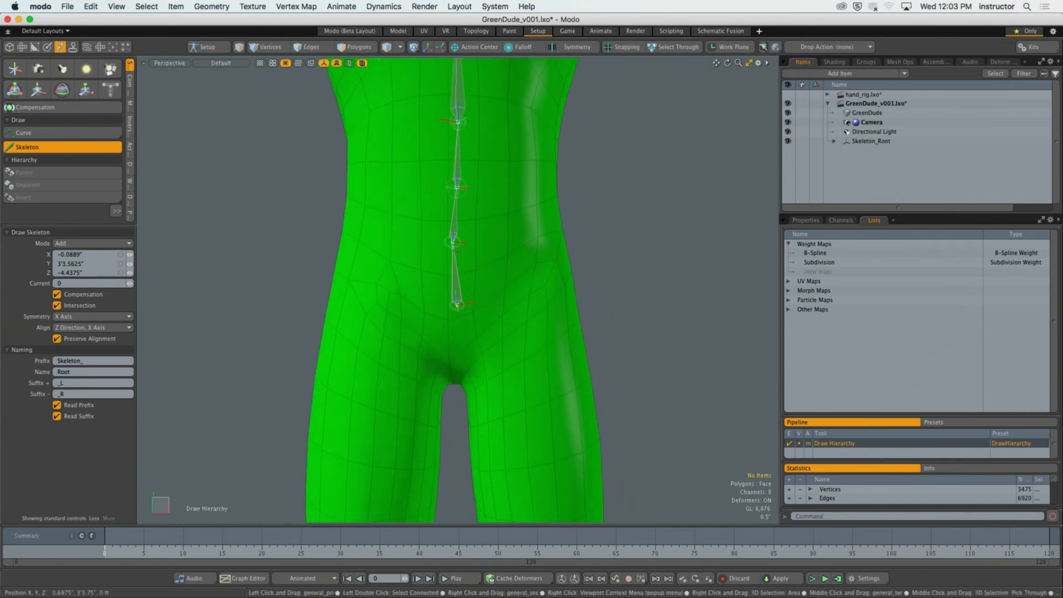
{"action": "left_click", "coordinate": [454, 243]}
{"action": "left_click_drag", "start_coordinate": [455, 245], "coordinate": [443, 252], "text": "ctrl+alt"}
{"action": "left_click_drag", "start_coordinate": [443, 252], "coordinate": [465, 307], "text": "alt"}
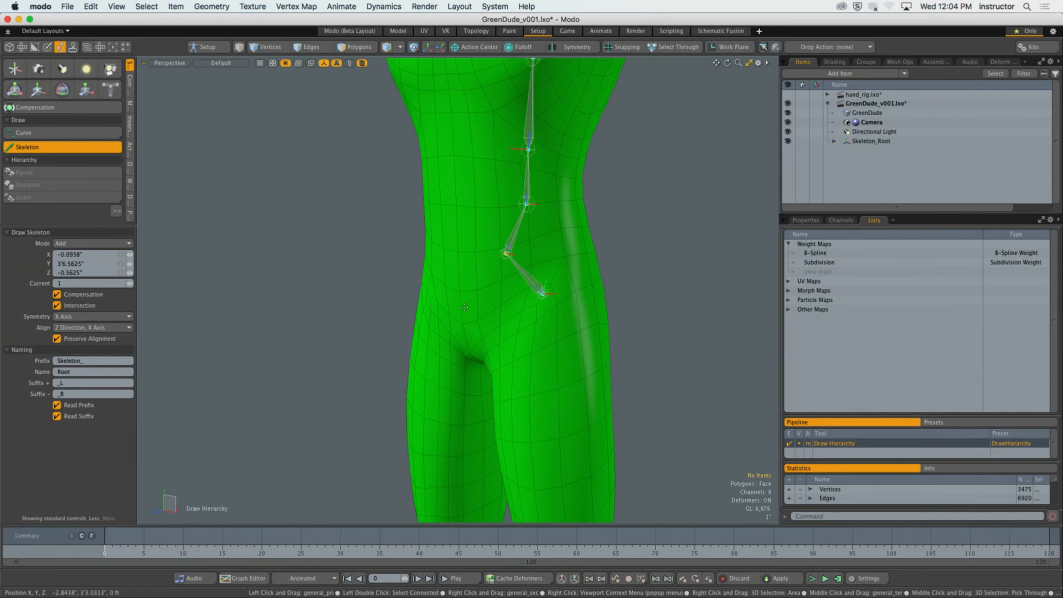
{"action": "left_click_drag", "start_coordinate": [500, 288], "coordinate": [632, 260], "text": "alt"}
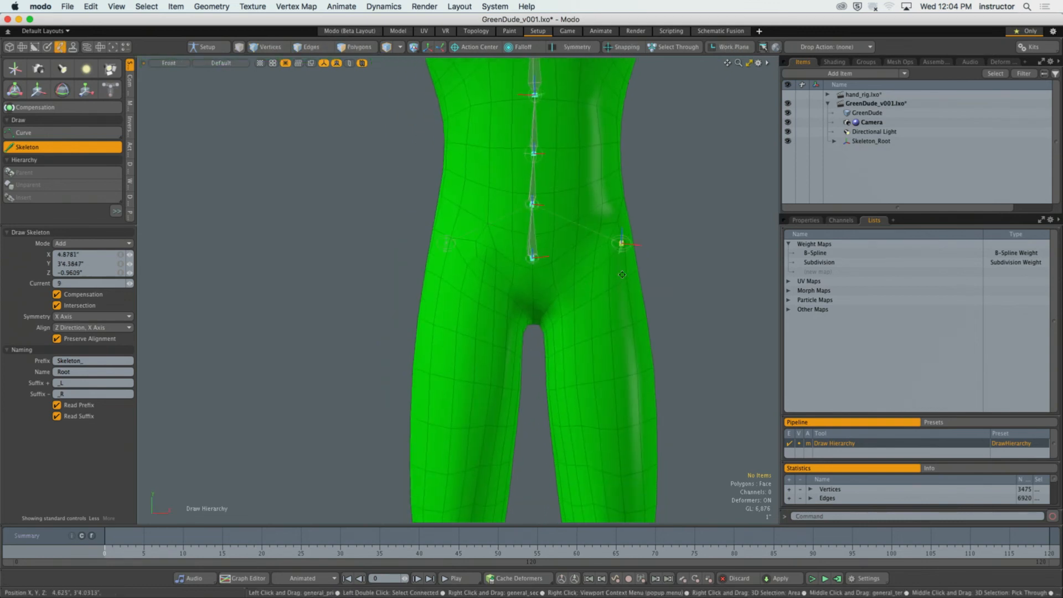
Add a mirrored knee joint below the hip in the front view, at about X 4.2" and a height of about 20".
{"action": "left_click_drag", "start_coordinate": [570, 453], "coordinate": [567, 383], "text": "alt"}
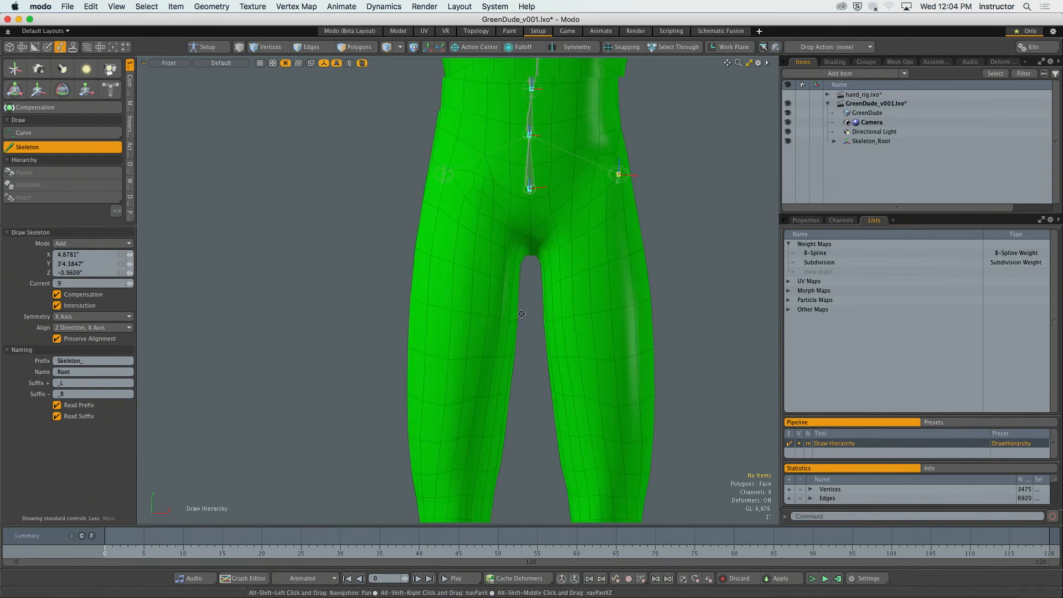
{"action": "scroll", "coordinate": [591, 397], "scroll_direction": "down", "scroll_amount": 2}
{"action": "left_click", "coordinate": [590, 393]}
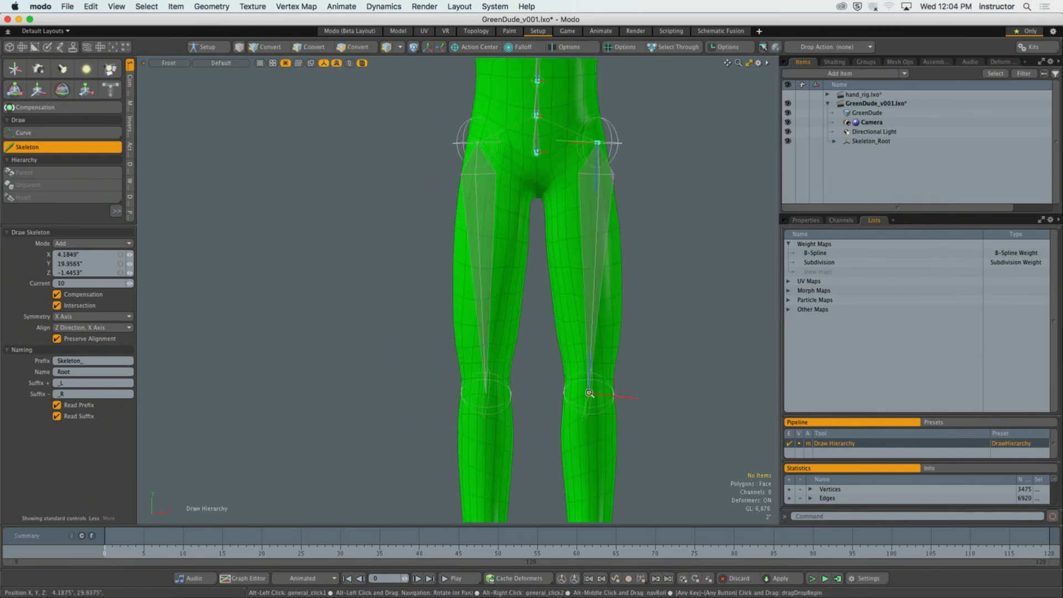
{"action": "scroll", "coordinate": [591, 391], "scroll_direction": "down", "scroll_amount": 2}
{"action": "left_click_drag", "start_coordinate": [576, 364], "coordinate": [546, 359], "text": "alt+shift"}
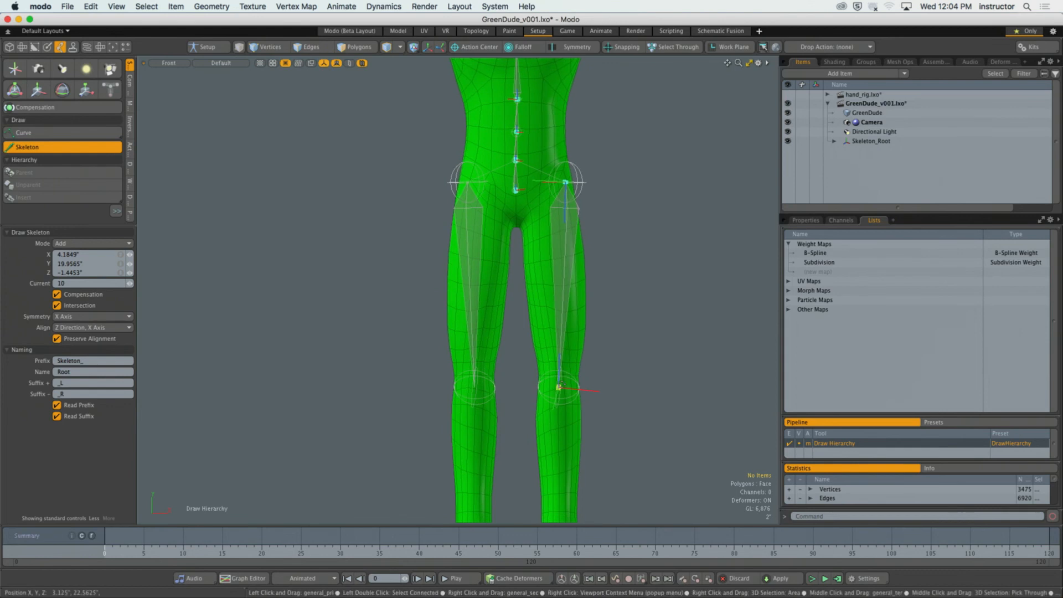
Continue the leg chain in the side view with ankle, ball and toe joints, placing the last two along the sole.
{"action": "left_click_drag", "start_coordinate": [637, 470], "coordinate": [620, 278], "text": "alt+shift"}
{"action": "key", "text": "KP_3"}
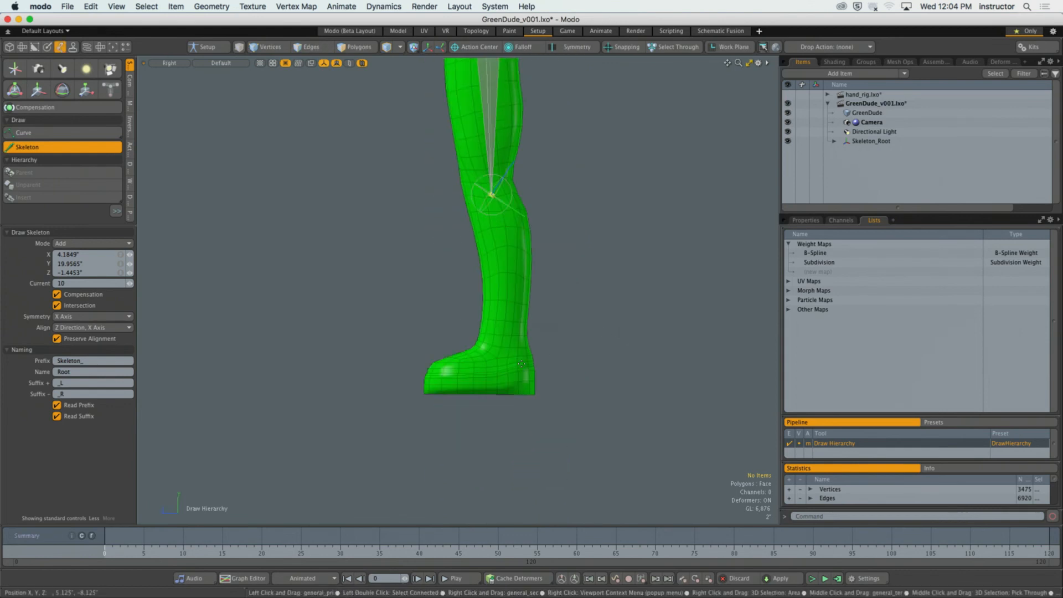
{"action": "left_click", "coordinate": [511, 345]}
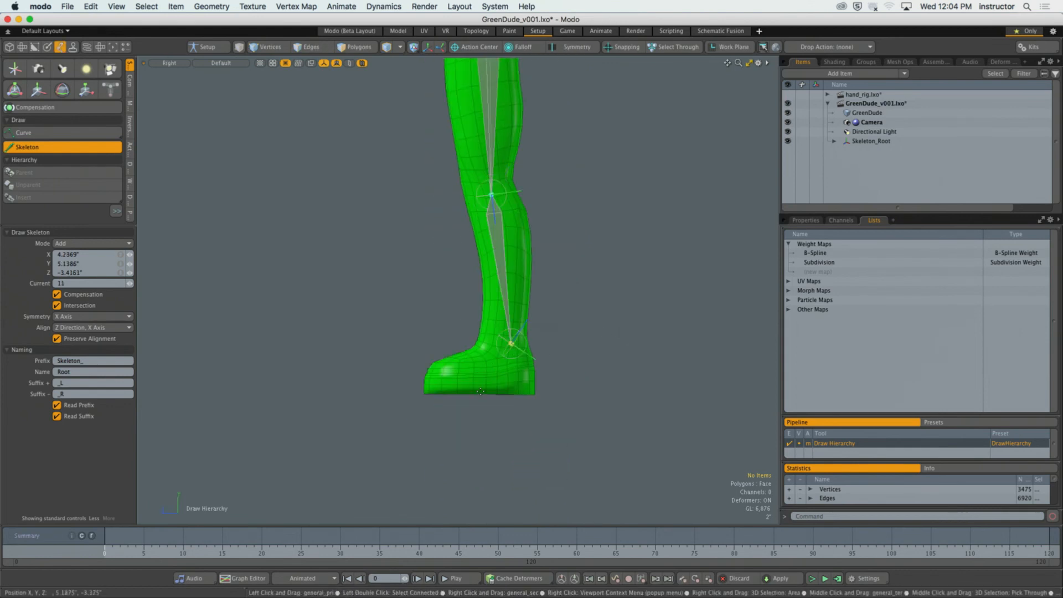
{"action": "left_click", "coordinate": [479, 393]}
{"action": "left_click", "coordinate": [424, 394]}
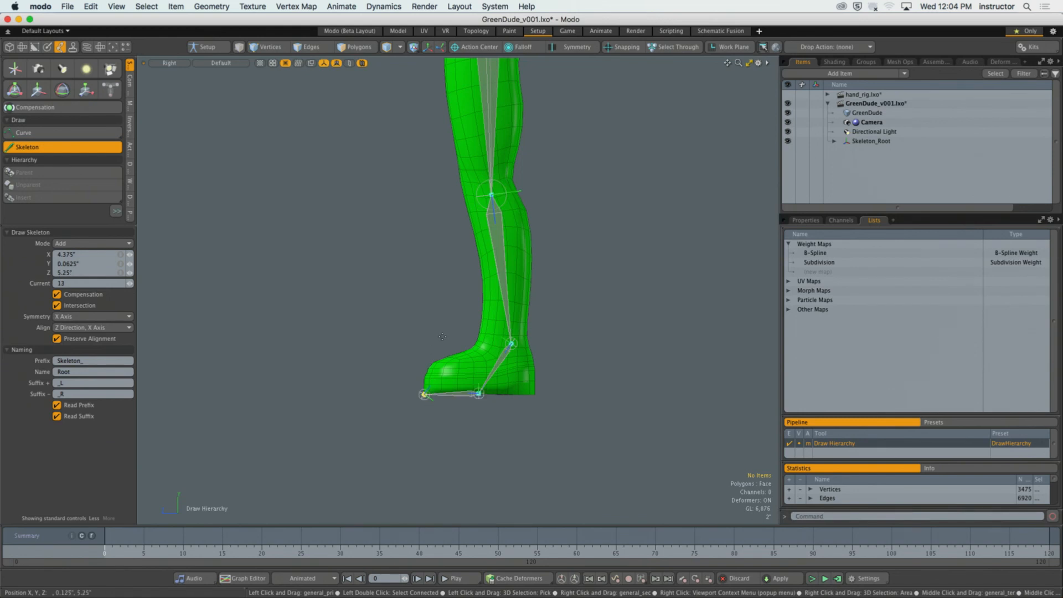
{"action": "left_click_drag", "start_coordinate": [442, 337], "coordinate": [369, 256], "text": "alt"}
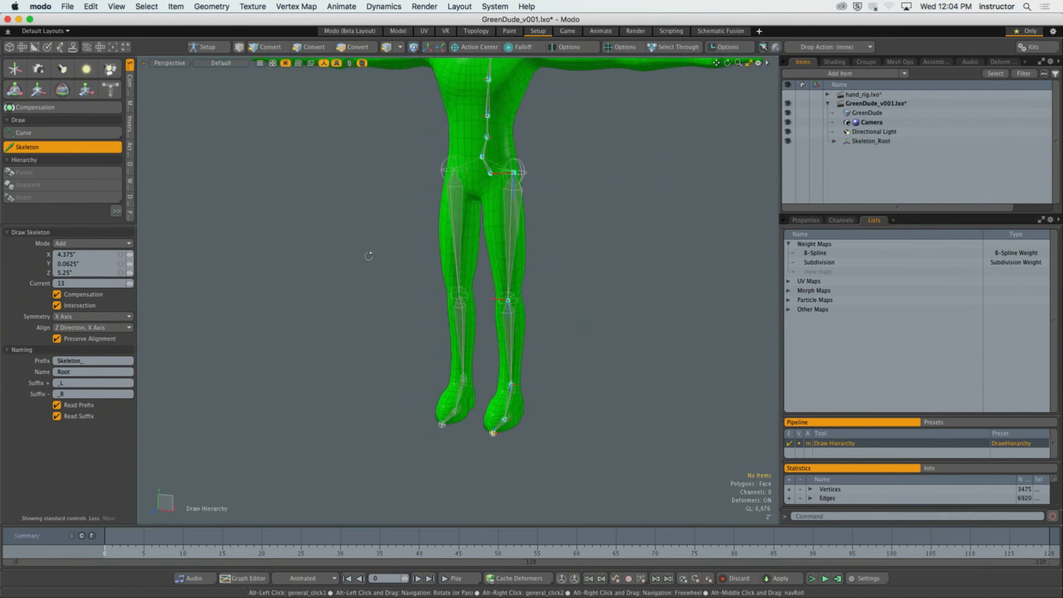
Move the knee joint toward the front of the leg in the side view, to a height of about 21.3" and Z 0.7".
{"action": "key", "text": "KP_3"}
{"action": "scroll", "coordinate": [437, 332], "scroll_direction": "up", "scroll_amount": 5}
{"action": "left_click_drag", "start_coordinate": [484, 267], "coordinate": [512, 271]}
{"action": "key", "text": "KP_Decimal"}
{"action": "key", "text": "KP_3"}
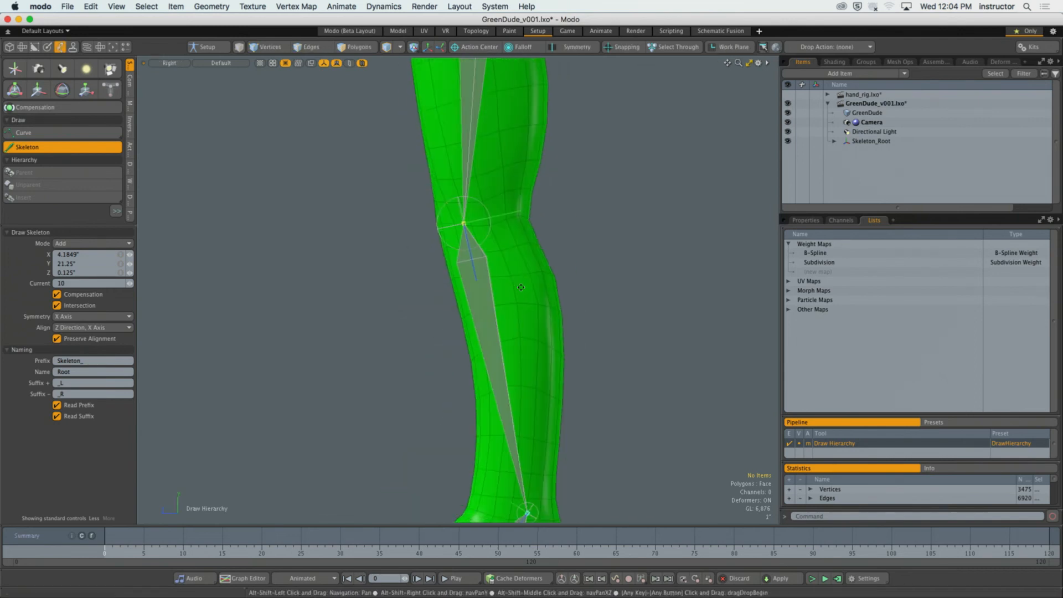
{"action": "mouse_move", "coordinate": [470, 238]}
{"action": "left_mouse_down", "text": "ctrl+alt"}
{"action": "mouse_move", "coordinate": [536, 247]}
{"action": "mouse_move", "coordinate": [433, 226]}
{"action": "mouse_move", "coordinate": [474, 225]}
{"action": "mouse_move", "coordinate": [456, 224]}
{"action": "left_mouse_up", "text": "ctrl+alt"}
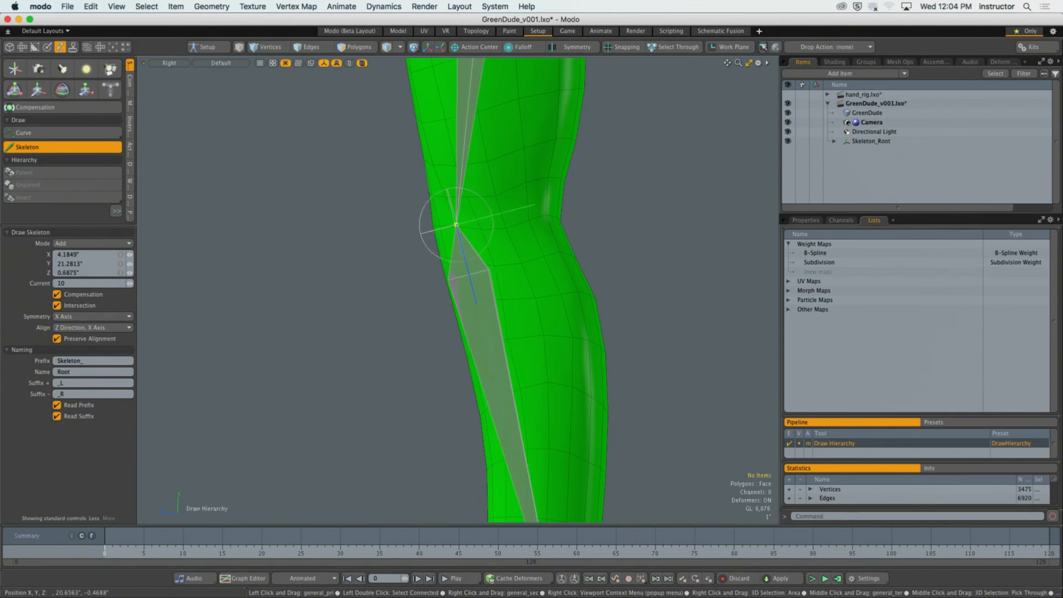
Fine-tune the ankle, ball and toe joints in the side view, setting the ankle about 5" high, and exit the Skeleton tool.
{"action": "scroll", "coordinate": [470, 229], "scroll_direction": "down", "scroll_amount": 1}
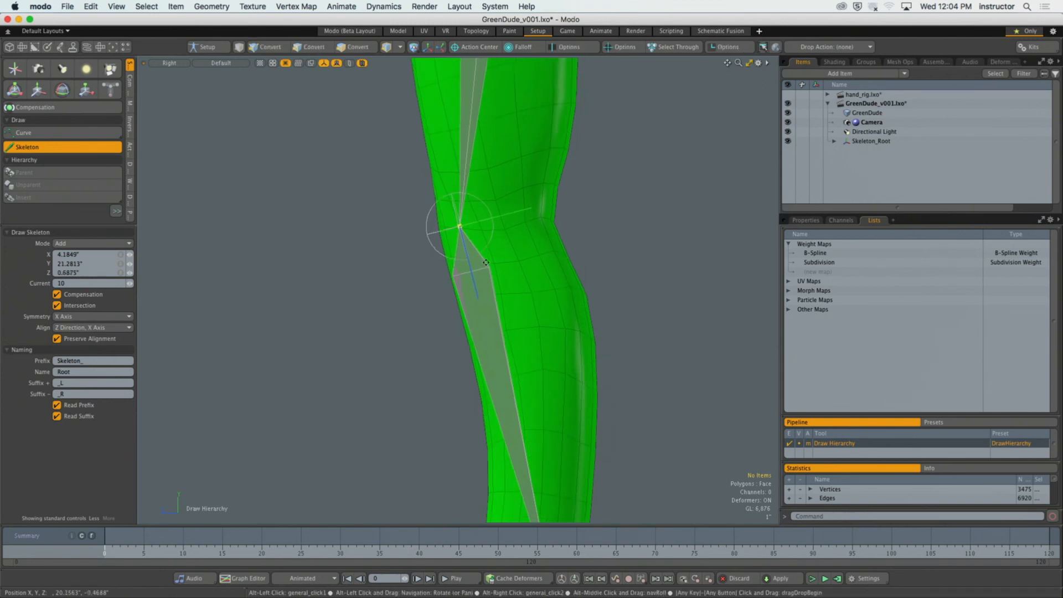
{"action": "left_click_drag", "start_coordinate": [488, 400], "coordinate": [470, 200], "text": "alt+shift"}
{"action": "mouse_move", "coordinate": [524, 387]}
{"action": "left_mouse_down"}
{"action": "mouse_move", "coordinate": [536, 390]}
{"action": "mouse_move", "coordinate": [521, 389]}
{"action": "left_mouse_up"}
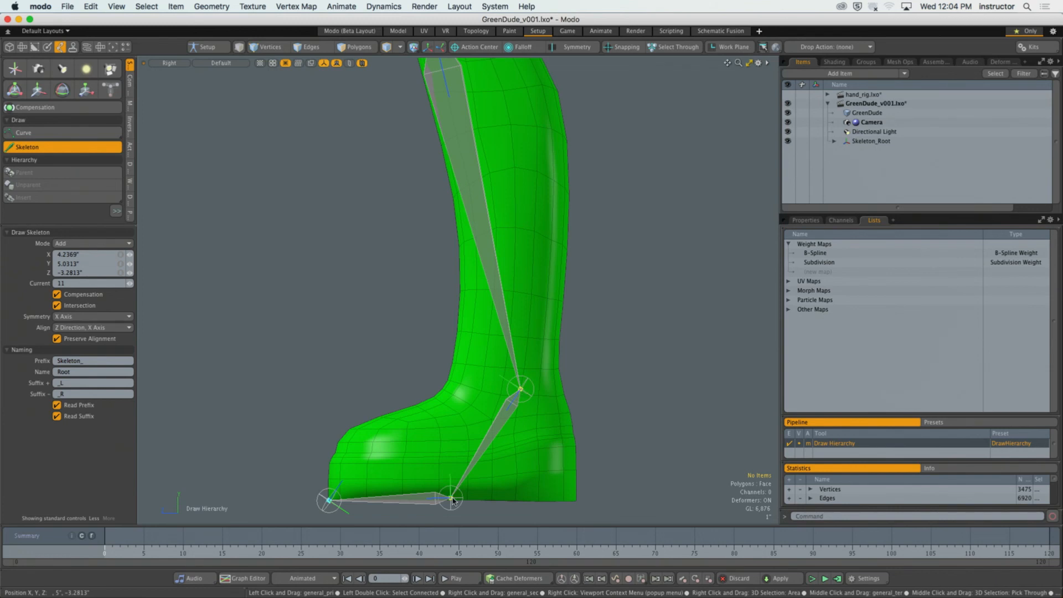
{"action": "left_click_drag", "start_coordinate": [452, 500], "coordinate": [463, 499]}
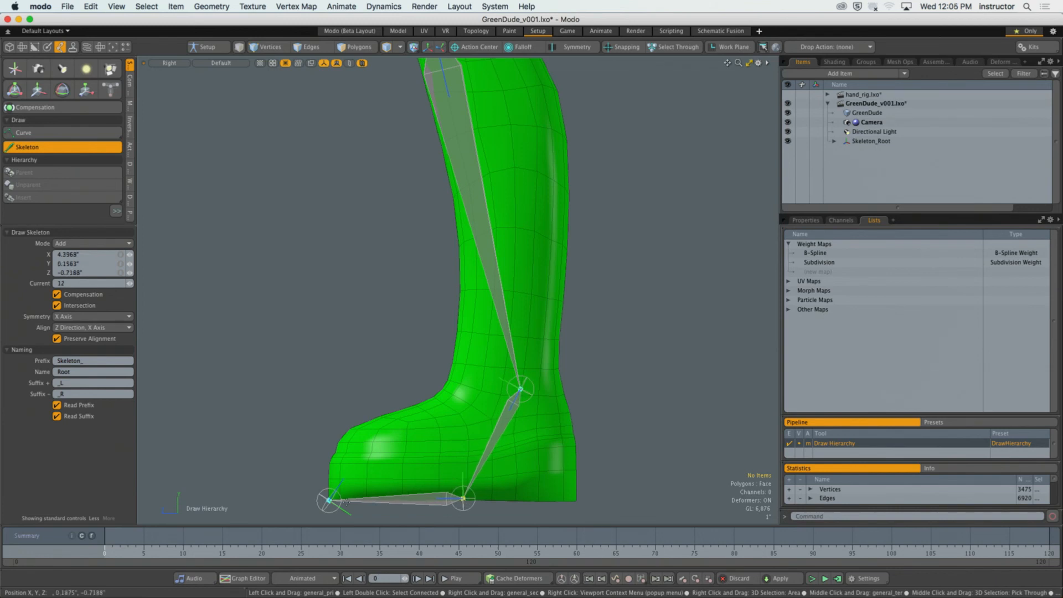
{"action": "left_click_drag", "start_coordinate": [330, 501], "coordinate": [332, 501]}
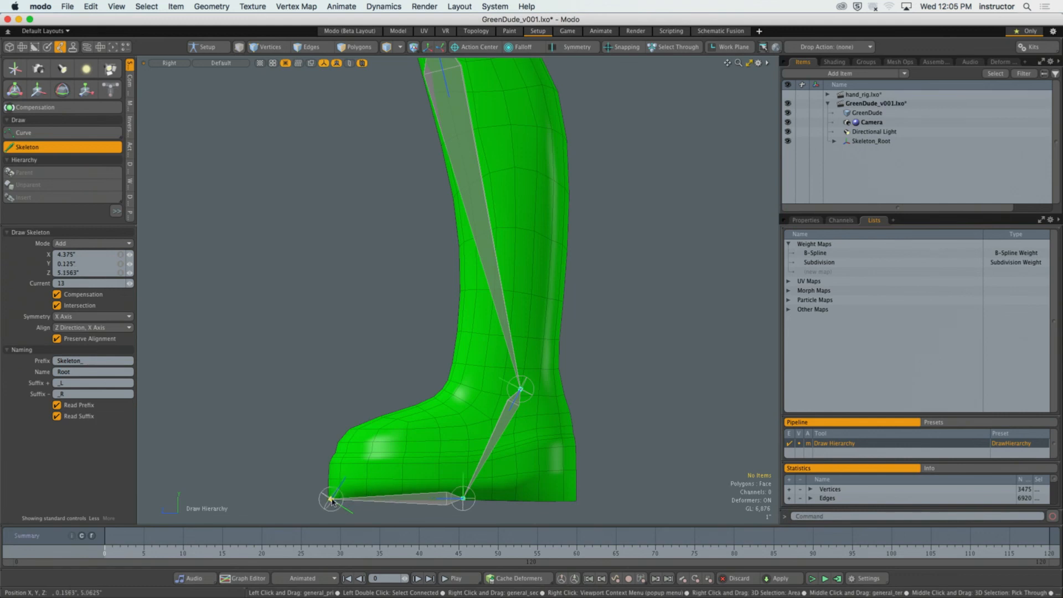
{"action": "scroll", "coordinate": [425, 473], "scroll_direction": "down", "scroll_amount": 3}
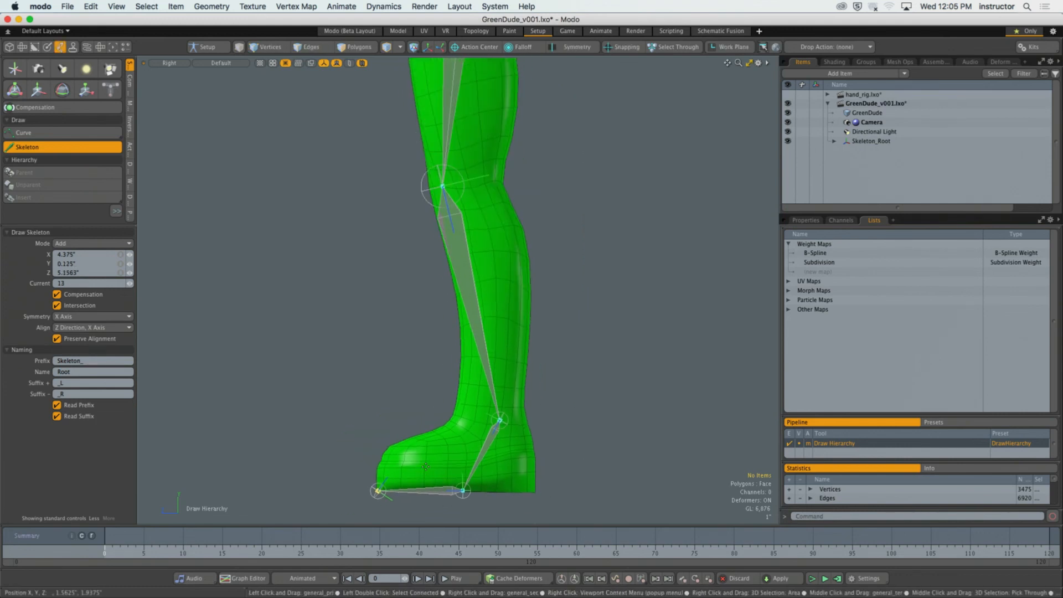
{"action": "left_click_drag", "start_coordinate": [439, 399], "coordinate": [545, 367], "text": "alt"}
{"action": "key", "text": "space"}
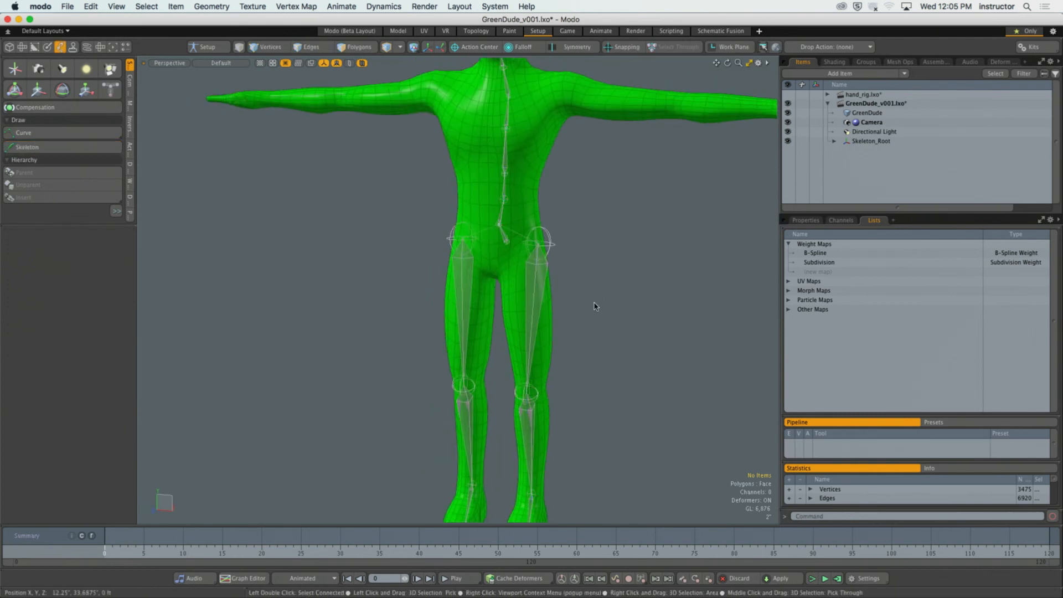
{"action": "left_click_drag", "start_coordinate": [597, 307], "coordinate": [575, 298], "text": "alt"}
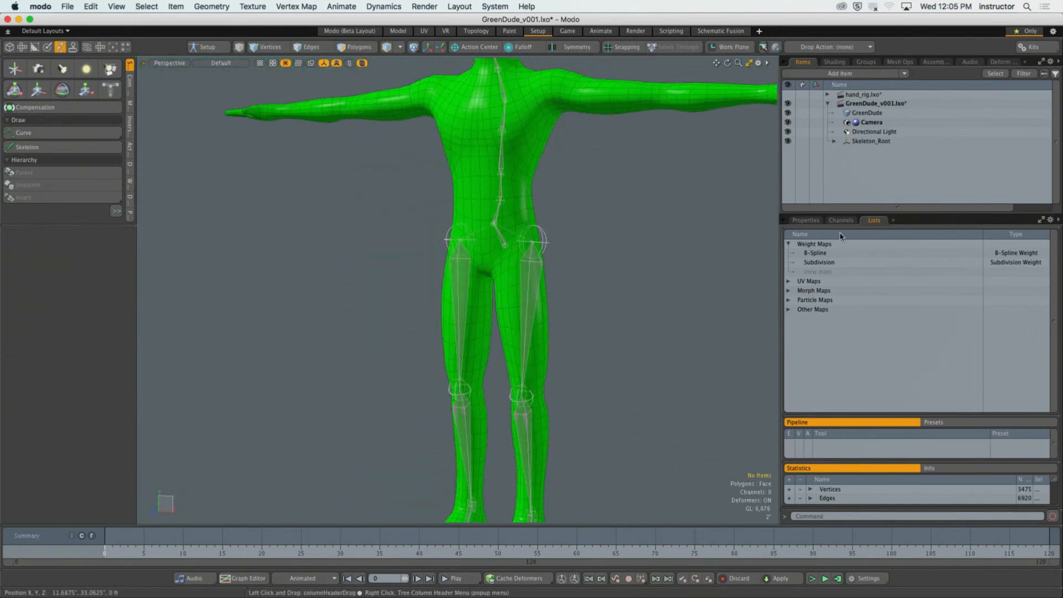
Enlarge the item list and expand the whole Skeleton_Root hierarchy to examine the joint names.
{"action": "left_click_drag", "start_coordinate": [897, 213], "coordinate": [897, 277]}
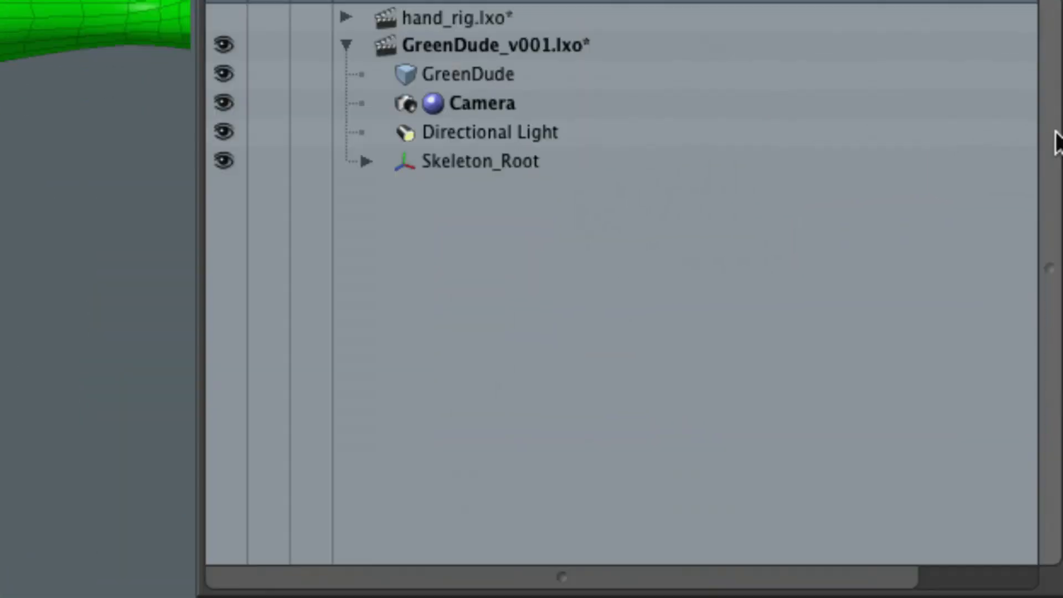
{"action": "left_click", "coordinate": [366, 161]}
{"action": "scroll", "coordinate": [392, 214], "scroll_direction": "down", "scroll_amount": 2}
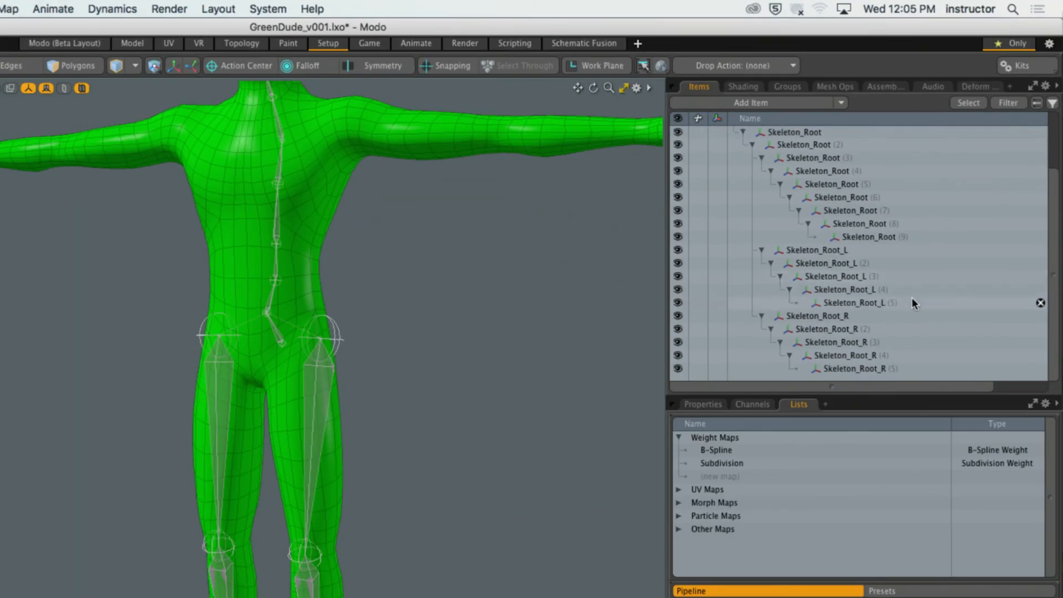
{"action": "left_click_drag", "start_coordinate": [1055, 309], "coordinate": [1055, 293]}
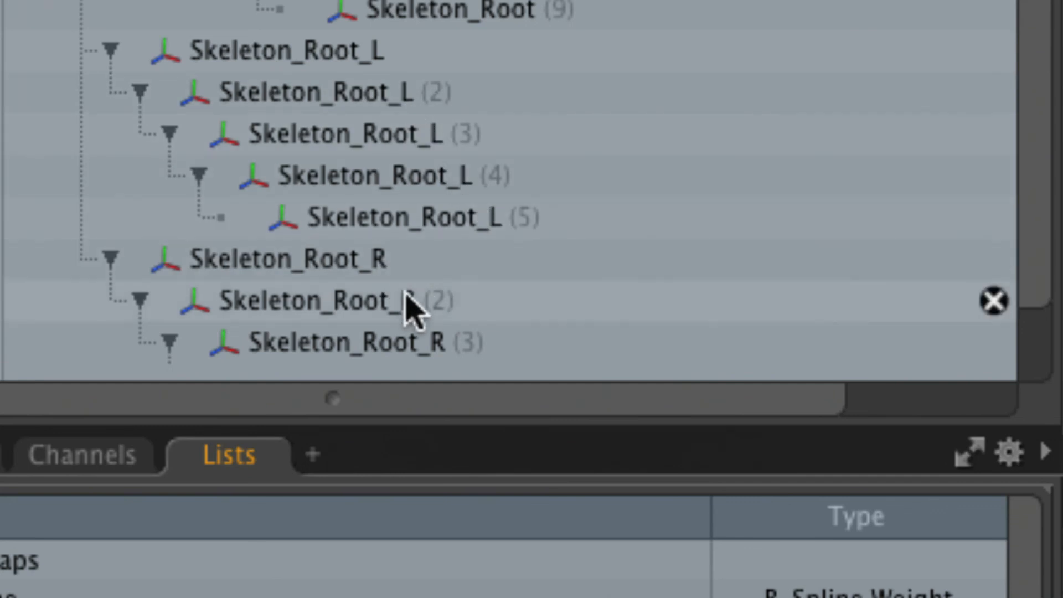
Select Skeleton_Root_L and Skeleton_Root_R in turn to identify the two leg chains, and collapse the Skeleton_Root_L branch.
{"action": "left_click", "coordinate": [309, 51]}
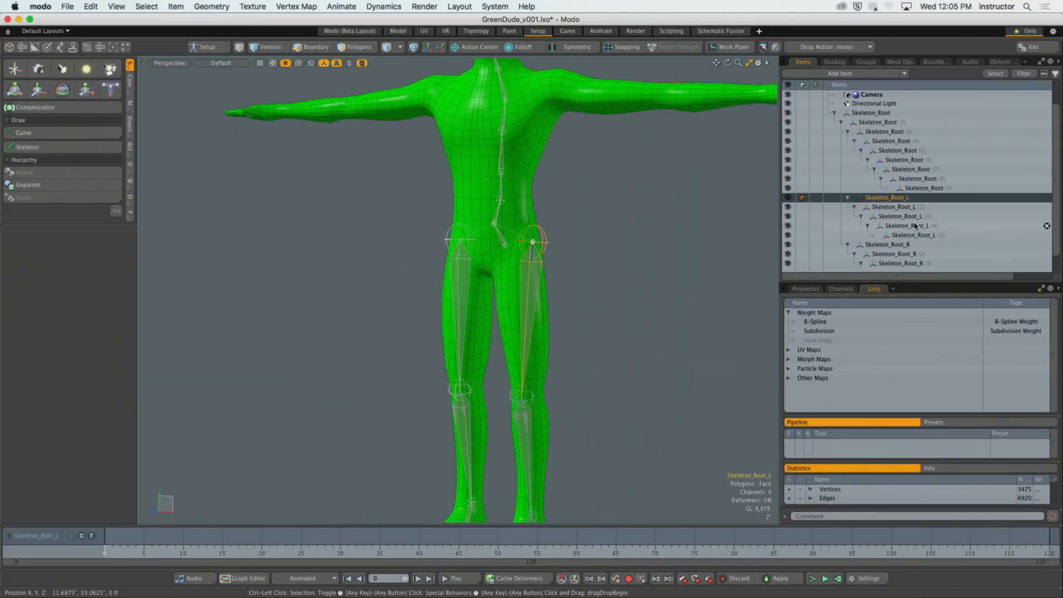
{"action": "left_click", "coordinate": [887, 244]}
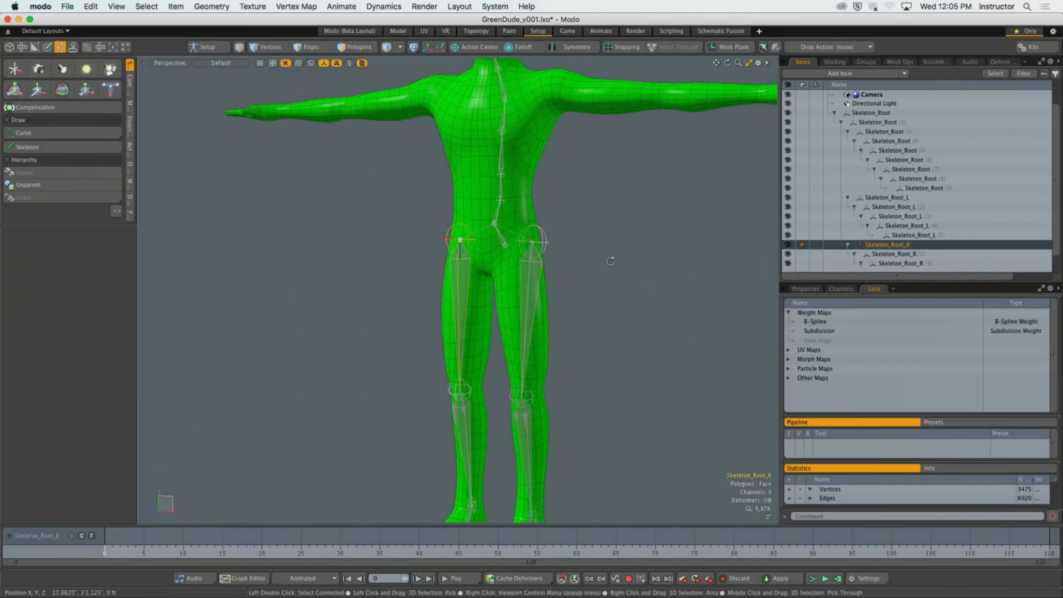
{"action": "left_click_drag", "start_coordinate": [610, 261], "coordinate": [576, 254], "text": "alt"}
{"action": "scroll", "coordinate": [484, 258], "scroll_direction": "up", "scroll_amount": 4}
{"action": "left_click", "coordinate": [848, 198]}
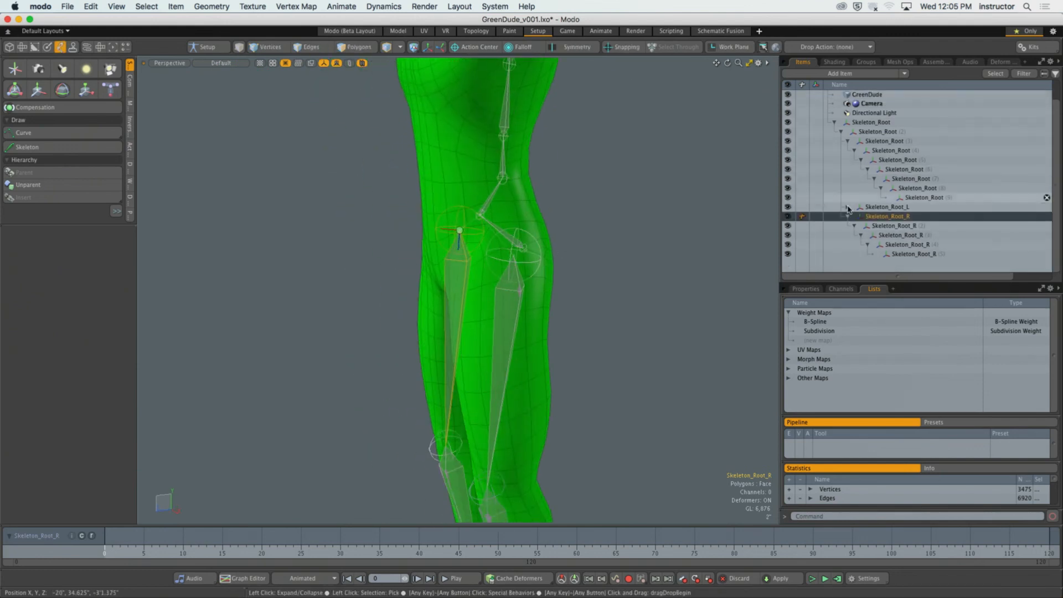
Collapse the Skeleton_Root_R branch and the nested spine branches in the item list up to the third Skeleton_Root joint.
{"action": "left_click", "coordinate": [845, 233]}
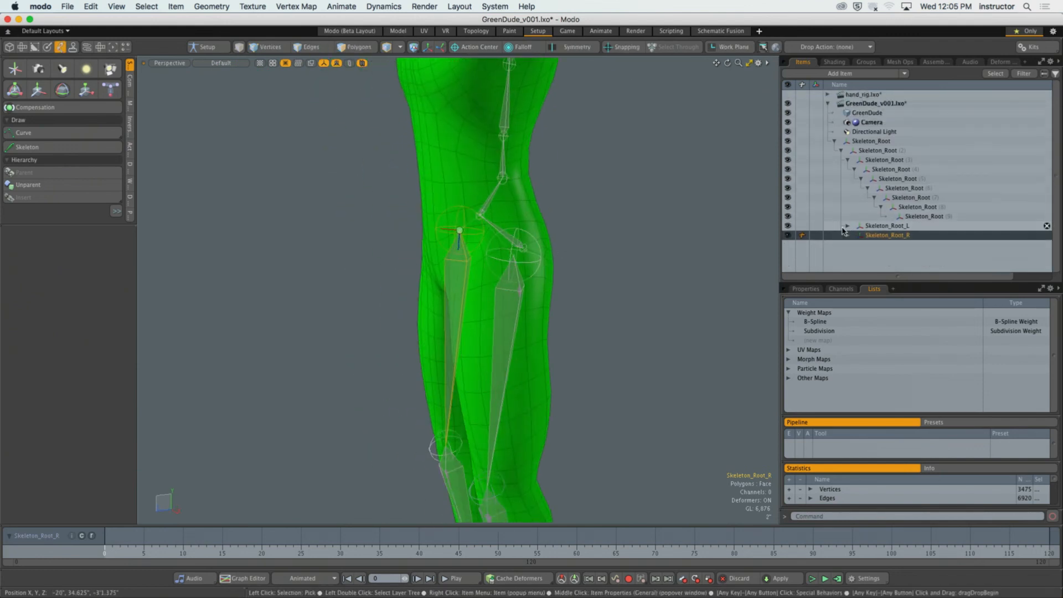
{"action": "left_click", "coordinate": [881, 208]}
{"action": "left_click", "coordinate": [874, 198]}
{"action": "left_click", "coordinate": [867, 188]}
{"action": "left_click", "coordinate": [861, 179]}
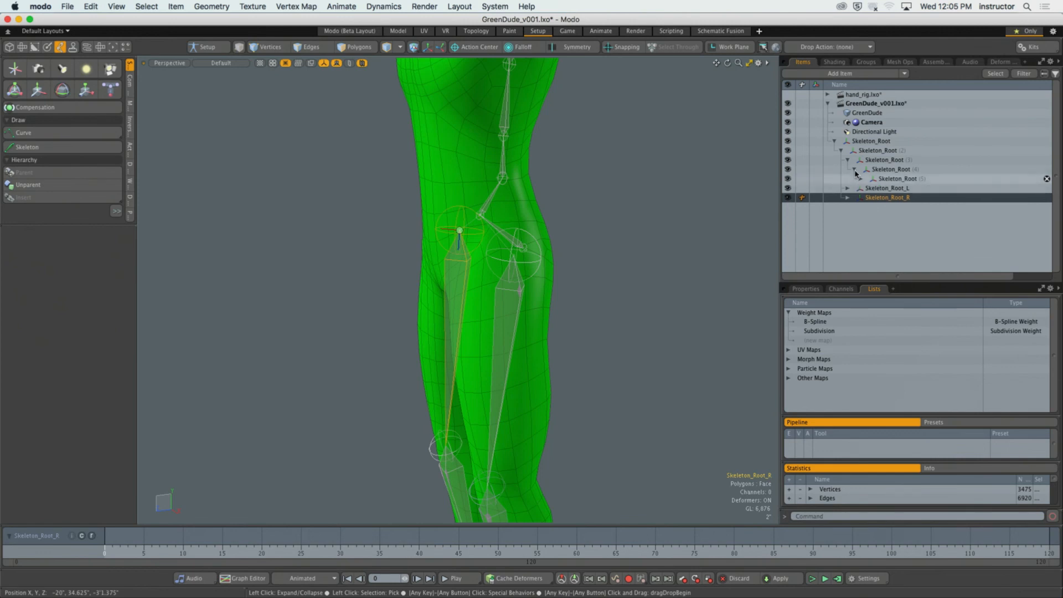
{"action": "left_click", "coordinate": [854, 169]}
{"action": "left_click", "coordinate": [848, 161]}
Activate Transform on the second Skeleton_Root joint and set the action center to Pivot.
{"action": "left_click_drag", "start_coordinate": [664, 182], "coordinate": [536, 232], "text": "alt"}
{"action": "left_click", "coordinate": [586, 217]}
{"action": "scroll", "coordinate": [595, 241], "scroll_direction": "down", "scroll_amount": 2}
{"action": "key", "text": "y"}
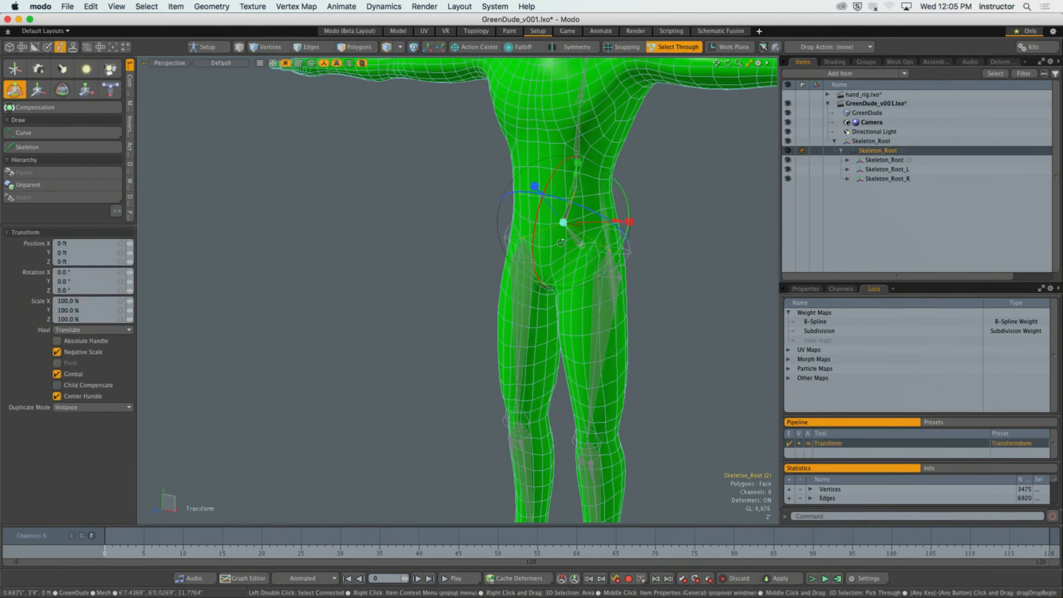
{"action": "left_click", "coordinate": [429, 48]}
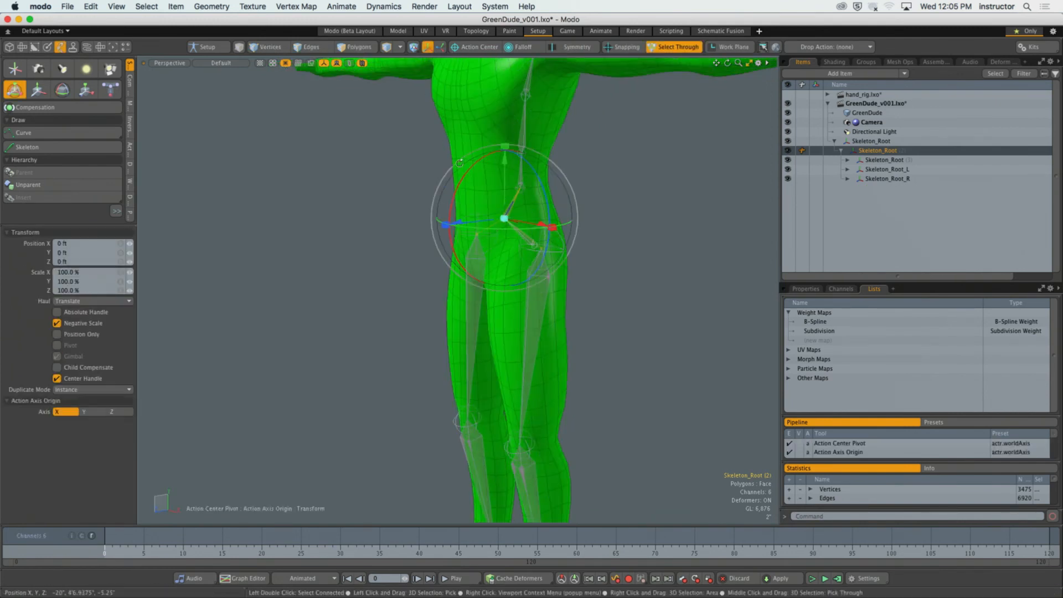
Try lowering the second Skeleton_Root joint by 1.25", undo the move and drop the Transform tool.
{"action": "scroll", "coordinate": [490, 200], "scroll_direction": "down", "scroll_amount": 2}
{"action": "left_click_drag", "start_coordinate": [489, 201], "coordinate": [500, 200], "text": "alt"}
{"action": "mouse_move", "coordinate": [519, 159]}
{"action": "left_mouse_down"}
{"action": "mouse_move", "coordinate": [515, 233]}
{"action": "mouse_move", "coordinate": [515, 60]}
{"action": "mouse_move", "coordinate": [517, 272]}
{"action": "mouse_move", "coordinate": [518, 124]}
{"action": "mouse_move", "coordinate": [519, 166]}
{"action": "left_mouse_up"}
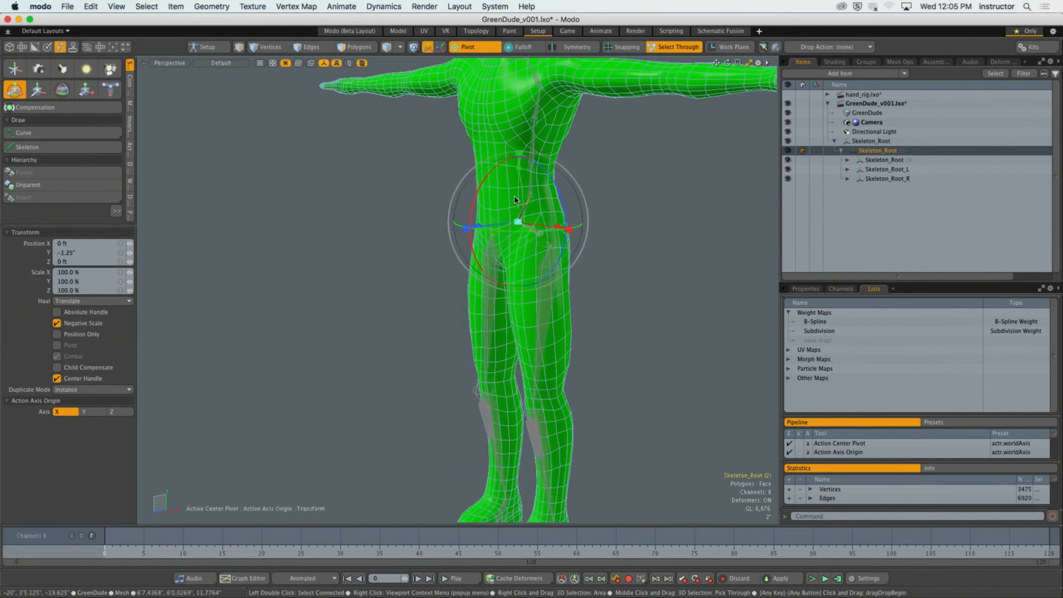
{"action": "key", "text": "super+z"}
{"action": "key", "text": "space"}
Try the Transform tool on the top-level Skeleton_Root joint, and drop both the tool and the selection.
{"action": "left_click", "coordinate": [605, 220]}
{"action": "left_click_drag", "start_coordinate": [605, 222], "coordinate": [500, 255], "text": "alt"}
{"action": "left_click", "coordinate": [375, 264]}
{"action": "key", "text": "y"}
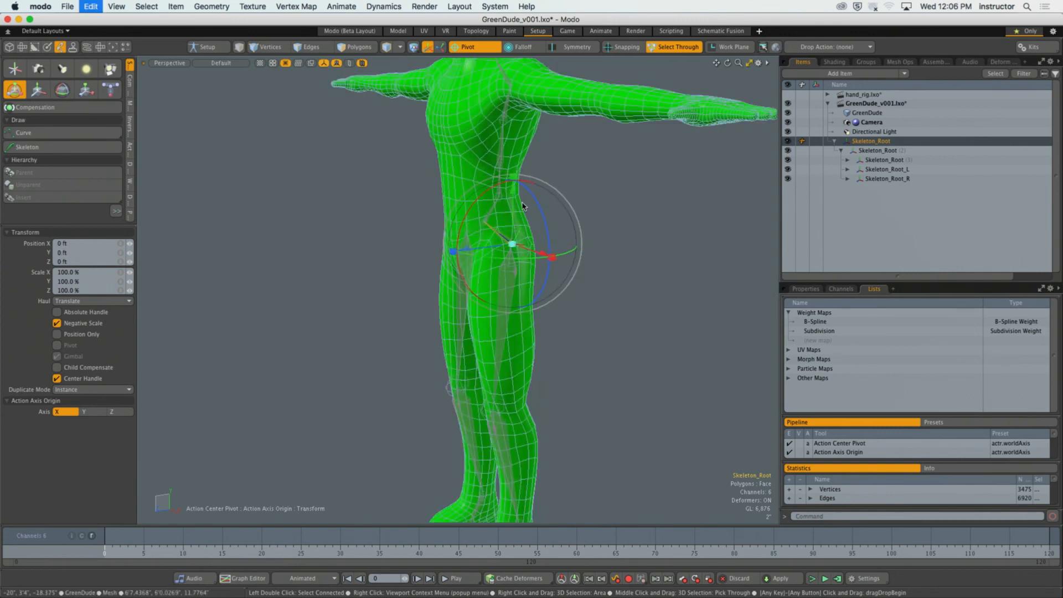
{"action": "key", "text": "space"}
{"action": "left_click", "coordinate": [587, 197]}
{"action": "left_click_drag", "start_coordinate": [587, 197], "coordinate": [688, 261], "text": "alt"}
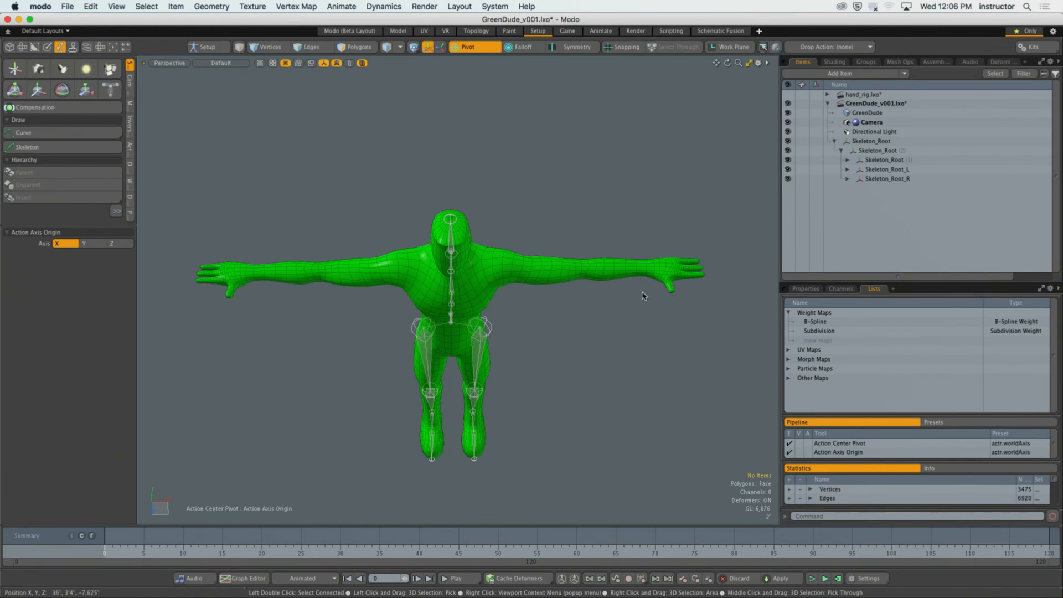
Select the whole skeleton hierarchy together with the GreenDude mesh.
{"action": "left_click_drag", "start_coordinate": [499, 288], "coordinate": [548, 297], "text": "alt"}
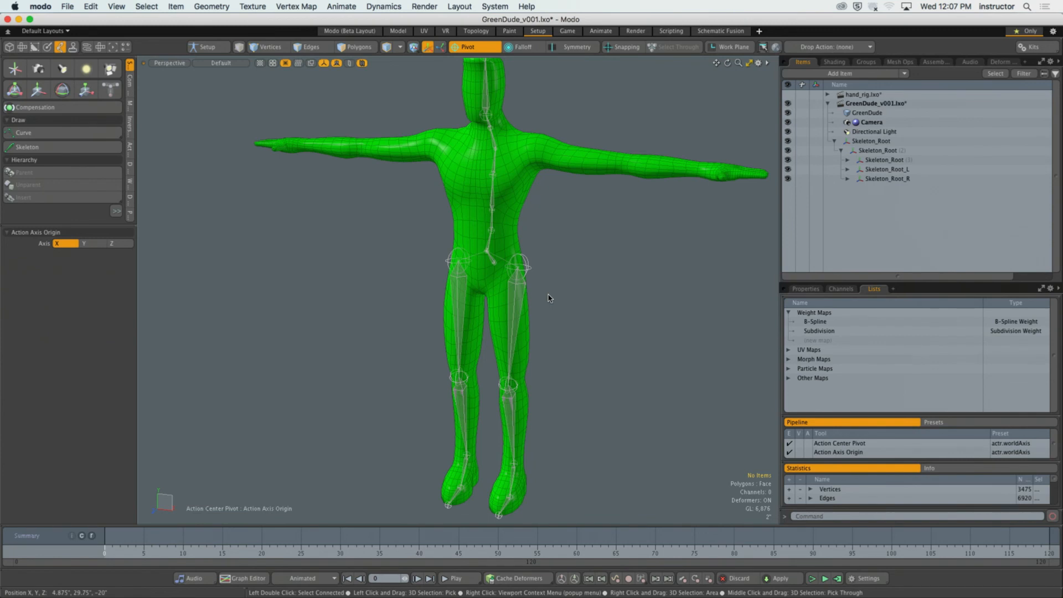
{"action": "left_click_drag", "start_coordinate": [562, 227], "coordinate": [541, 213], "text": "alt"}
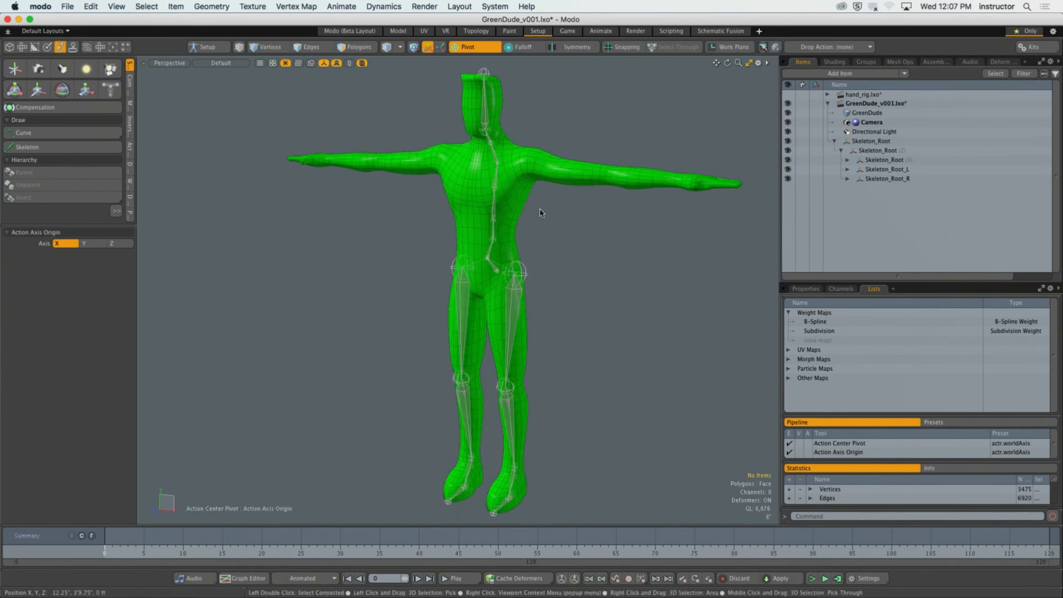
{"action": "double_click", "coordinate": [496, 270]}
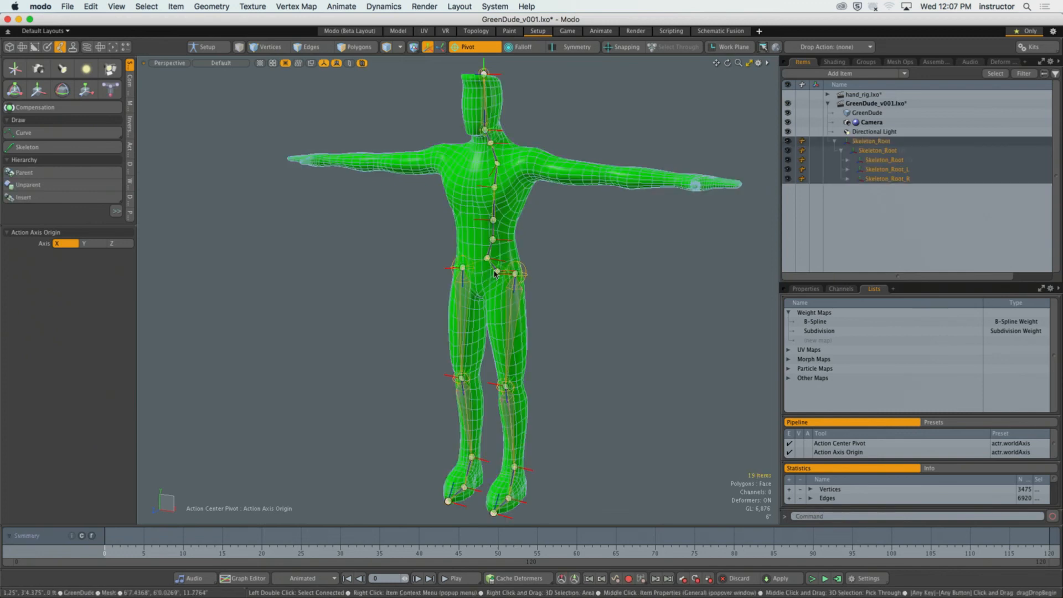
{"action": "left_click", "coordinate": [531, 188], "text": "shift"}
Enter Setup mode, enlarge the tool area to show all setup commands, and clear the item selection.
{"action": "left_click", "coordinate": [207, 47]}
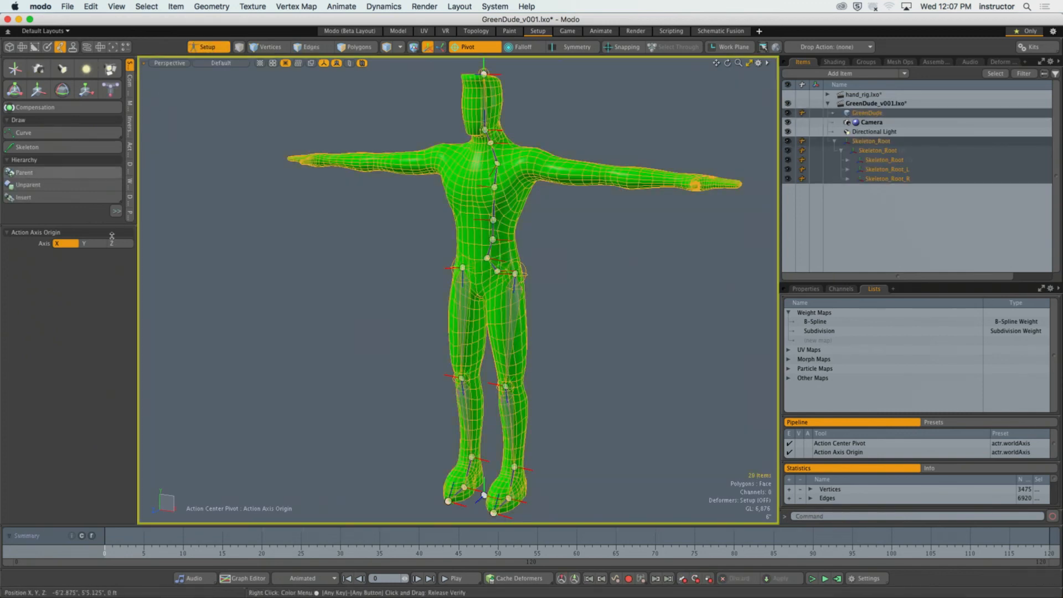
{"action": "left_click_drag", "start_coordinate": [110, 224], "coordinate": [123, 429]}
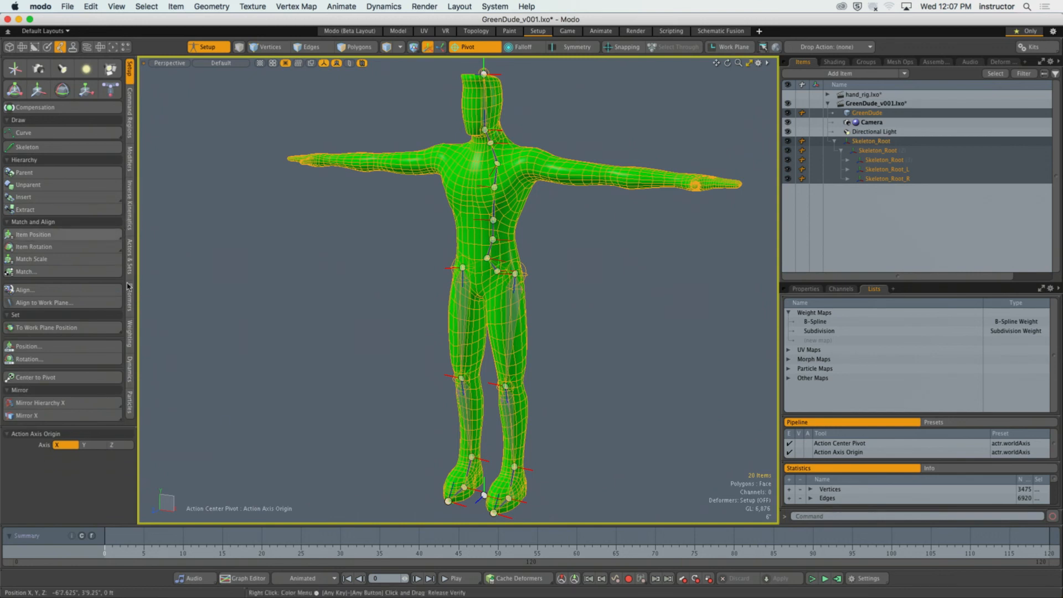
{"action": "left_click", "coordinate": [351, 352]}
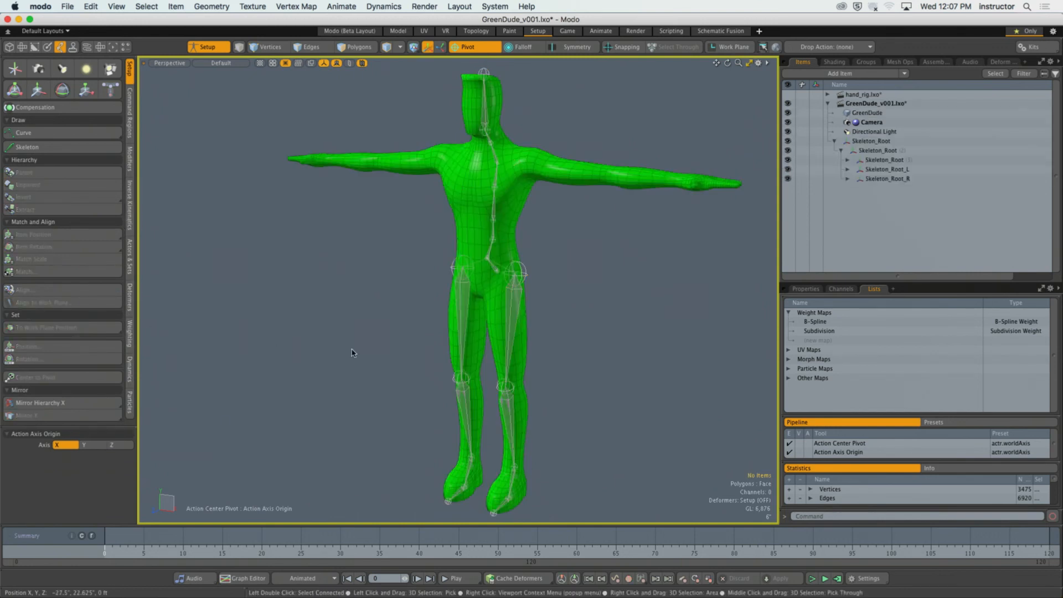